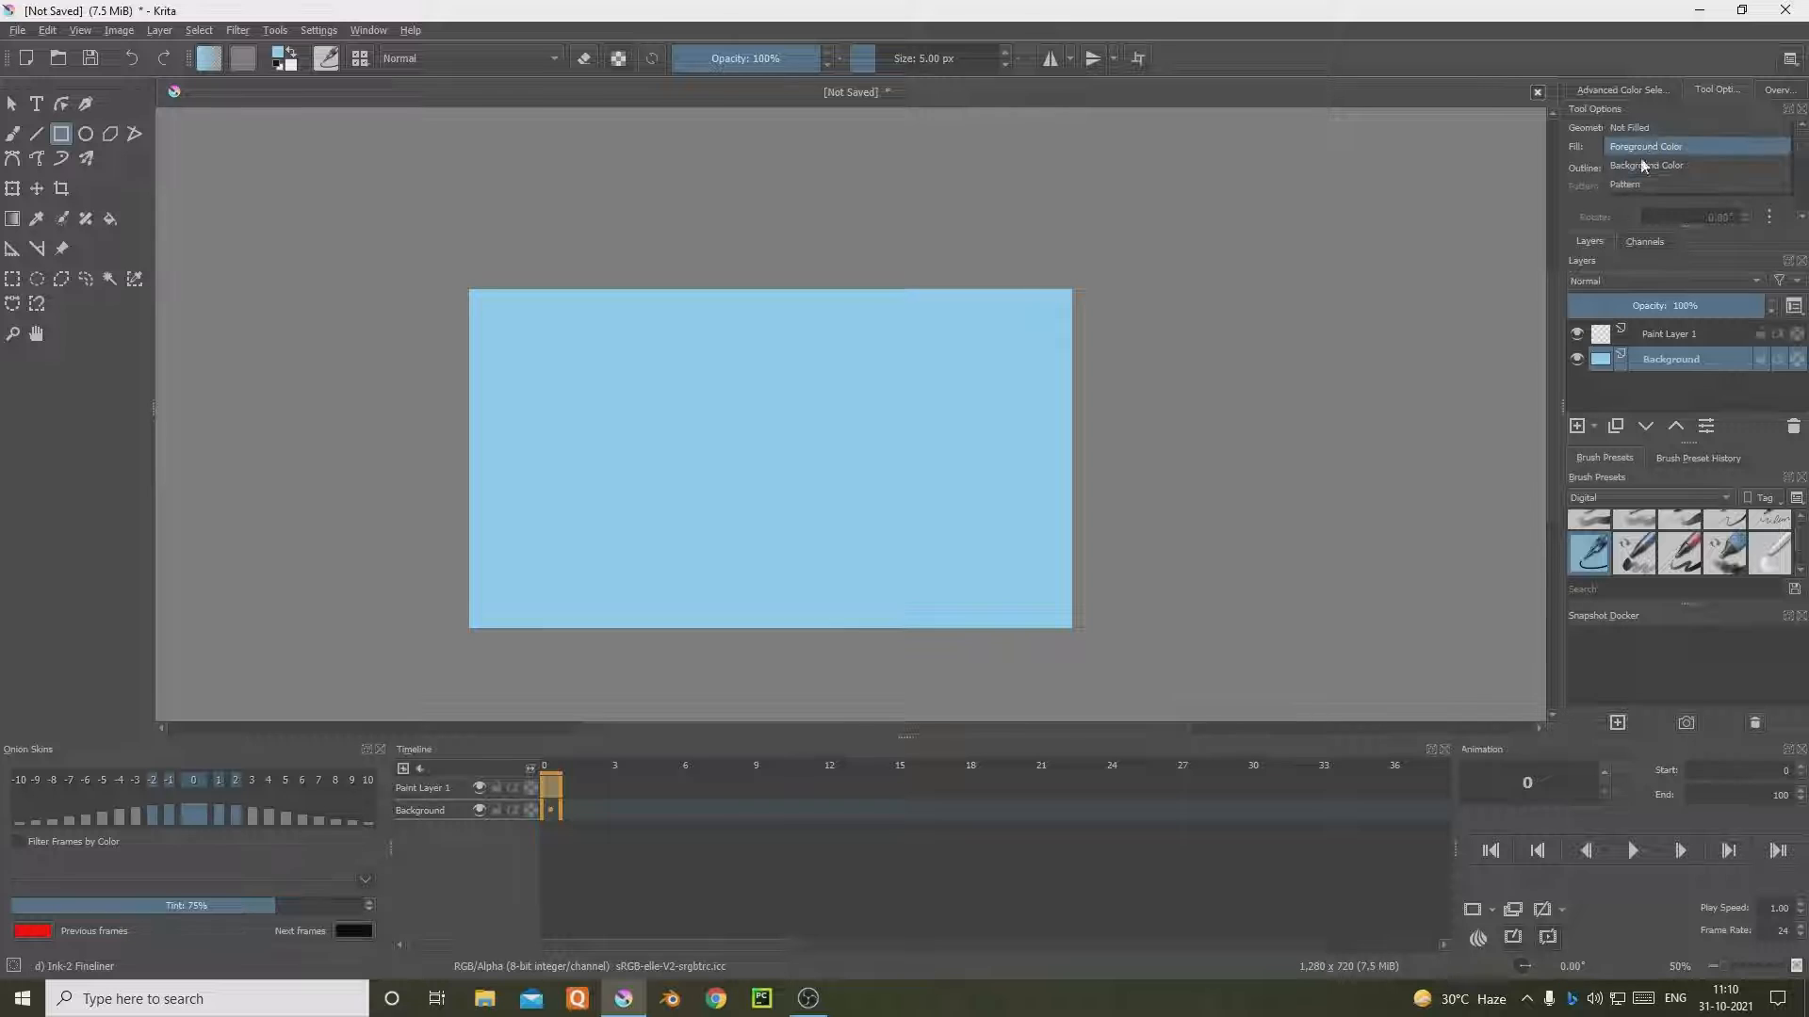
Step: Draw a grey rectangle filled with the foreground colour across the bottom of the Background layer as the ground
left_click(1648, 149)
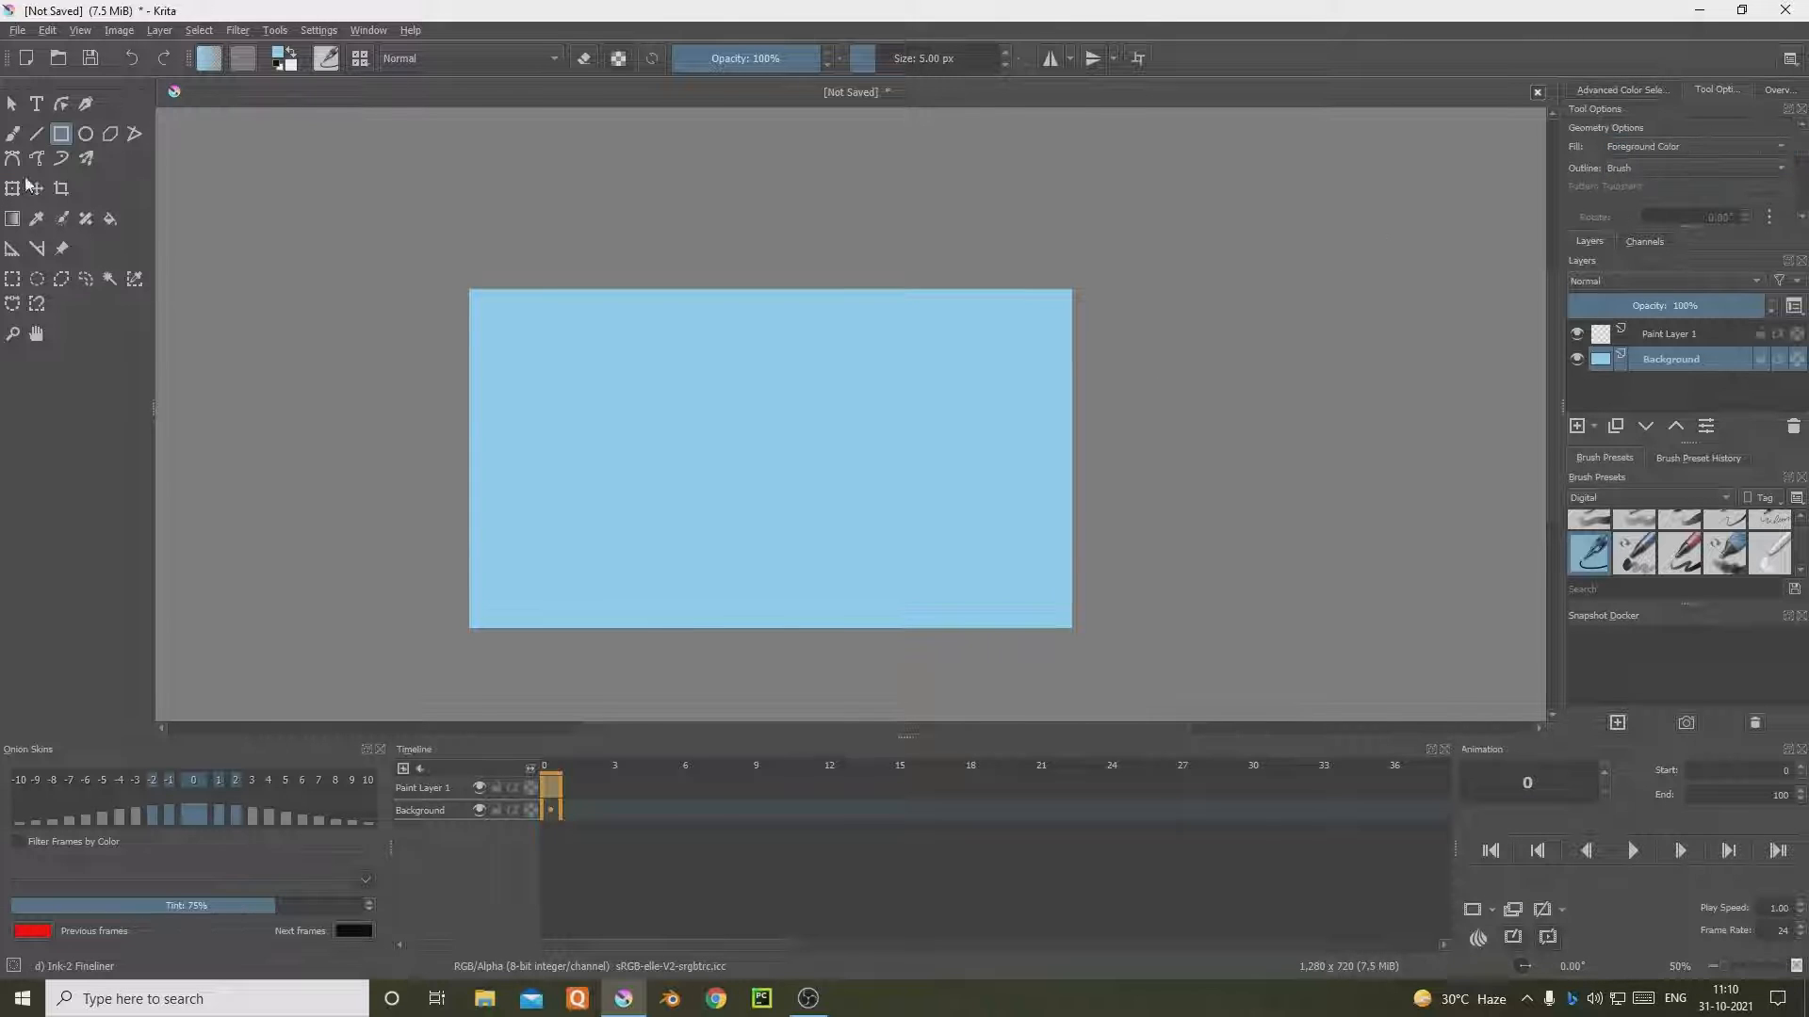
left_click_drag(444, 537, 1083, 693)
right_click(773, 573)
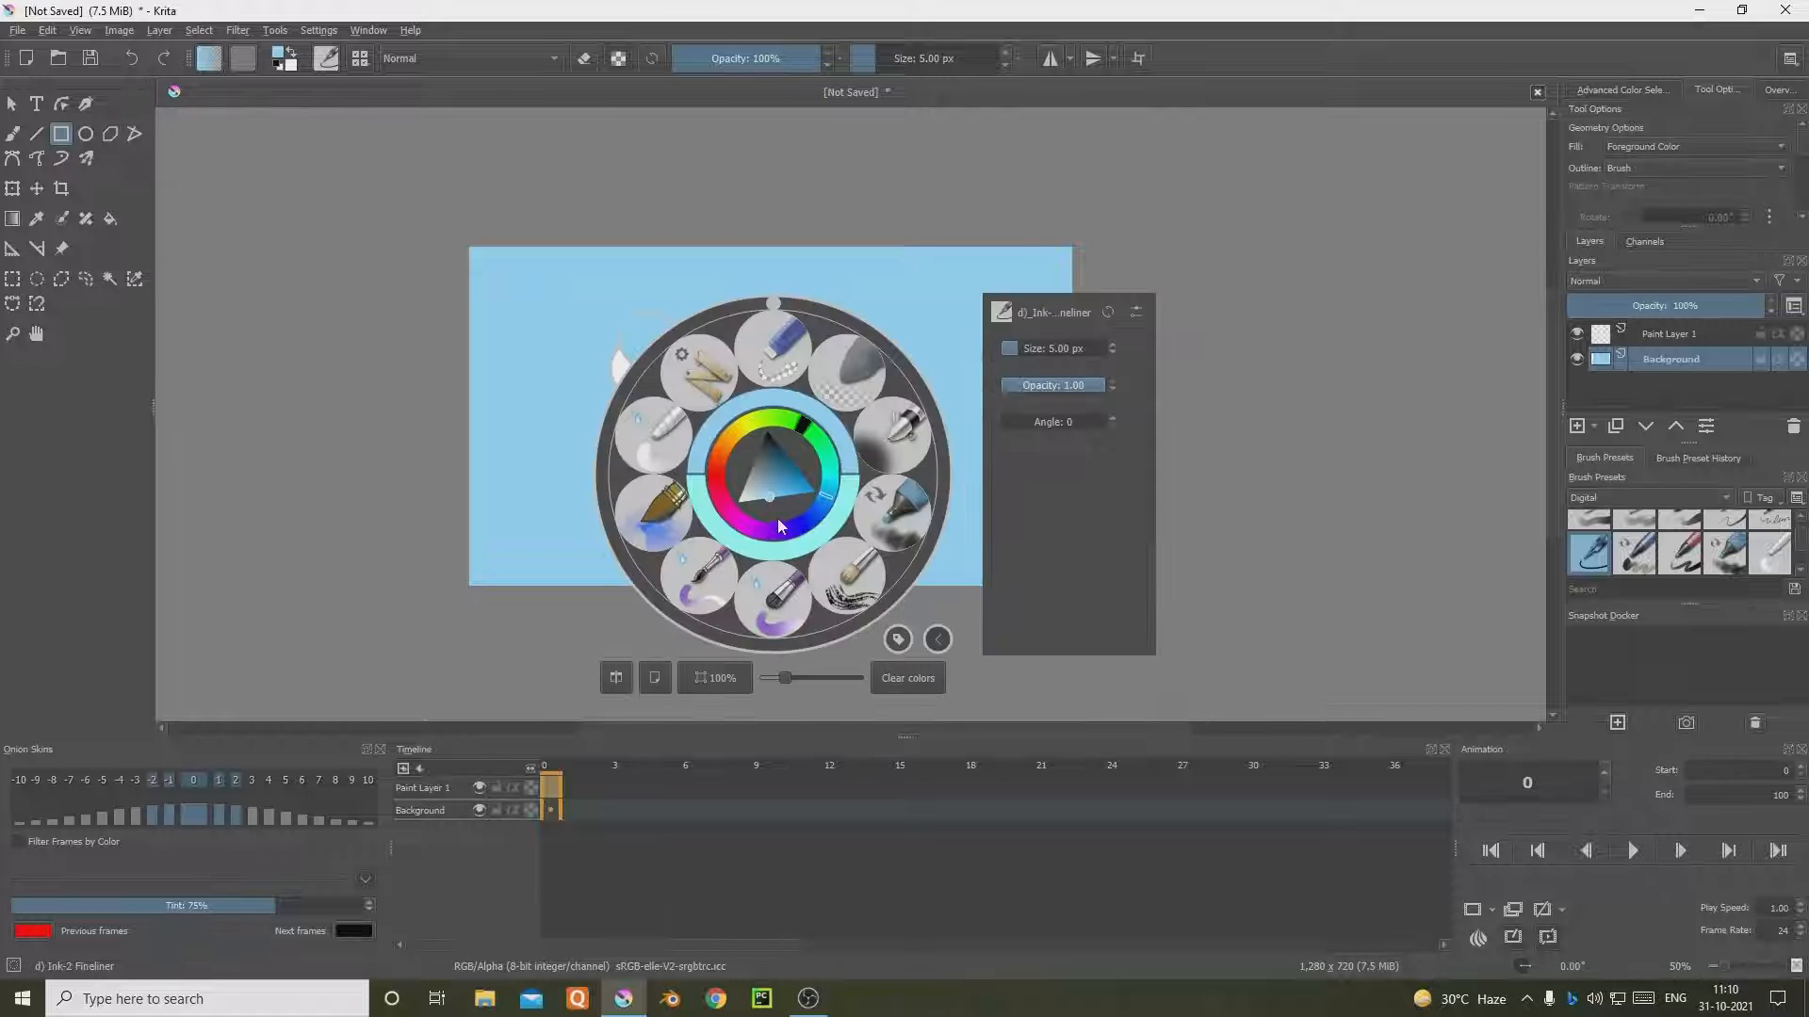
left_click_drag(788, 494, 742, 477)
left_click(369, 487)
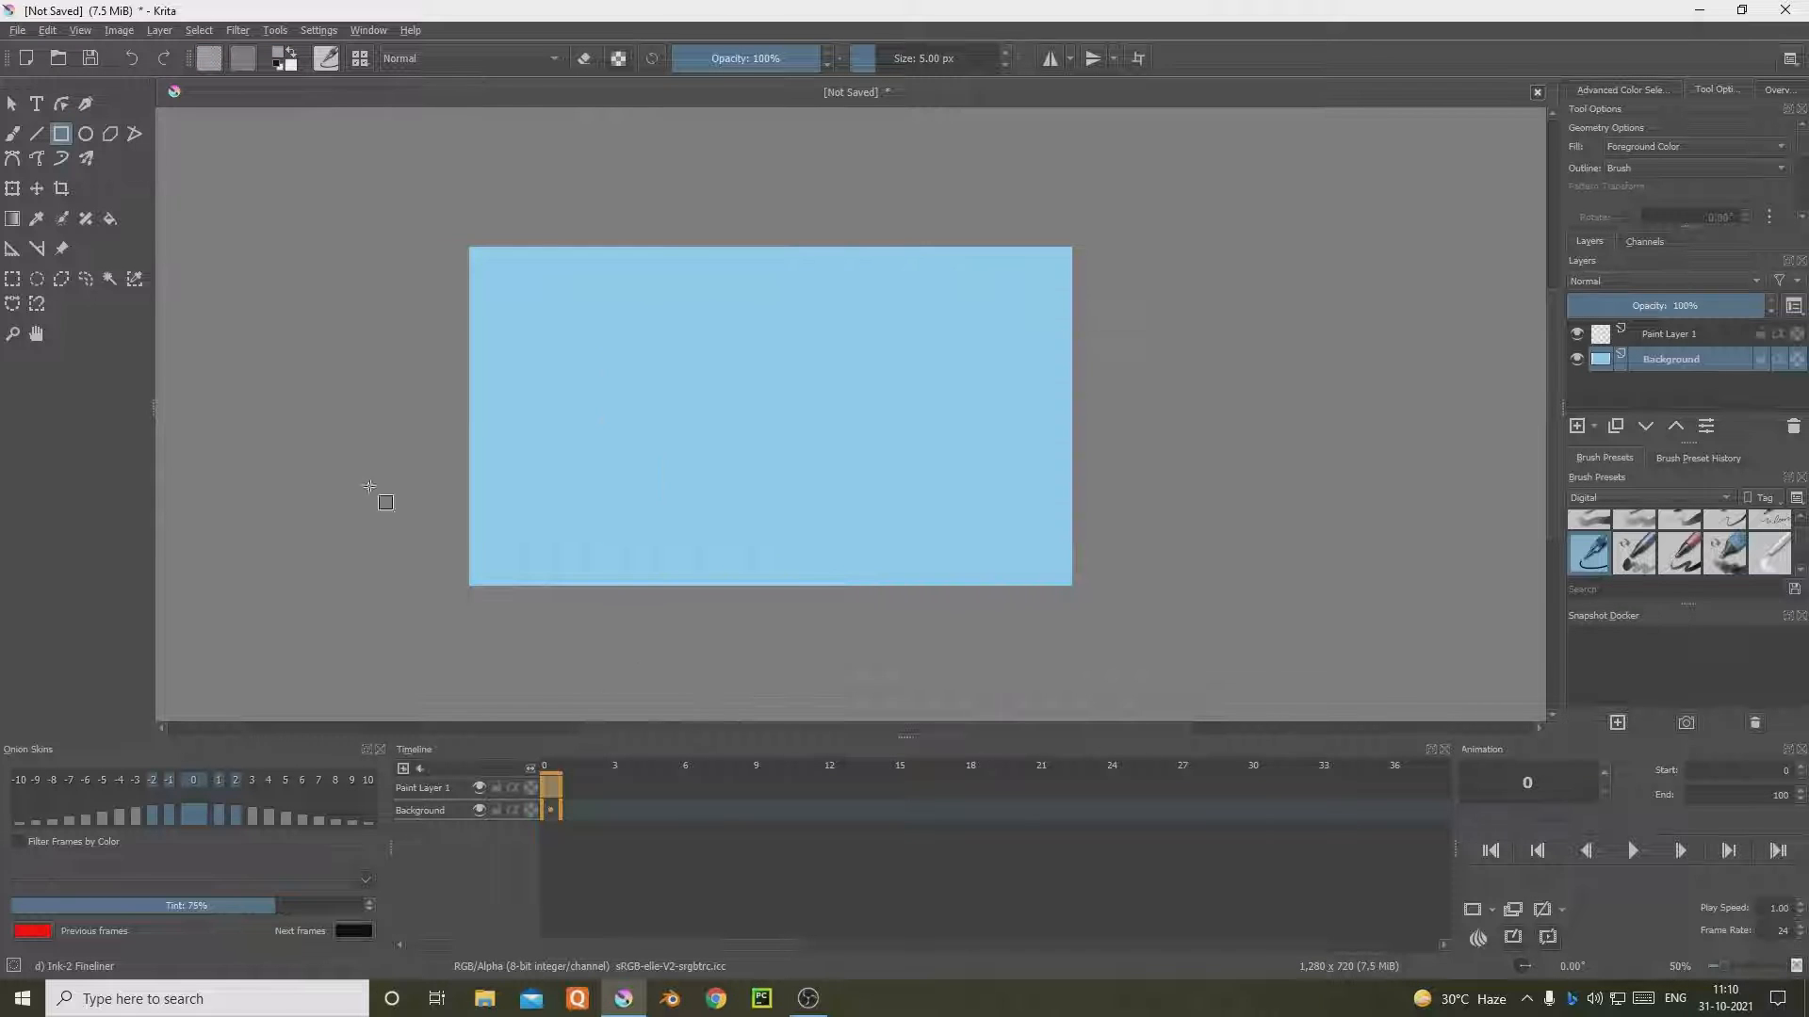
mouse_move(436, 513)
left_mouse_down()
mouse_move(1151, 726)
mouse_move(1145, 690)
left_mouse_up()
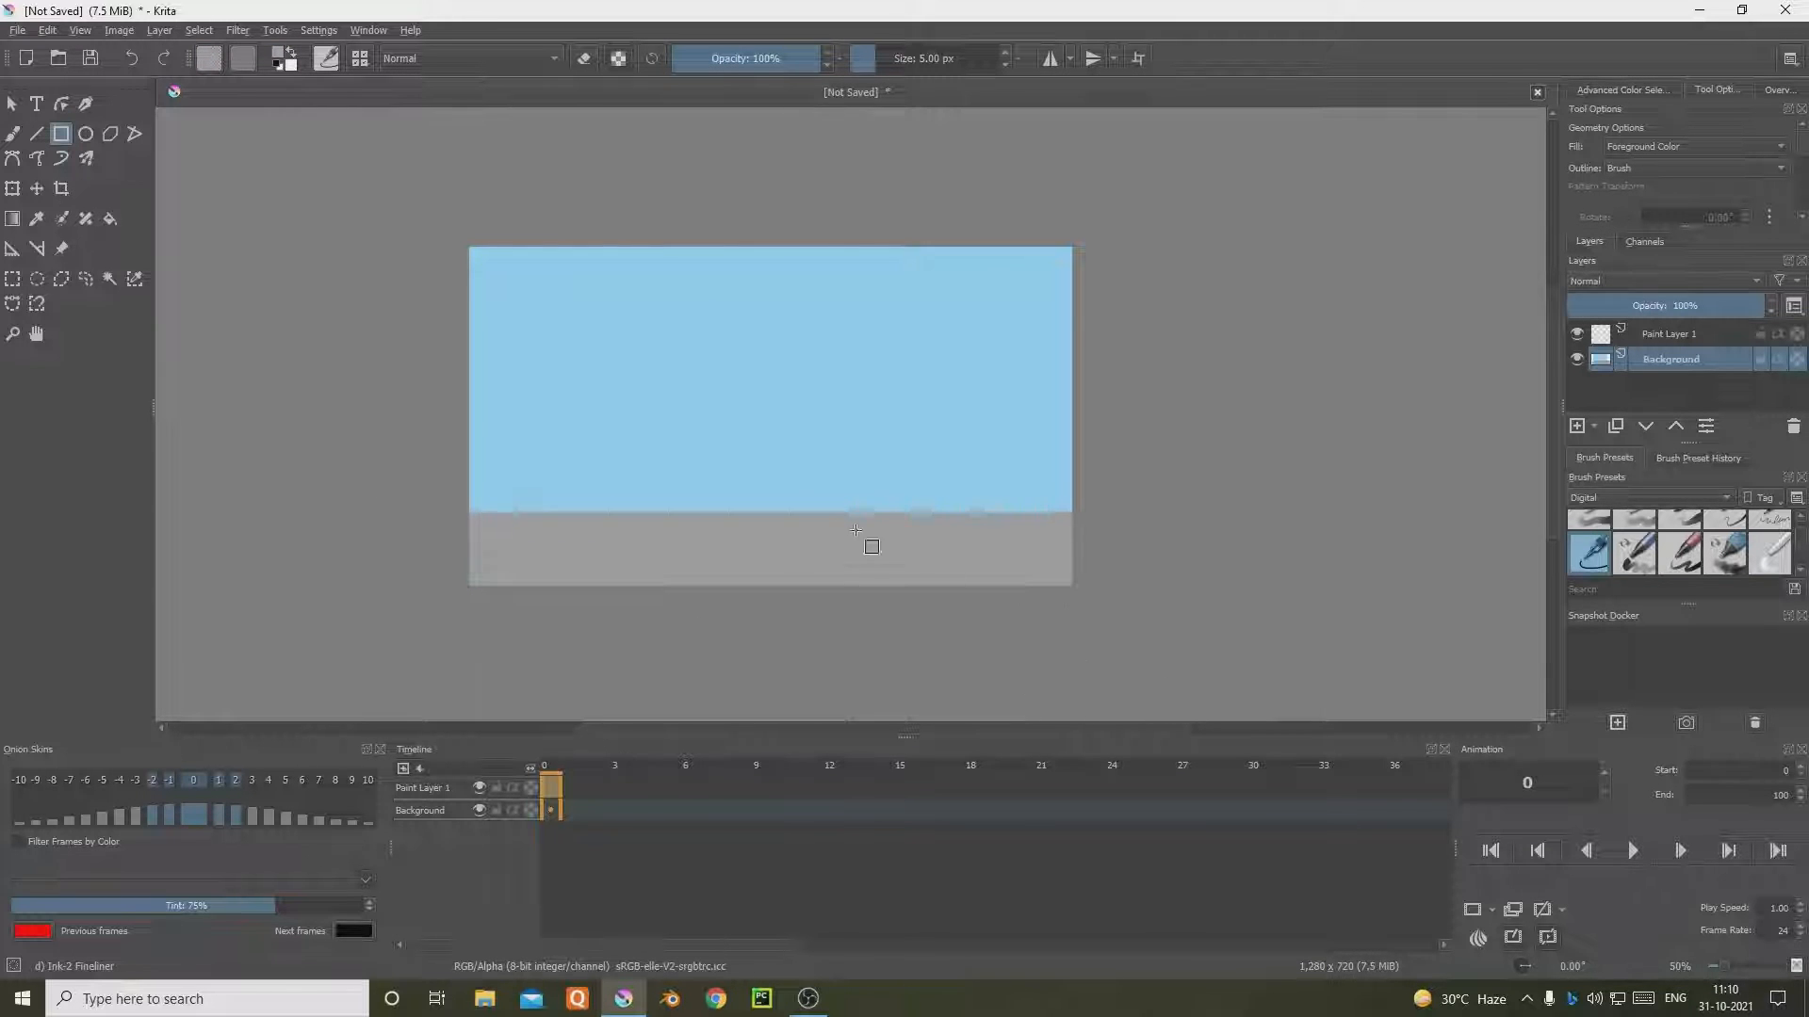
Step: Draw a small ellipse outline in black above the left part of the ground and fill it black as the figure's head
left_click(89, 134)
scroll(518, 450, "up", 2)
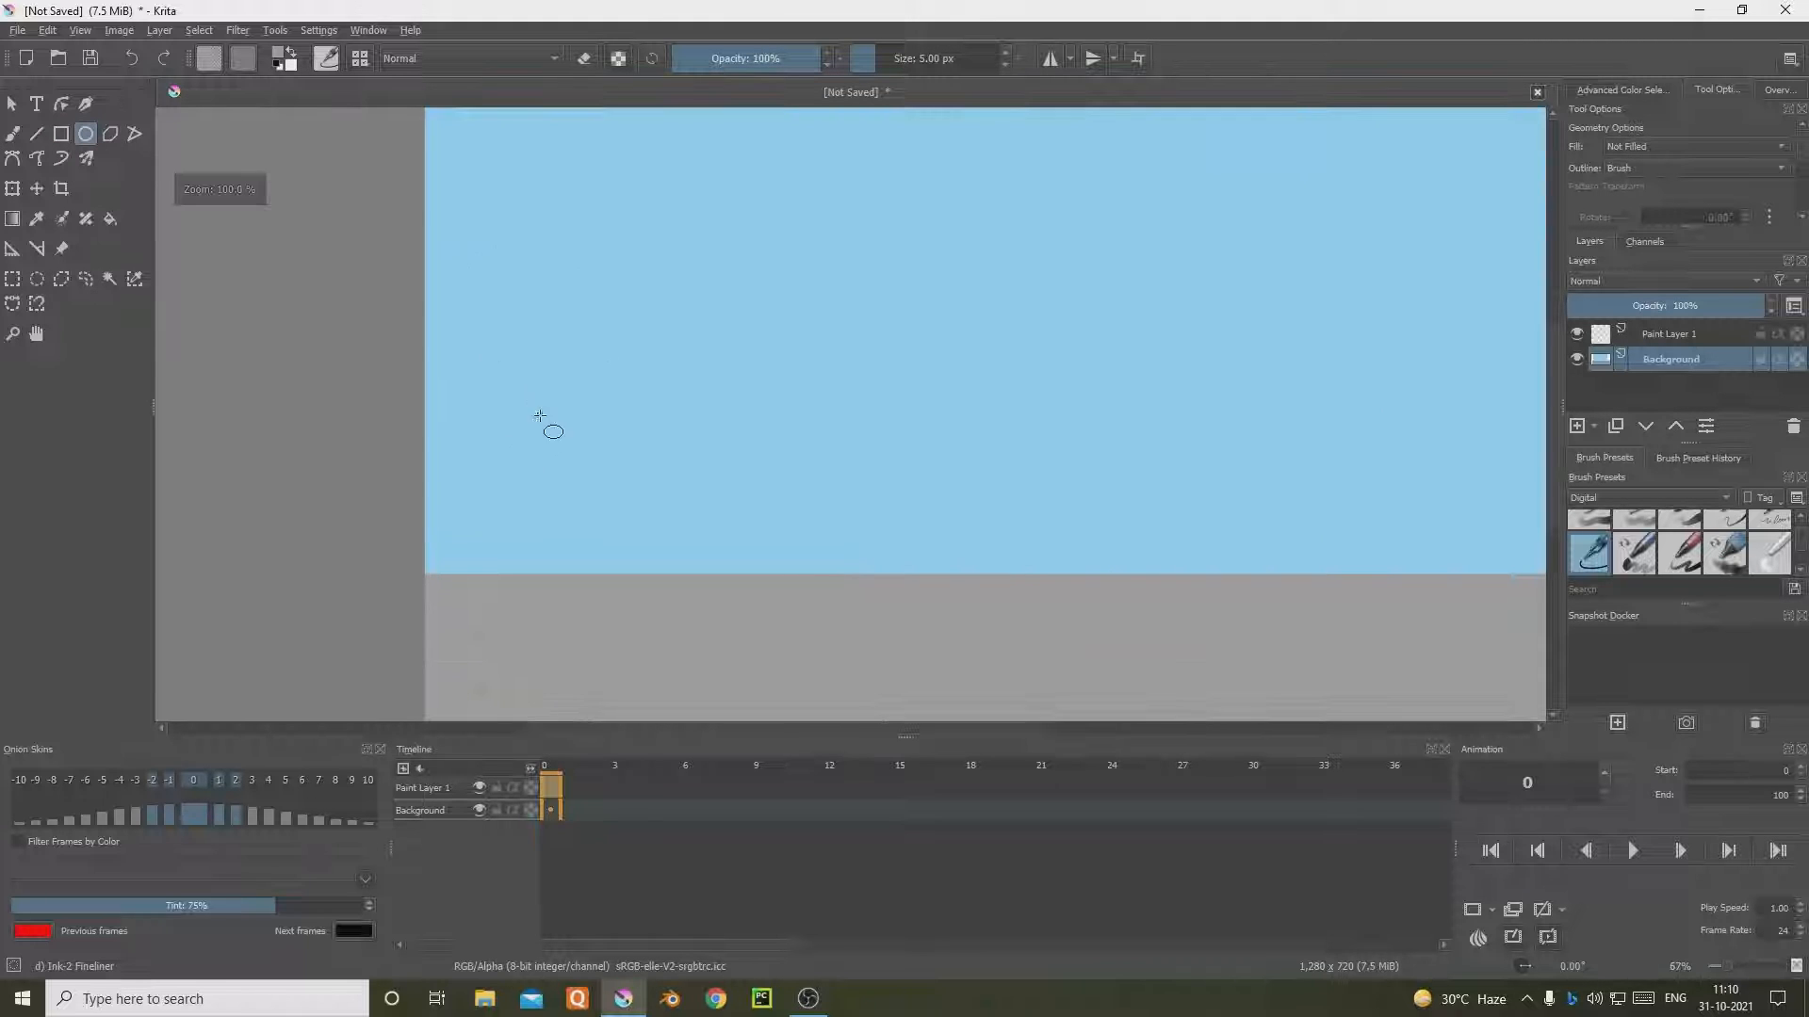
left_click_drag(583, 350, 647, 398)
key("ctrl+z")
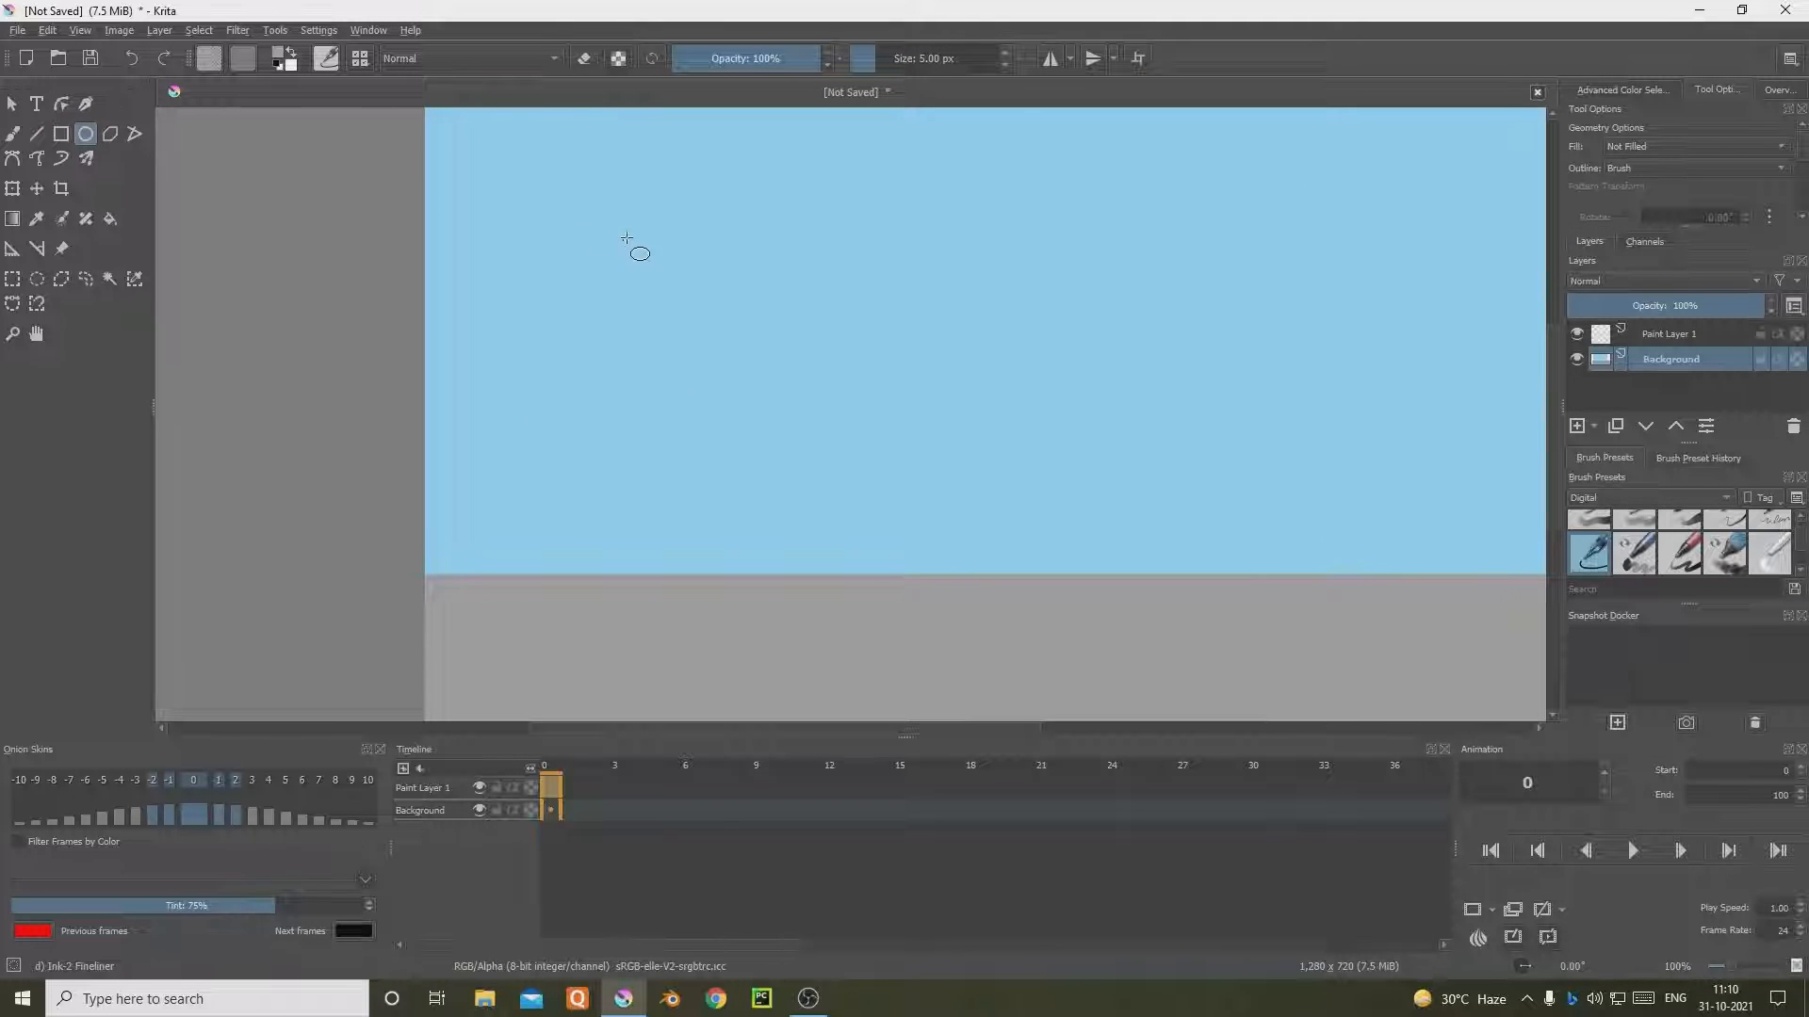
right_click(640, 250)
left_click_drag(629, 309, 633, 227)
left_click(463, 344)
scroll(706, 364, "down", 2)
scroll(673, 350, "up", 1)
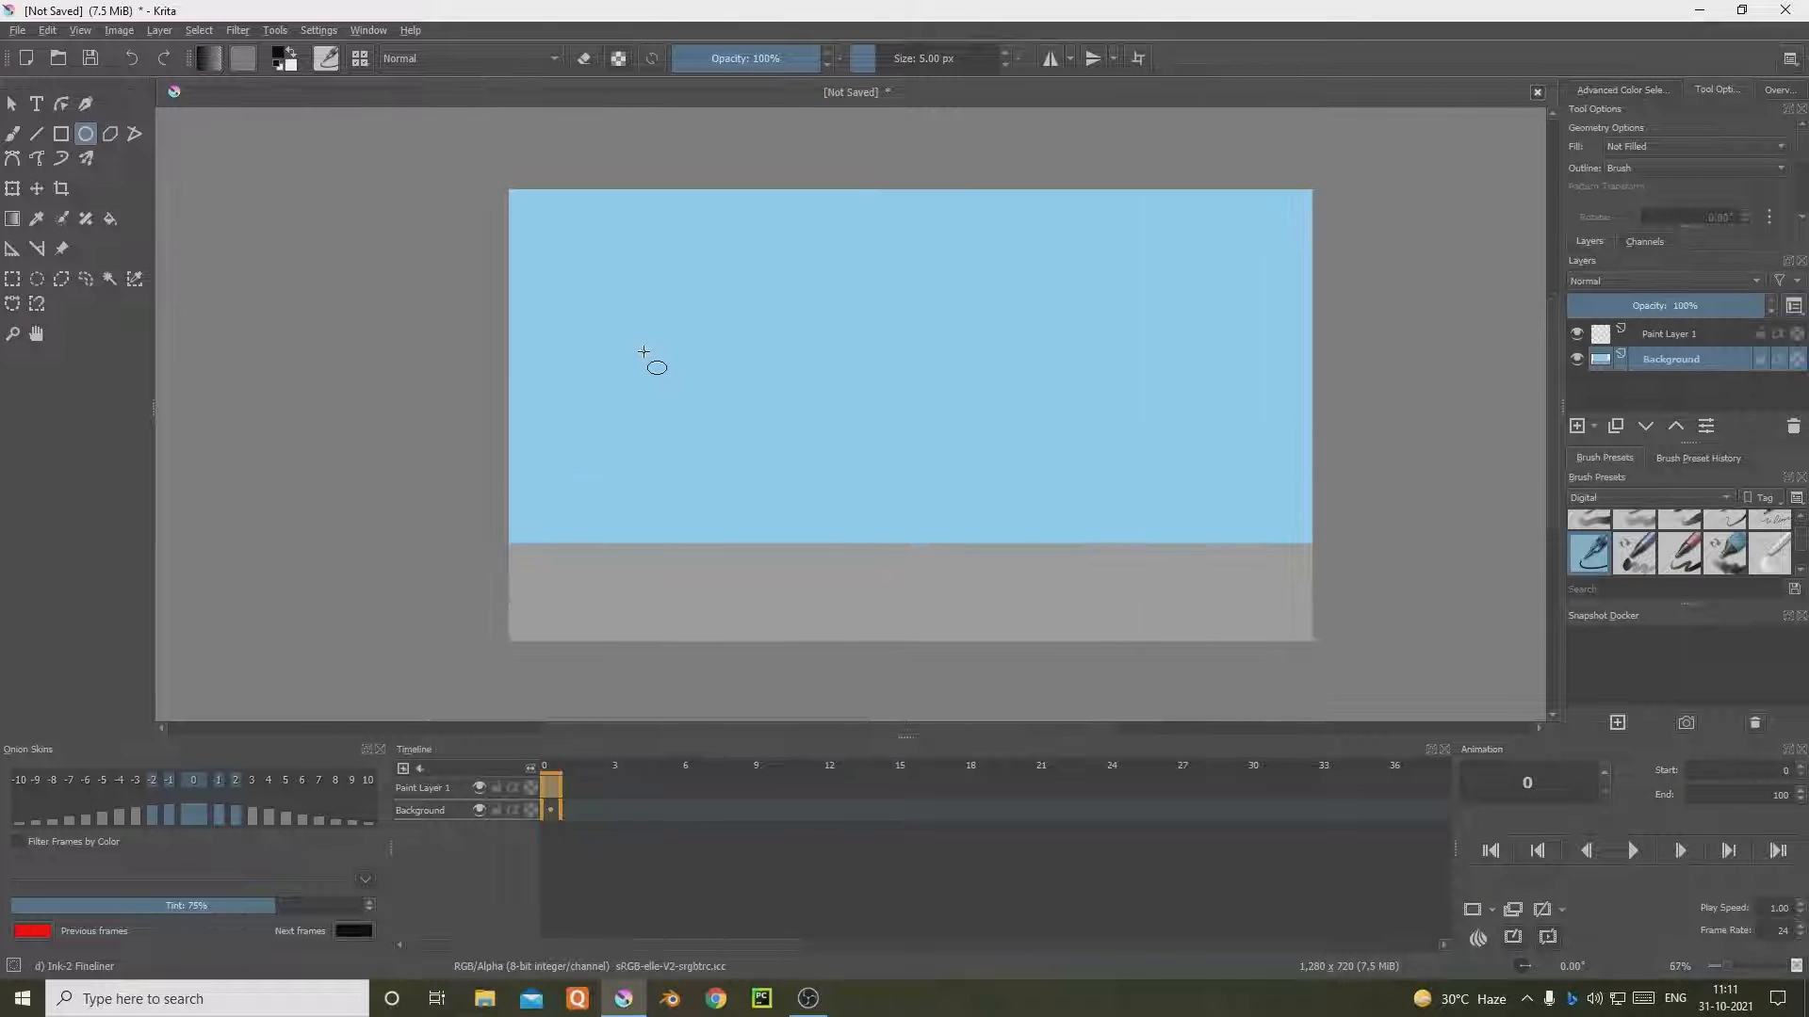
left_click_drag(644, 352, 700, 398)
key("f")
left_click(671, 377)
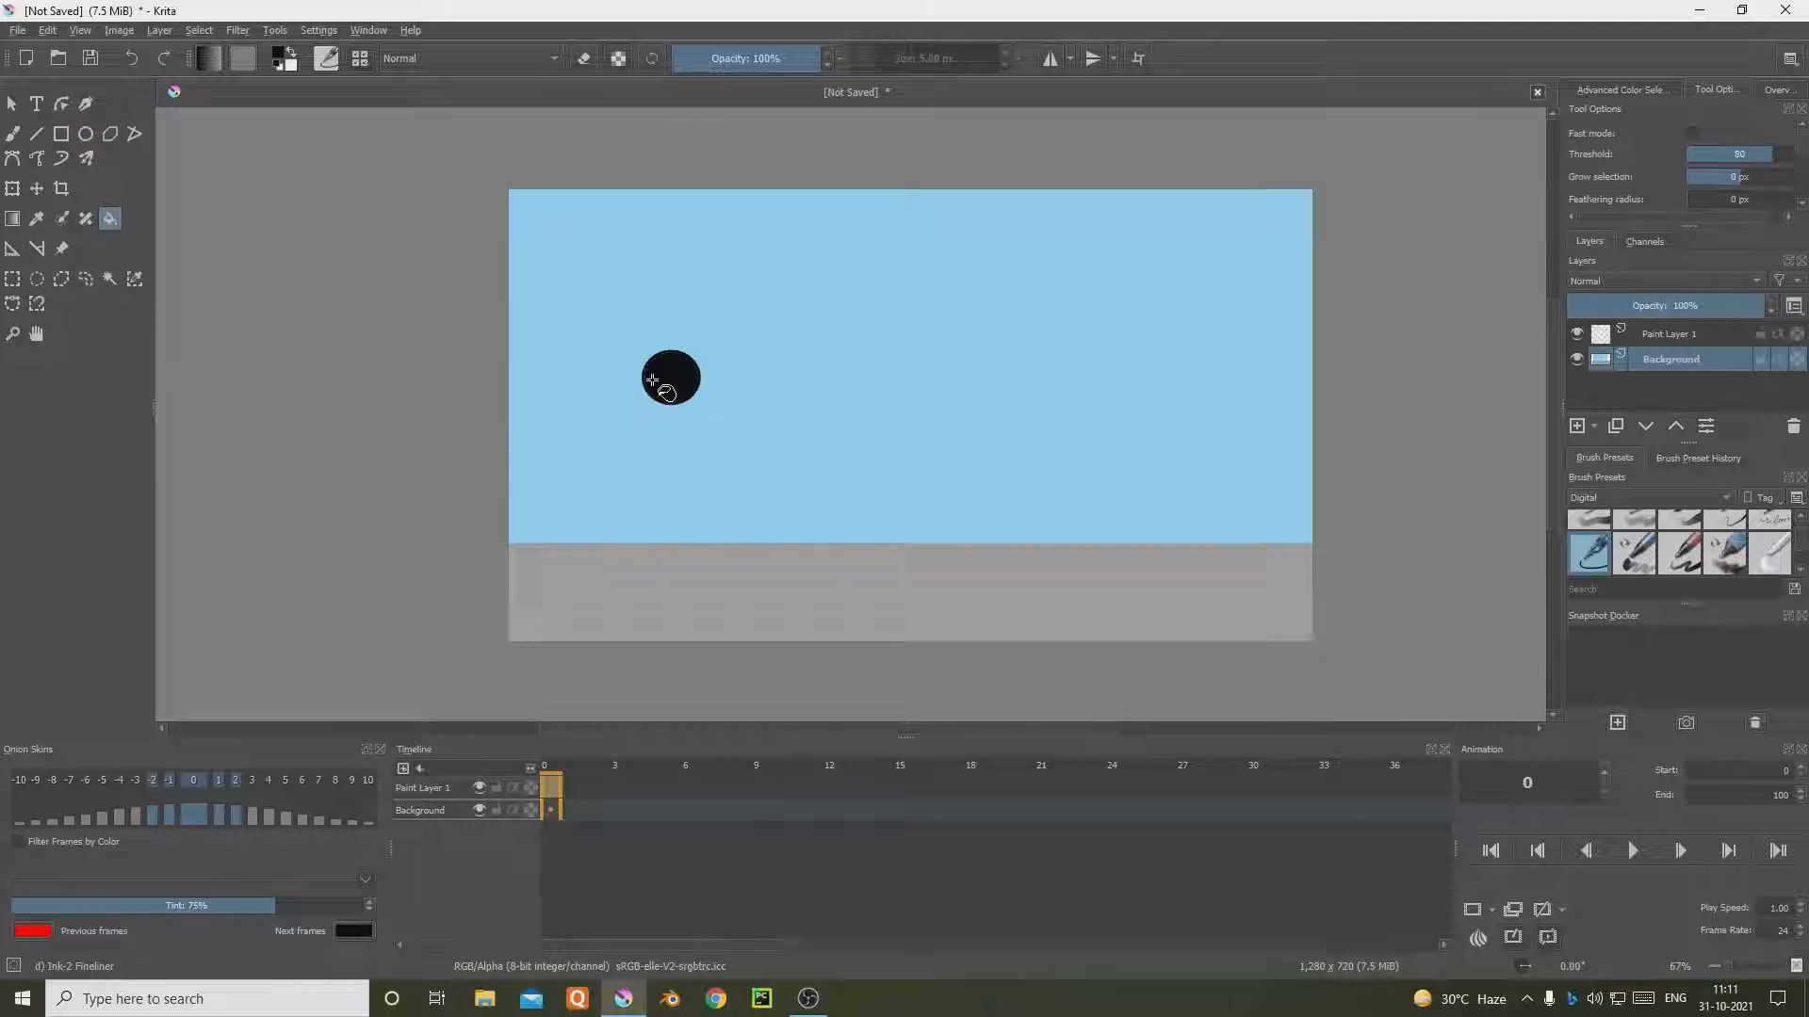
Step: Switch to the Line tool and set the brush size to 16.54 px
left_click(13, 133)
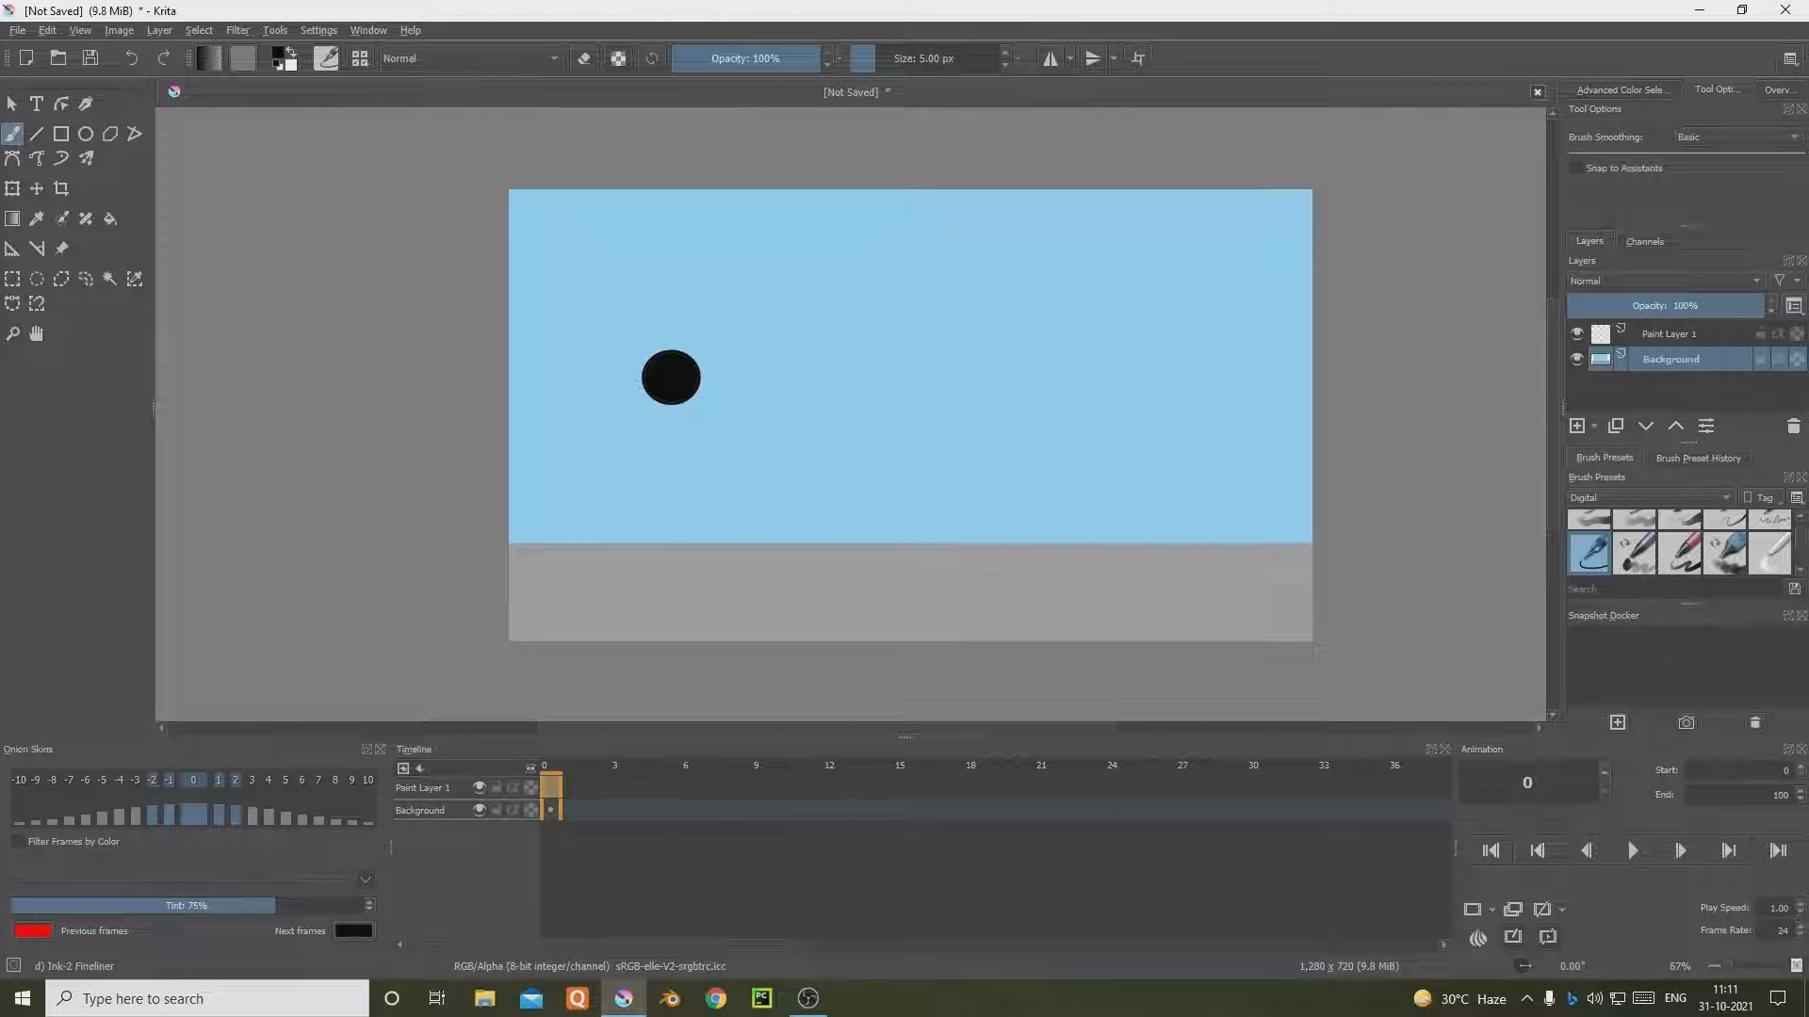
left_click(36, 133)
scroll(690, 363, "up", 2)
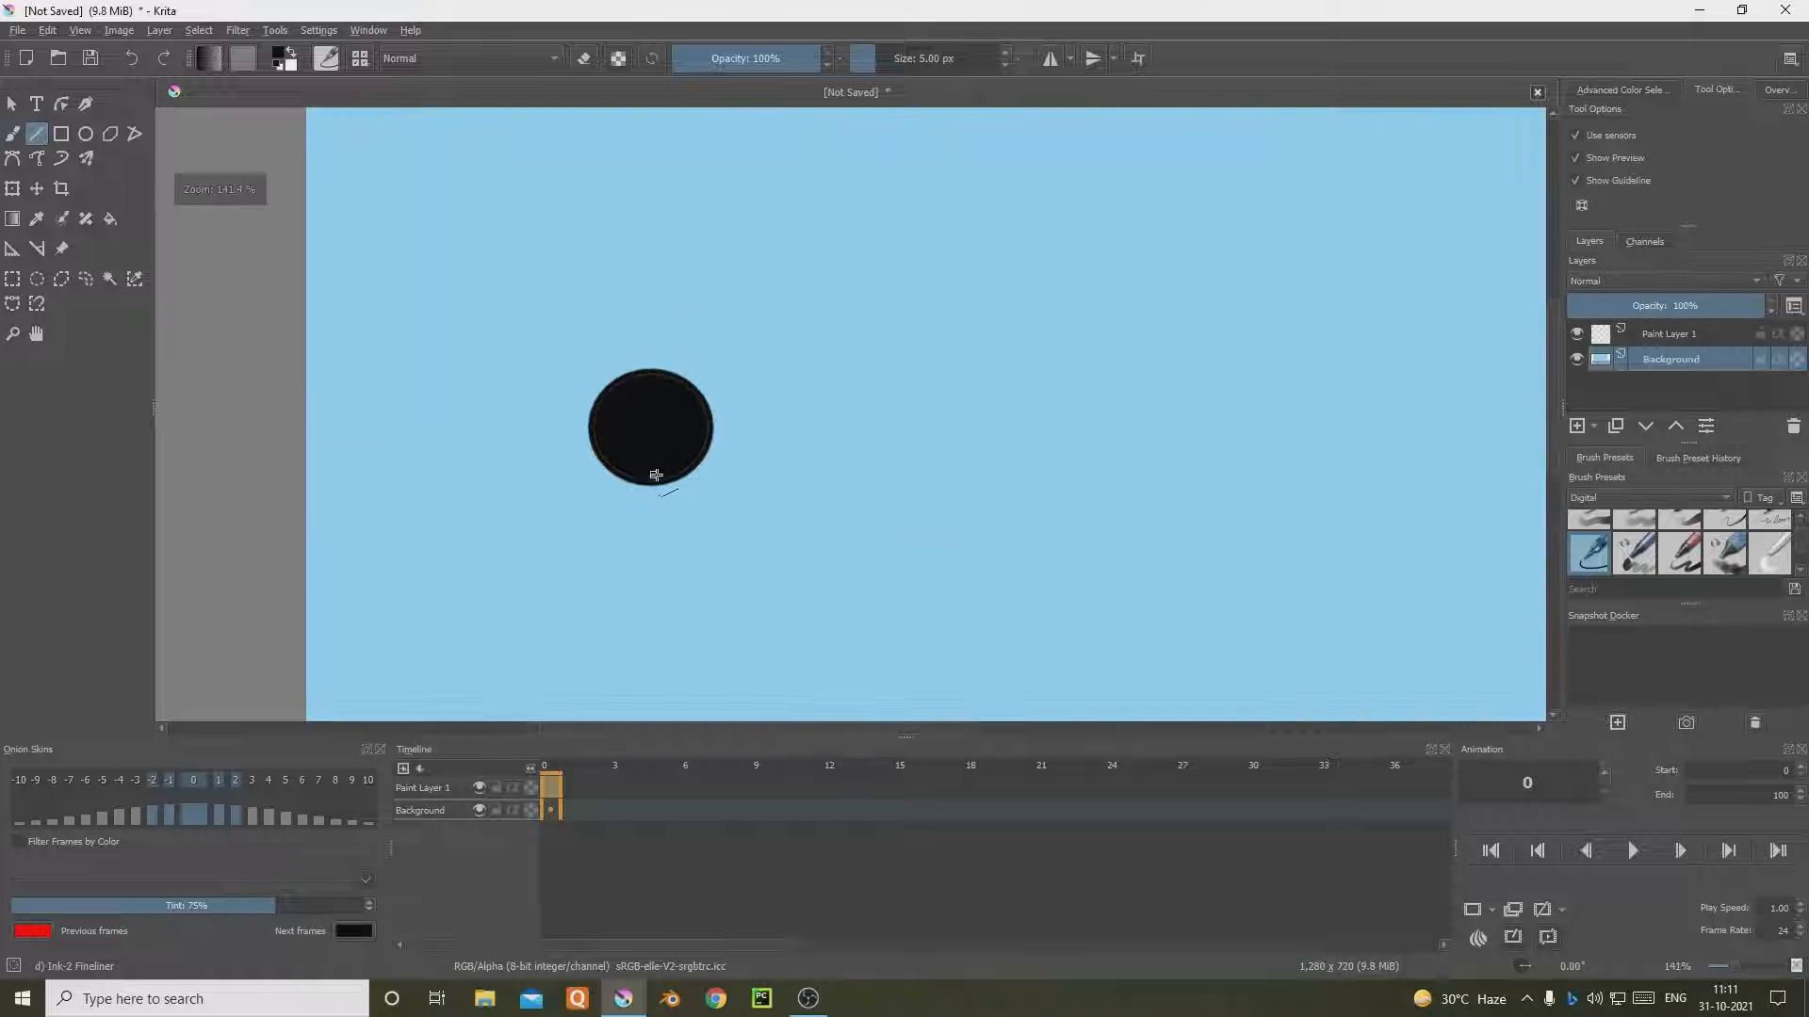
key("ctrl+z")
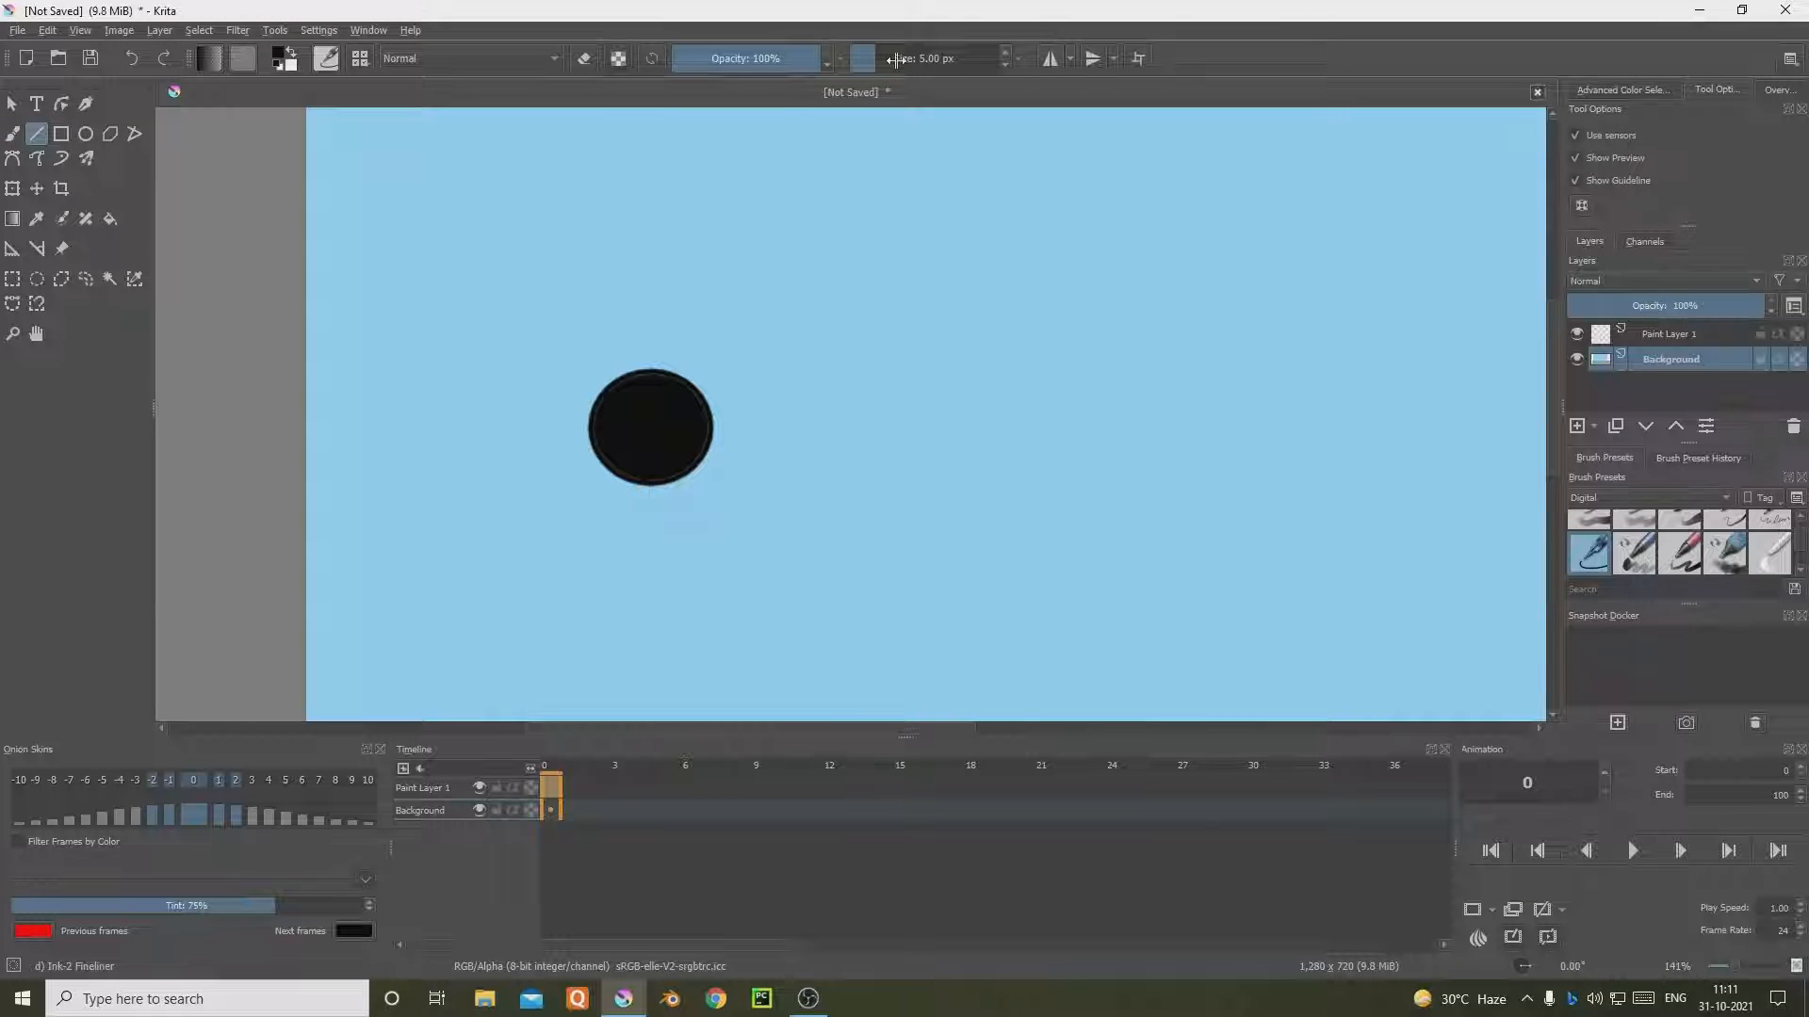
left_click_drag(873, 64, 886, 61)
Step: Try out straight body lines running down from the head, undoing each one
mouse_move(646, 461)
left_mouse_down()
mouse_move(642, 694)
mouse_move(646, 675)
left_mouse_up()
scroll(706, 527, "down", 3)
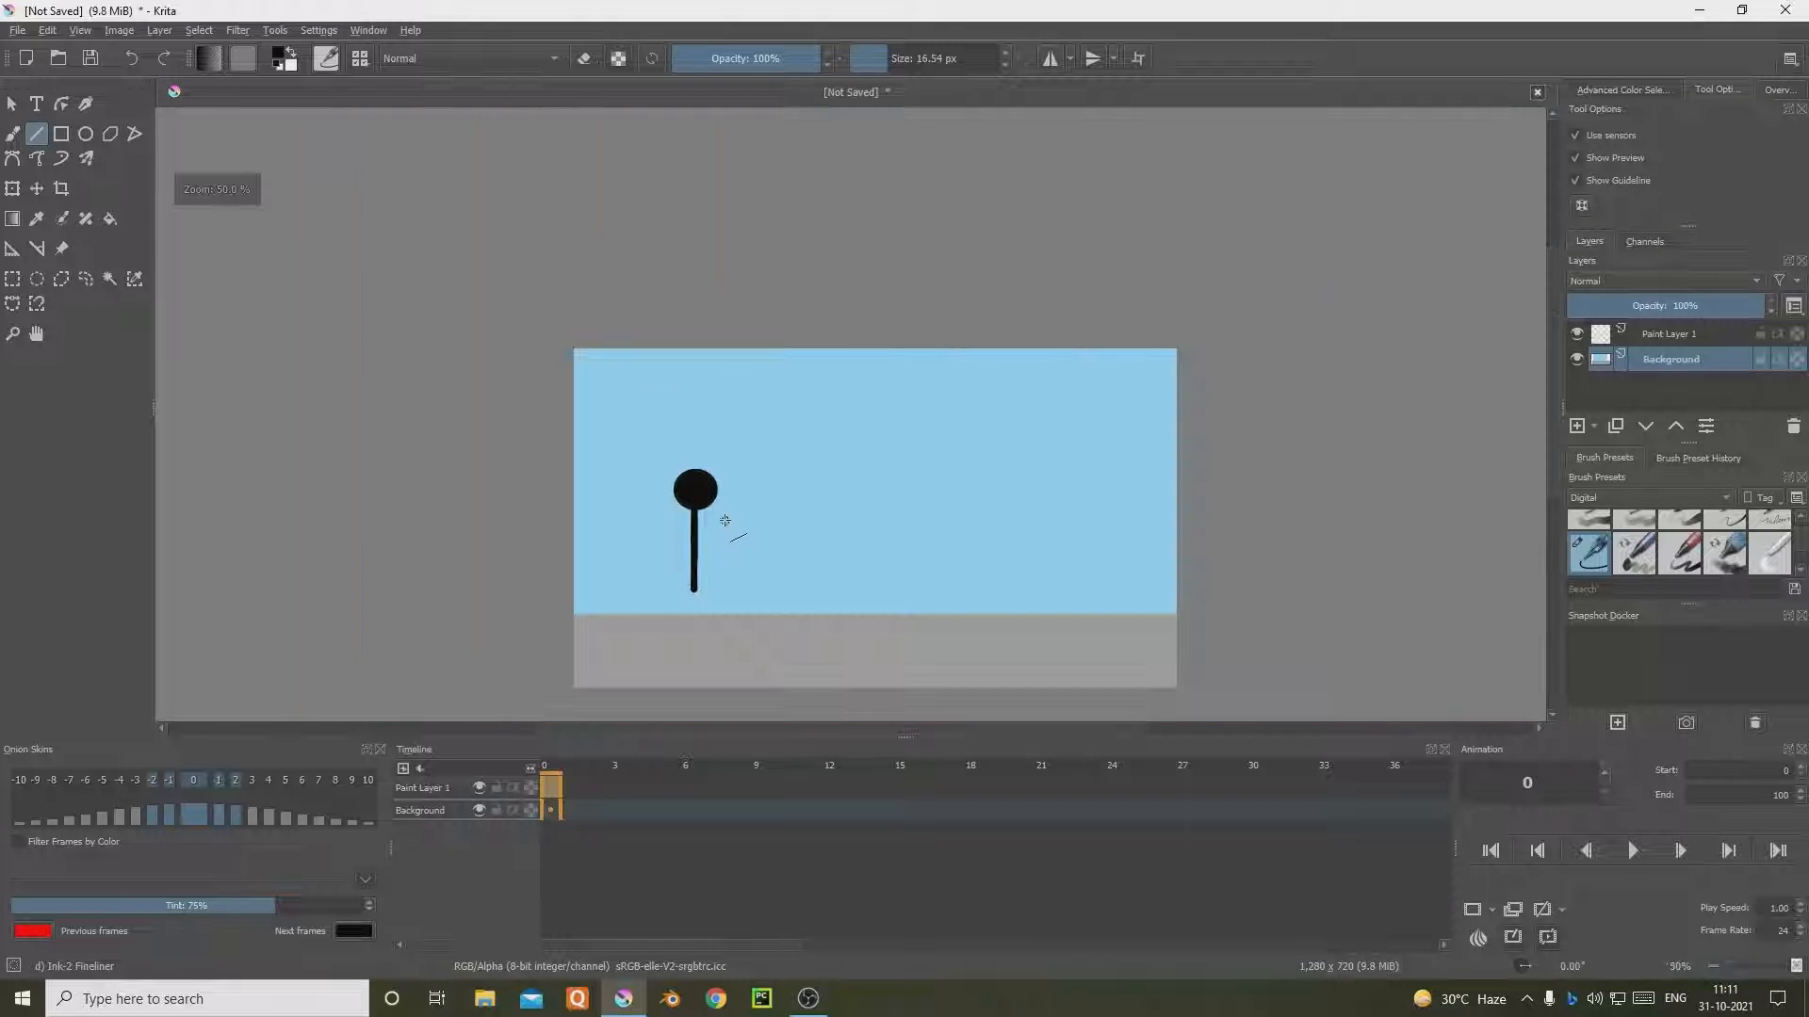
scroll(719, 493, "up", 2)
key("ctrl+z")
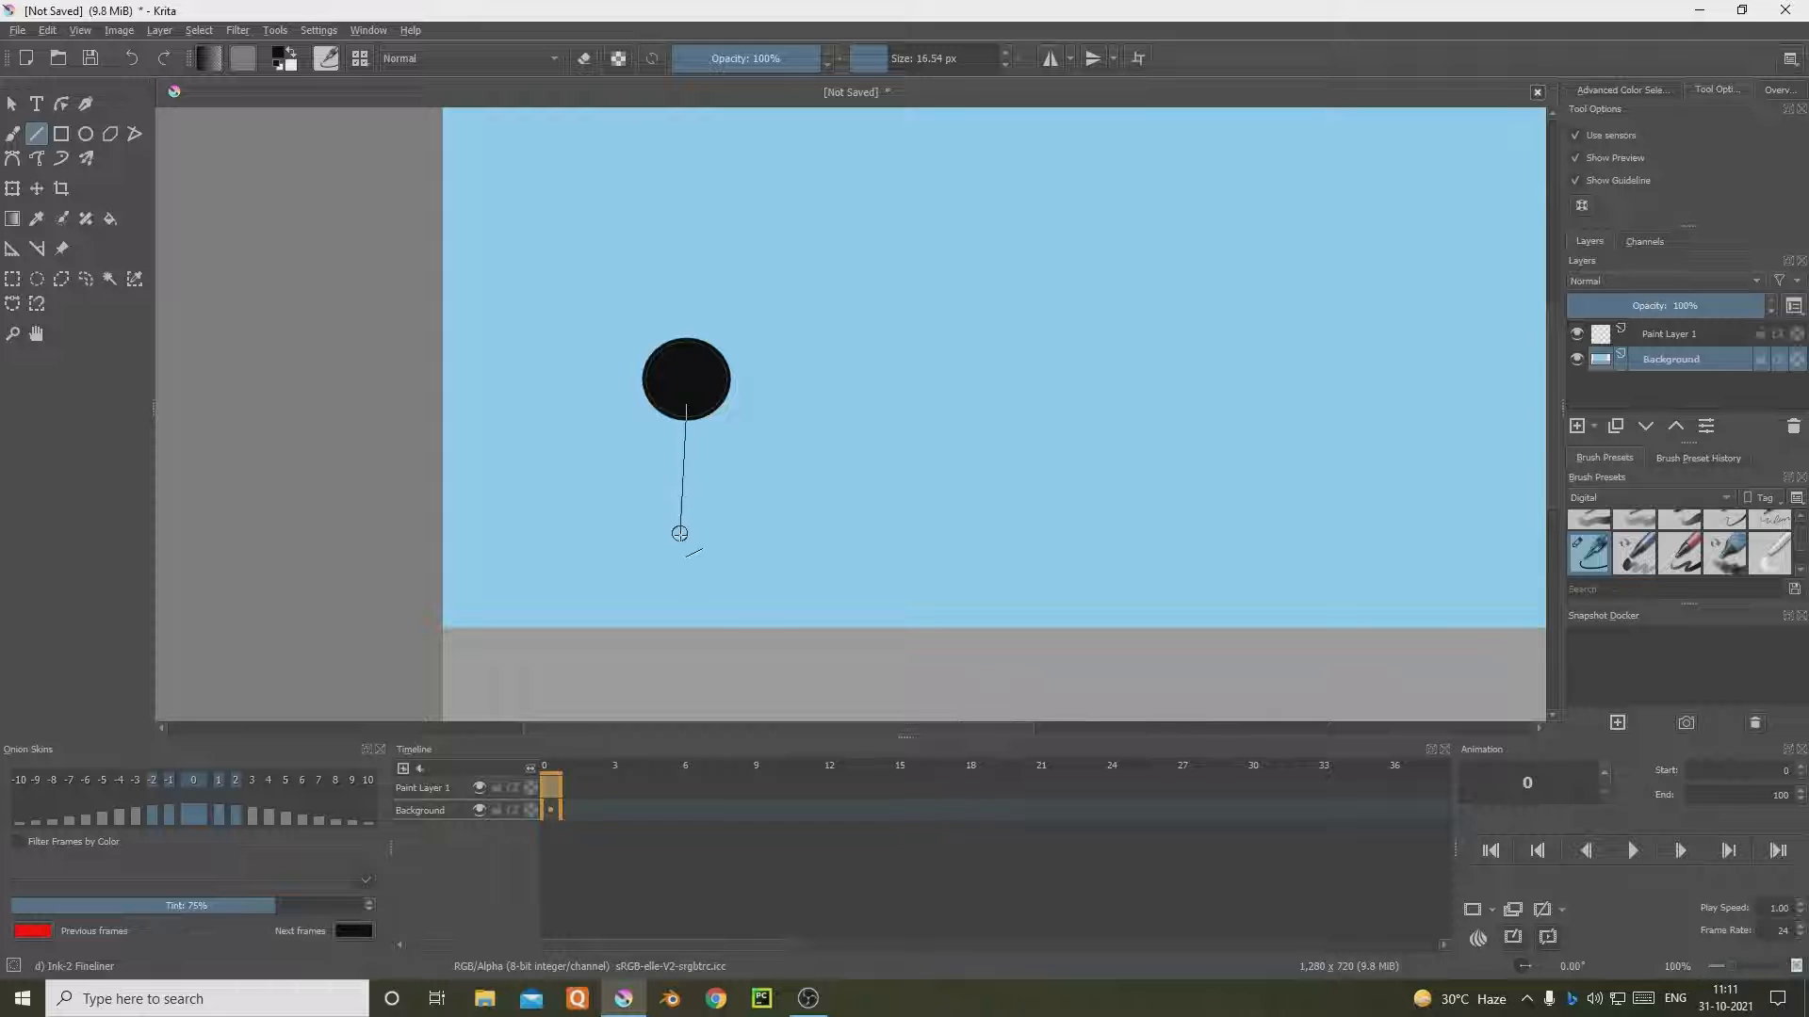
left_click_drag(680, 572, 684, 550)
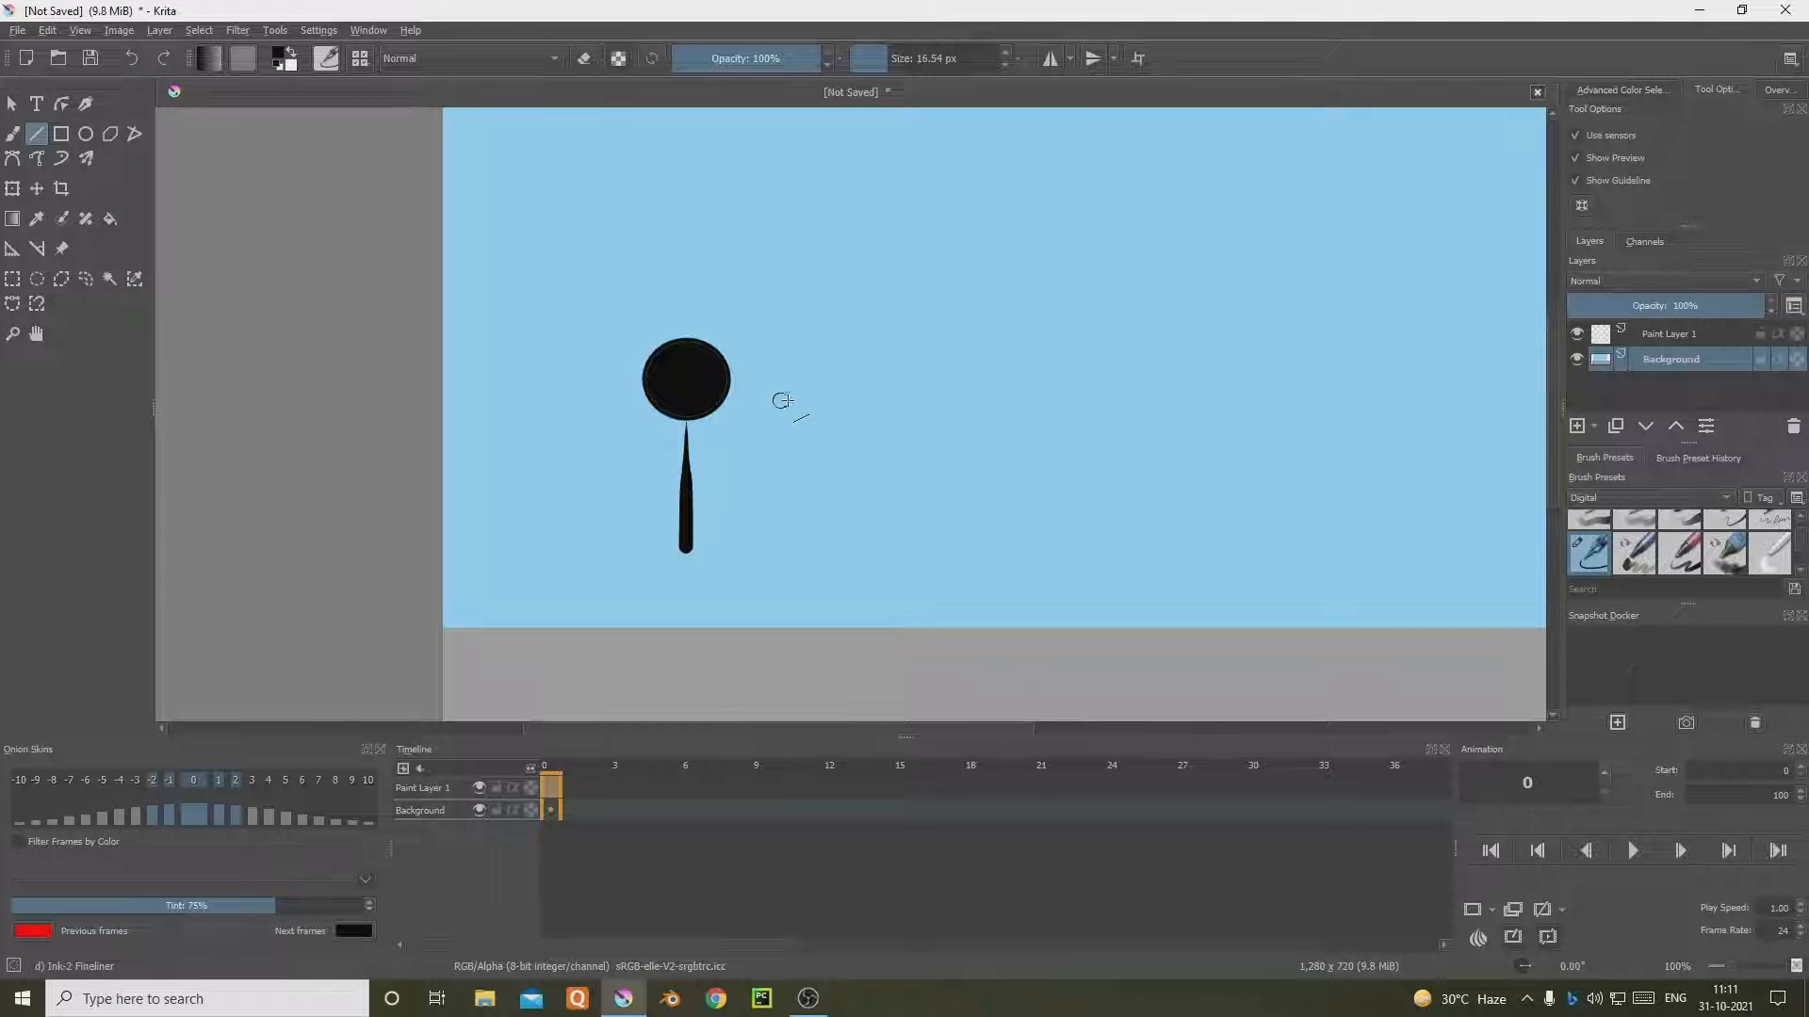
key("ctrl+z")
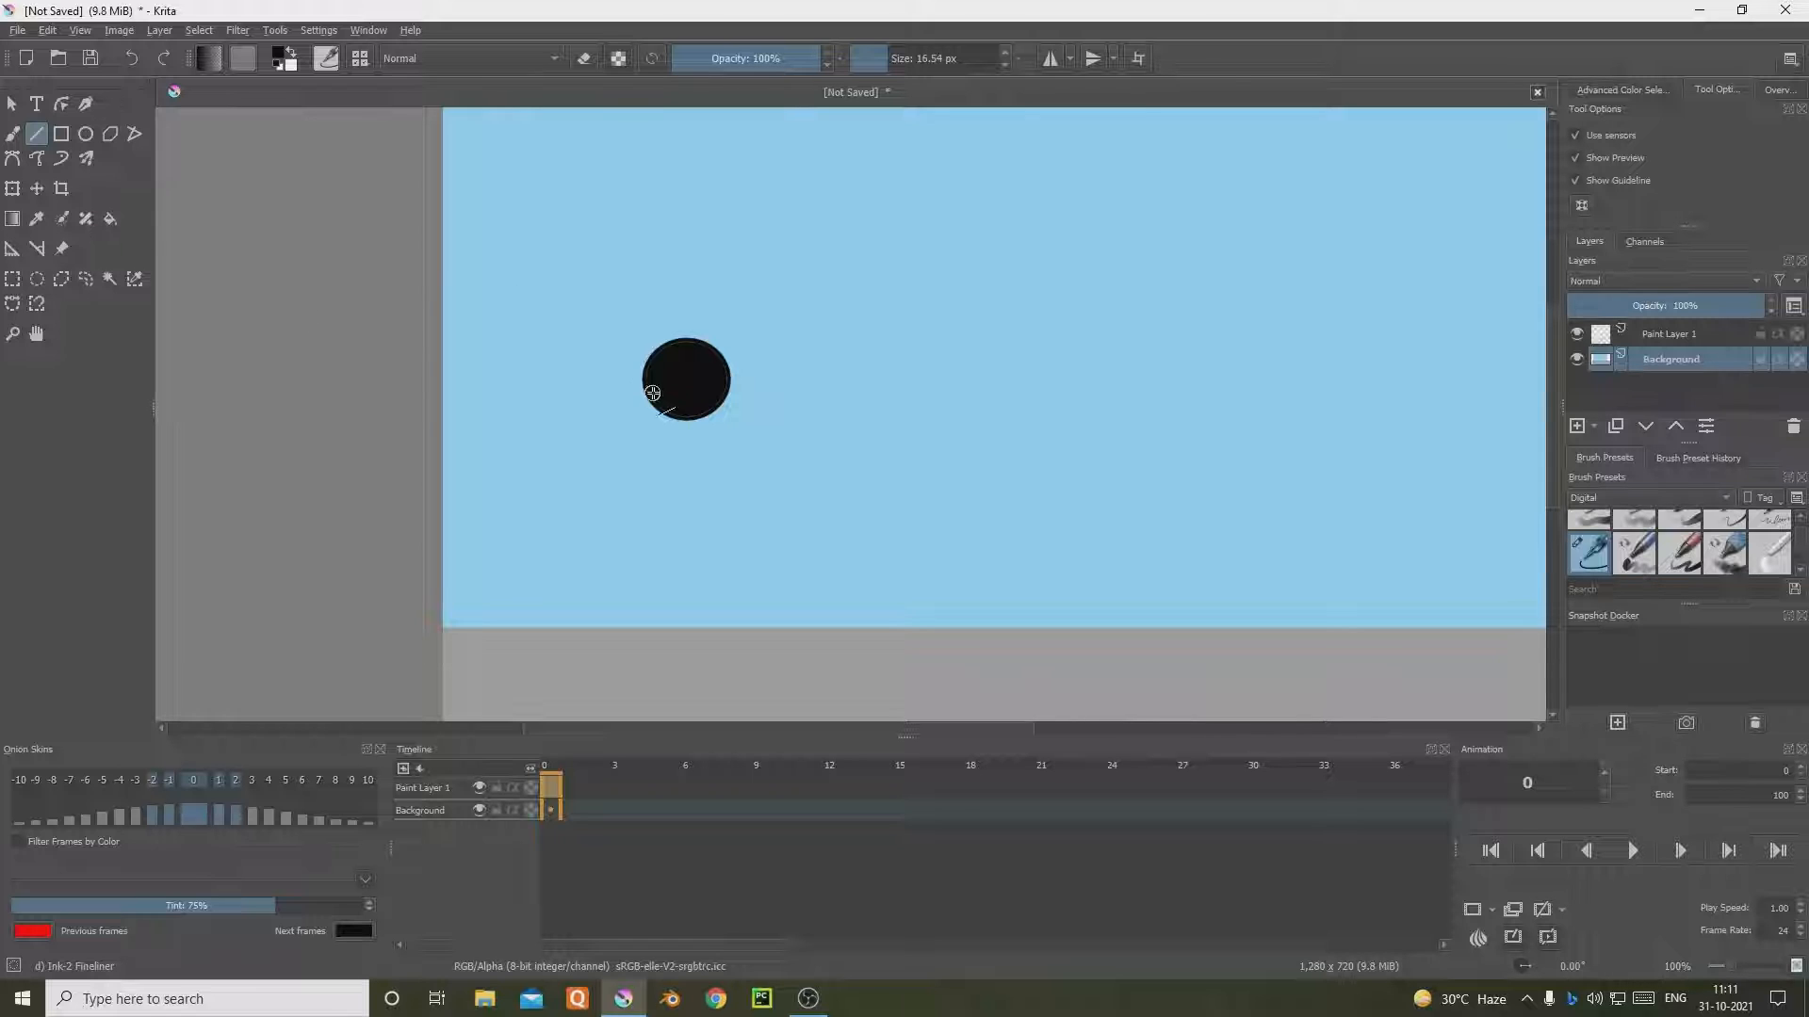
mouse_move(683, 409)
left_mouse_down()
mouse_move(703, 525)
mouse_move(685, 573)
left_mouse_up()
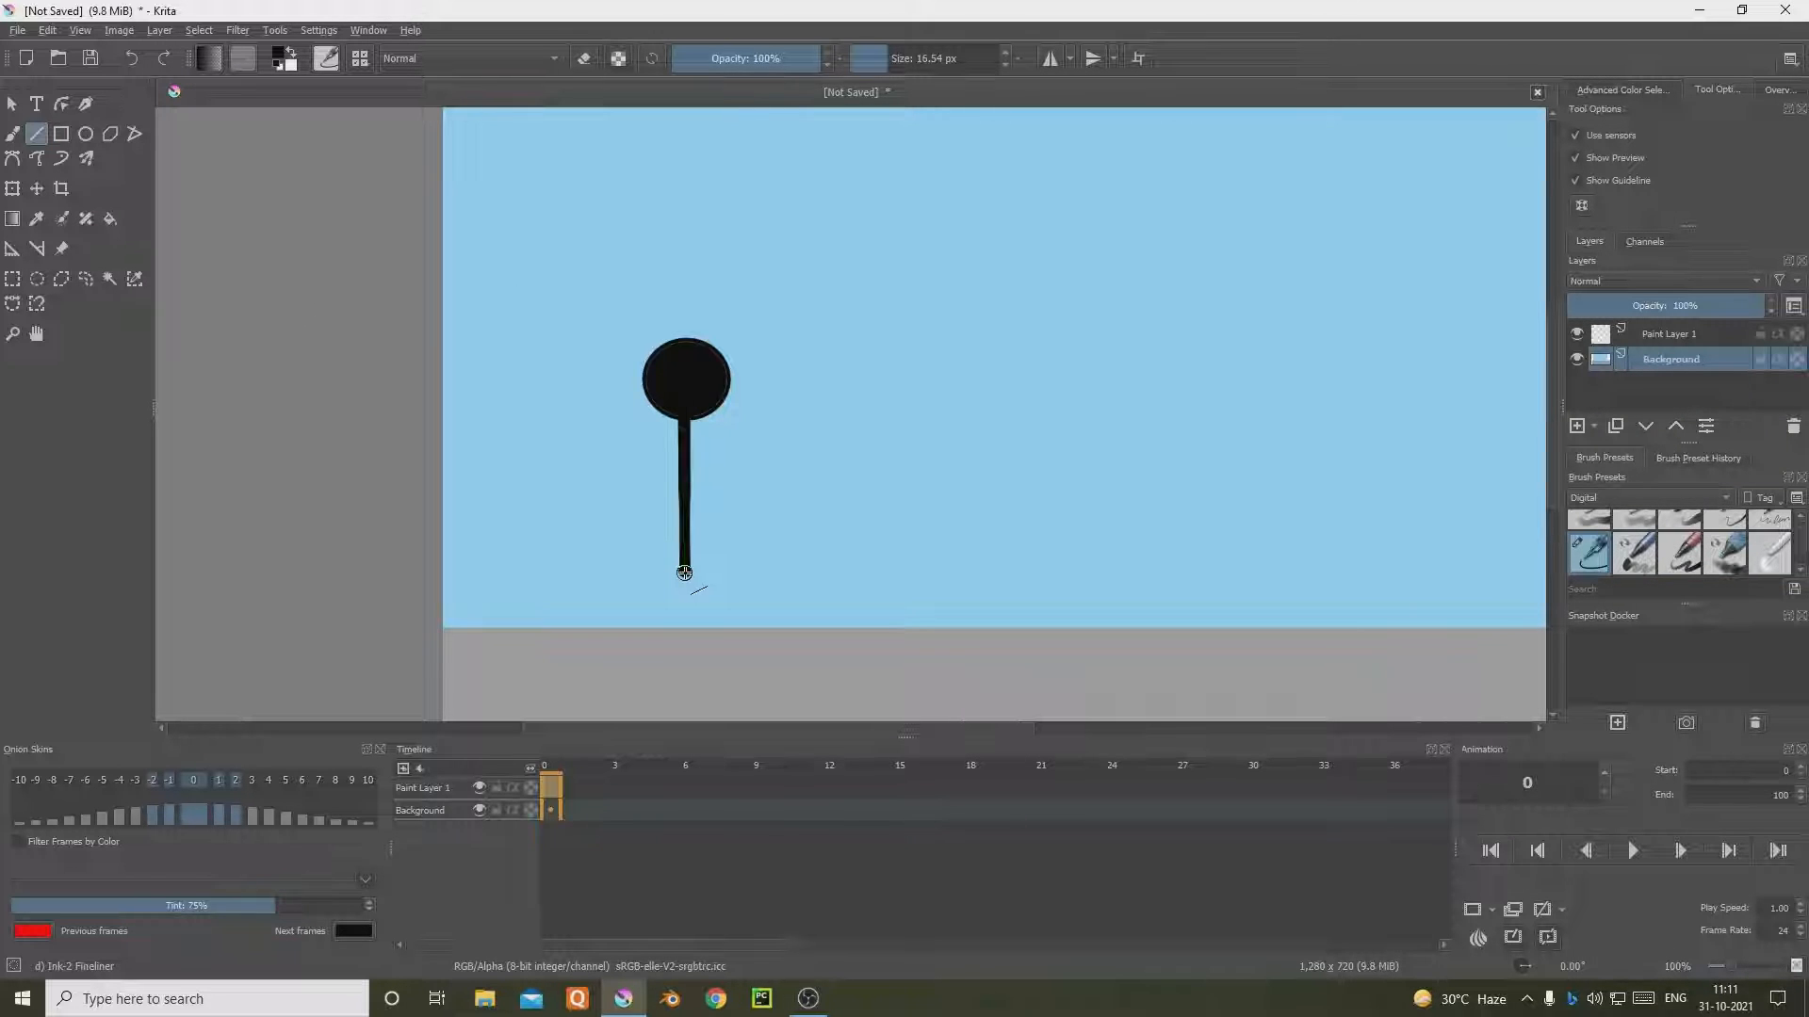
key("ctrl+z")
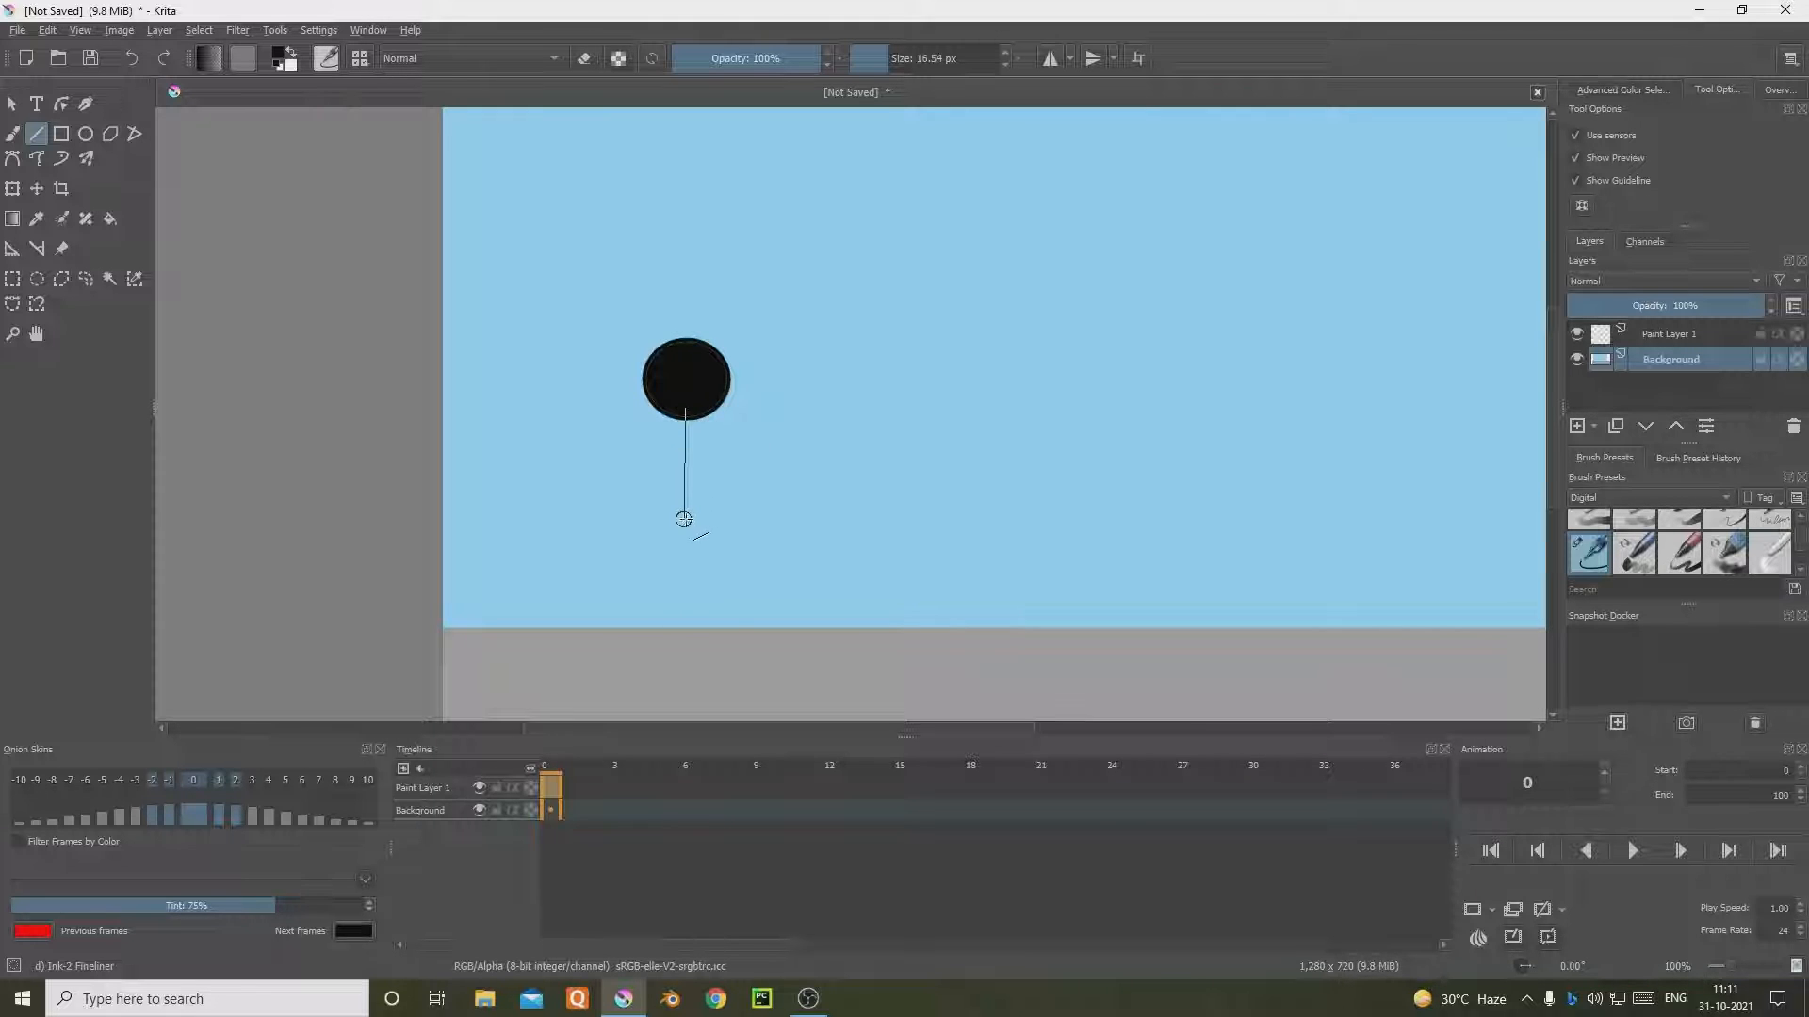
Step: Draw a short vertical body line below the head and two spread legs reaching down to the ground's edge
left_click_drag(684, 519, 687, 512)
mouse_move(666, 581)
left_mouse_down()
mouse_move(656, 622)
mouse_move(739, 634)
left_mouse_up()
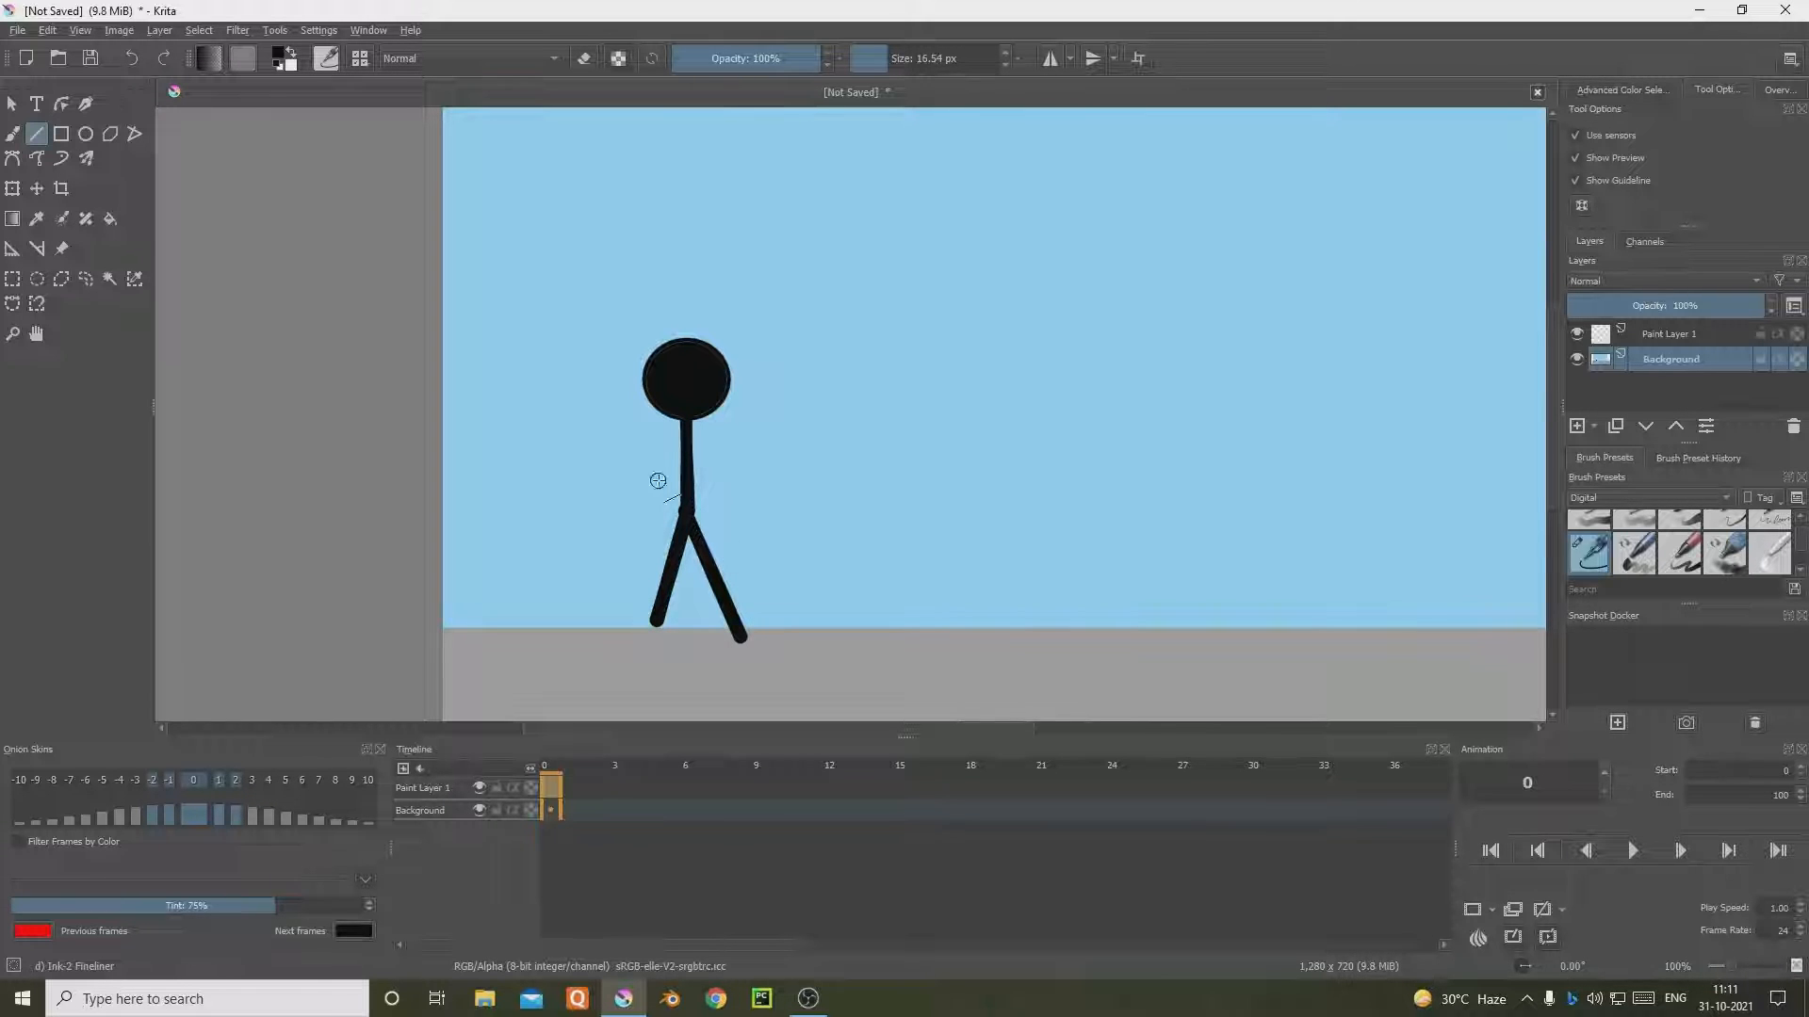
key("ctrl+z")
left_click_drag(690, 512, 760, 618)
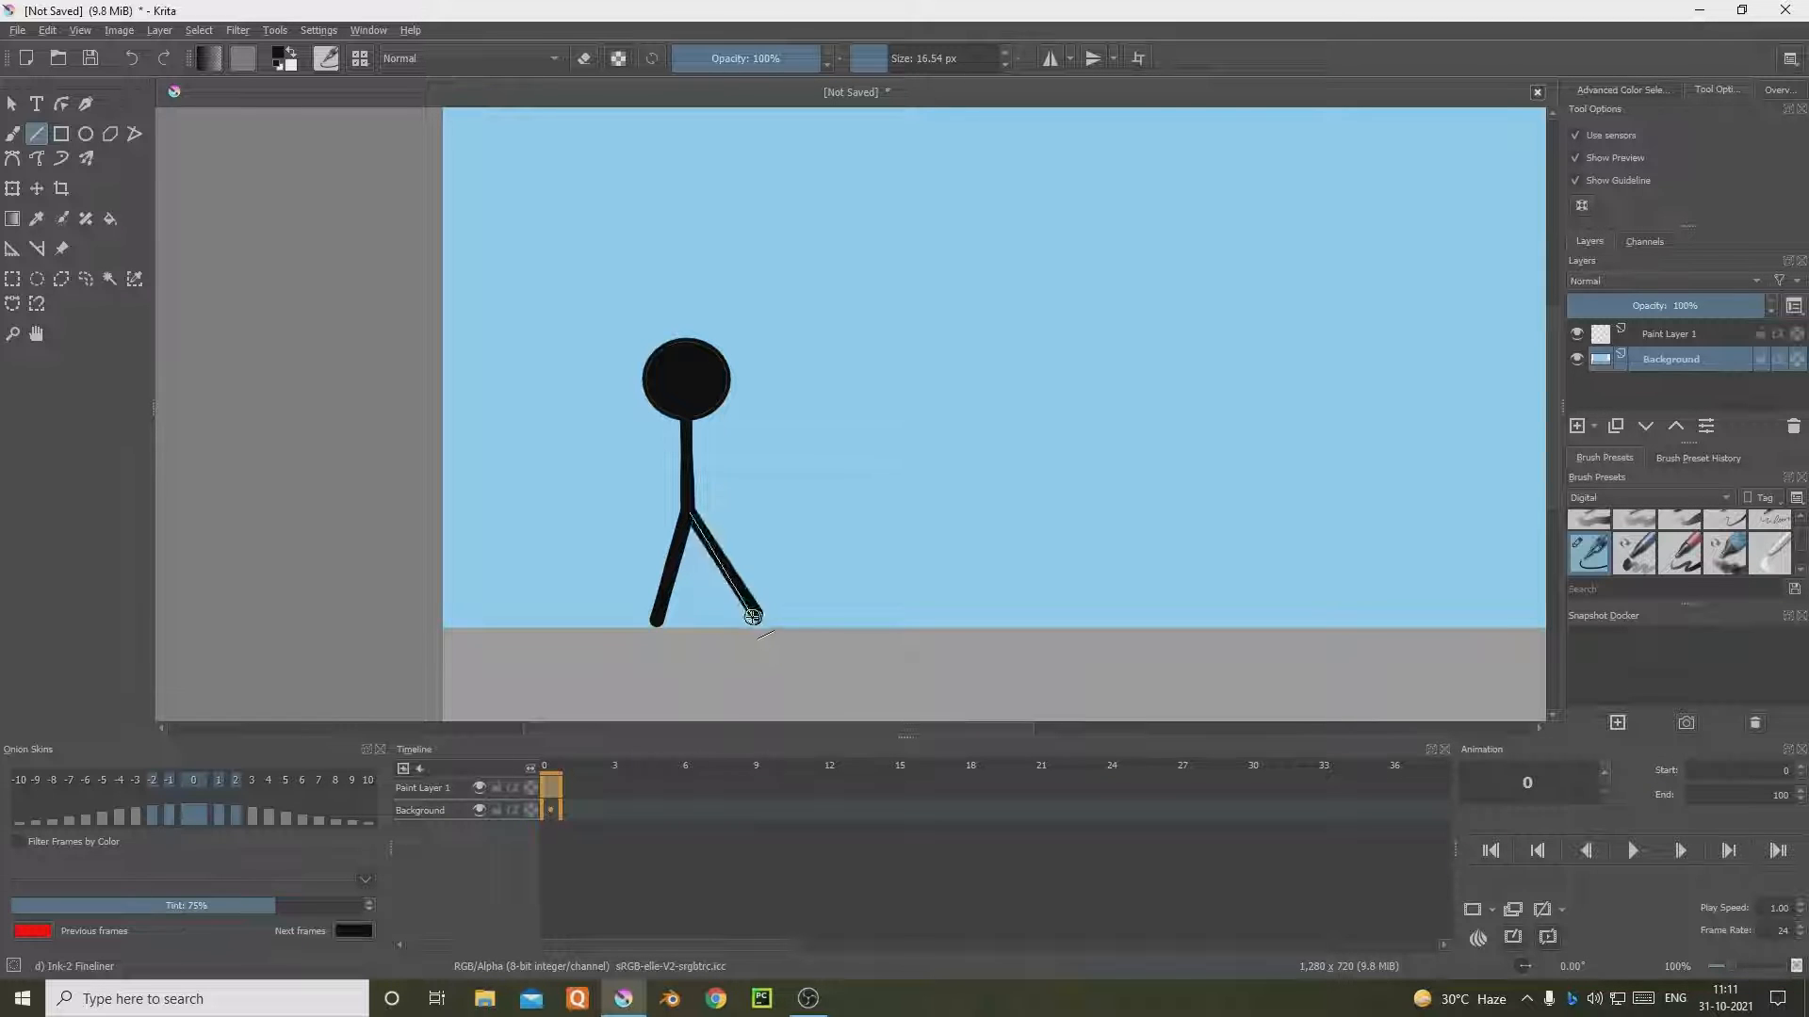
key("ctrl+z")
left_click_drag(690, 513, 748, 618)
Step: Draw two straight arms slanting down and outward from the upper body of the stick figure
scroll(819, 473, "down", 2)
scroll(767, 527, "up", 2)
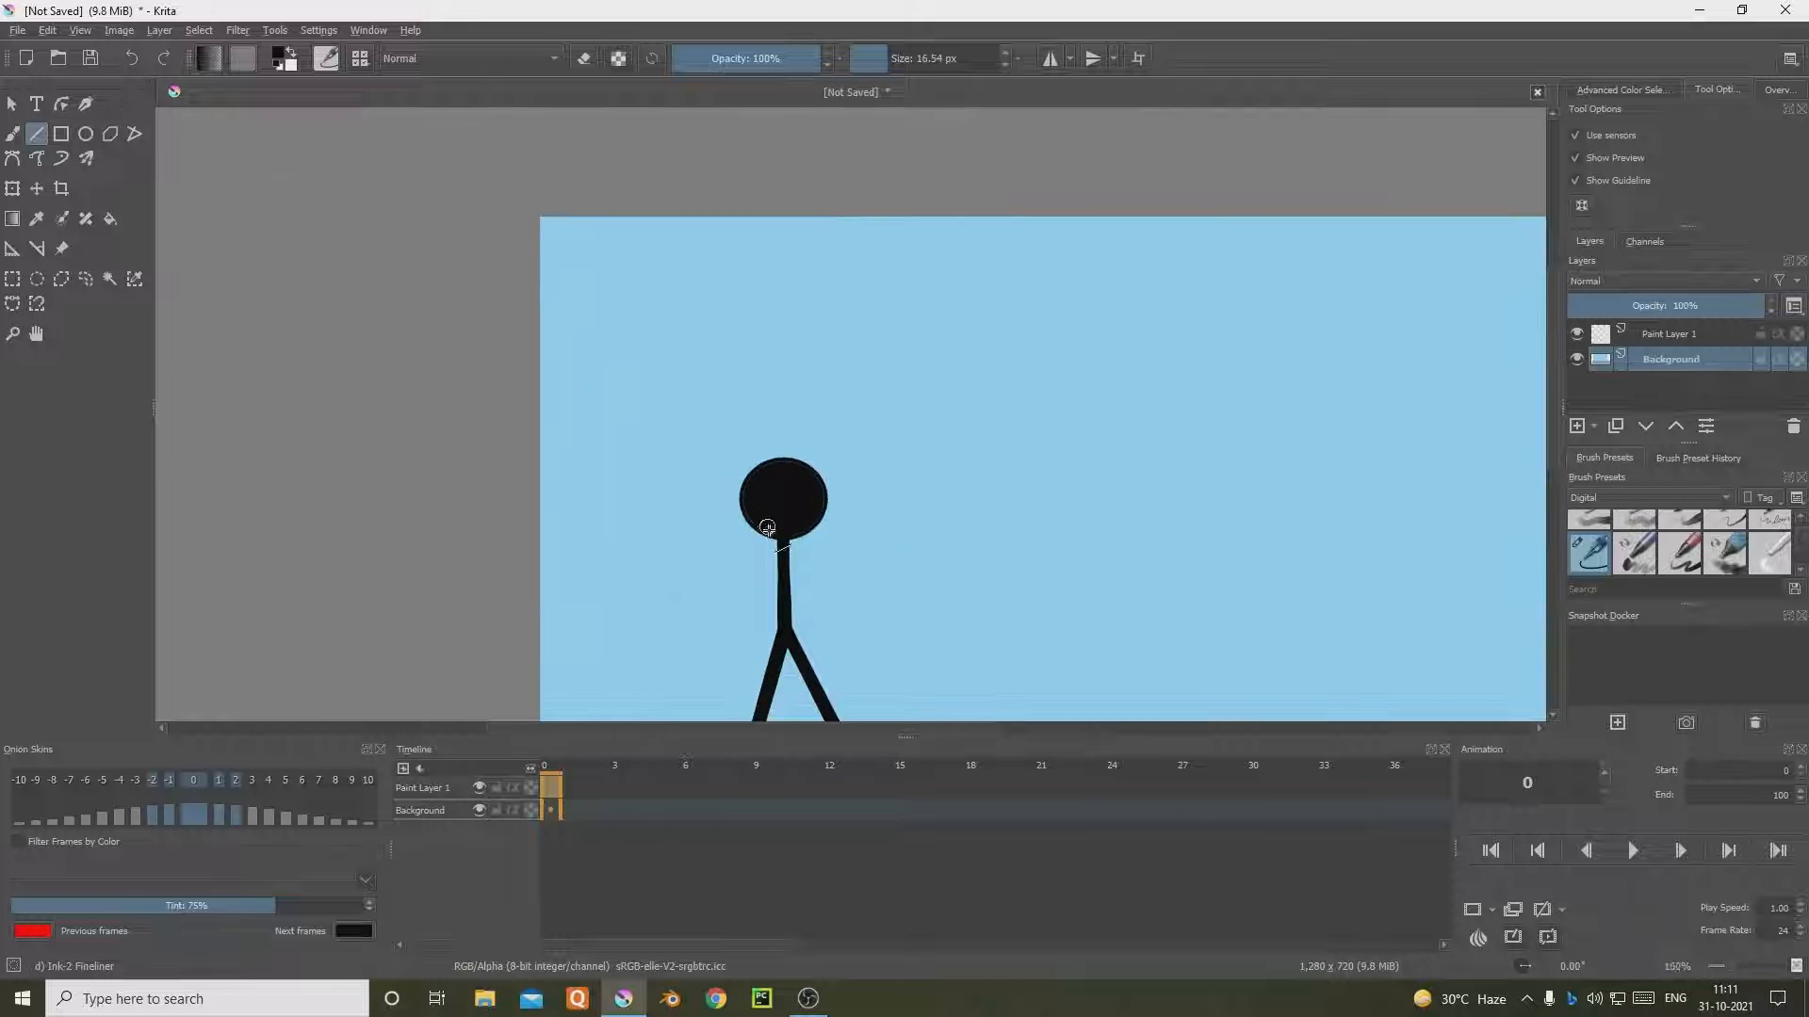
scroll(767, 527, "up", 3)
mouse_move(739, 461)
left_mouse_down()
mouse_move(669, 619)
mouse_move(634, 618)
mouse_move(811, 561)
mouse_move(834, 599)
left_mouse_up()
scroll(848, 537, "down", 3)
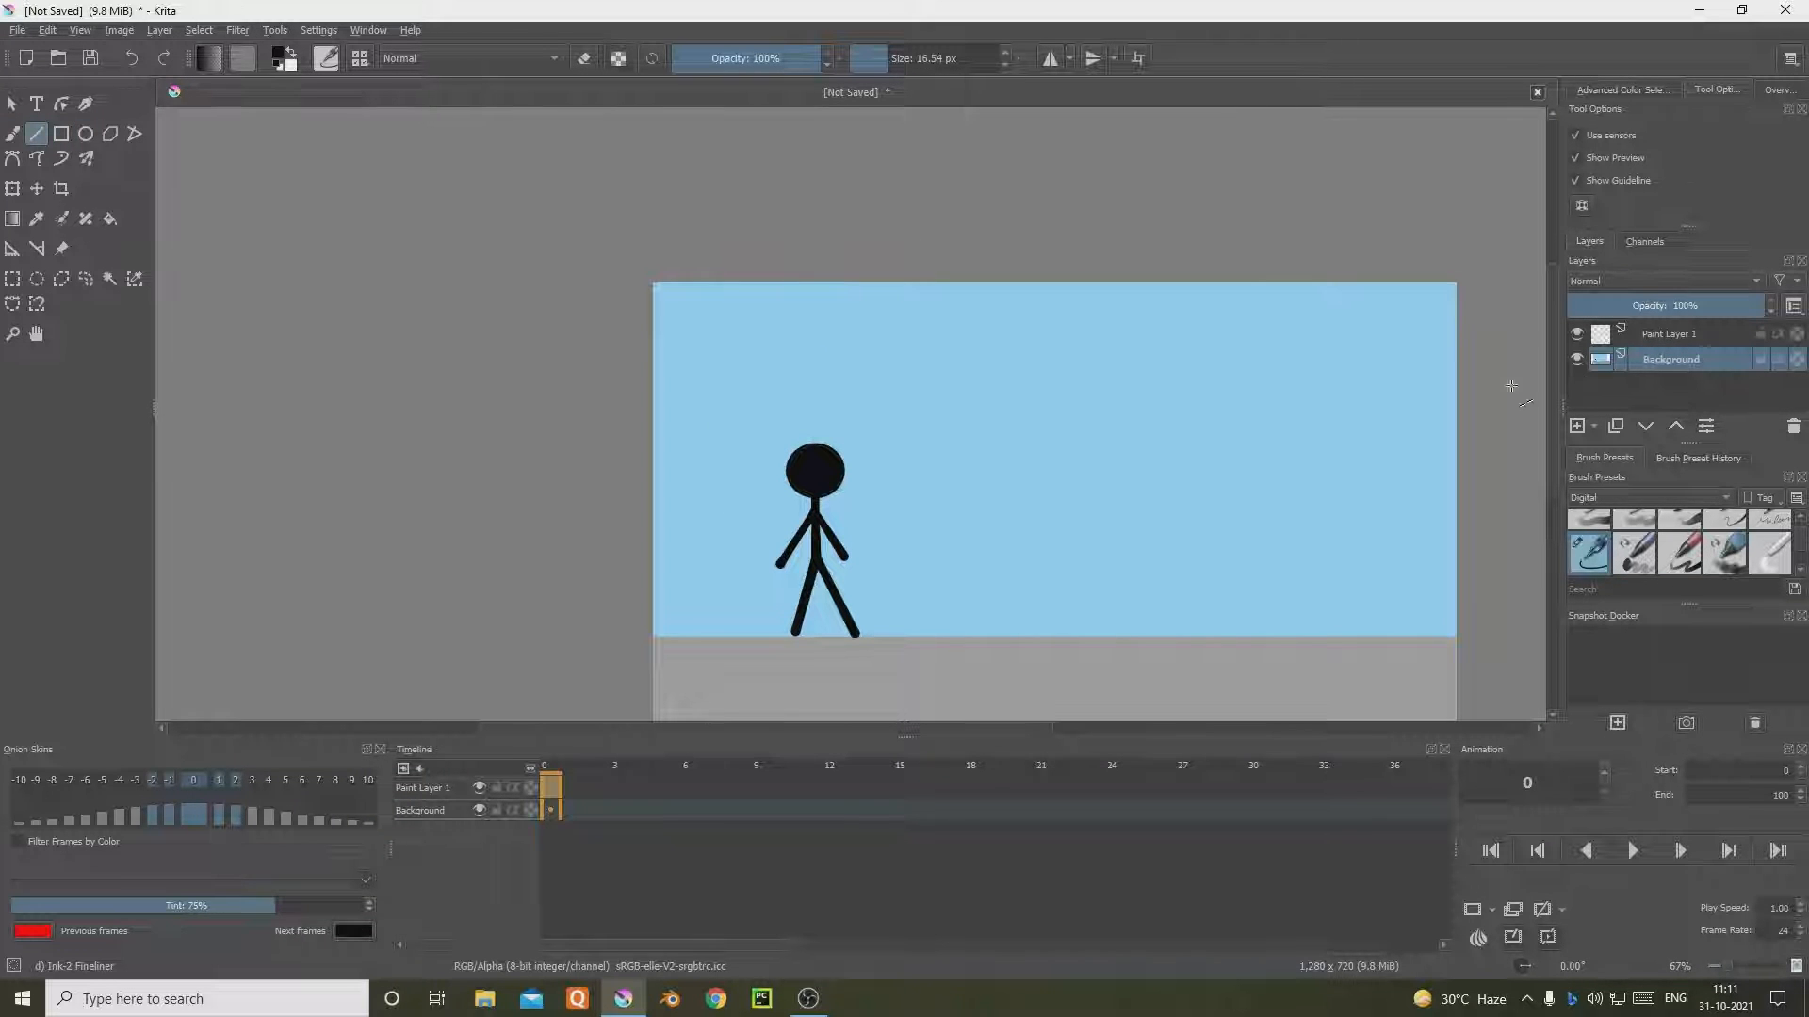
Step: Enclose the whole stick figure in a rectangular selection and cut it to a new layer
left_click(10, 188)
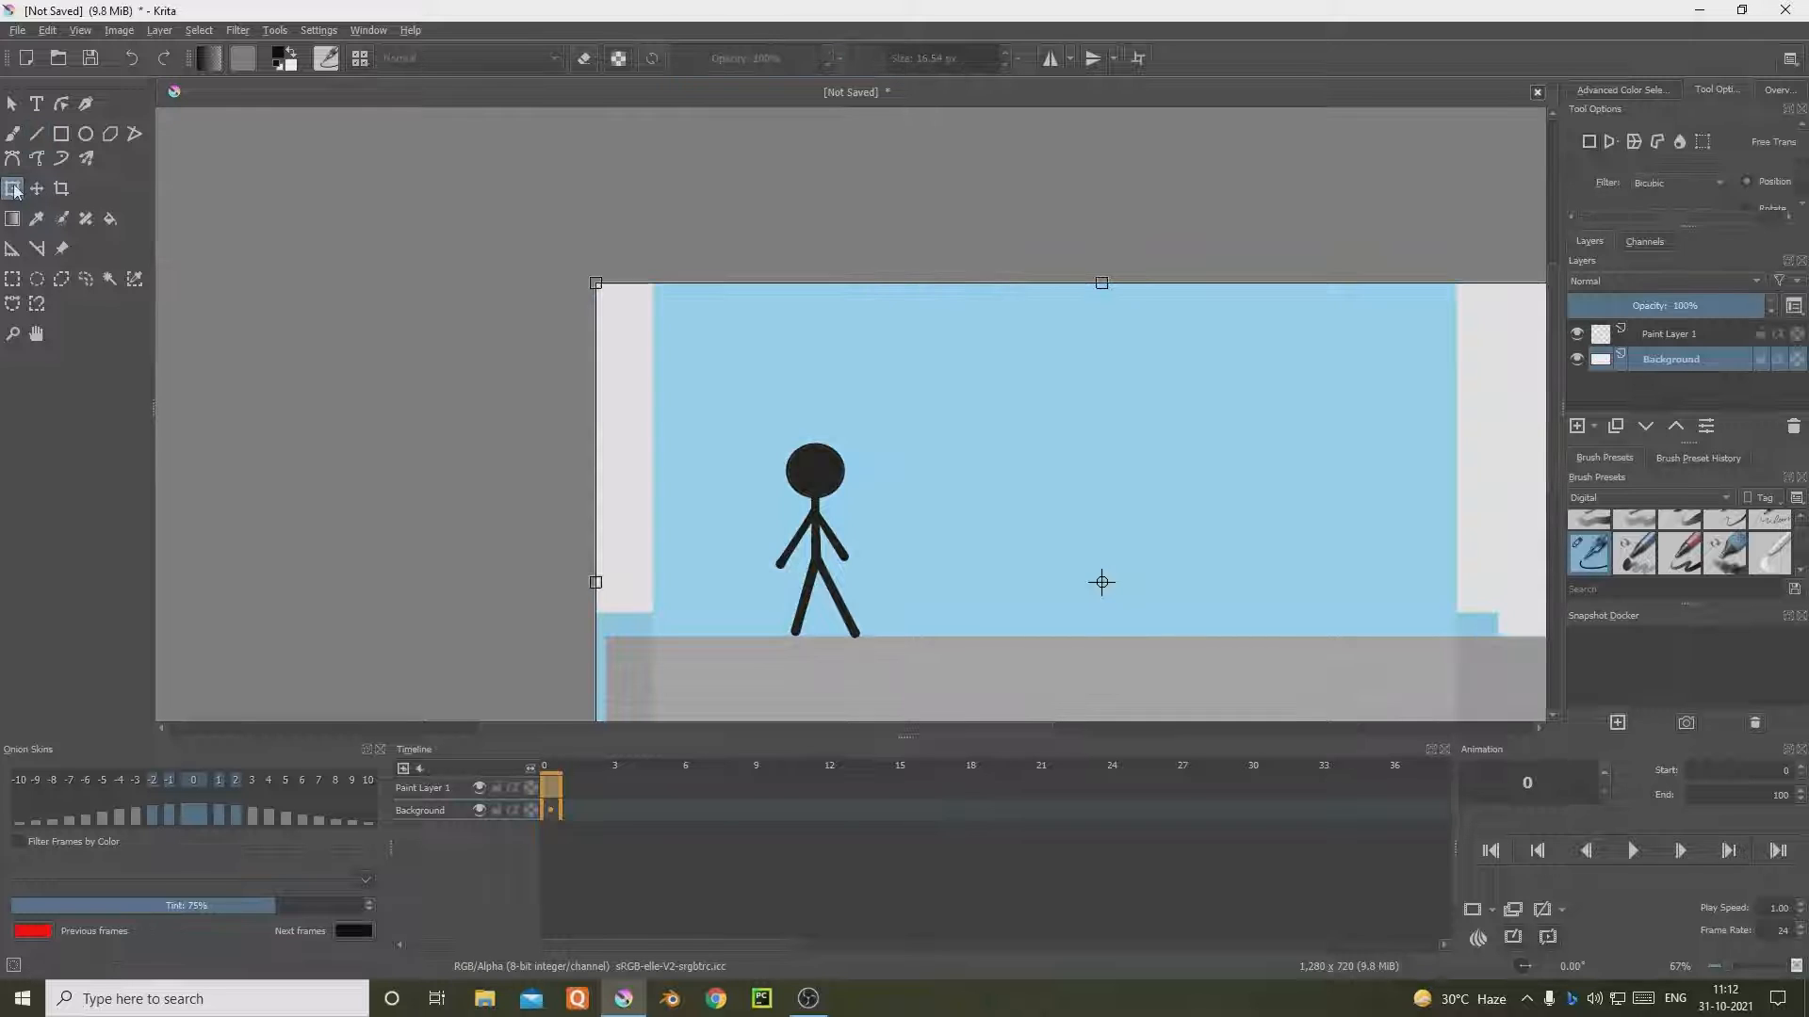
left_click(8, 136)
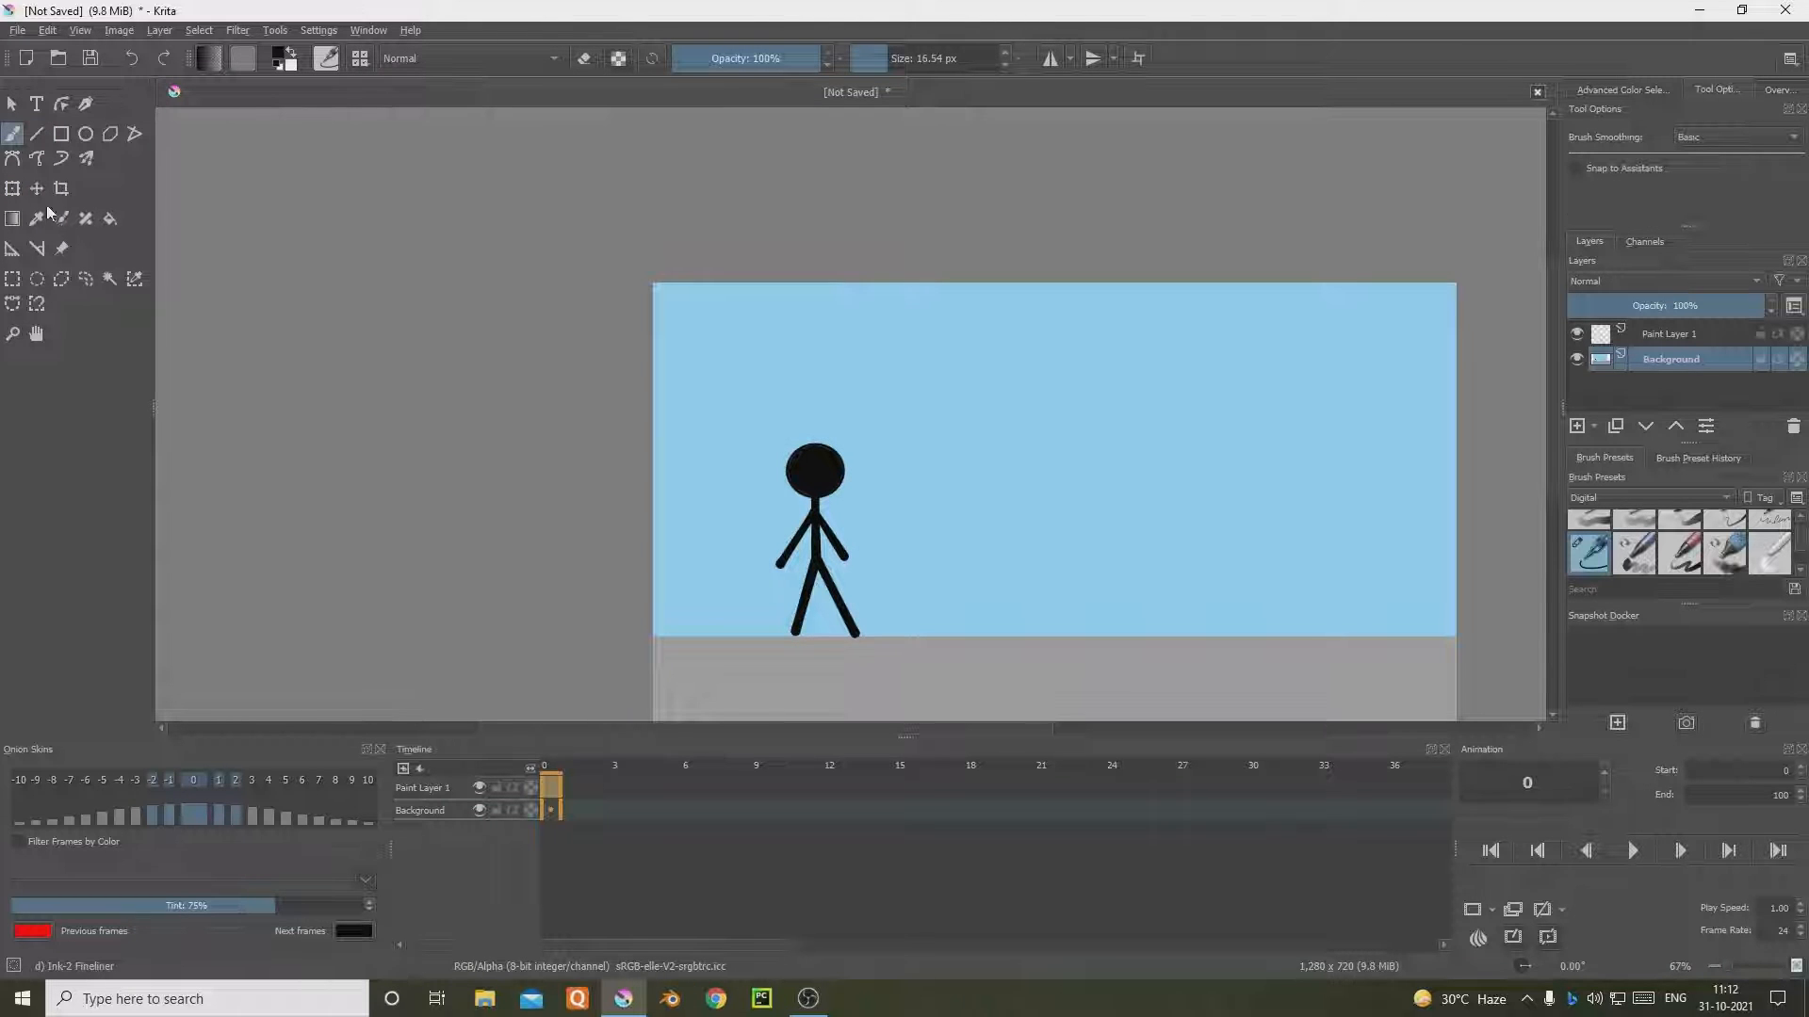
left_click(12, 279)
scroll(719, 572, "up", 2)
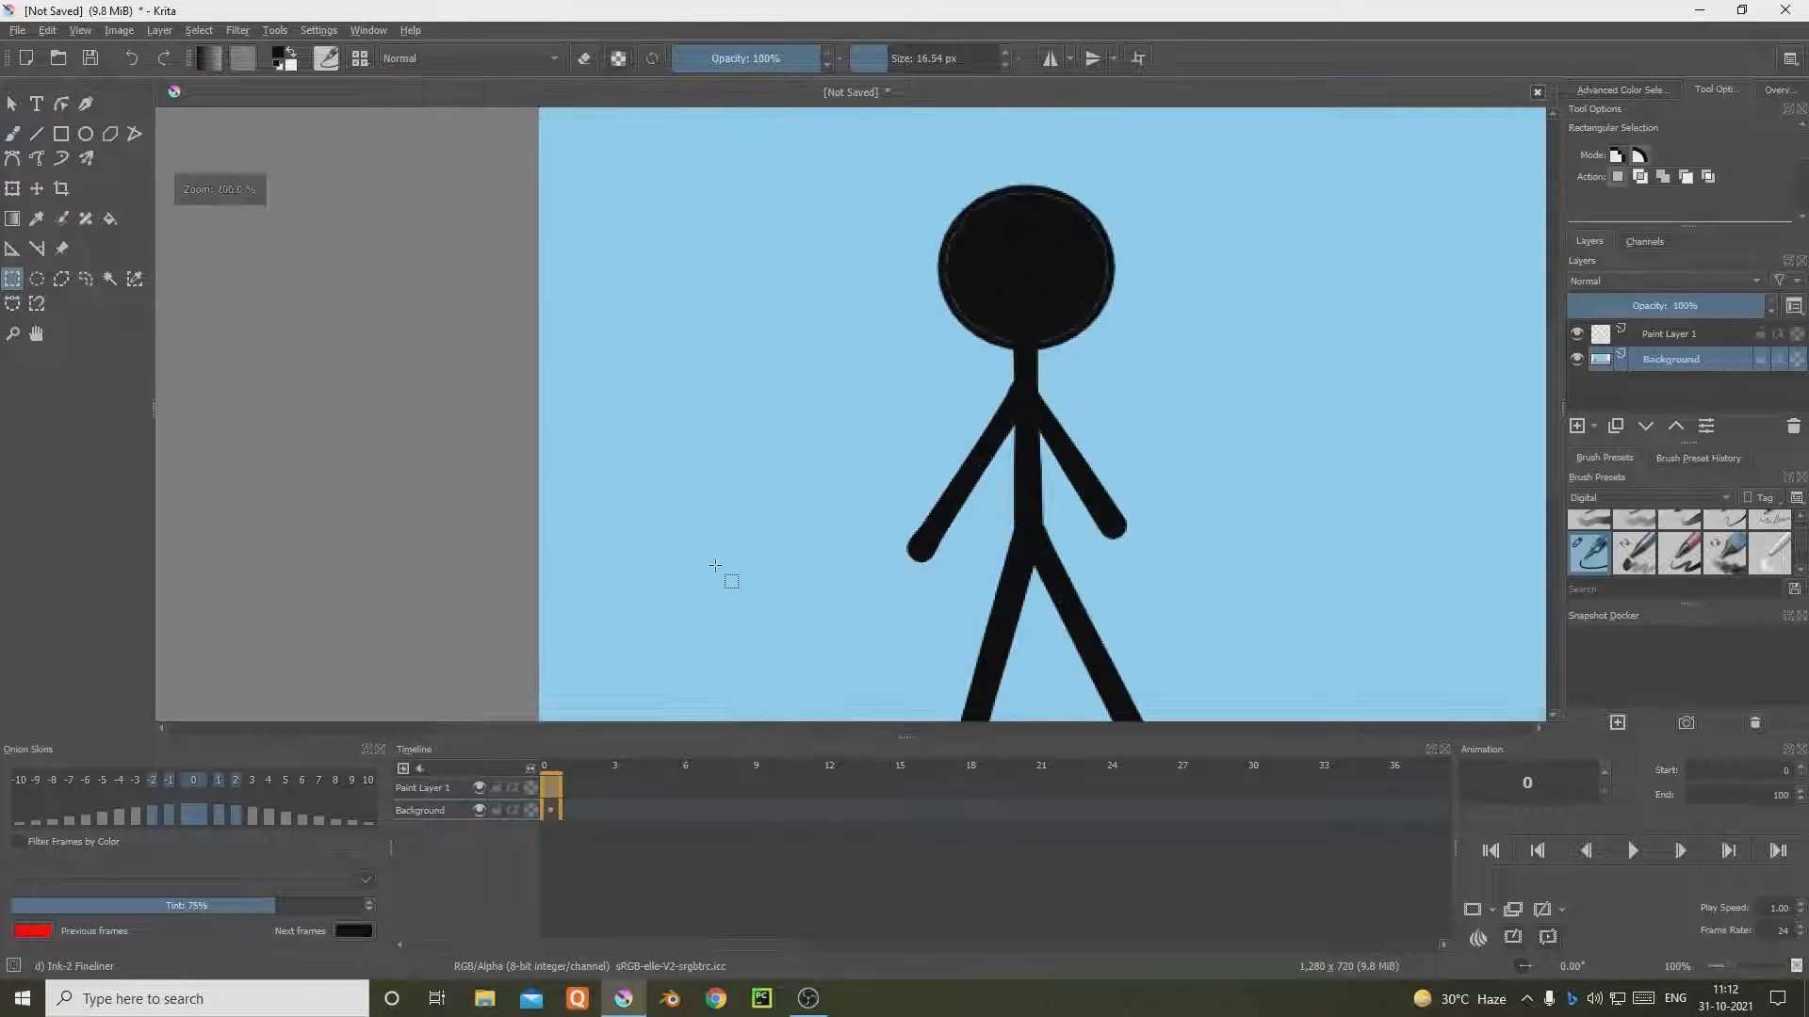
scroll(758, 362, "down", 1)
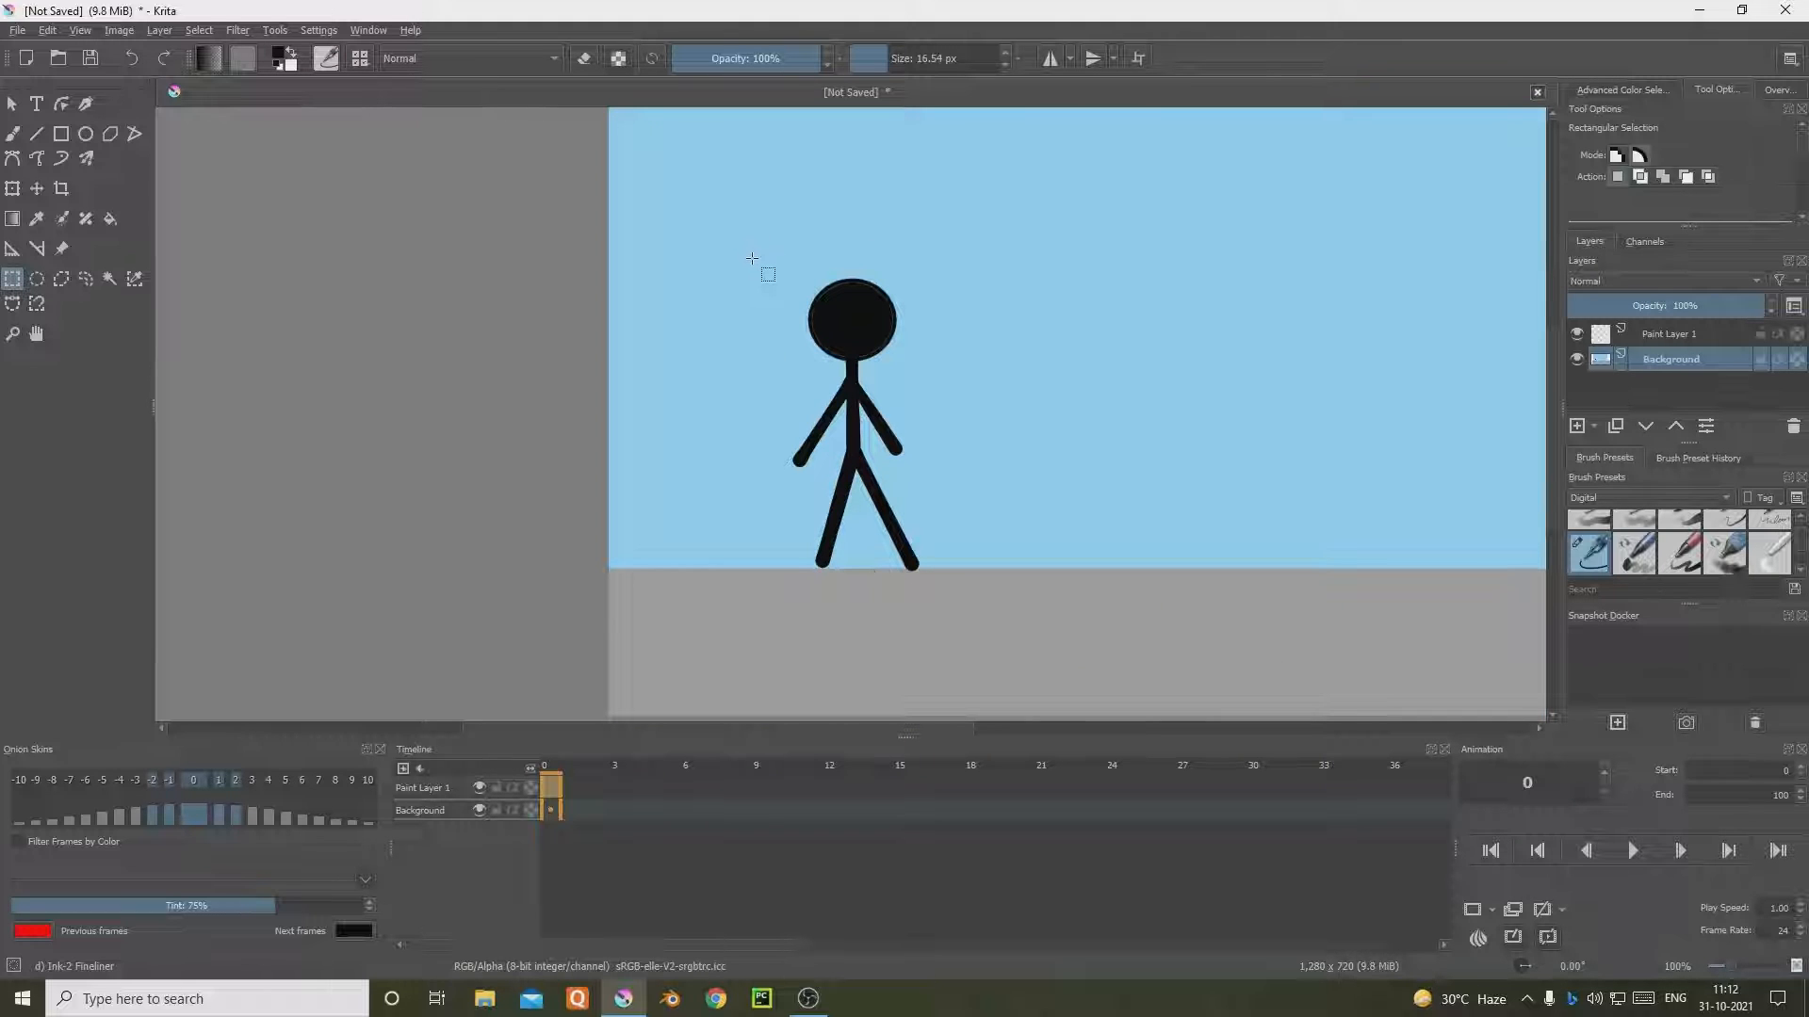
left_click_drag(751, 258, 946, 569)
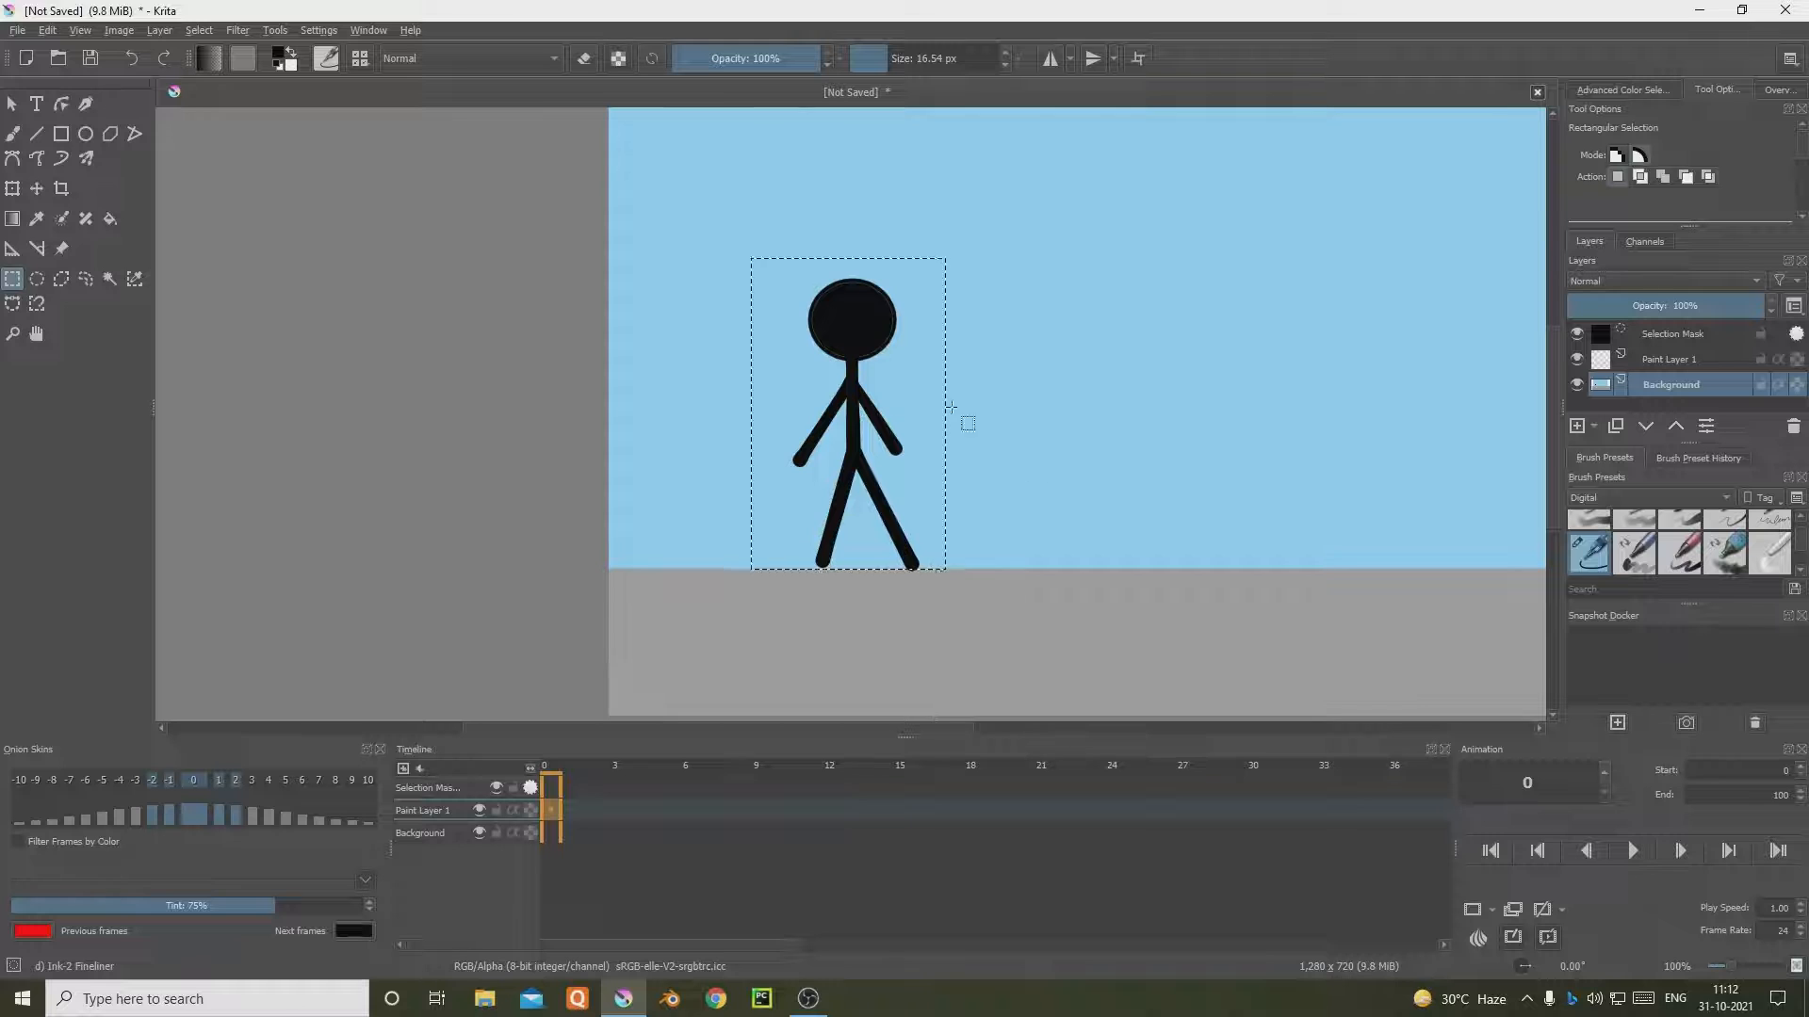
right_click(873, 359)
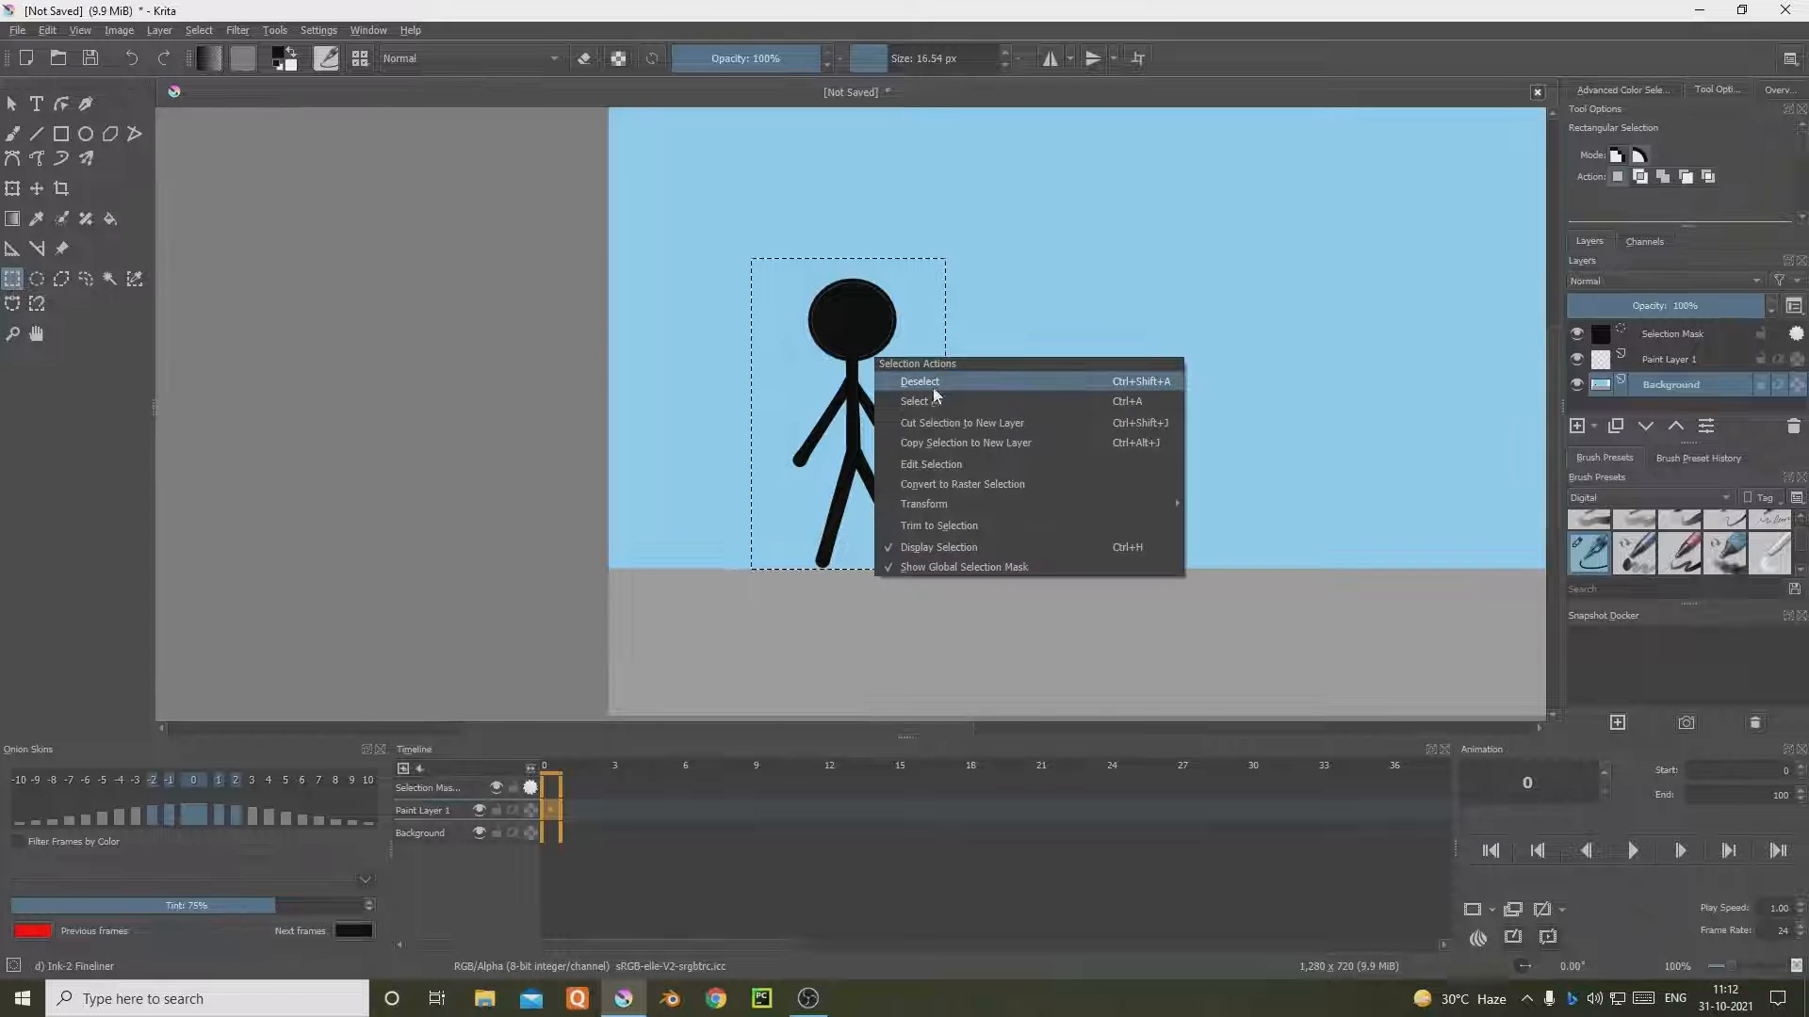
left_click(1004, 424)
Step: Make the new layer holding the cut-out figure active and deselect the selection
scroll(1696, 414, "down", 1)
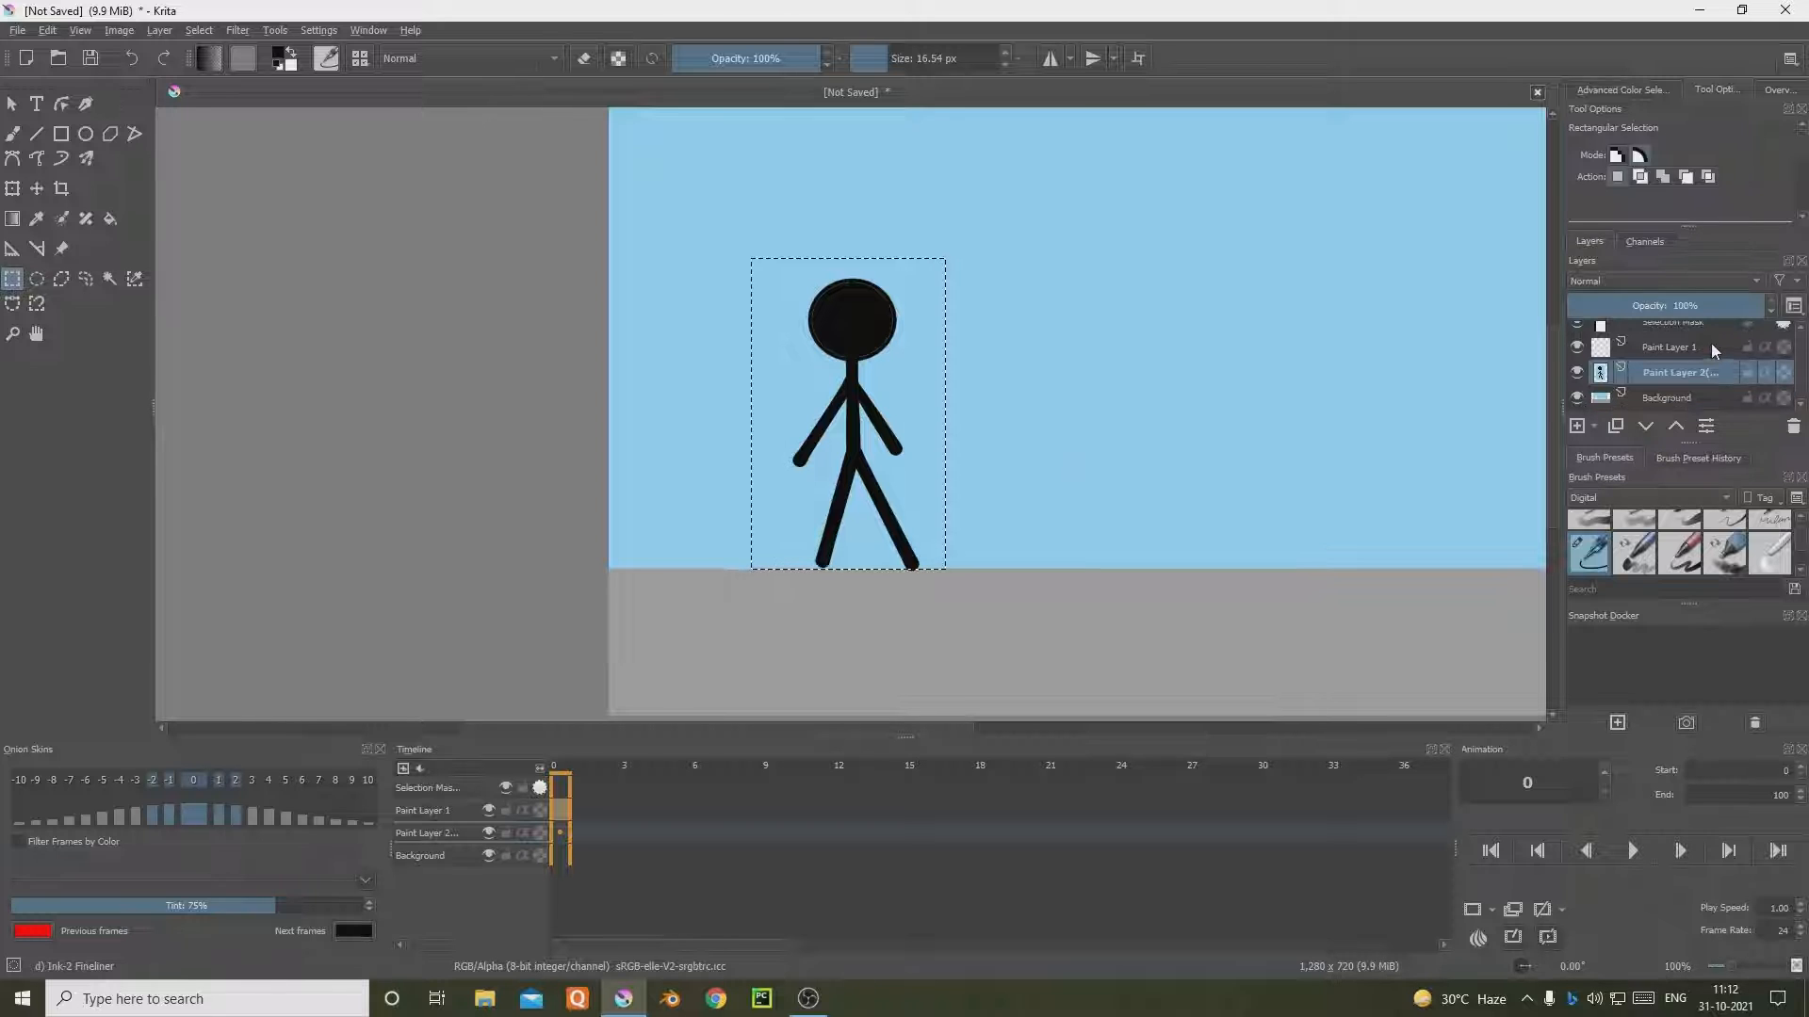
left_click(1672, 397)
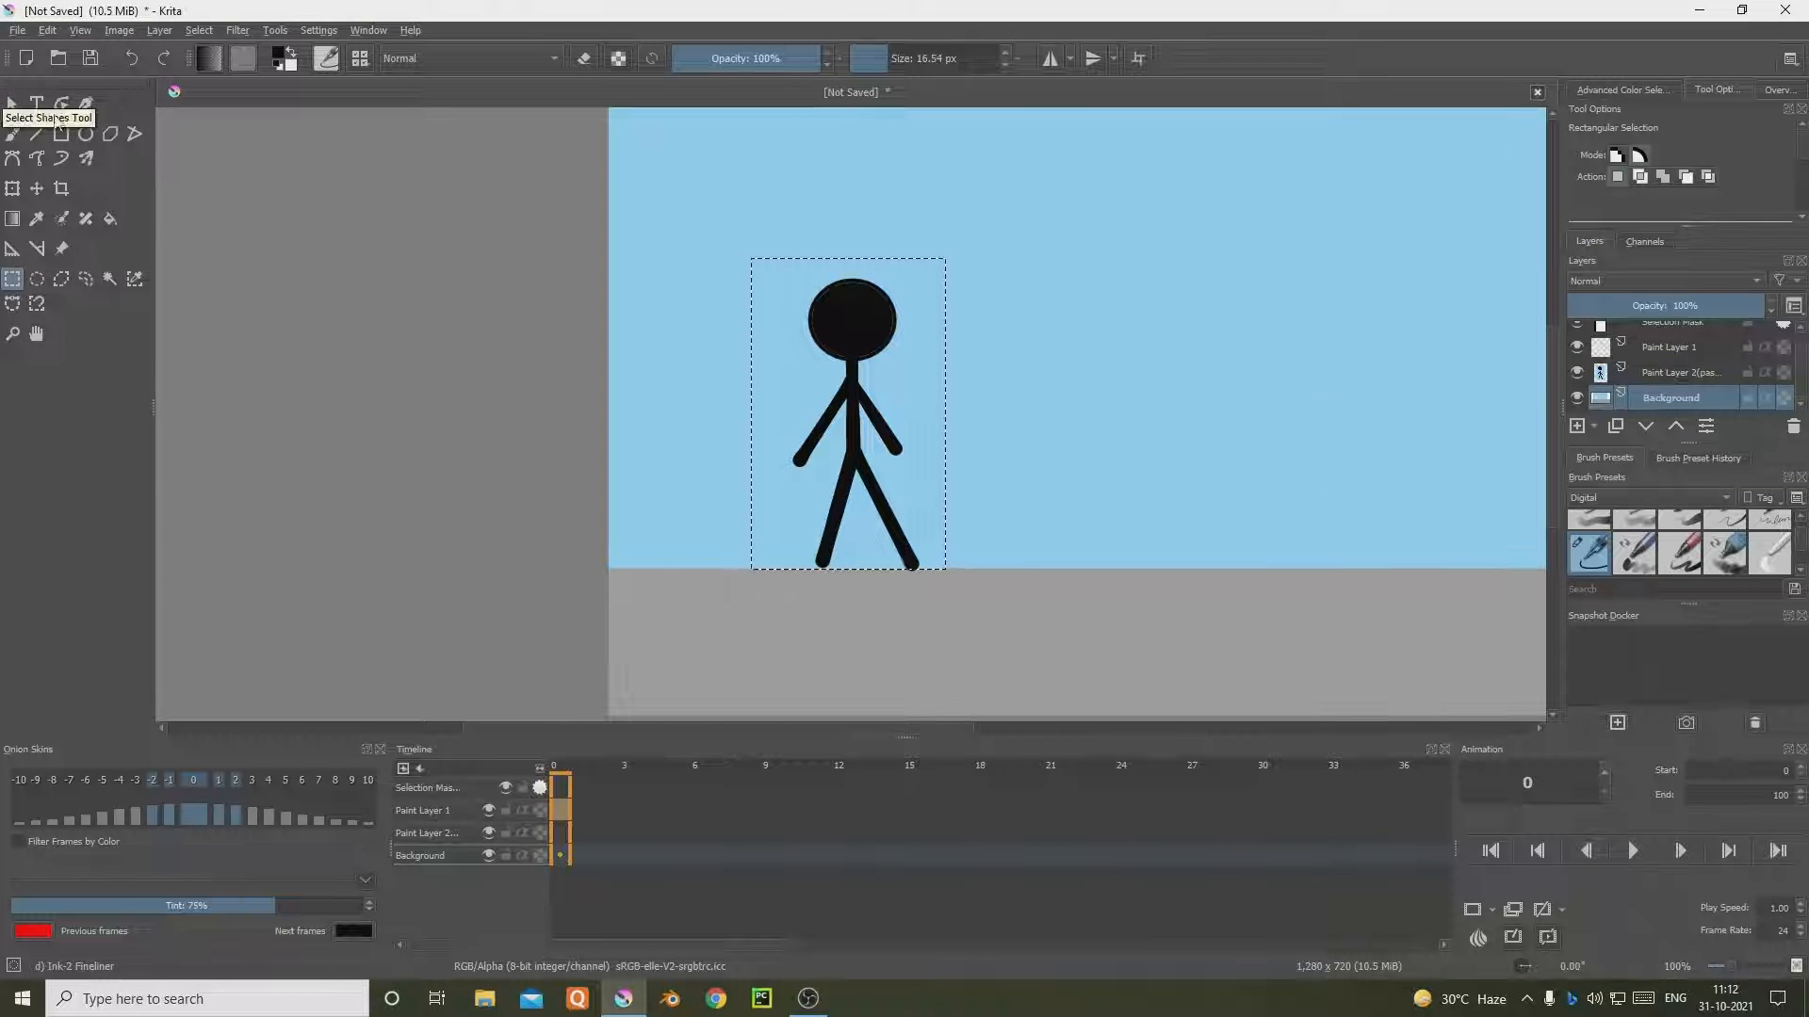
left_click(1672, 373)
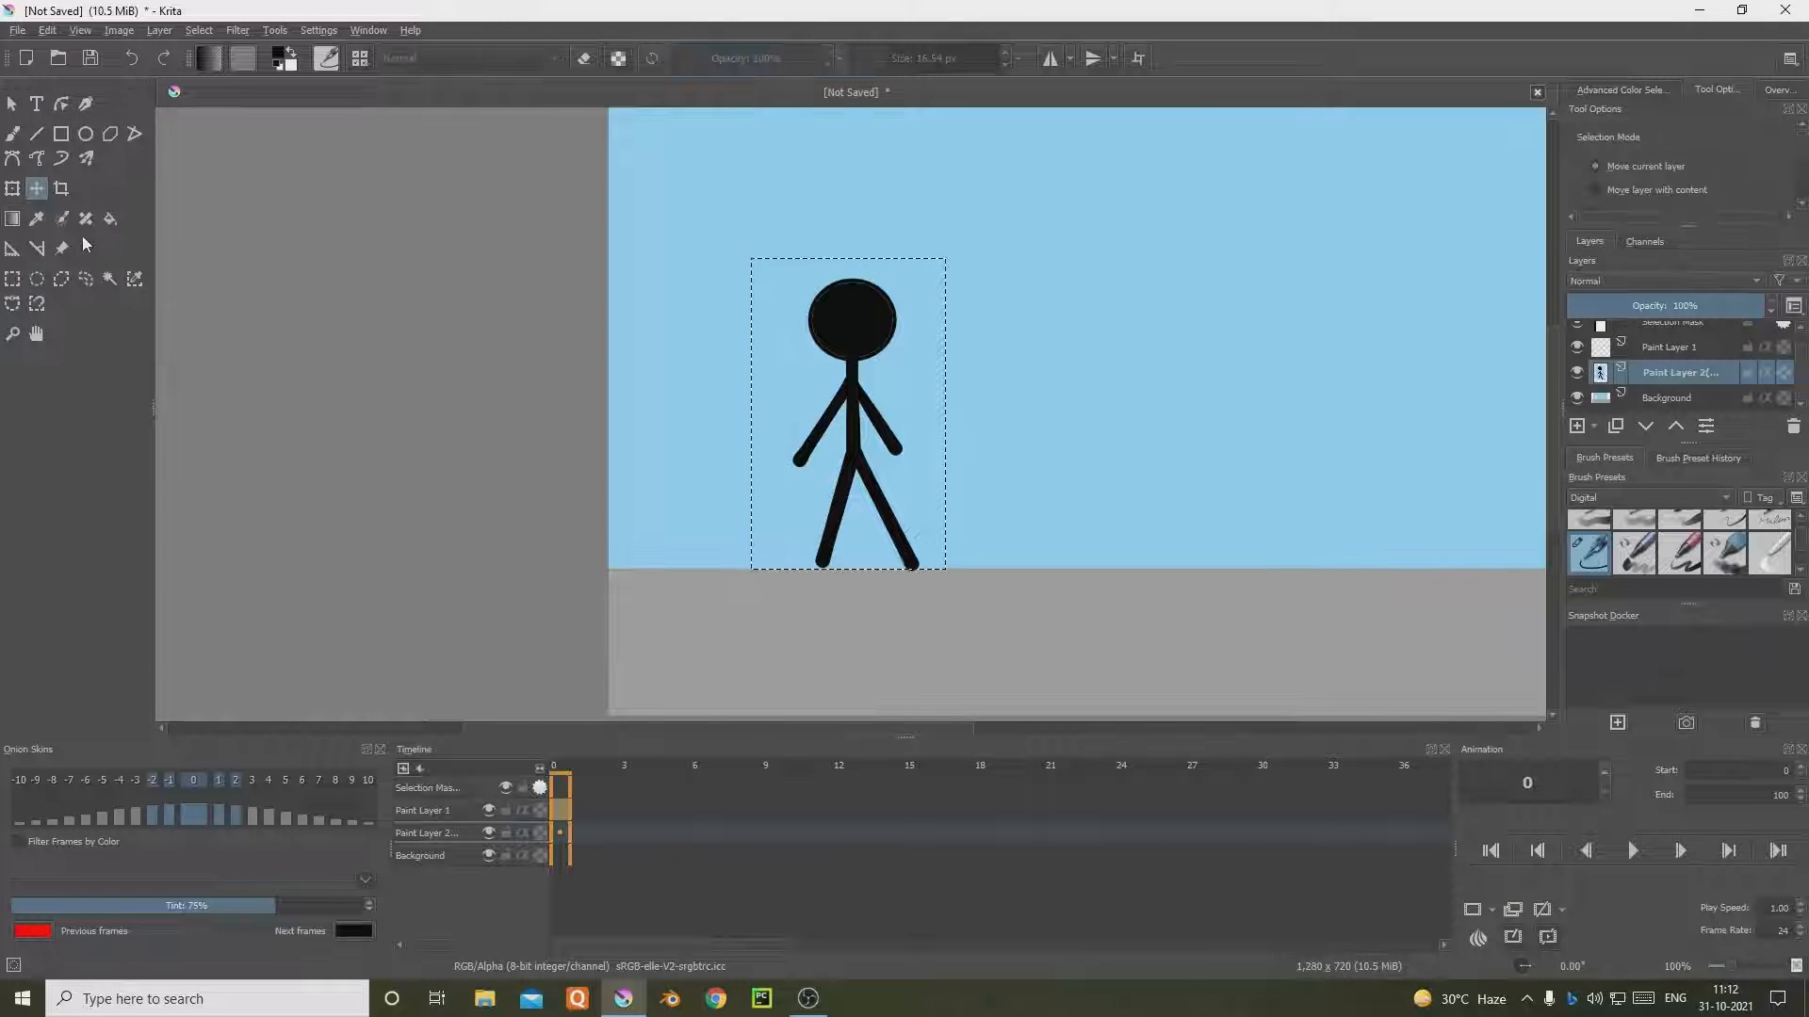
left_click(86, 279)
right_click(1000, 375)
left_click(1043, 399)
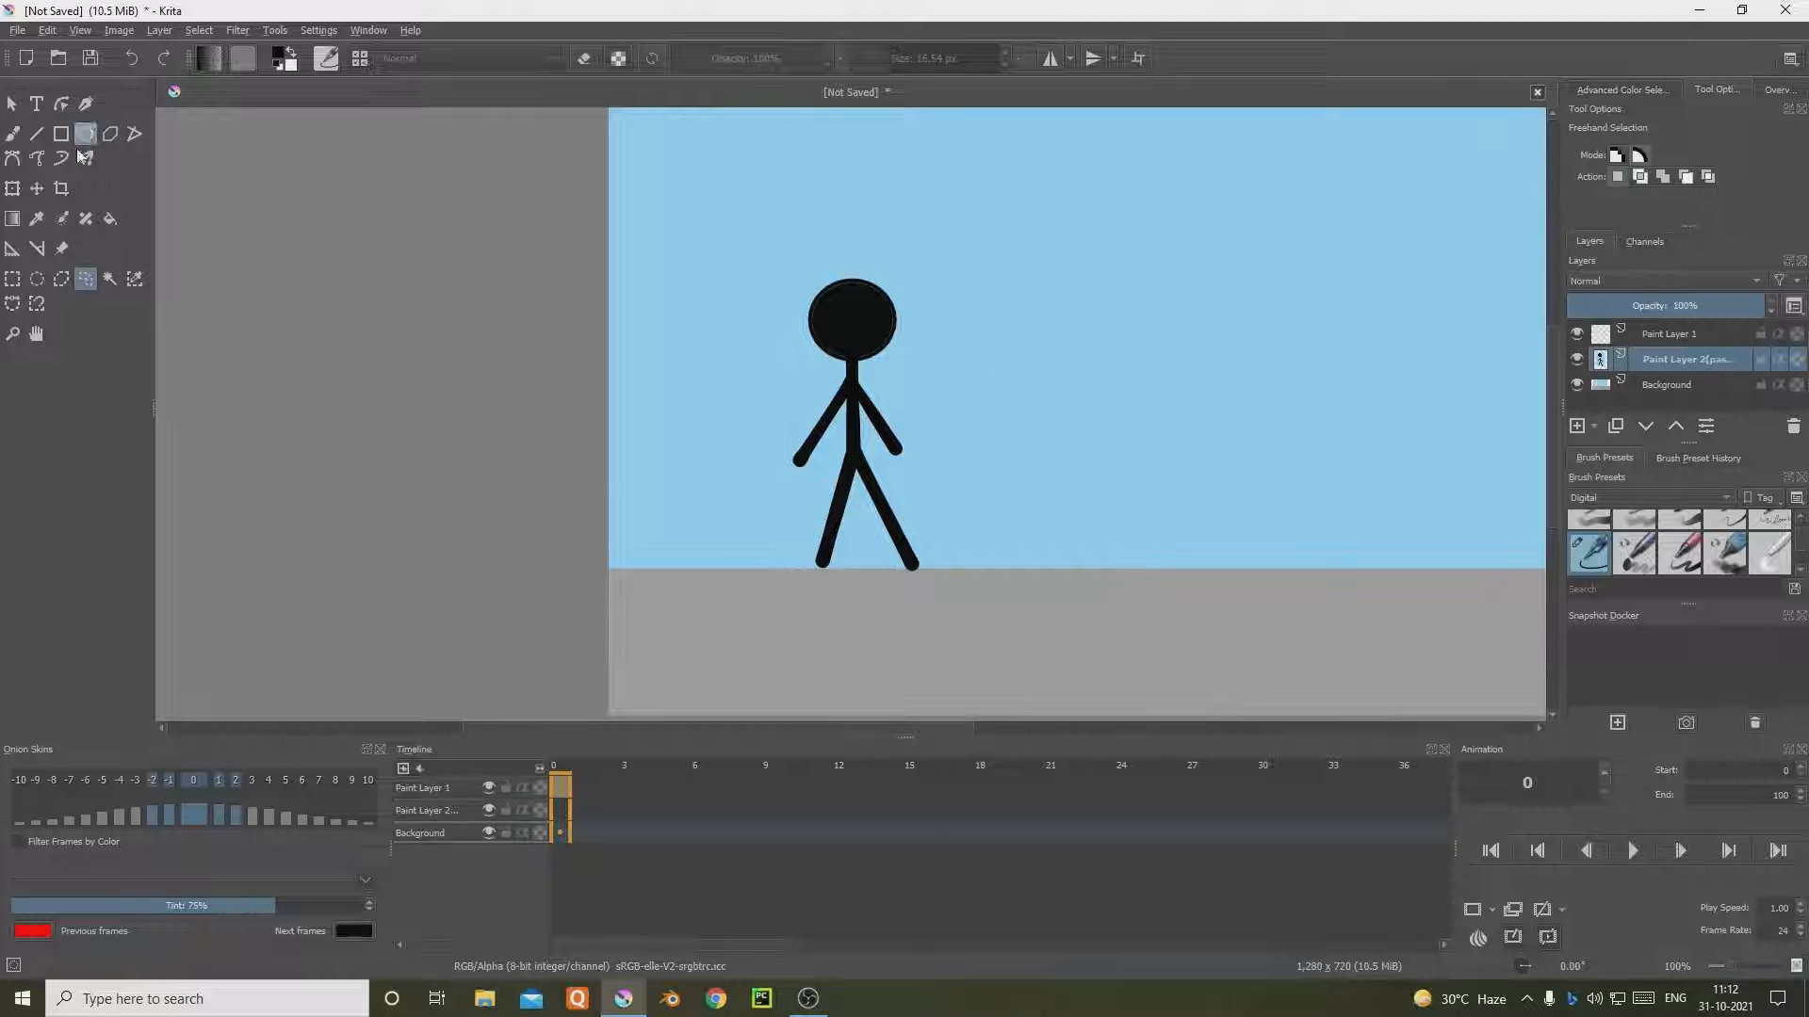
Step: Try to move the layer with the cut-out figure and undo the move
left_click(12, 188)
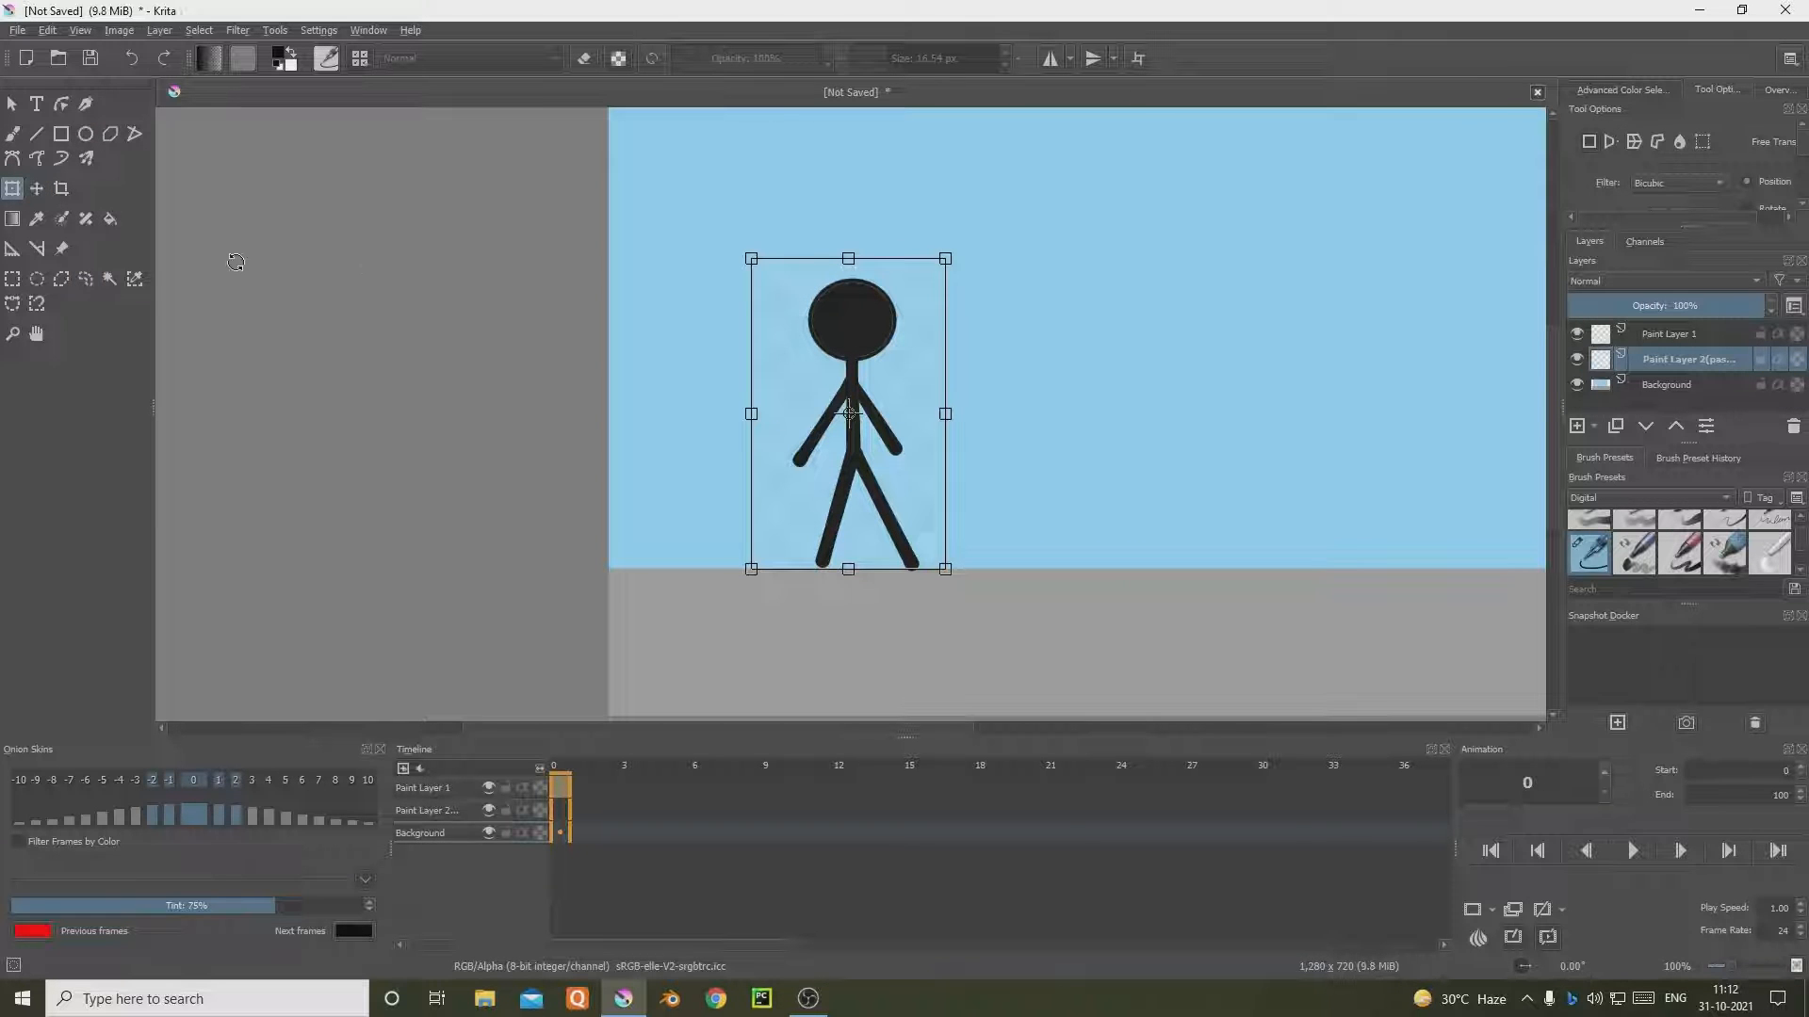
left_click(37, 188)
left_click_drag(833, 324, 903, 311)
key("ctrl+z")
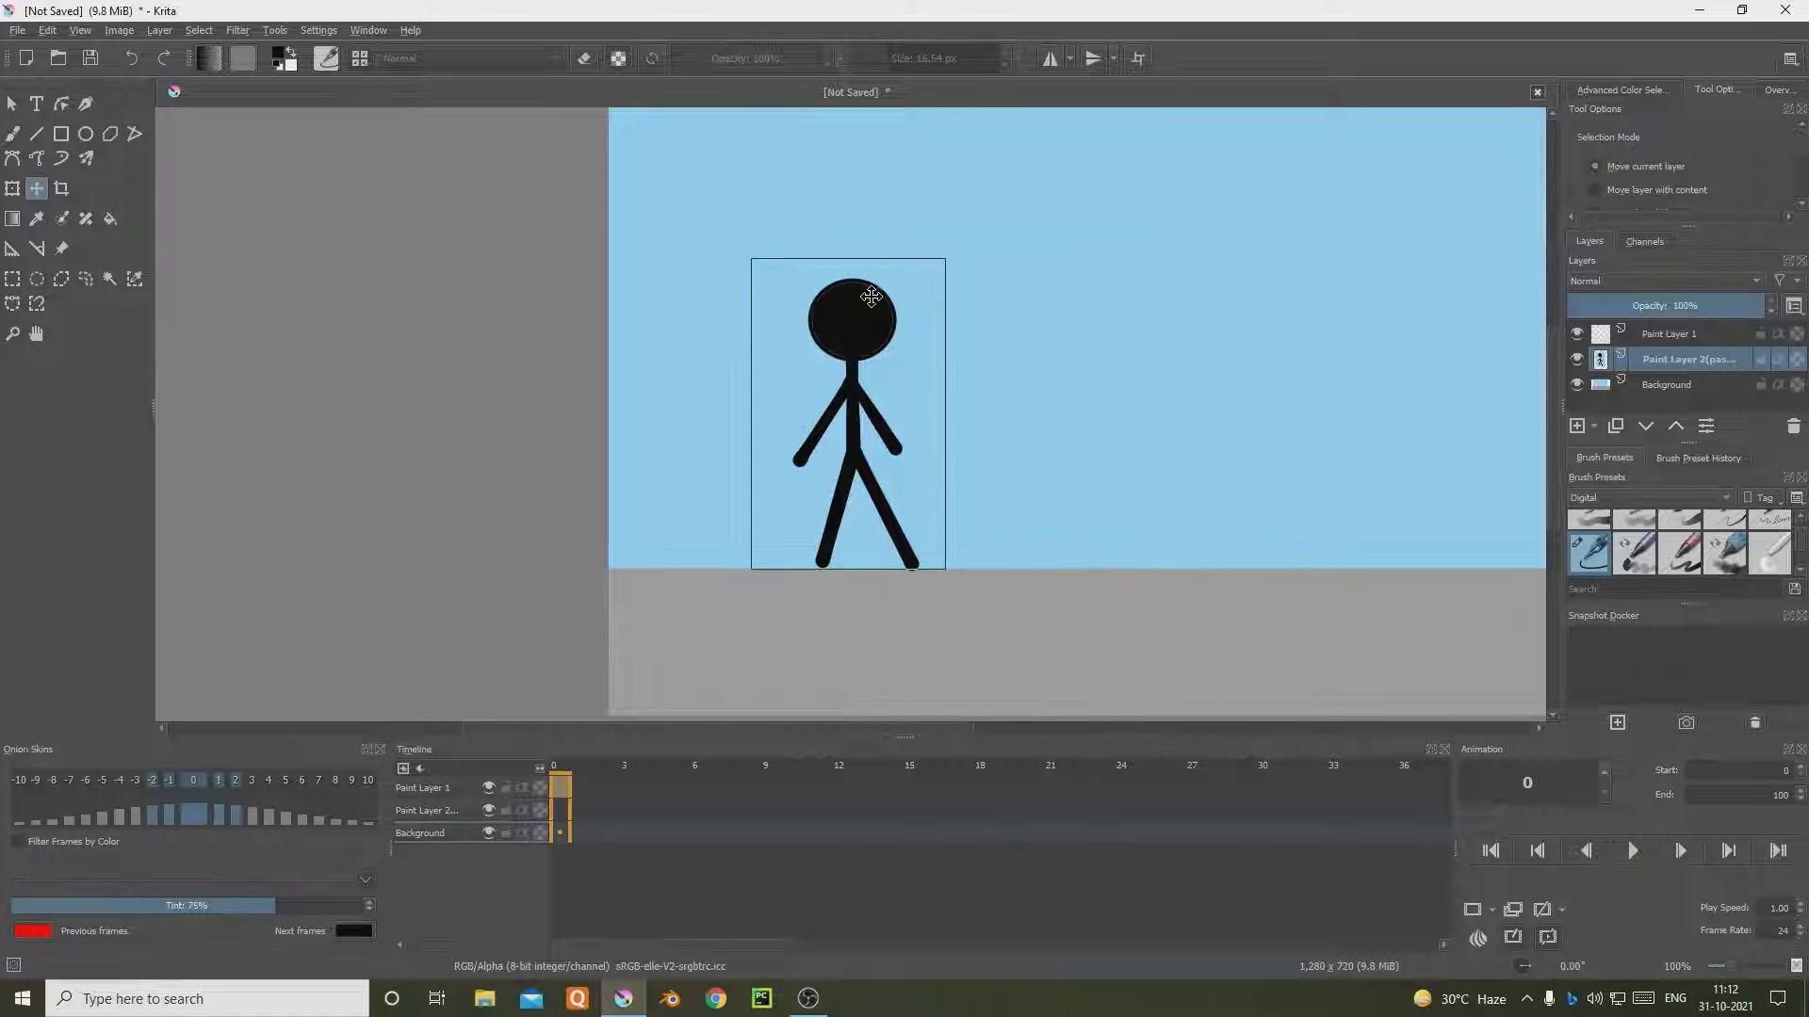
Step: Select the contiguous blue area around the figure on its layer and delete it
left_click(109, 279)
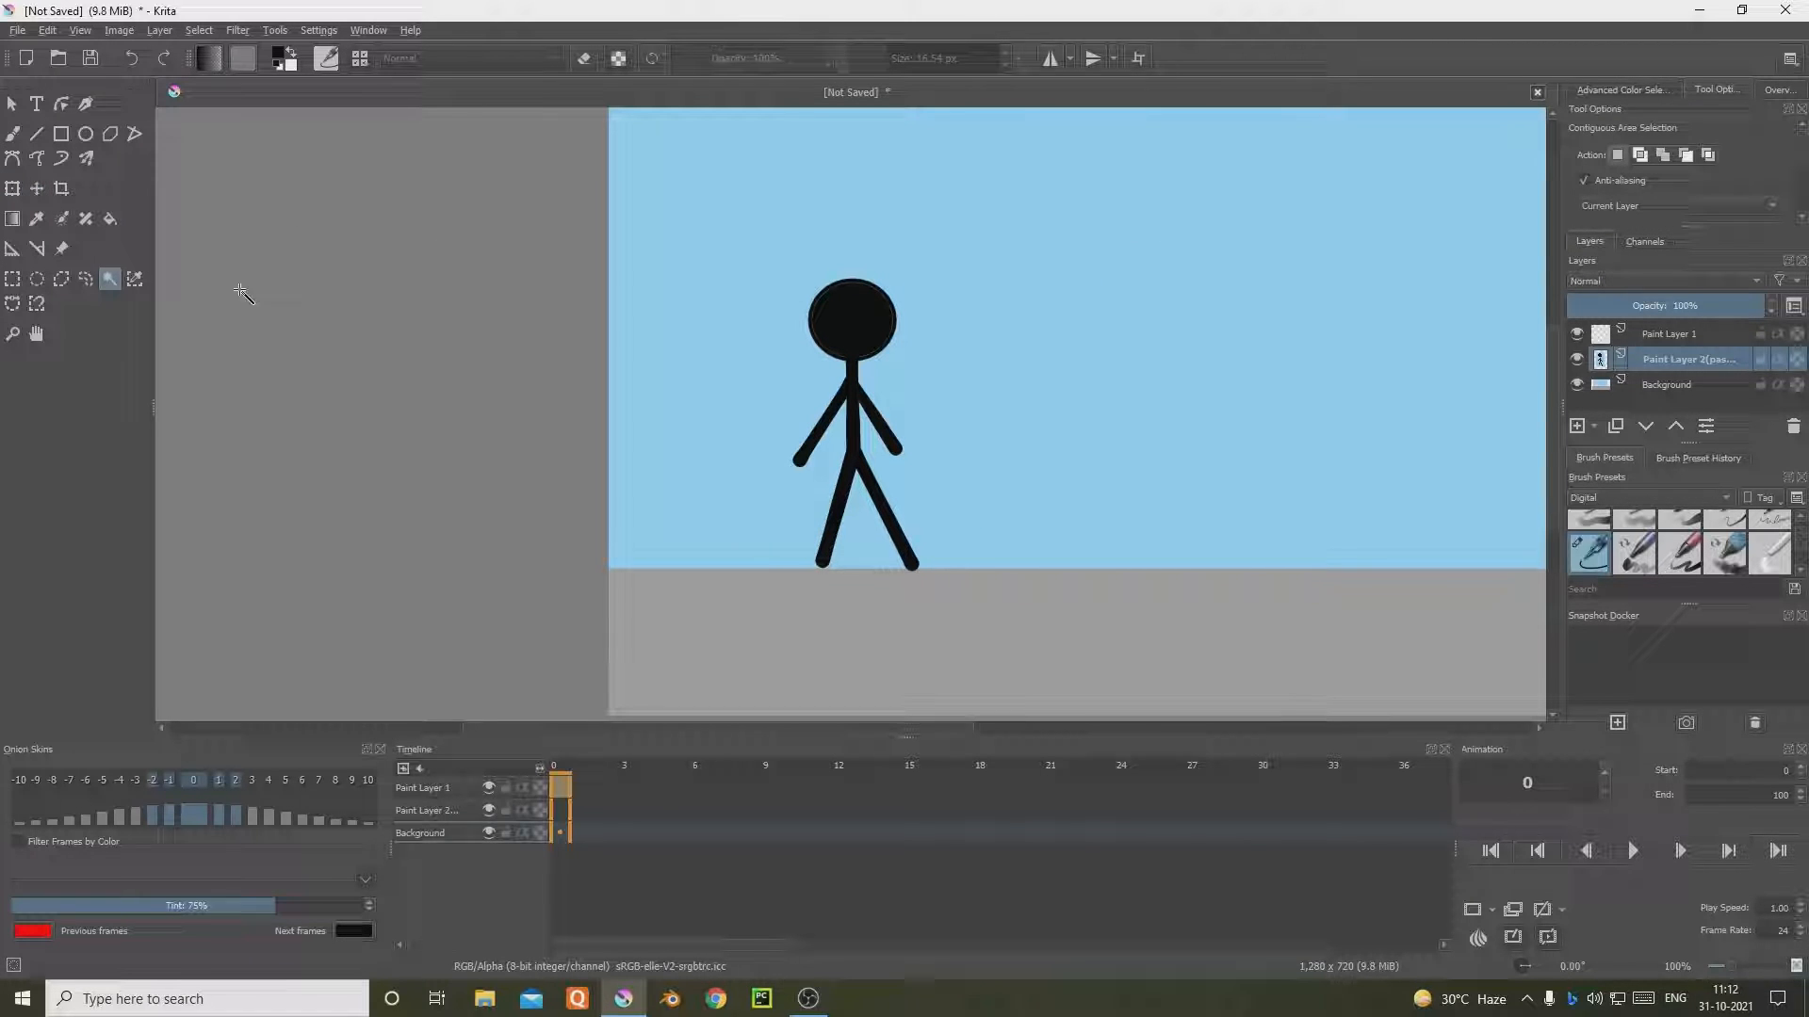
left_click(808, 376)
key("Delete")
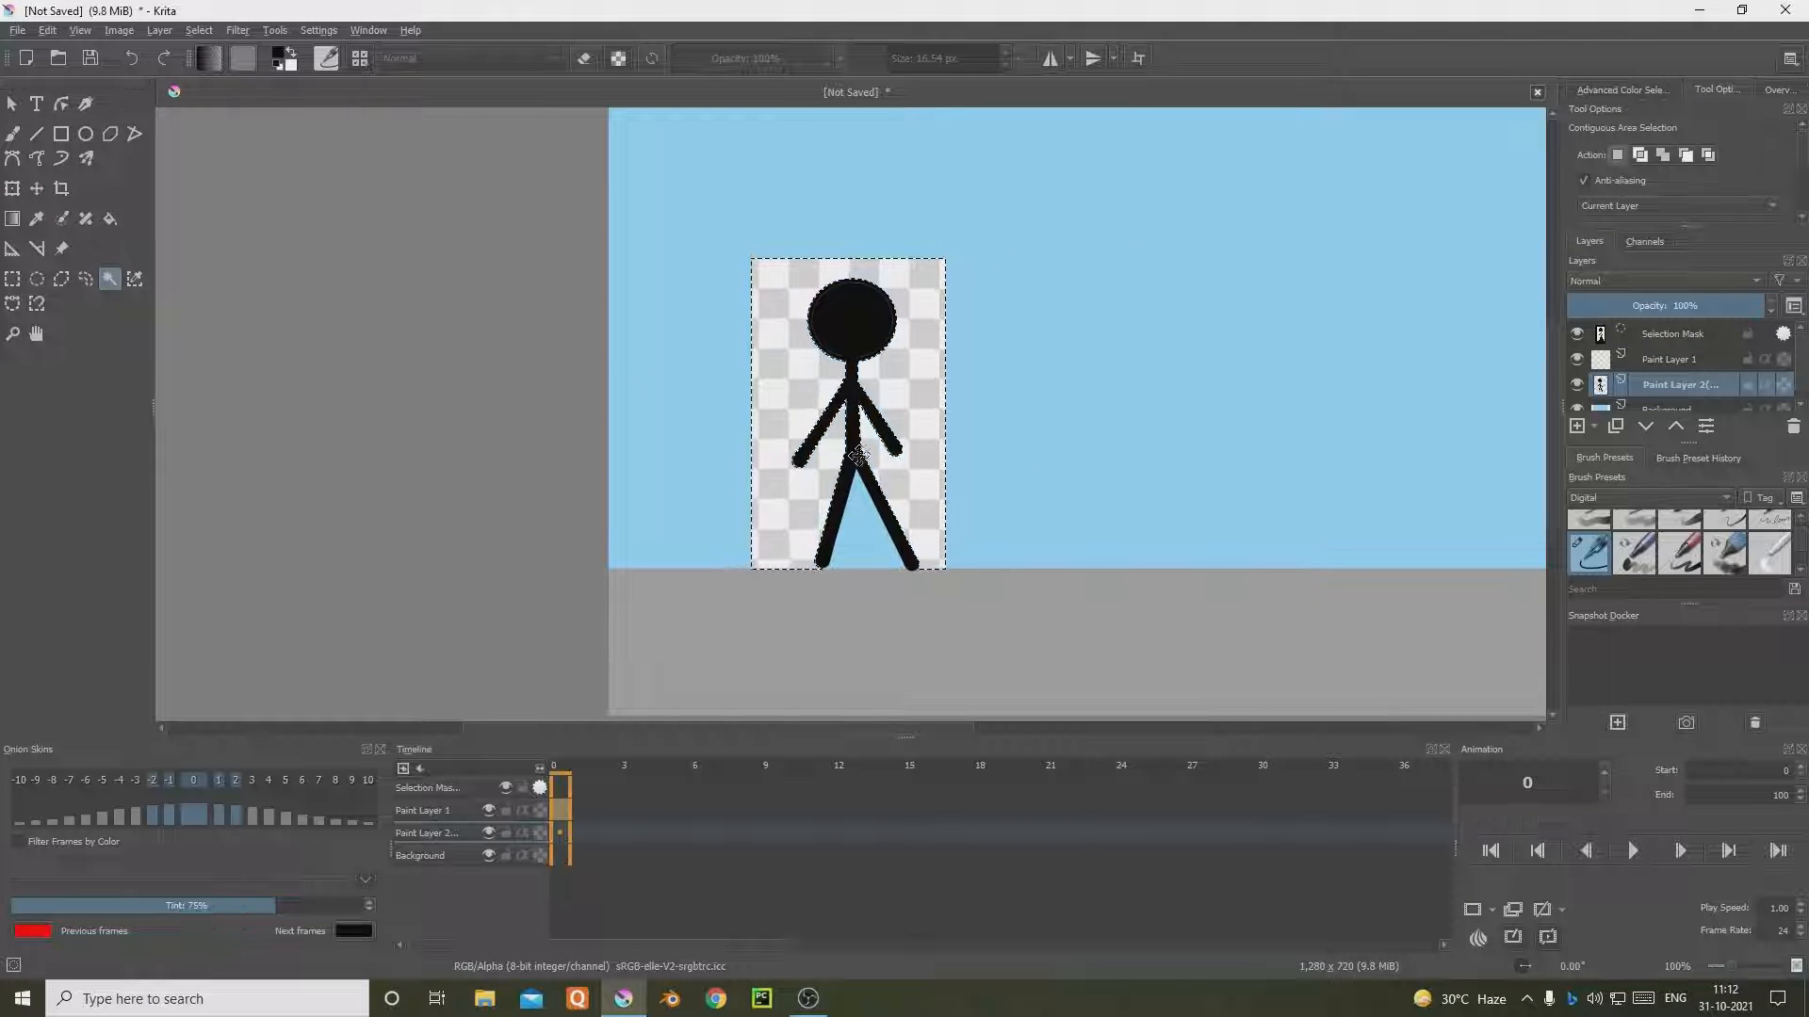
Step: Select the enclosed area between the figure's legs on its layer, delete it and clear the selection
left_click(865, 542)
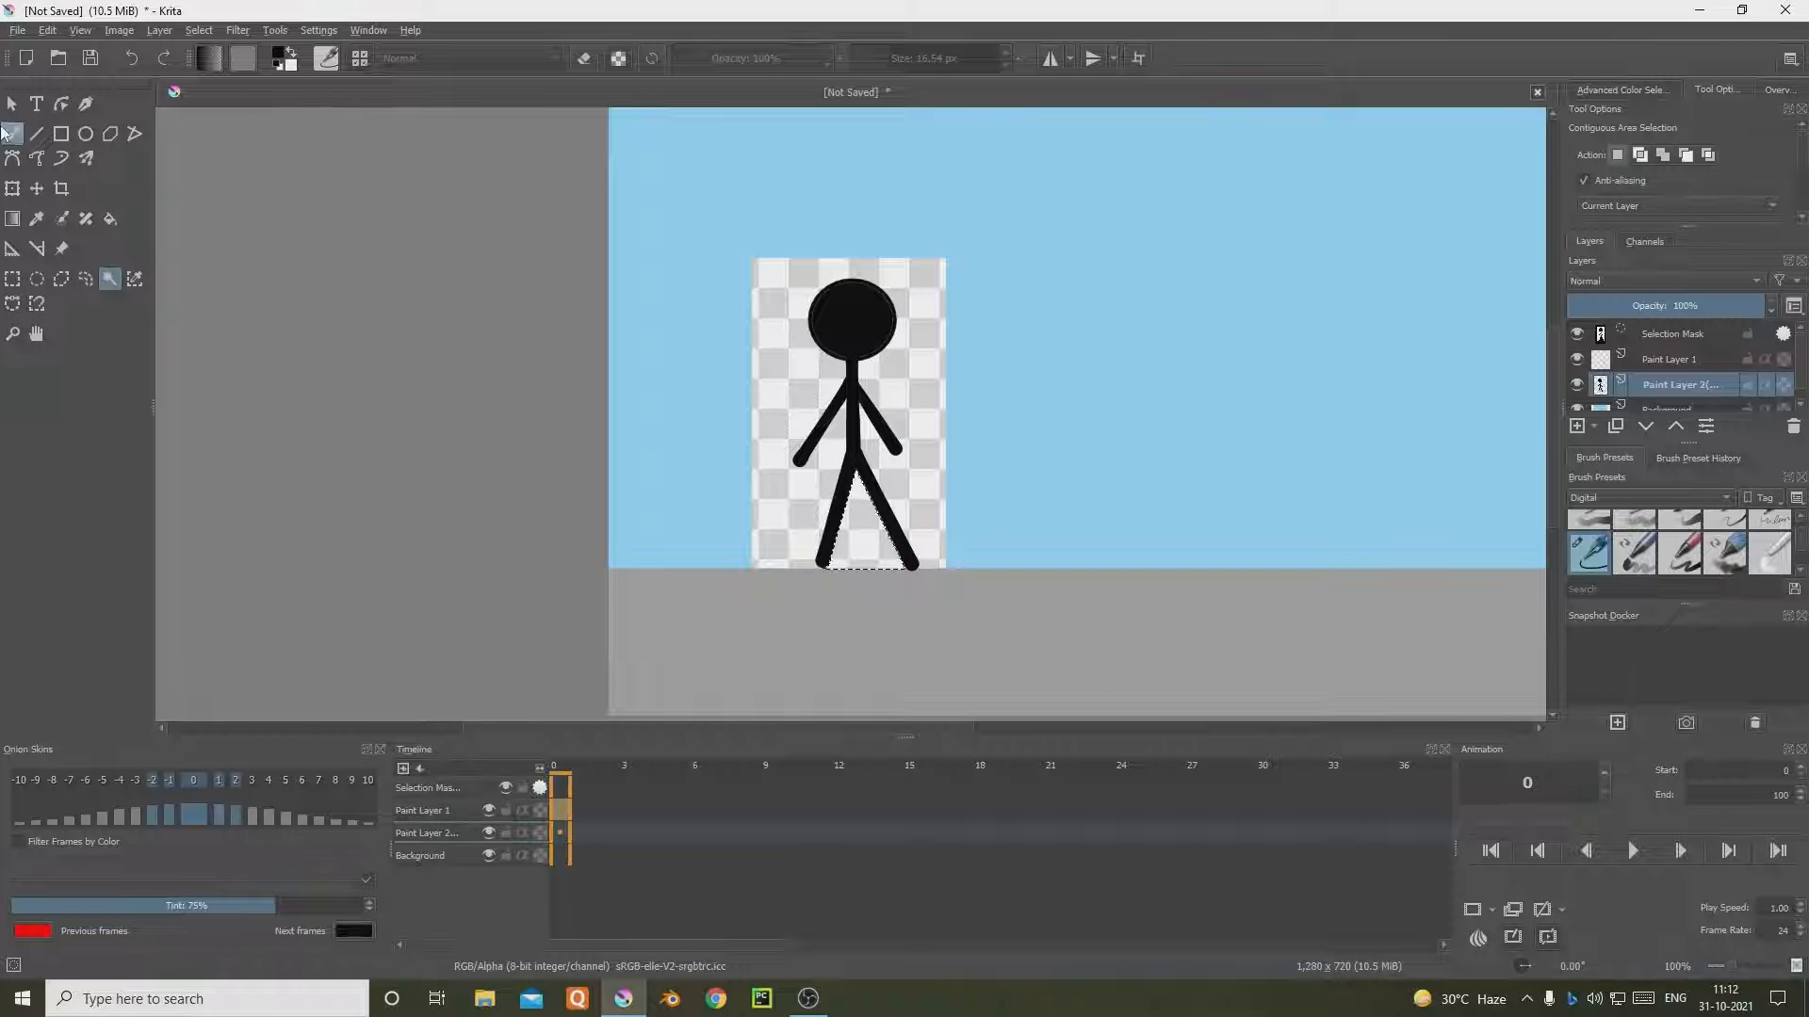
right_click(800, 466)
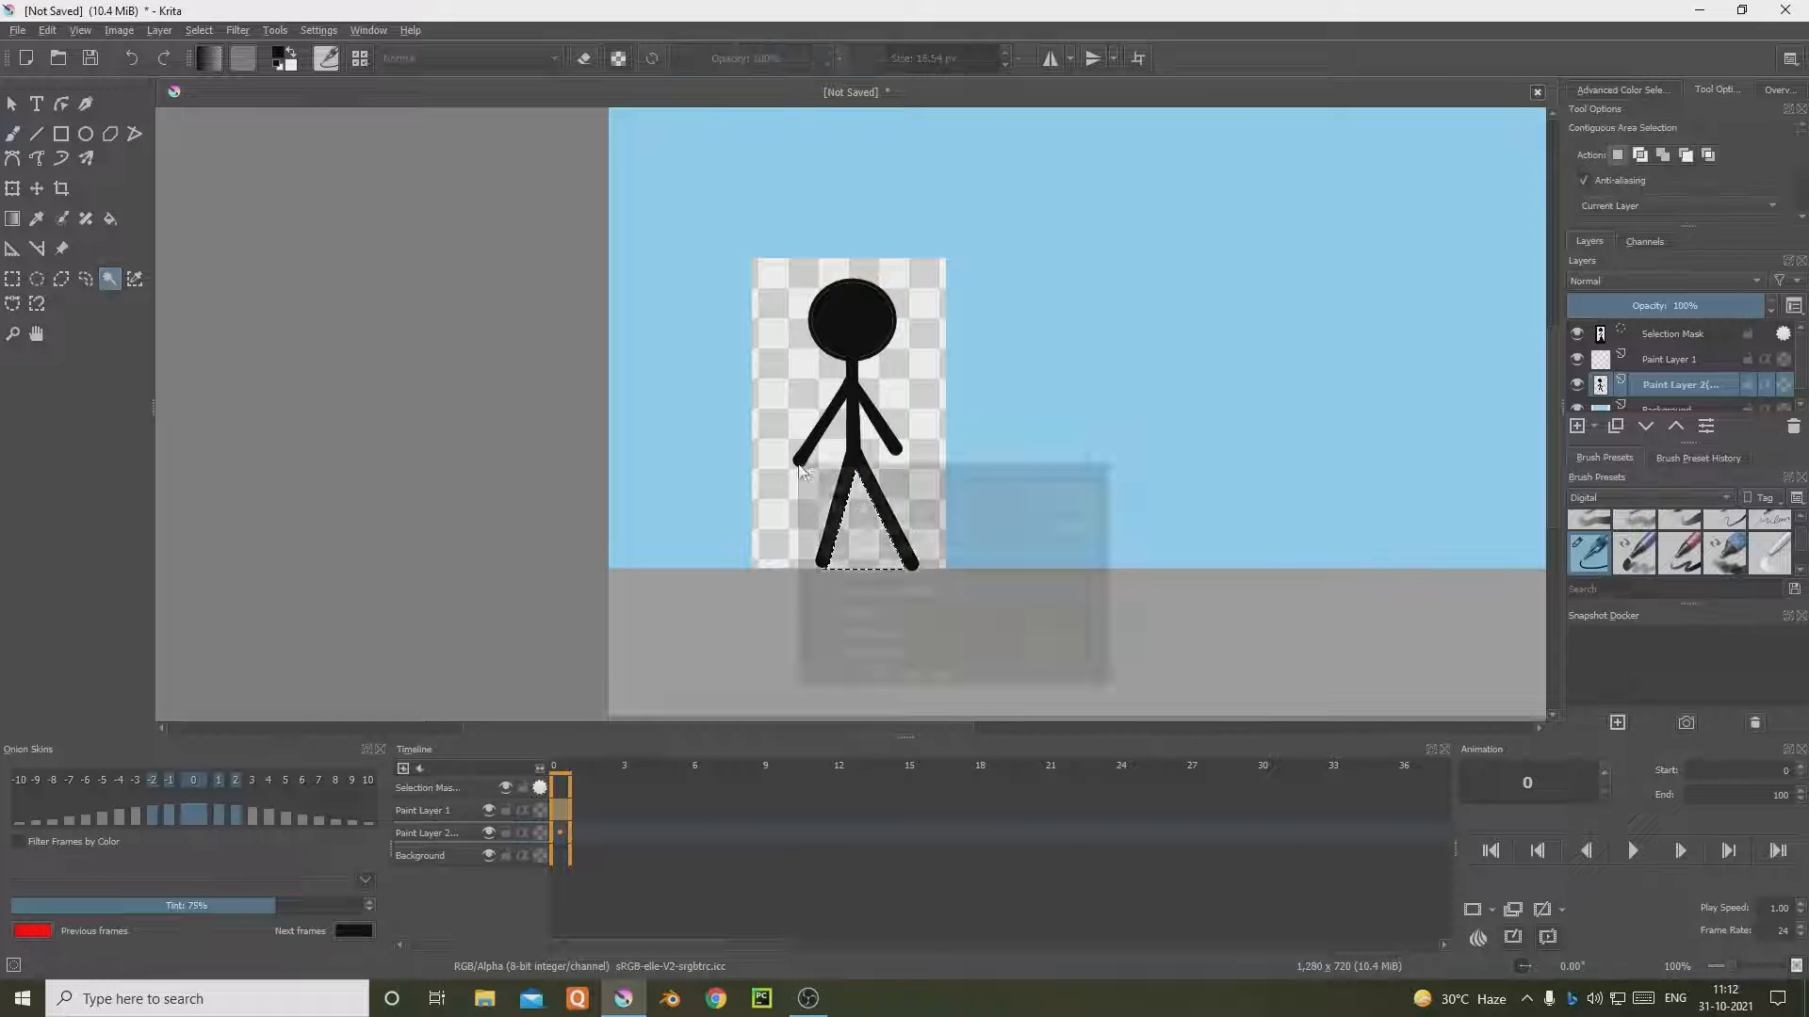
left_click(853, 487)
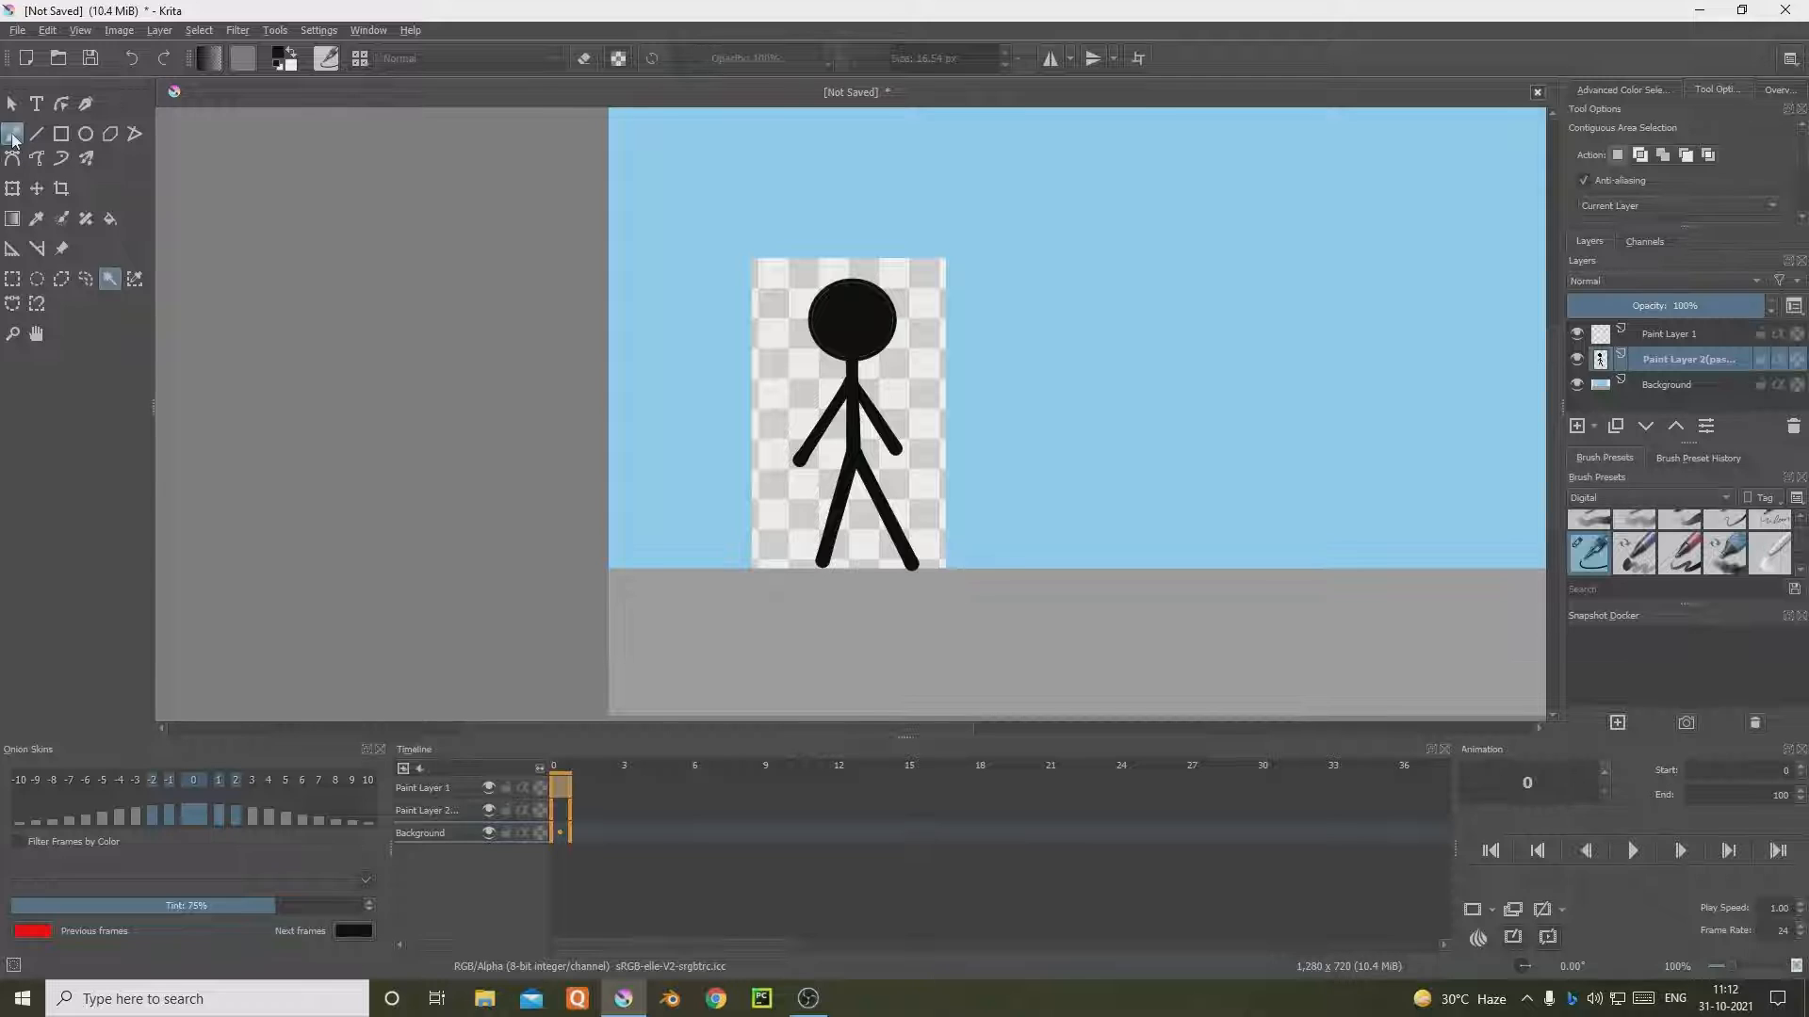
Step: Make the Background layer active for freehand brush painting, undo a stray test stroke and choose the sky's light blue as the foreground color
left_click(13, 140)
left_click(1695, 386)
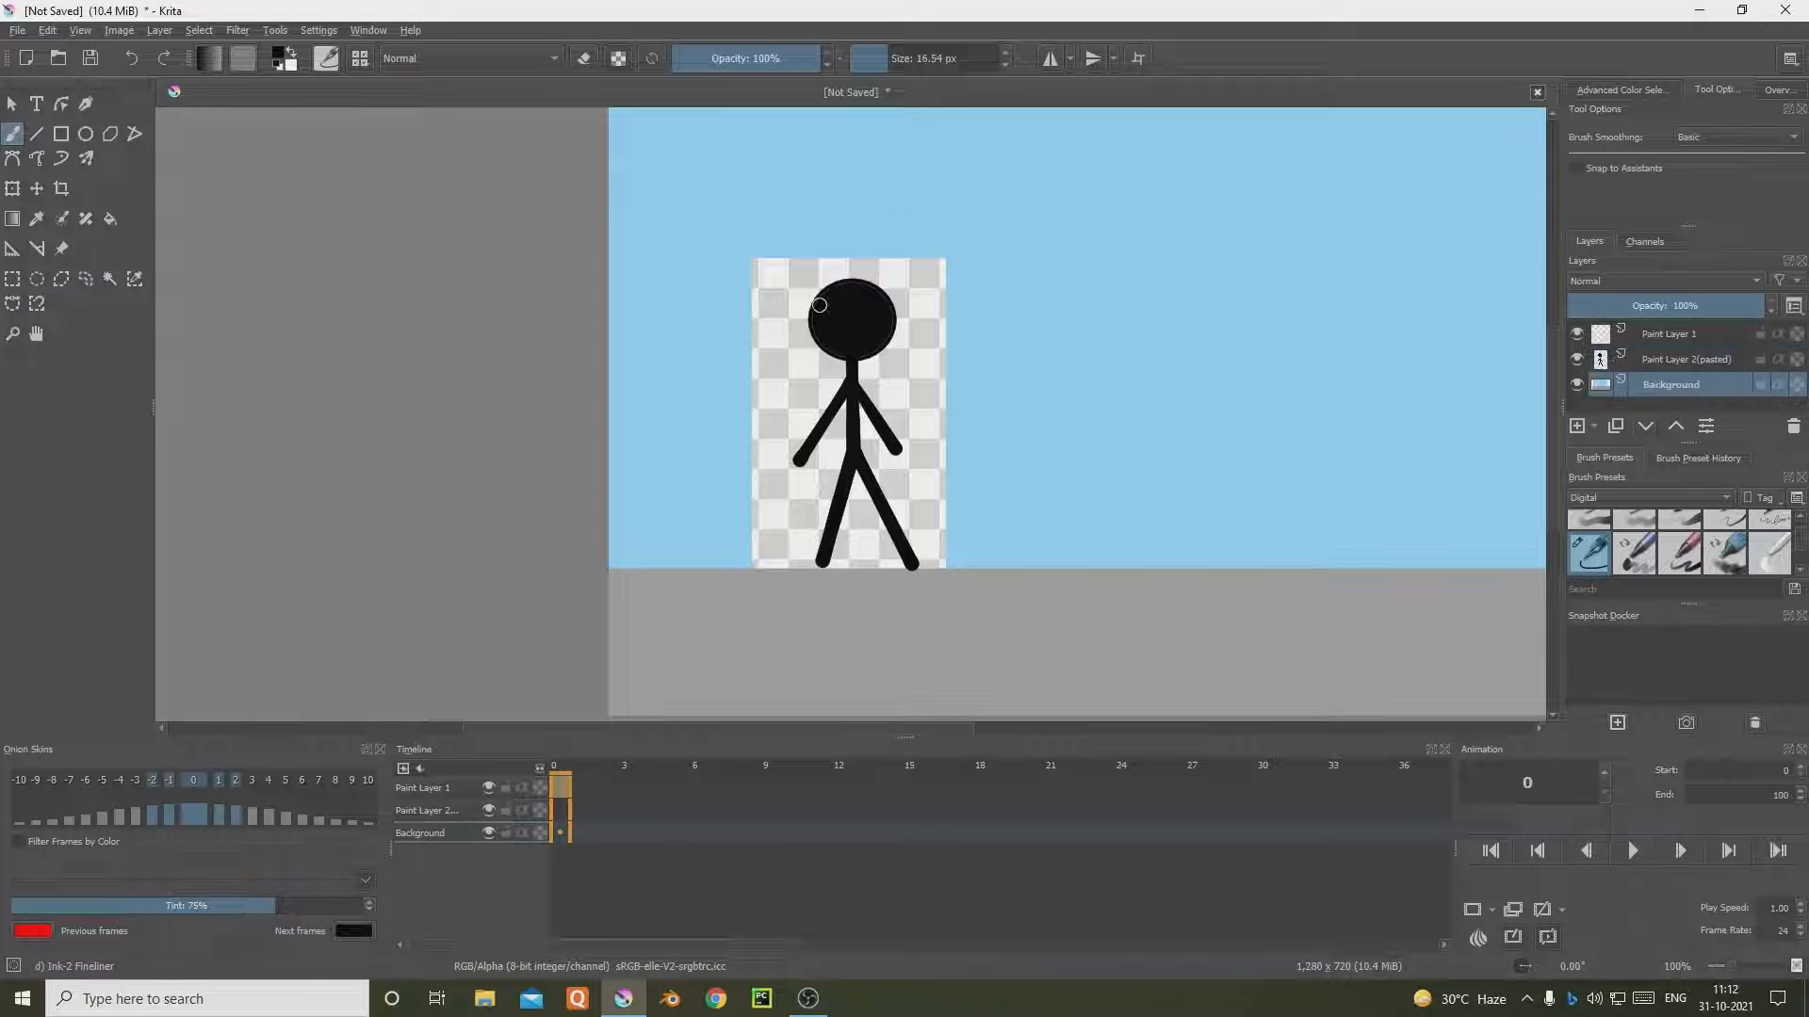
mouse_move(820, 306)
left_mouse_down()
mouse_move(709, 326)
mouse_move(804, 324)
left_mouse_up()
key("ctrl+z")
right_click(884, 307)
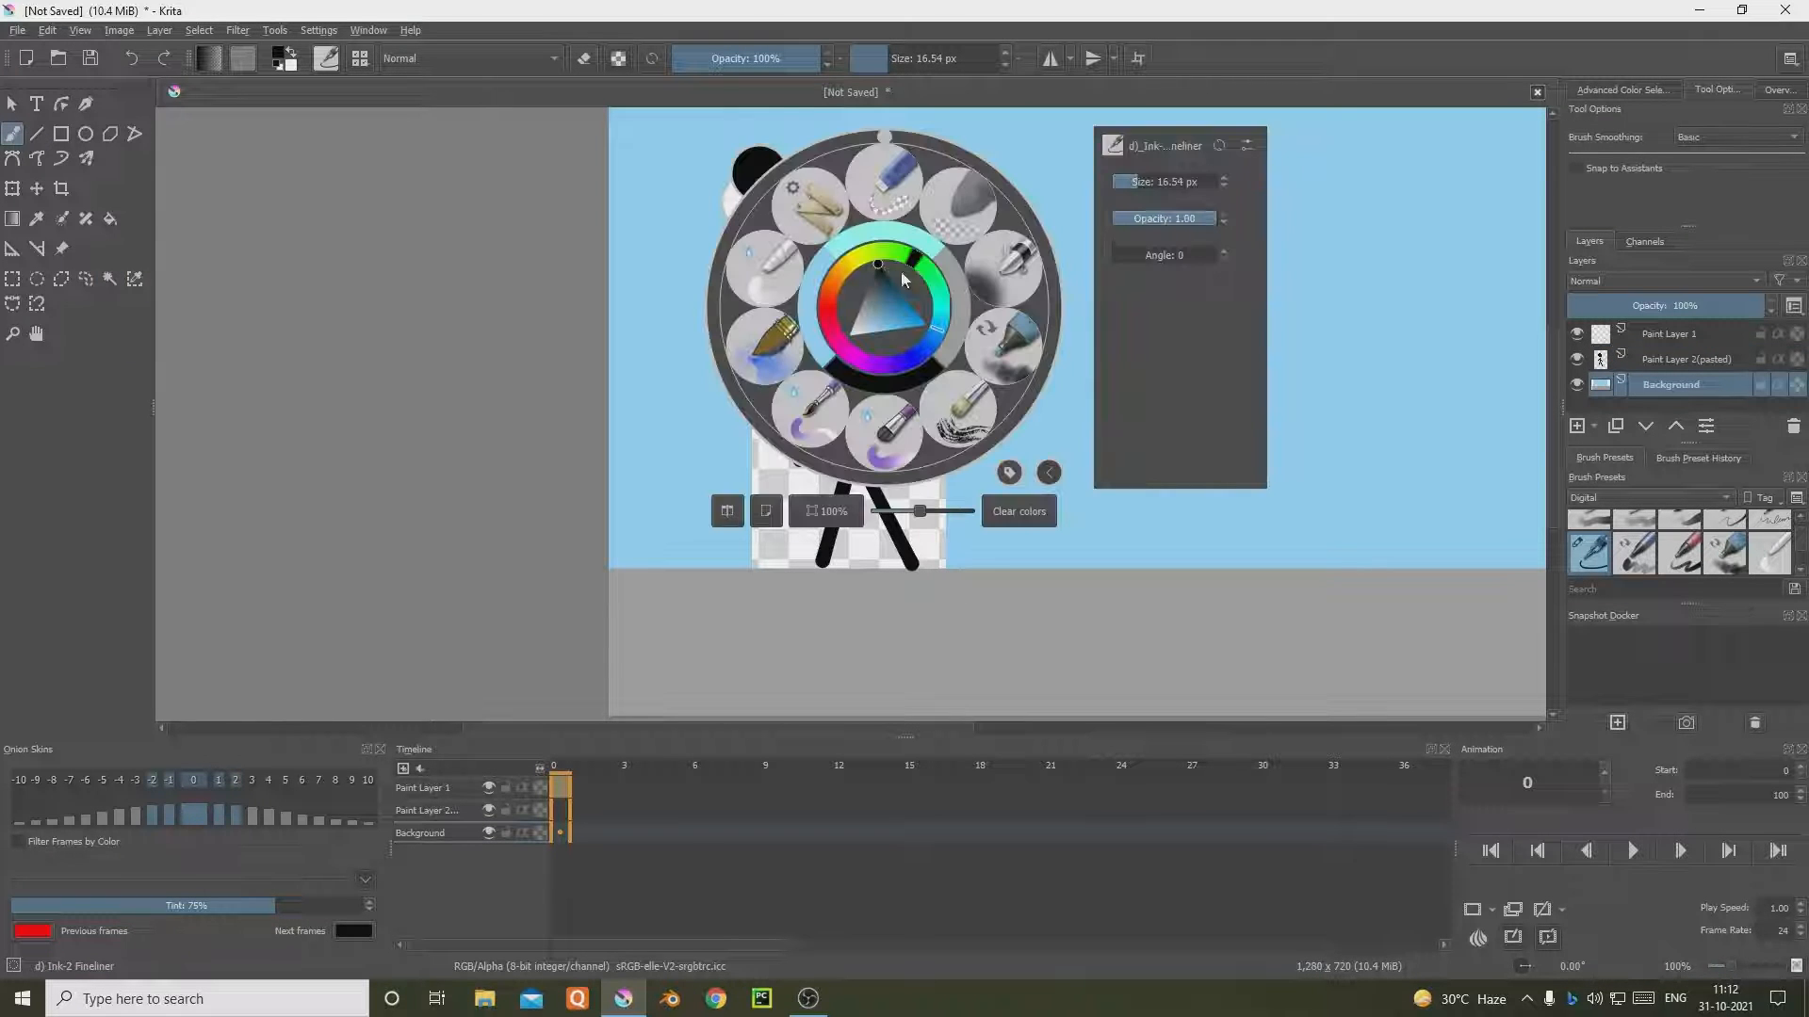
left_click(886, 267)
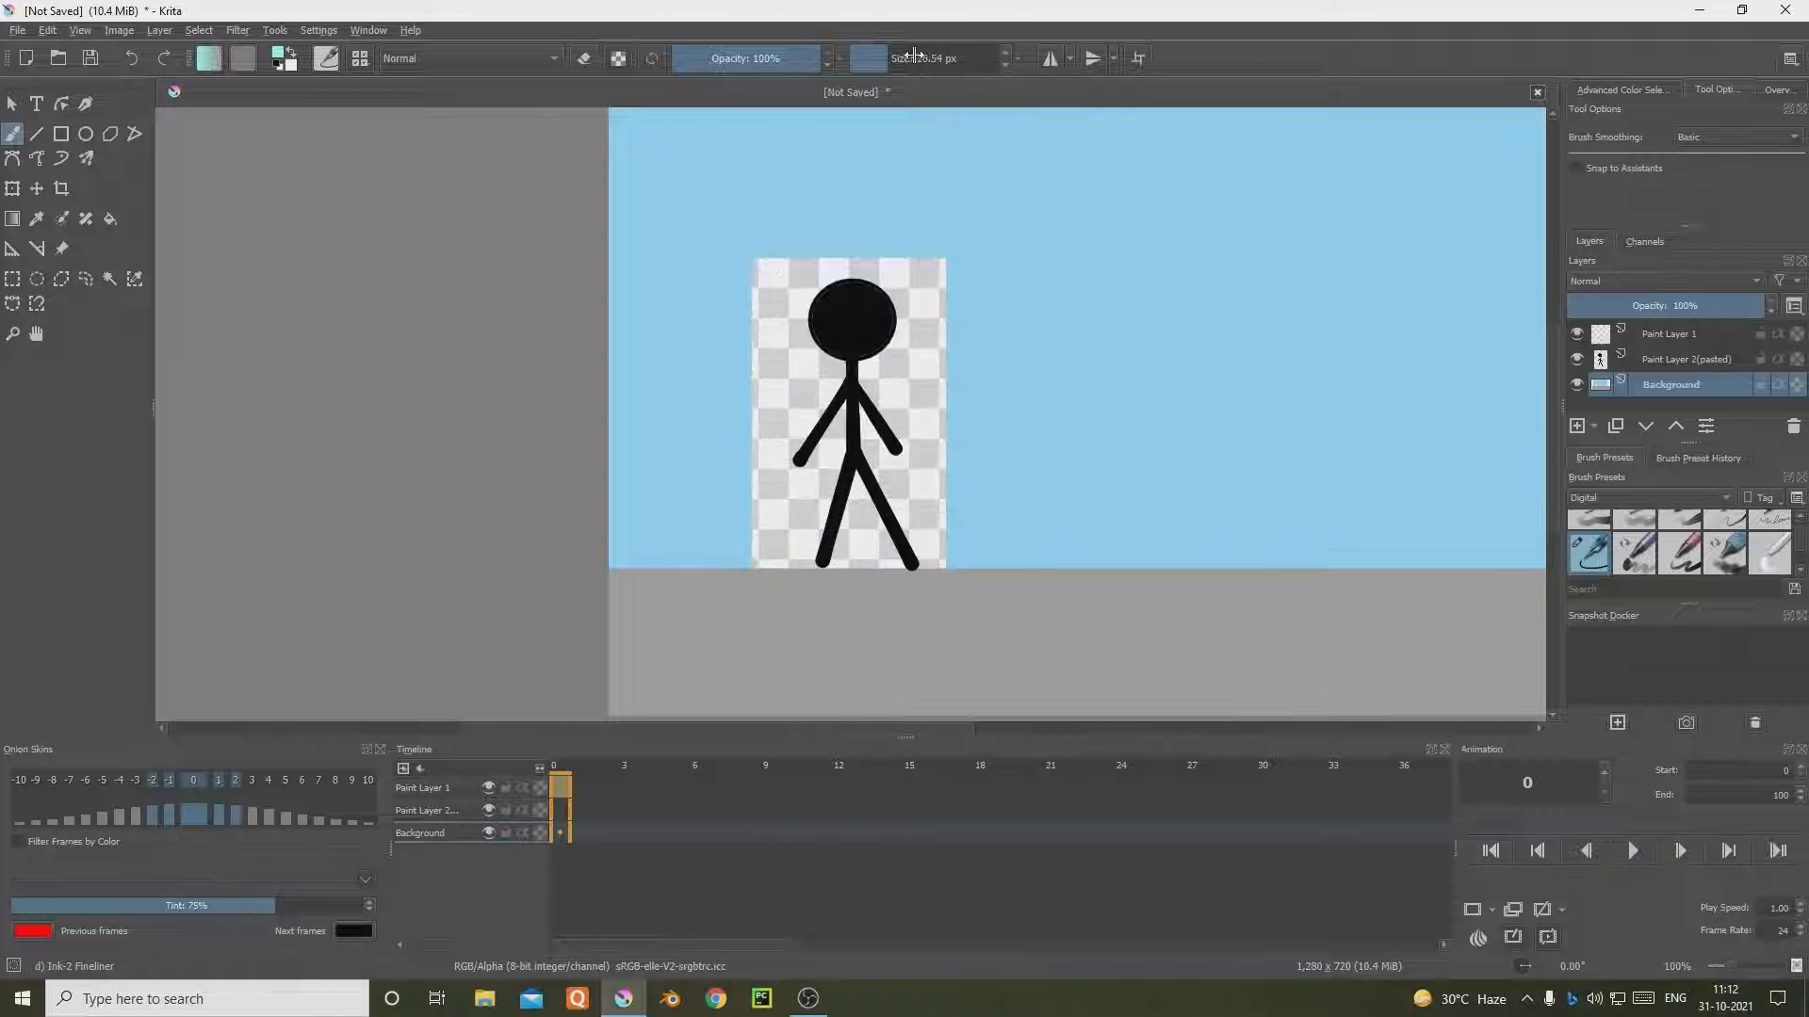
Step: Try covering the transparent gap behind the figure with an 889.67 px brush and a 15.33 px brush, undoing both attempts
left_click_drag(913, 55, 982, 57)
left_click(924, 424)
key("ctrl+z")
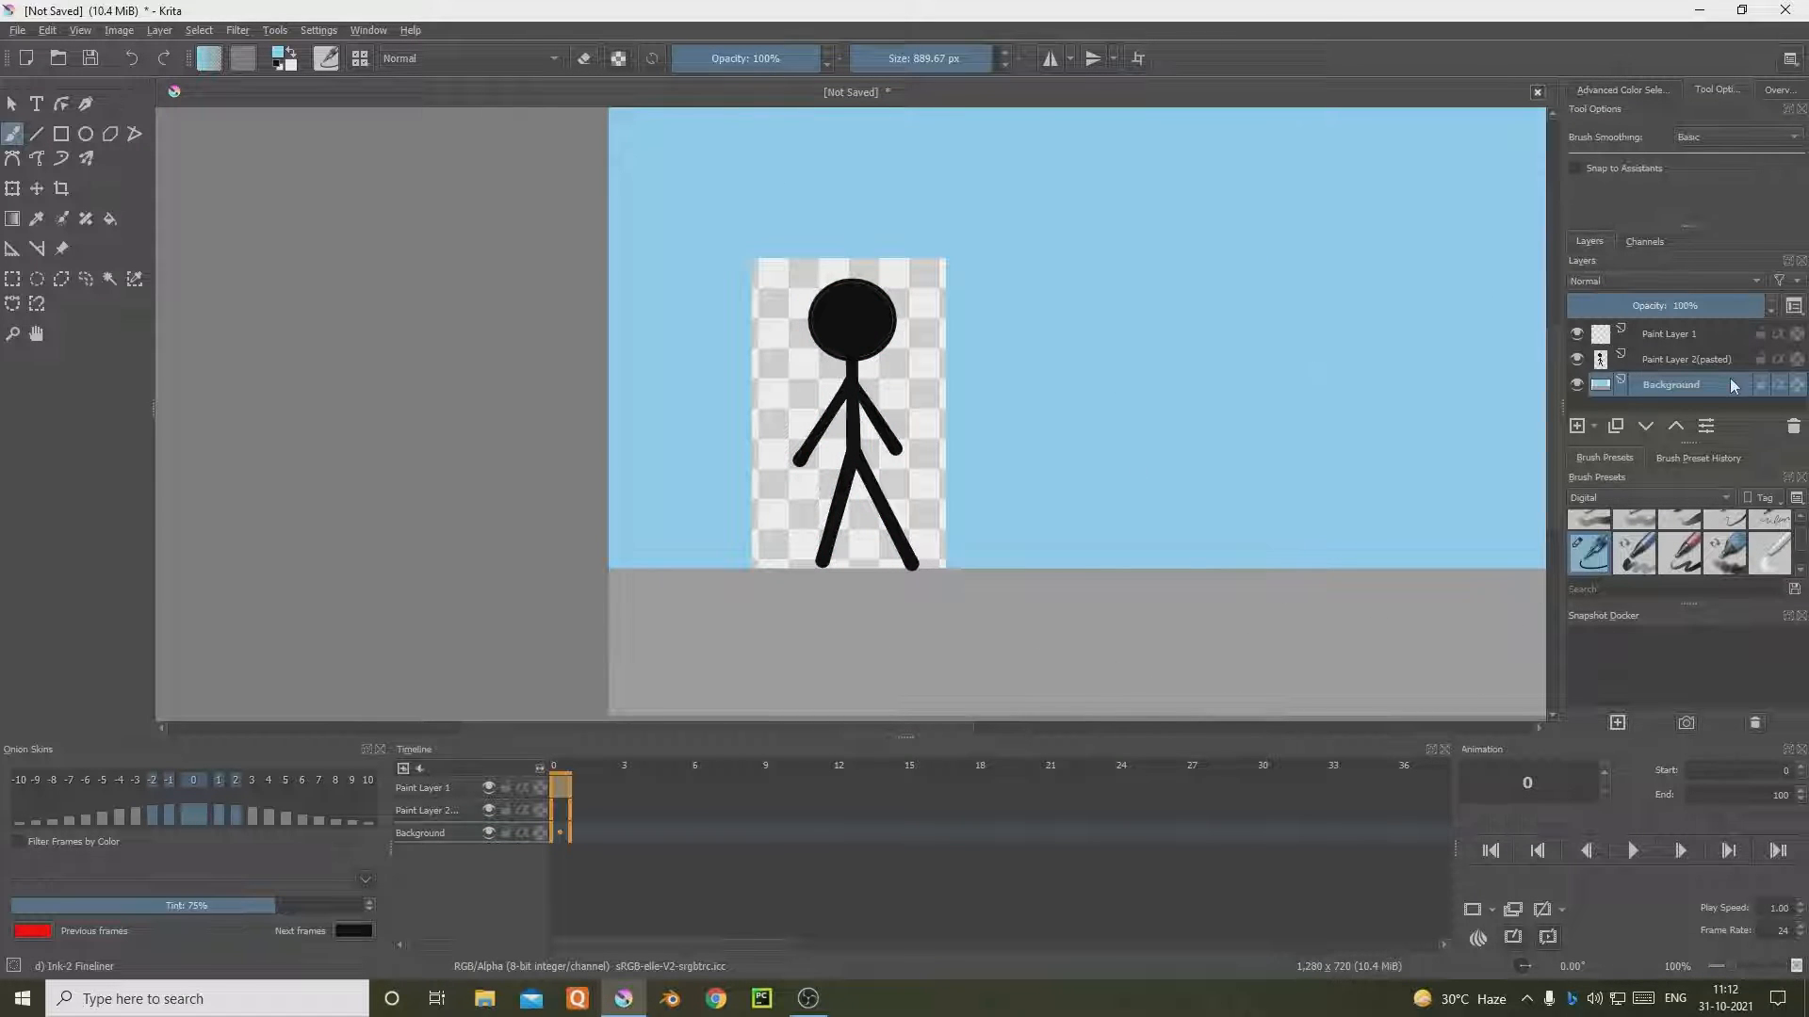
left_click(887, 58)
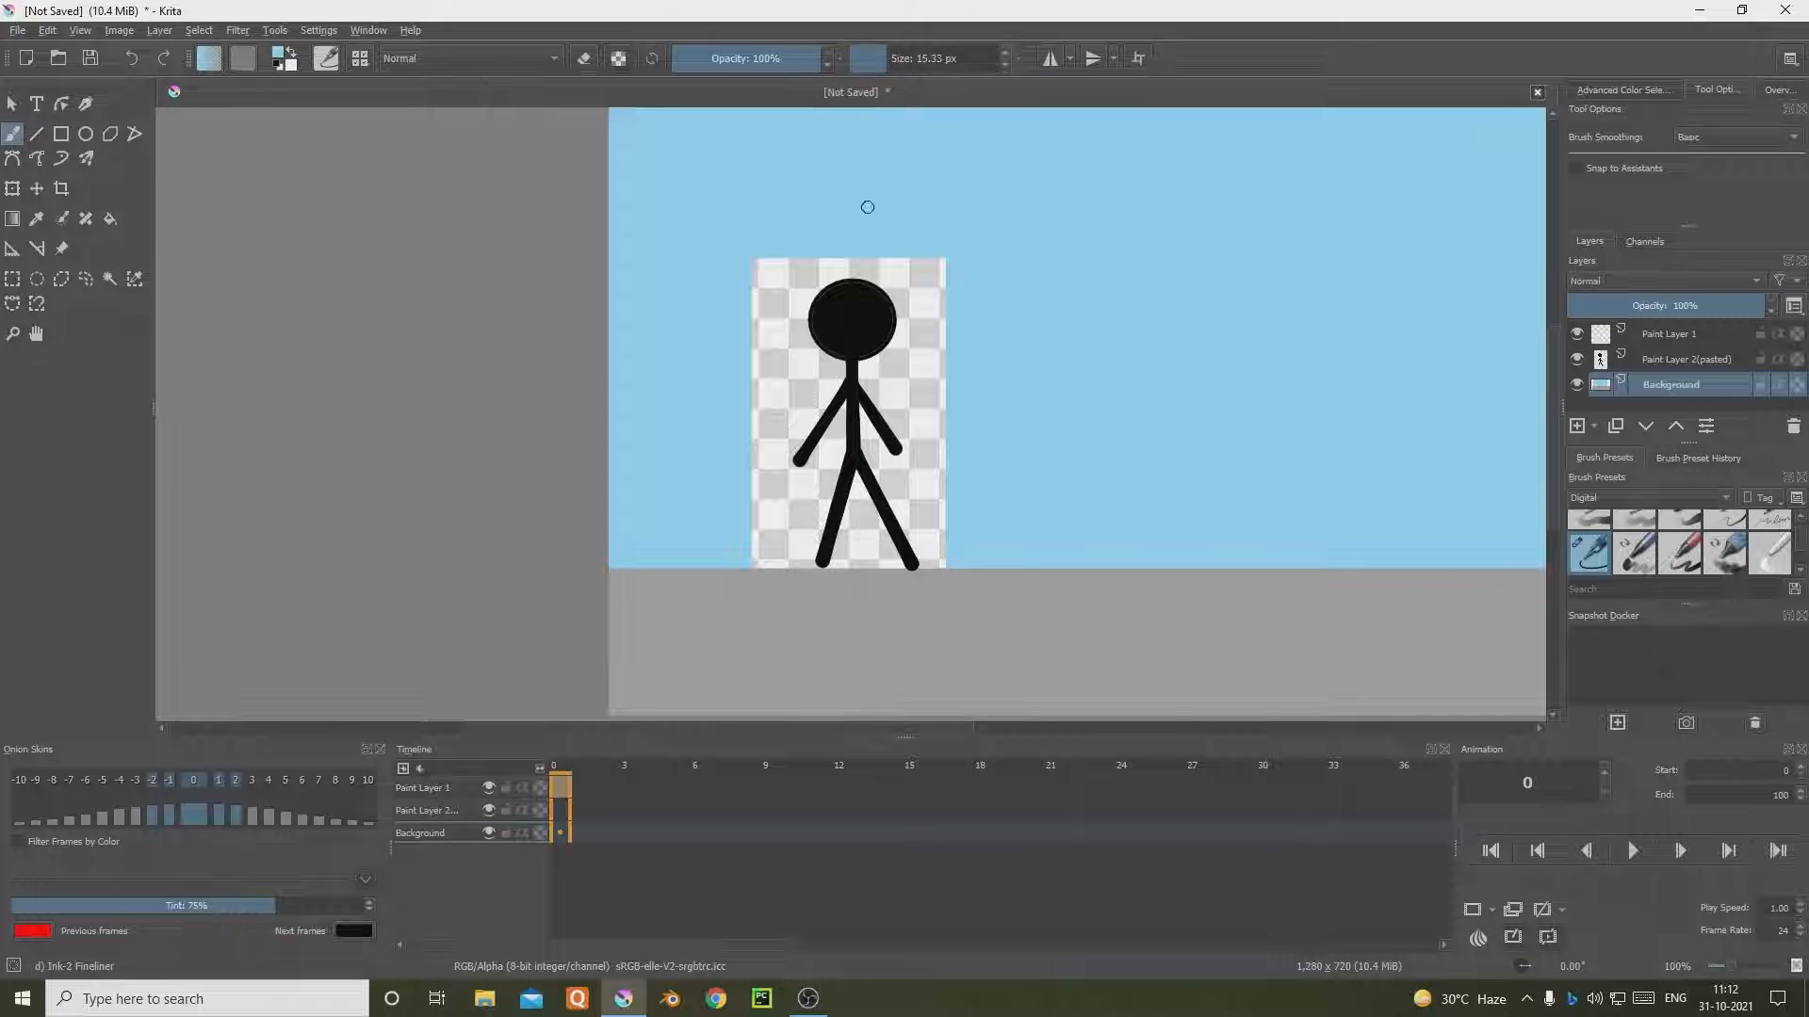
mouse_move(765, 263)
left_mouse_down()
mouse_move(1071, 266)
mouse_move(989, 436)
mouse_move(1106, 350)
left_mouse_up()
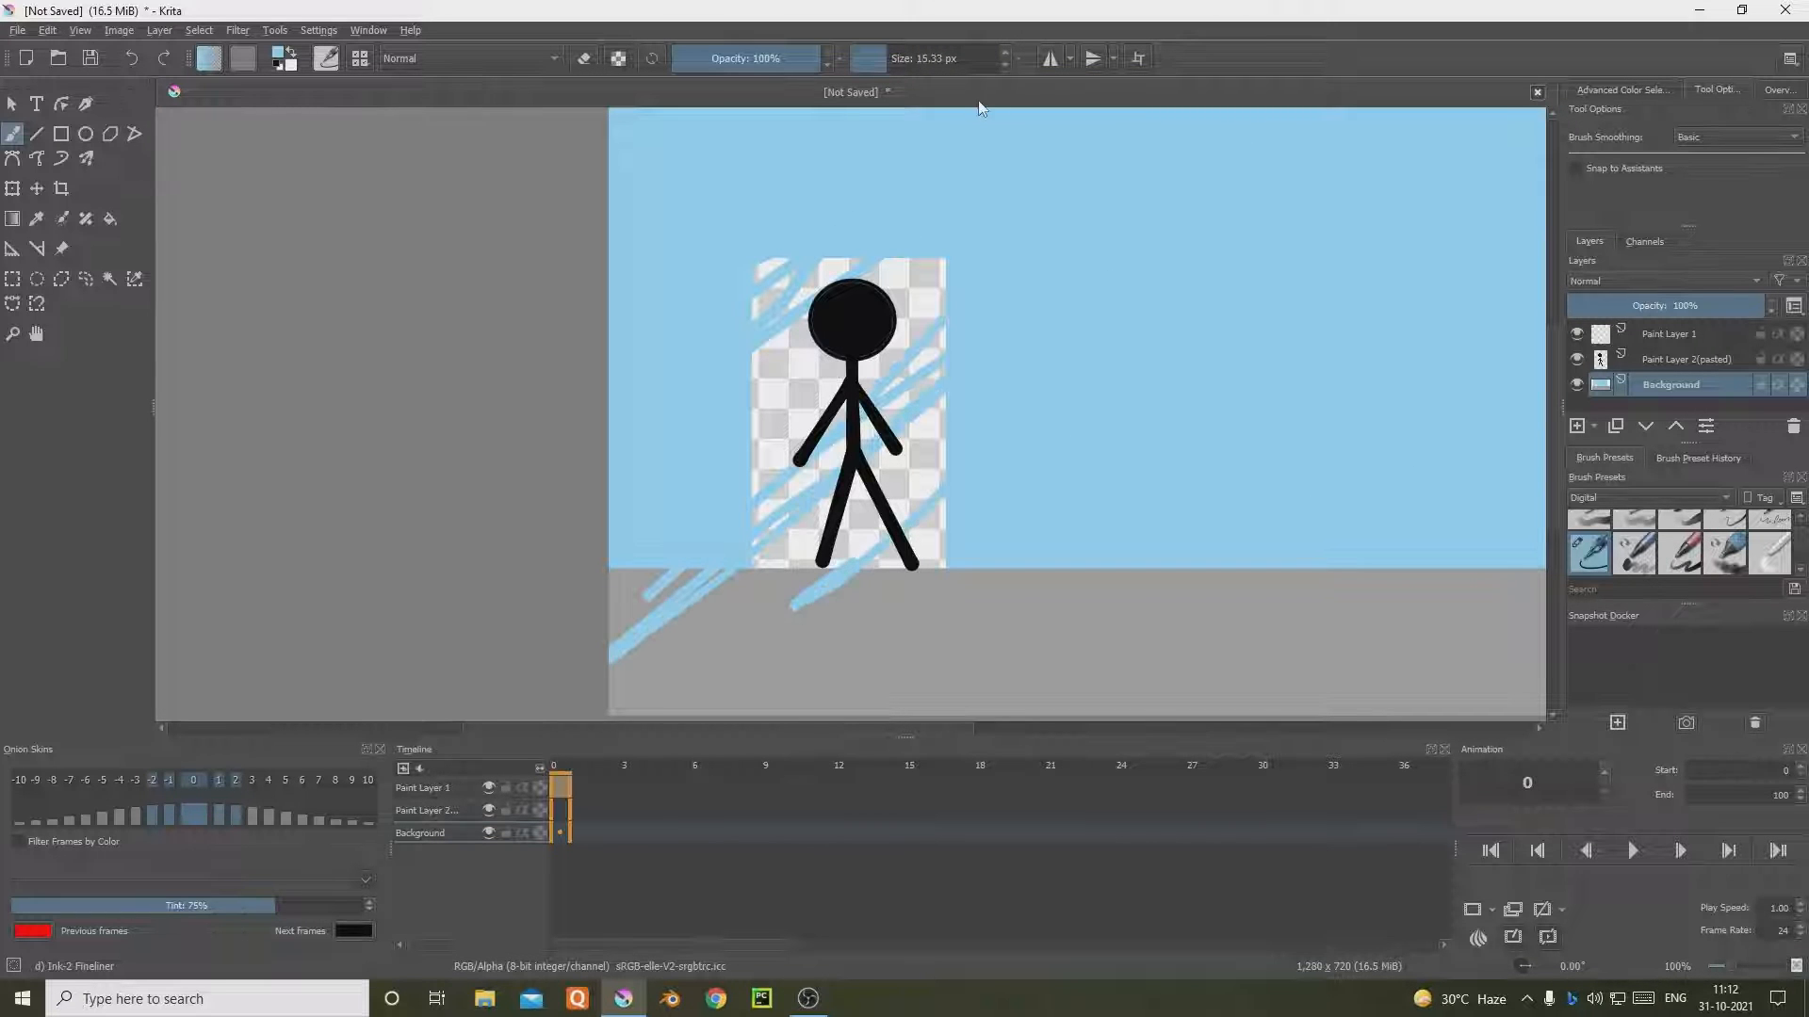
key("ctrl+z")
Step: Paint light blue over the transparent gap behind the figure with a 104.72 px brush, stopping just above the ground
left_click(911, 58)
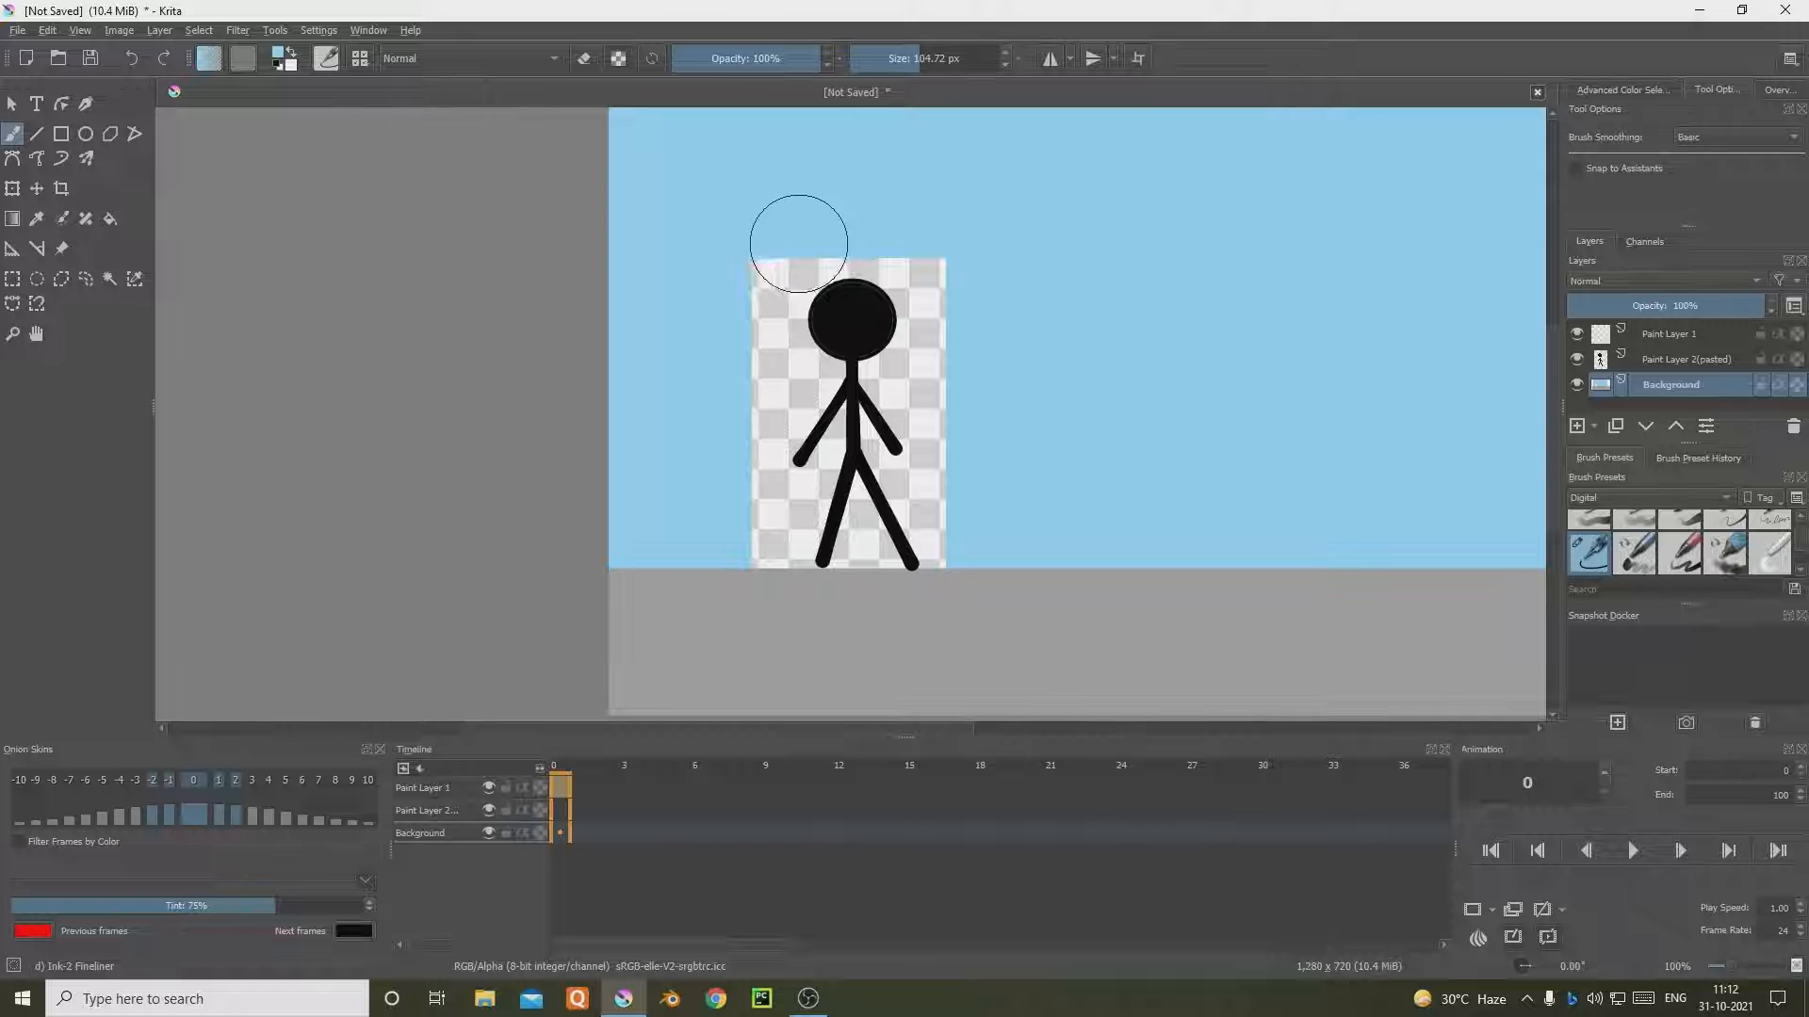
mouse_move(739, 283)
left_mouse_down()
mouse_move(1010, 221)
mouse_move(863, 319)
mouse_move(655, 373)
mouse_move(746, 372)
mouse_move(748, 438)
mouse_move(915, 416)
mouse_move(908, 435)
mouse_move(786, 456)
mouse_move(795, 491)
mouse_move(941, 505)
left_mouse_up()
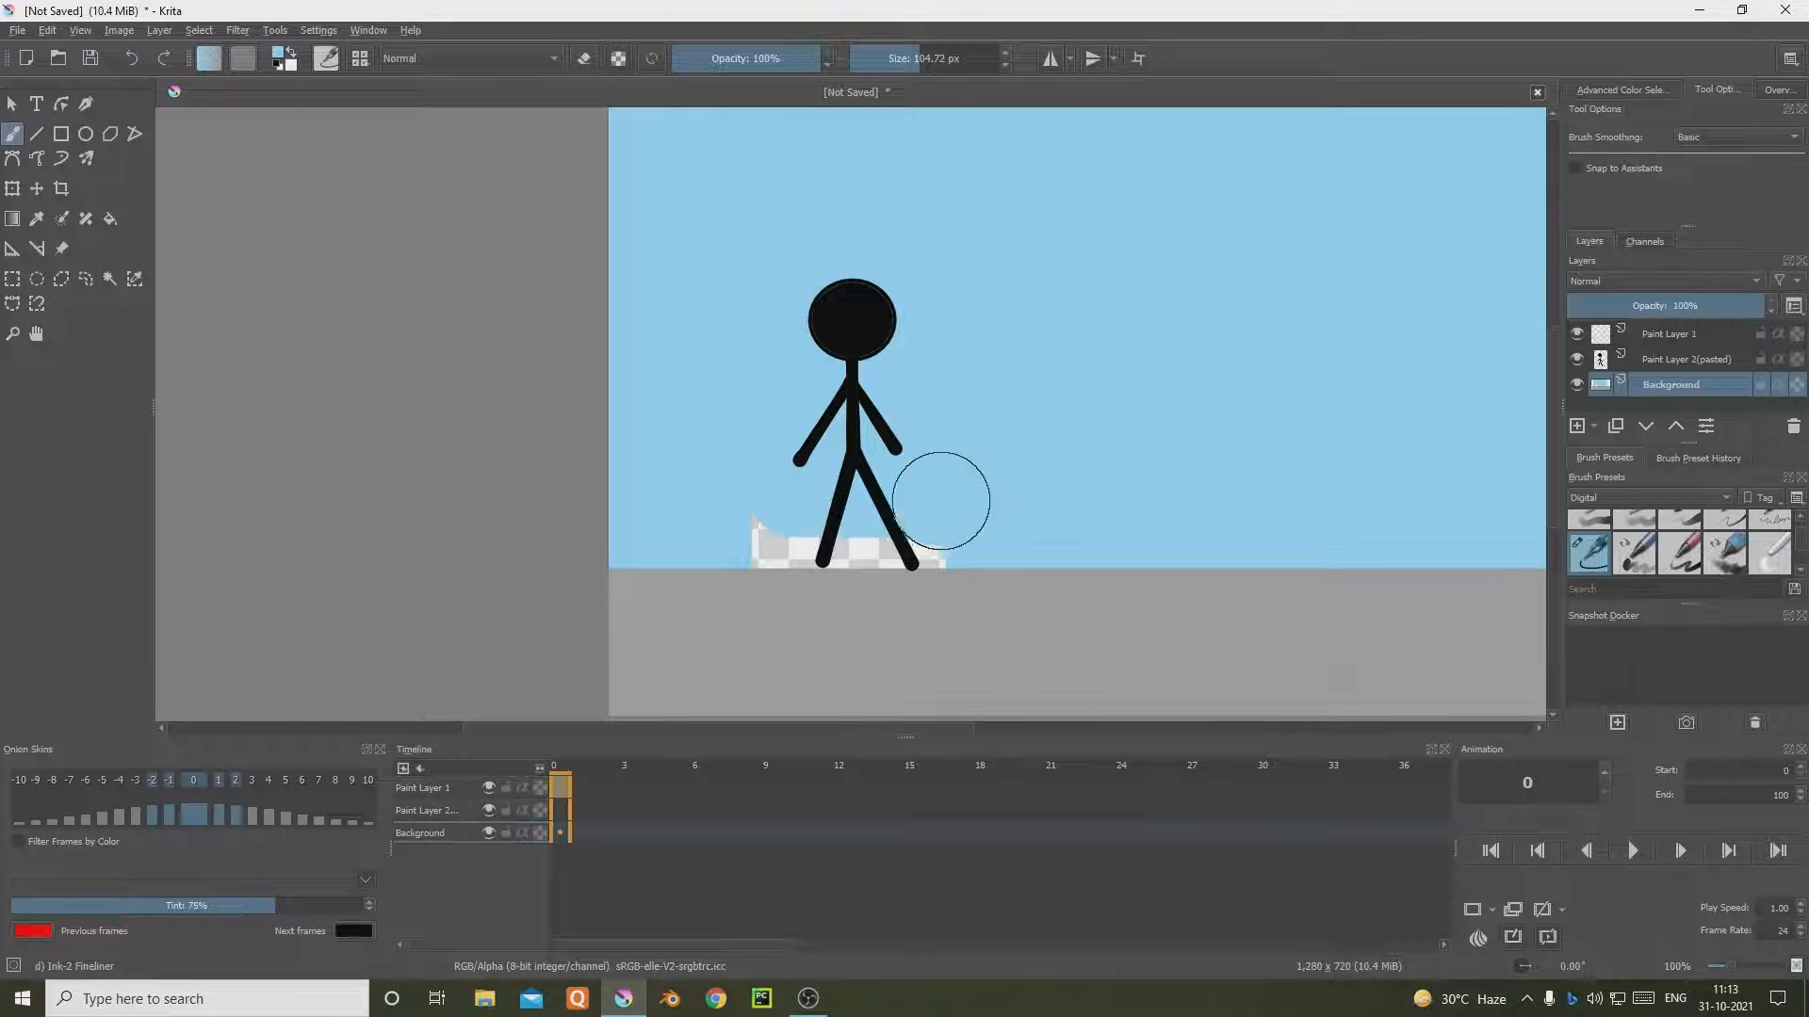
Step: Cover the remaining transparent strip at the figure's feet with a light blue filled rectangle, using a 2.07 px outline
mouse_move(919, 50)
left_mouse_down()
mouse_move(951, 59)
mouse_move(869, 74)
left_mouse_up()
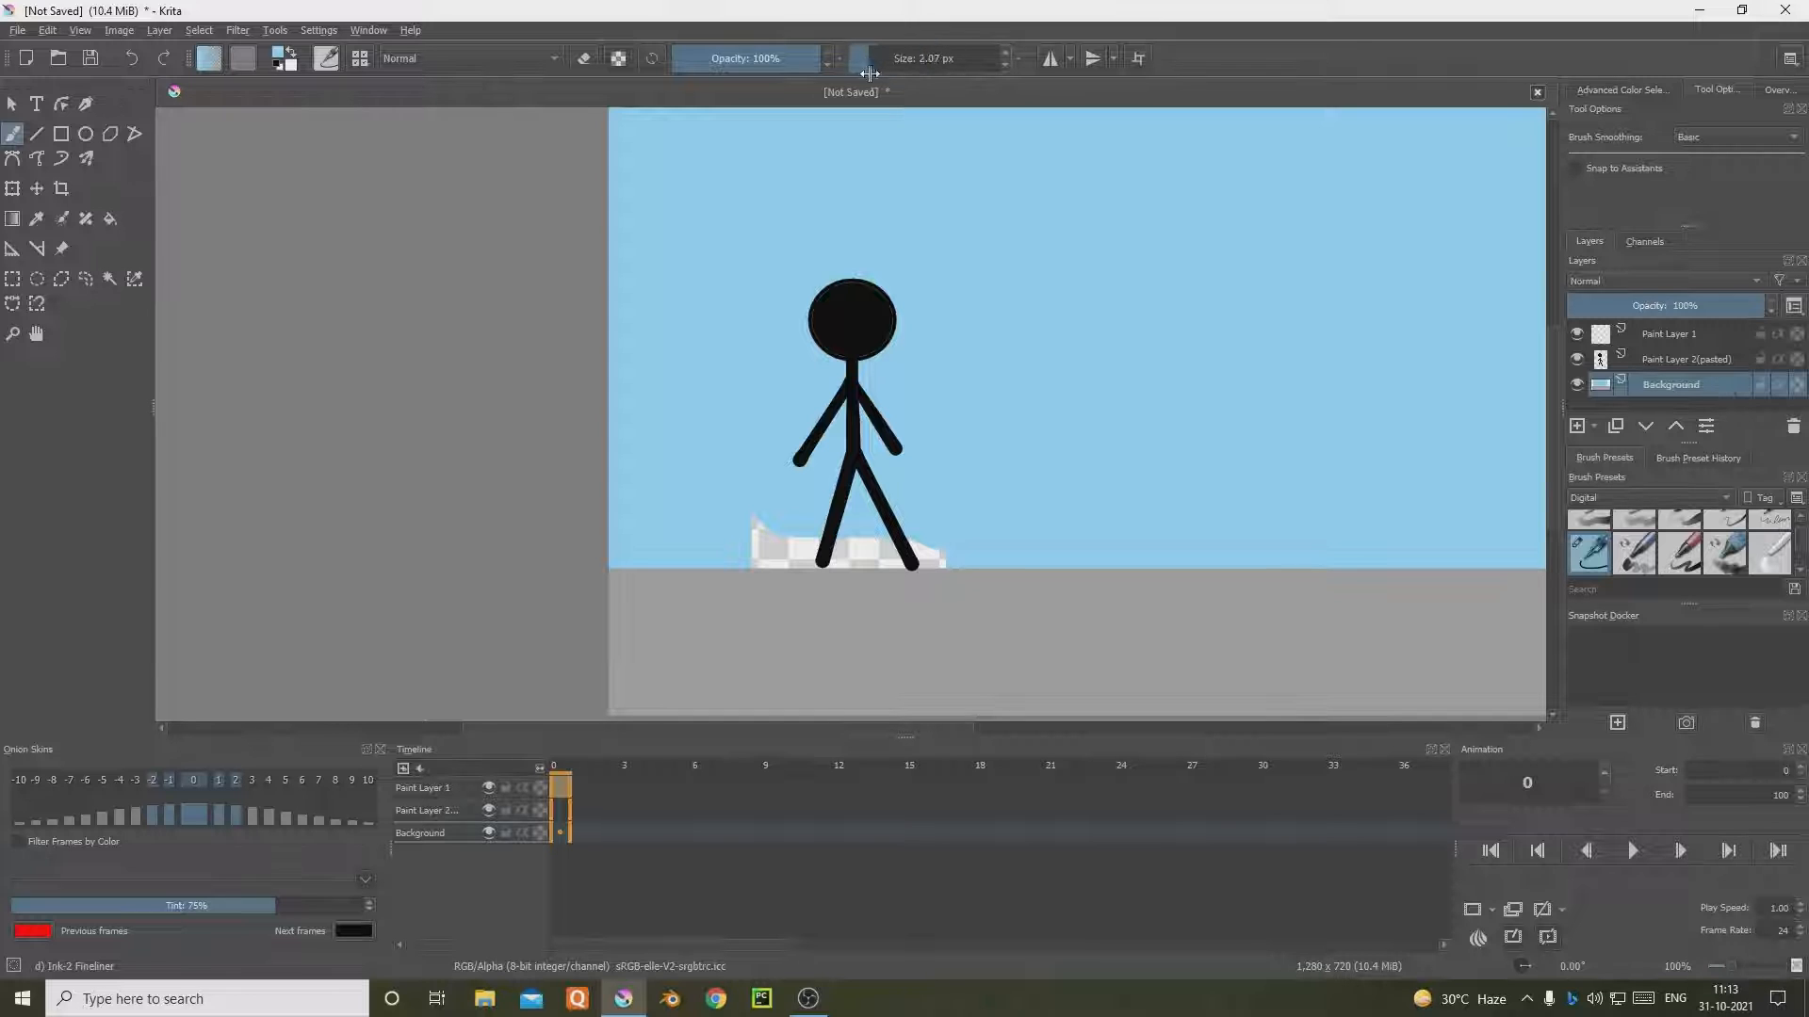
left_click(61, 135)
scroll(425, 472, "up", 3)
left_click_drag(840, 501, 146, 236)
left_click_drag(576, 316, 1228, 498)
scroll(1143, 362, "down", 6)
left_click_drag(1143, 362, 906, 466)
scroll(954, 452, "up", 3)
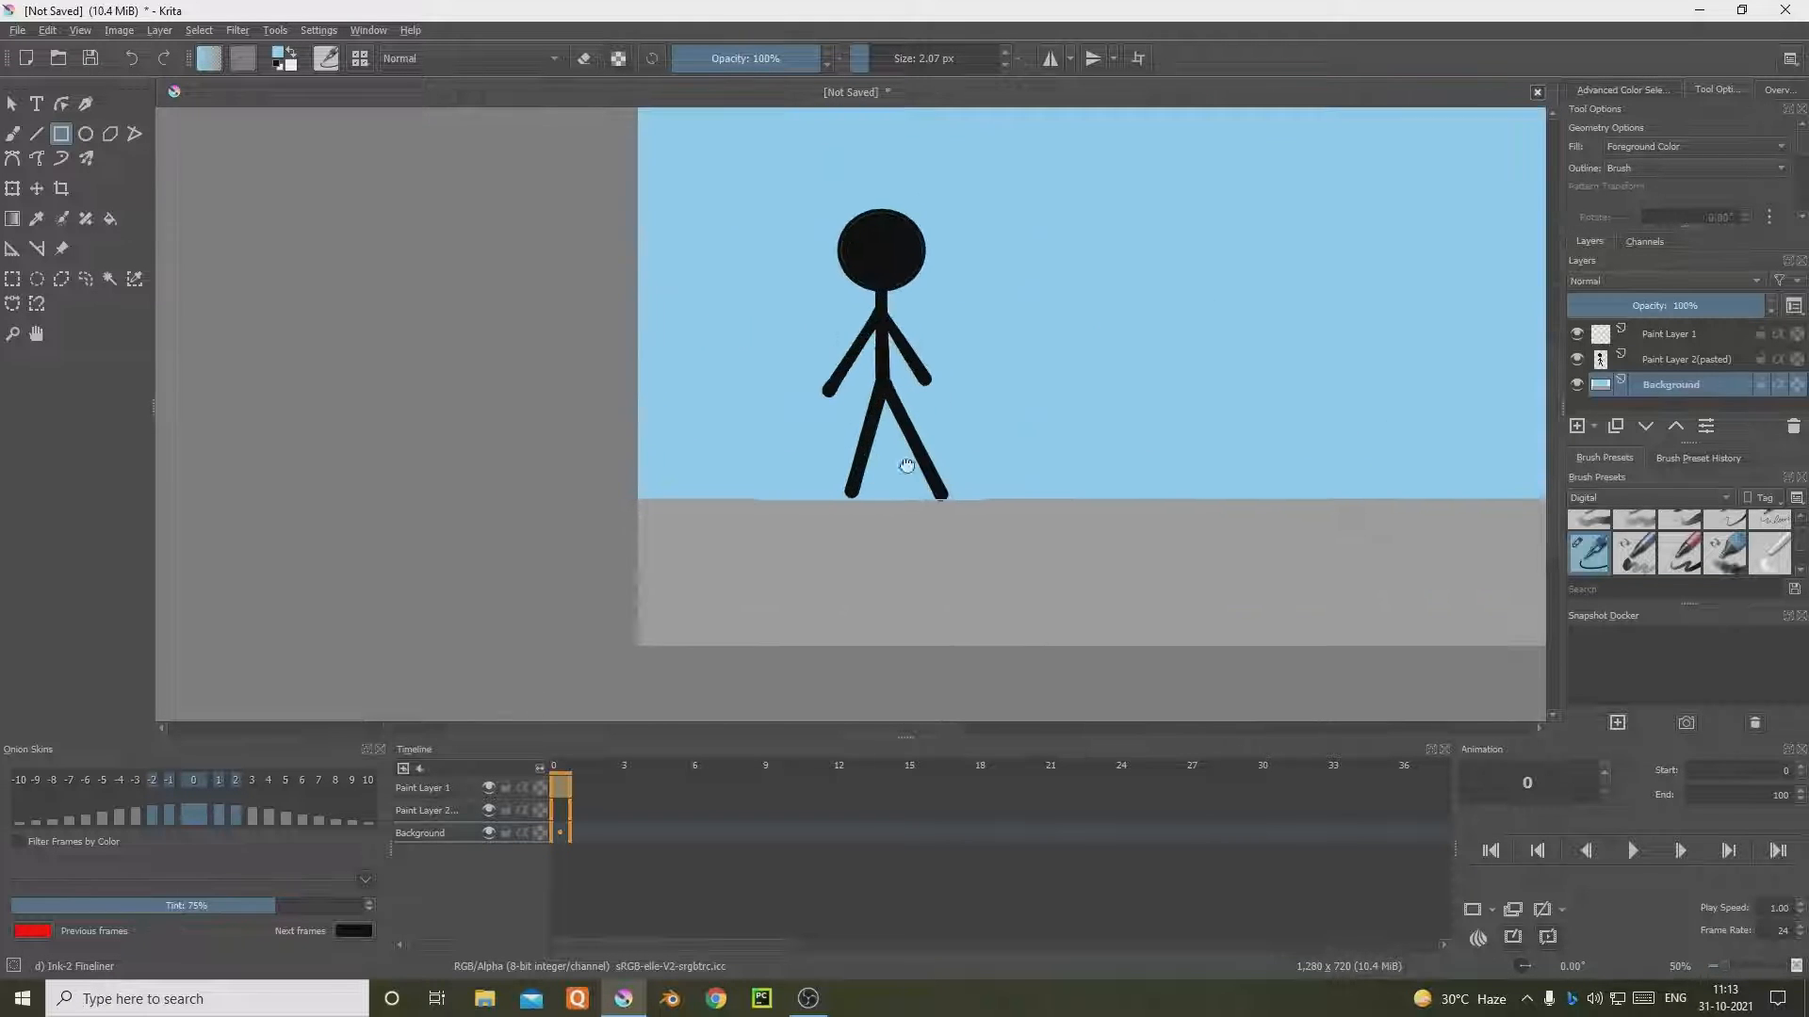
key("1")
Step: Remove the empty Paint Layer 1
left_click(1682, 335)
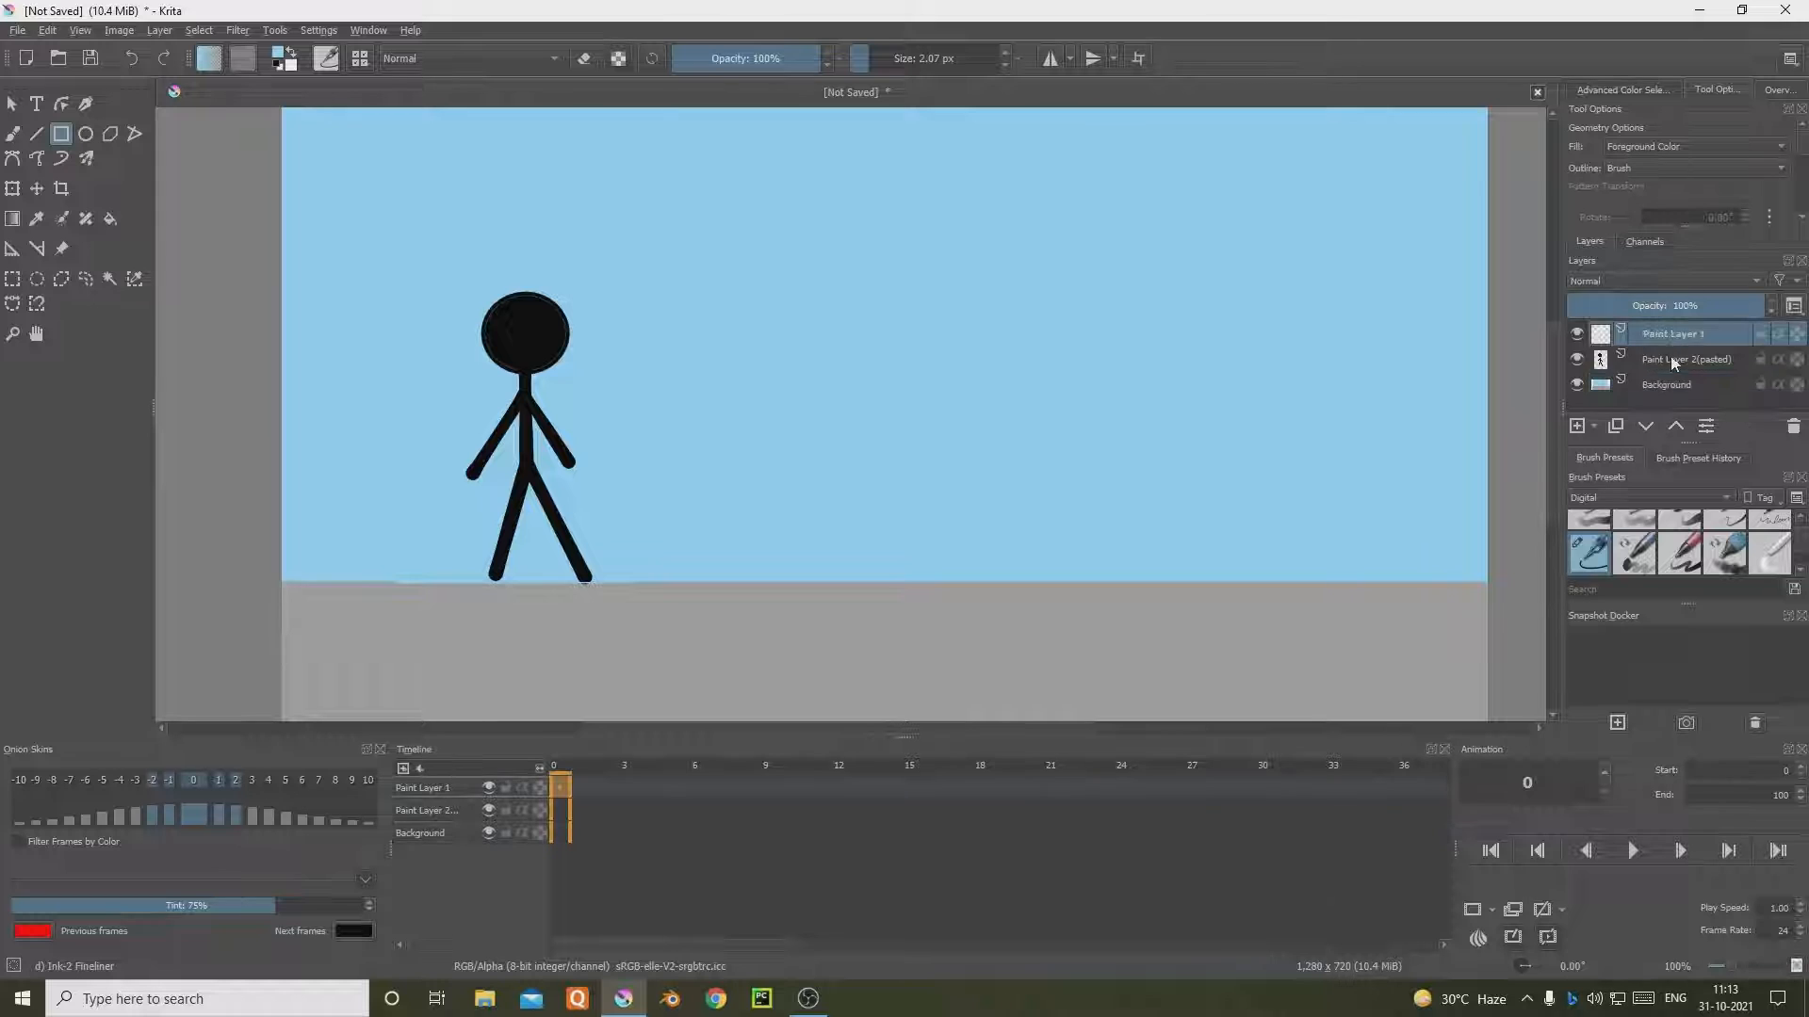
left_click(1650, 361)
scroll(678, 500, "down", 2)
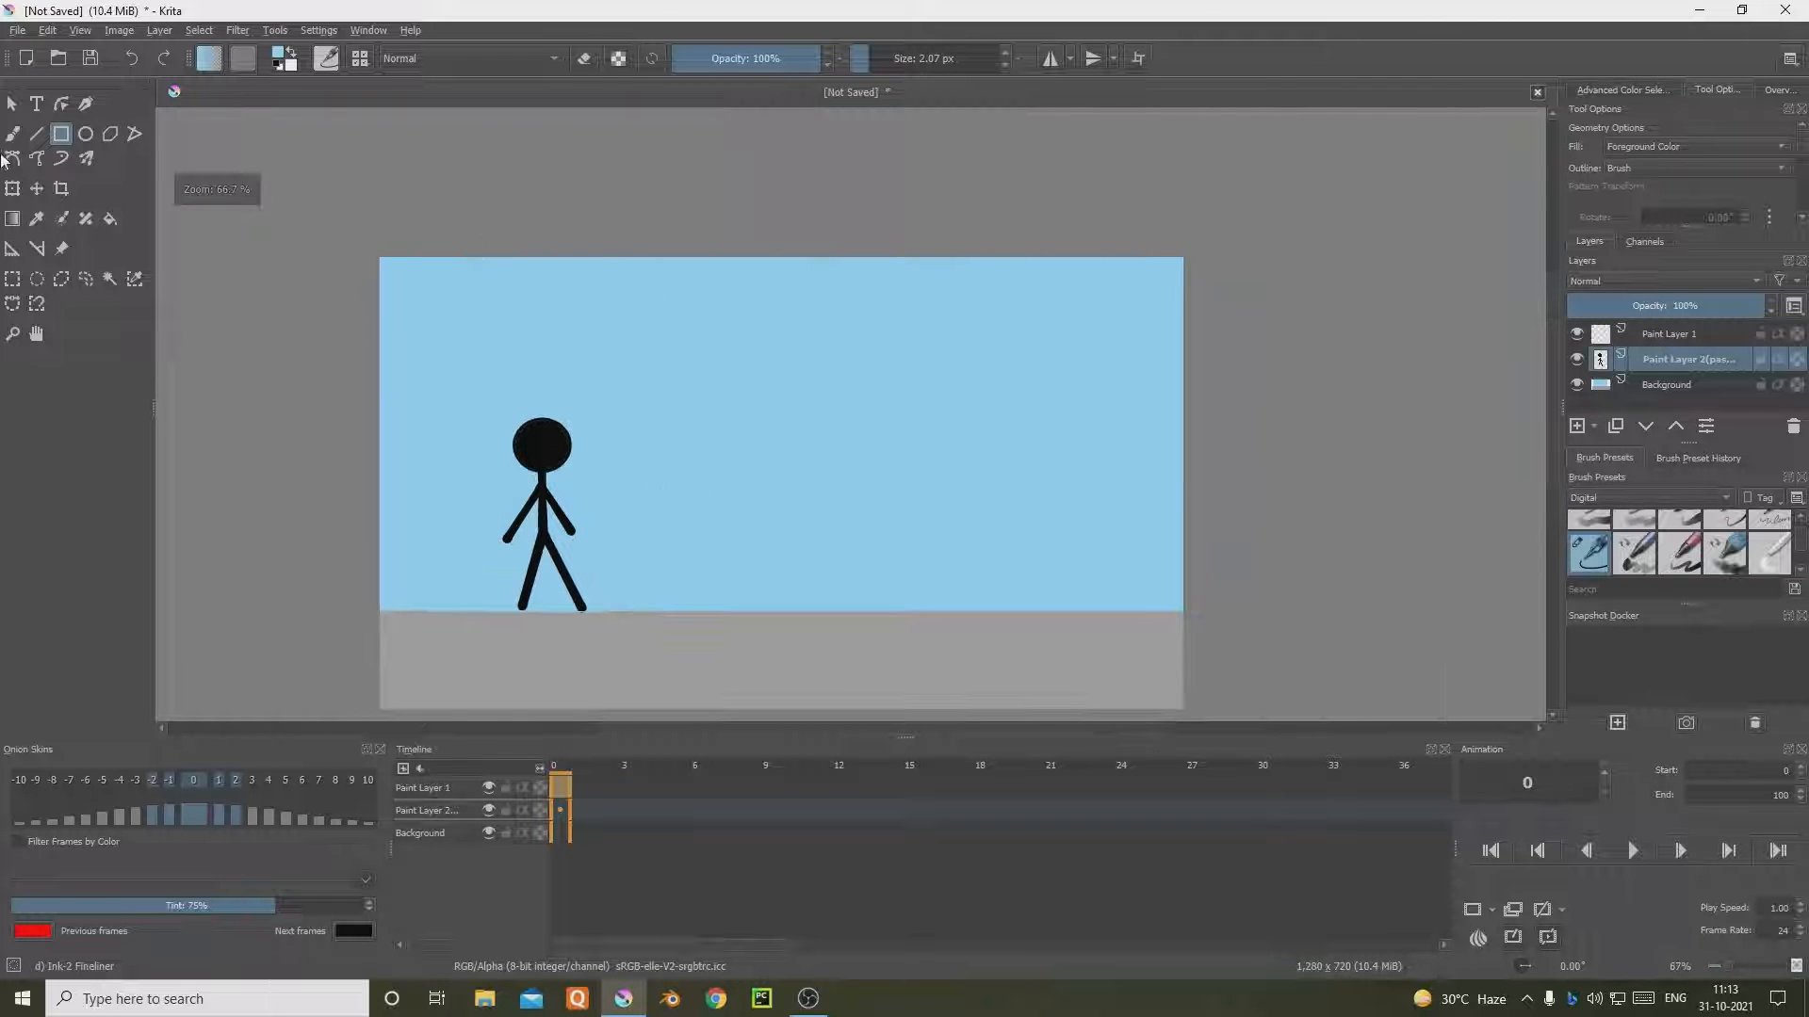
left_click(1705, 337)
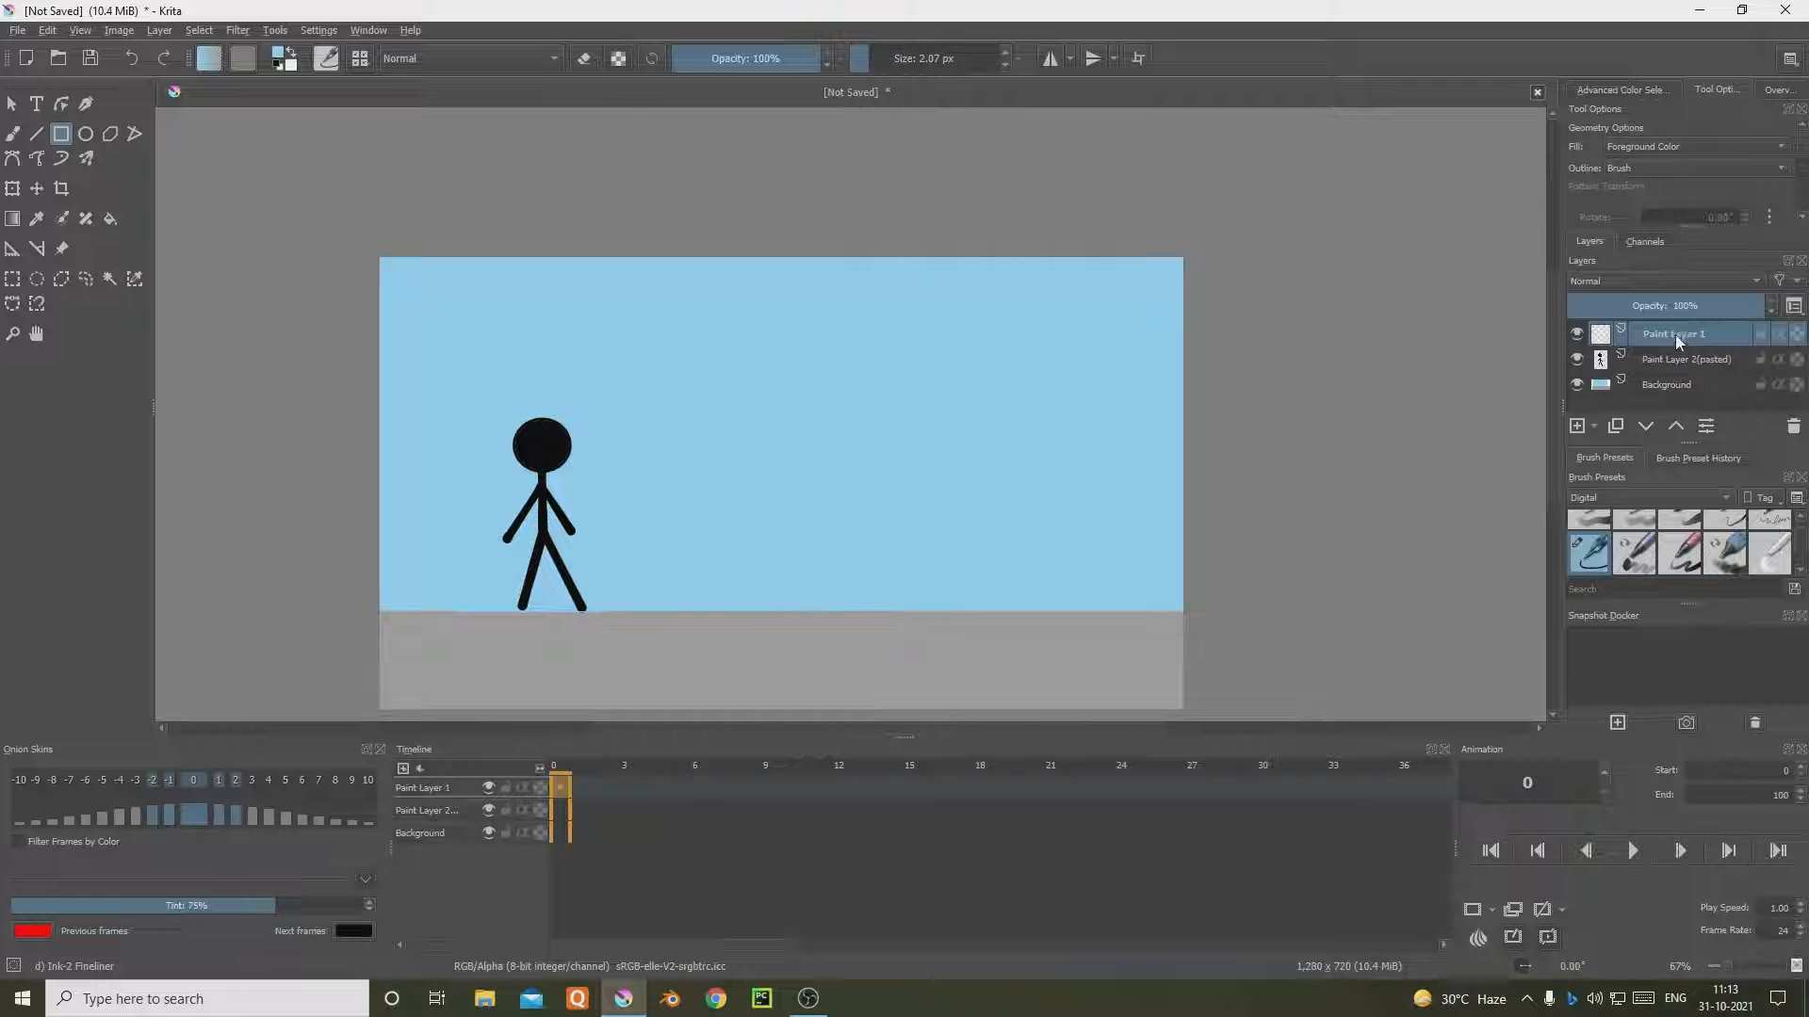
right_click(1676, 333)
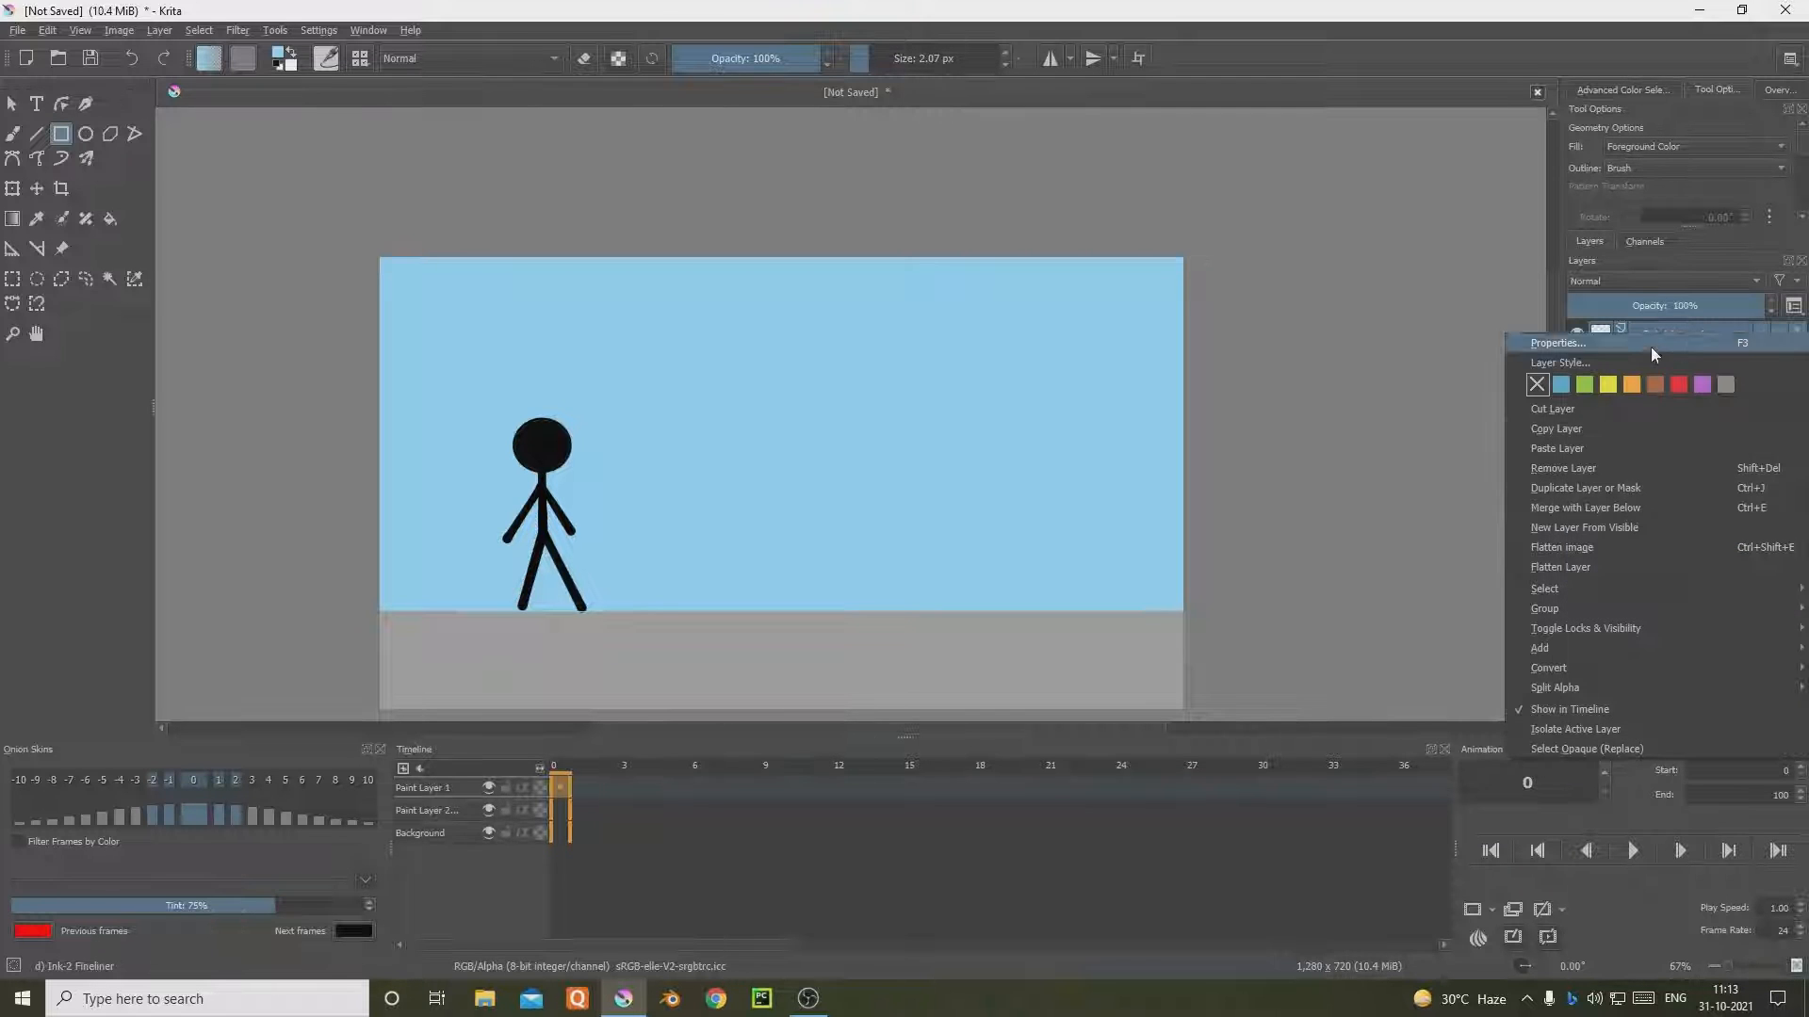
left_click(1592, 468)
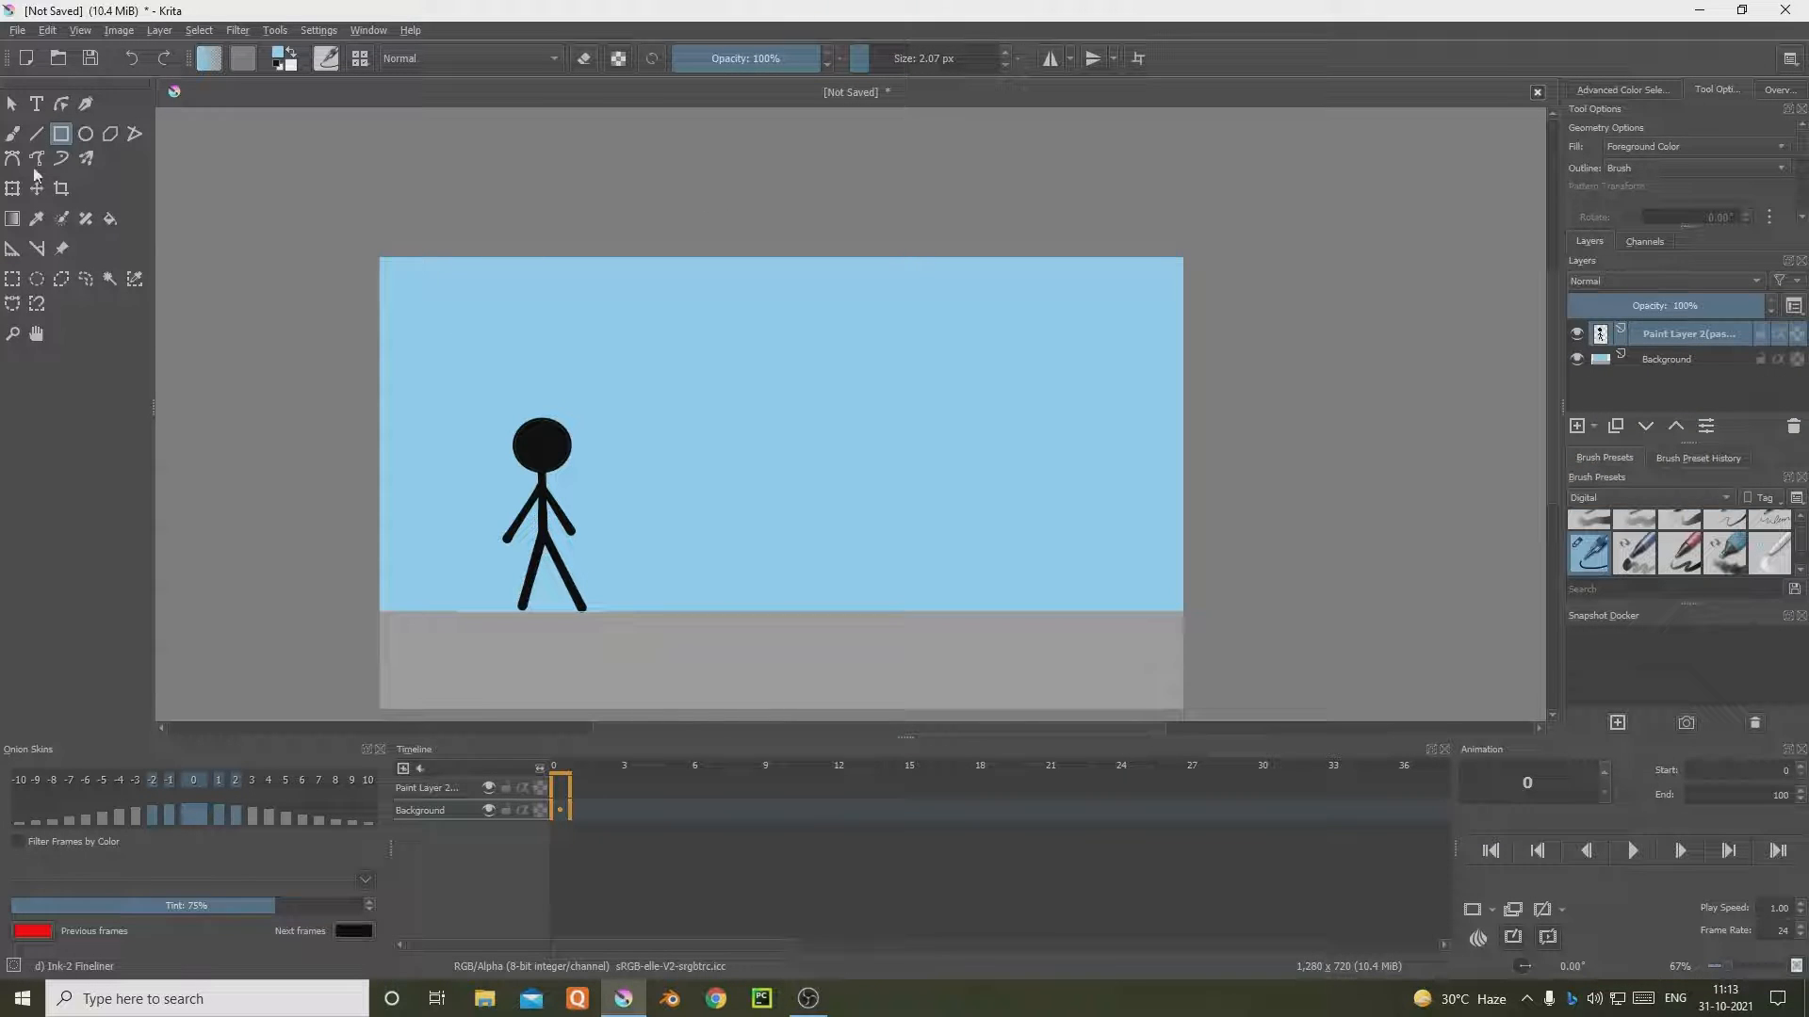
Step: Draw a narrow, unfilled light blue ellipse on the figure's layer near the right edge of the sky
left_click(86, 135)
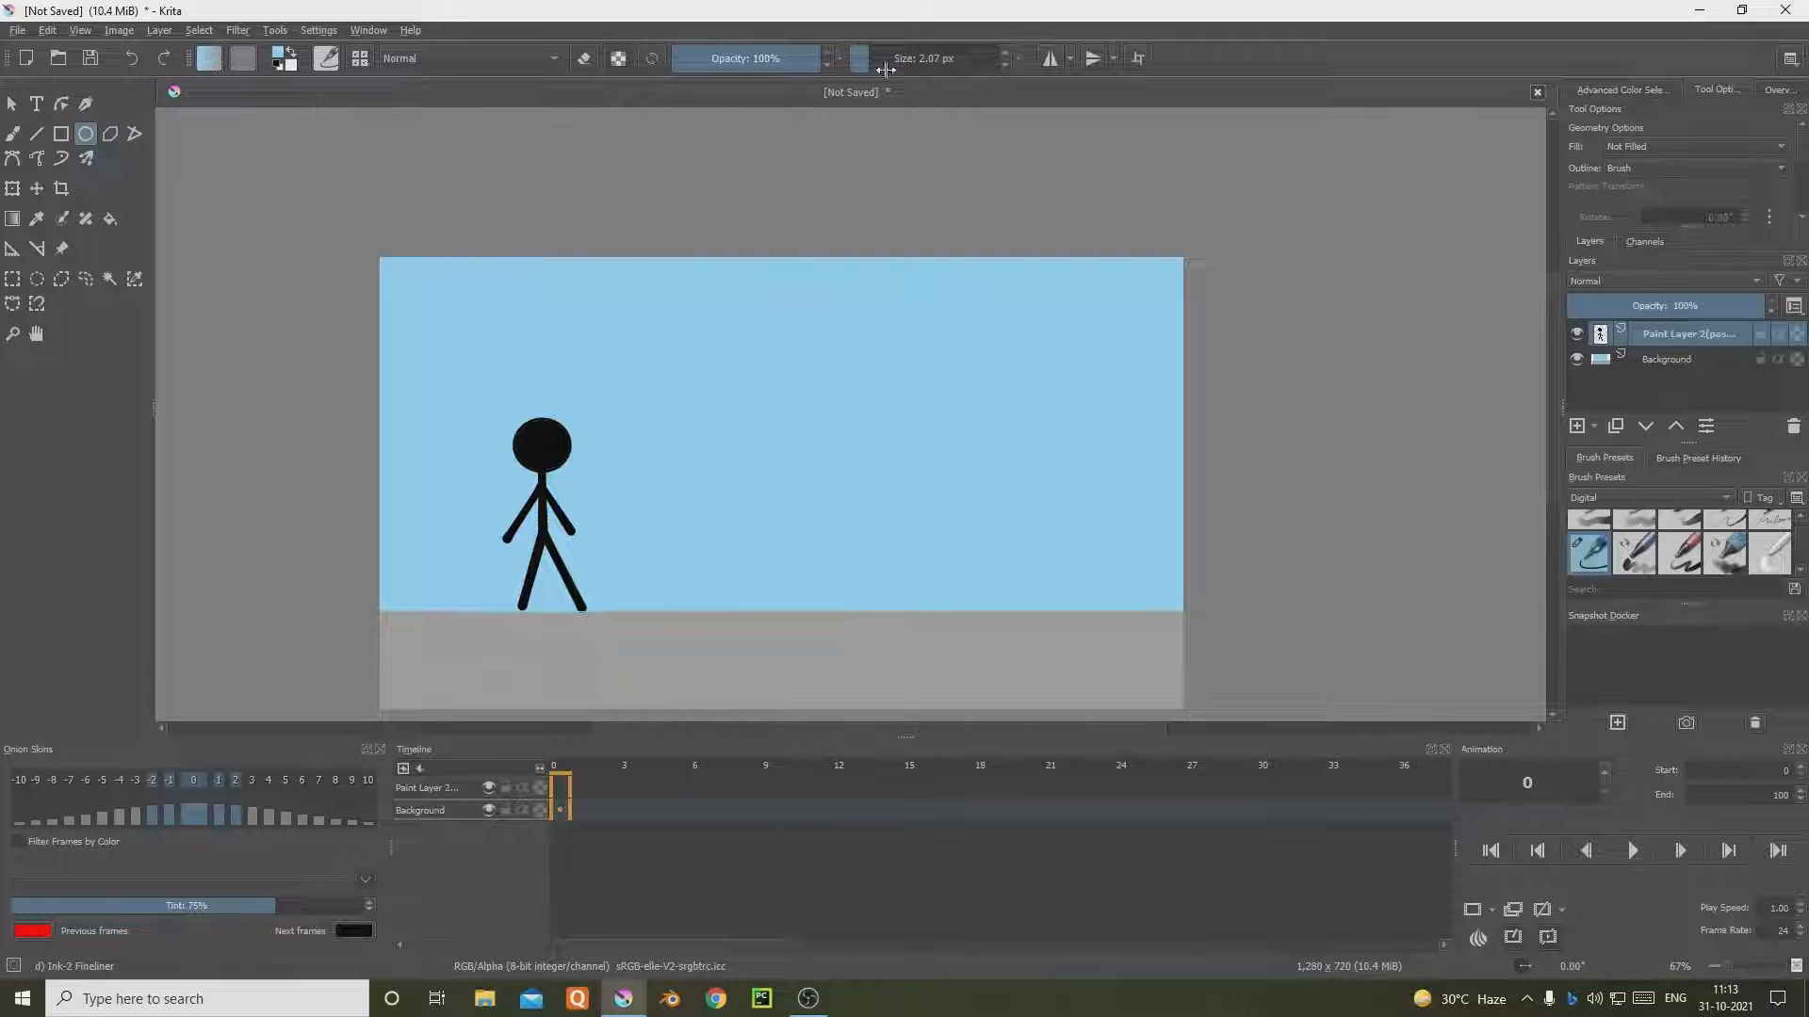
scroll(1027, 393, "up", 3)
left_click_drag(1046, 422, 632, 485)
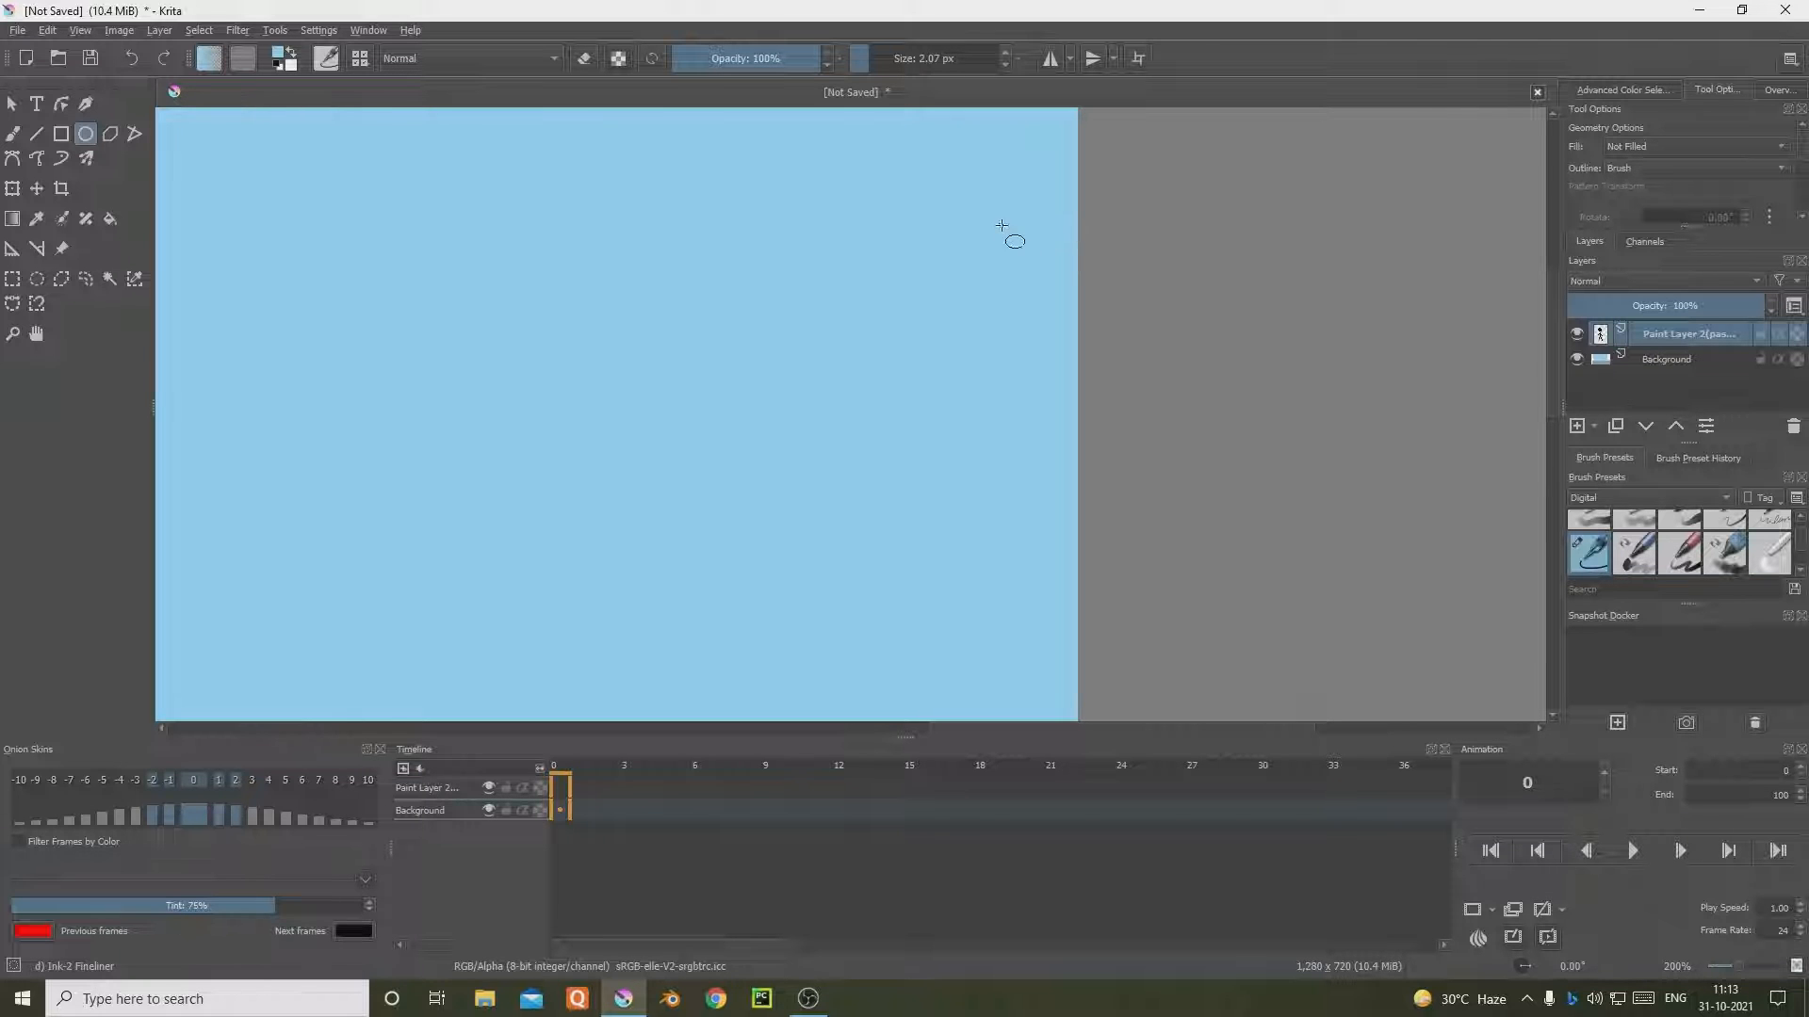
left_click_drag(980, 235, 1040, 399)
scroll(1027, 342, "down", 3)
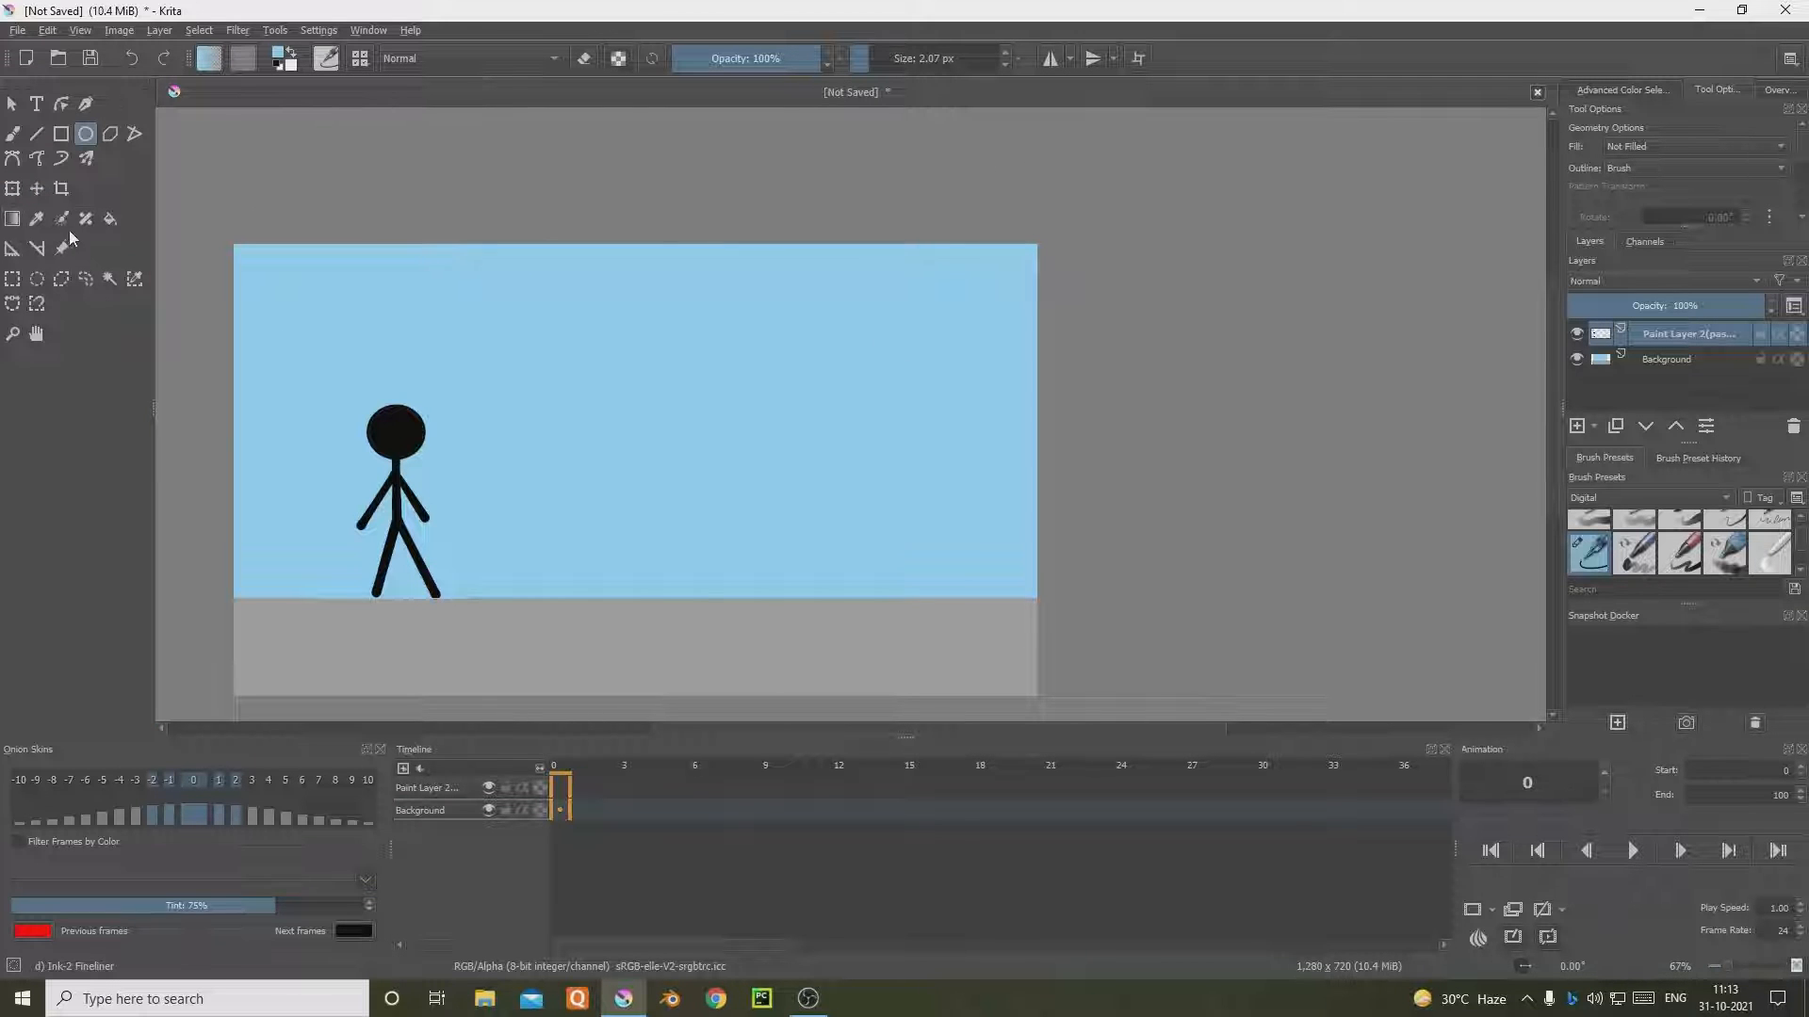
Step: Activate the Fill tool and choose bright red as the foreground color
left_click(110, 217)
right_click(905, 431)
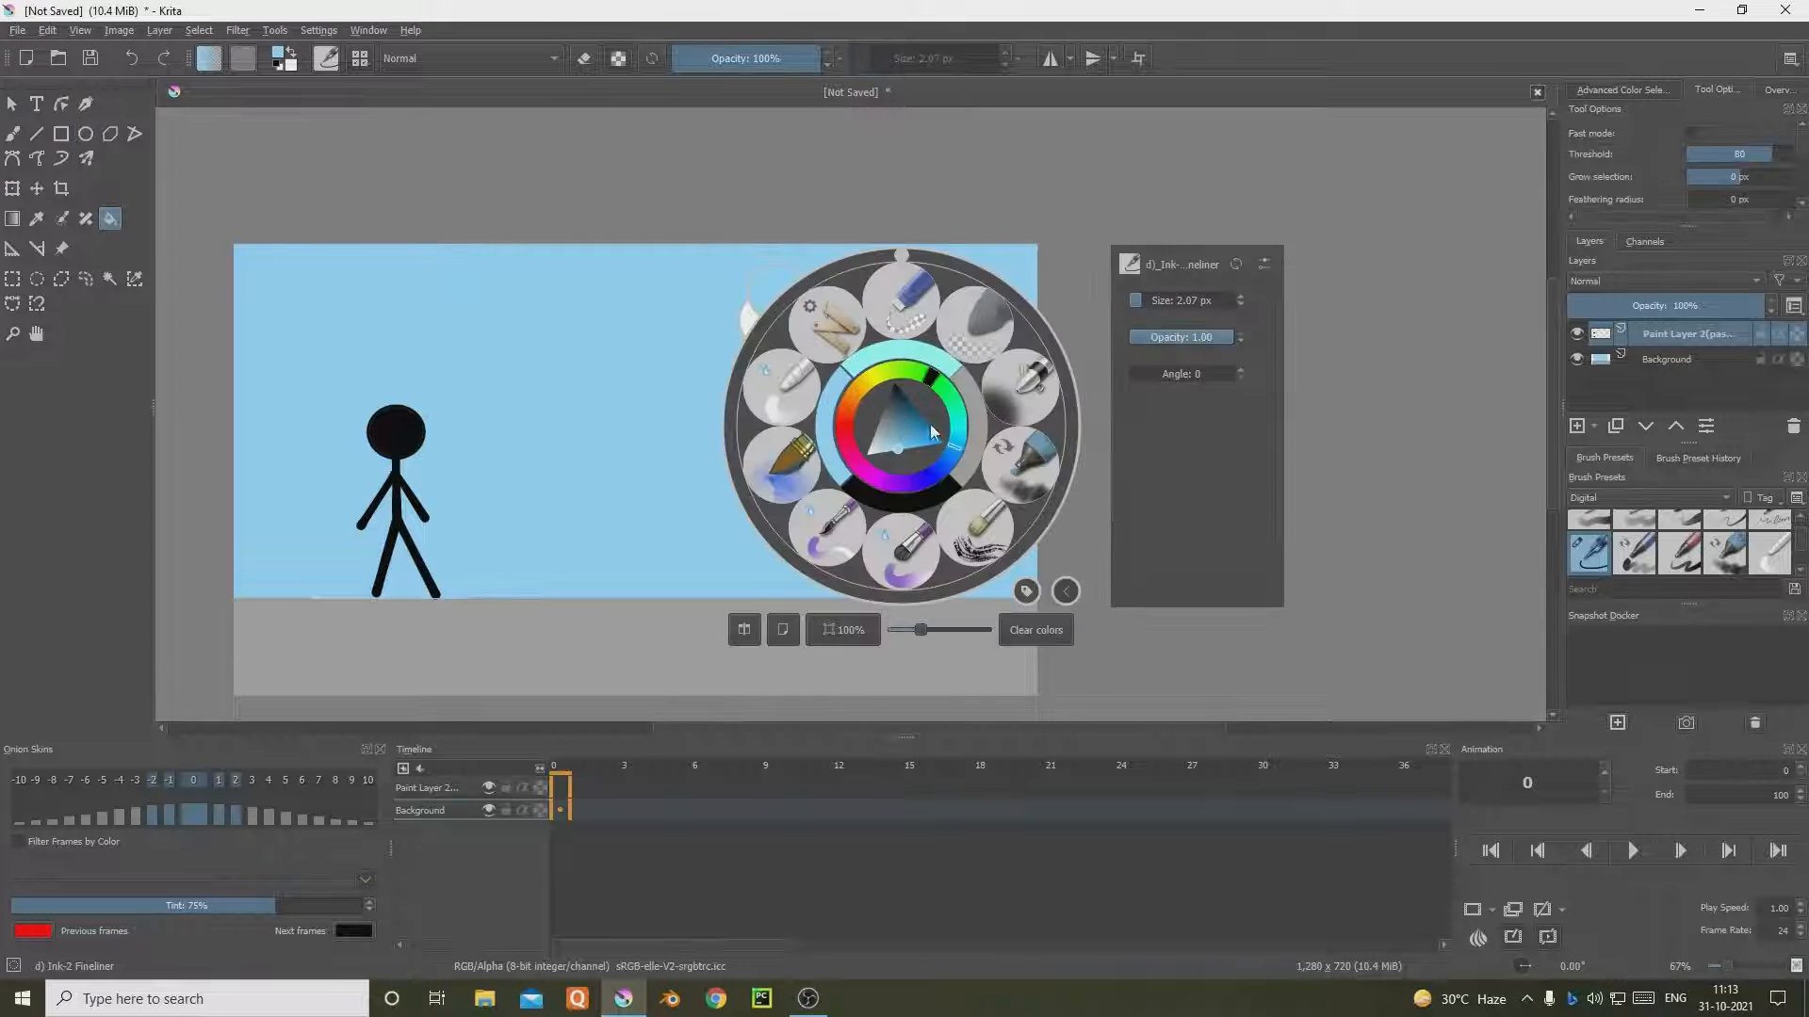
left_click(857, 410)
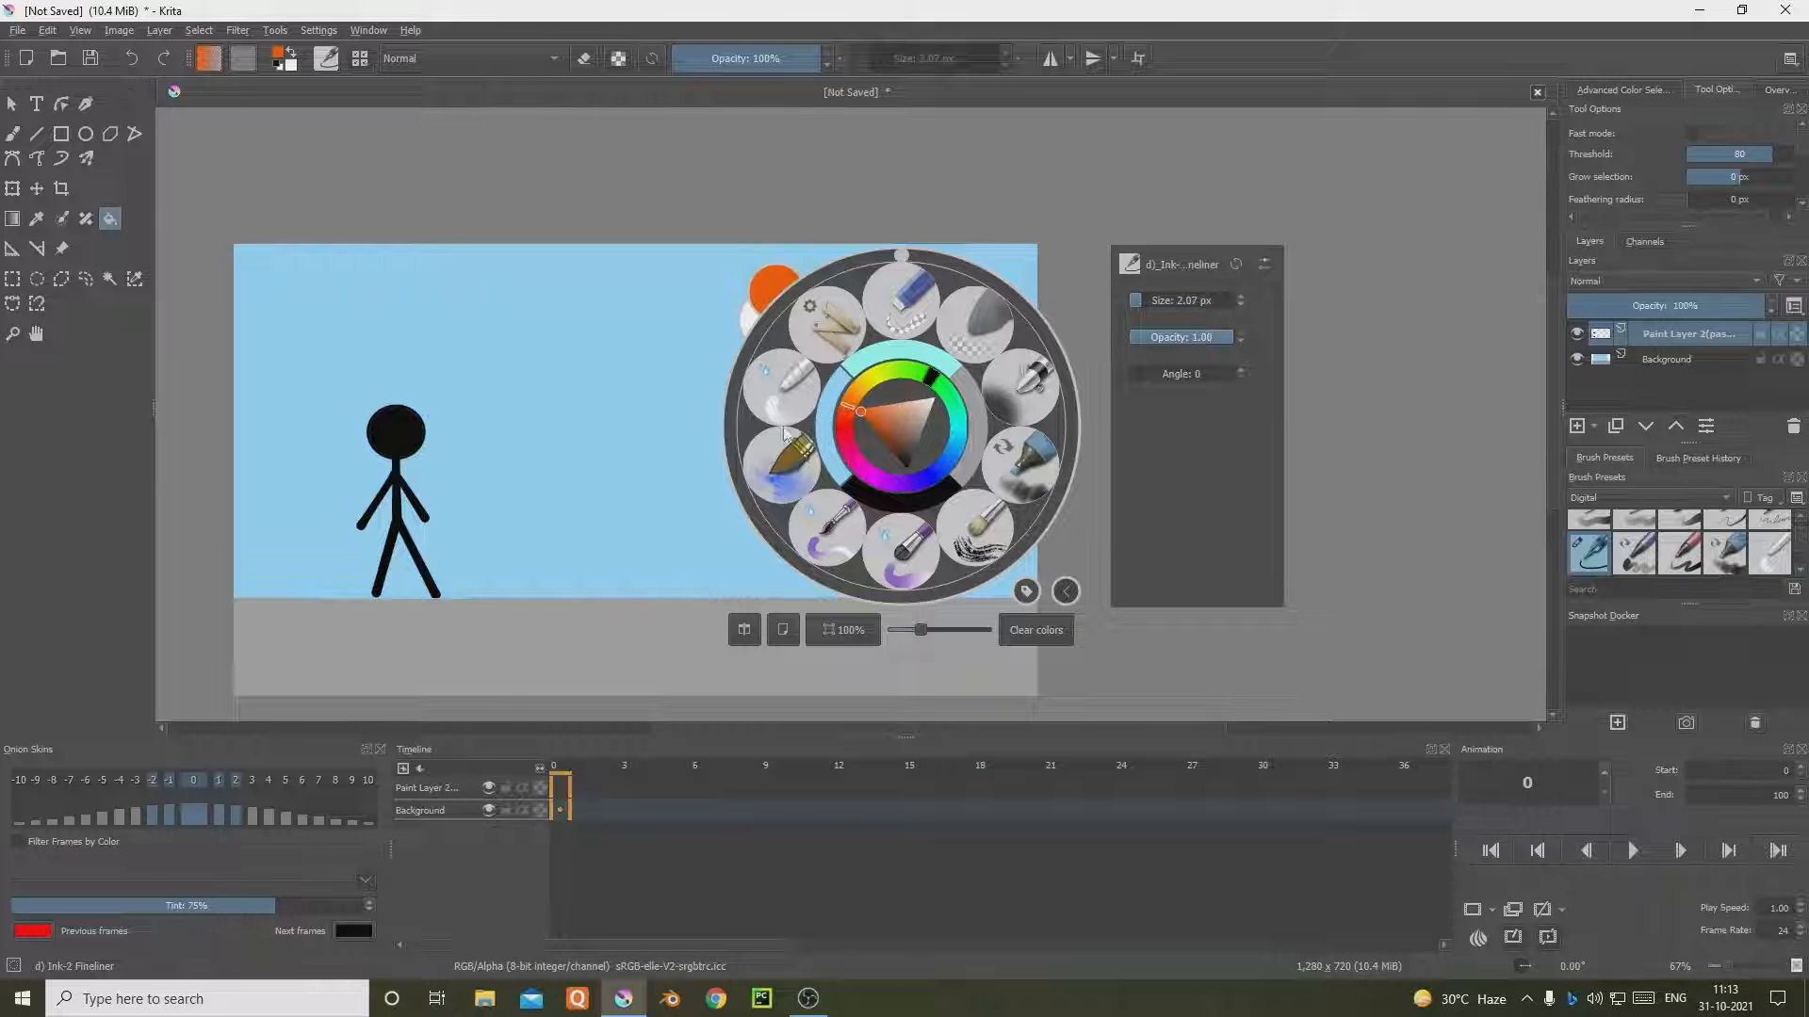
left_click(841, 427)
left_click(735, 463)
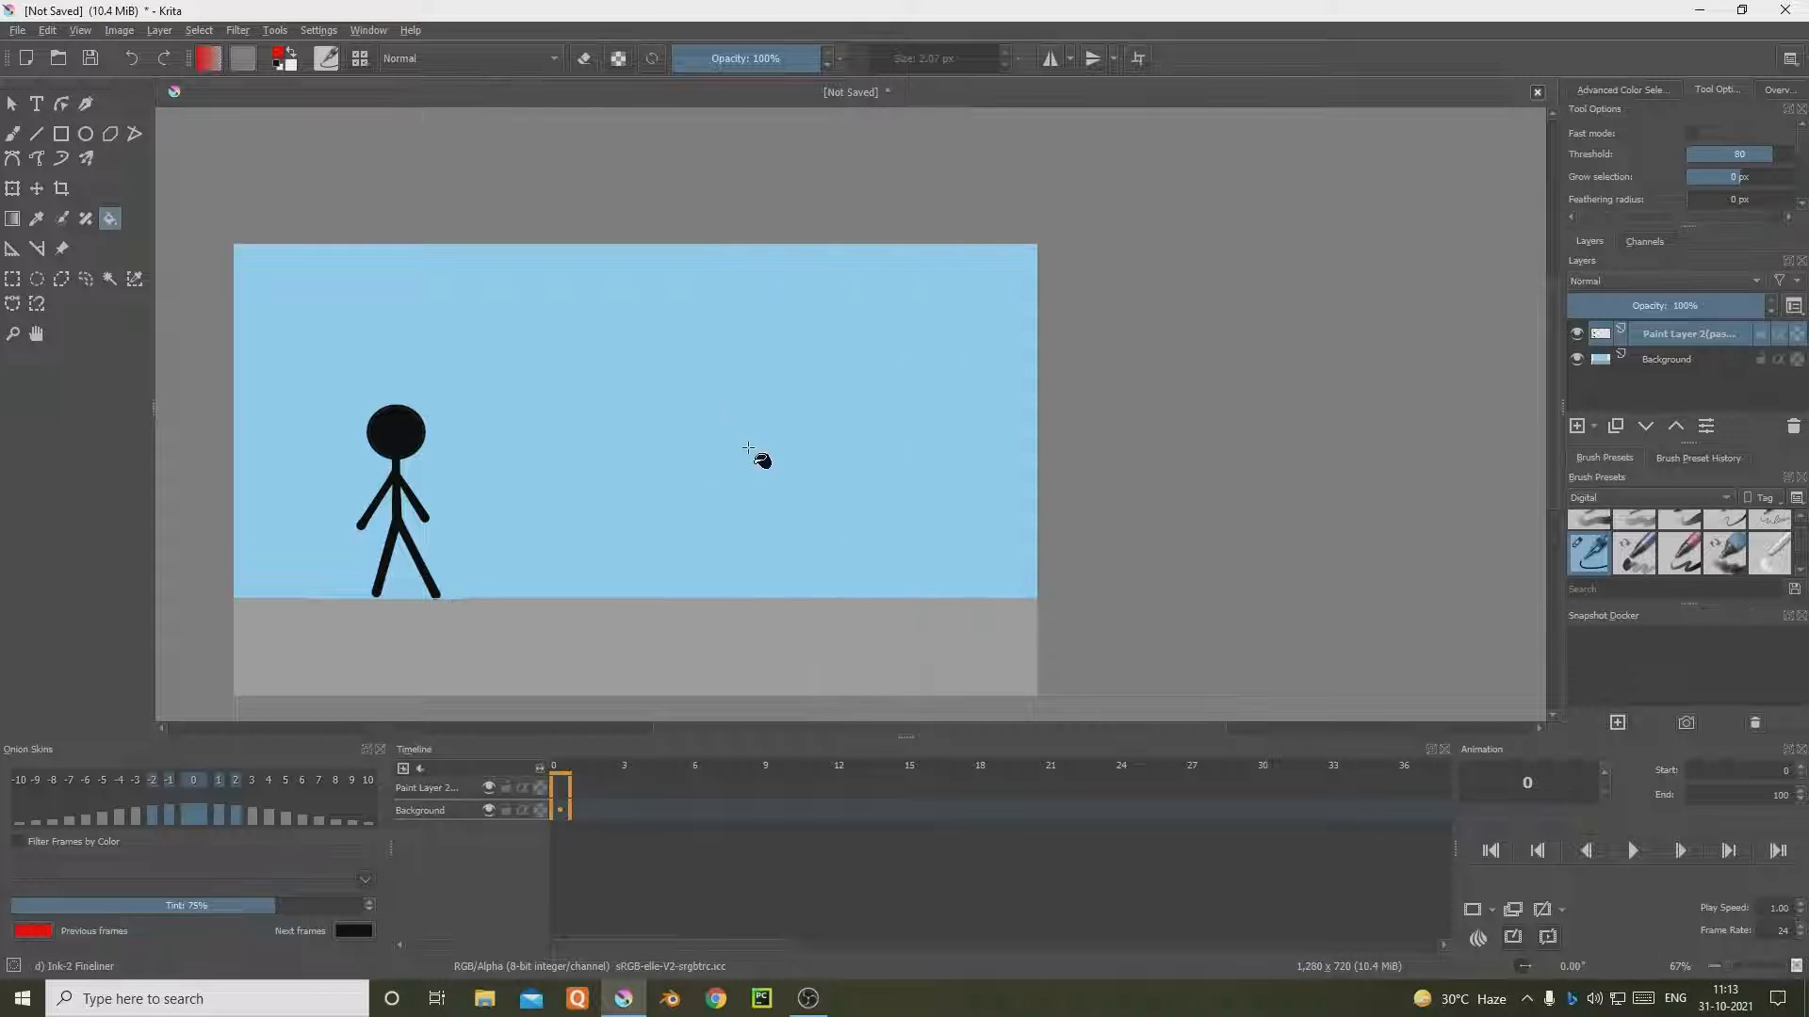
Step: Try to fill the inside of the light blue ellipse with red and undo each fill
scroll(982, 429, "up", 3)
left_click(998, 376)
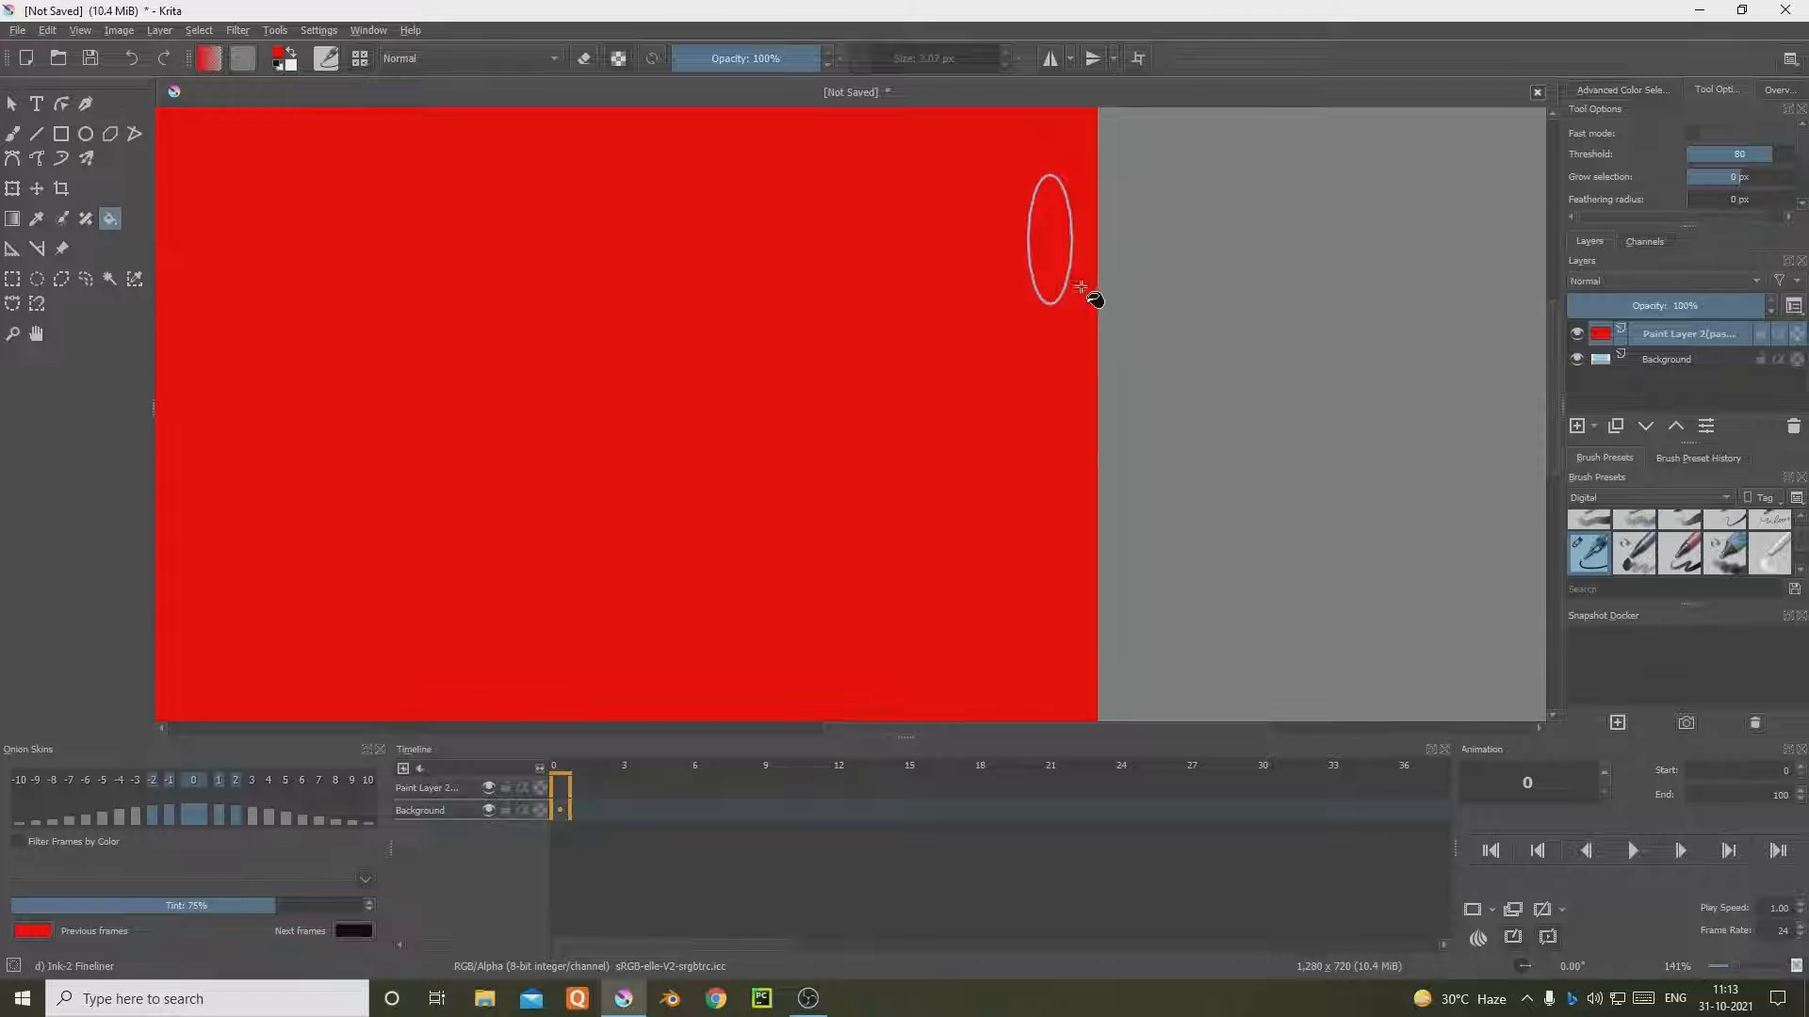
key("ctrl+z")
left_click(1046, 237)
key("ctrl+z")
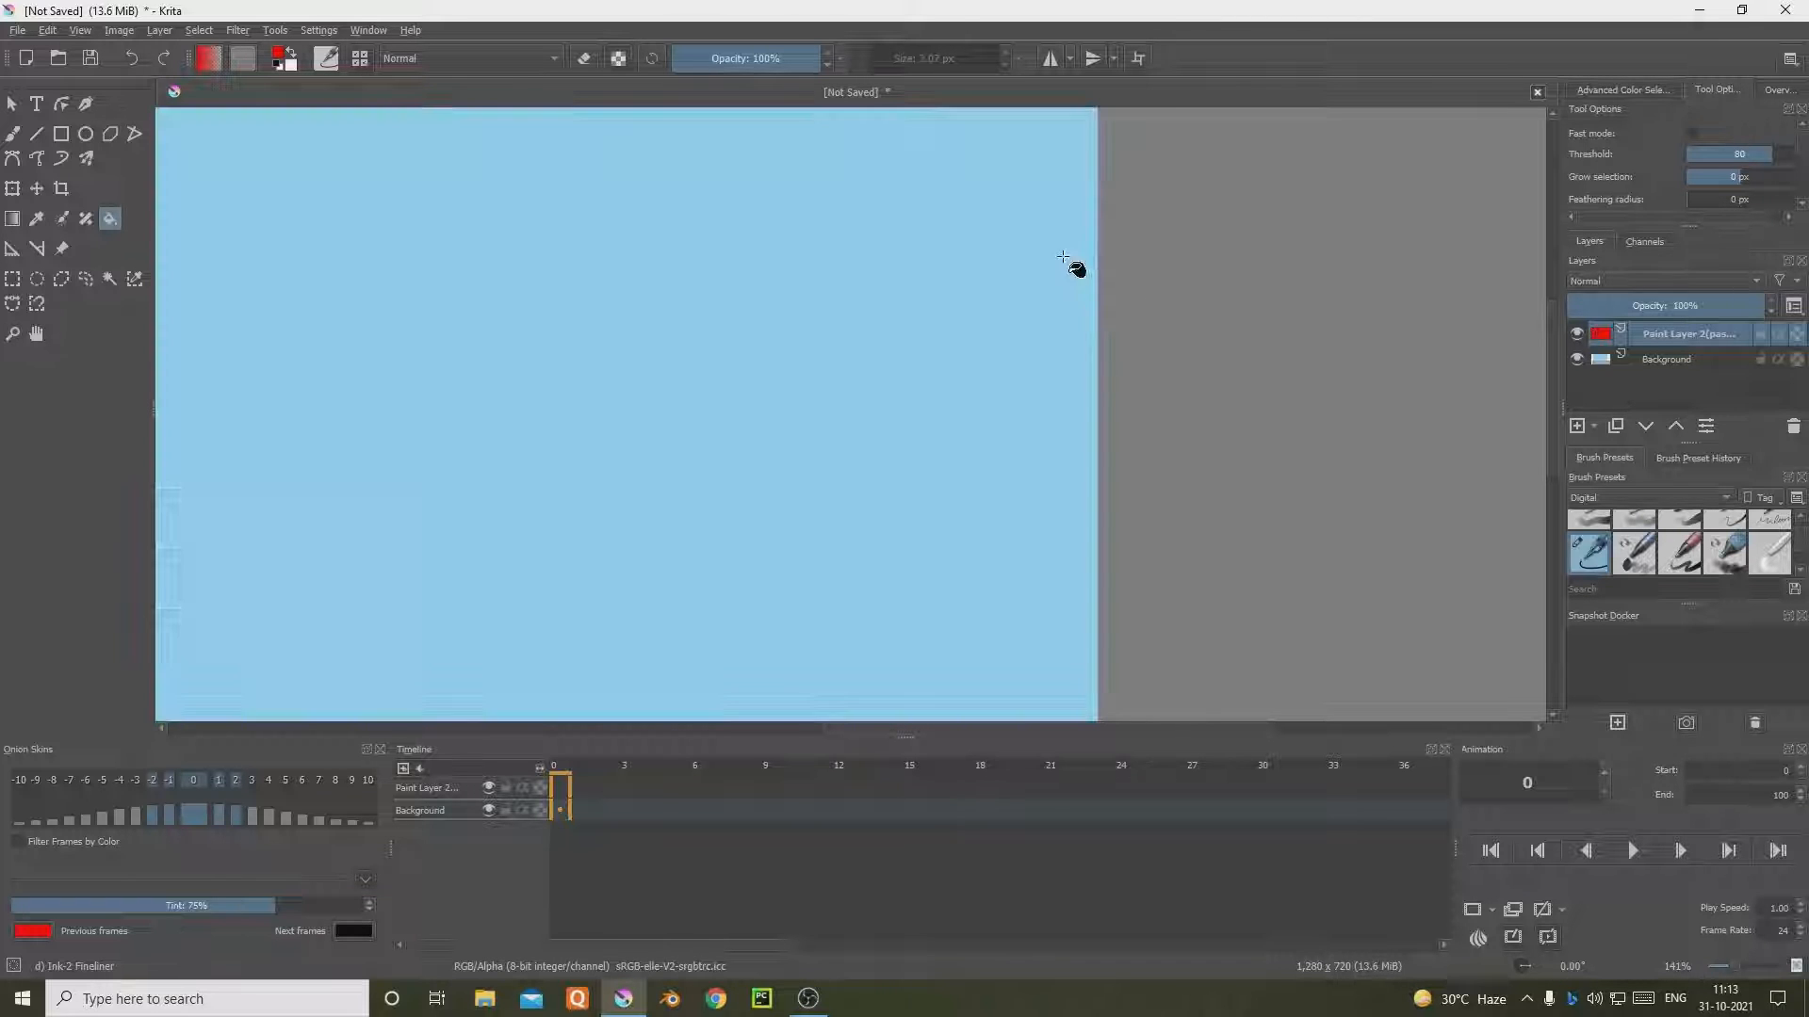
scroll(1077, 266, "up", 3)
left_click(975, 315)
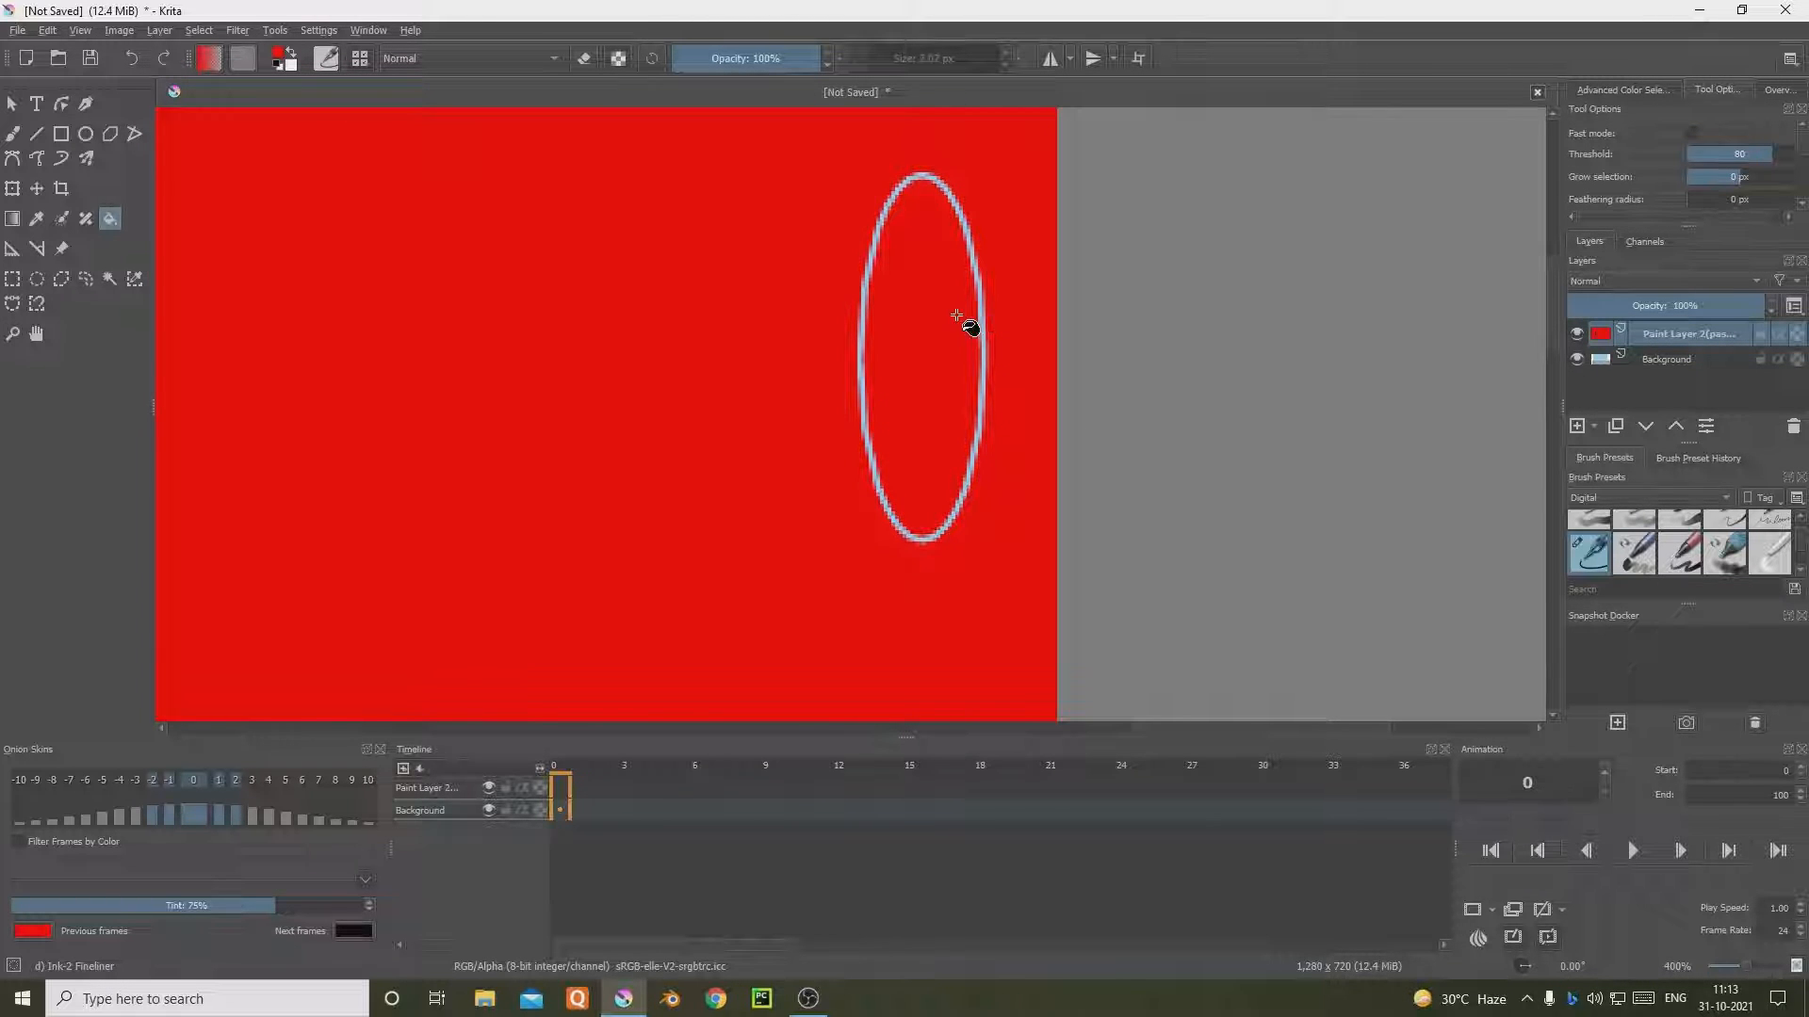
key("ctrl+z")
left_click(957, 327)
key("ctrl+z")
scroll(848, 298, "down", 2)
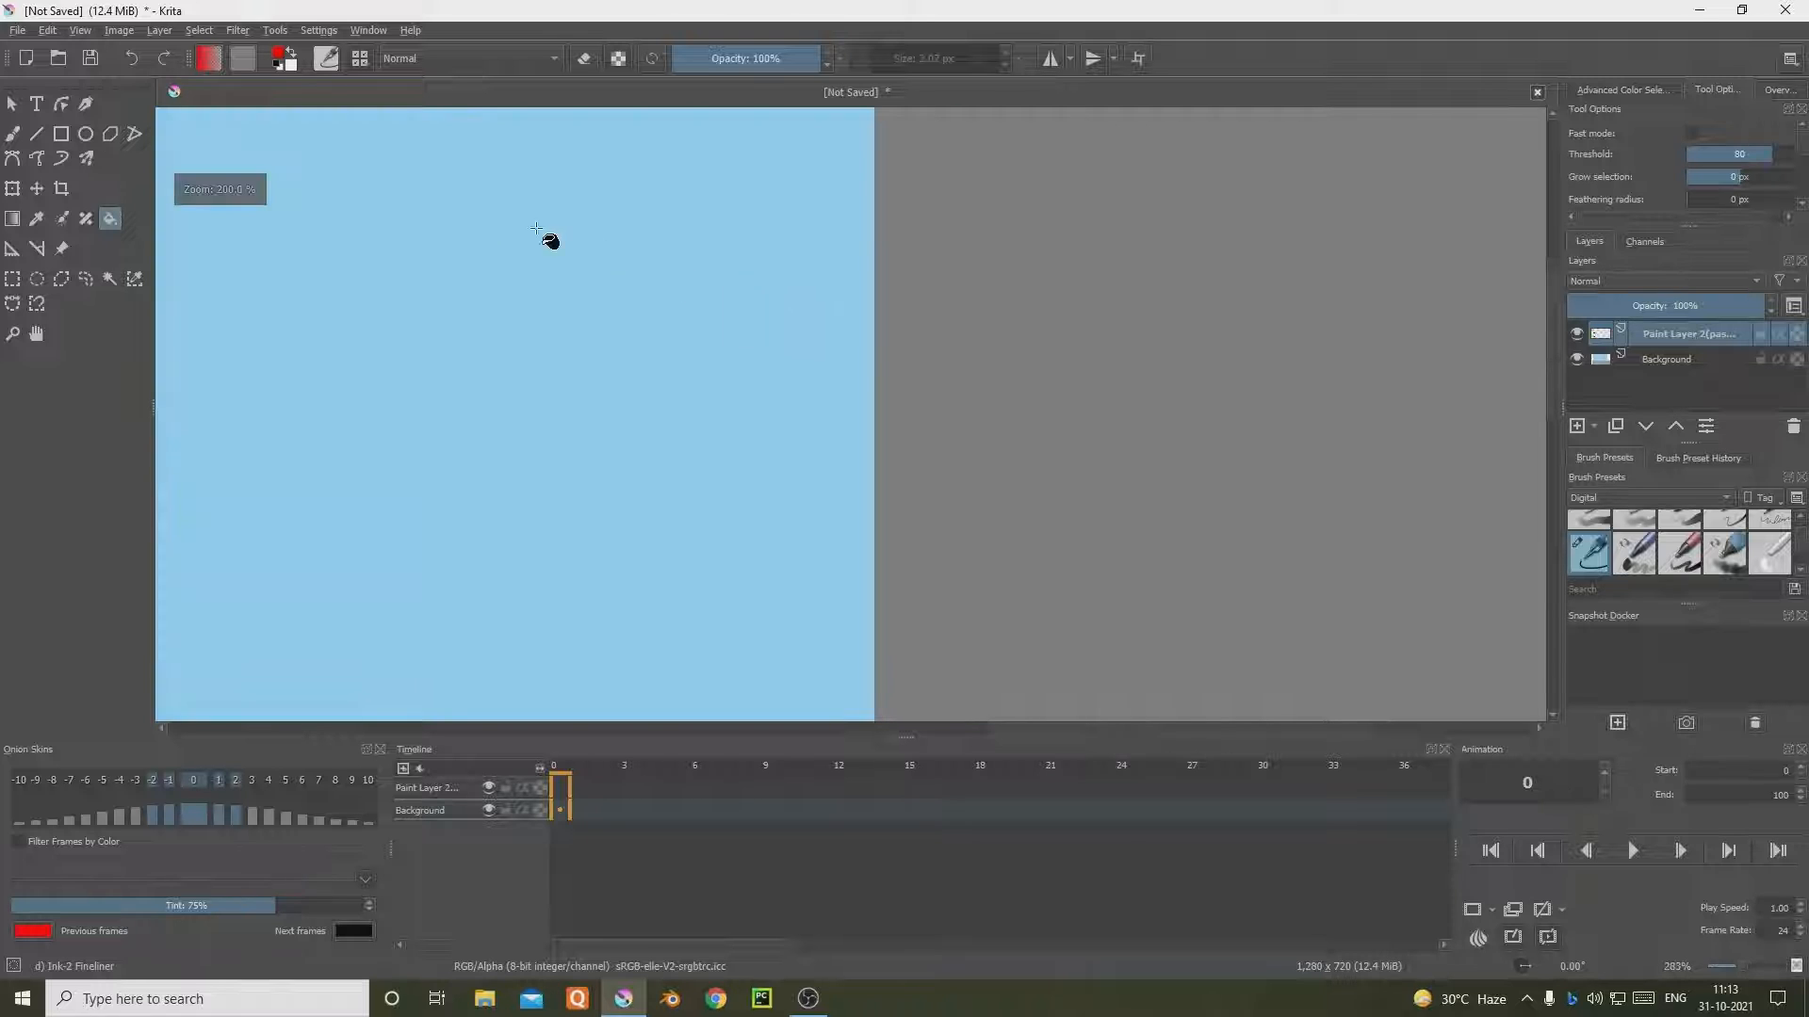
Step: Discard the light blue ellipse and draw an unfilled red ellipse near the right edge of the sky
key("Insert")
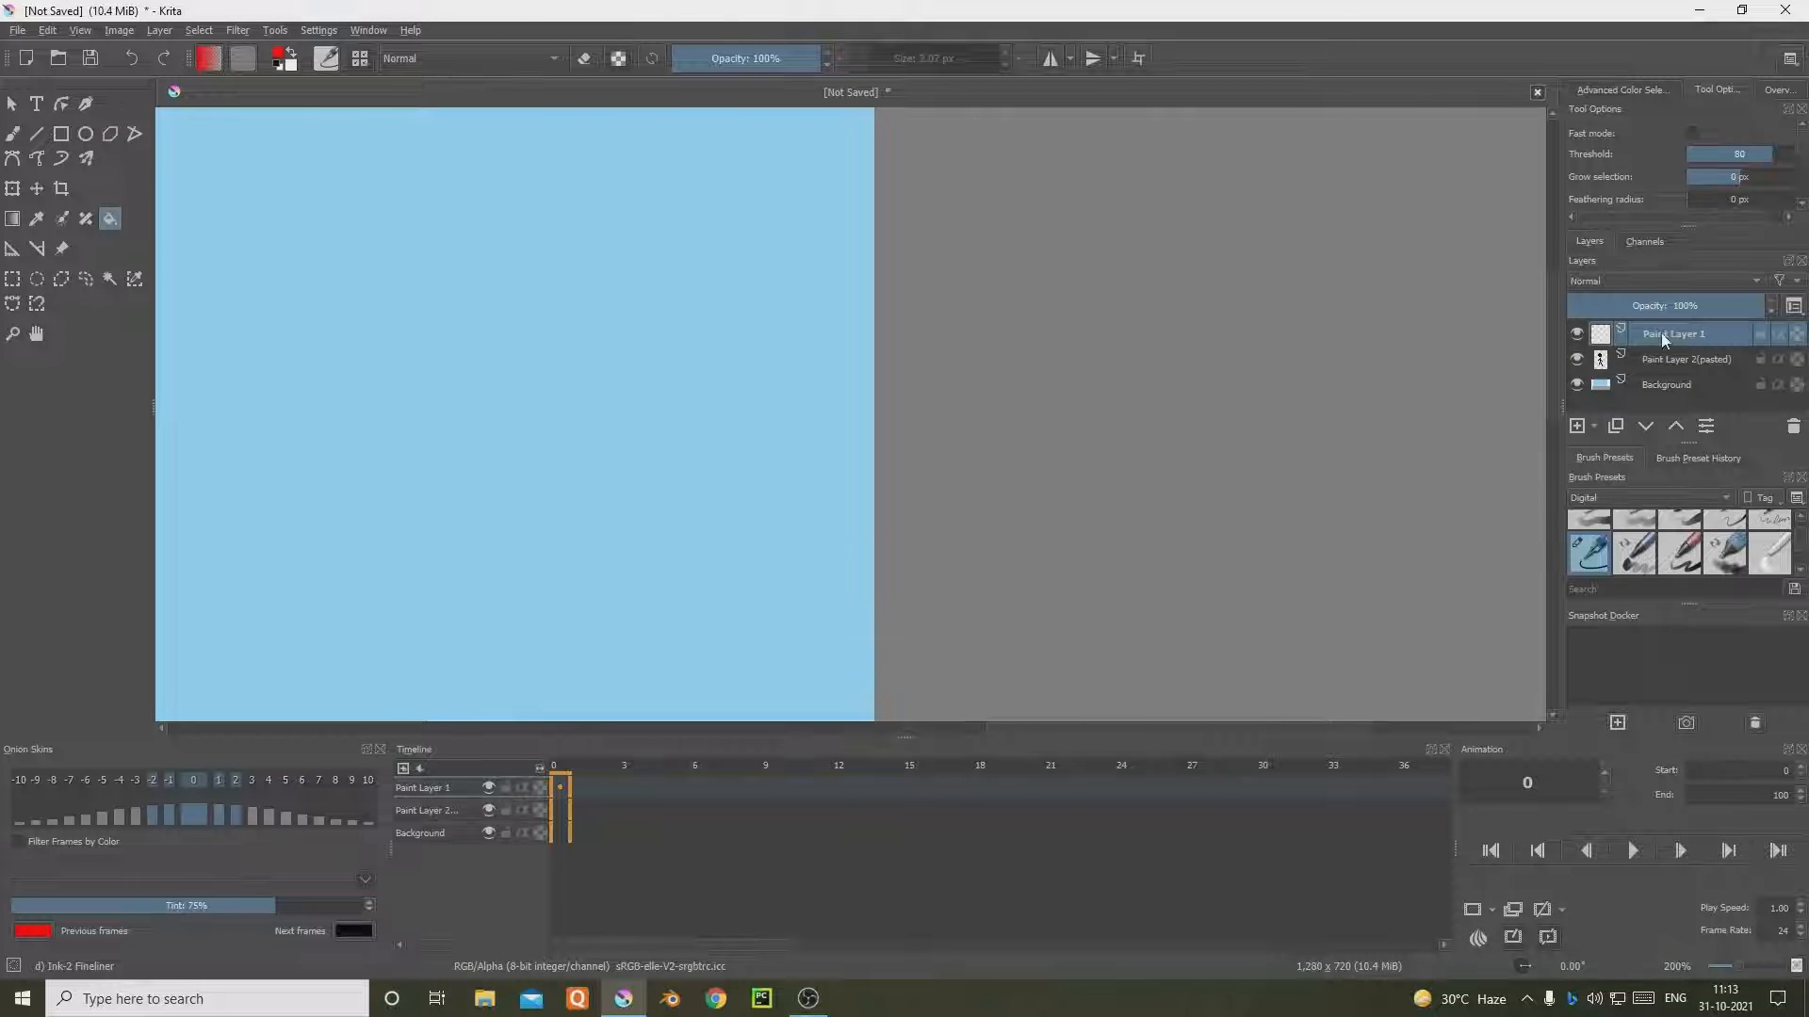
key("ctrl+z")
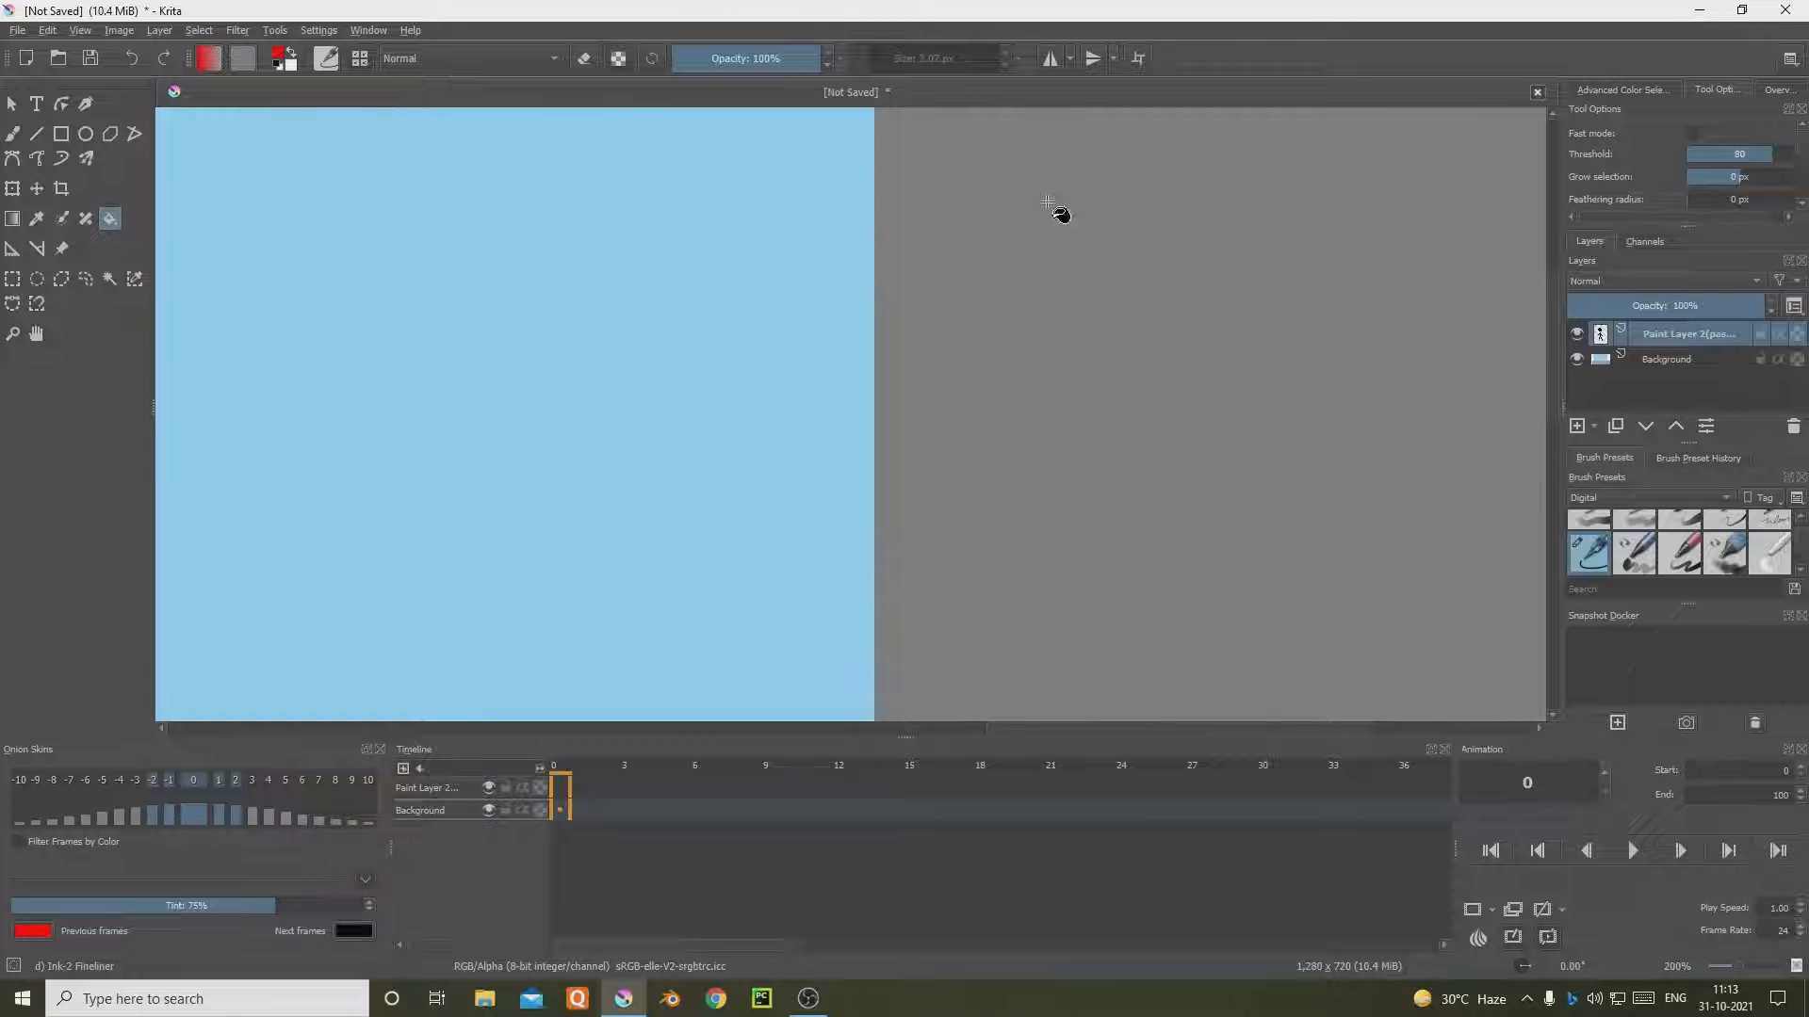
left_click(85, 133)
left_click_drag(720, 257, 849, 444)
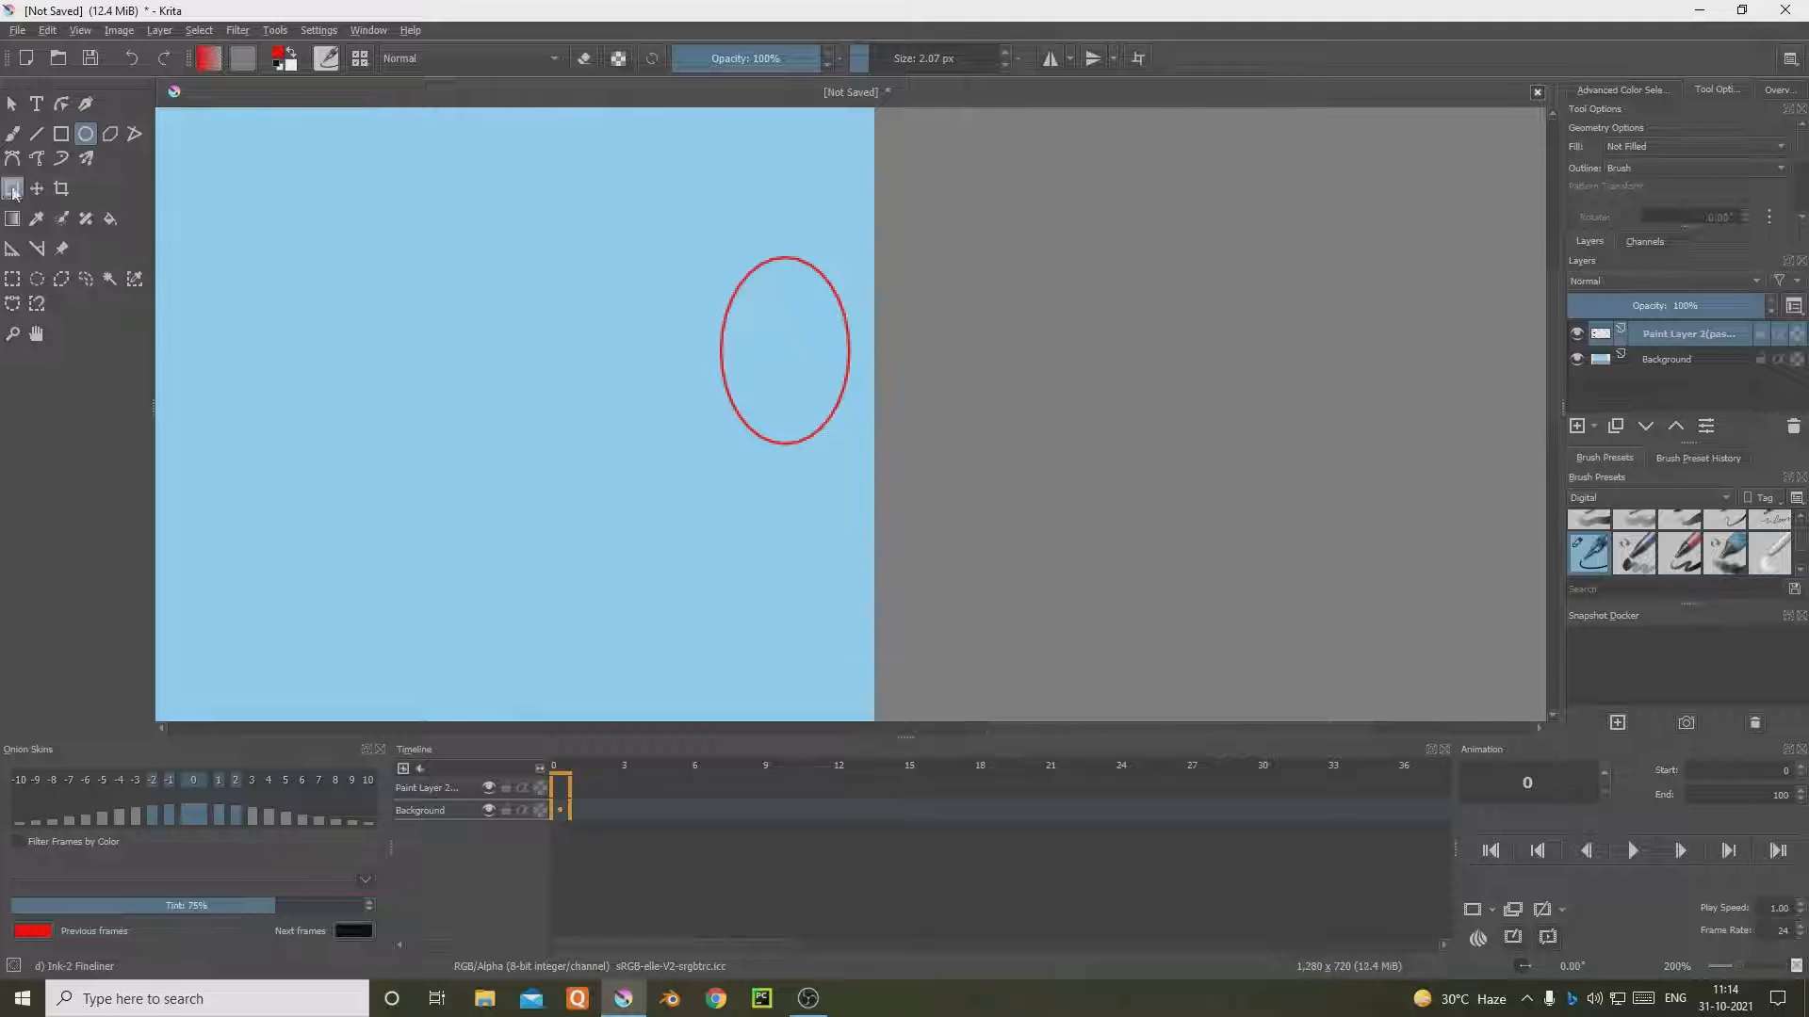
Step: Try to fill the red ellipse with red using the Fill tool and undo the fill
key("f")
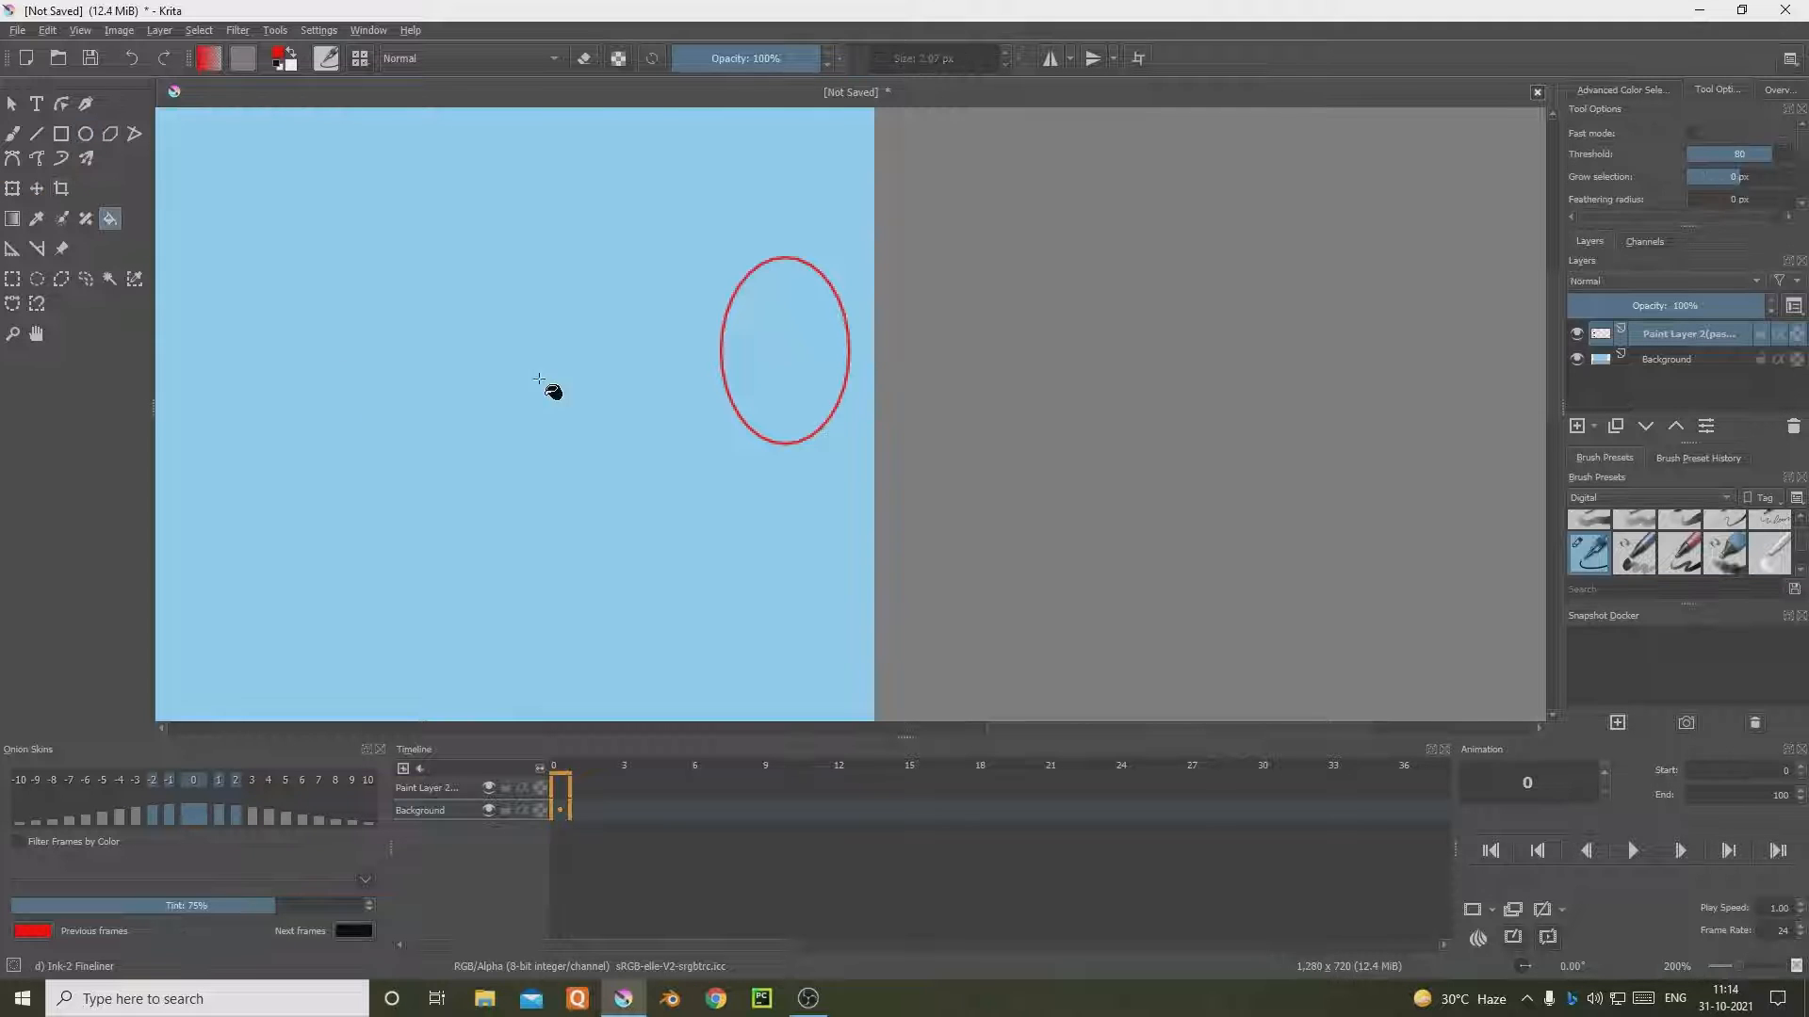
left_click(794, 341)
scroll(804, 349, "down", 1)
key("ctrl+z")
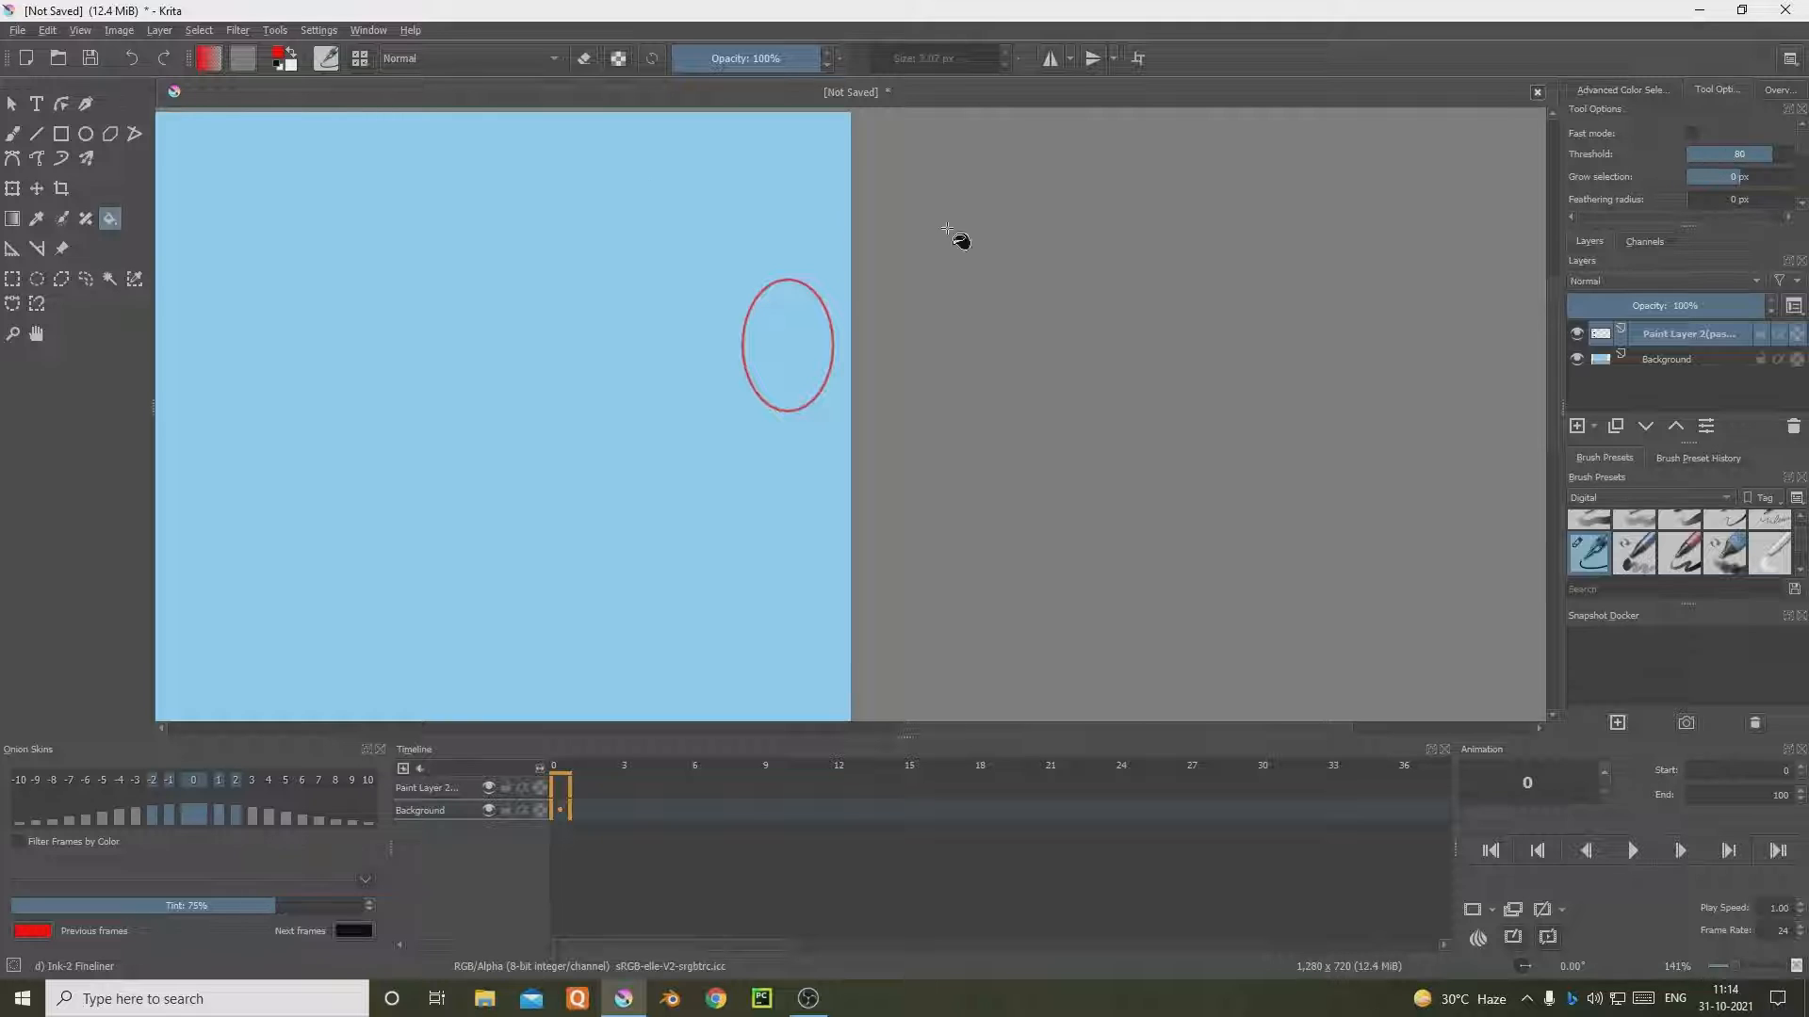
Step: Try to paint inside the red ellipse using the Freehand Brush at a size of 25.16 px
left_click(13, 135)
scroll(755, 315, "up", 3)
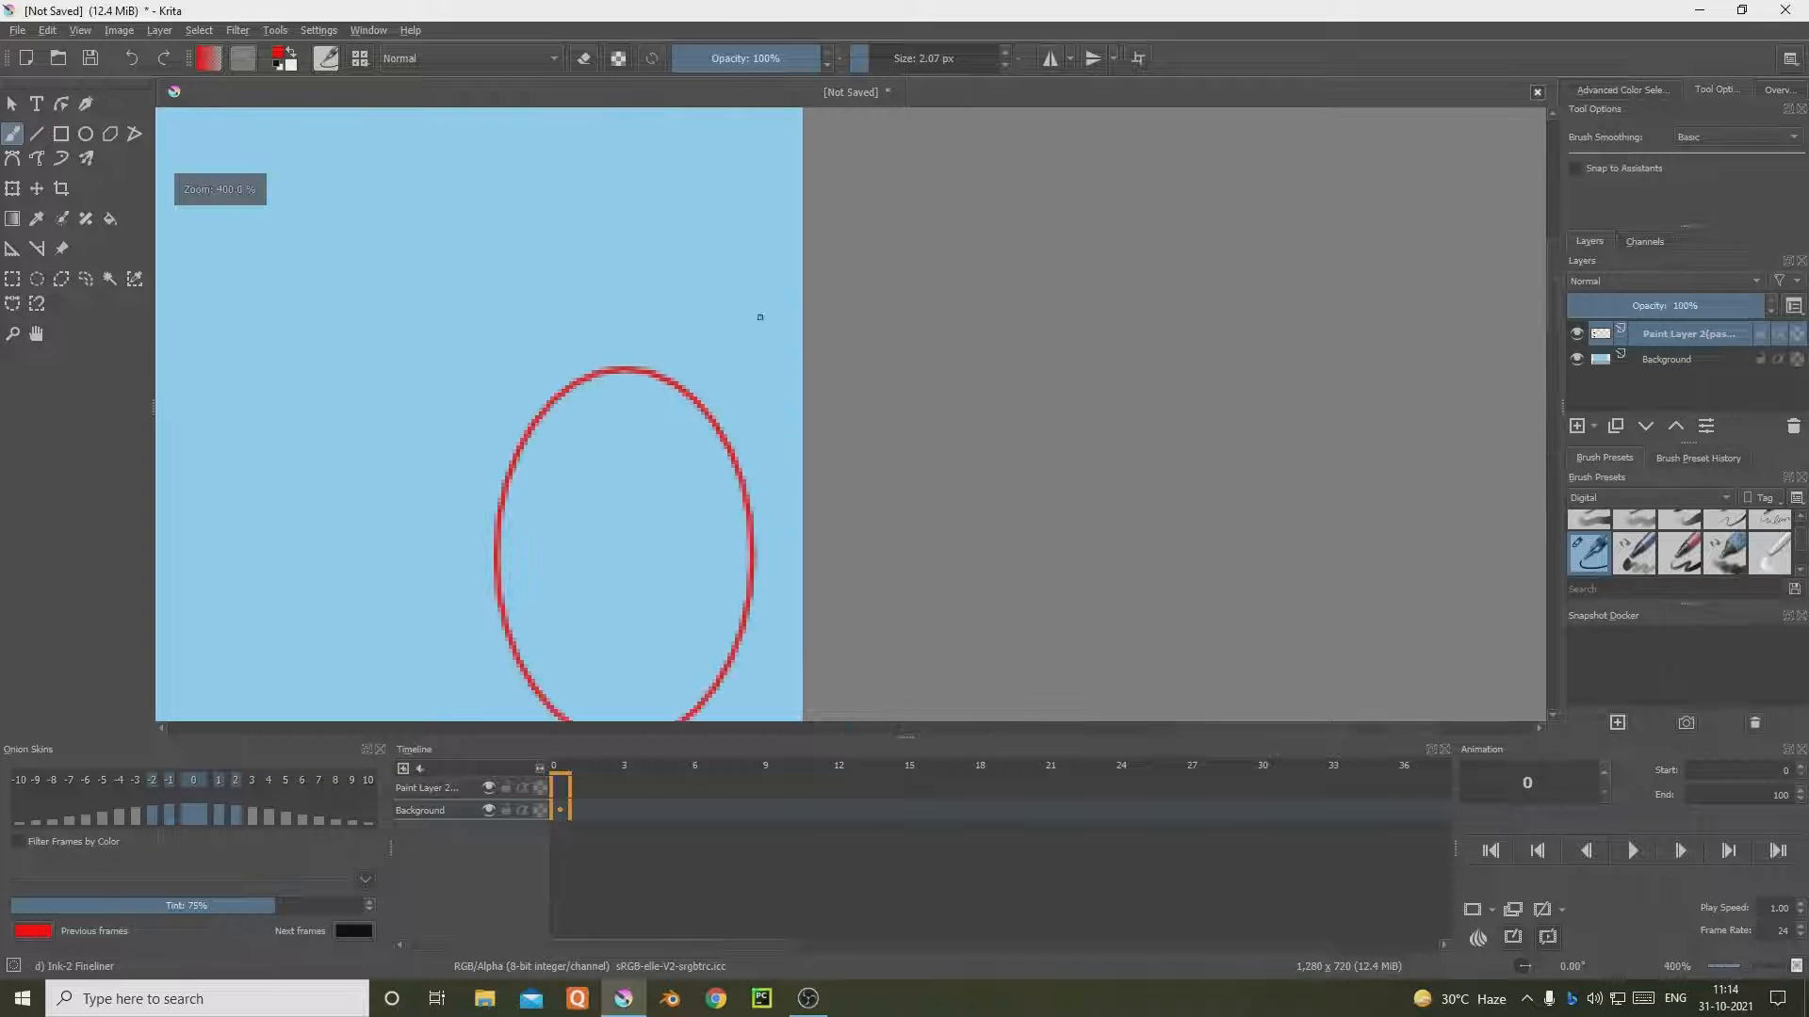
left_click(890, 59)
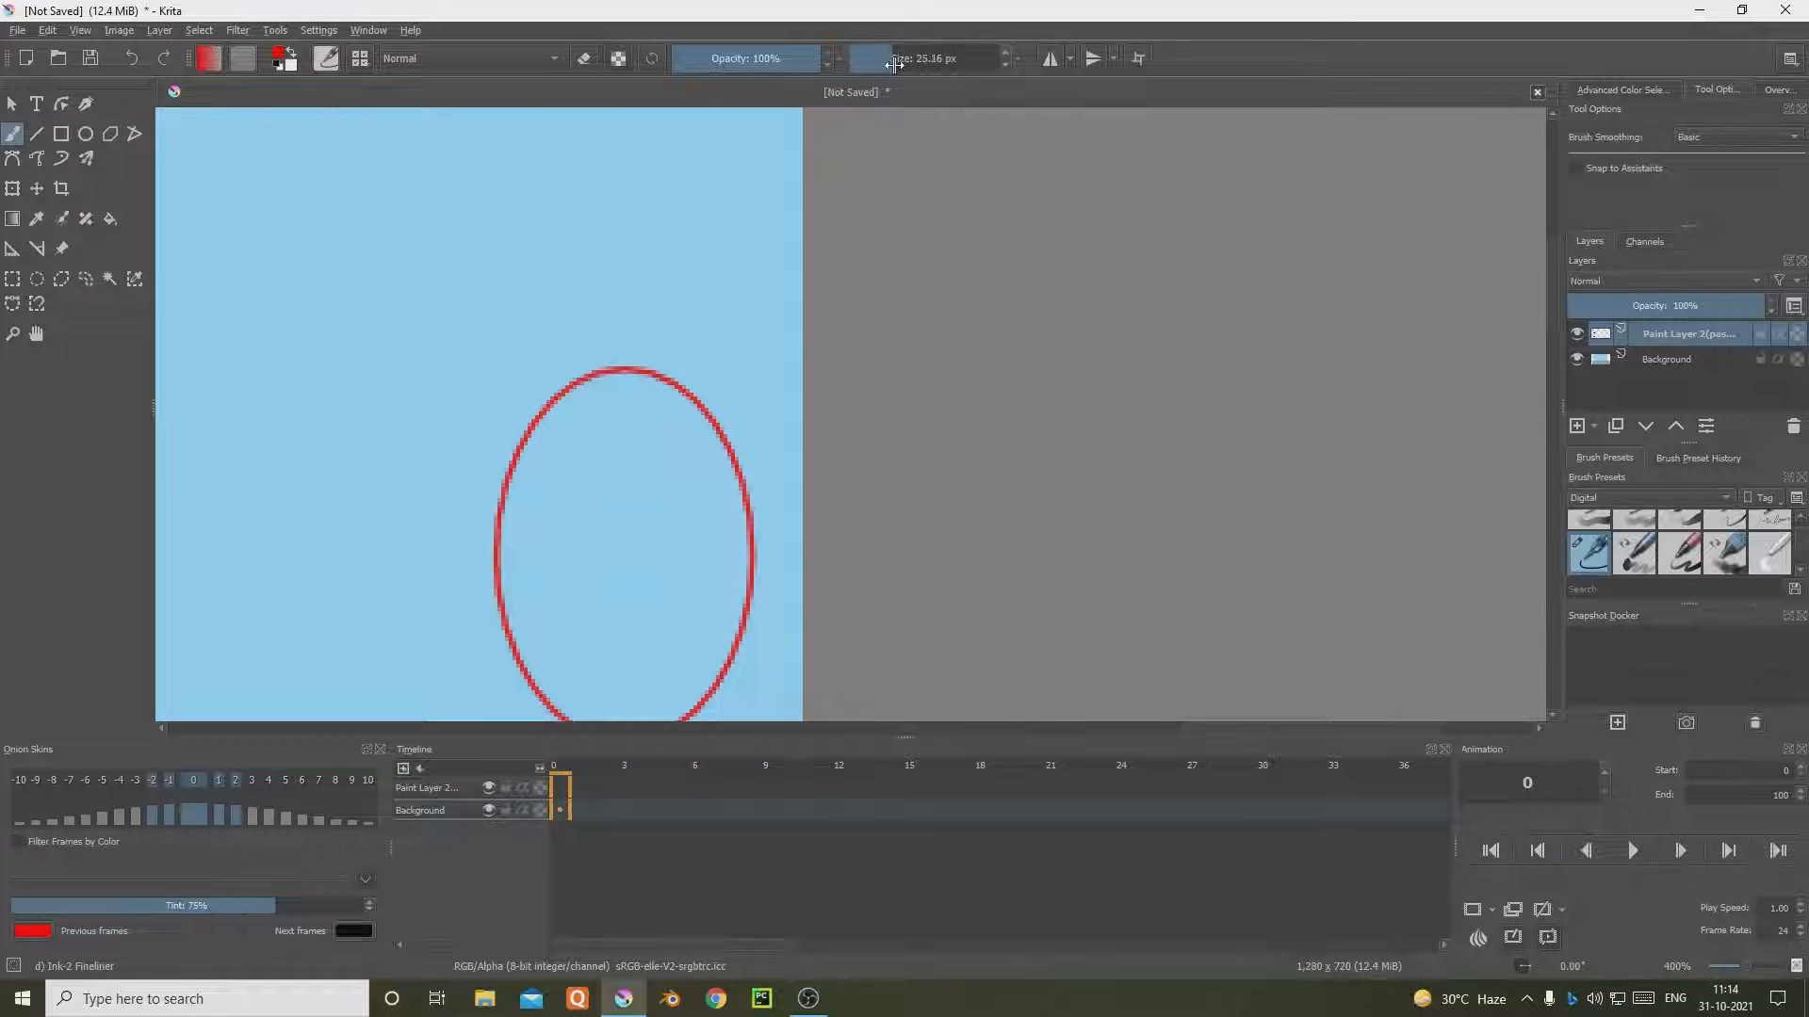
mouse_move(591, 499)
left_mouse_down()
mouse_move(601, 647)
mouse_move(600, 546)
mouse_move(651, 592)
mouse_move(661, 507)
mouse_move(562, 489)
mouse_move(613, 670)
mouse_move(596, 482)
mouse_move(574, 498)
mouse_move(607, 465)
left_mouse_up()
key("ctrl+z")
Step: Undo the unfilled red ellipse and add a new paint layer above the stick figure's layer
key("ctrl+z")
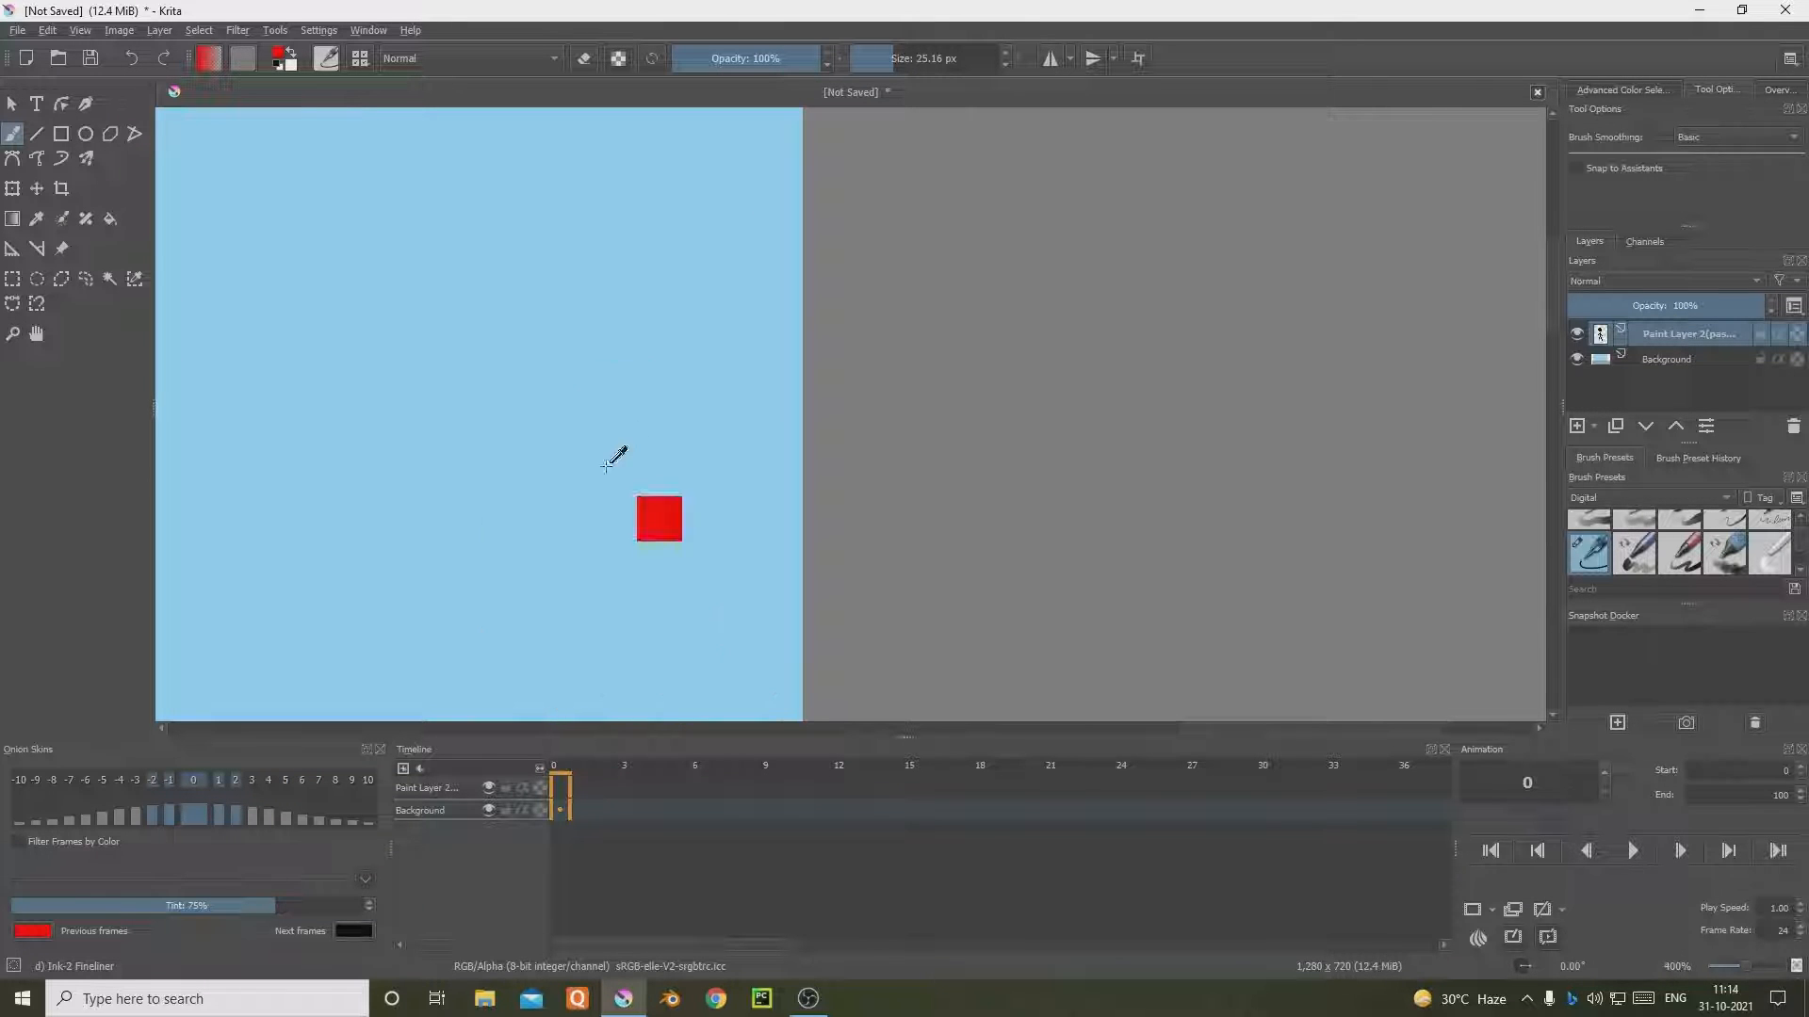
scroll(631, 454, "down", 4)
scroll(856, 384, "down", 3)
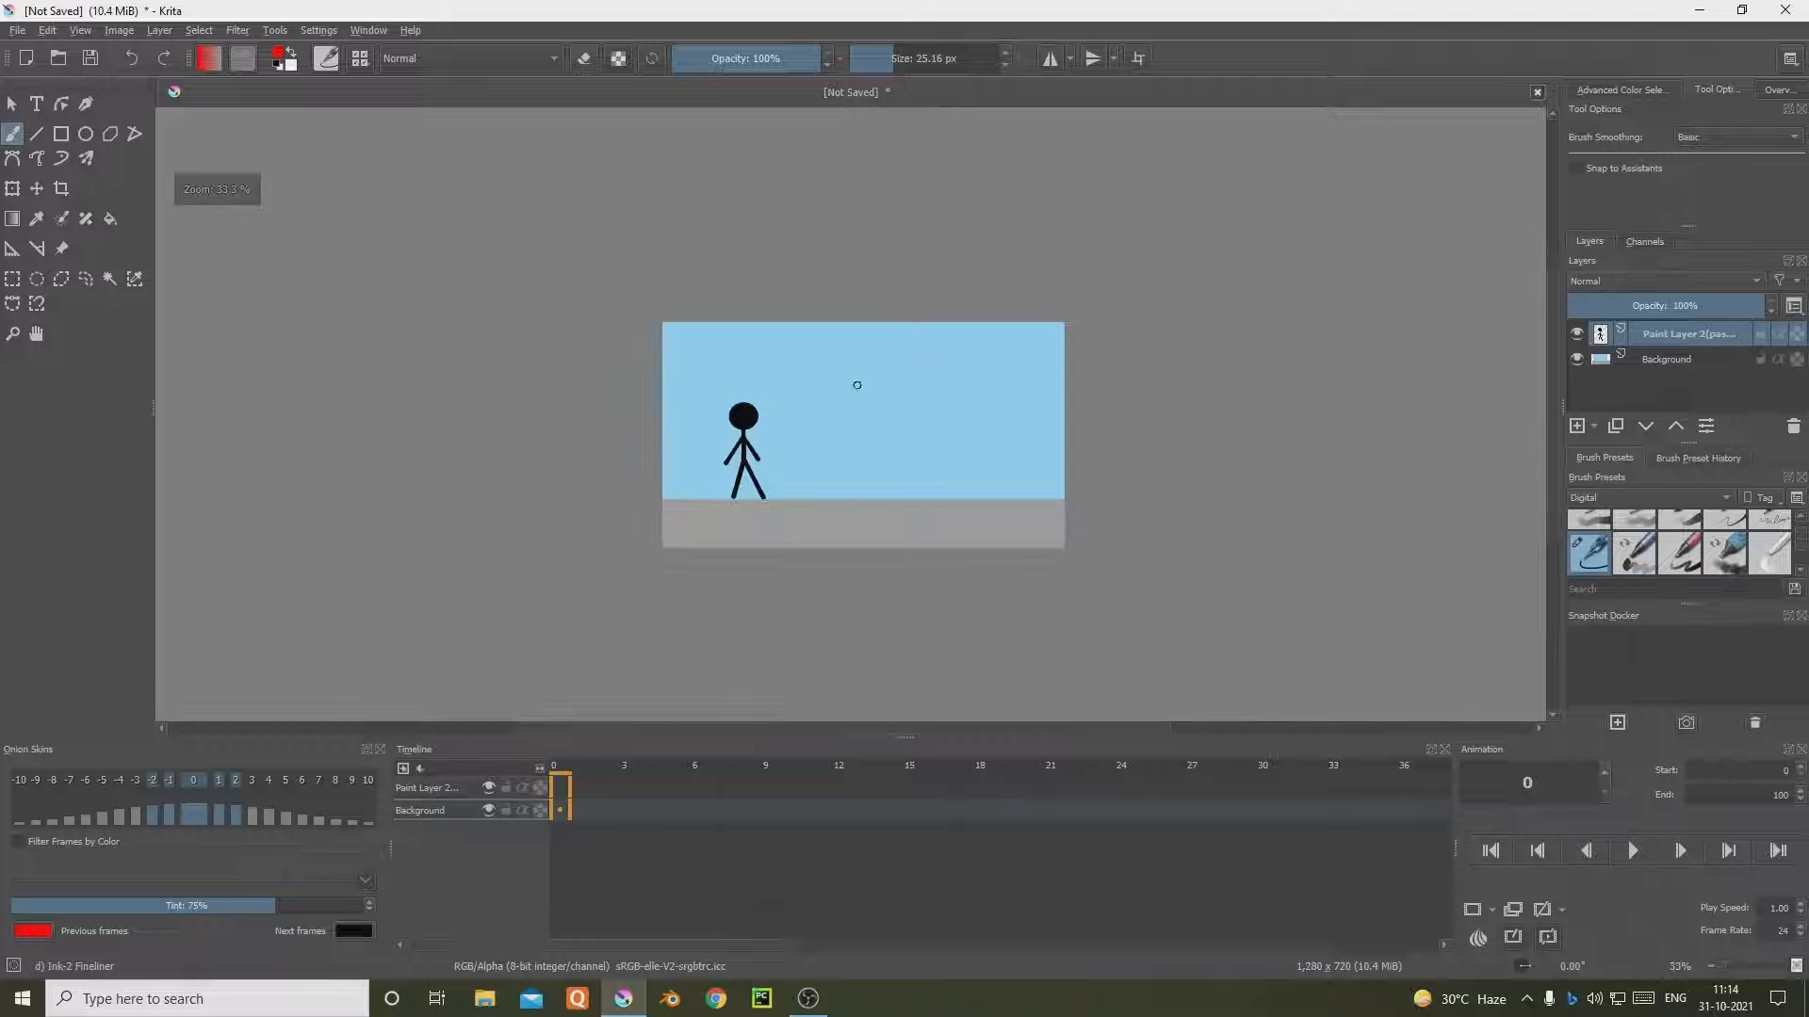
key("Insert")
Step: Draw a narrow unfilled red ellipse near the sky's right edge with a 1.78 px brush, discarding a wider first attempt
scroll(562, 521, "up", 3)
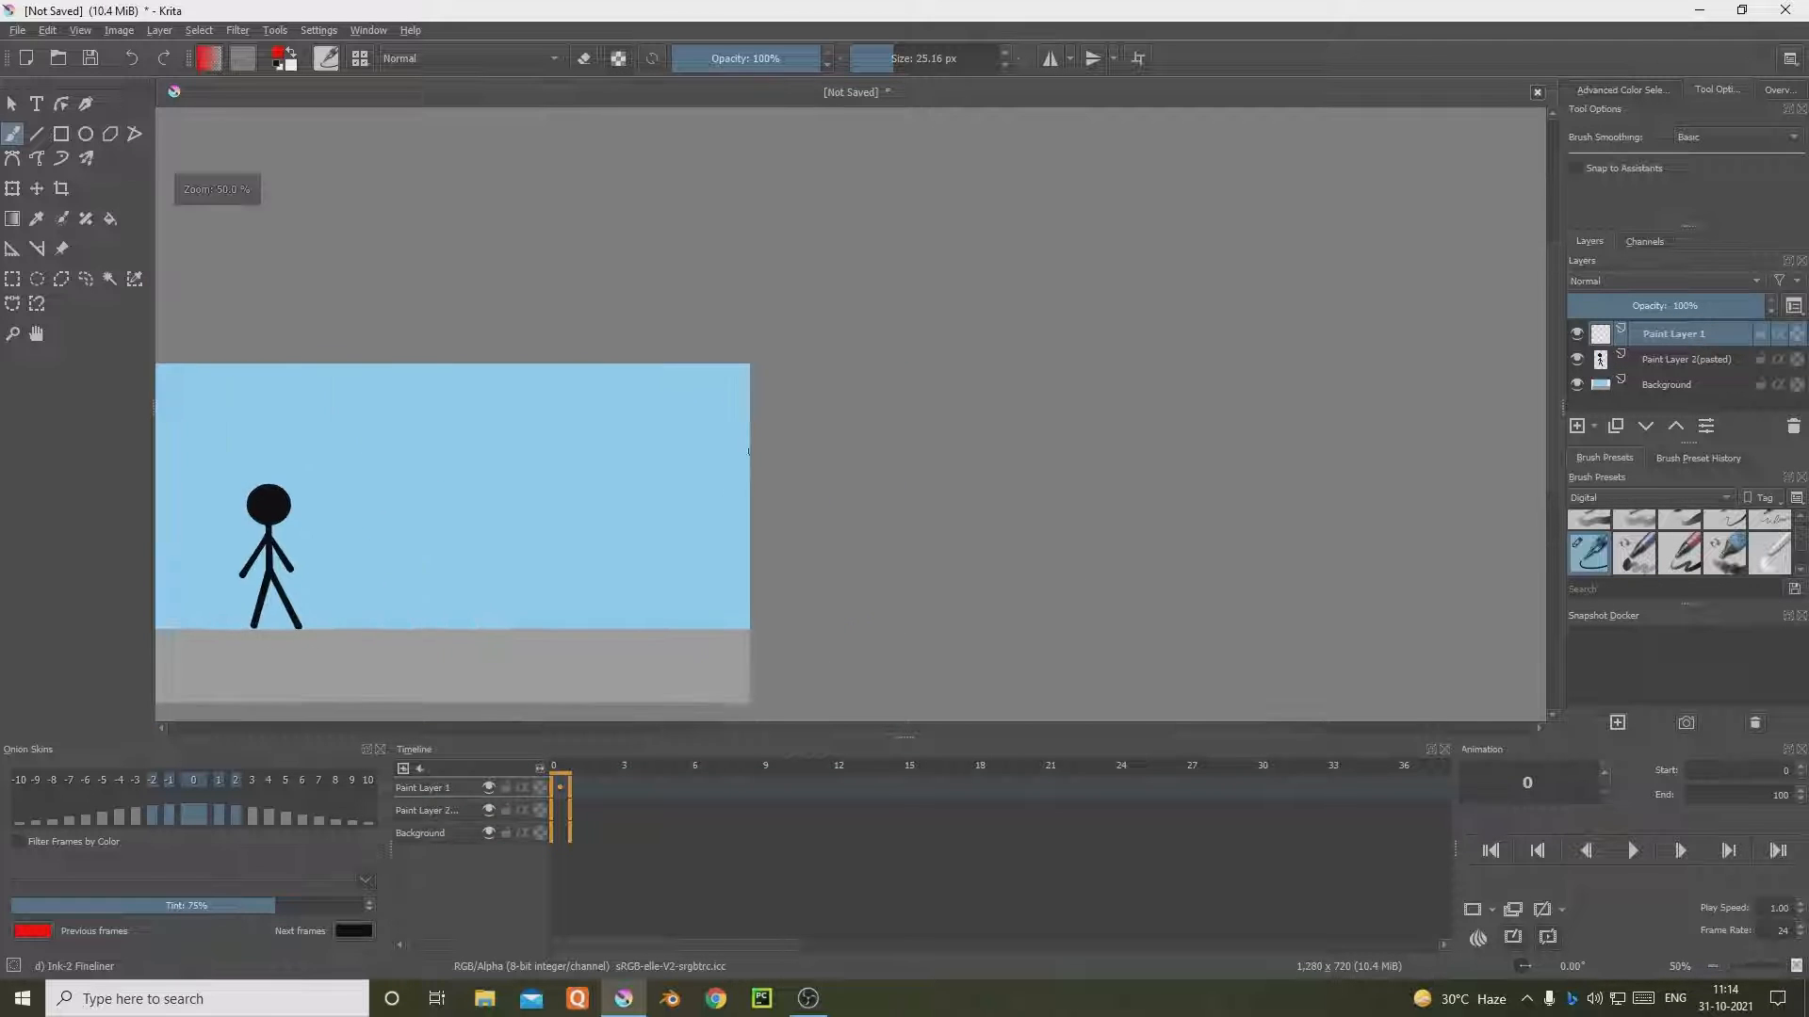
left_click_drag(563, 521, 559, 433)
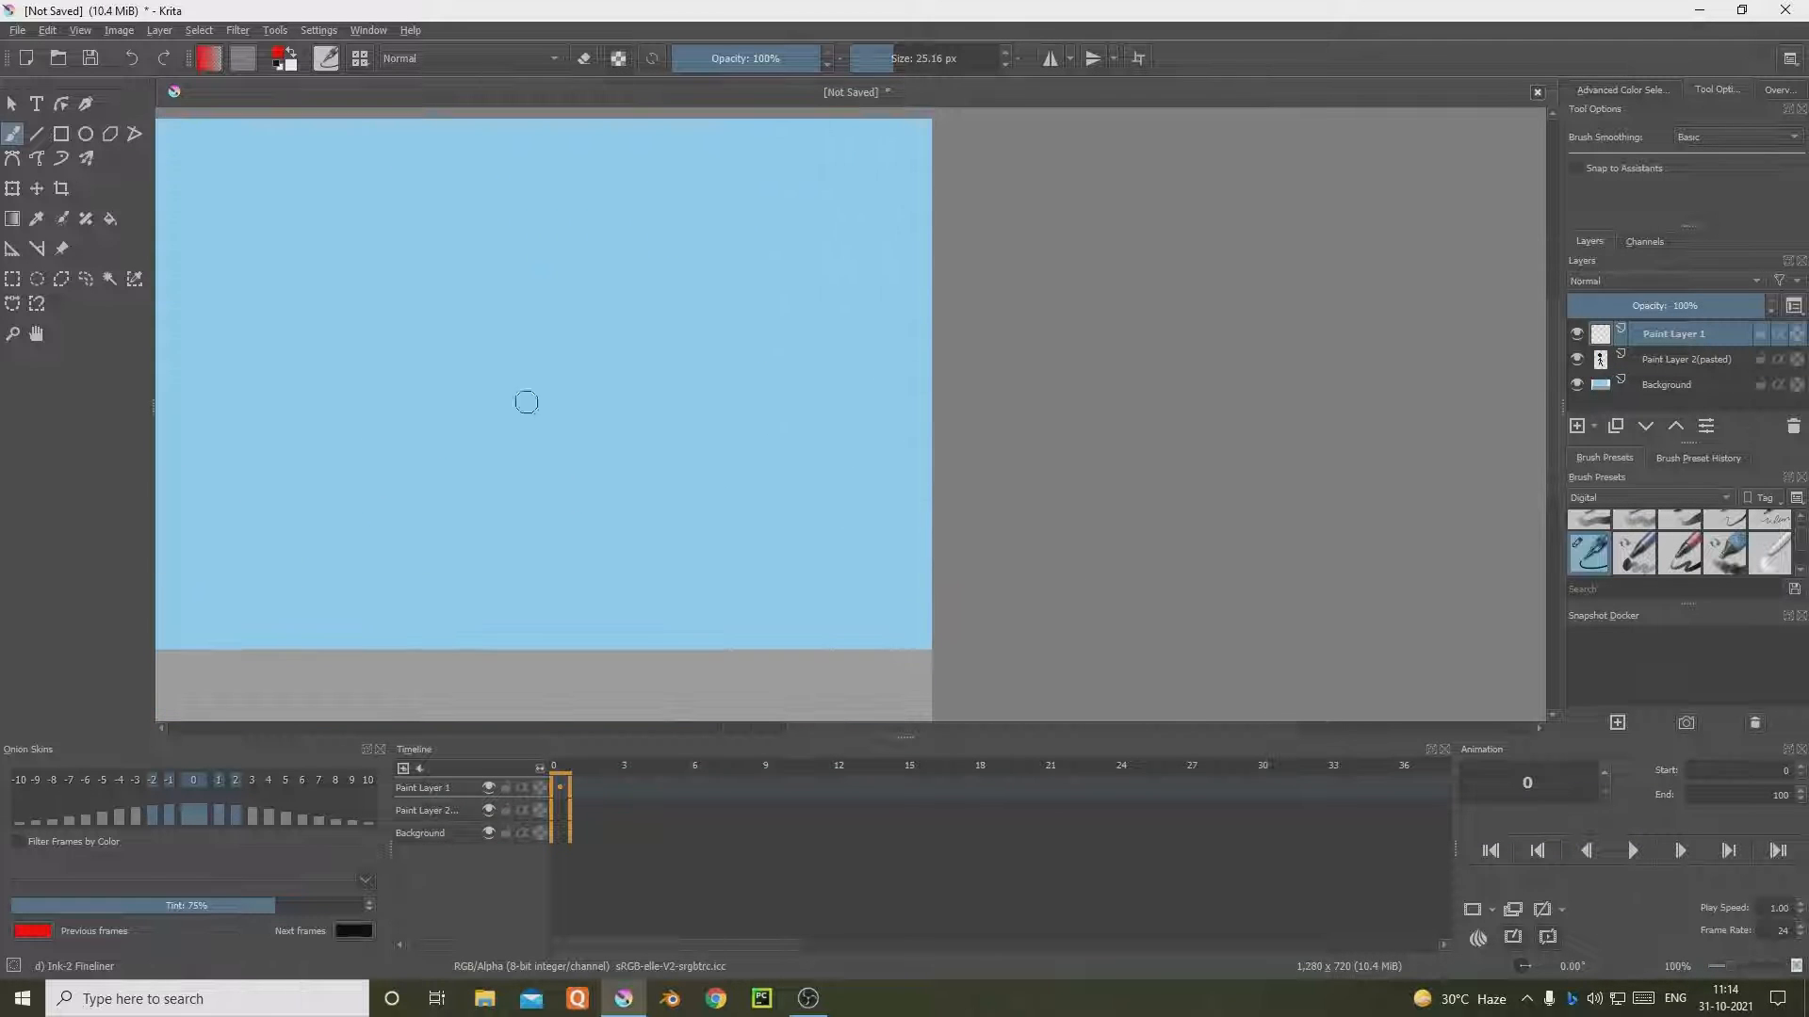
left_click(86, 137)
left_click(858, 59)
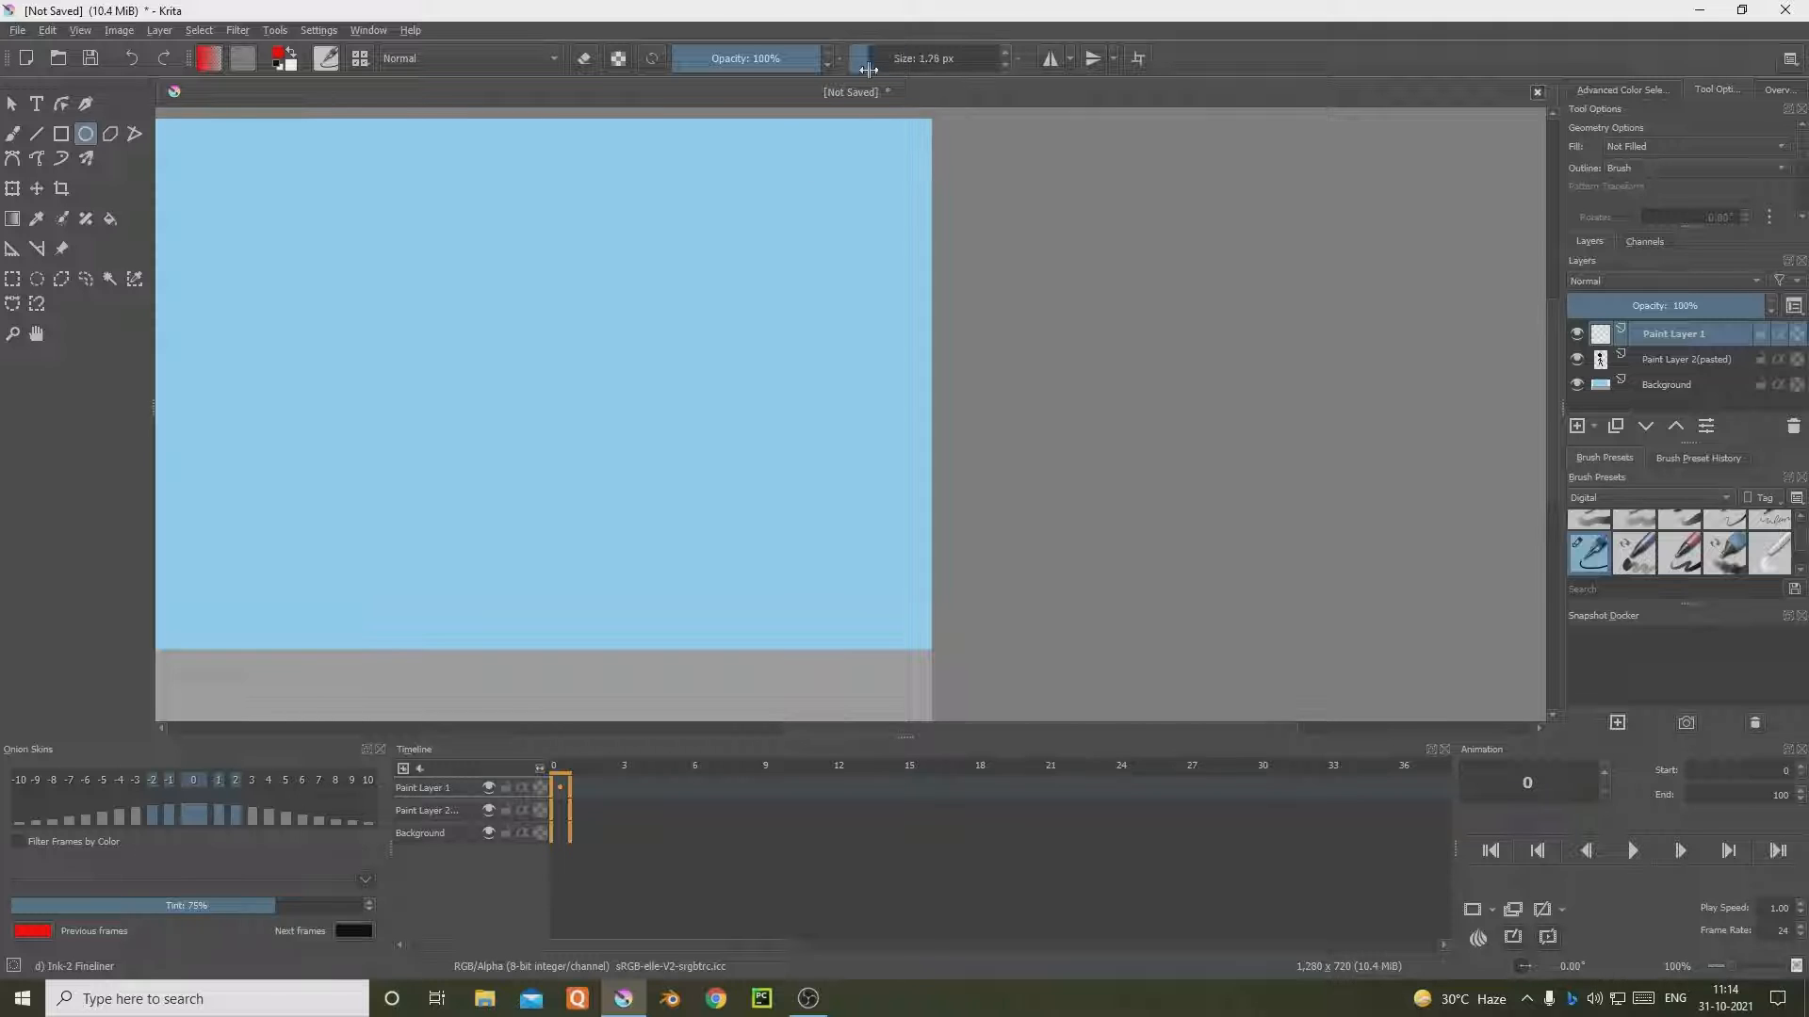
left_click_drag(759, 257, 867, 385)
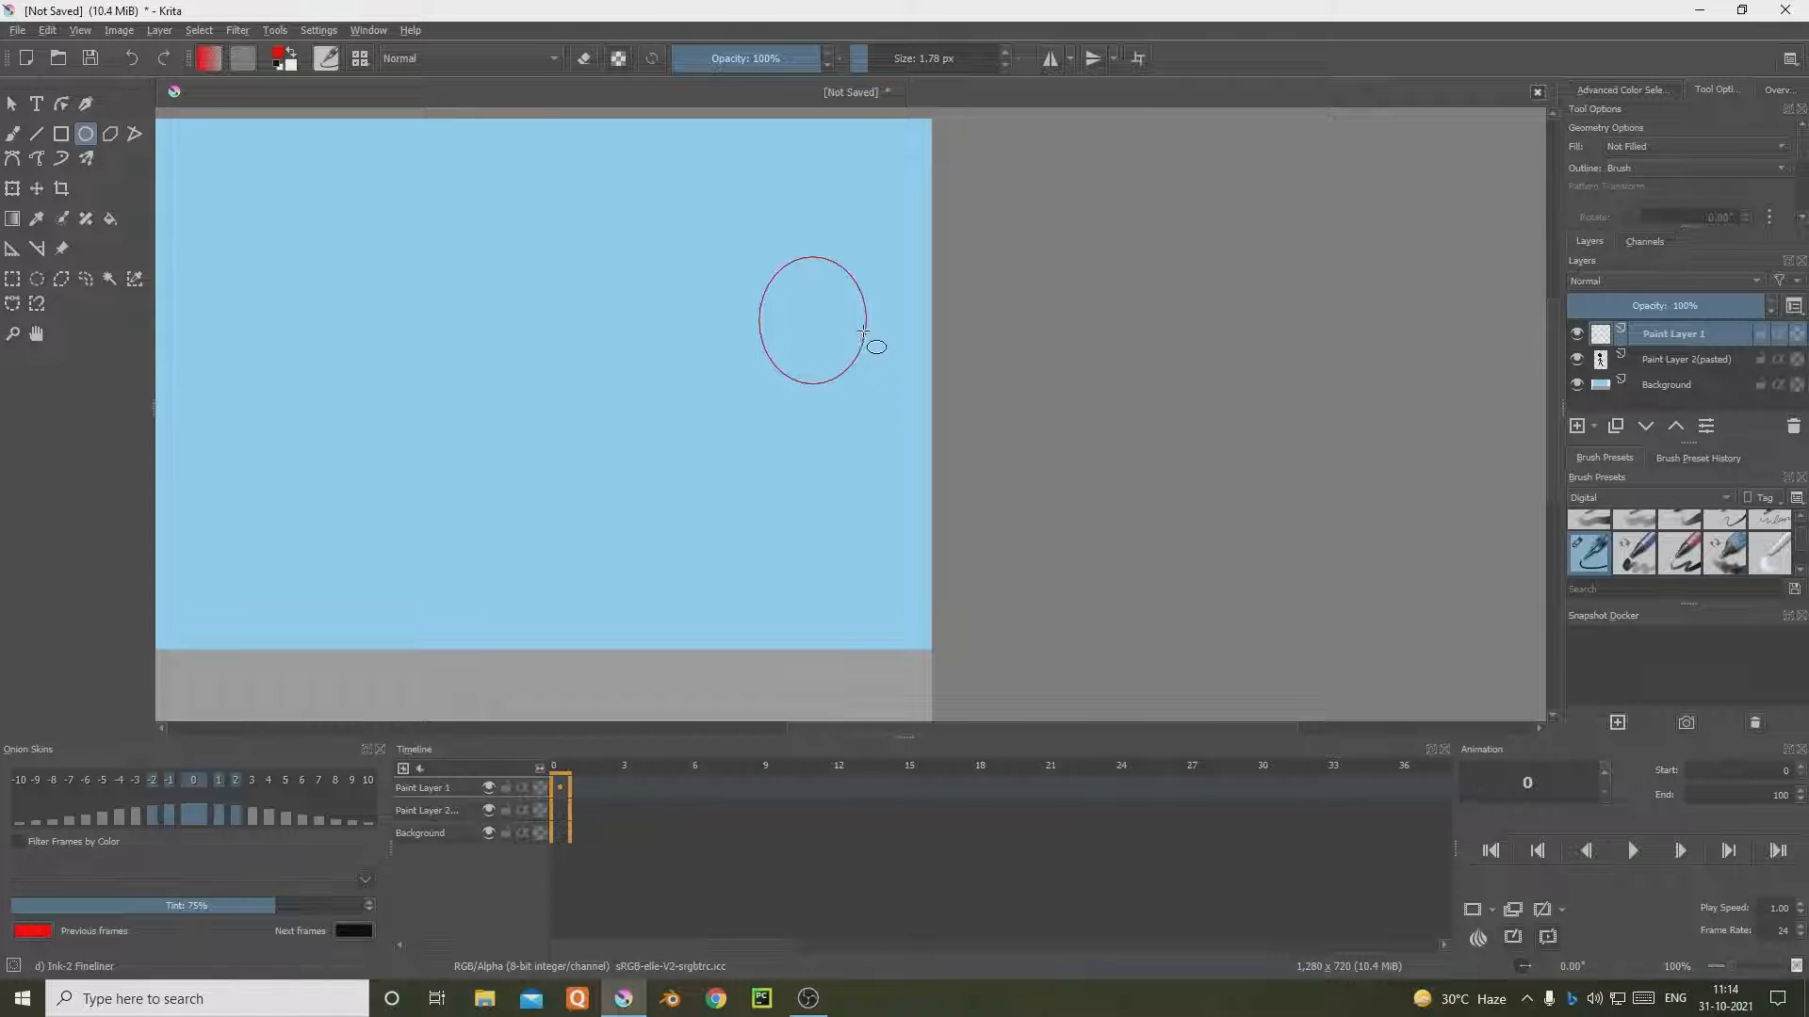
key("ctrl+z")
left_click_drag(841, 259, 903, 382)
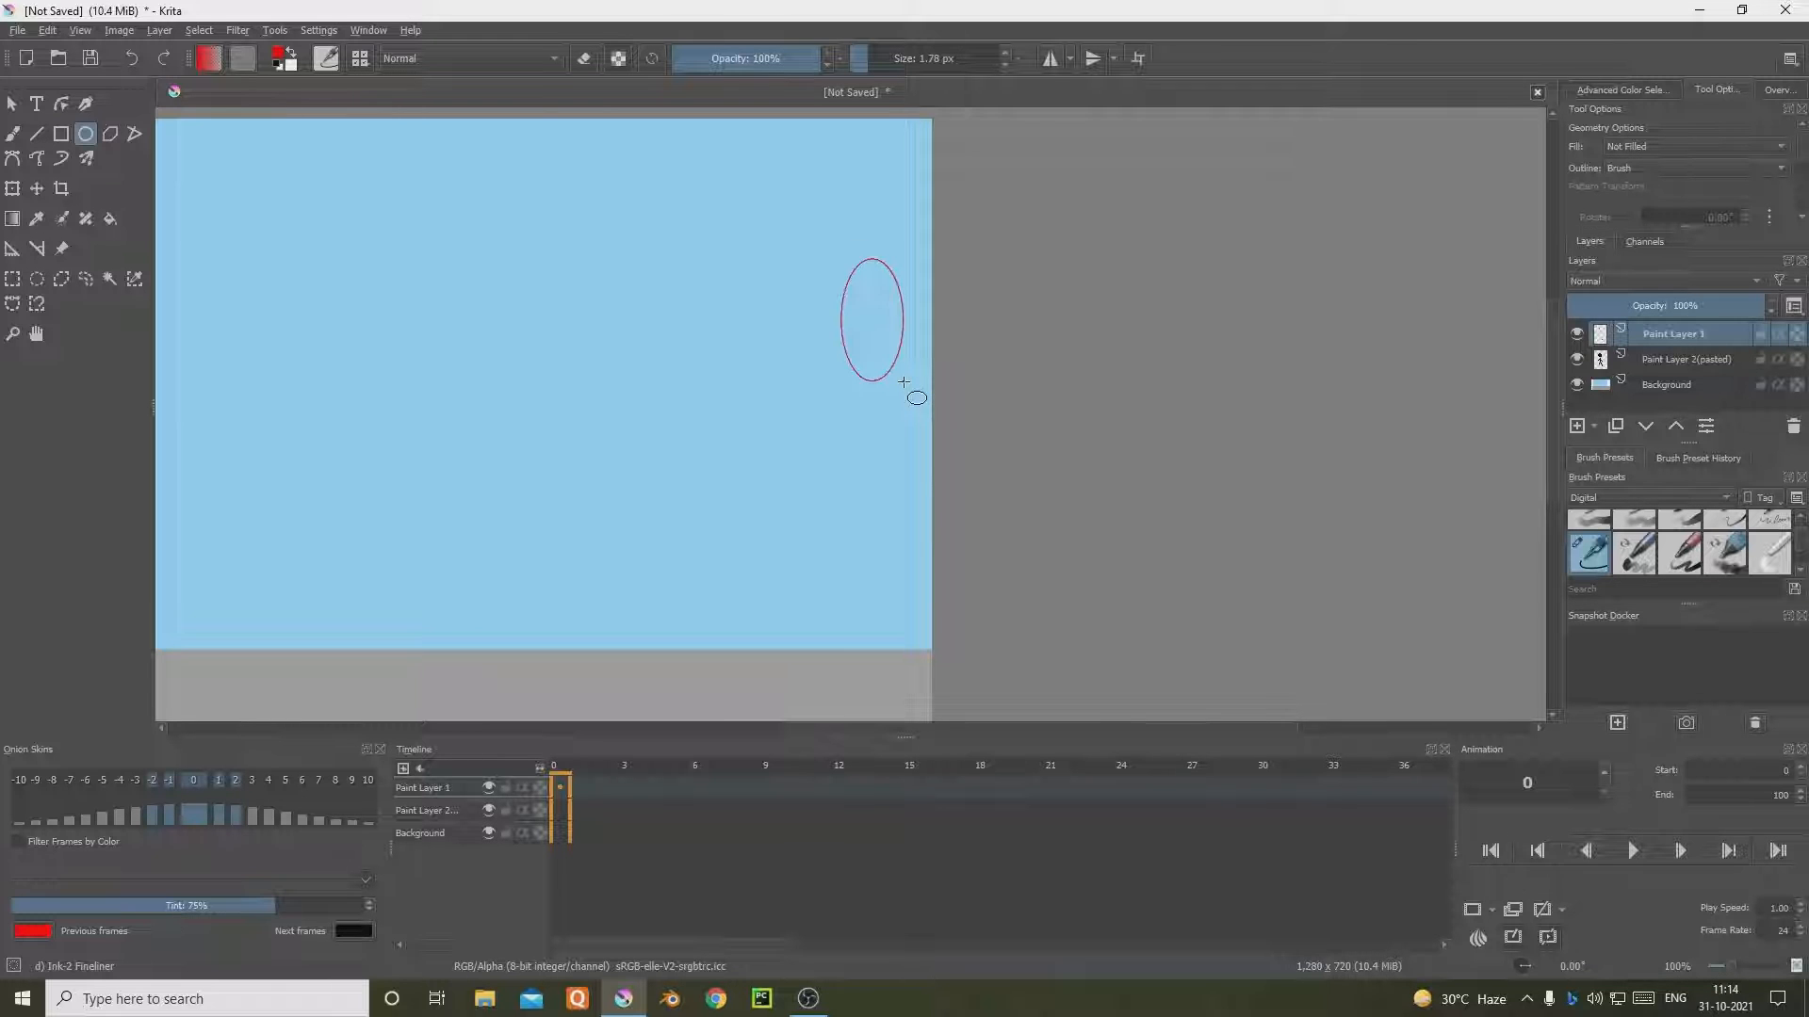
Step: Try to fill the narrow ellipse with red, undoing both the fill and the ellipse
key("f")
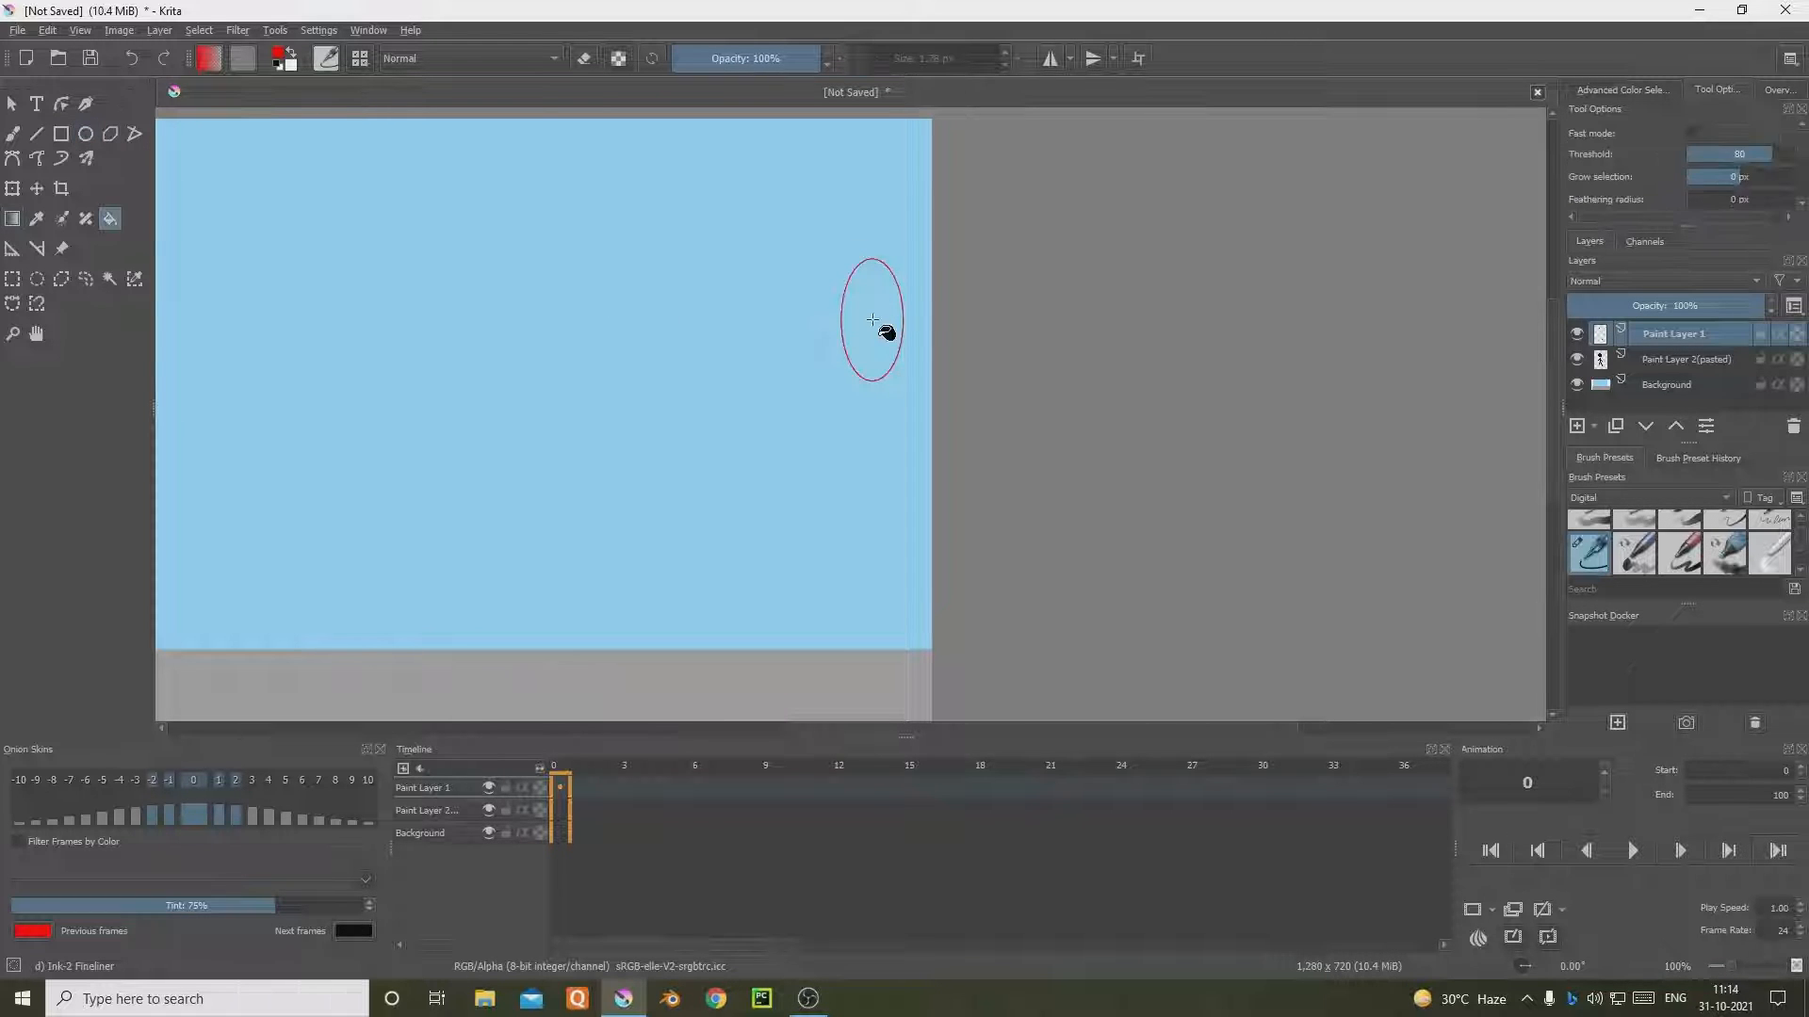
left_click(873, 320)
key("ctrl+z")
scroll(767, 343, "up", 2)
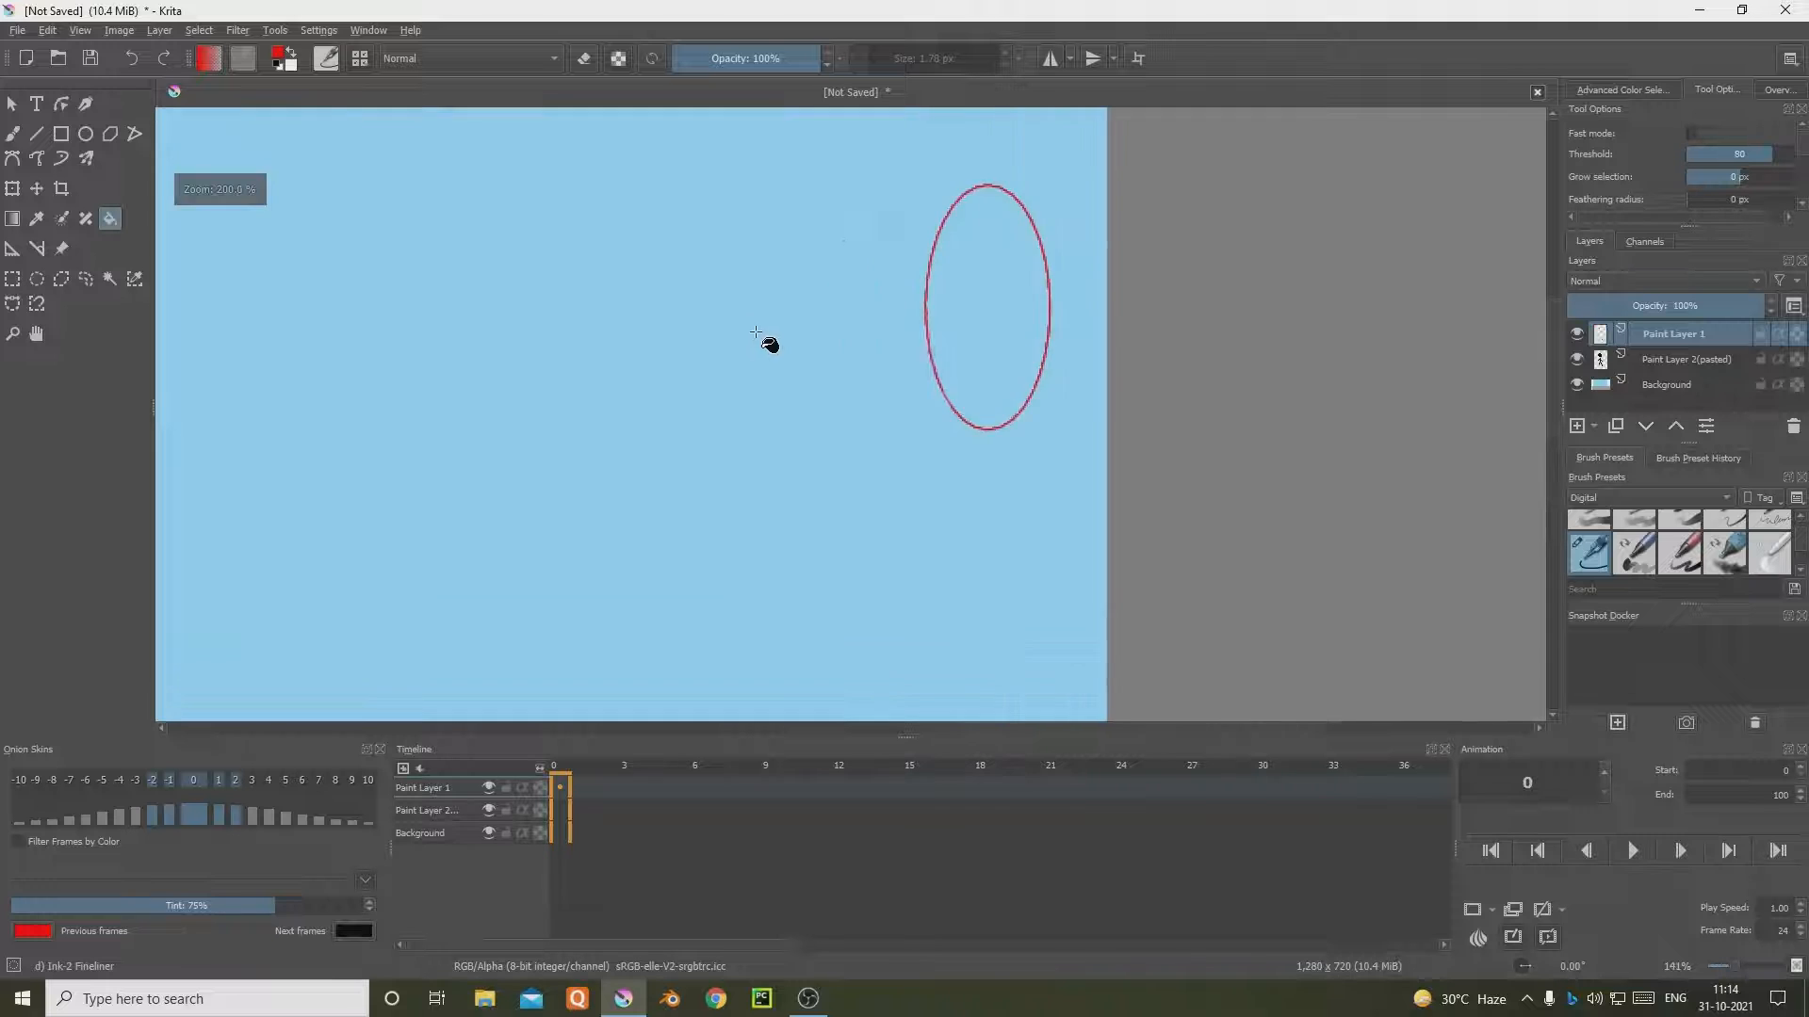
key("ctrl+z")
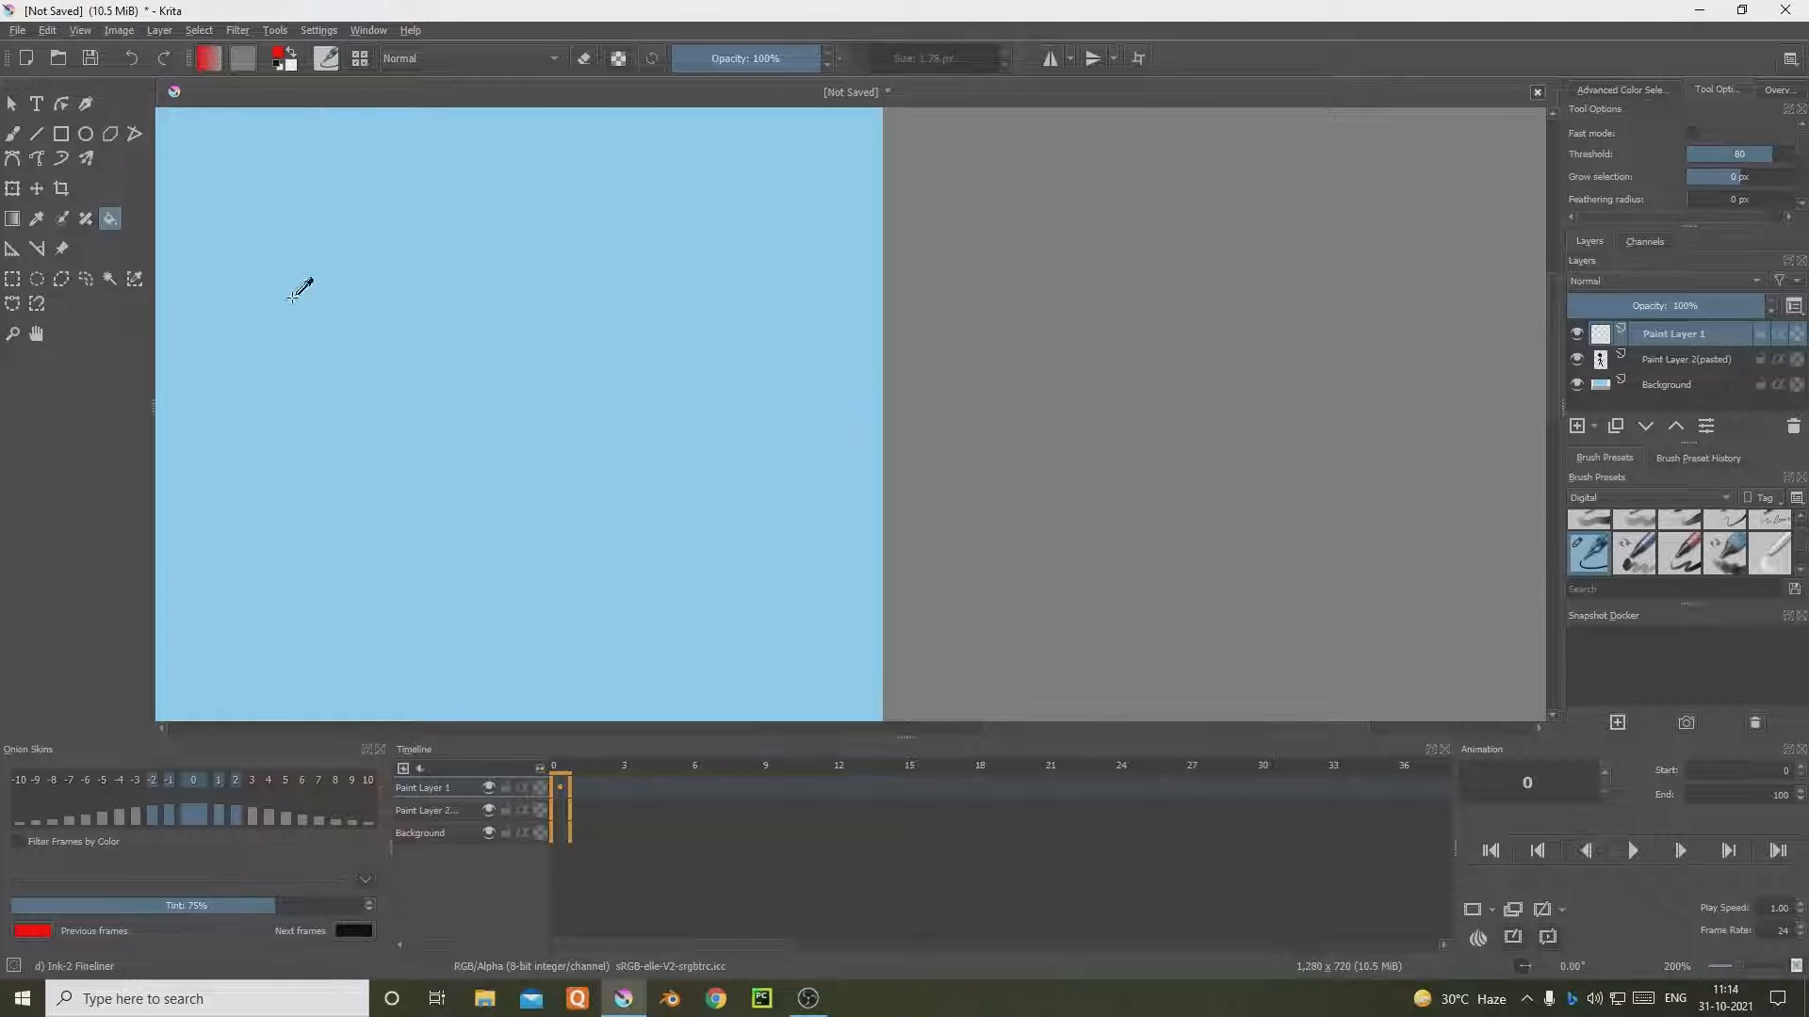
Step: Set the Ellipse tool's fill to Foreground Color and draw a tall solid red ellipse near the sky's right edge
left_click(82, 140)
left_click(1687, 142)
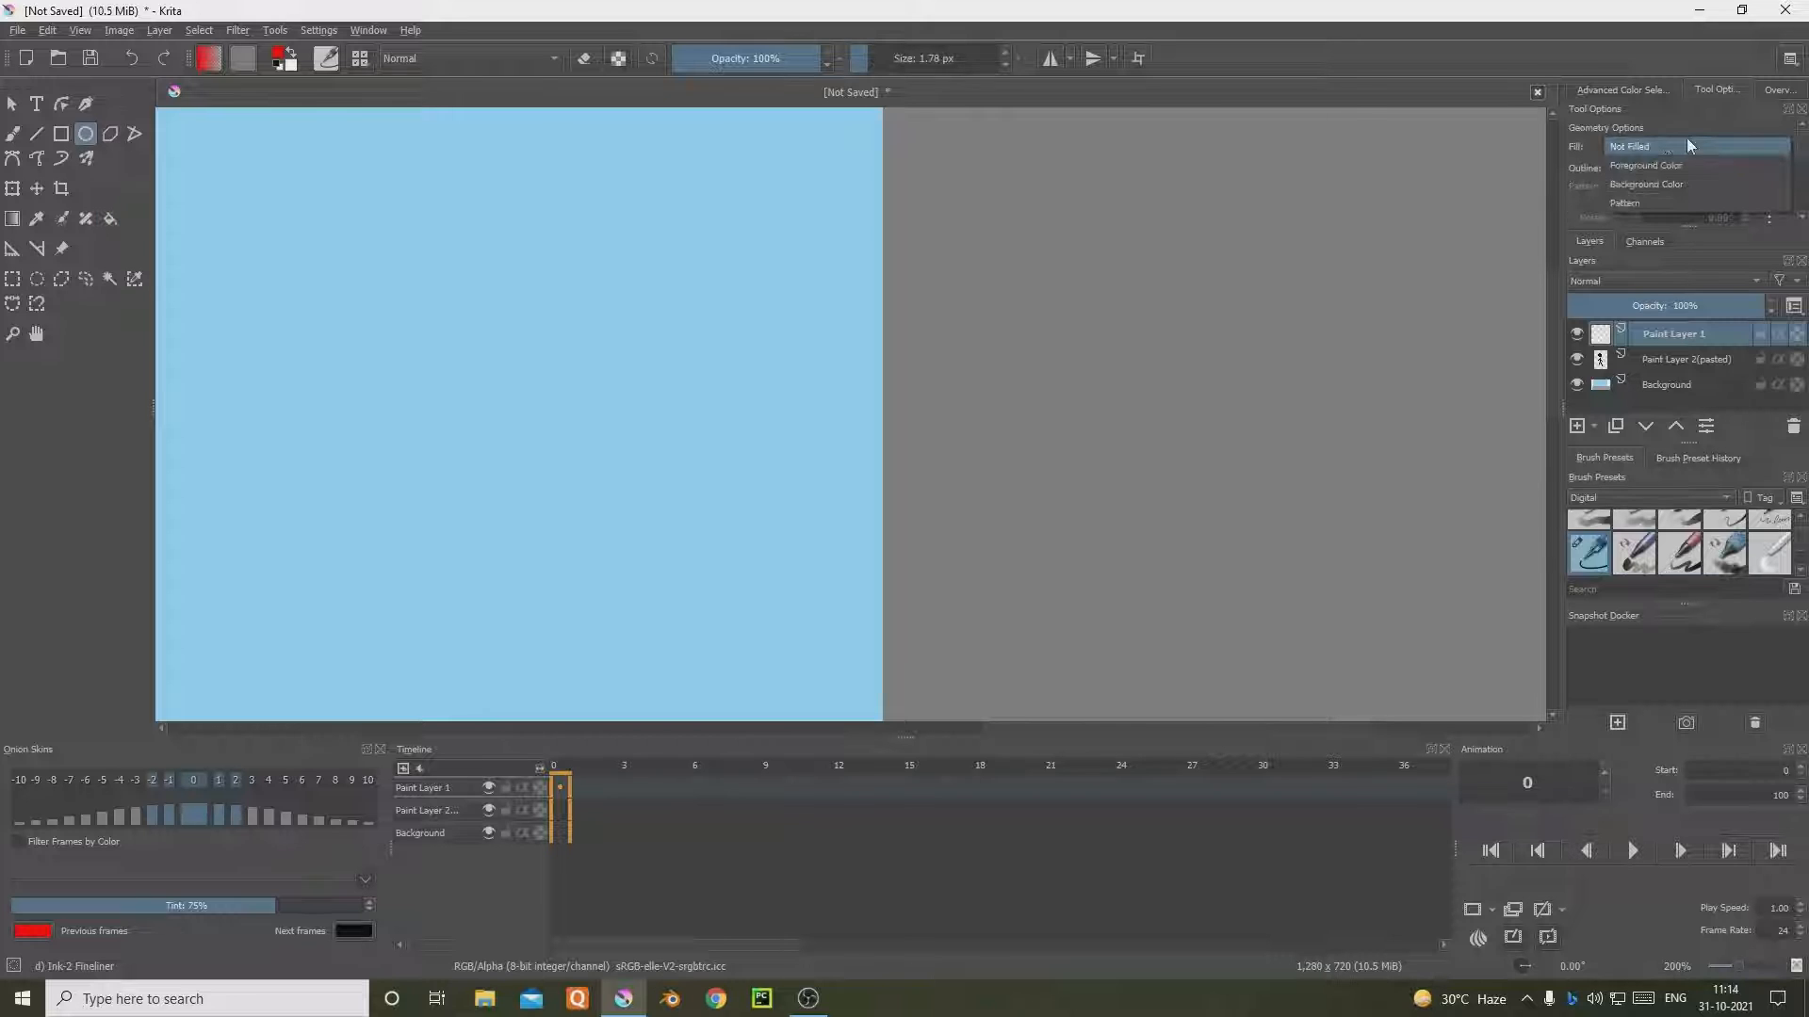
left_click(1660, 167)
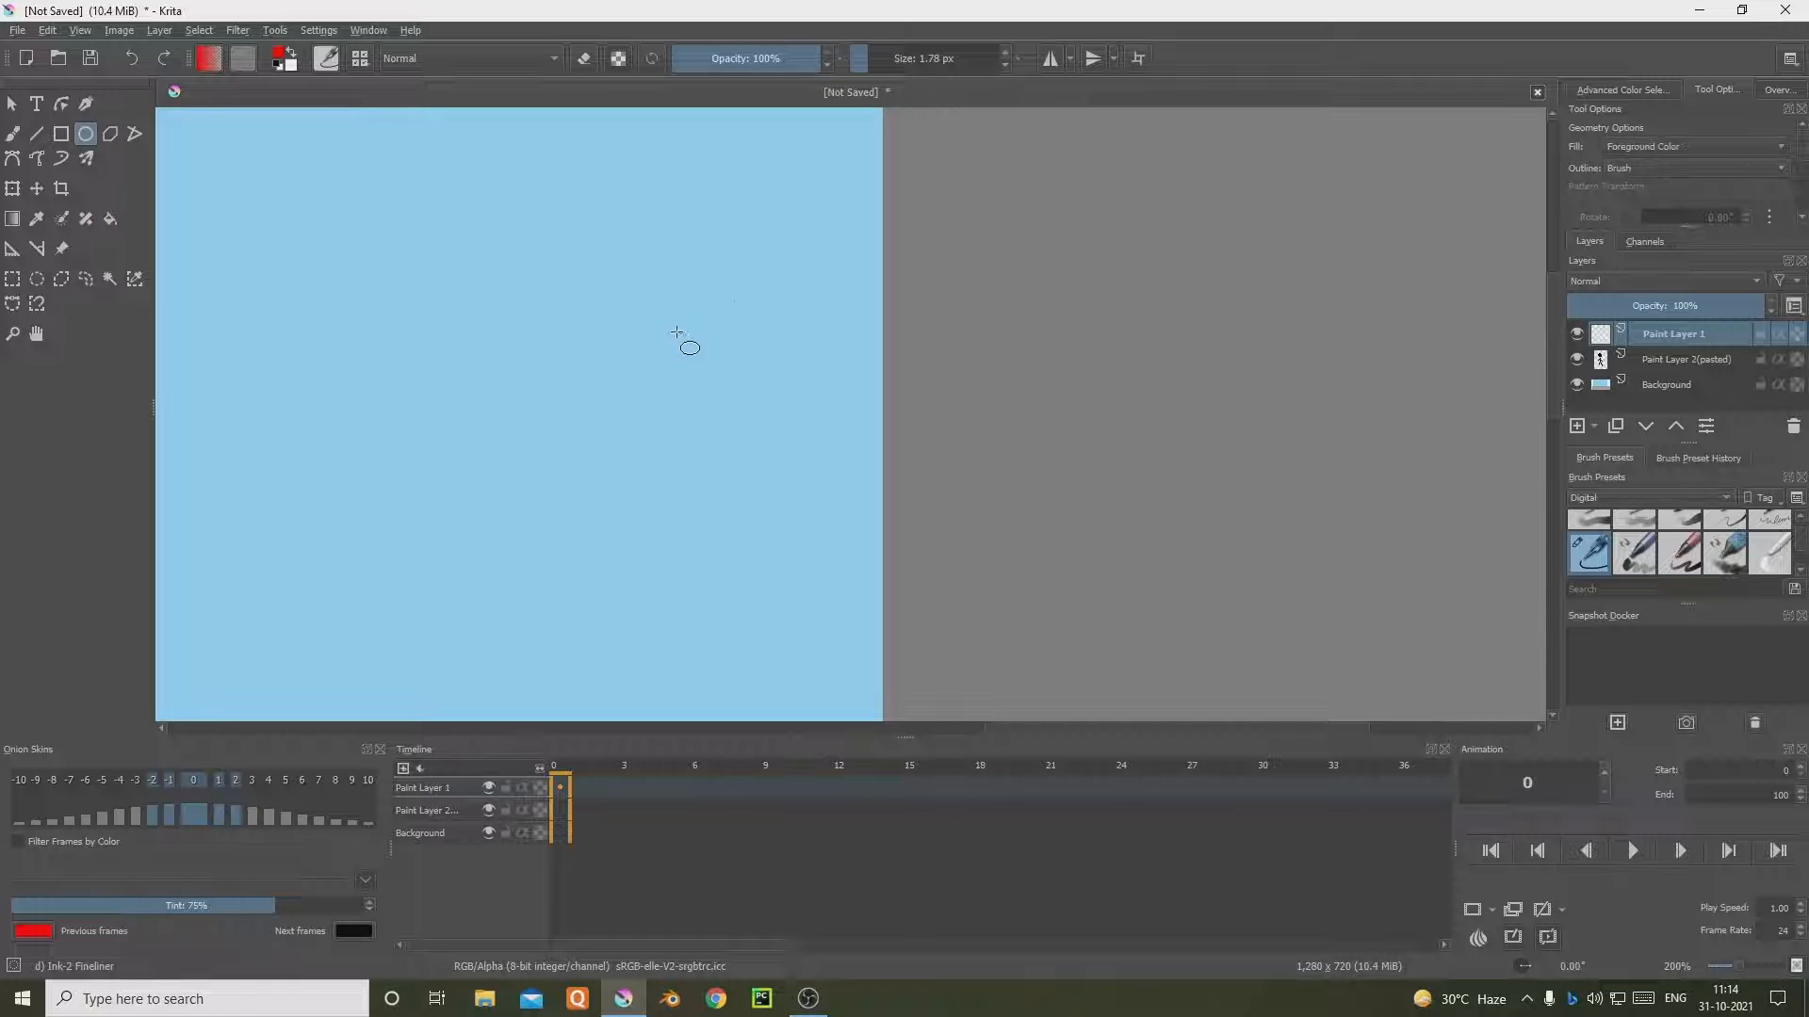
left_click_drag(733, 292, 820, 457)
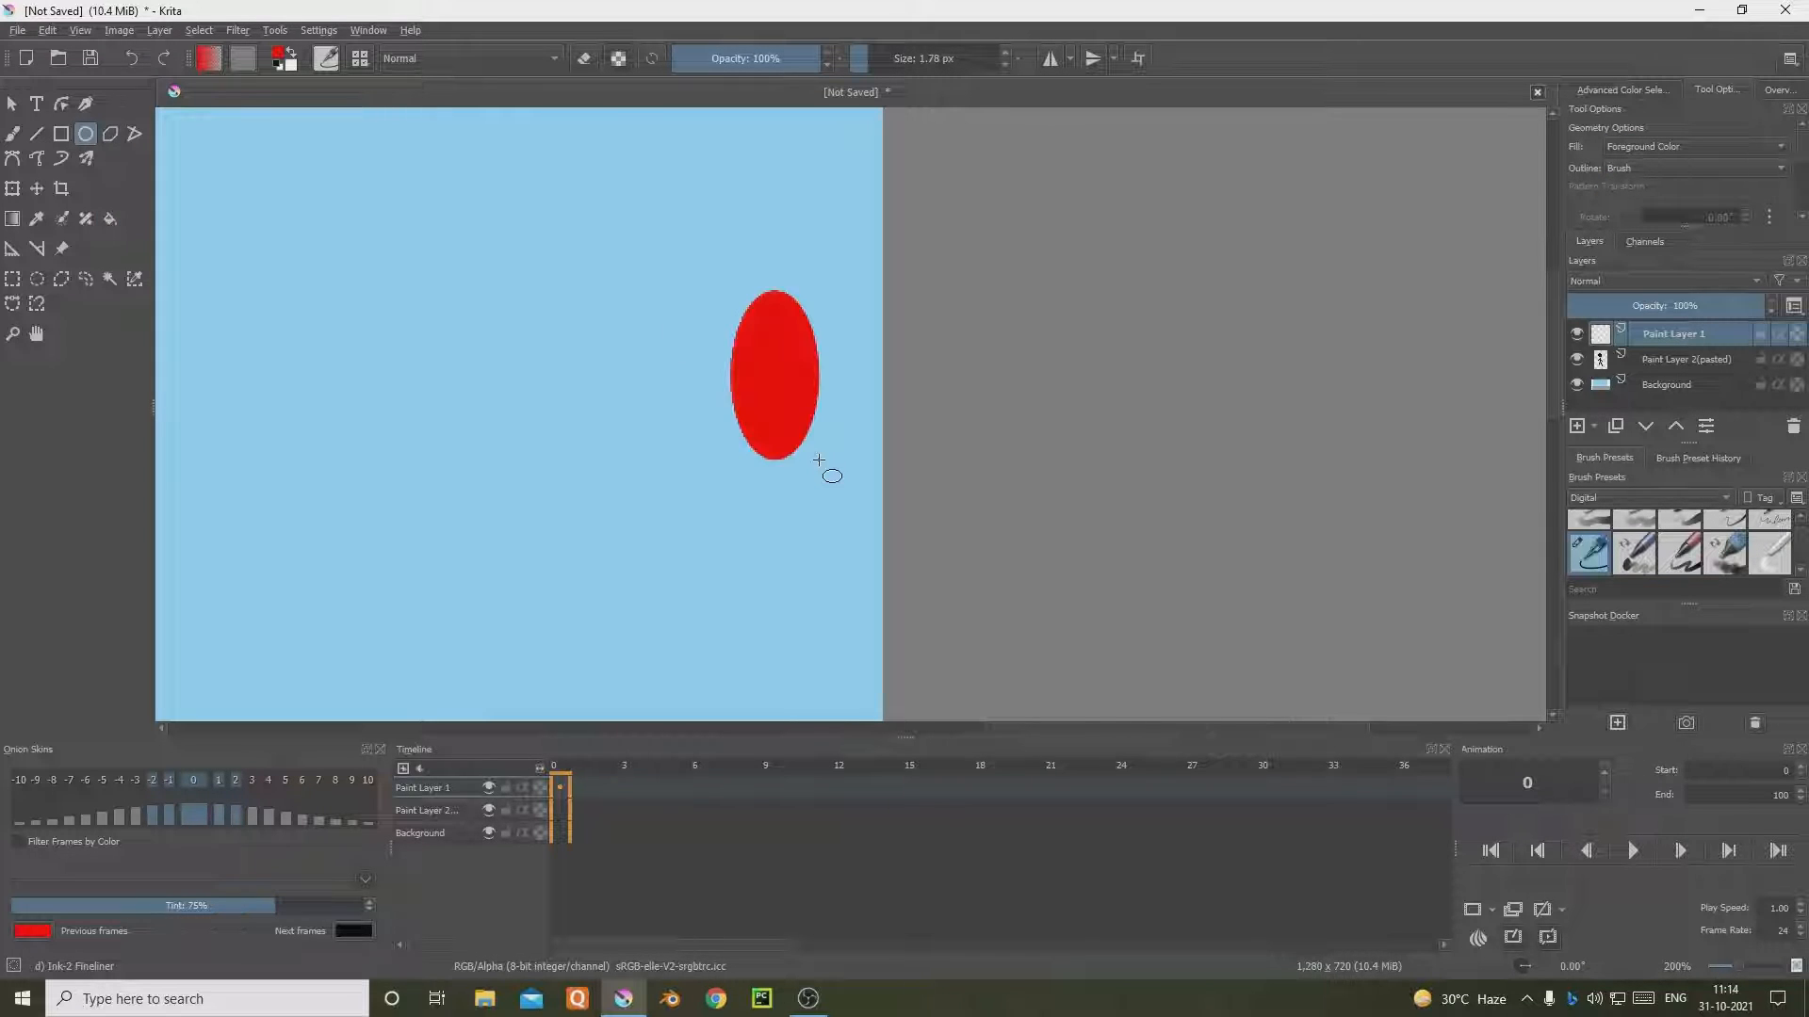
scroll(808, 440, "down", 5)
scroll(398, 462, "up", 1)
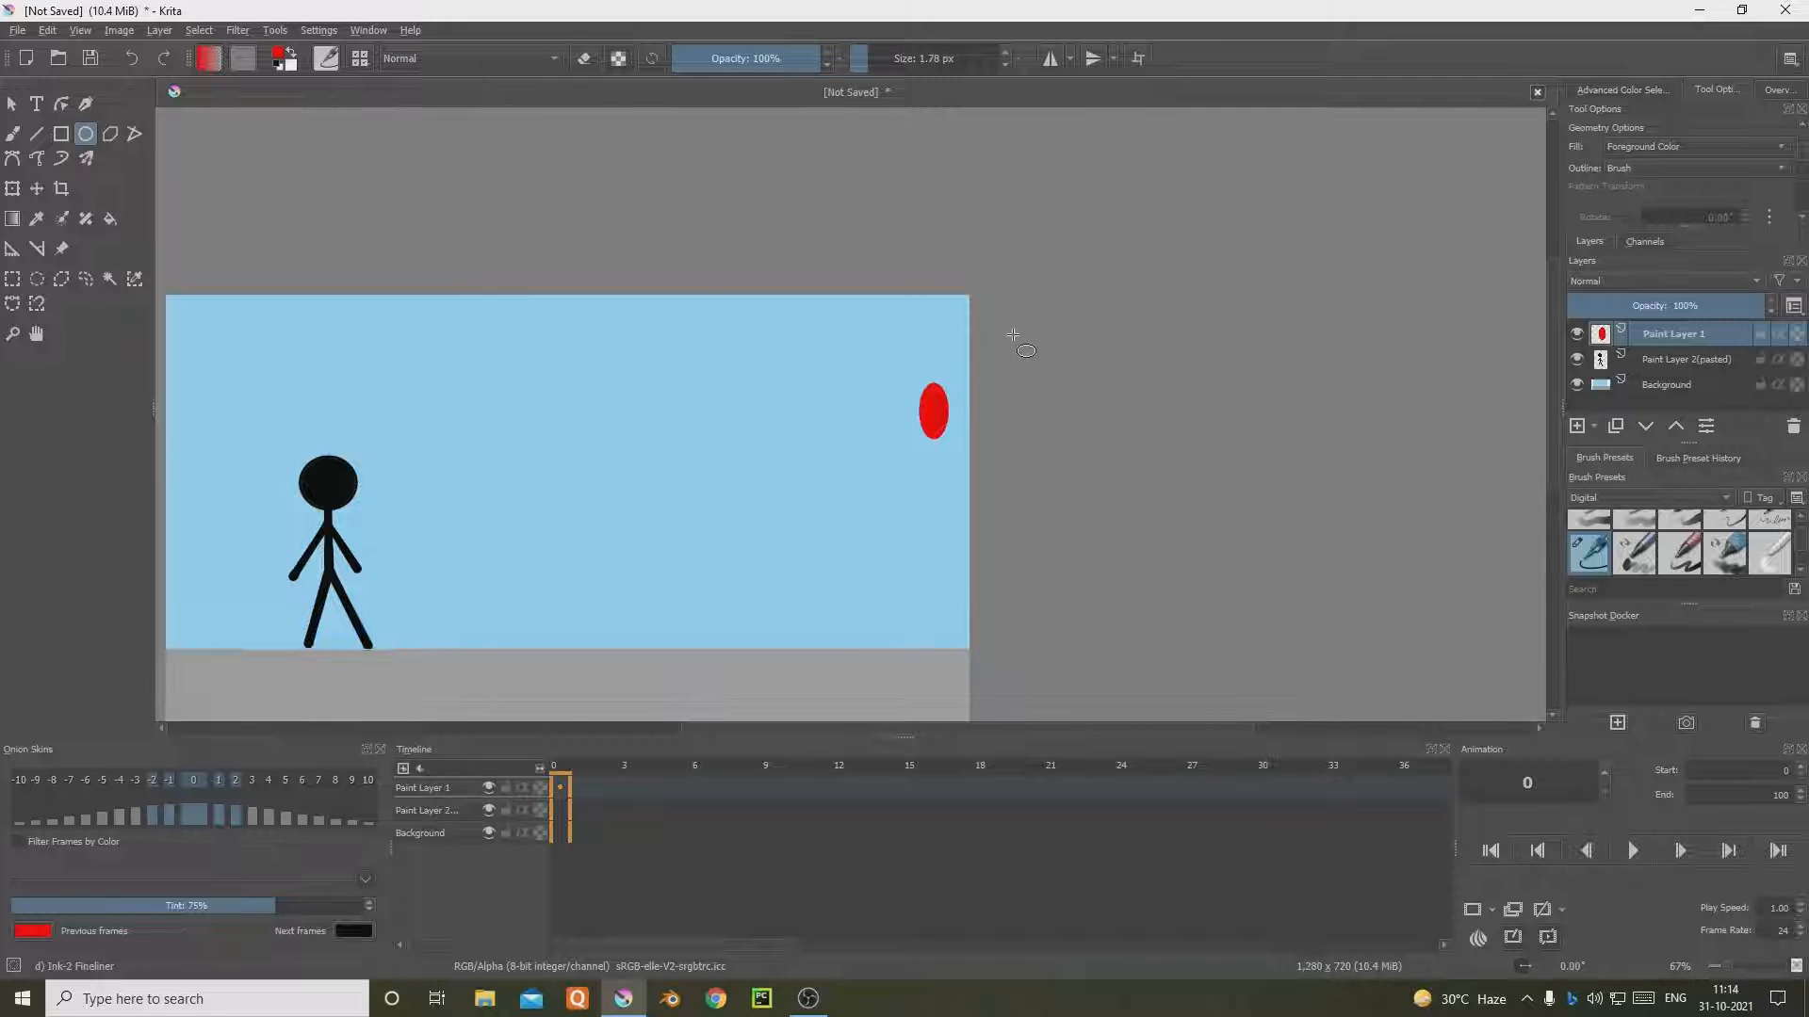
Step: Move the solid red ellipse slightly up against the canvas's right edge and return to the Freehand Brush
left_click(37, 188)
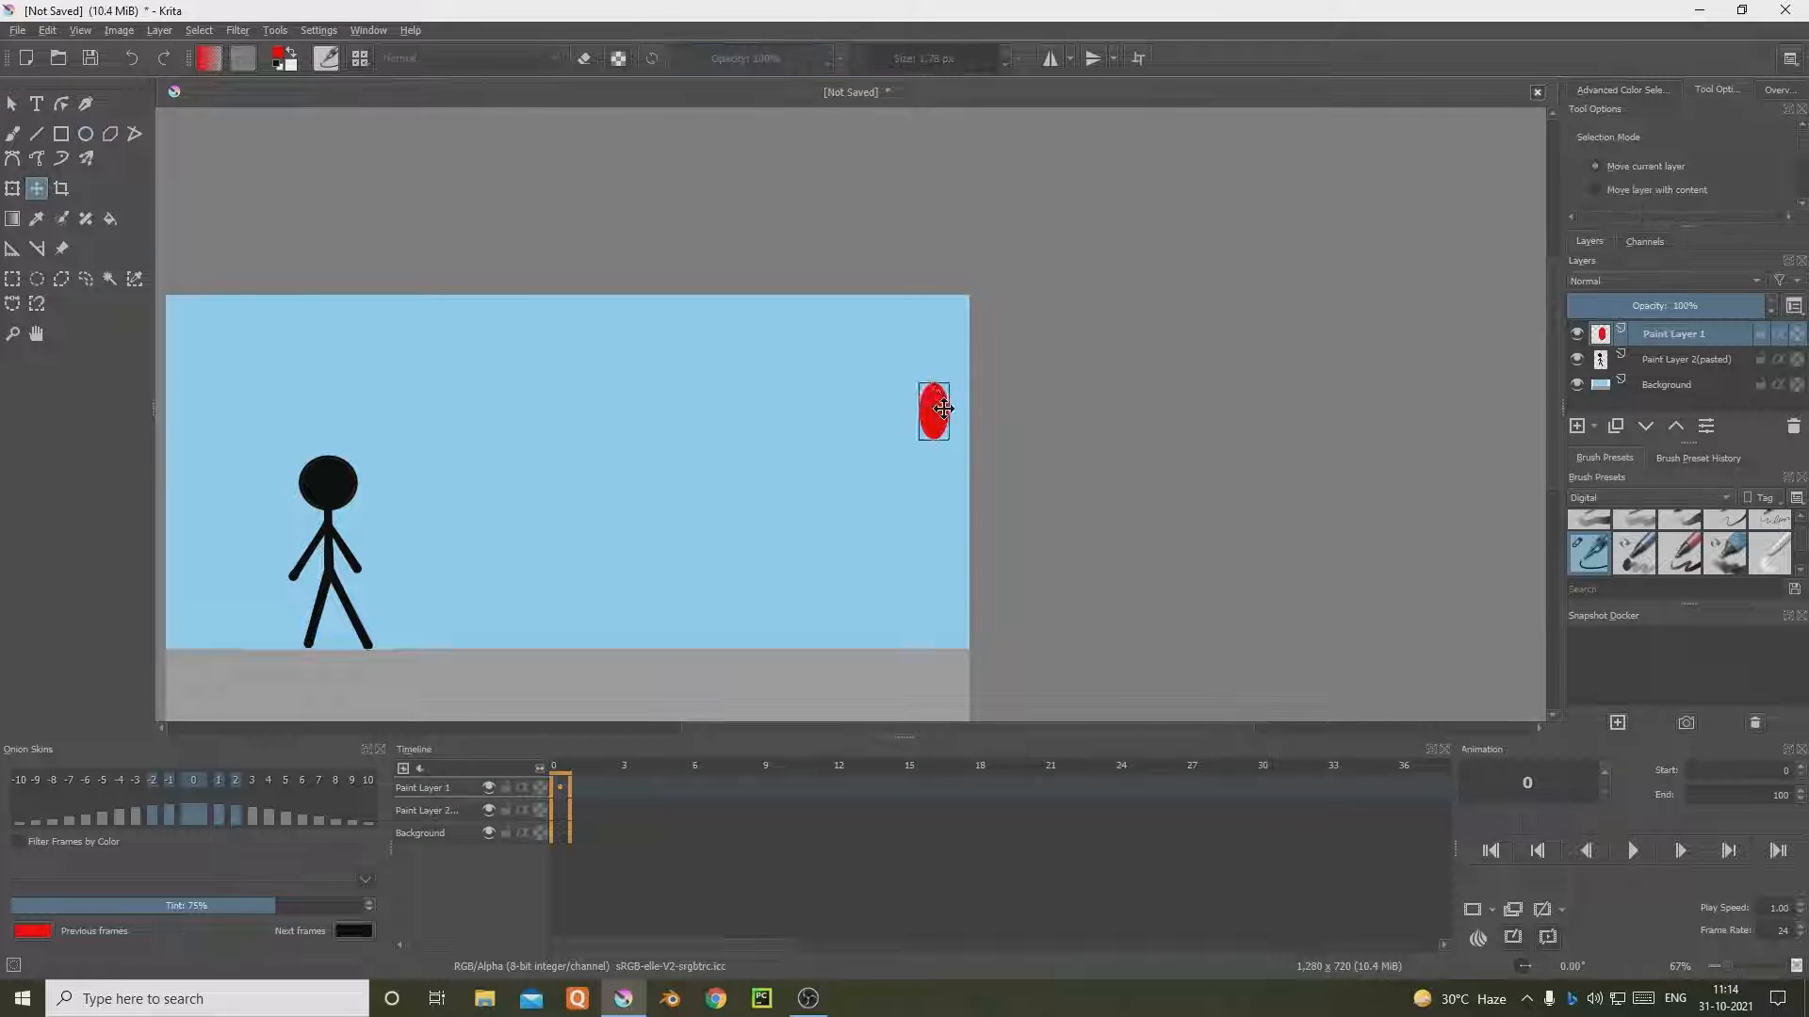
mouse_move(940, 410)
left_mouse_down()
mouse_move(961, 418)
mouse_move(961, 398)
left_mouse_up()
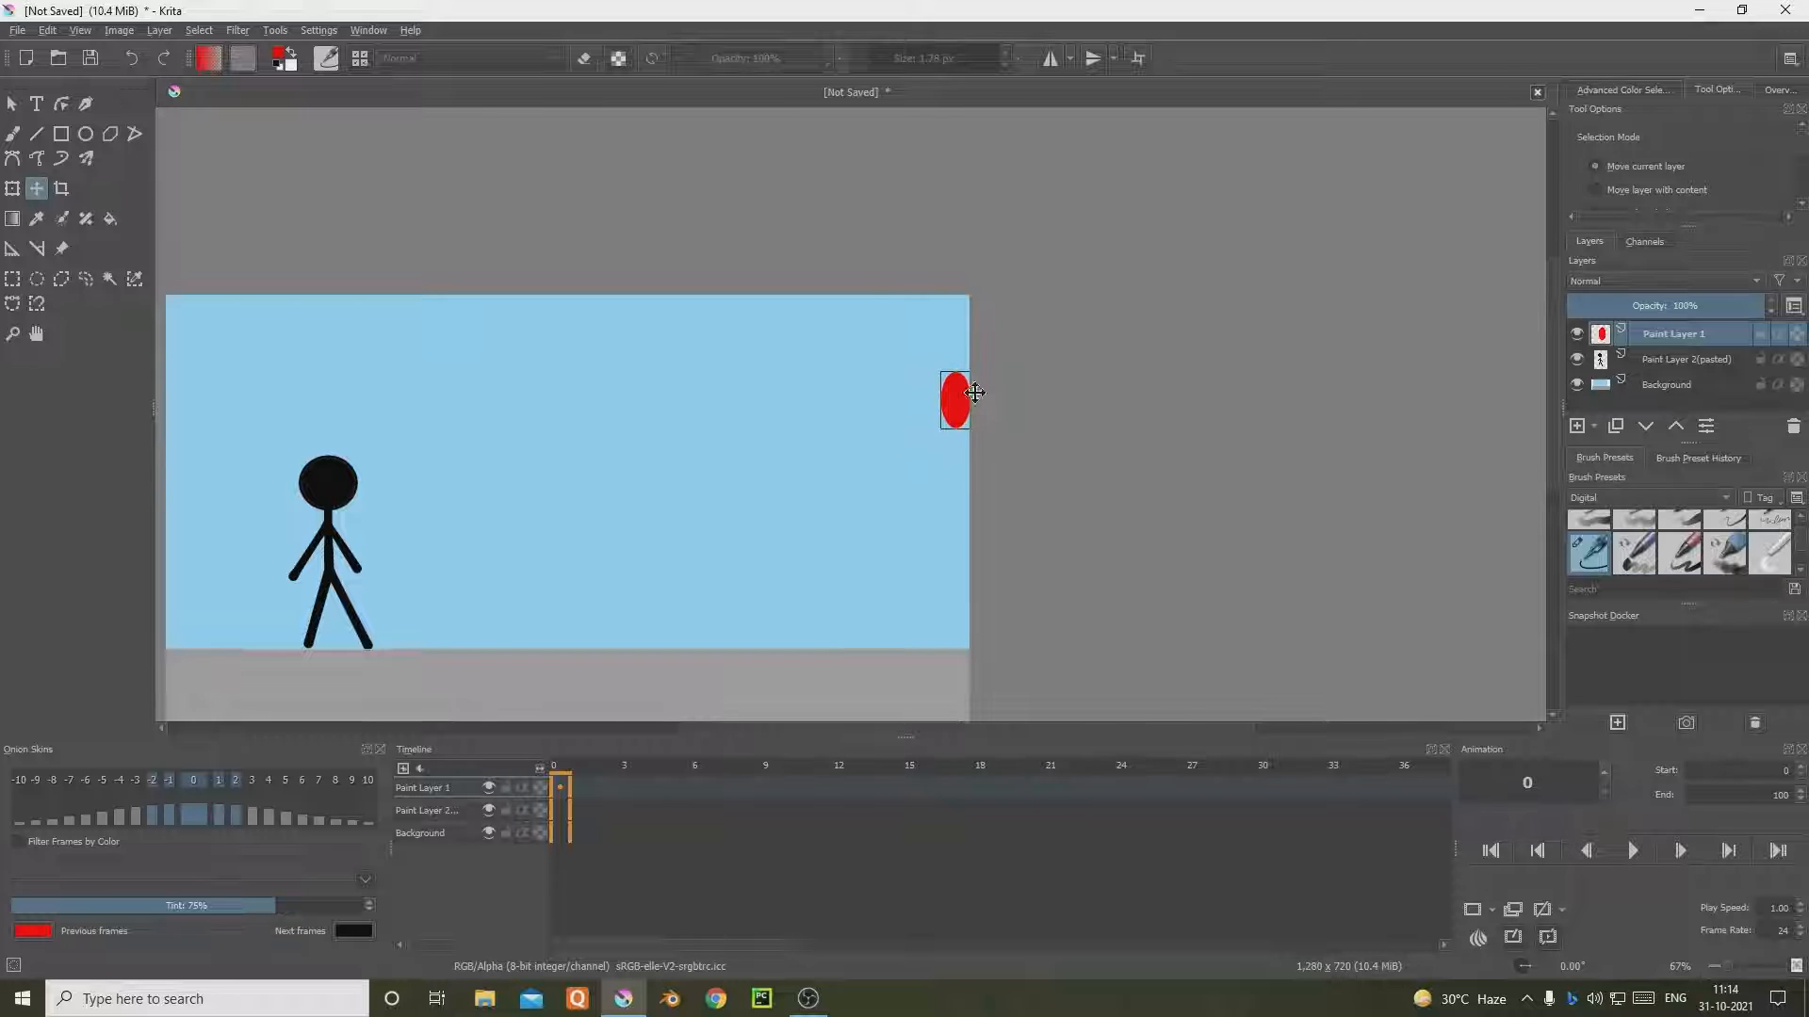
left_click(12, 132)
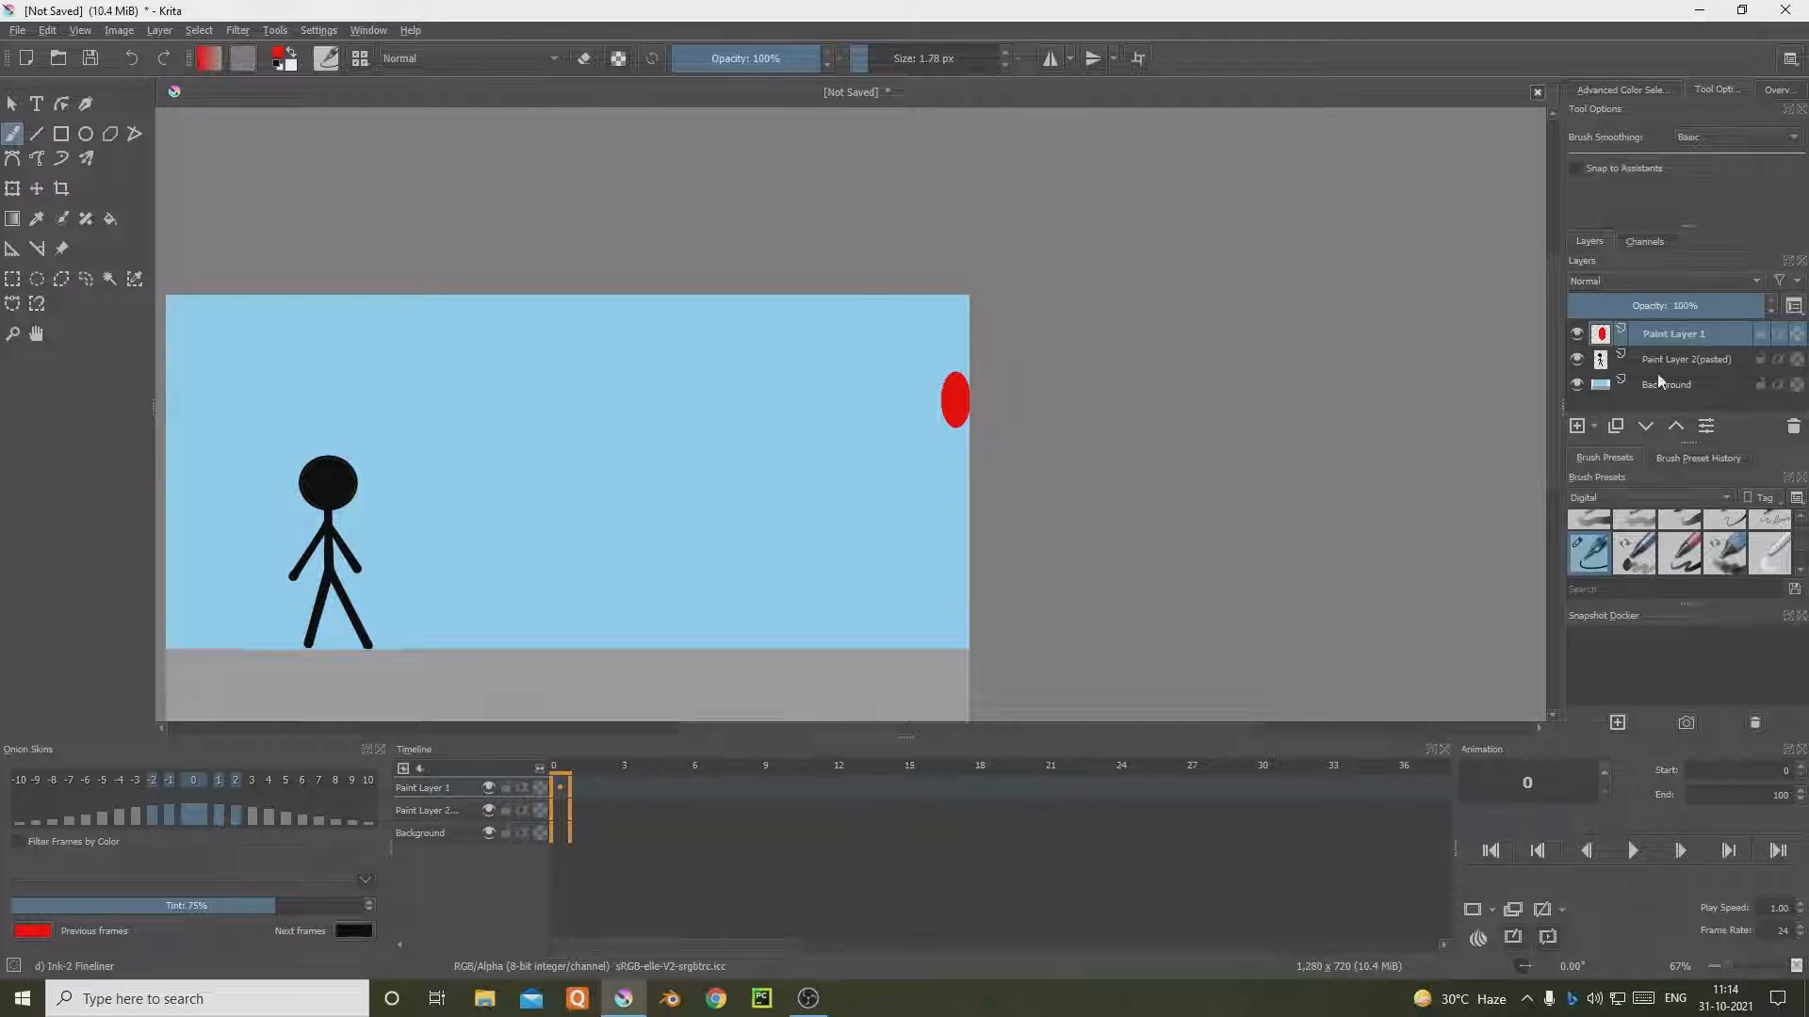
Step: Create a keyframe holding the red ellipse at frame 0 of Paint Layer 1
left_click(541, 787)
right_click(561, 788)
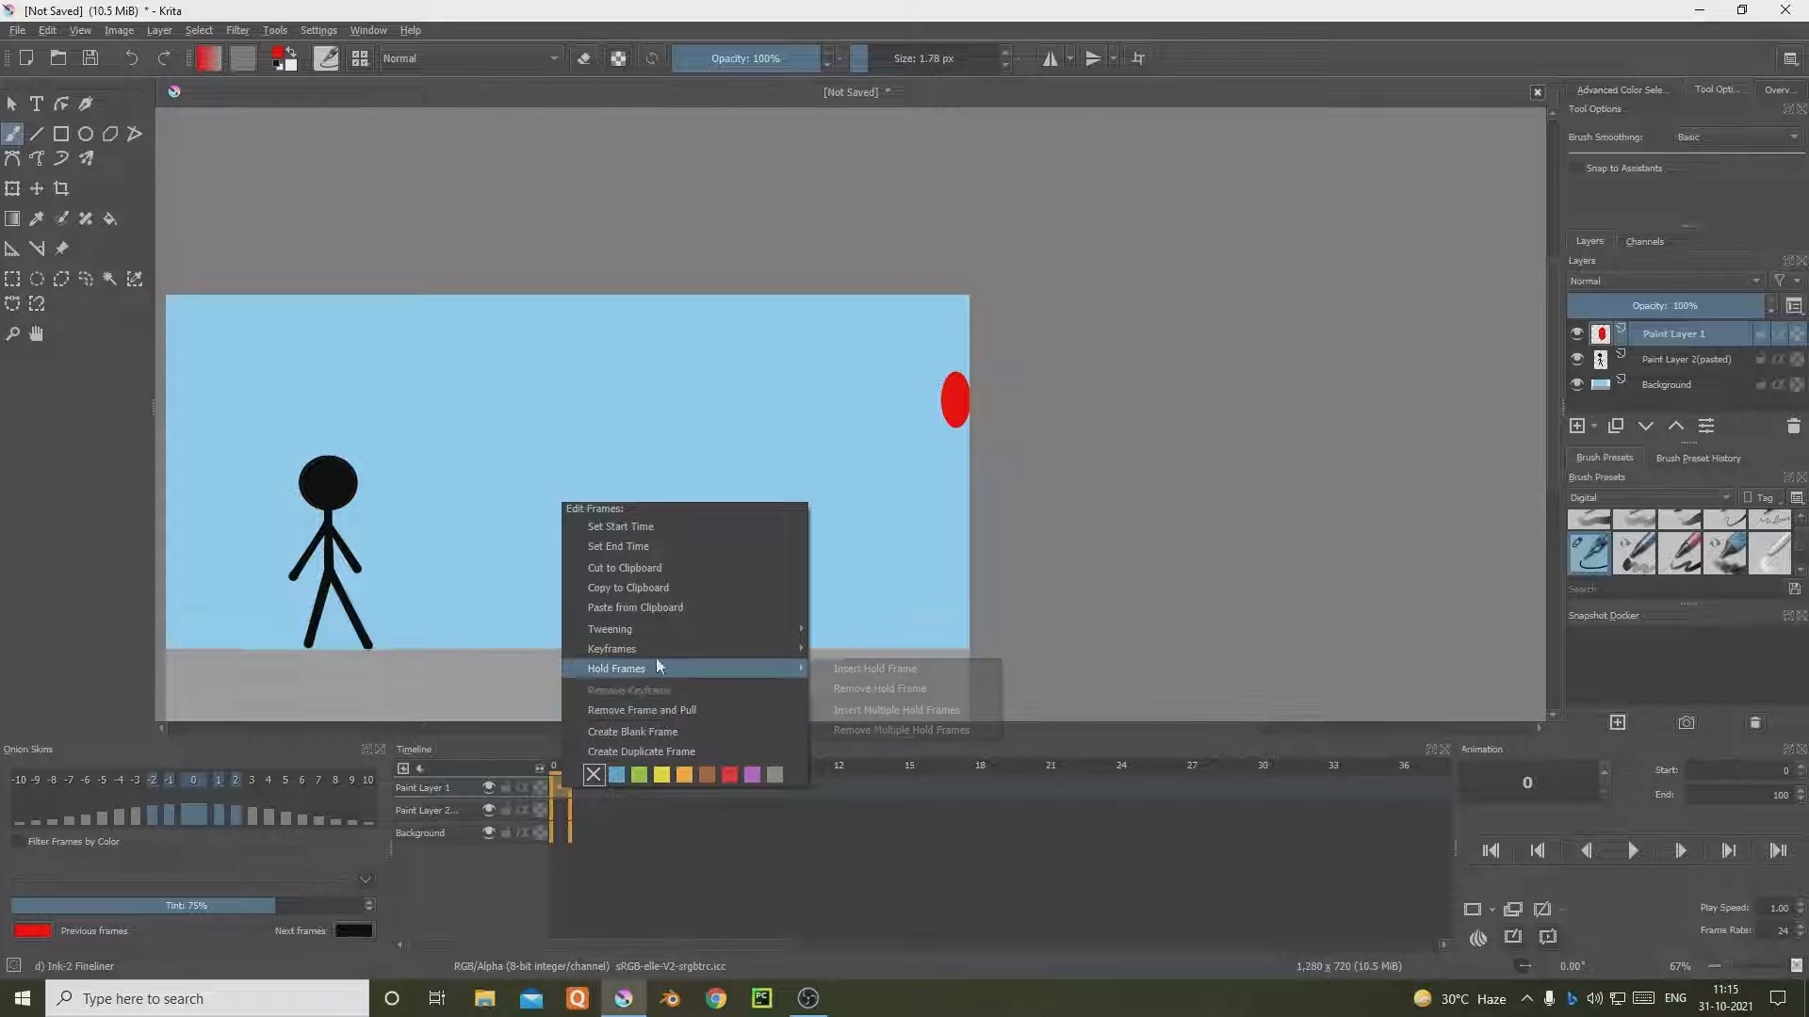
left_click(589, 825)
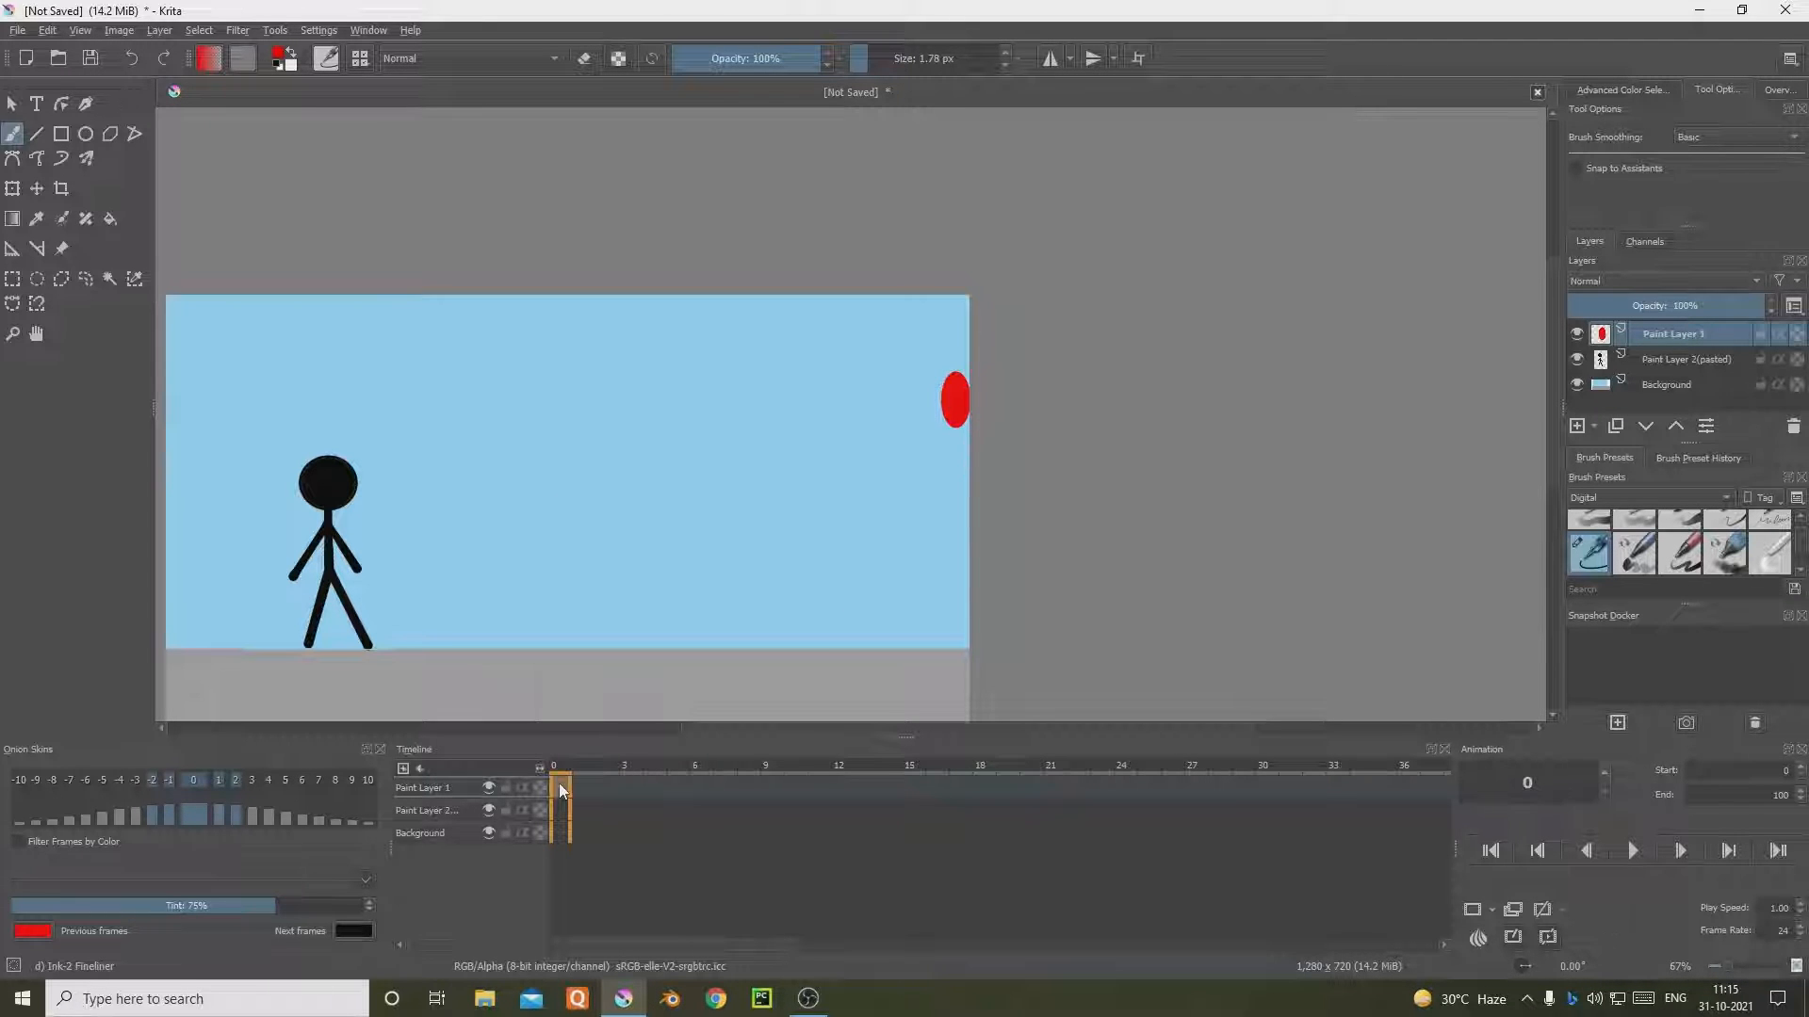
right_click(560, 787)
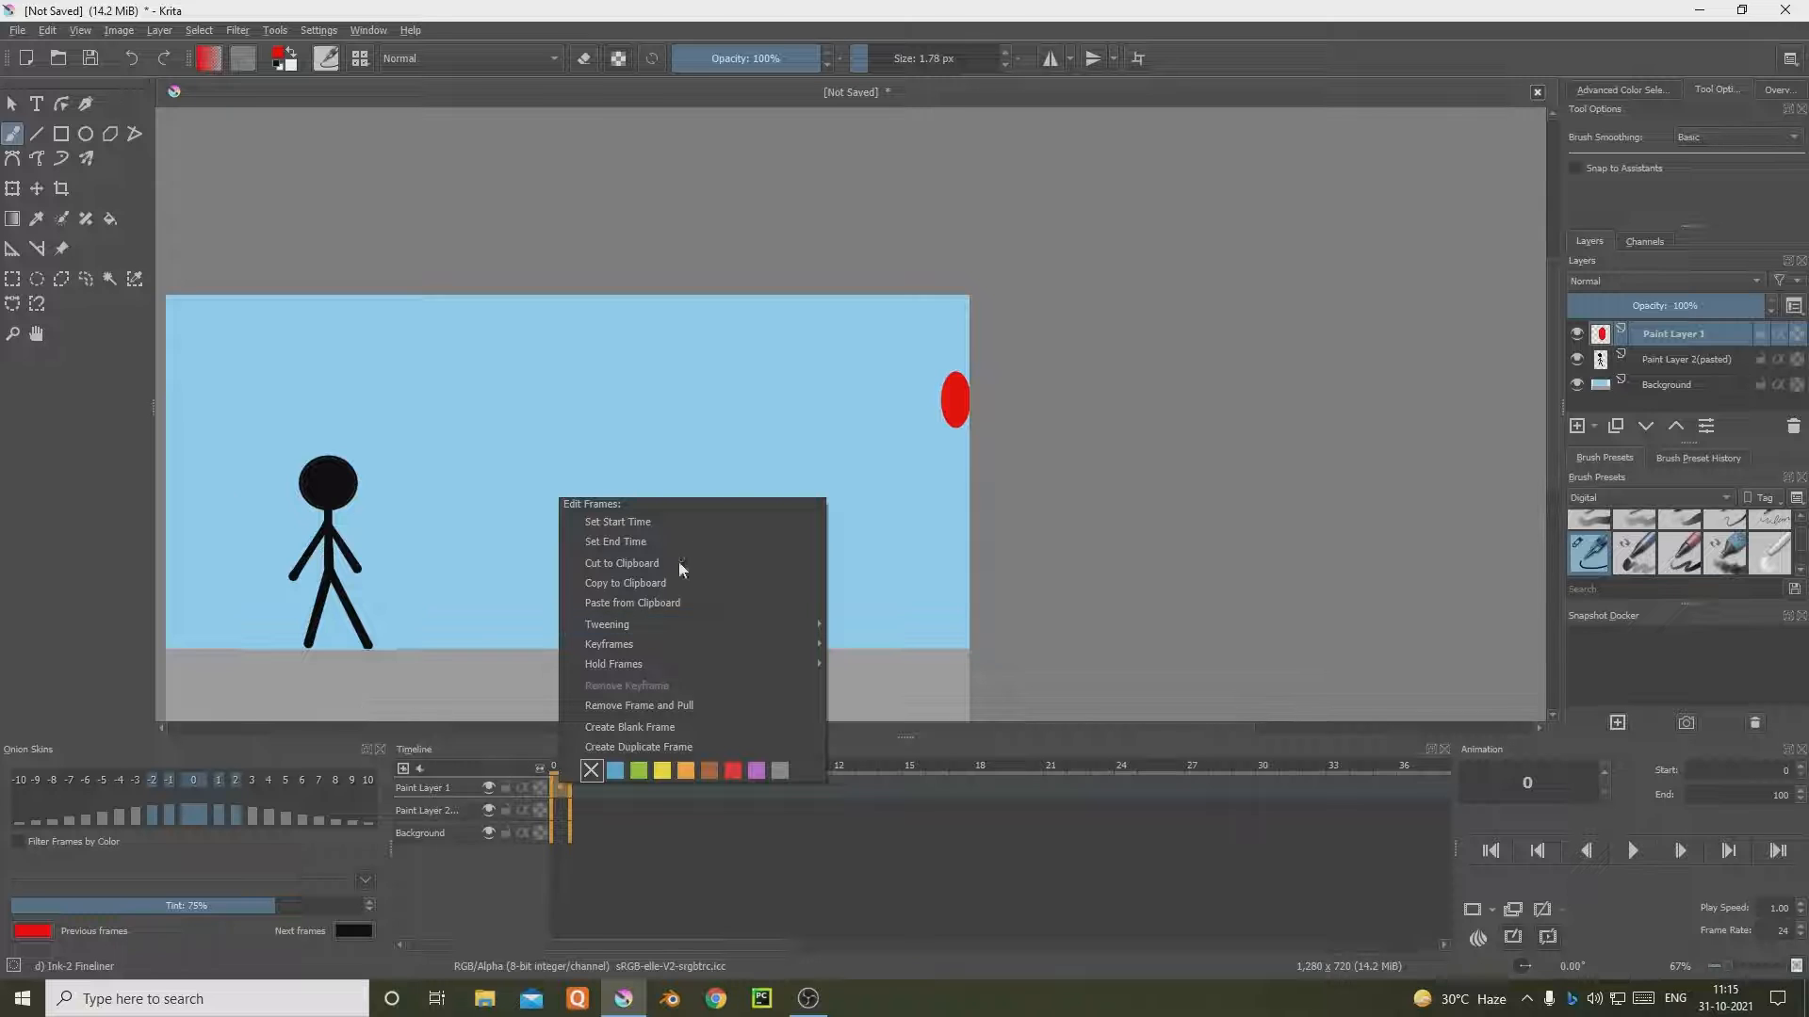
left_click(420, 648)
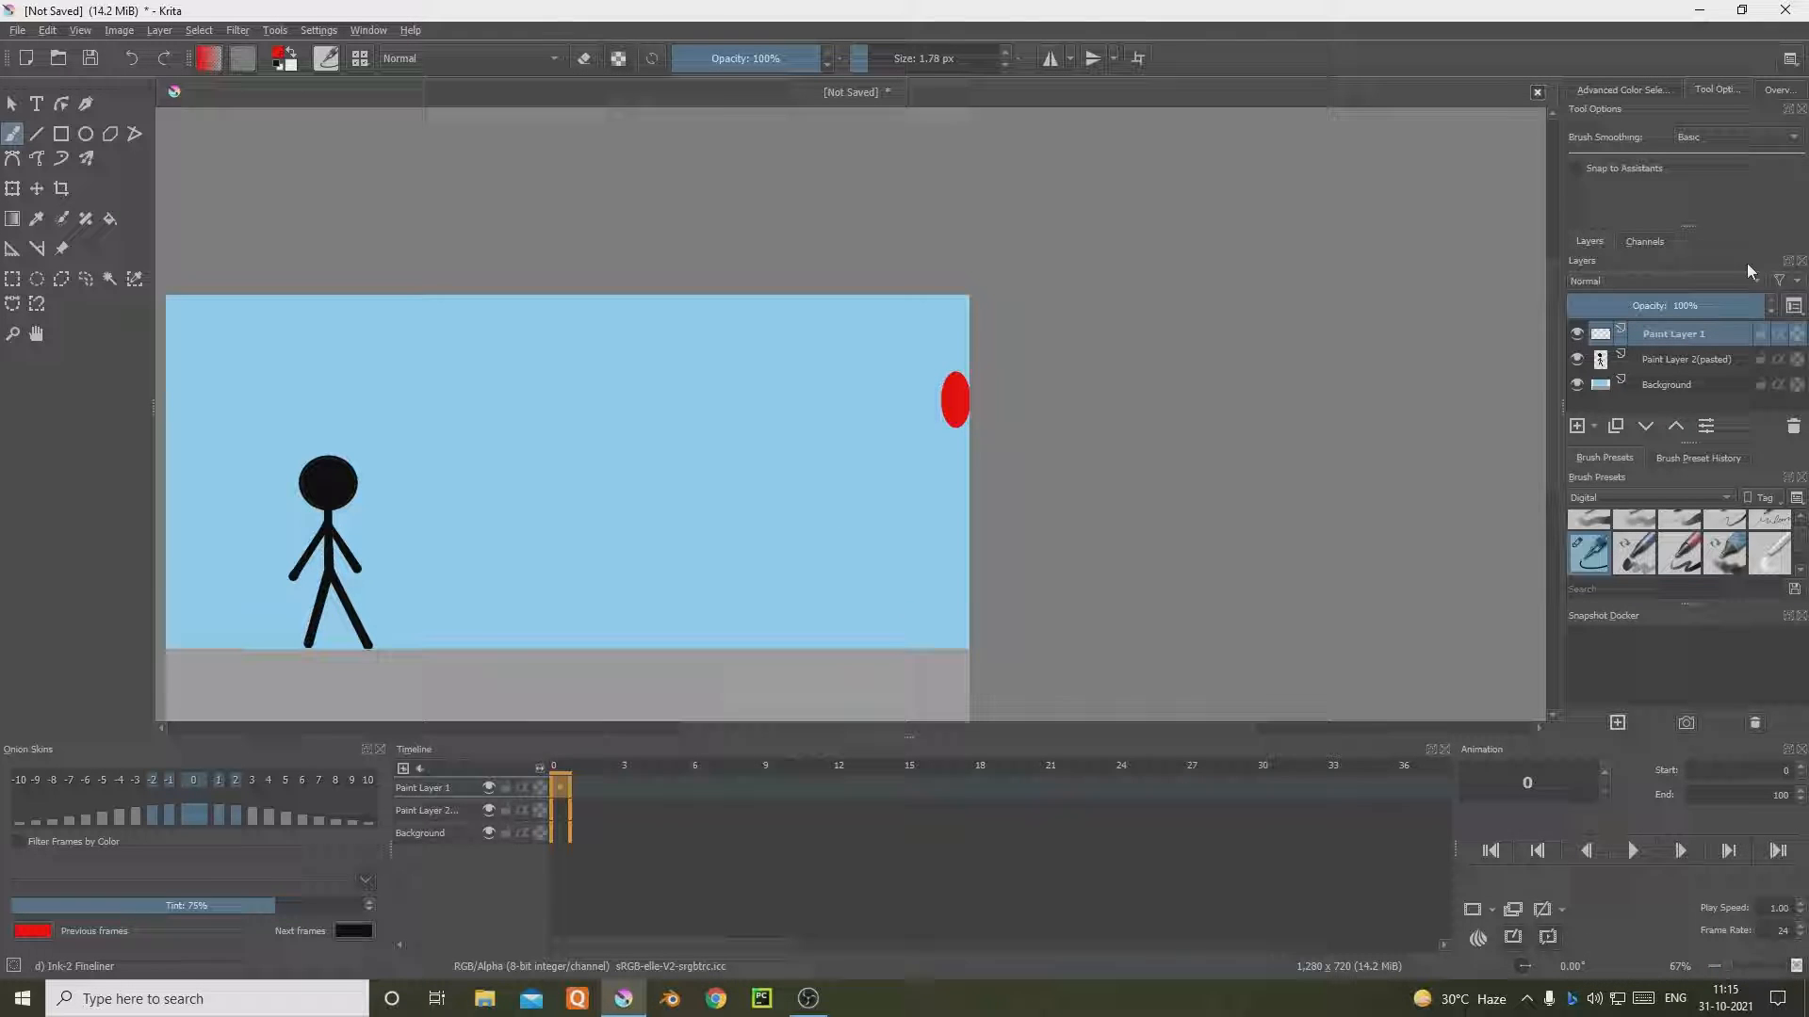
Step: Try creating a blank frame at frame 0 of Paint Layer 1 and undo it
left_click(1686, 361)
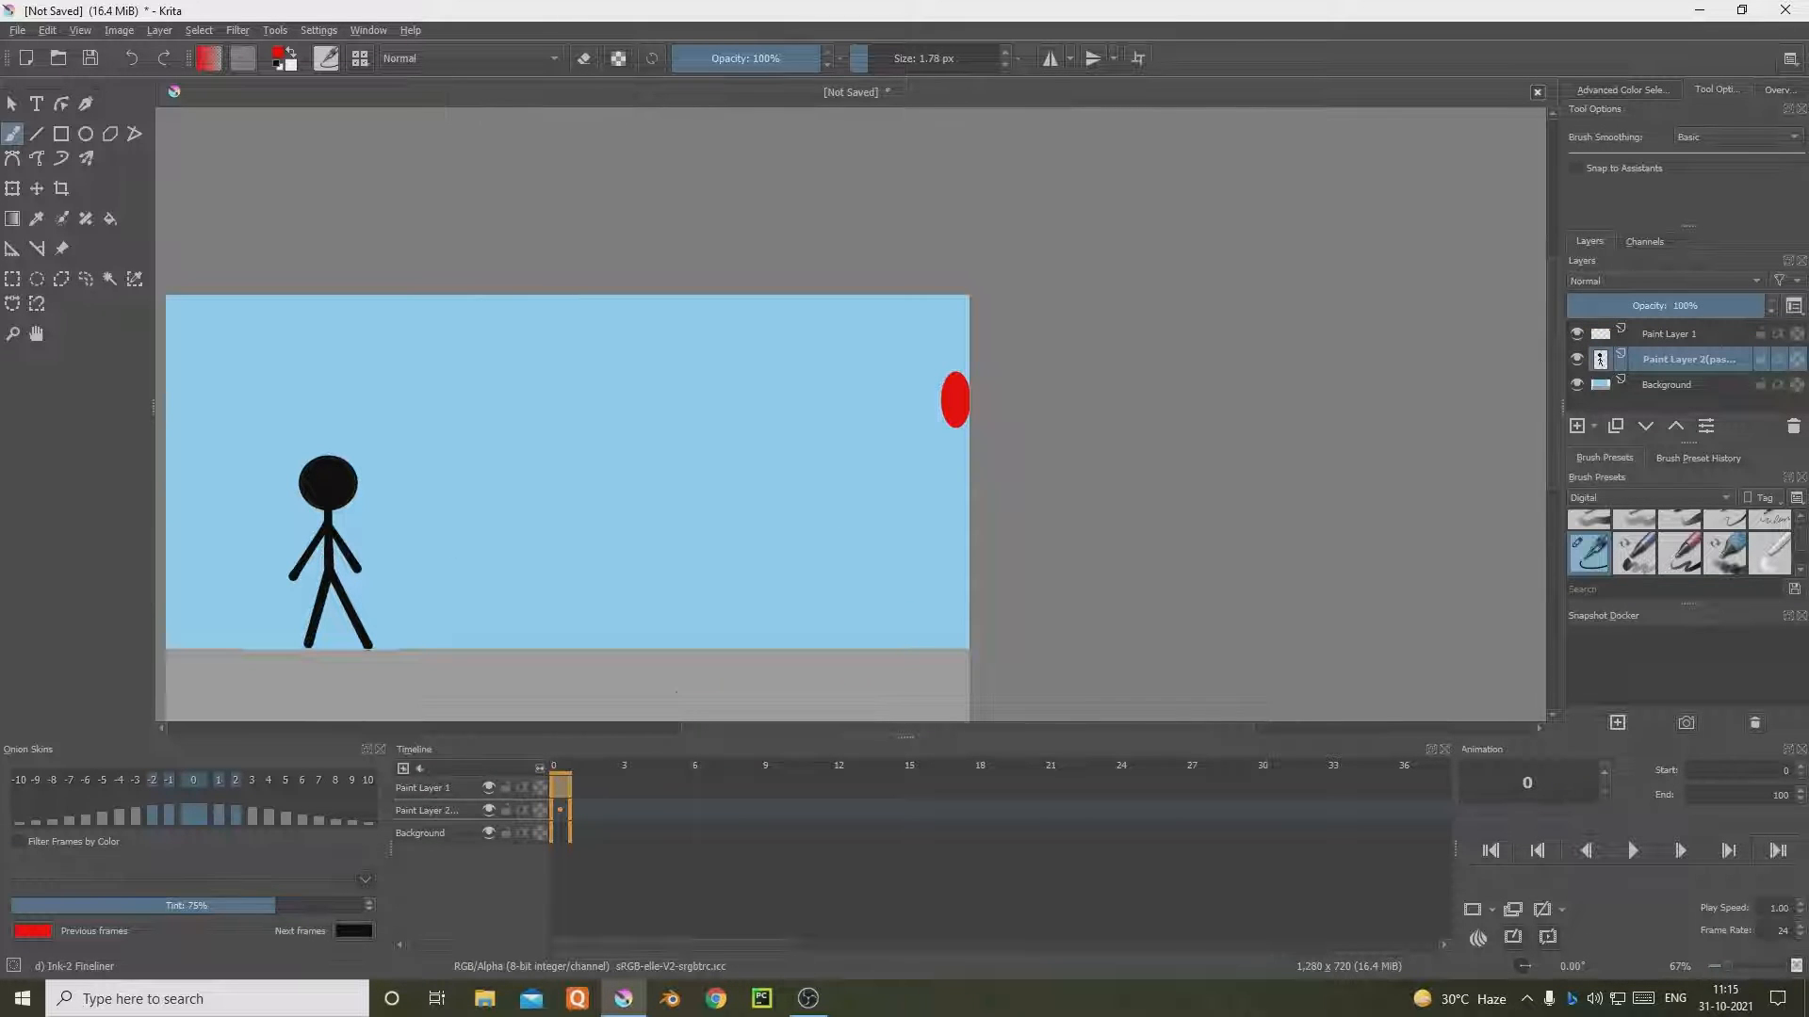
right_click(562, 788)
mouse_move(612, 642)
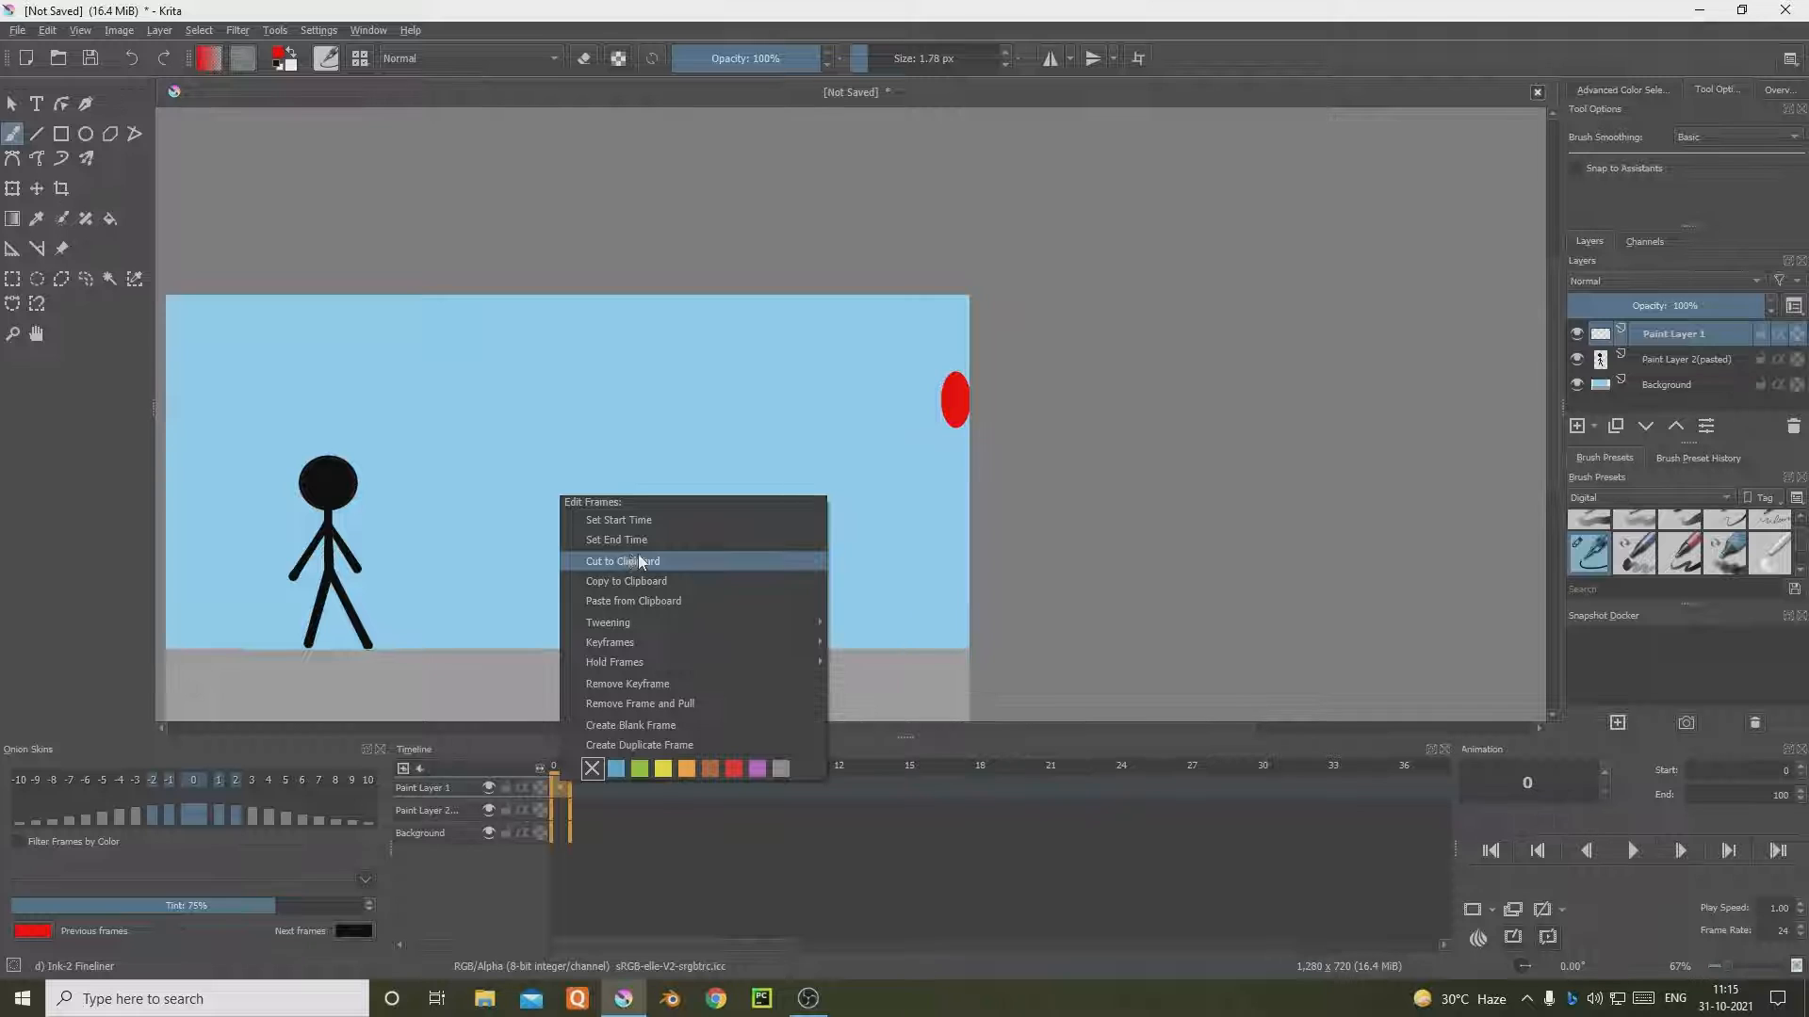
left_click(656, 726)
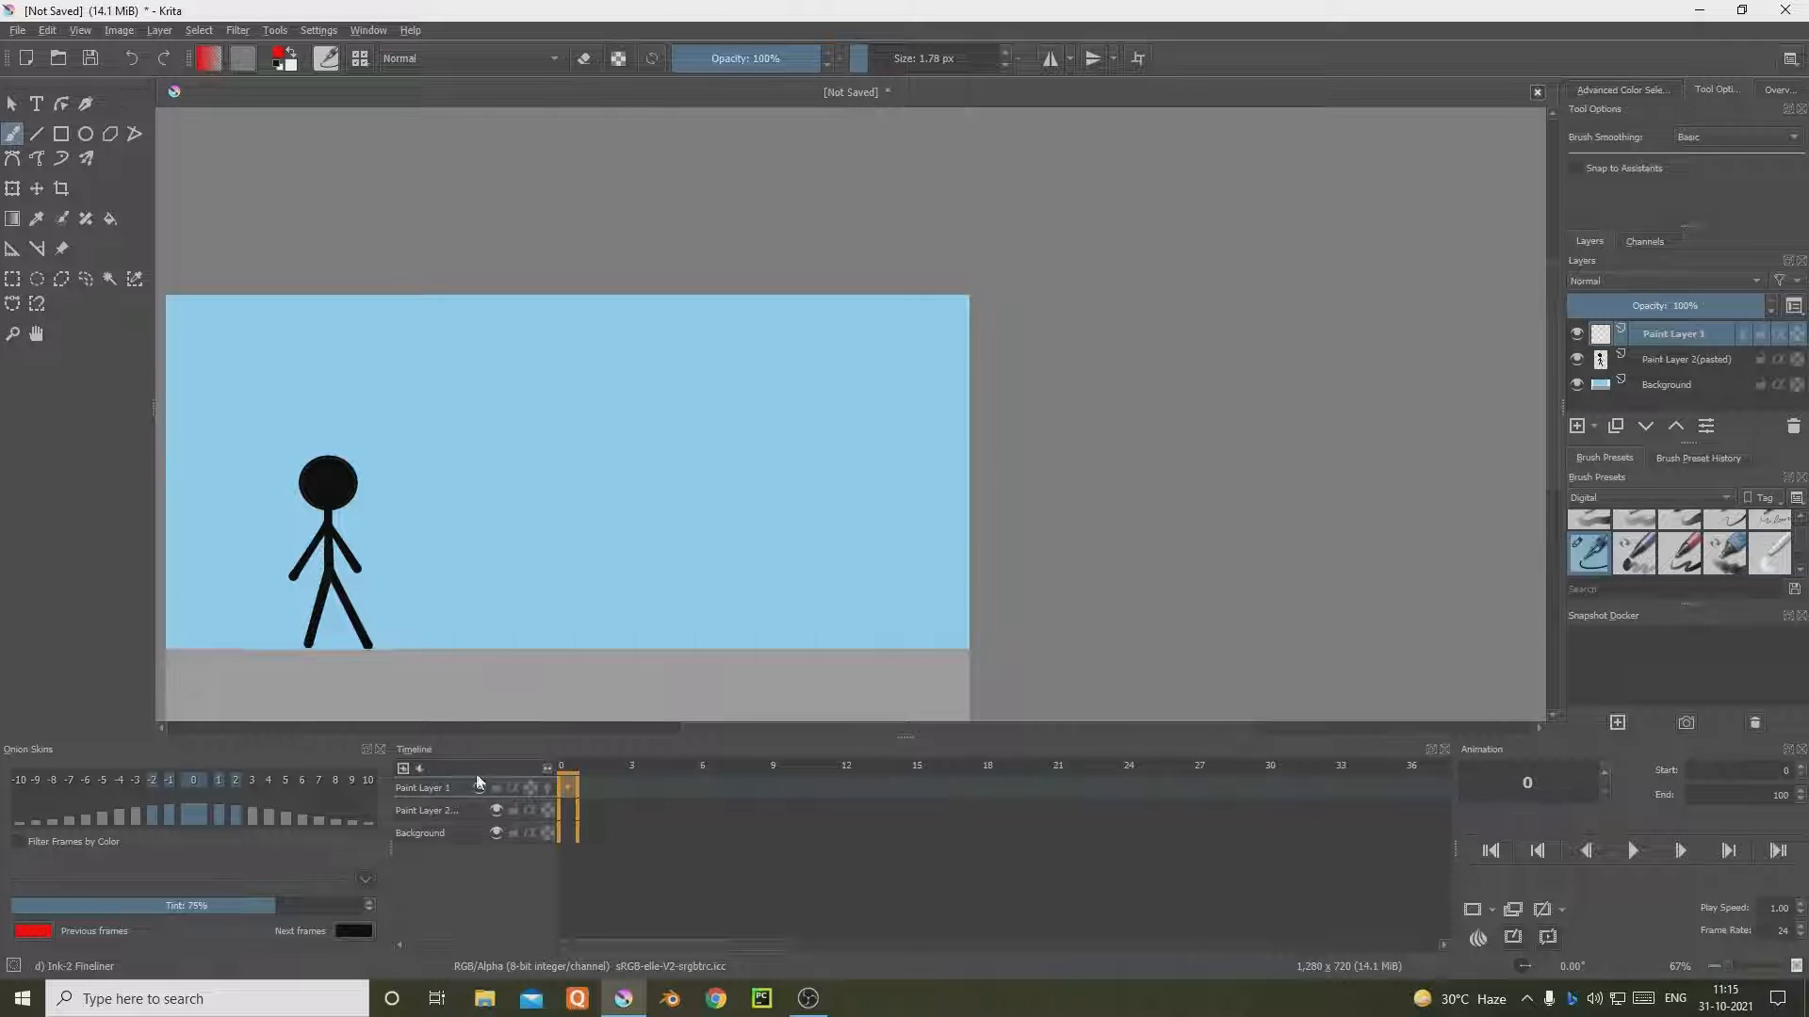
key("ctrl+z")
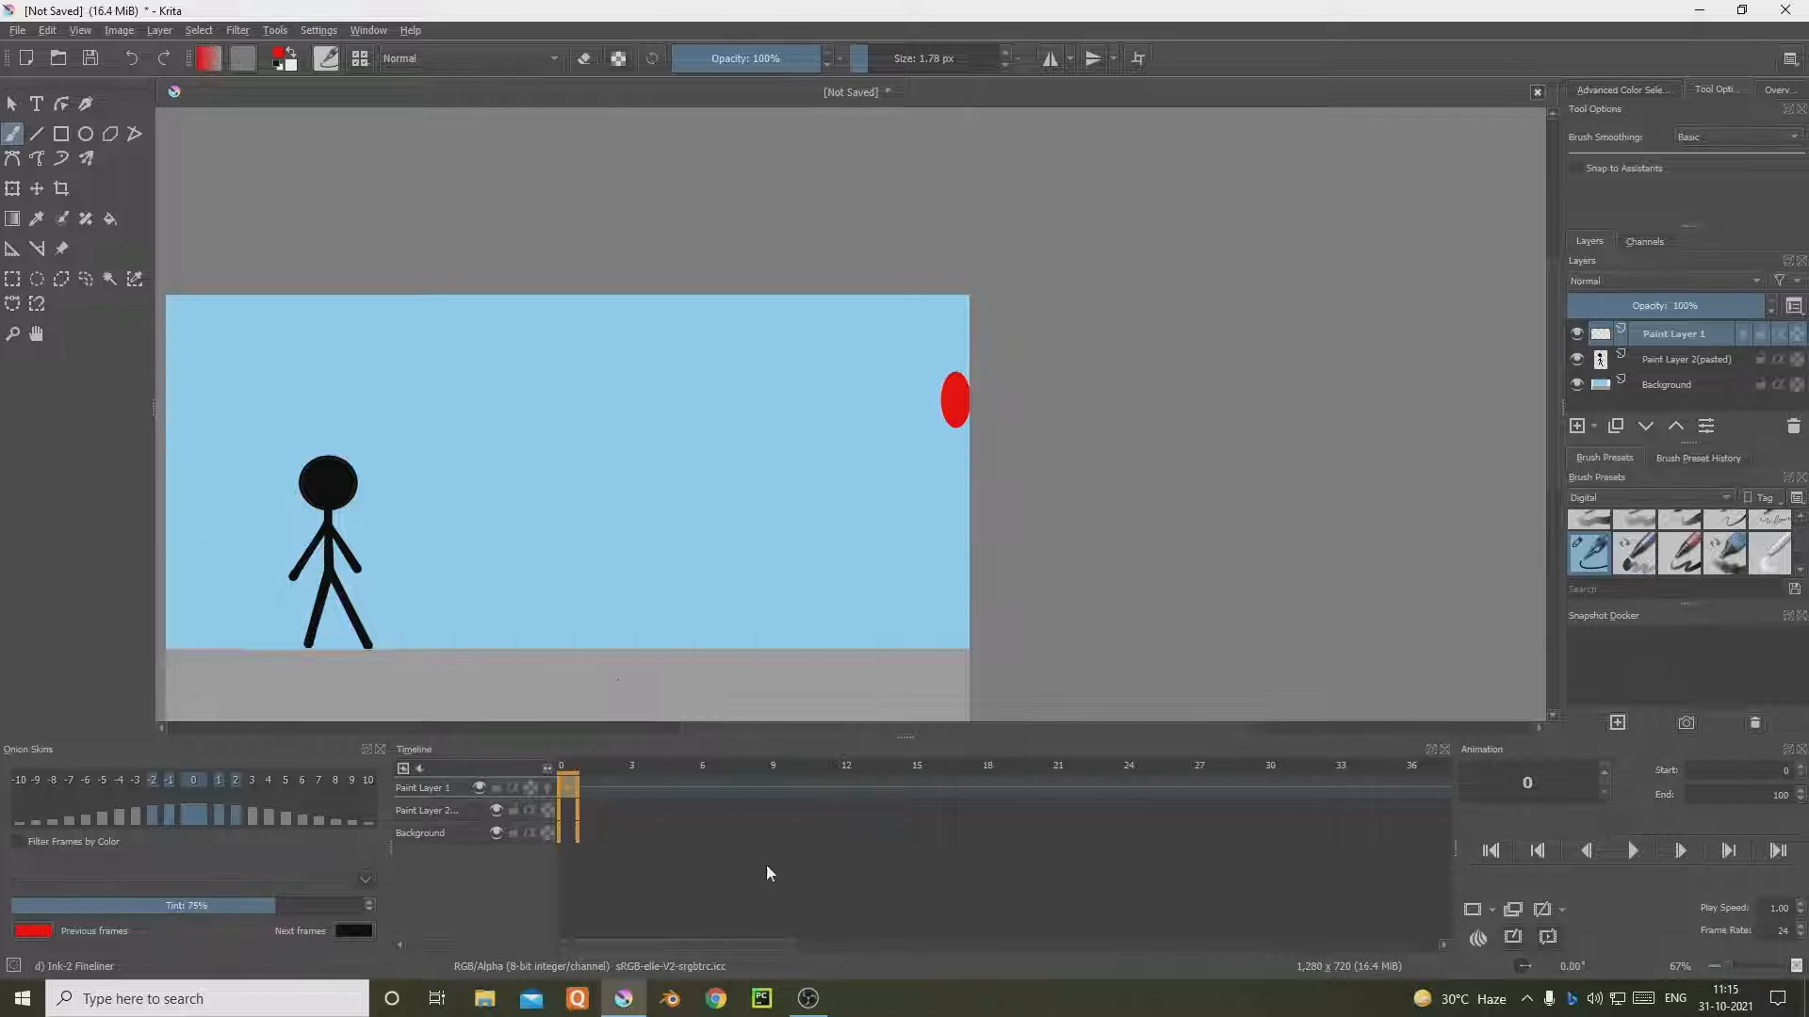
Step: Copy the red ellipse using a rectangular selection around it and dismiss the selection
left_click(583, 796)
left_click(571, 794)
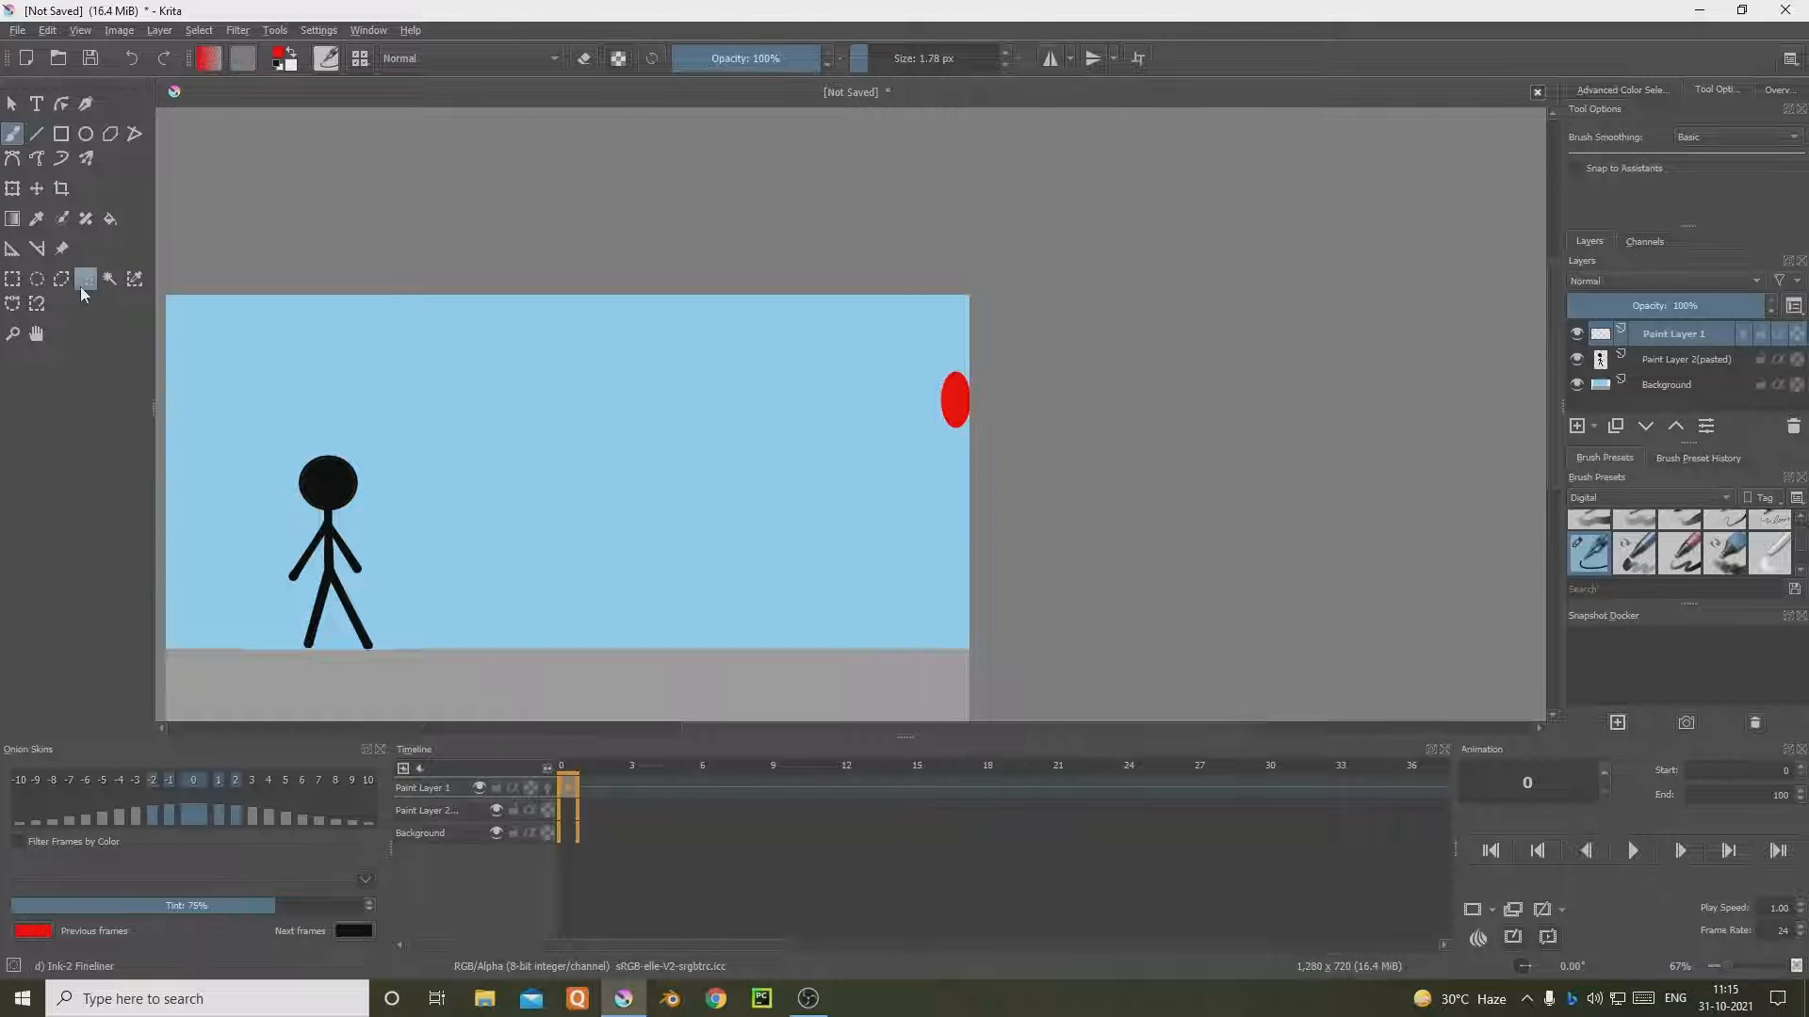
left_click(12, 279)
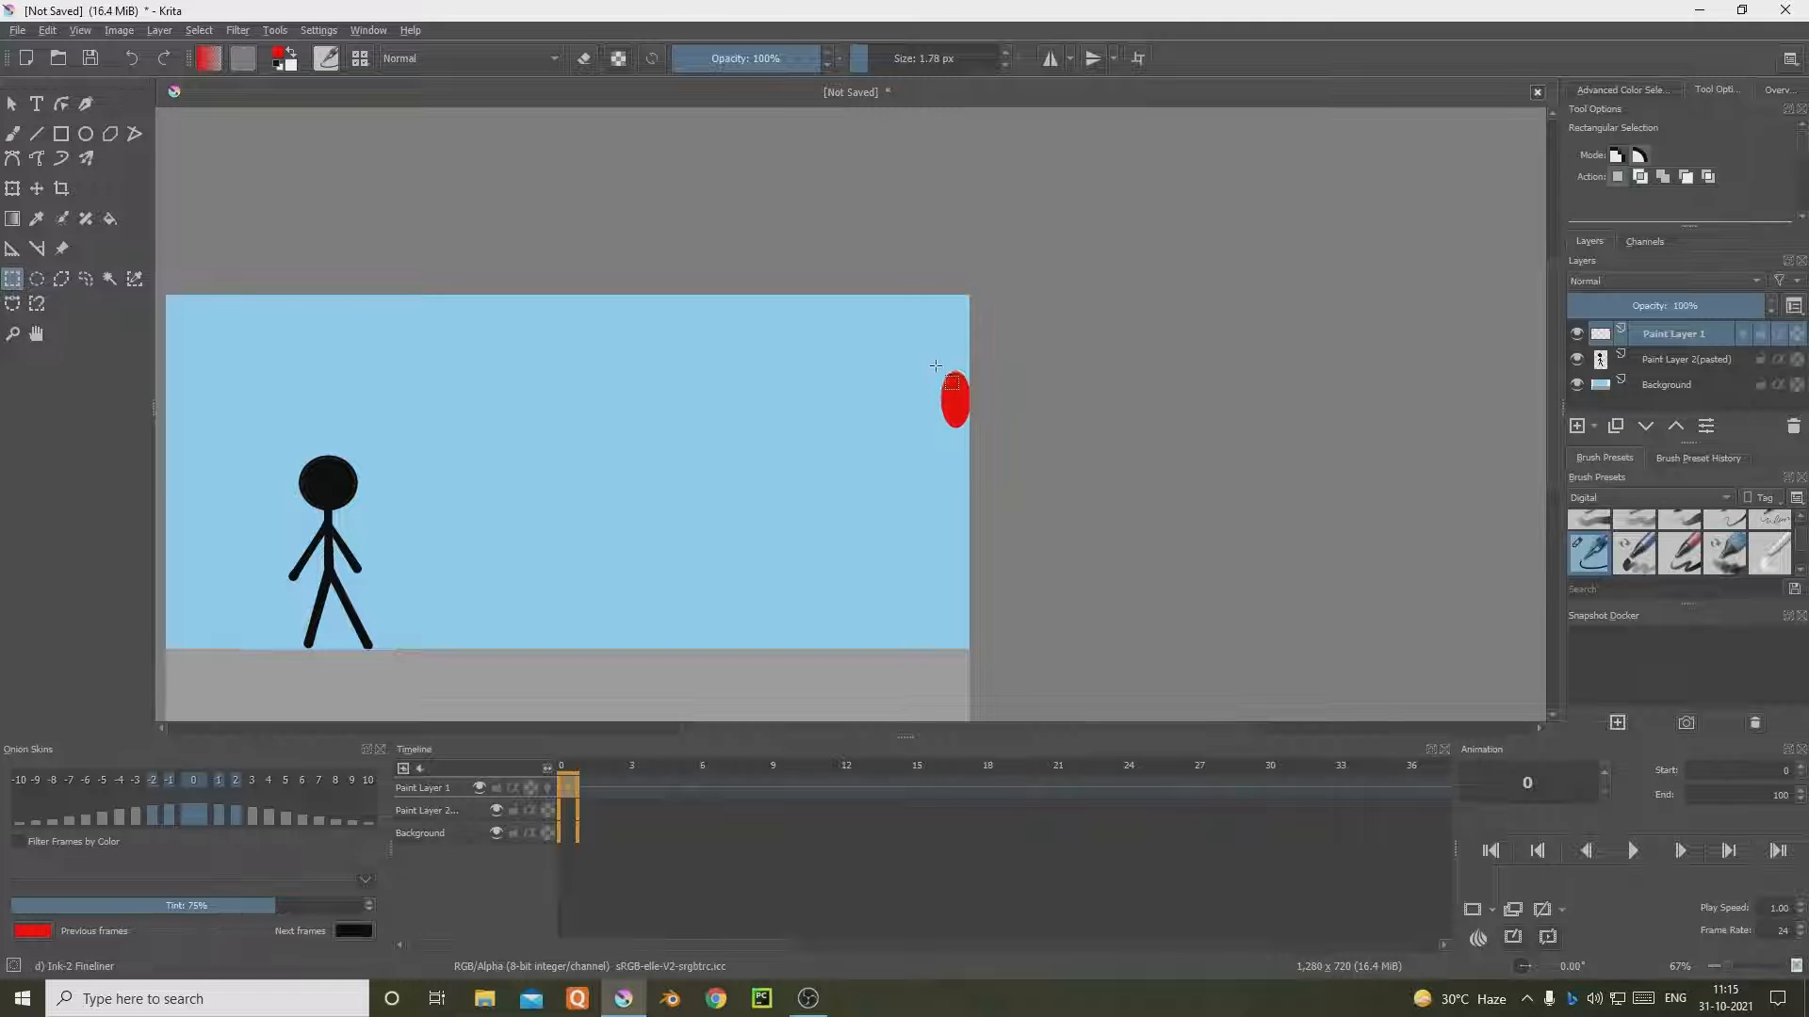
left_click_drag(936, 365, 971, 437)
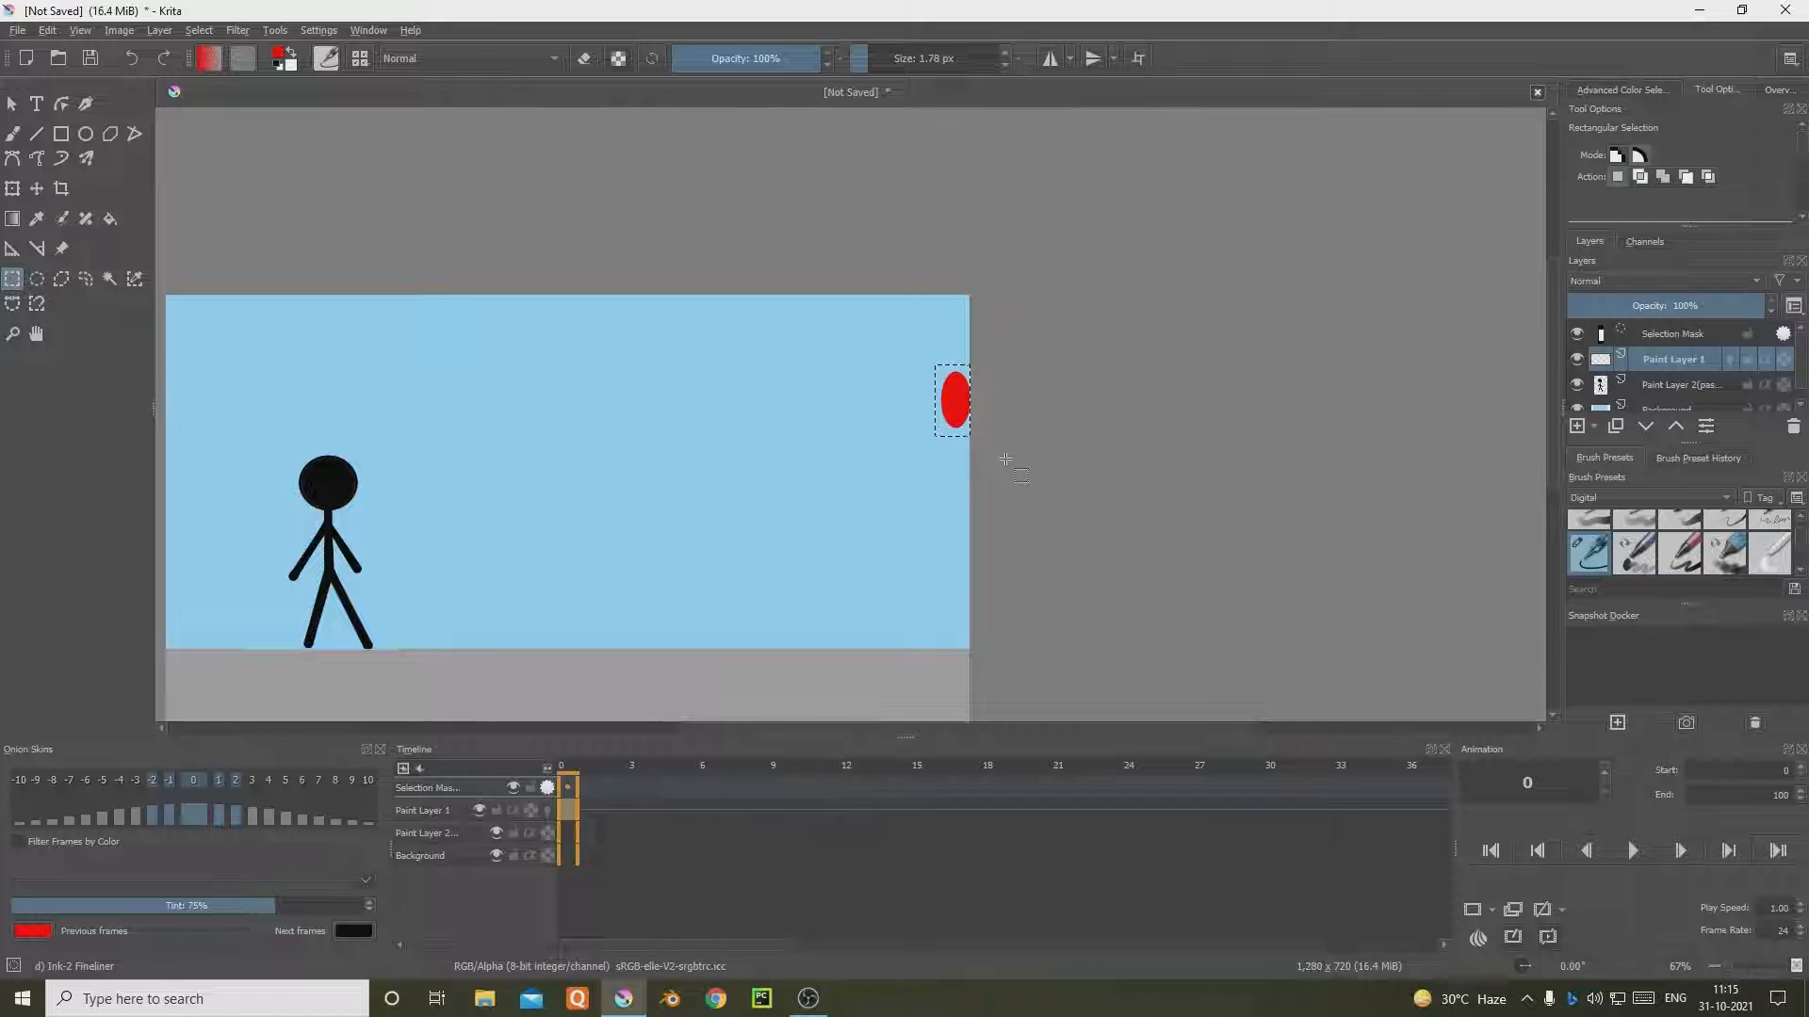
left_click(1042, 544)
Step: Create a blank frame at frame 1 of Paint Layer 1 with onion skins enabled and paste the copied red ellipse
left_click(1631, 853)
left_click(1627, 856)
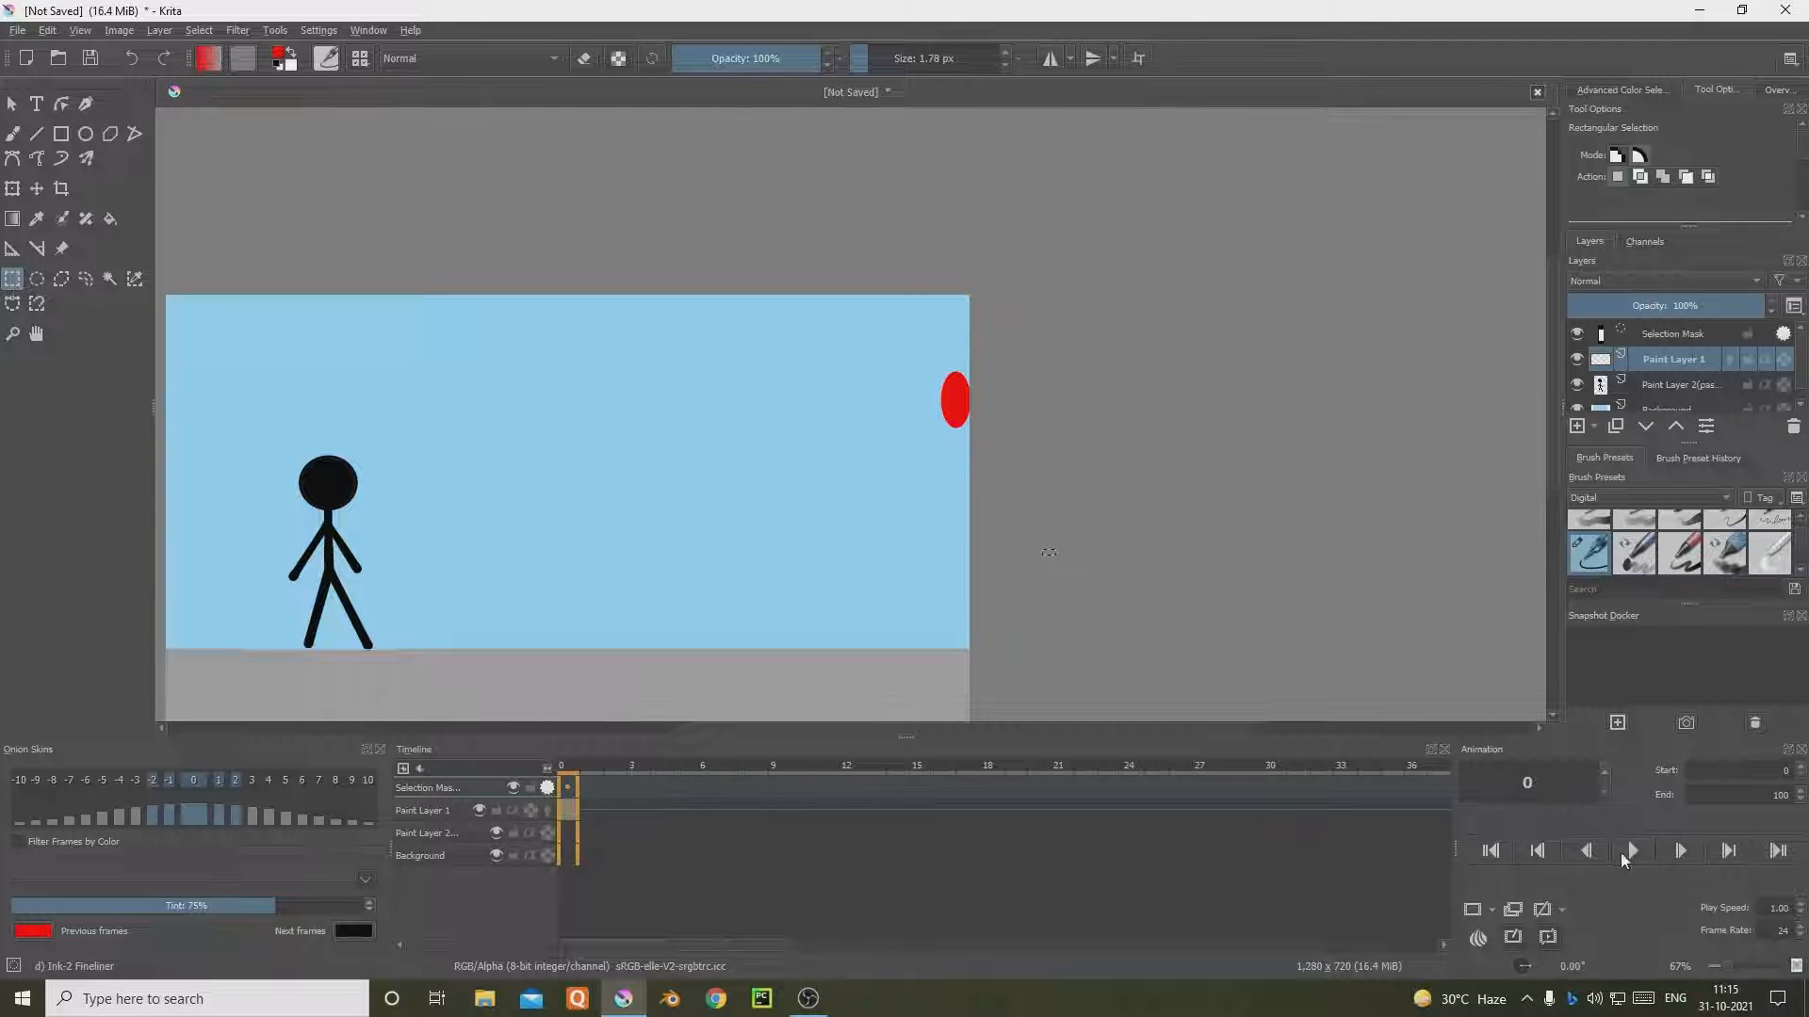
left_click(592, 809)
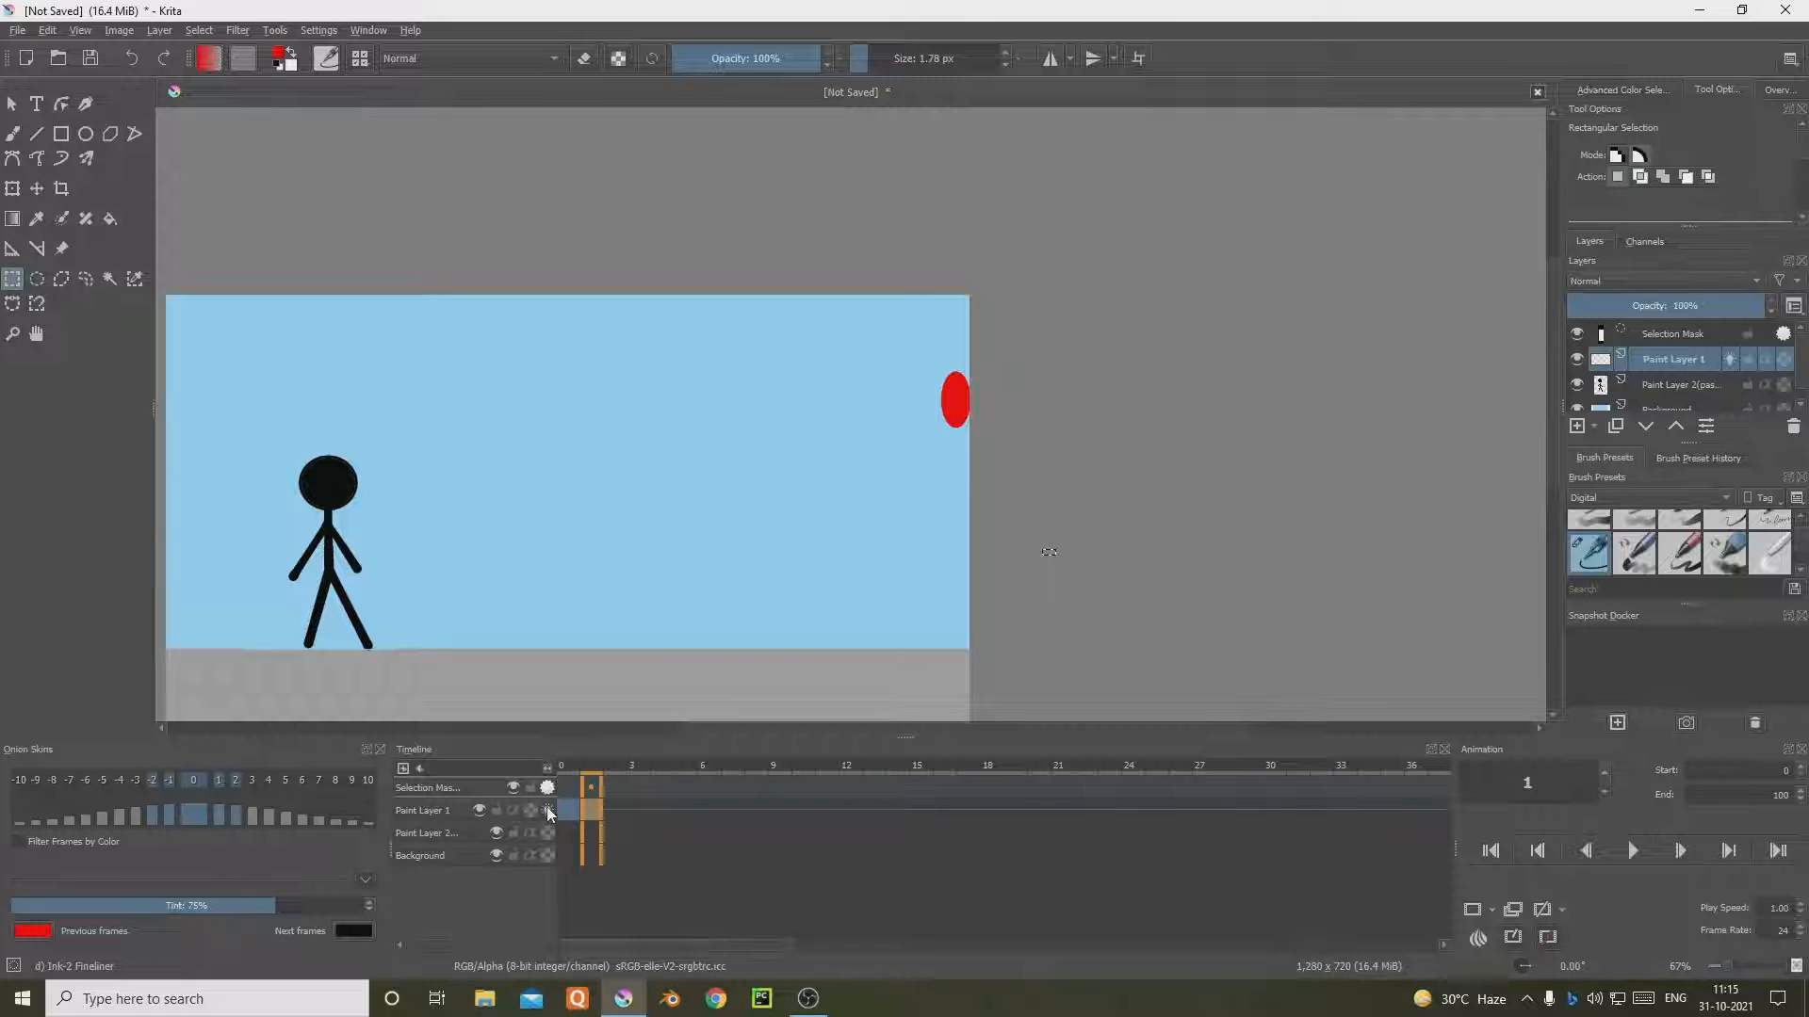
right_click(591, 812)
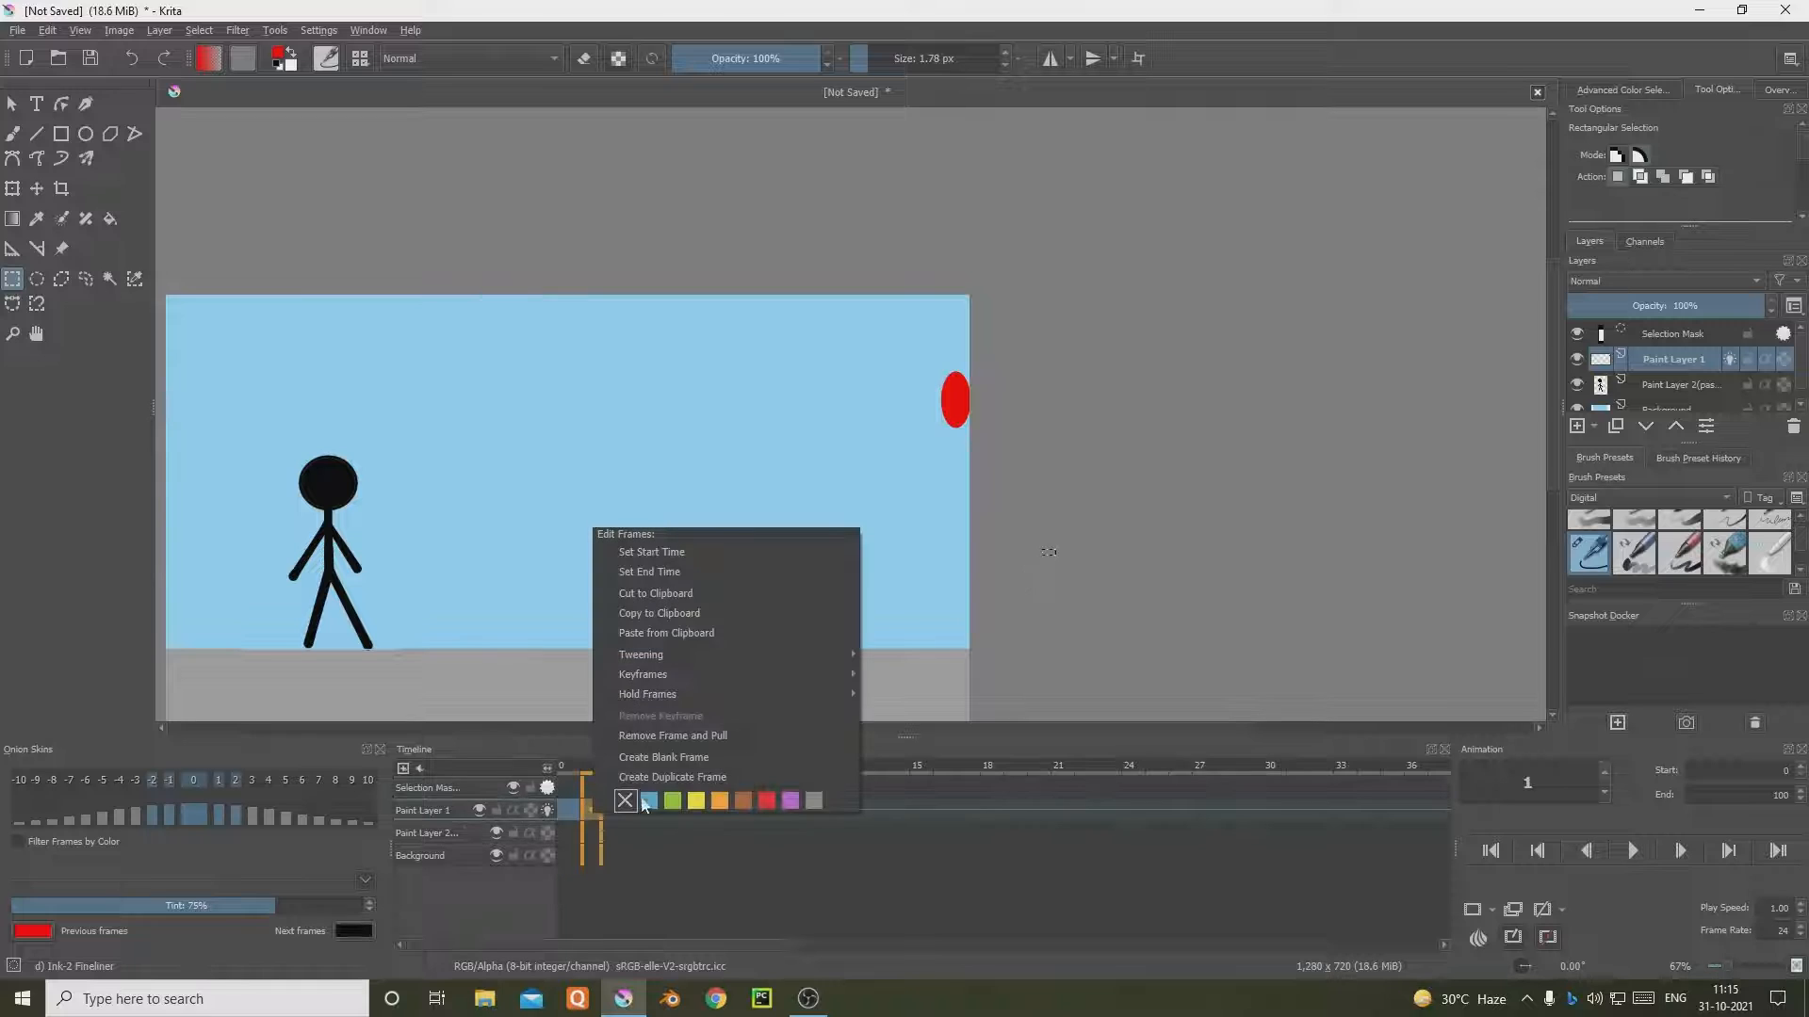
left_click(699, 748)
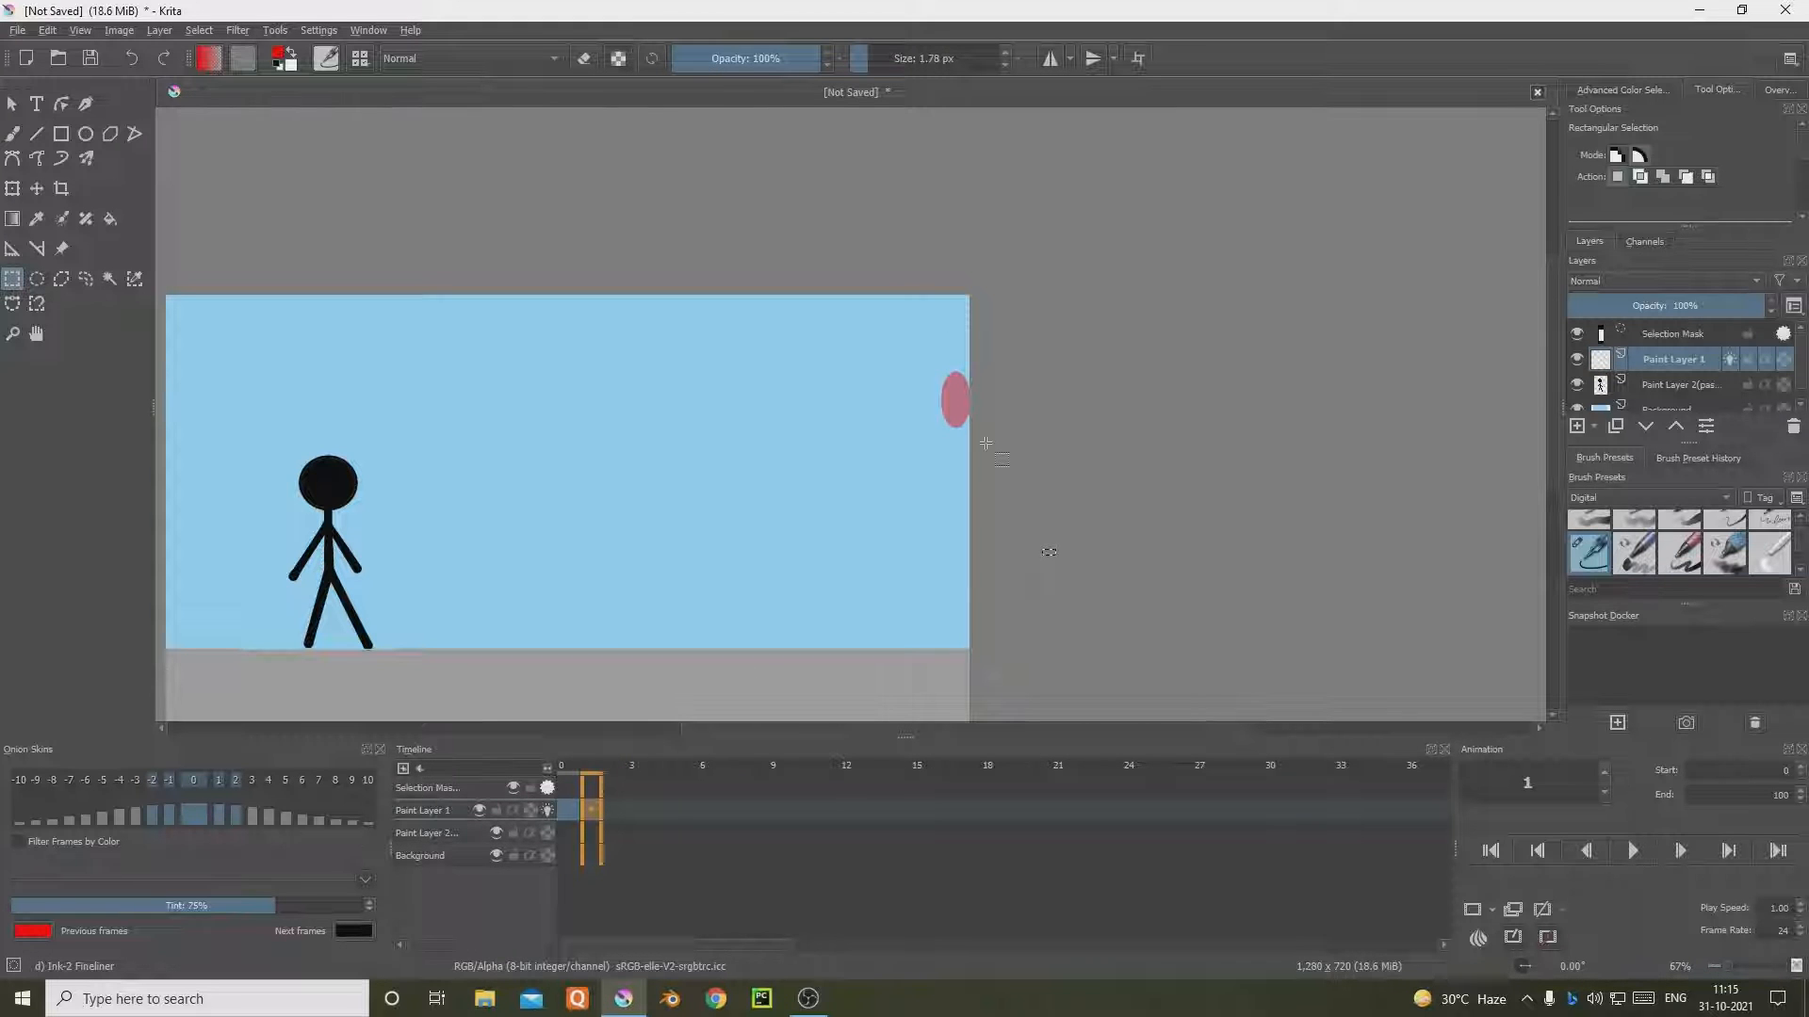
key("ctrl+v")
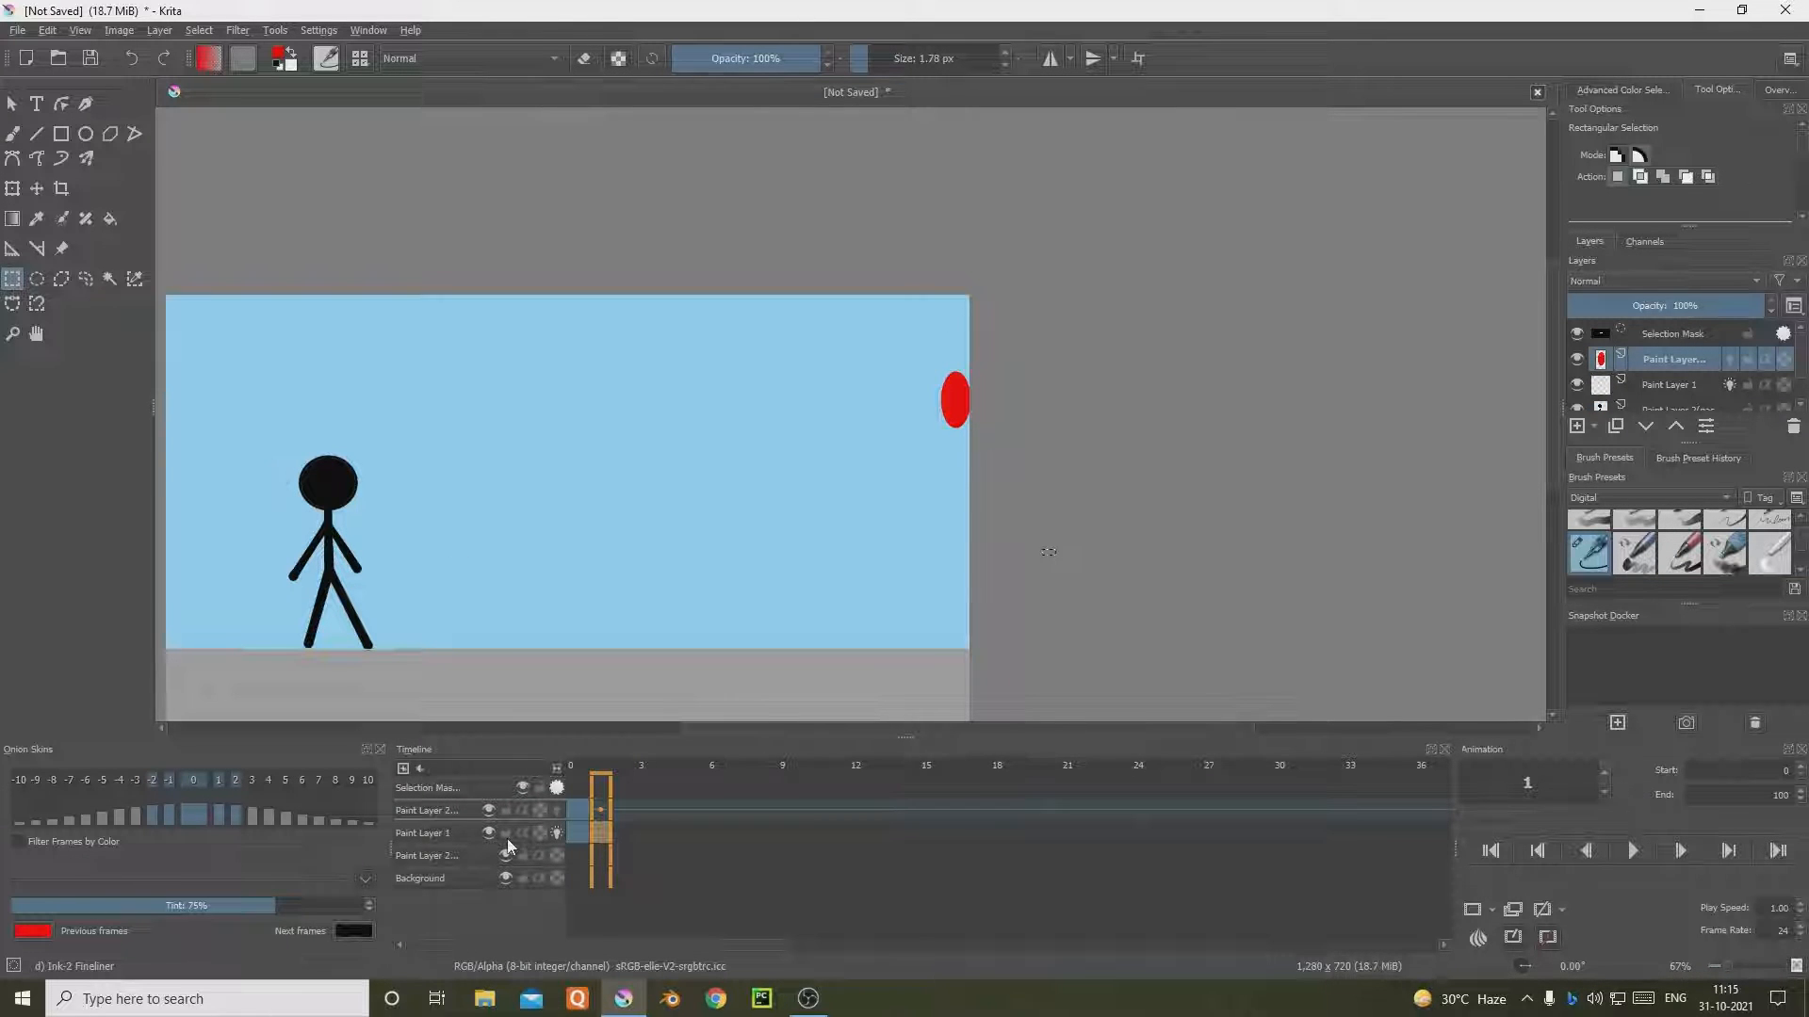
Step: Undo the pasted ellipse and try drawing a new red ellipse at frame 1 of Paint Layer 1 with the Ellipse tool
key("ctrl+z")
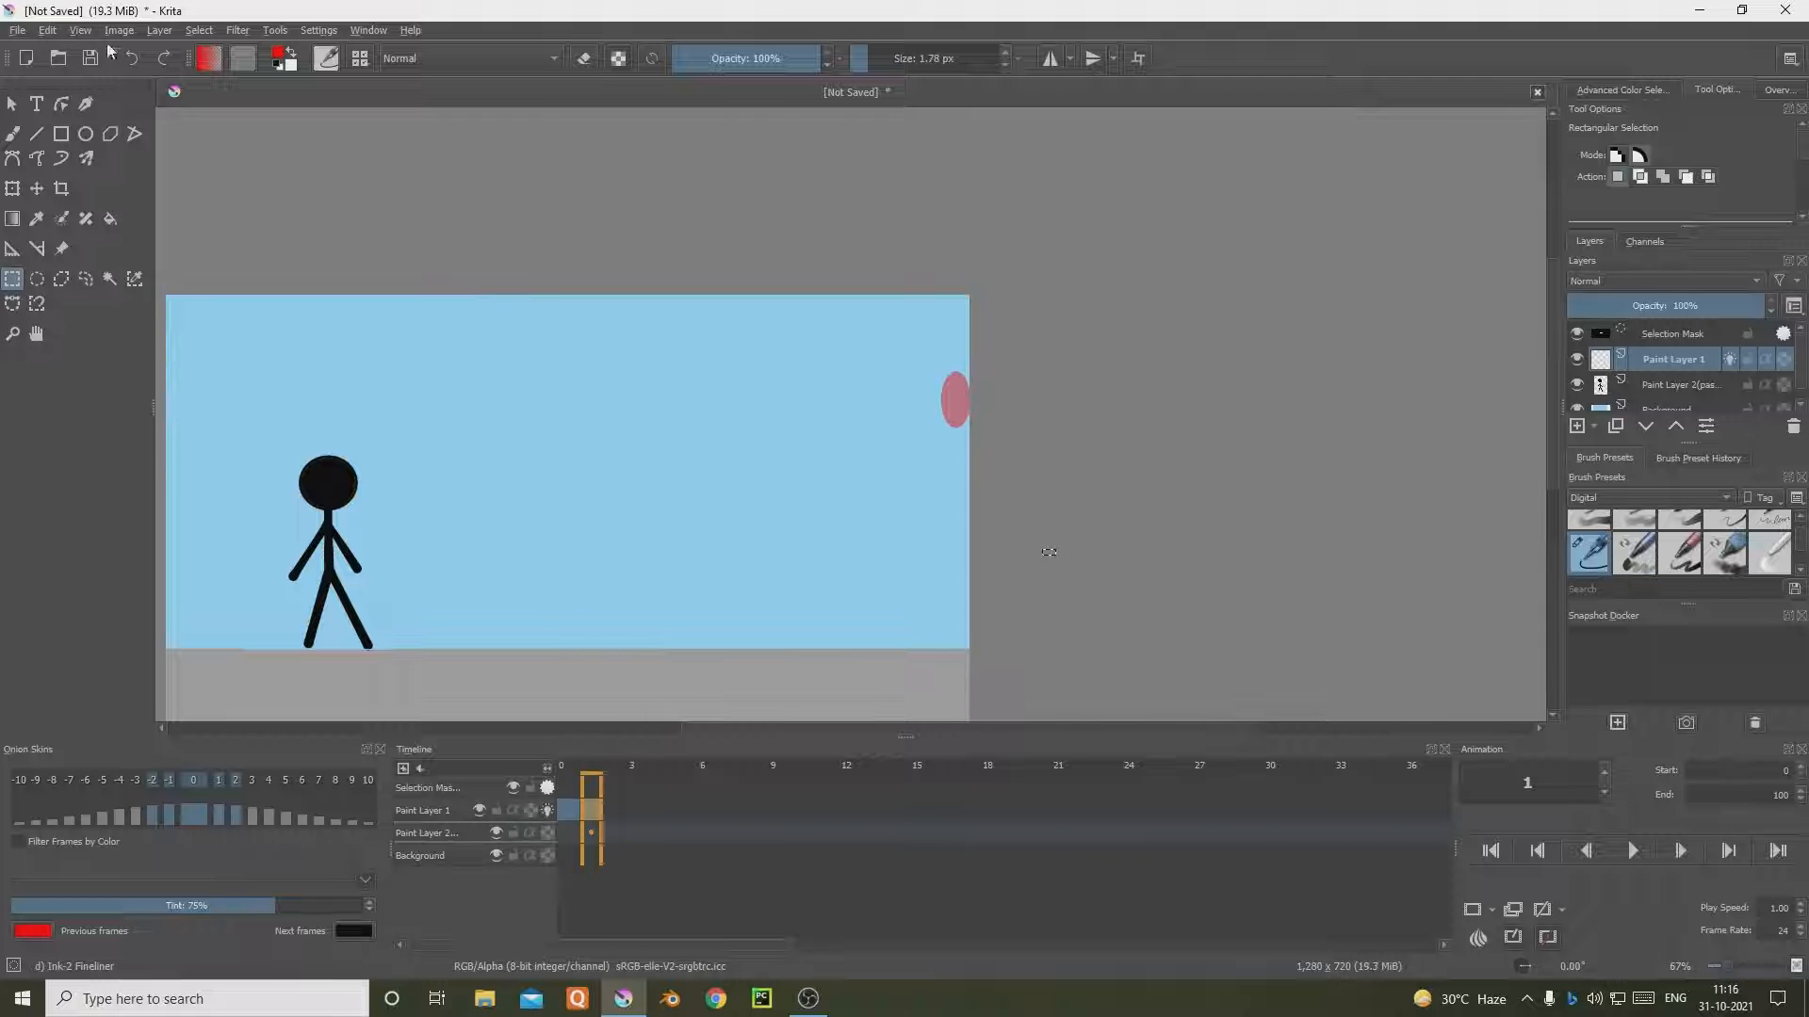
left_click(86, 133)
scroll(904, 391, "up", 3)
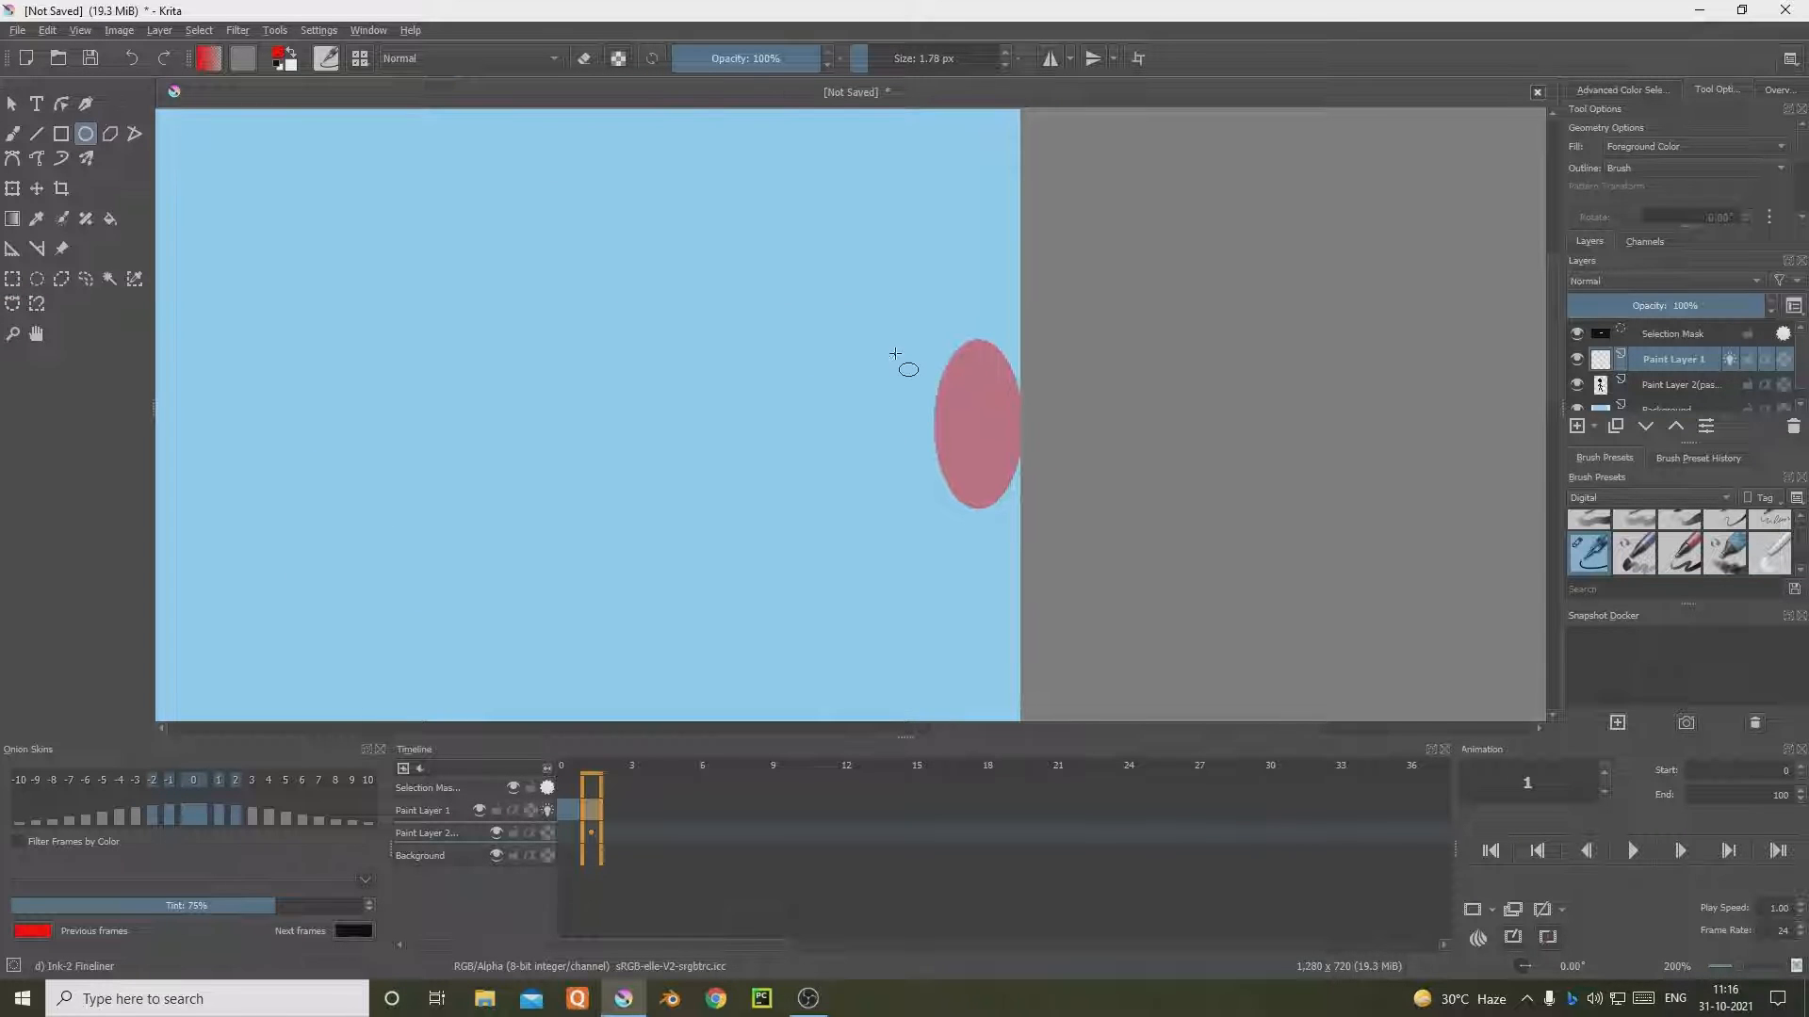
mouse_move(895, 355)
left_mouse_down()
mouse_move(970, 523)
mouse_move(988, 496)
left_mouse_up()
scroll(902, 513, "down", 1)
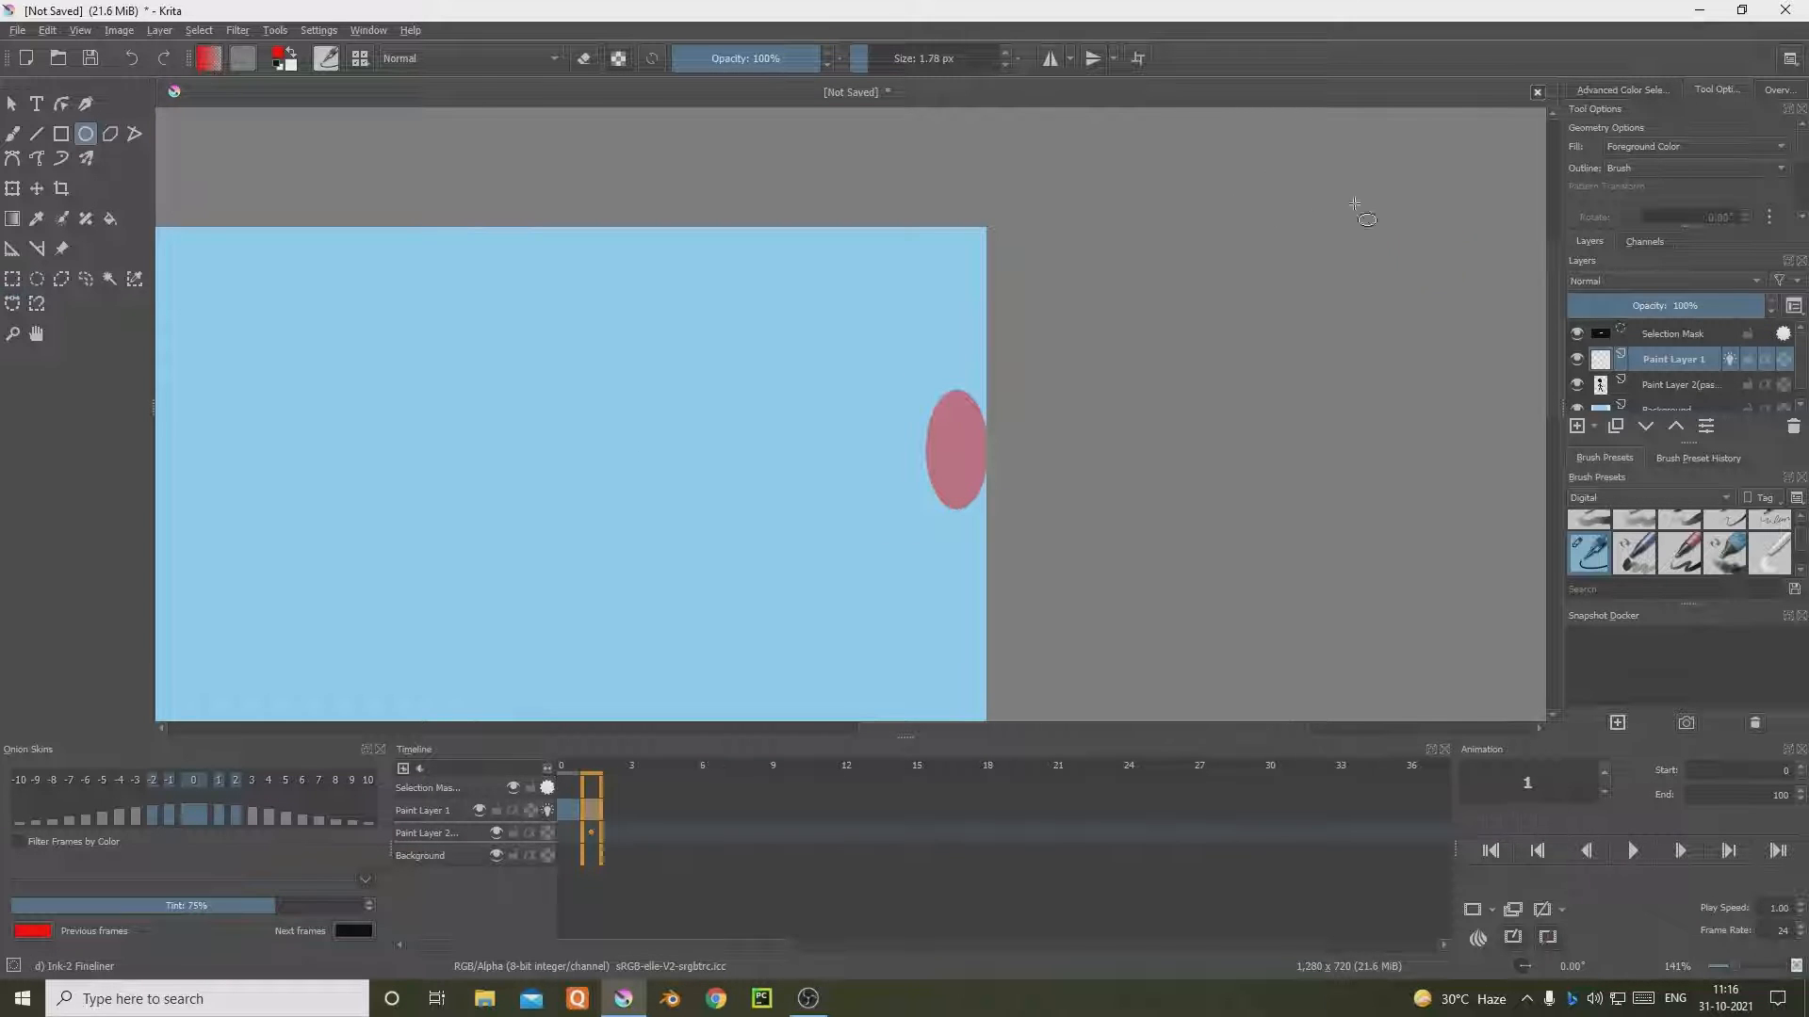
left_click(593, 808)
mouse_move(810, 386)
left_mouse_down()
mouse_move(909, 463)
mouse_move(916, 521)
left_mouse_up()
left_click_drag(537, 328, 743, 489)
scroll(706, 541, "down", 3)
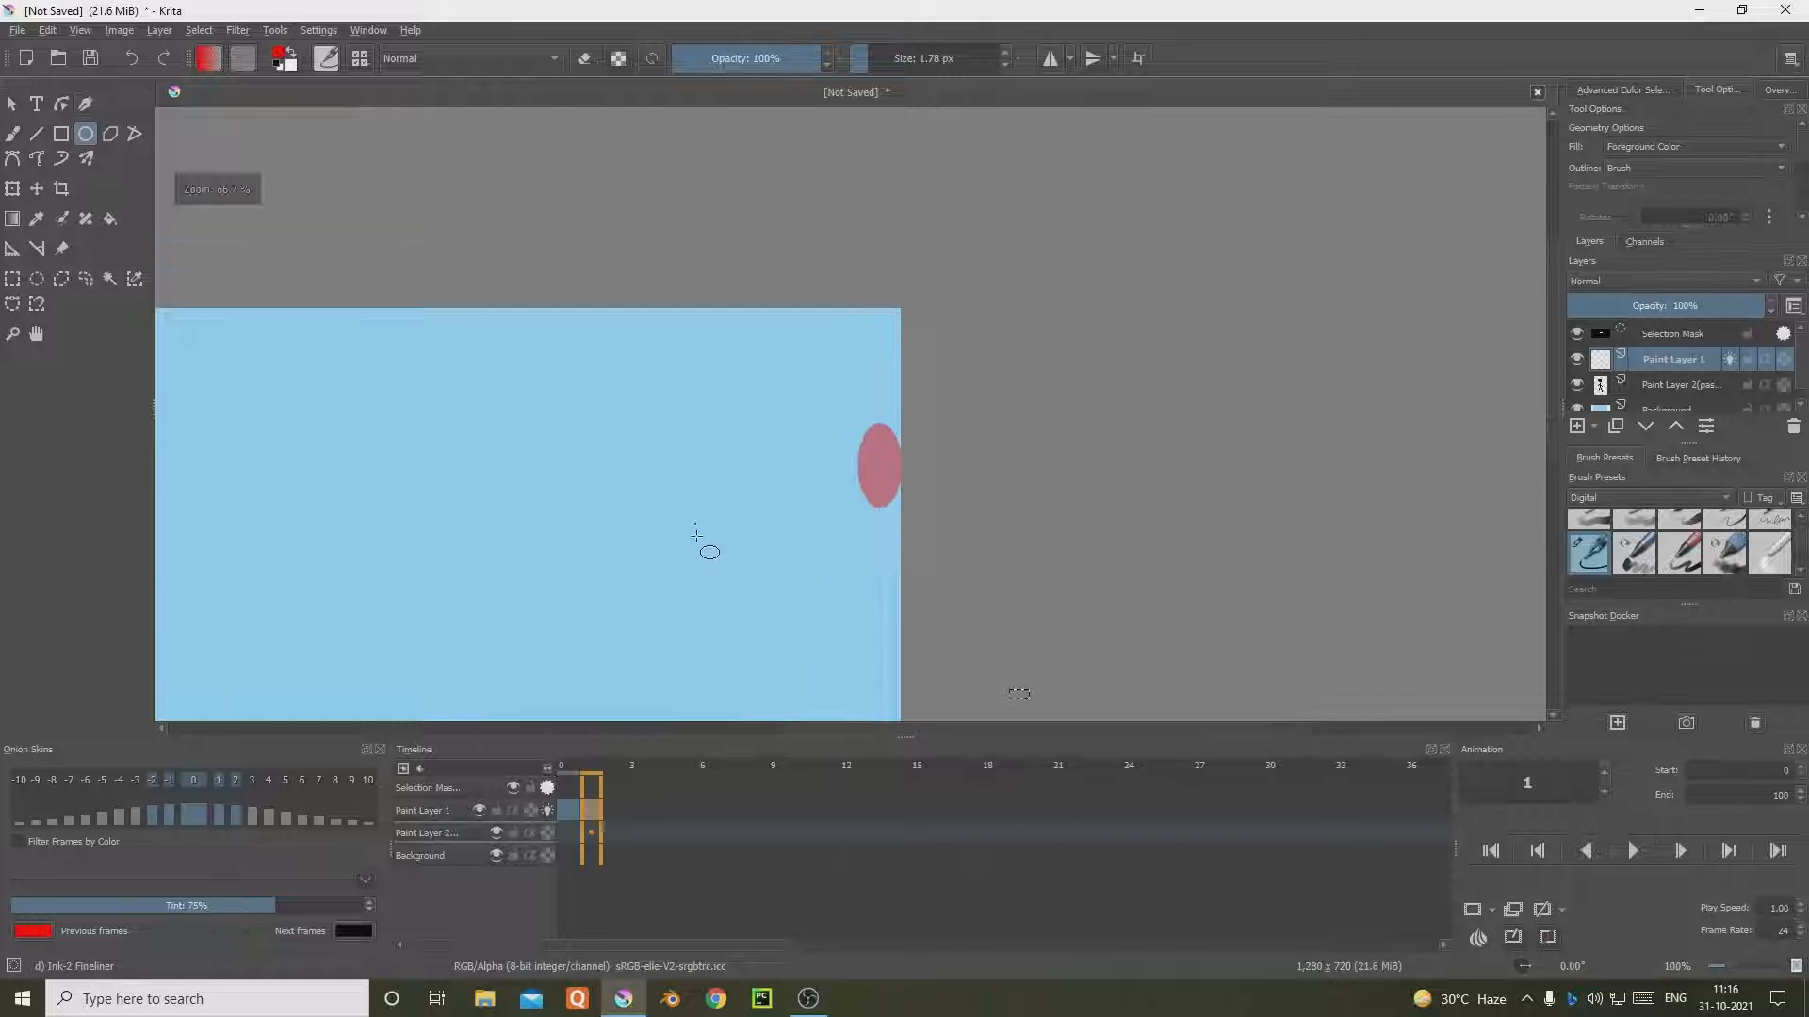
Step: Return to frame 0 of Paint Layer 1 and clear the active selection
left_click(574, 810)
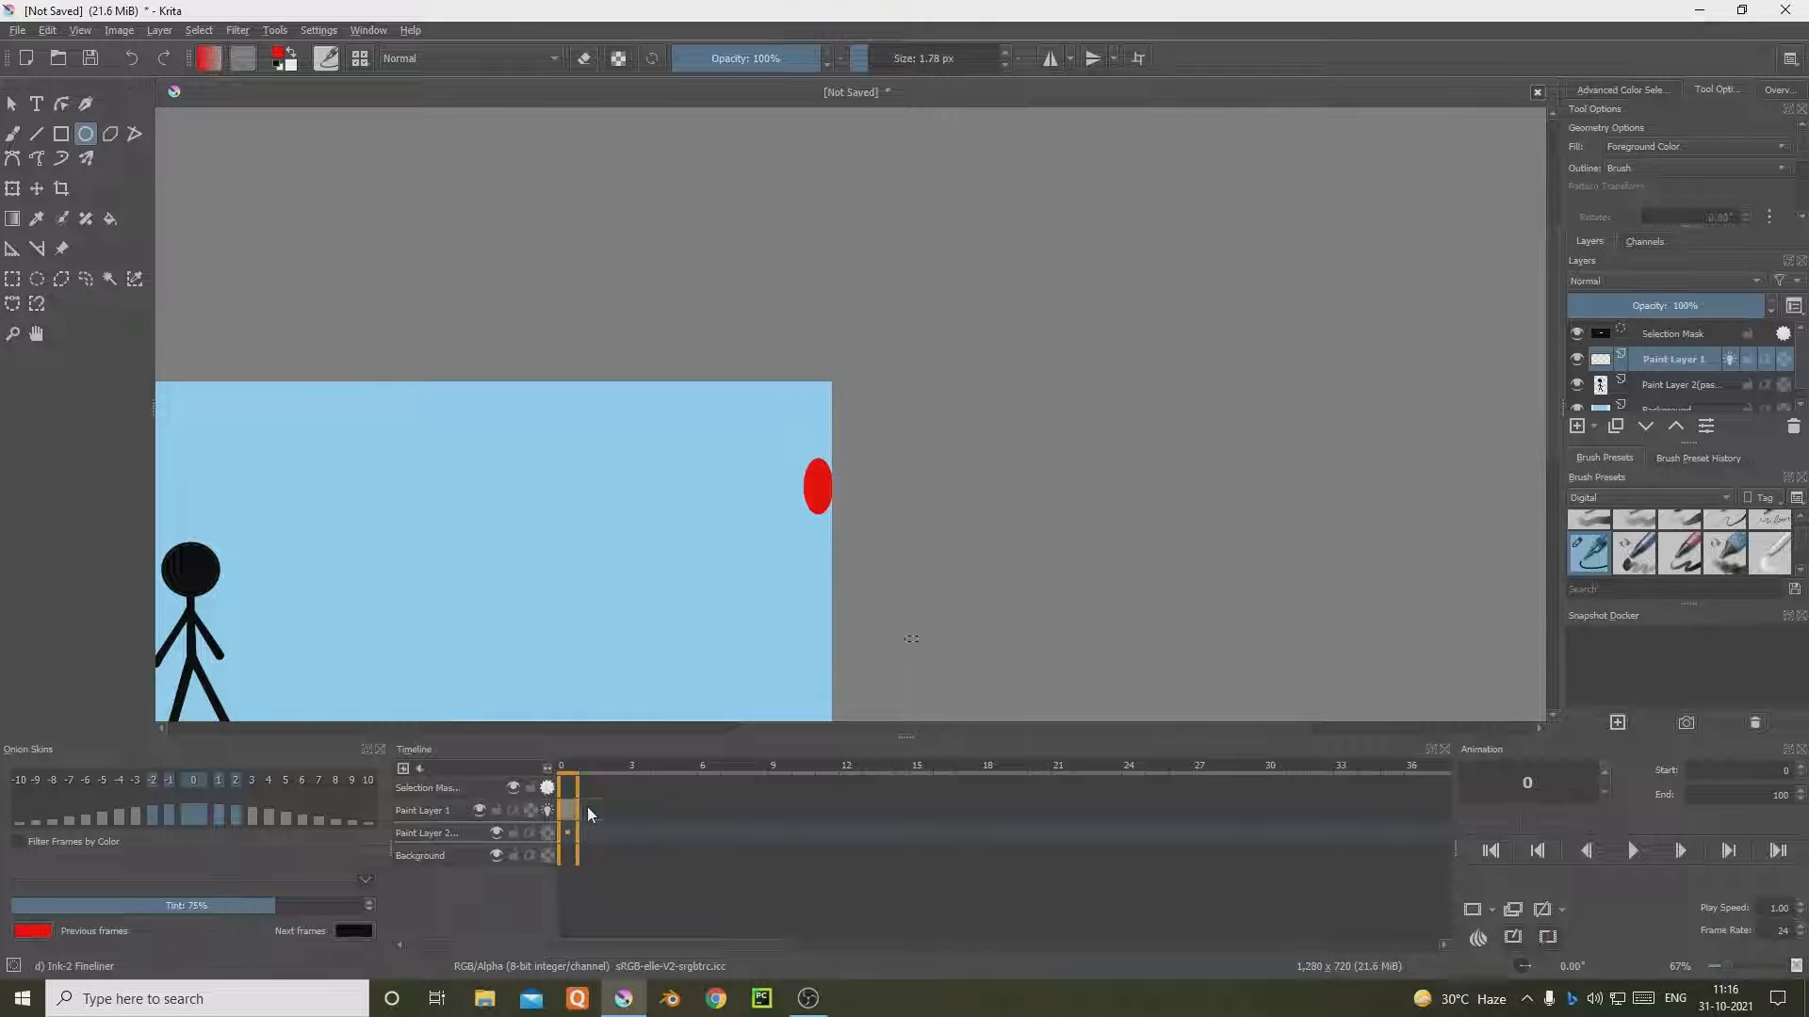
left_click(585, 807)
left_click(567, 810)
scroll(1236, 475, "down", 1)
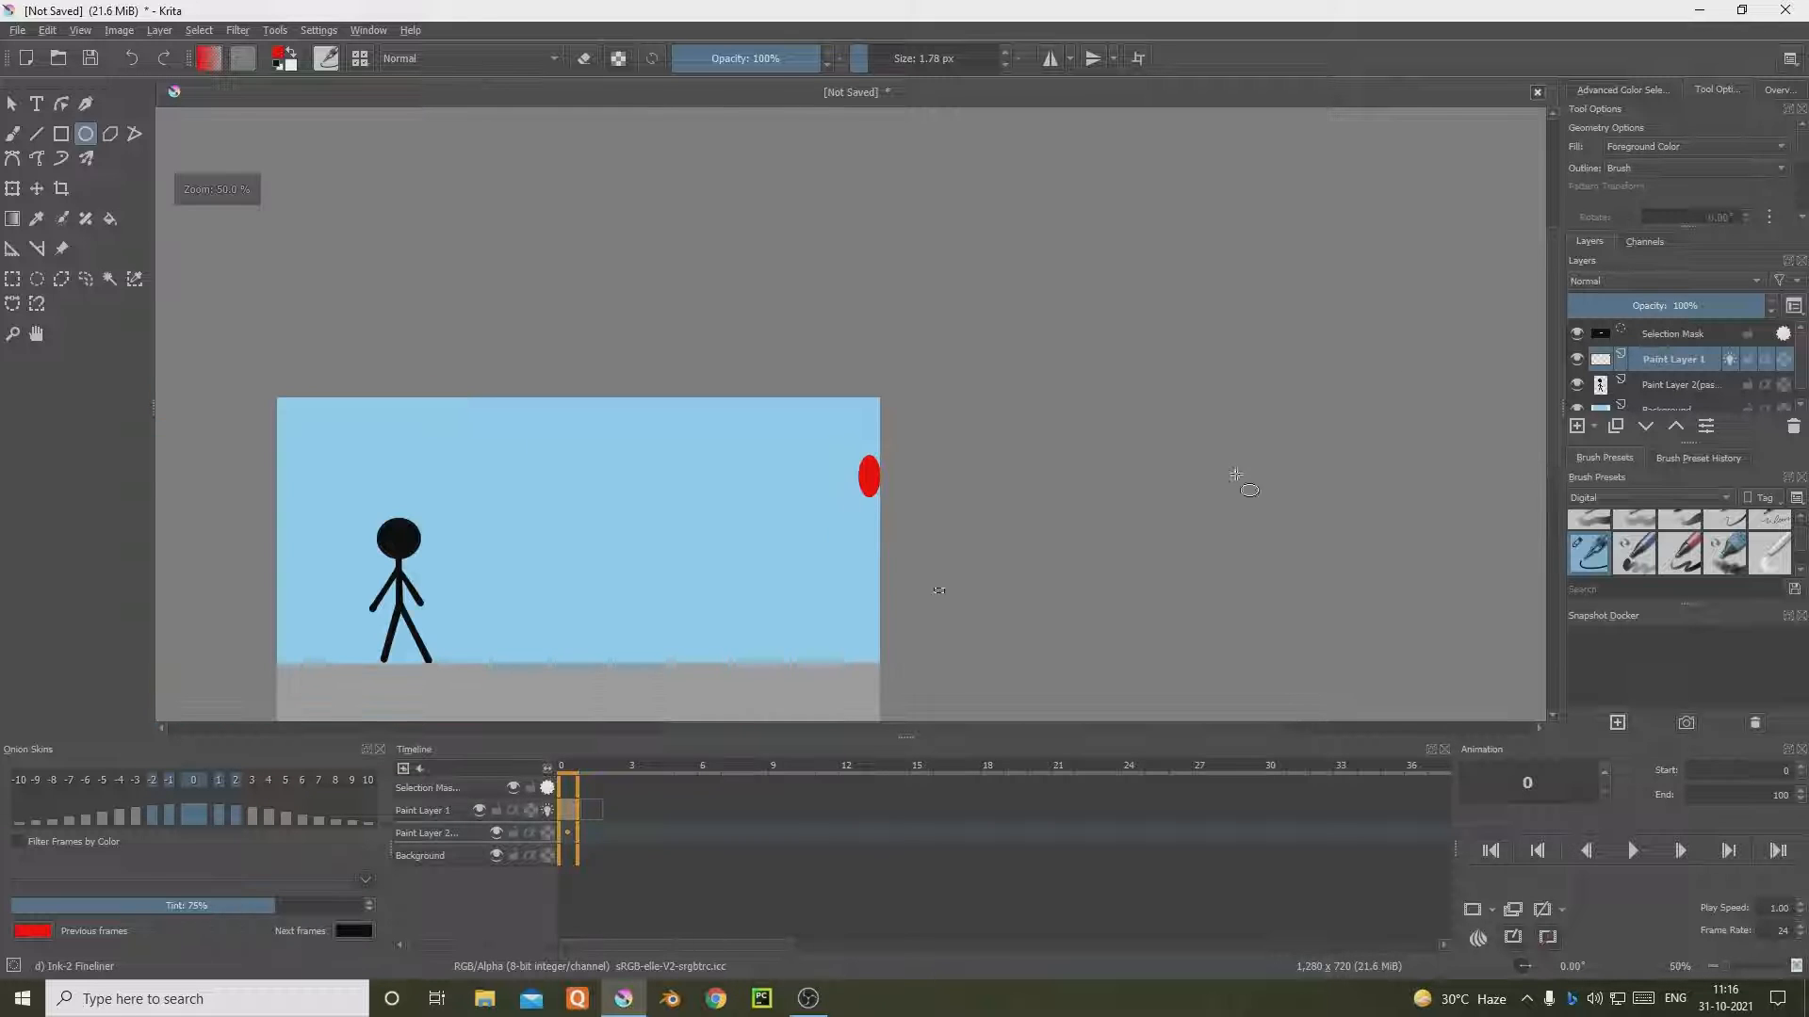
left_click(115, 288)
right_click(1010, 580)
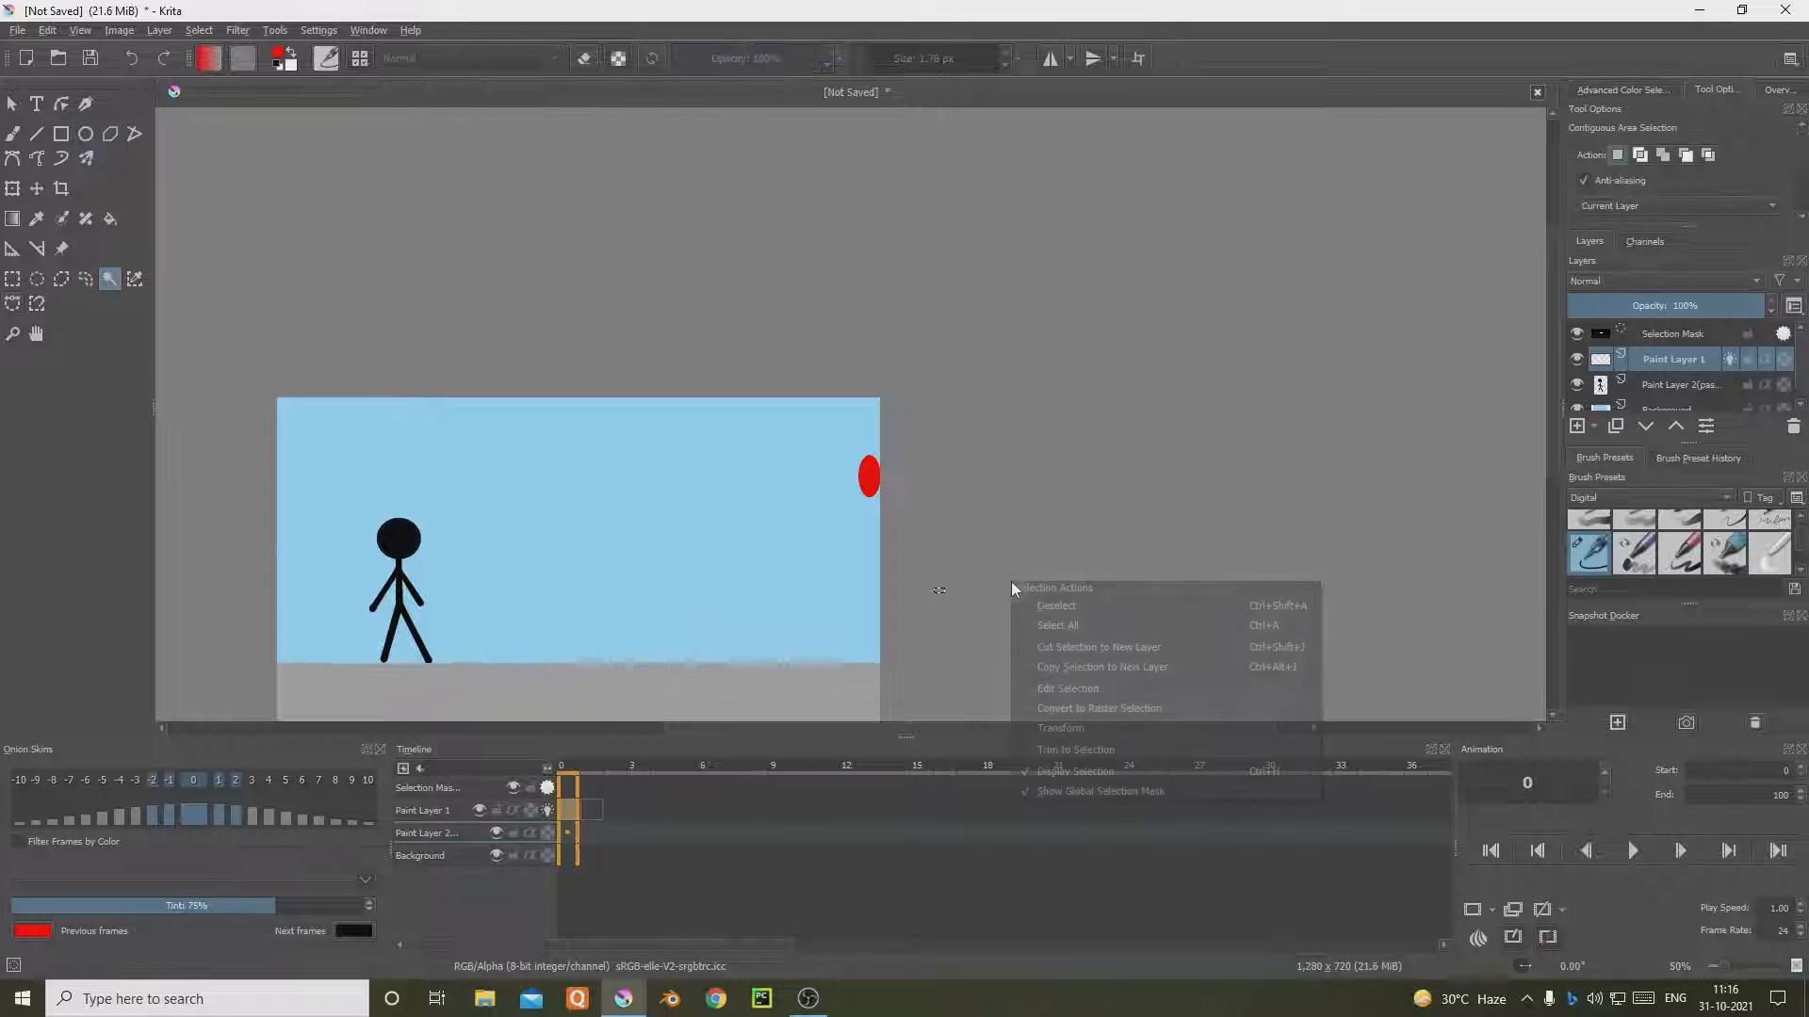
left_click(1074, 620)
Step: Draw a red ellipse at frame 1 of Paint Layer 1, directly left of the onion-skinned ellipse at the canvas edge
left_click(590, 789)
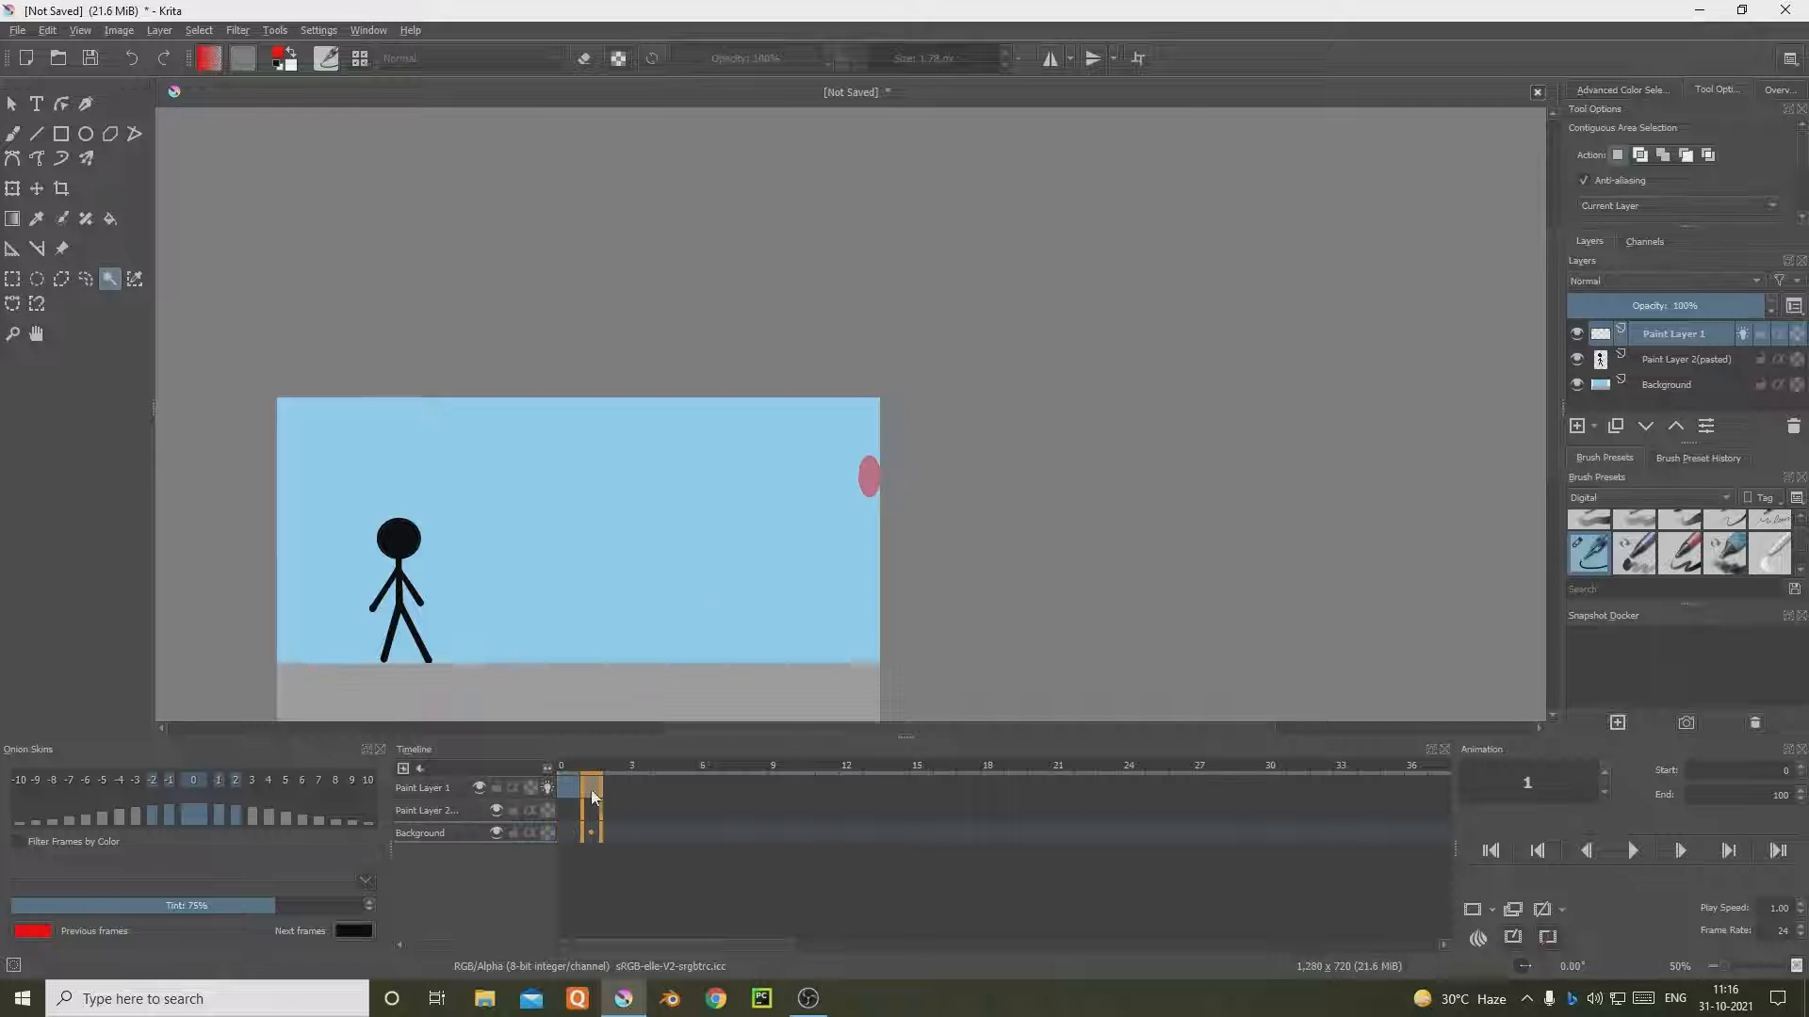
scroll(703, 593, "up", 3)
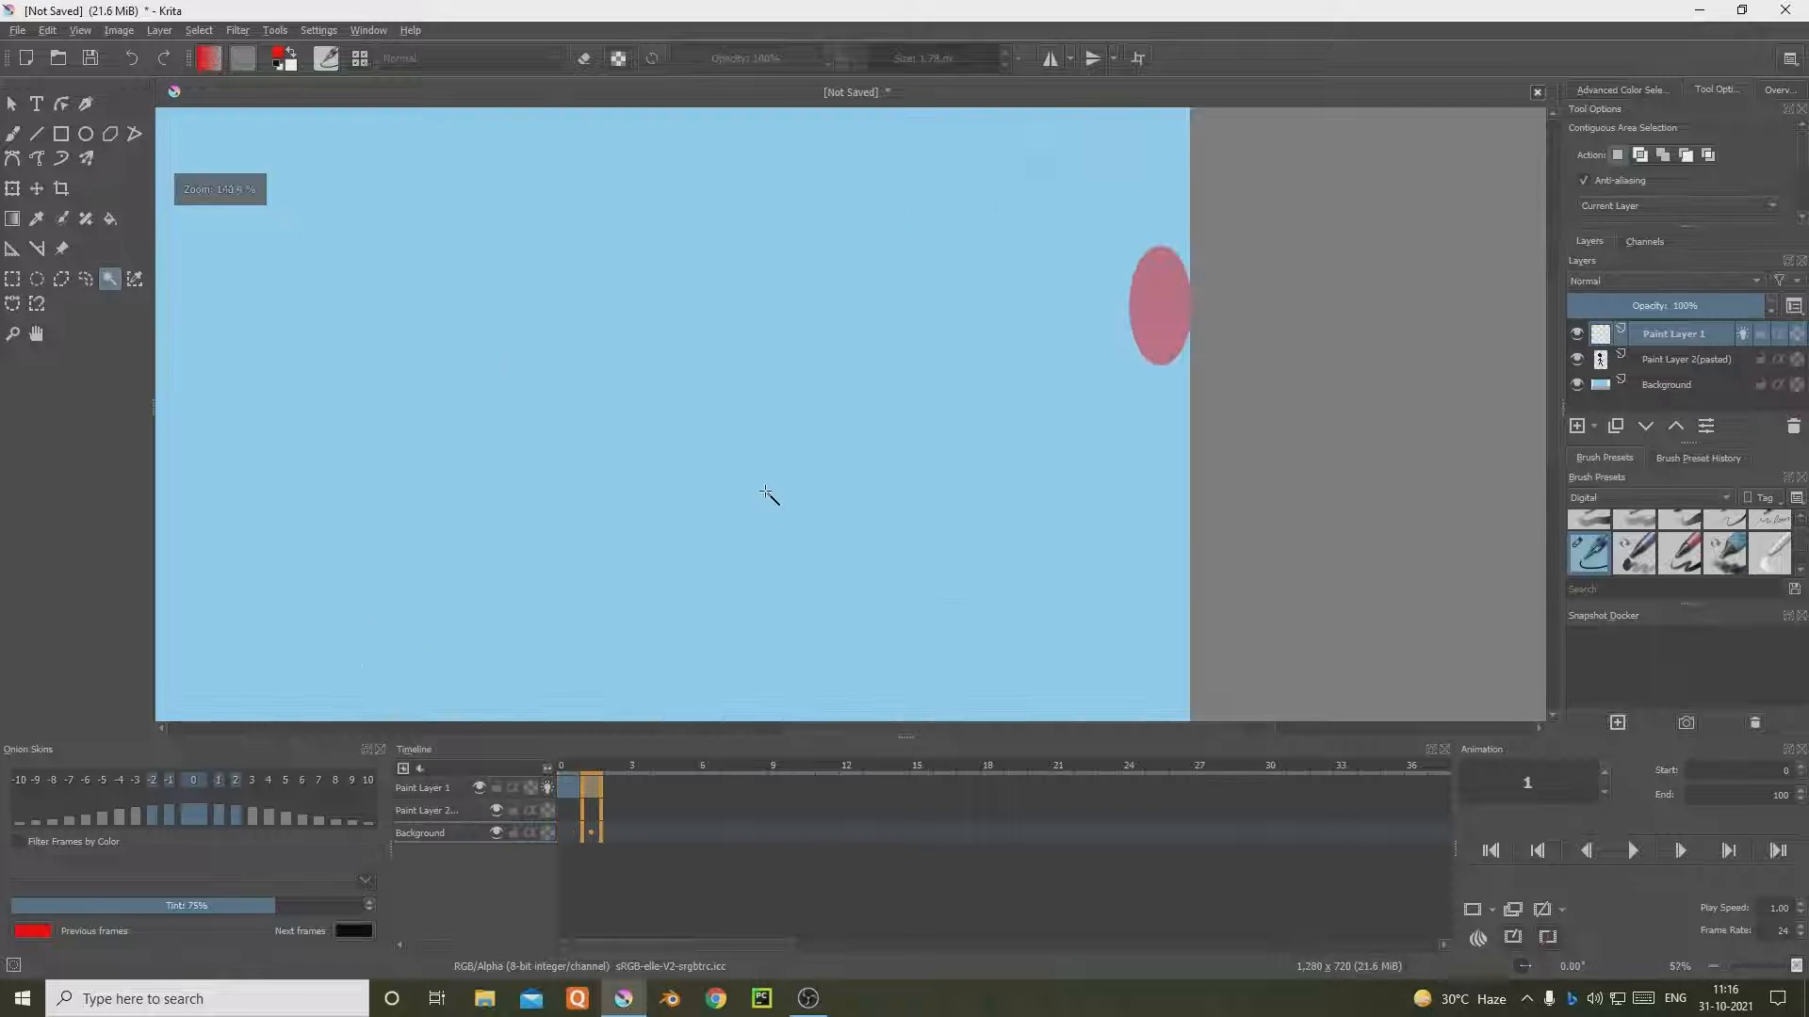
left_click(86, 134)
left_click_drag(843, 347, 626, 500)
left_click_drag(854, 418, 922, 528)
Step: Create a blank frame at frame 2 and draw the red ellipse left of and slightly below its frame 1 position
scroll(920, 526, "down", 2)
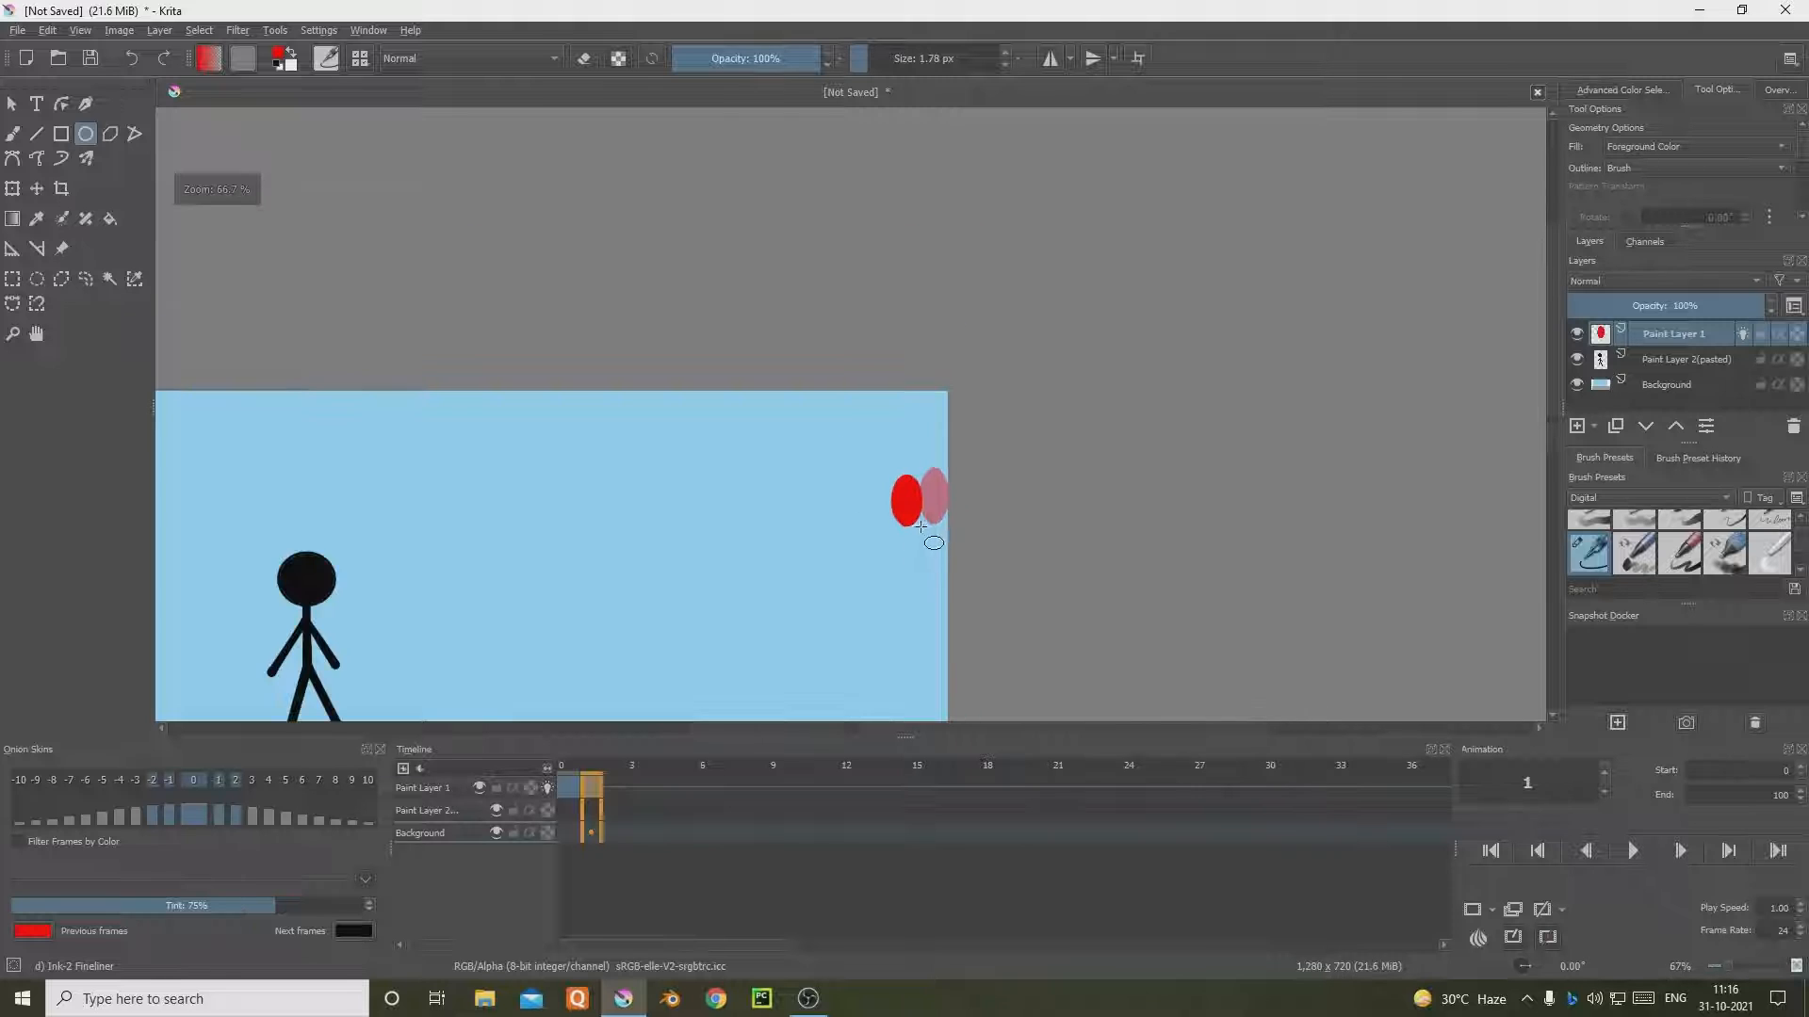
left_click(609, 788)
right_click(609, 788)
left_click(710, 727)
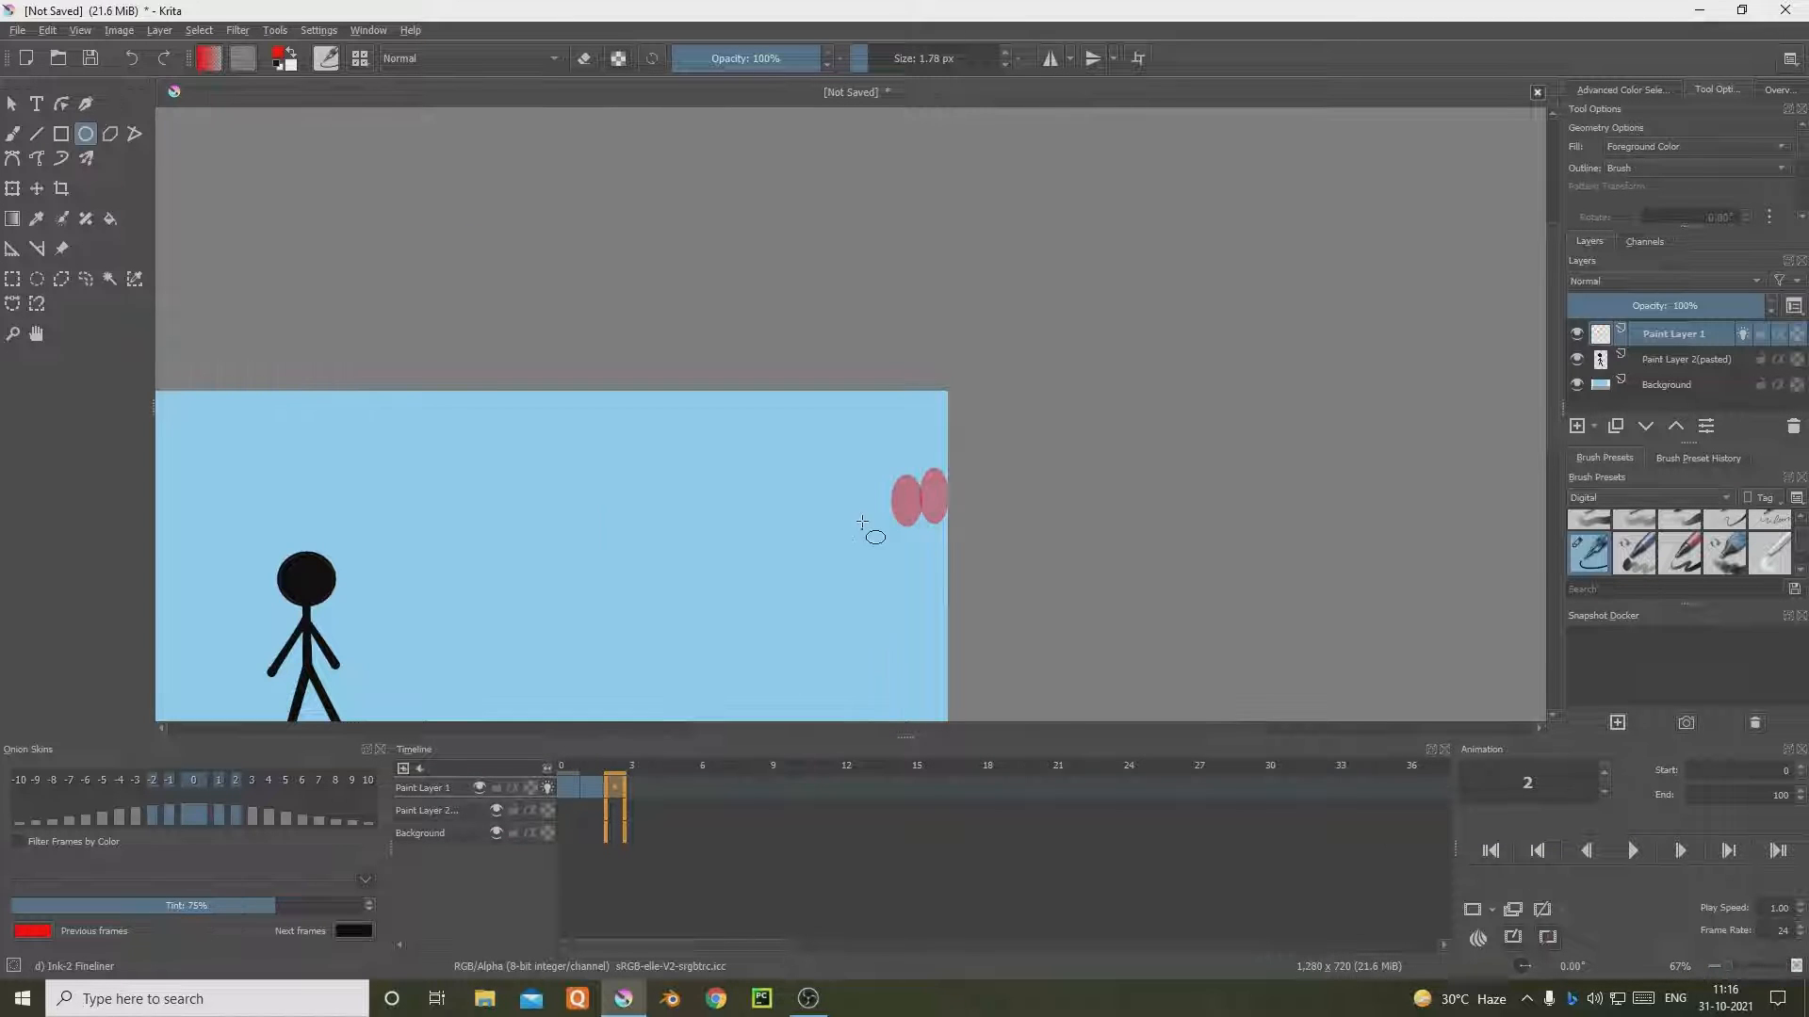
left_click_drag(860, 483, 893, 534)
Step: Create a blank frame at frame 3 and draw the red ellipse further left and lower than in frame 2
left_click(643, 788)
right_click(643, 788)
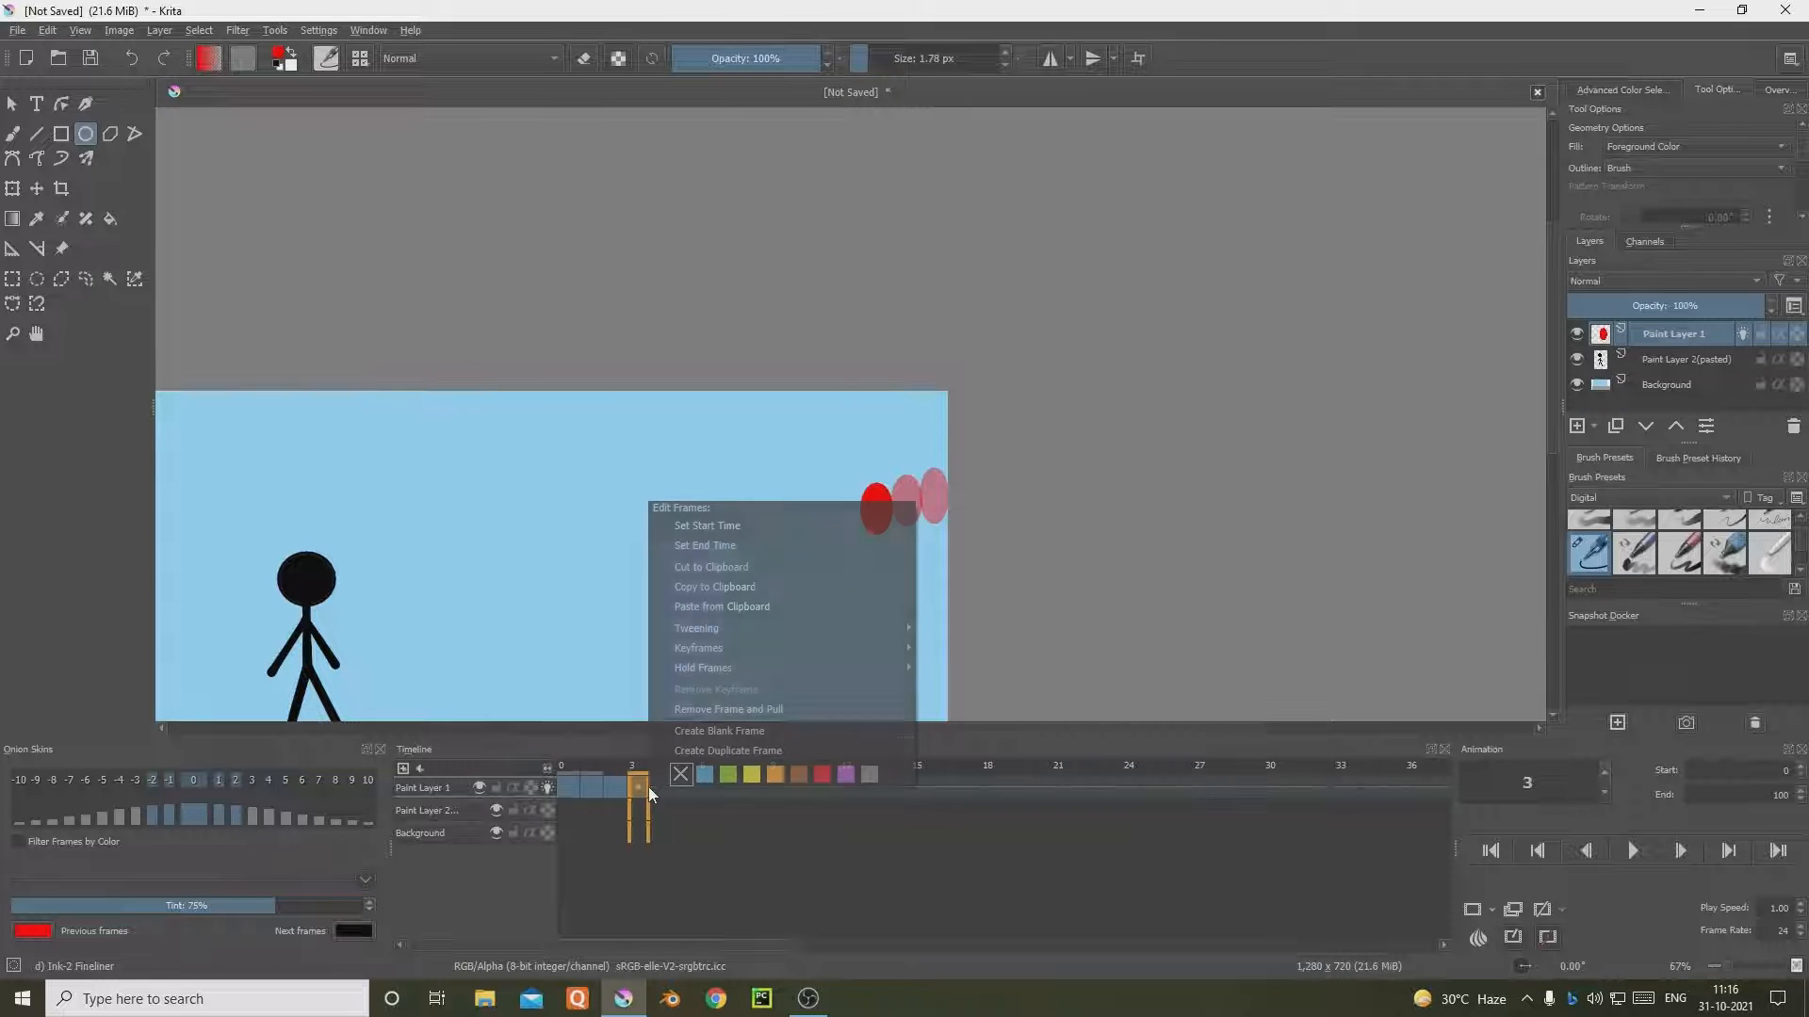
left_click(731, 731)
left_click_drag(823, 507, 862, 565)
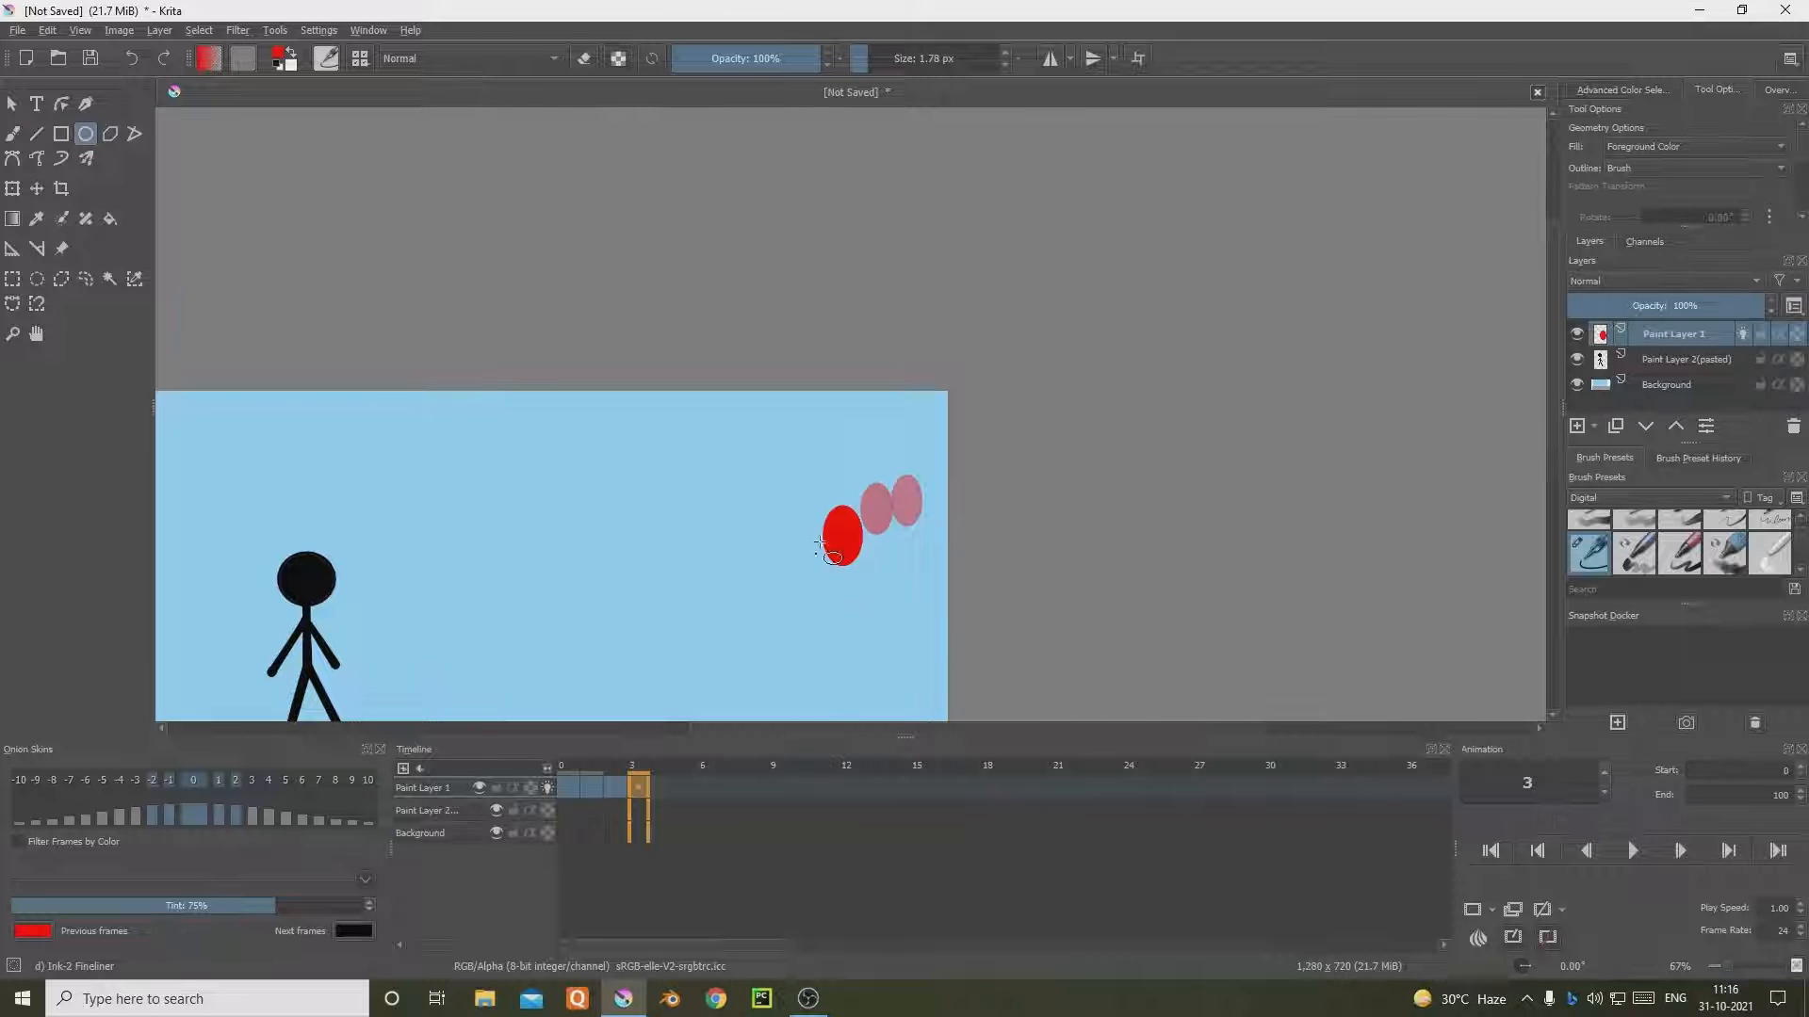
Step: Create a blank frame at frame 4 and draw a vertically stretched red ellipse below and left of the frame 3 ellipse
key("minus")
left_click(663, 786)
right_click(664, 785)
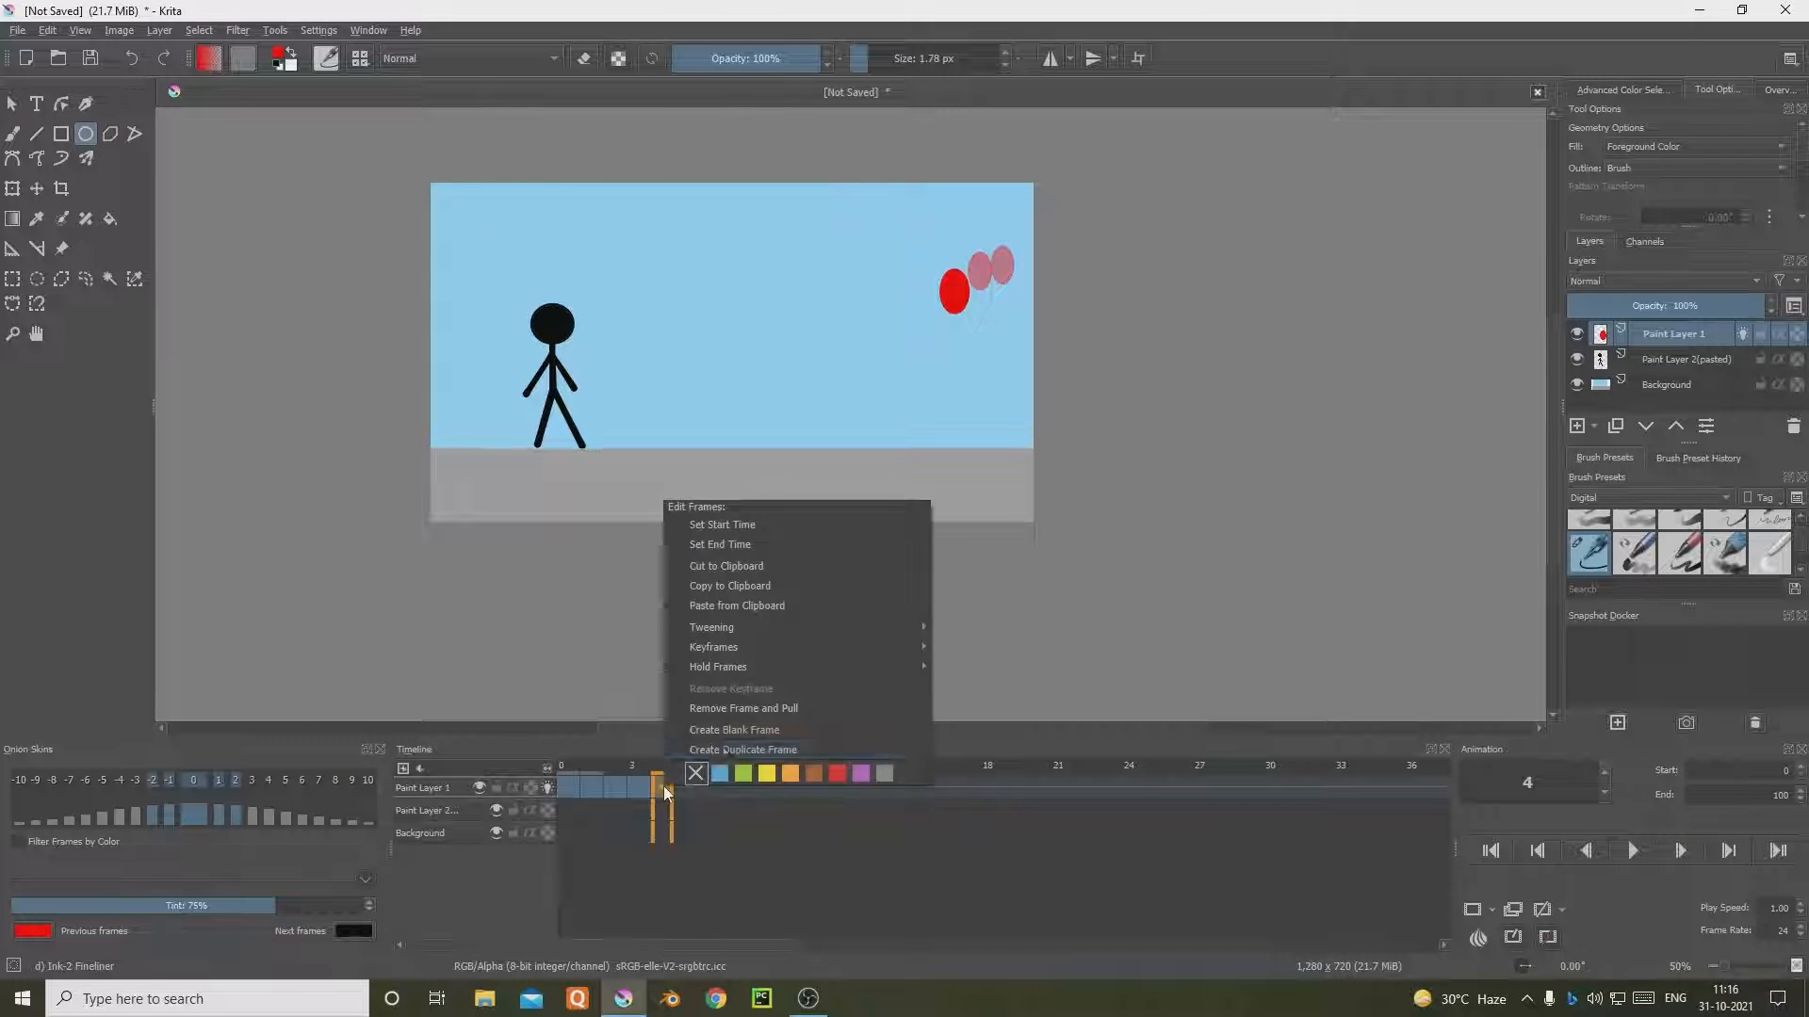
left_click(731, 733)
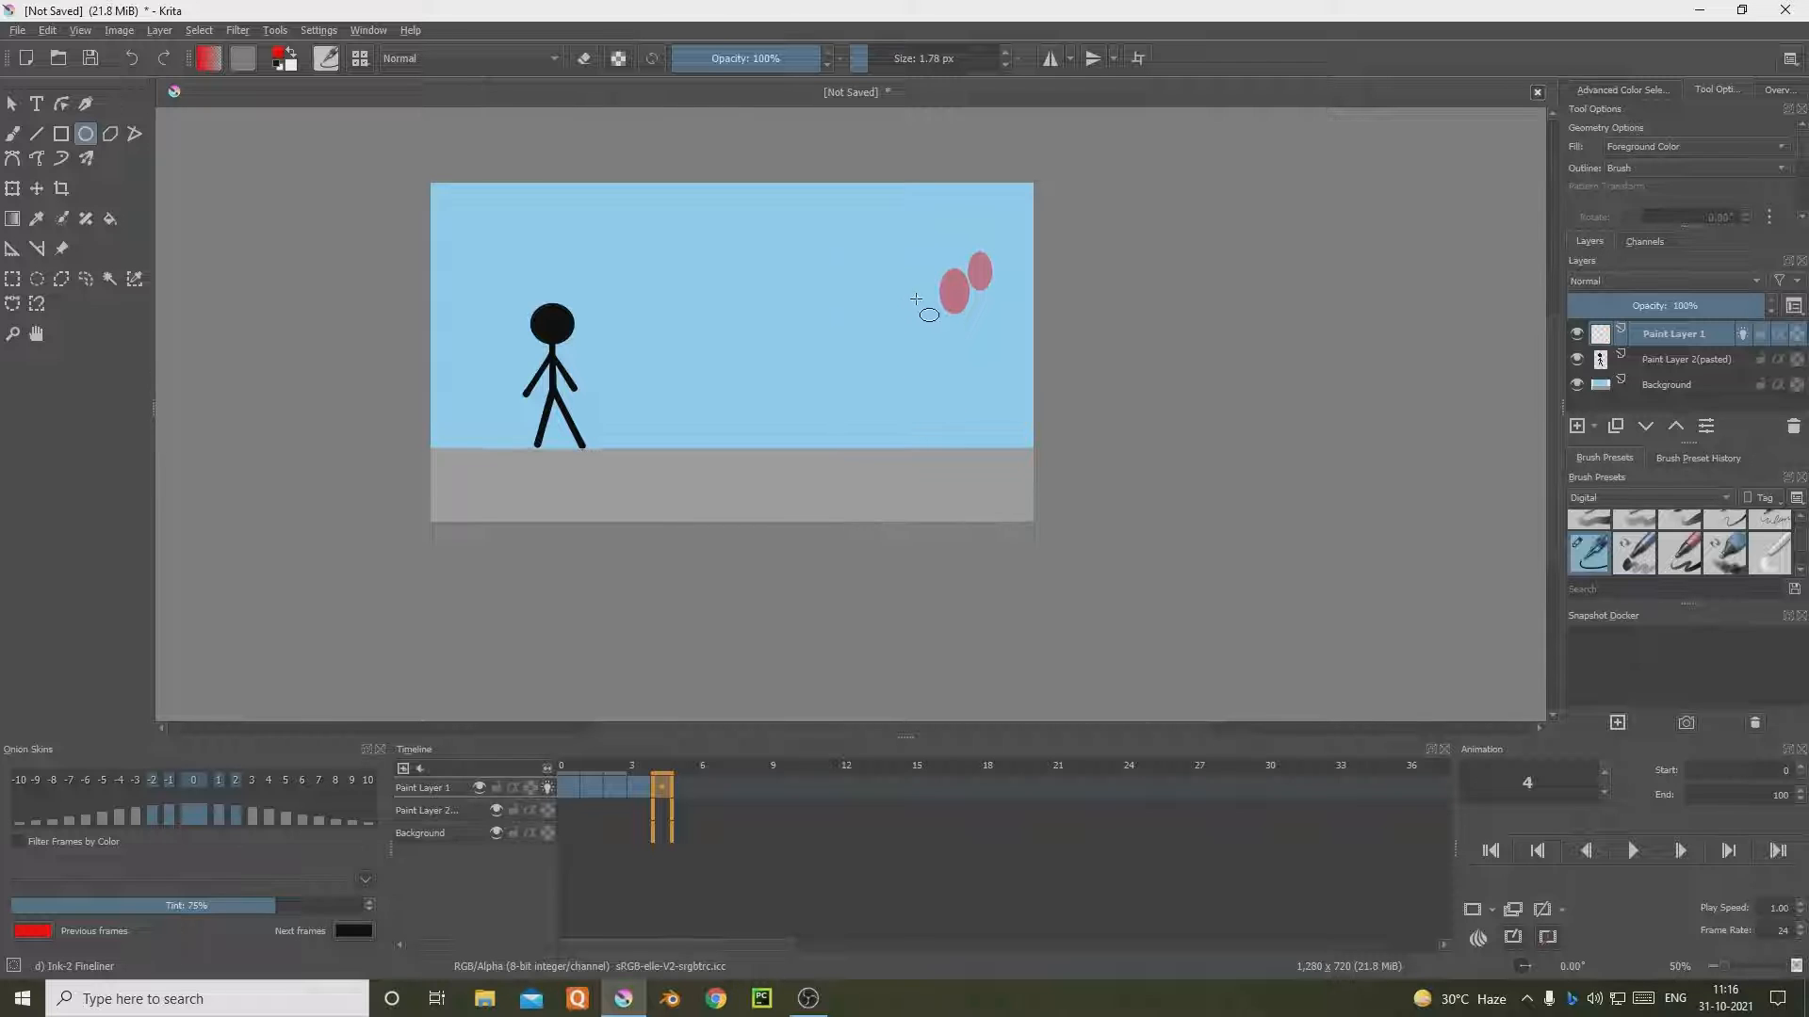
left_click_drag(911, 298, 944, 365)
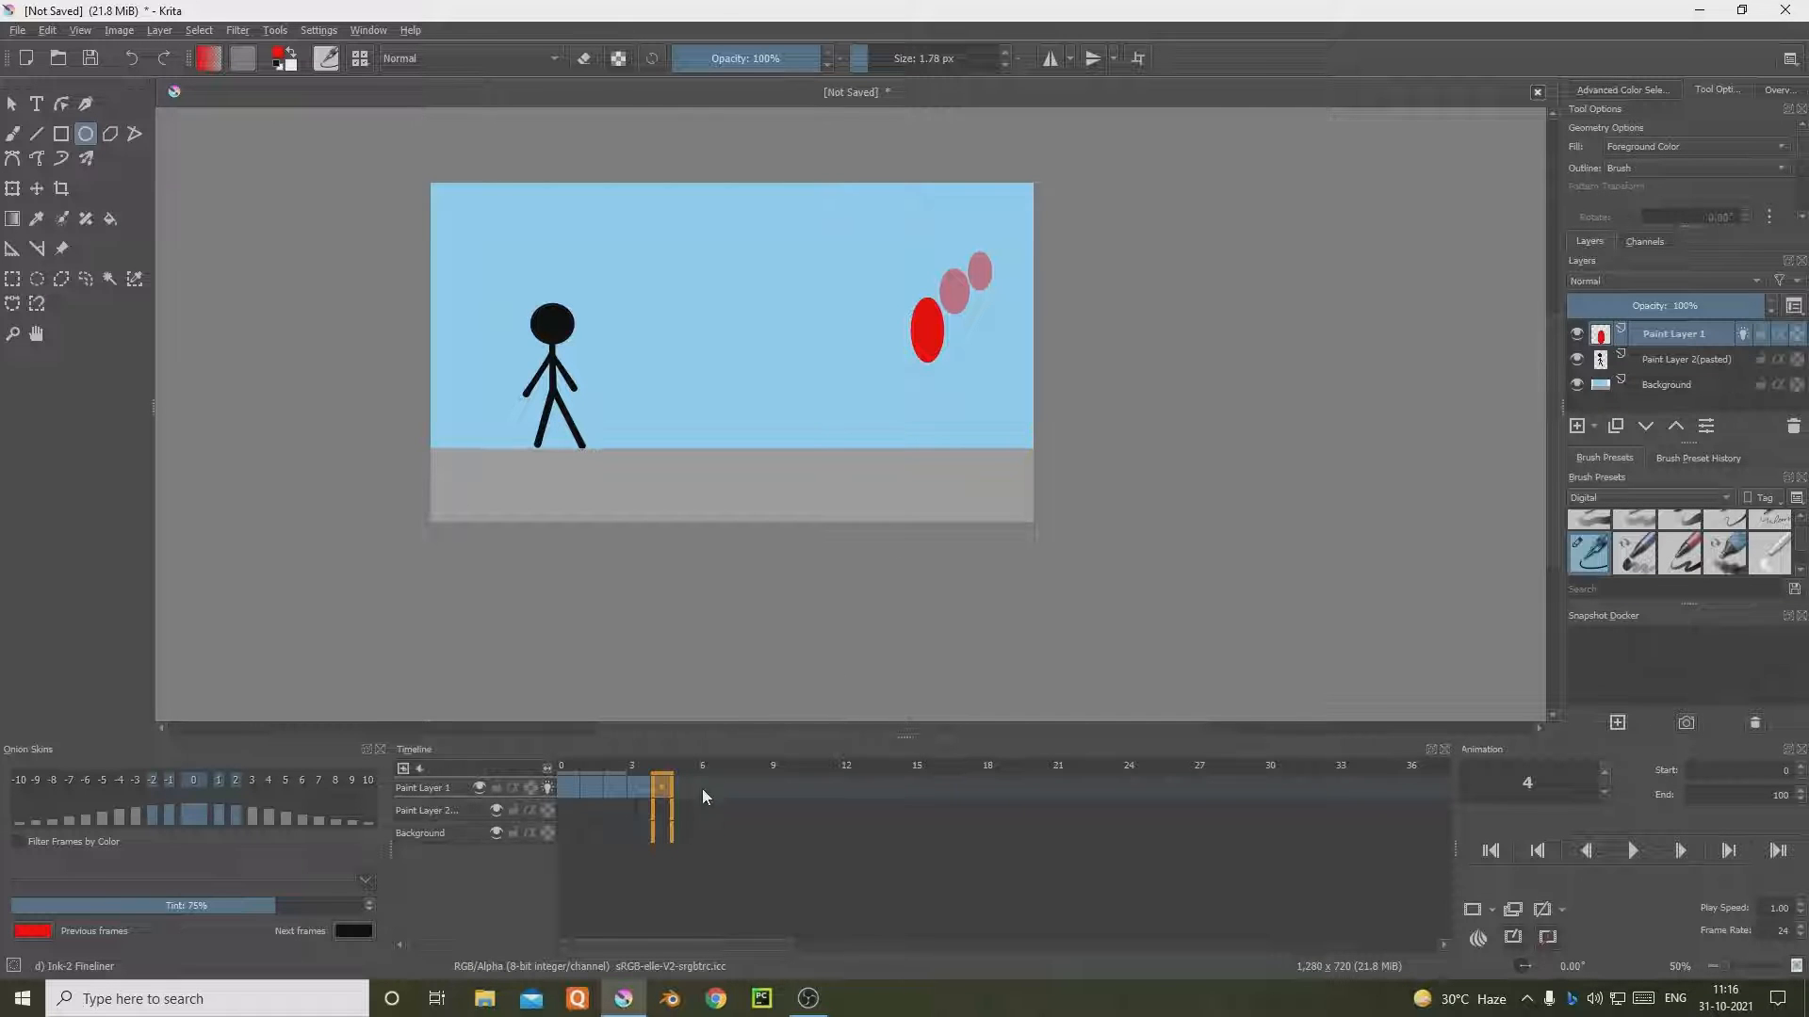
Step: Create a blank frame at frame 5 and draw a rounder red ellipse just below the stretched frame 4 ellipse
left_click(685, 787)
right_click(685, 787)
left_click(749, 732)
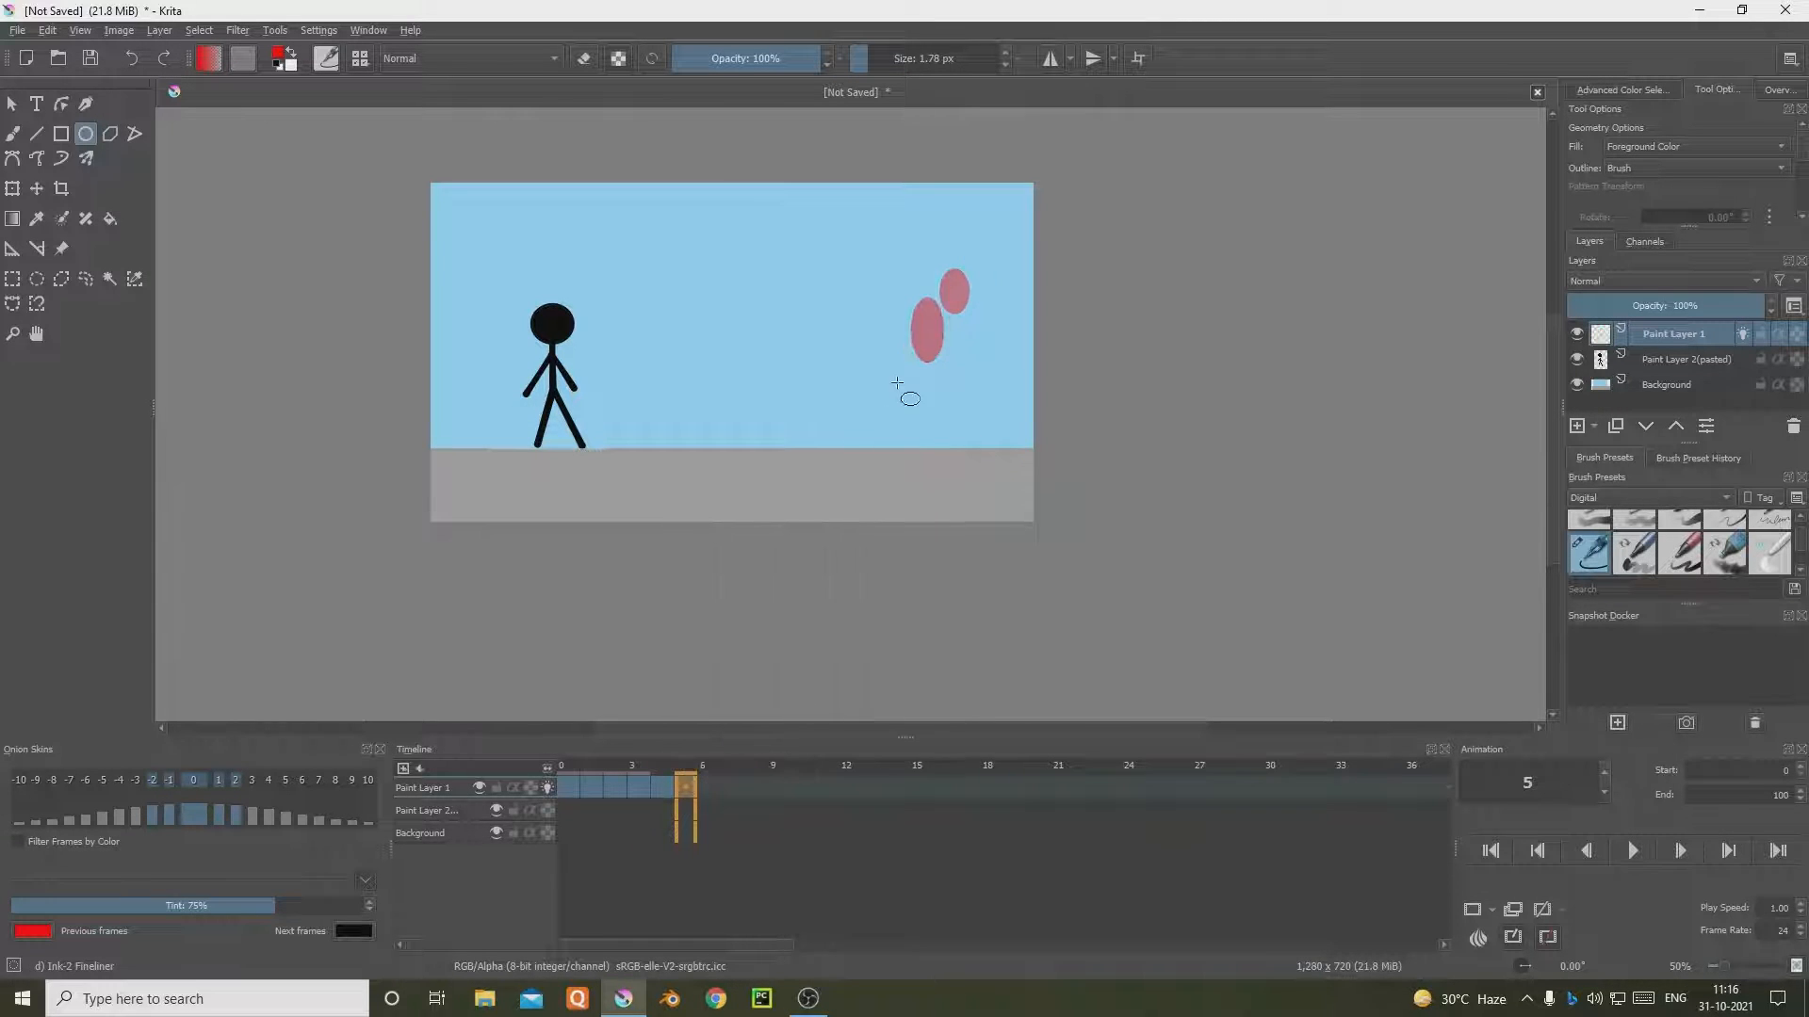
mouse_move(893, 351)
left_mouse_down()
mouse_move(940, 443)
mouse_move(931, 403)
left_mouse_up()
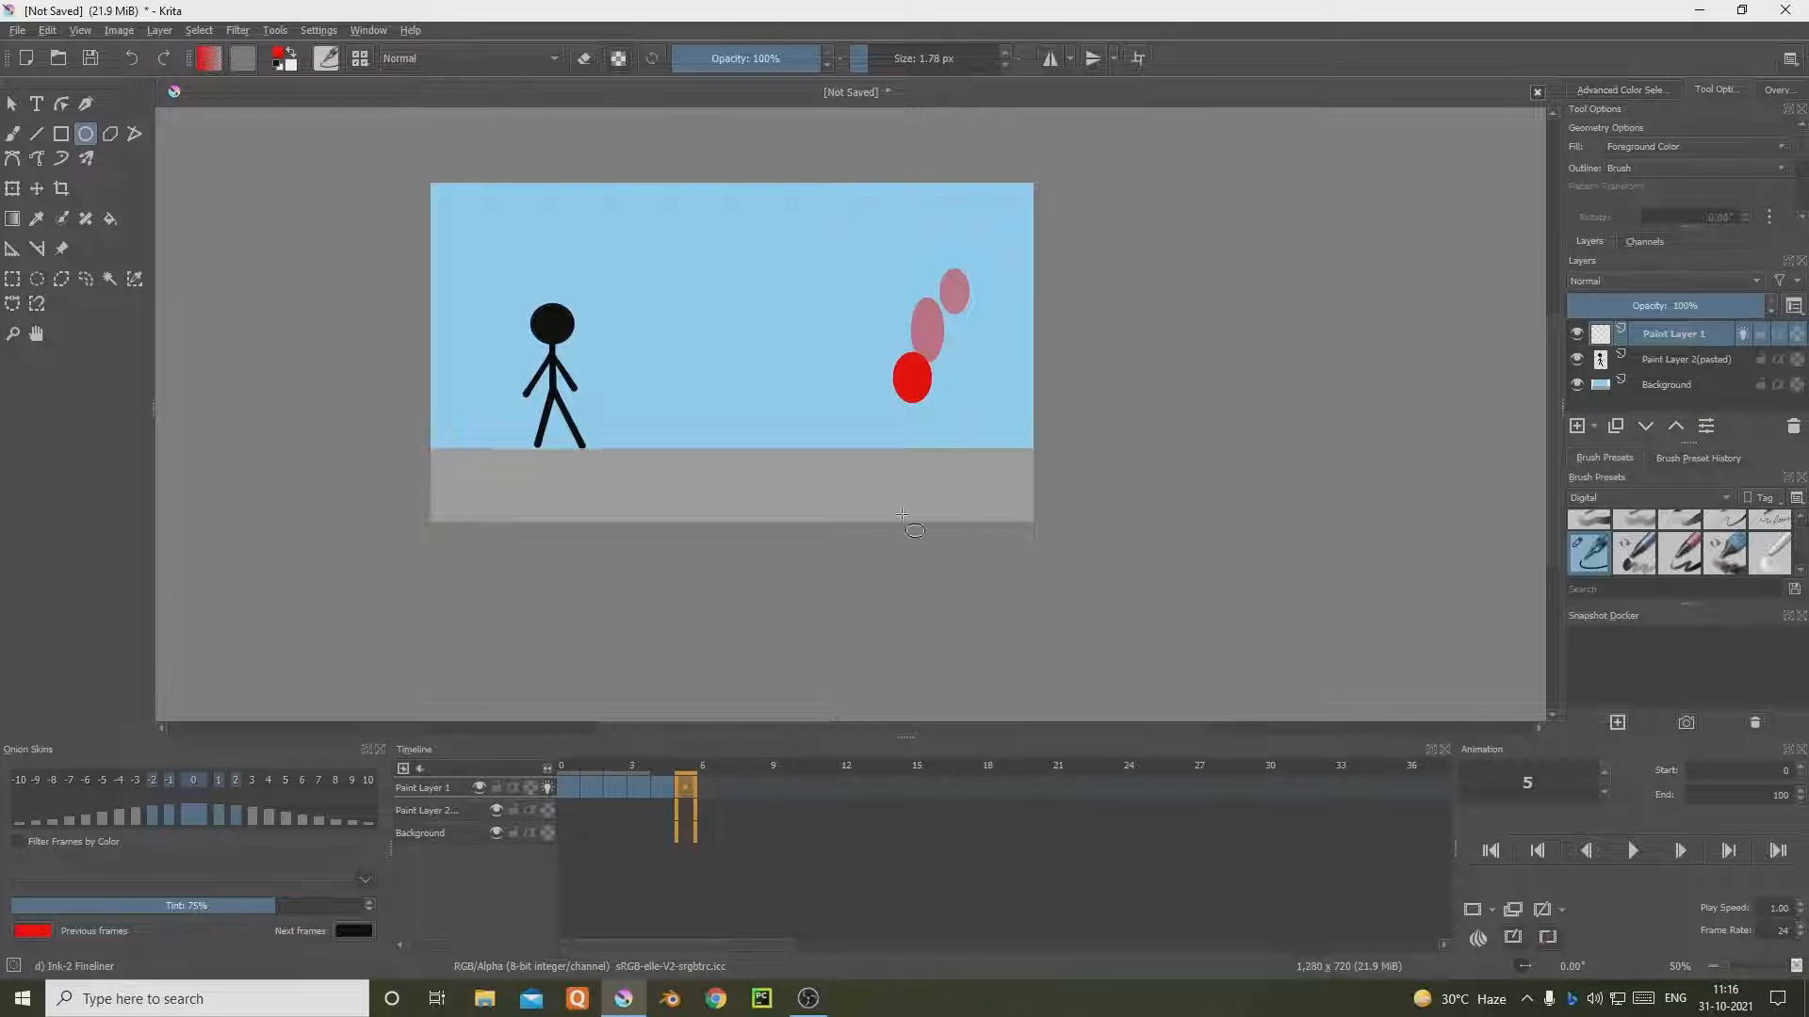
Step: Create a blank frame at frame 6 and draw the red ball below its frame 5 position, touching the ground line
left_click(718, 789)
right_click(718, 789)
left_click(814, 735)
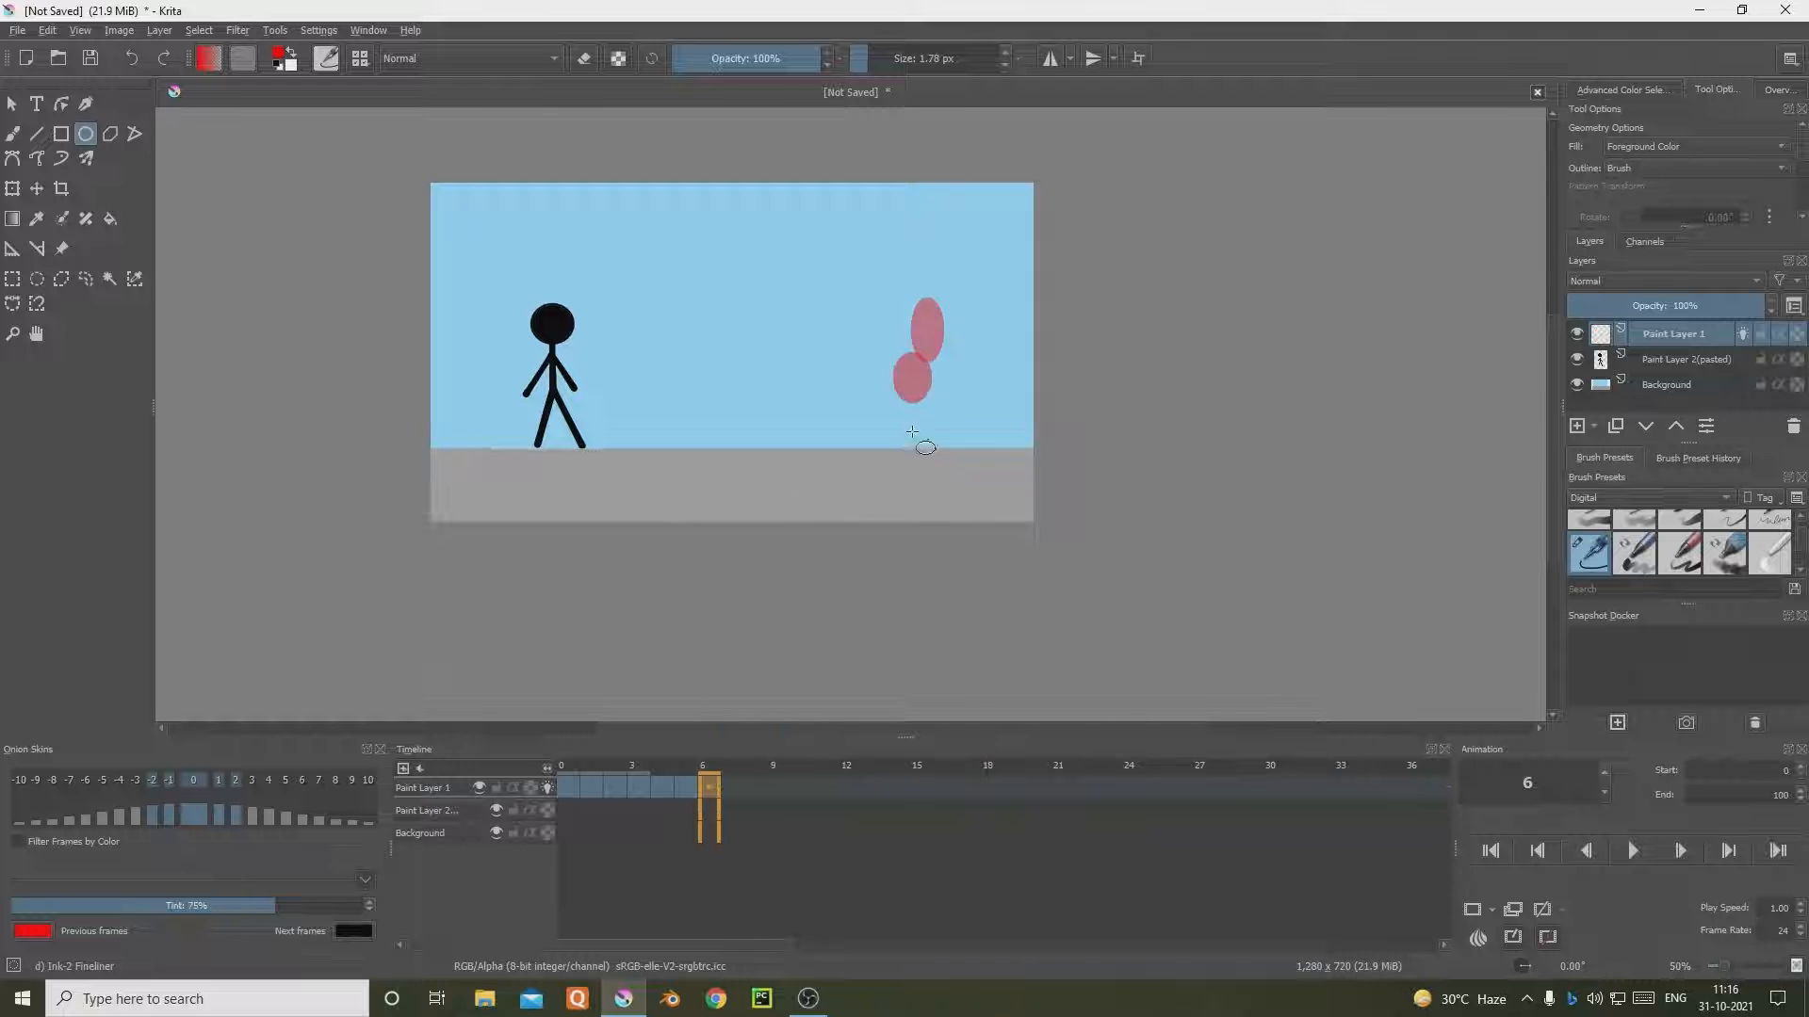
left_click_drag(884, 404, 923, 451)
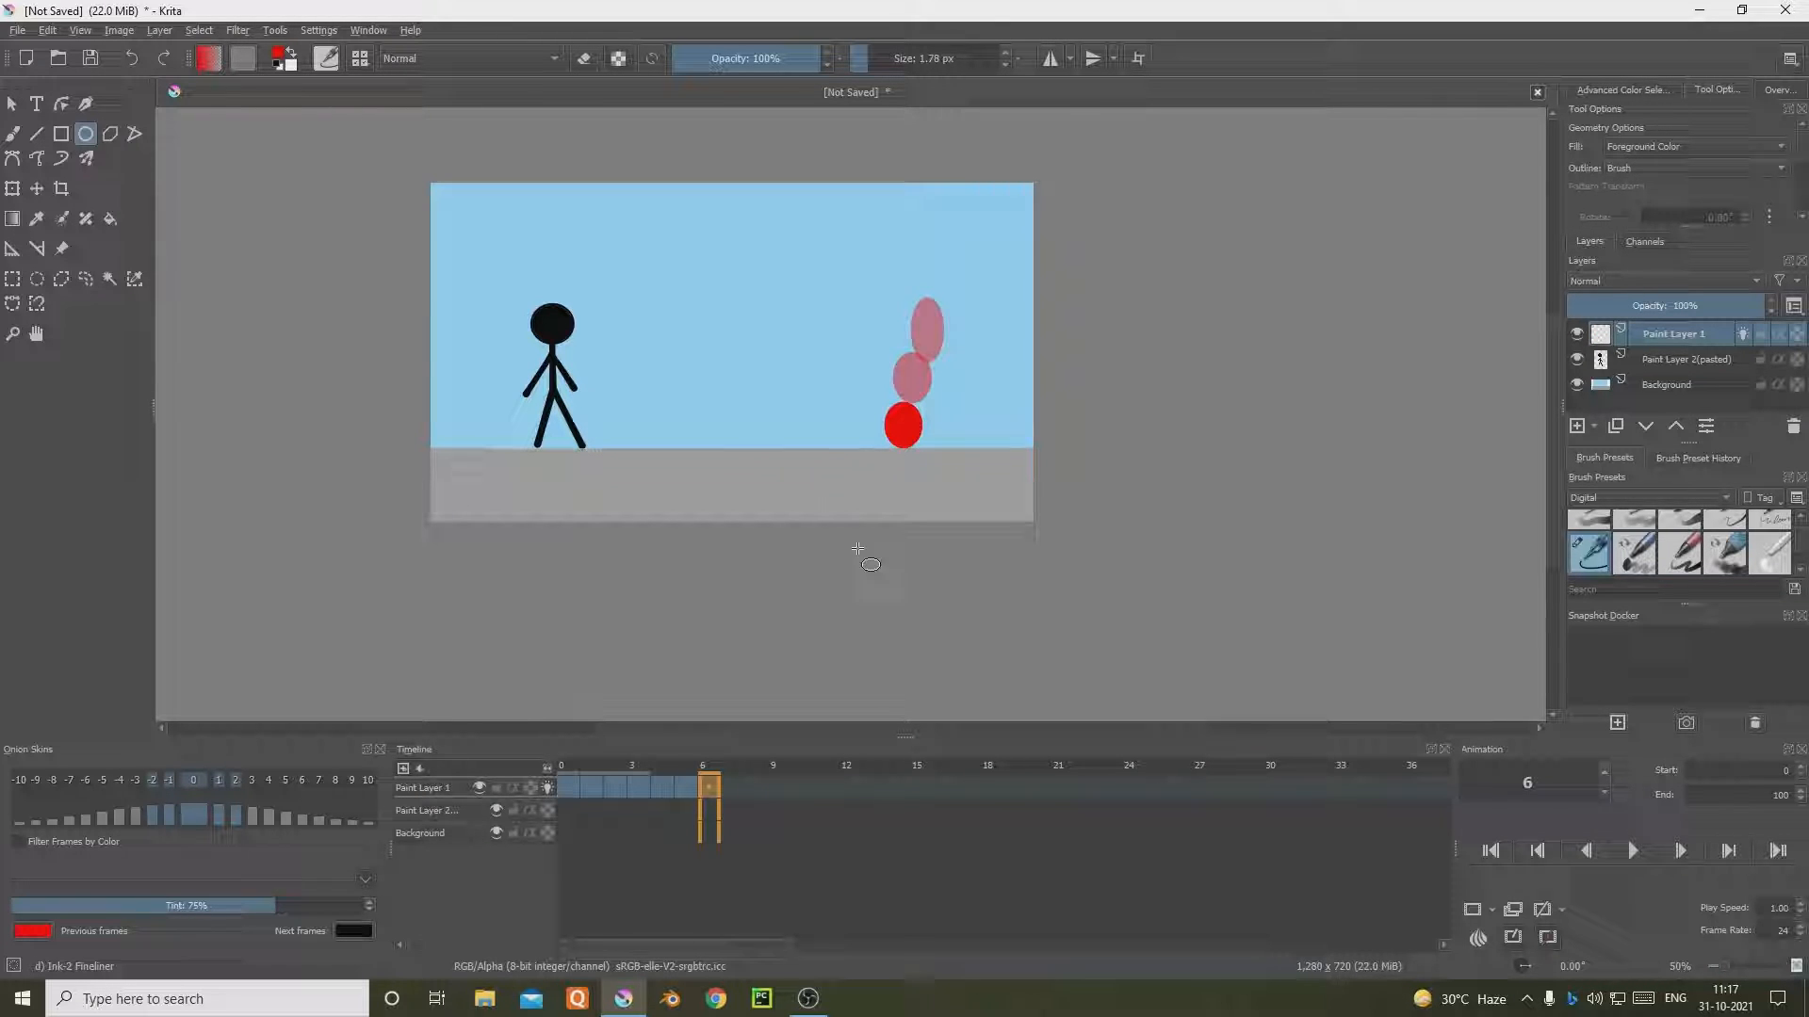
Step: Create a blank frame at frame 7 and draw a wide, flattened red ellipse on the ground line for the impact
right_click(733, 787)
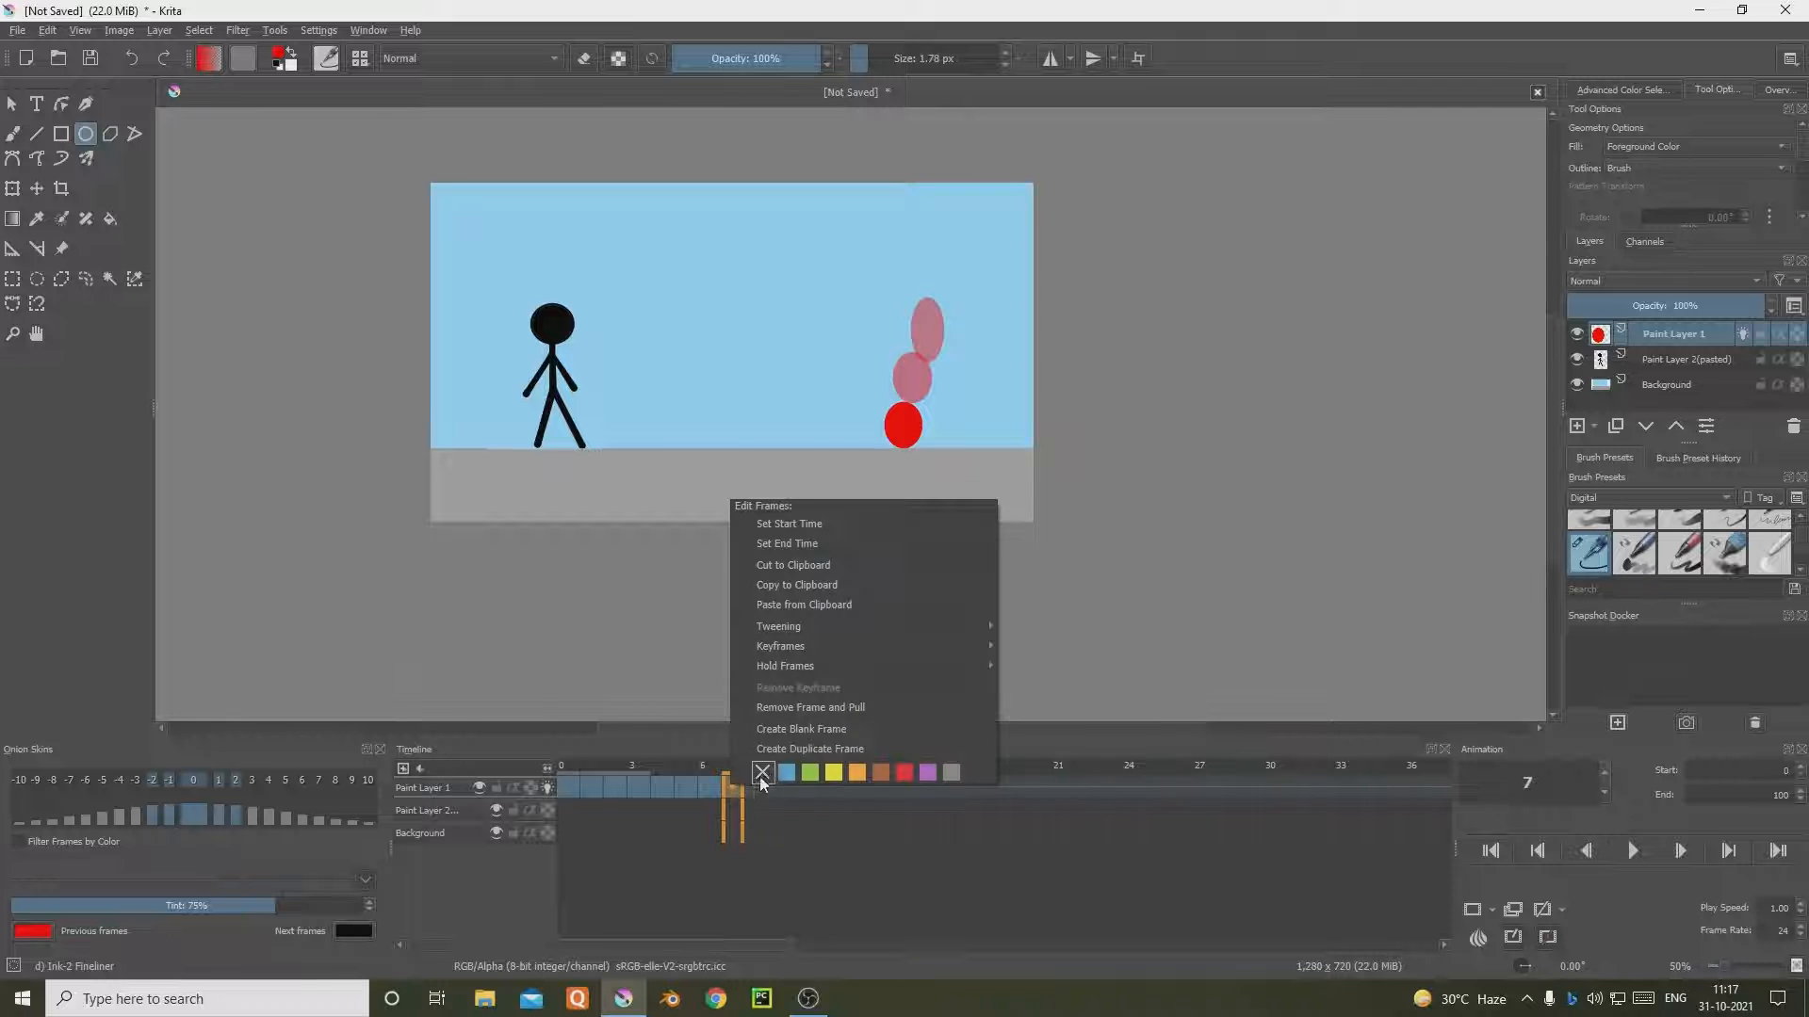
left_click(819, 731)
scroll(900, 424, "up", 4)
left_click_drag(868, 371, 1031, 452)
Step: Create a blank frame at frame 8 and draw a small red circle just above and left of the flattened ellipse
scroll(1010, 452, "down", 2)
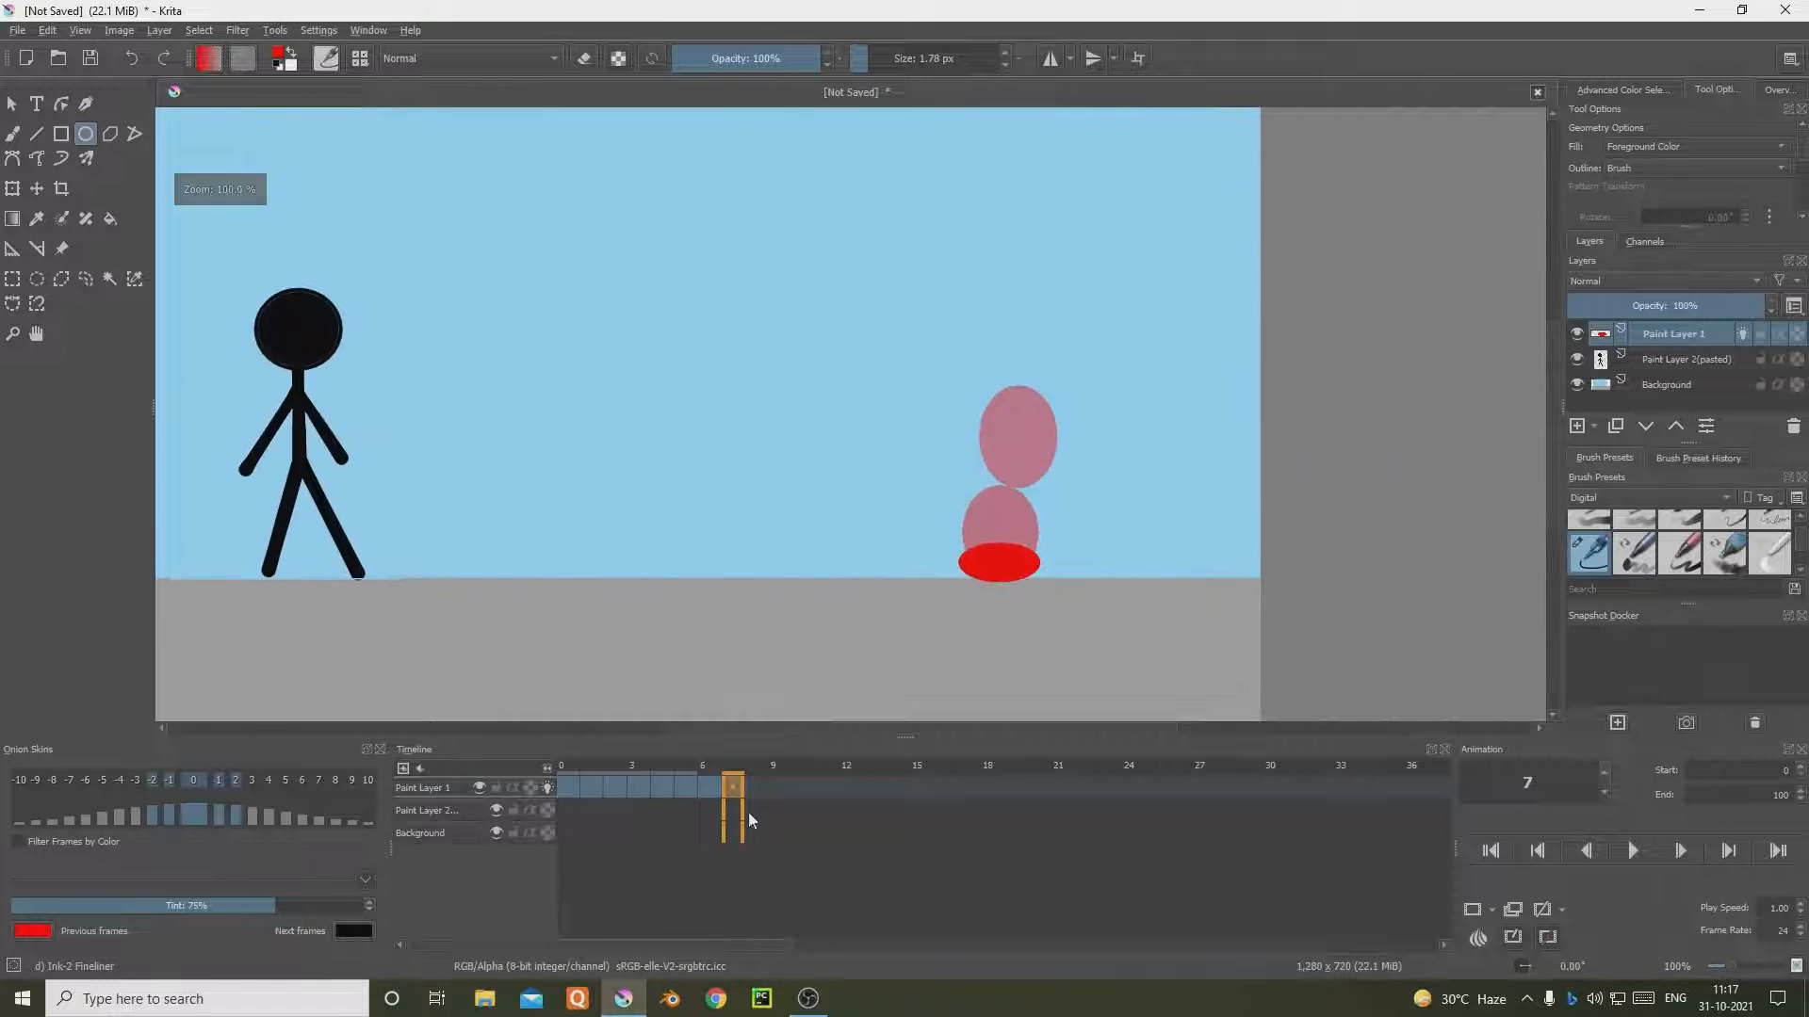
left_click(759, 794)
right_click(760, 795)
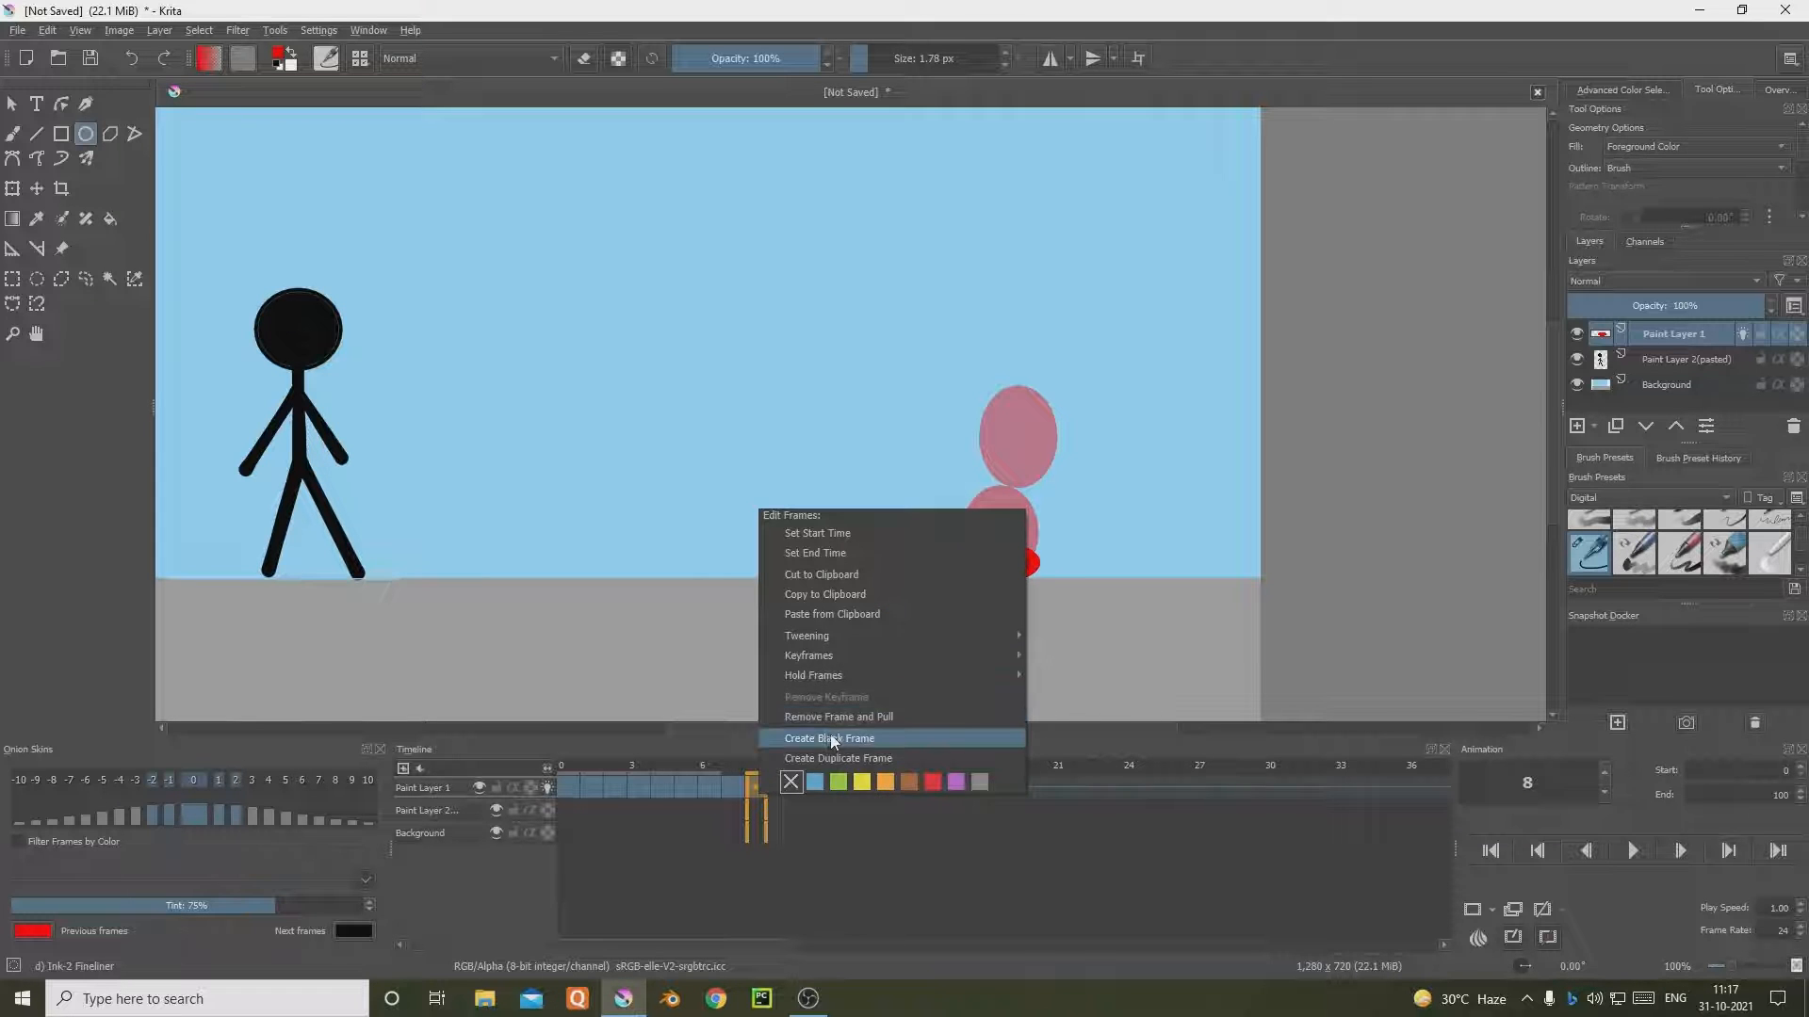
left_click(833, 740)
left_click_drag(915, 510, 975, 568)
Step: Create a blank frame at frame 9 and draw a larger red circle up and left of the frame 8 circle
left_click(776, 787)
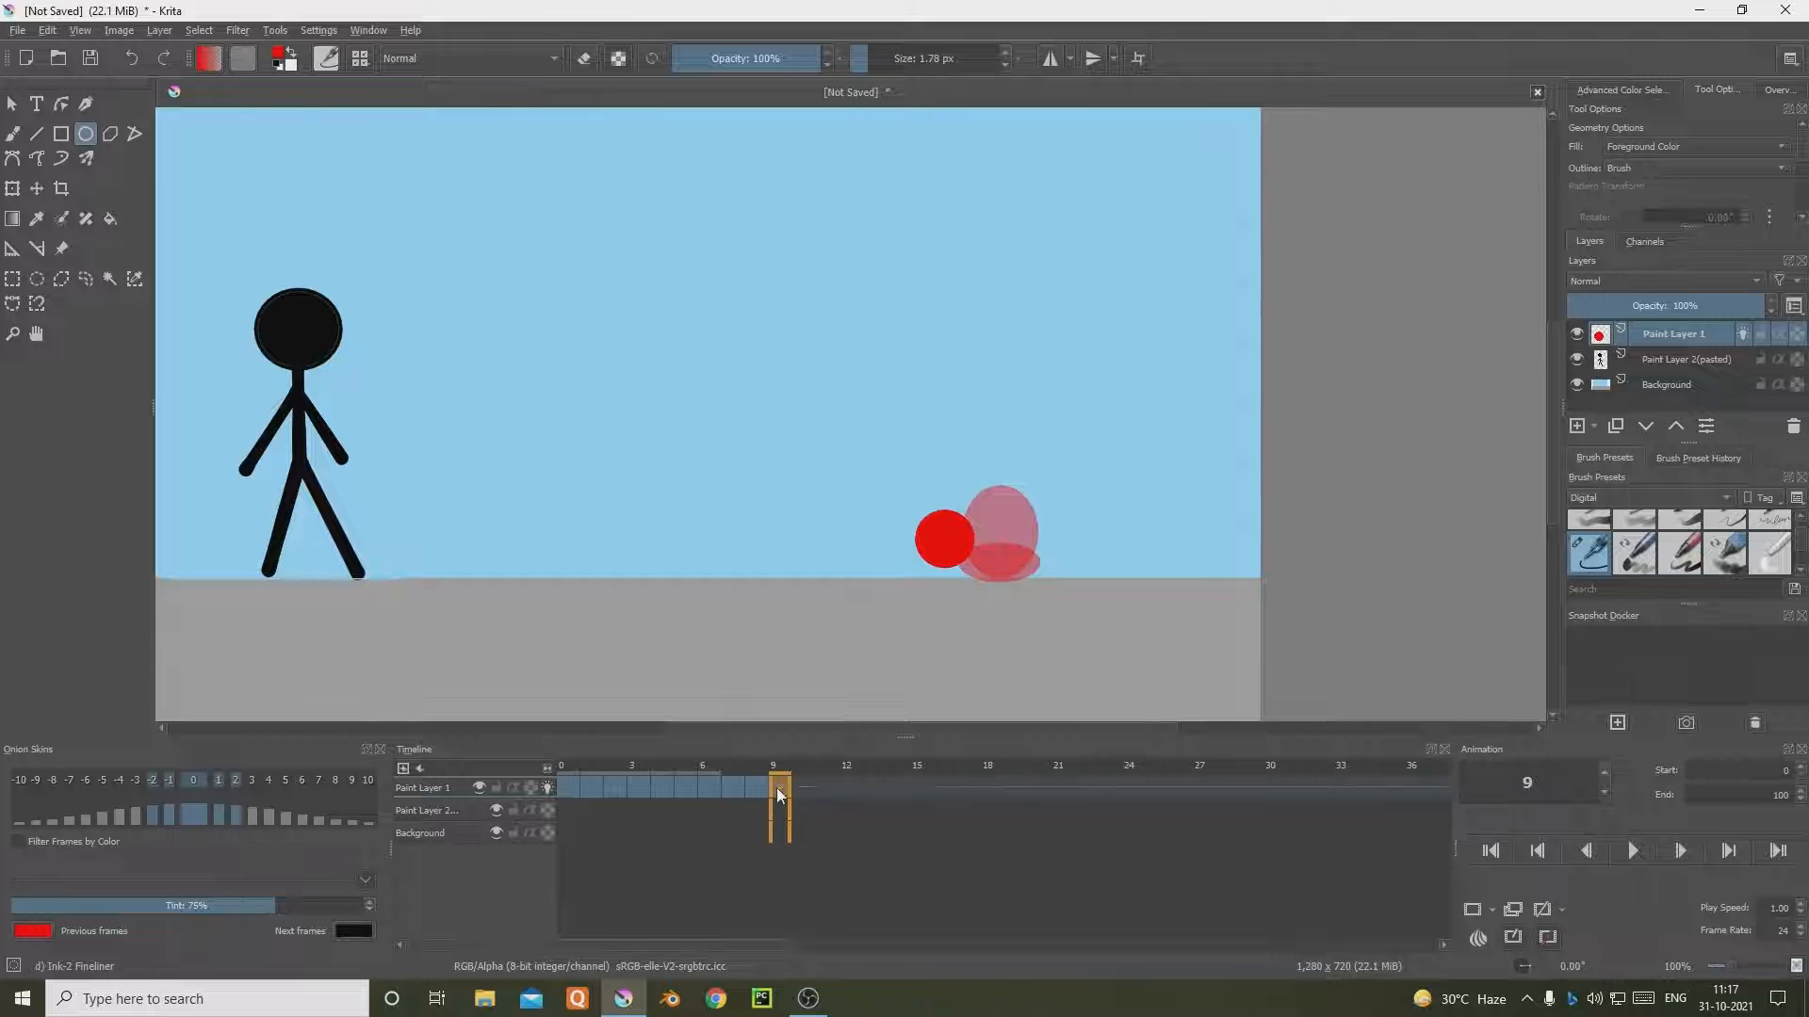
right_click(776, 787)
left_click(861, 731)
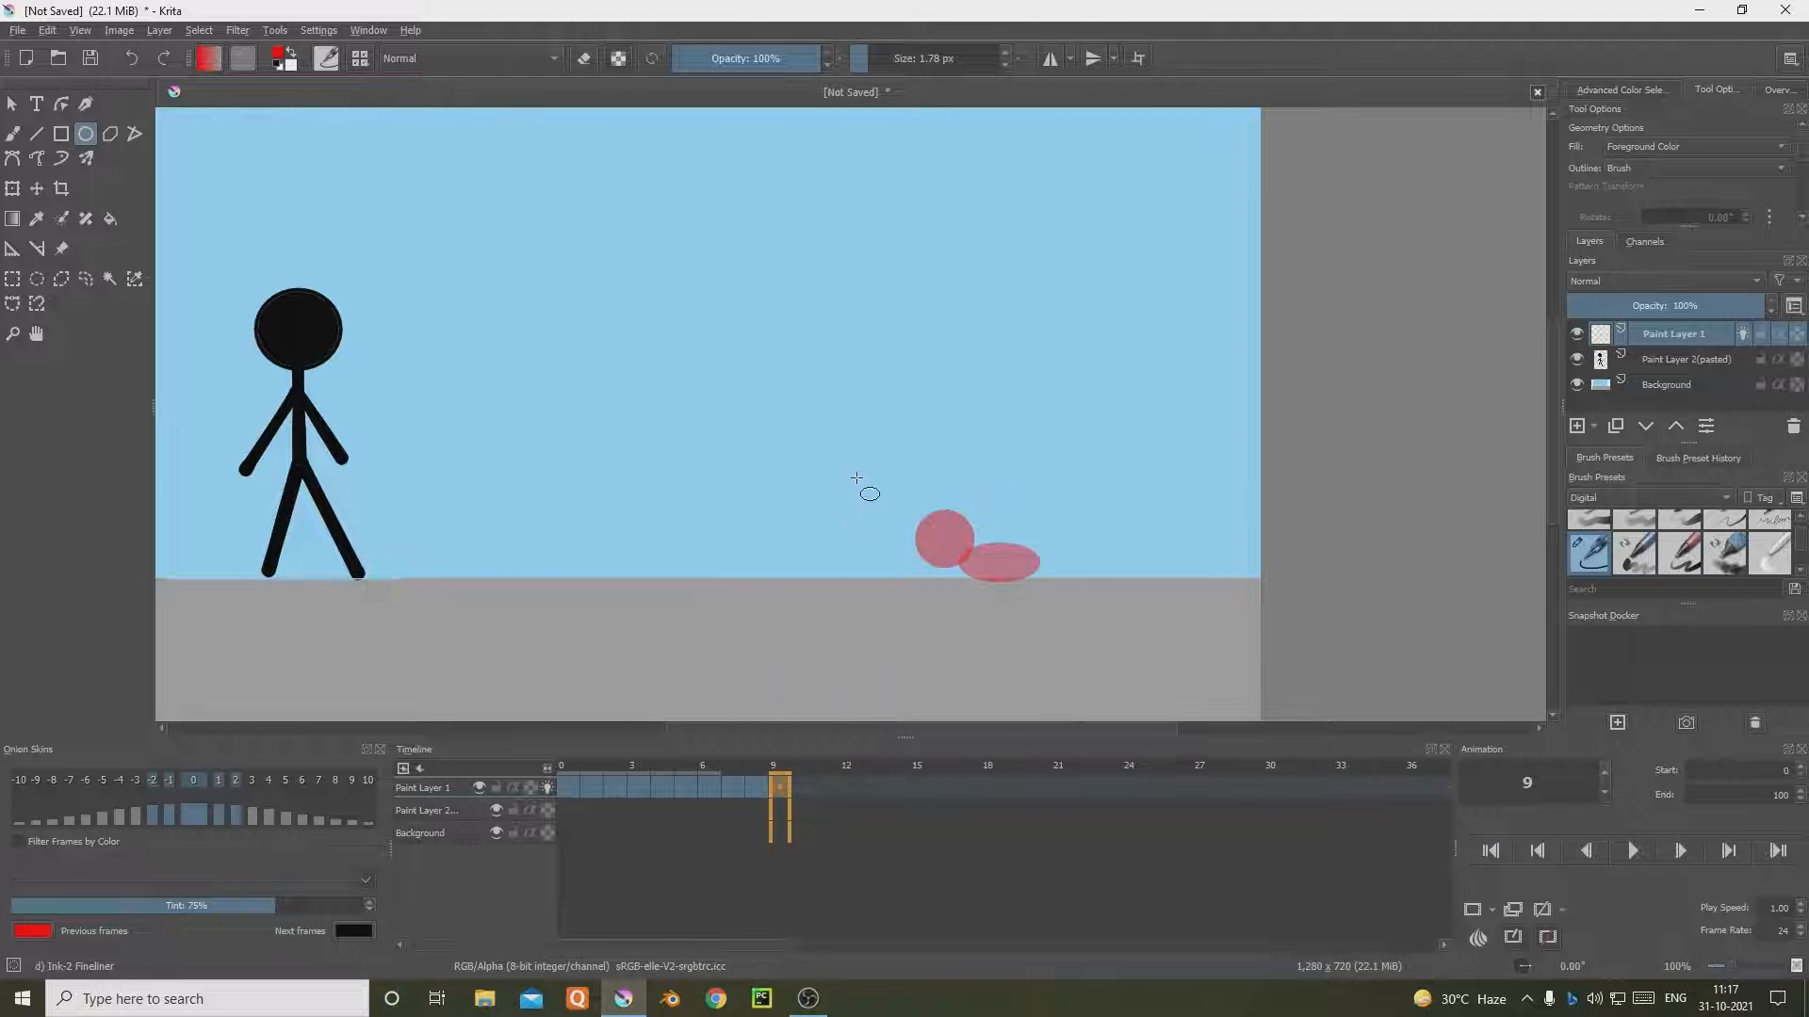
left_click_drag(866, 474, 941, 557)
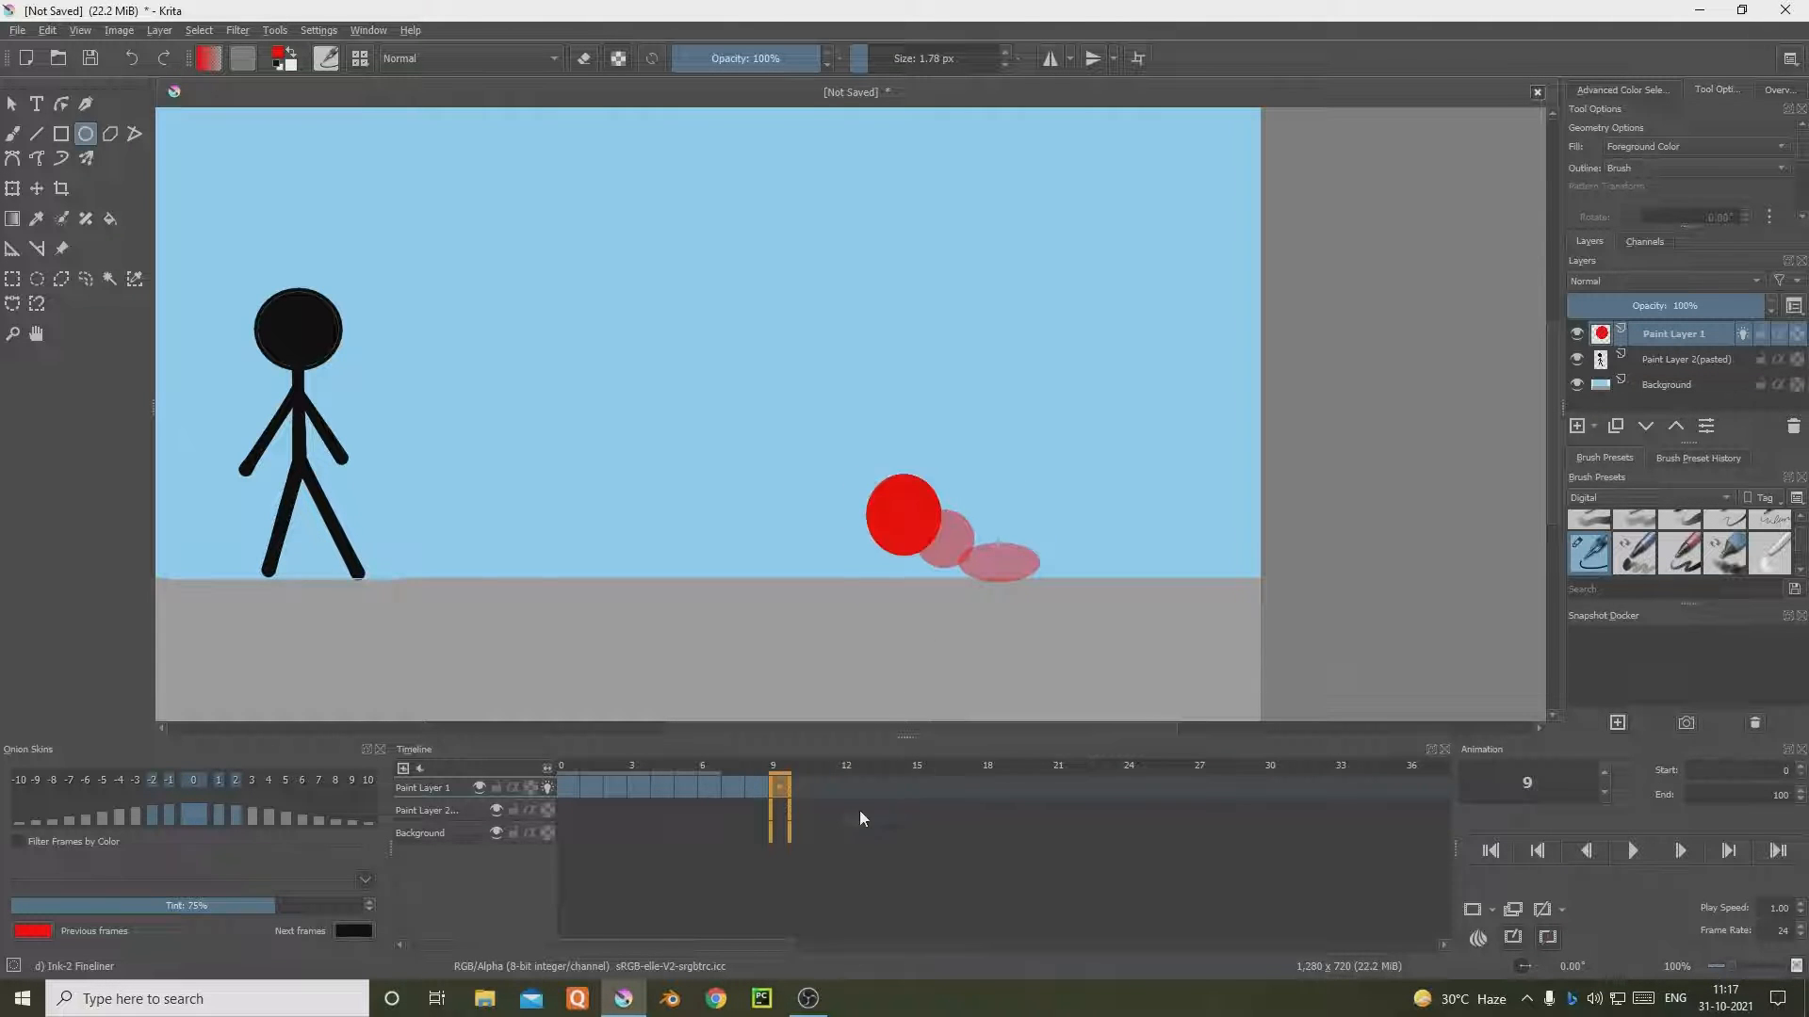
Step: Create a blank frame at frame 10 and draw the red ball left of and slightly above its frame 9 position
left_click(798, 789)
right_click(800, 793)
left_click(901, 738)
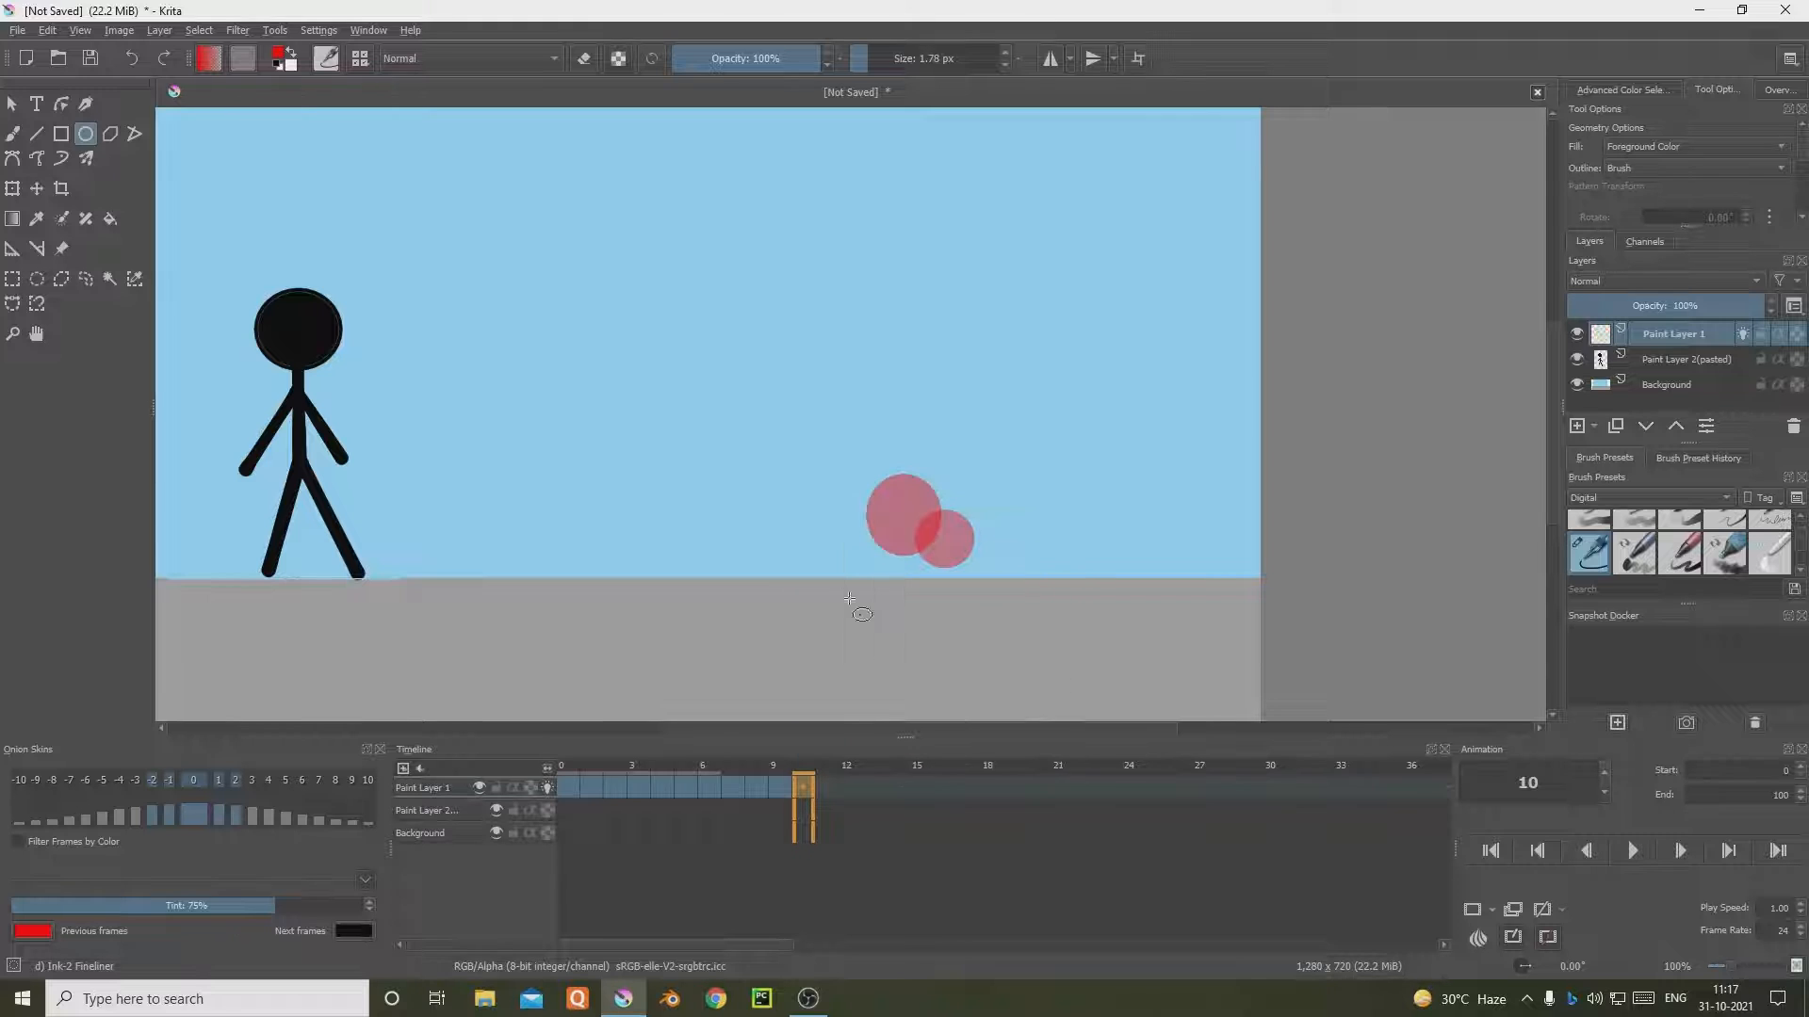
left_click_drag(874, 537, 794, 455)
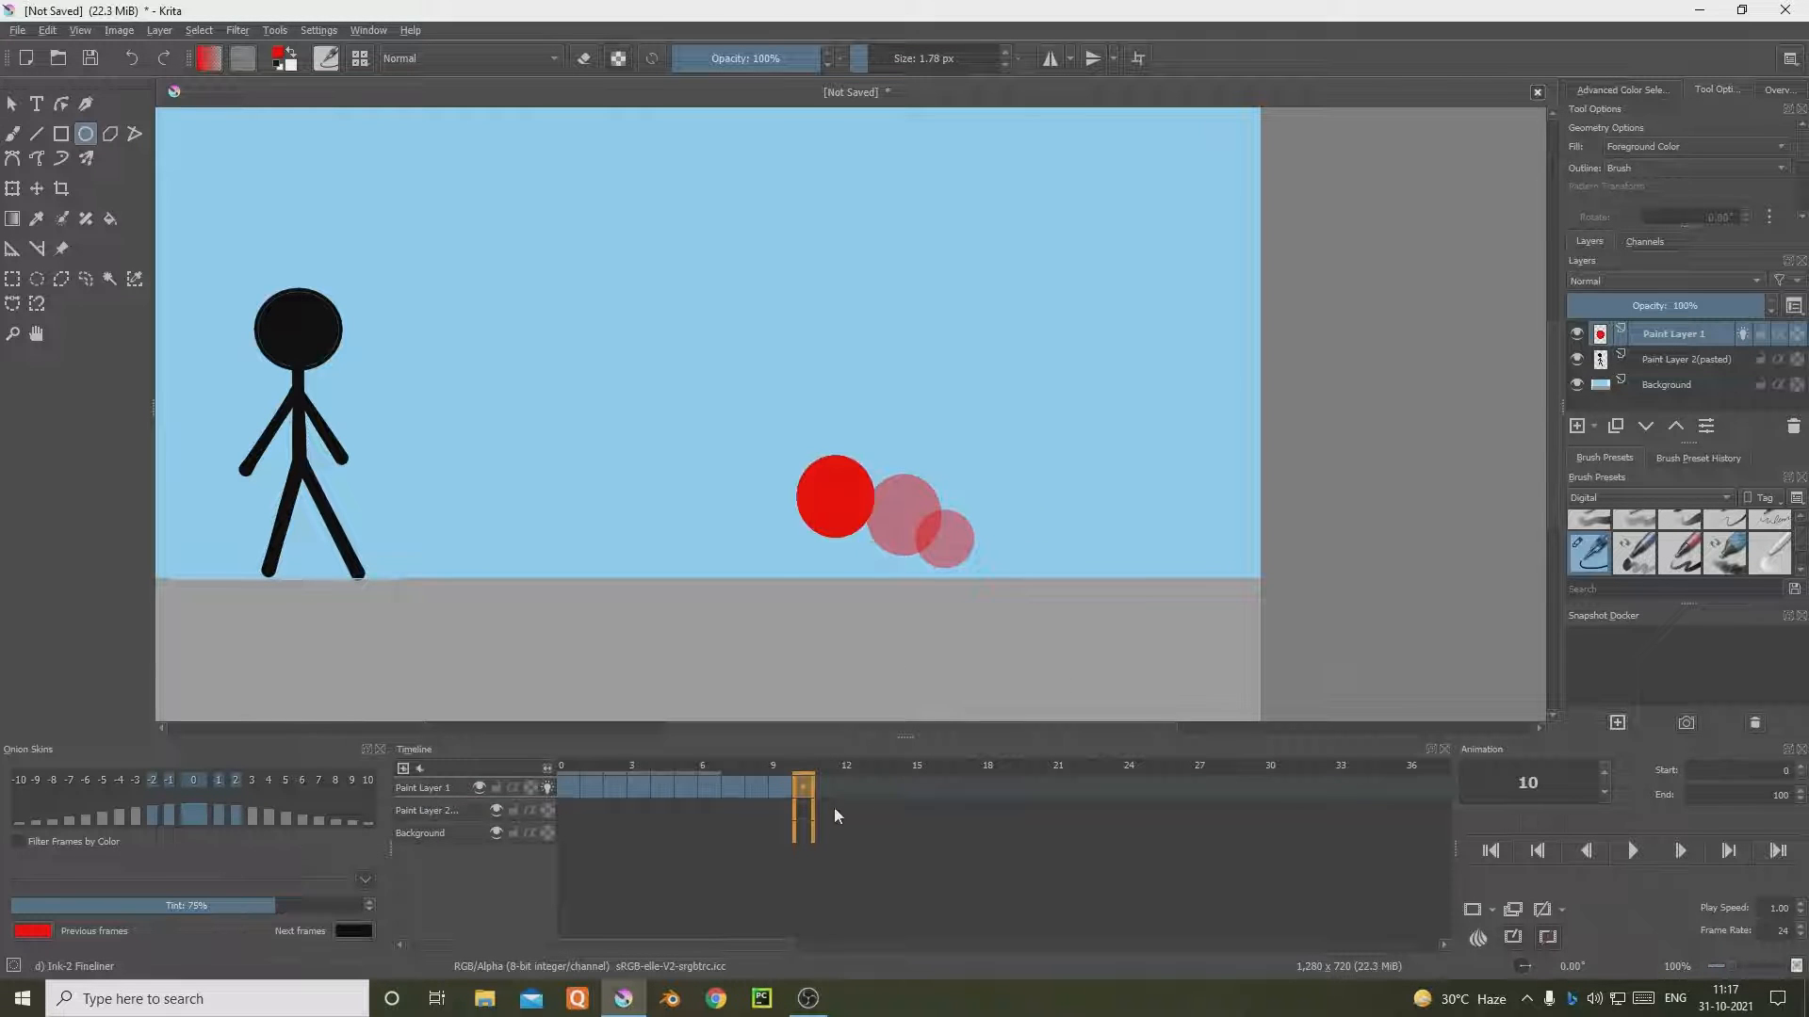
Step: Create a blank frame at frame 11 and draw the rising red ball up and left of its frame 10 position
left_click(823, 787)
right_click(823, 788)
left_click(902, 733)
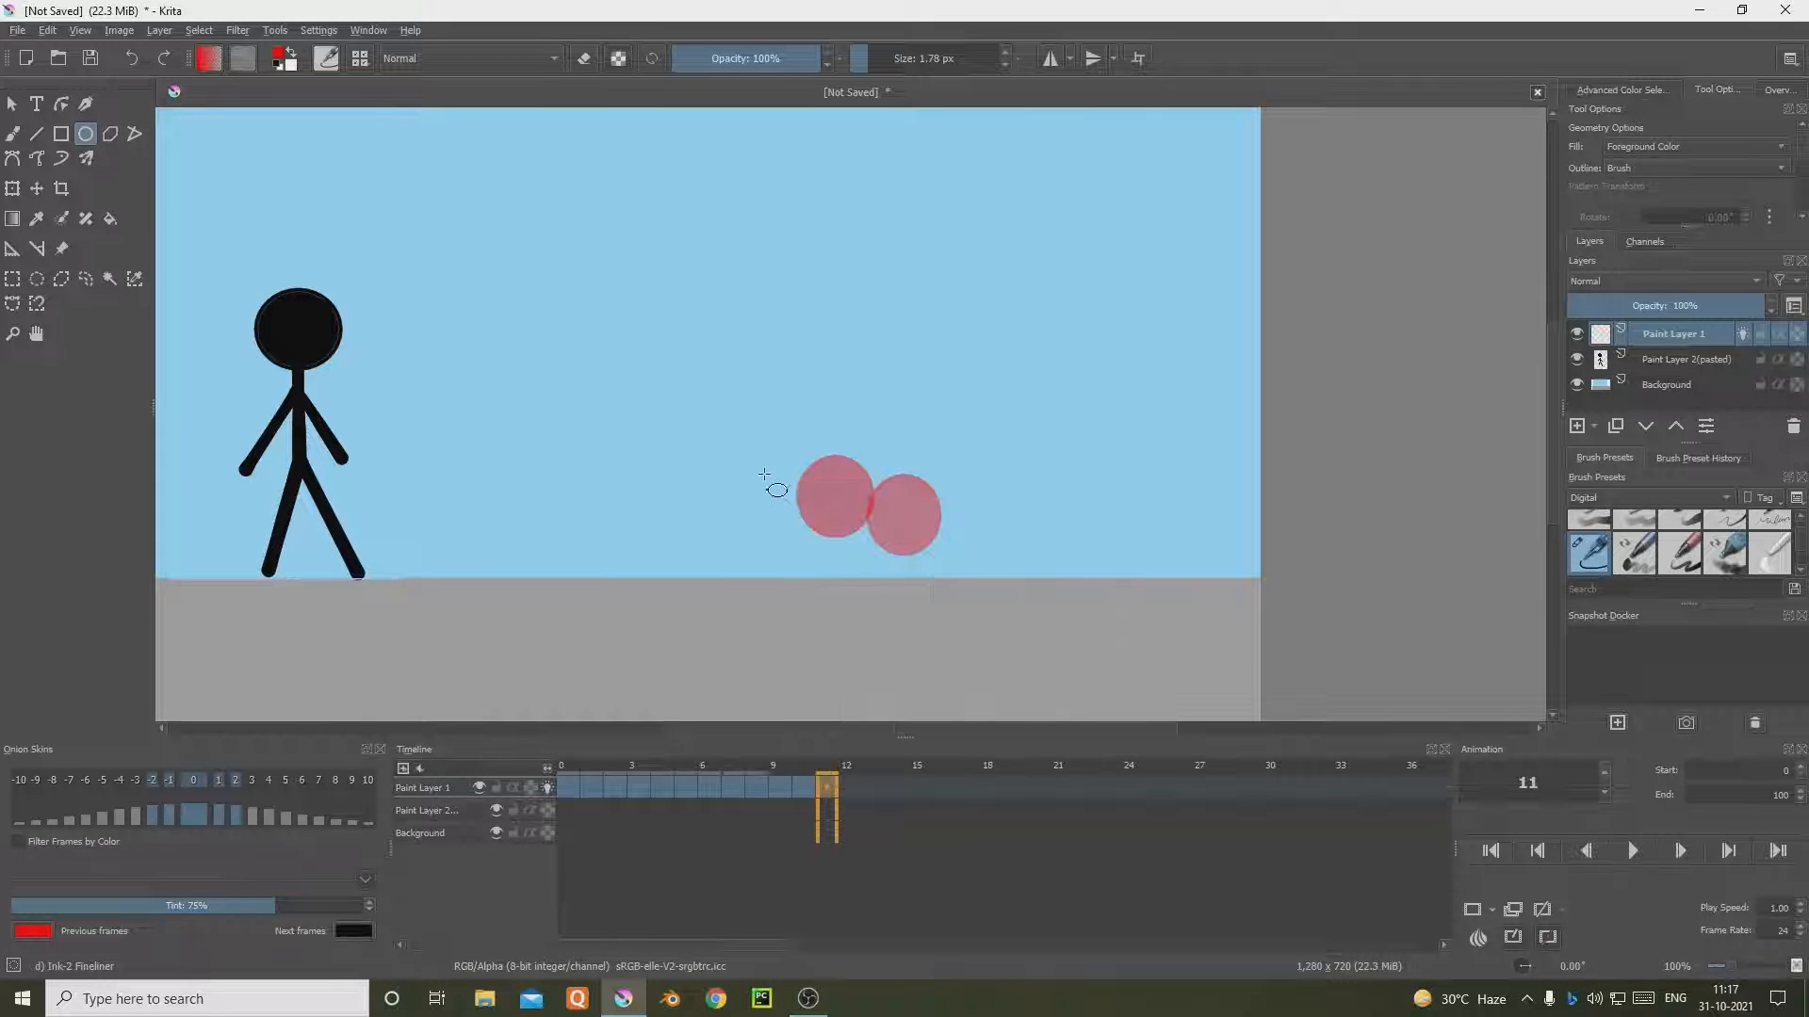
left_click_drag(819, 517, 738, 431)
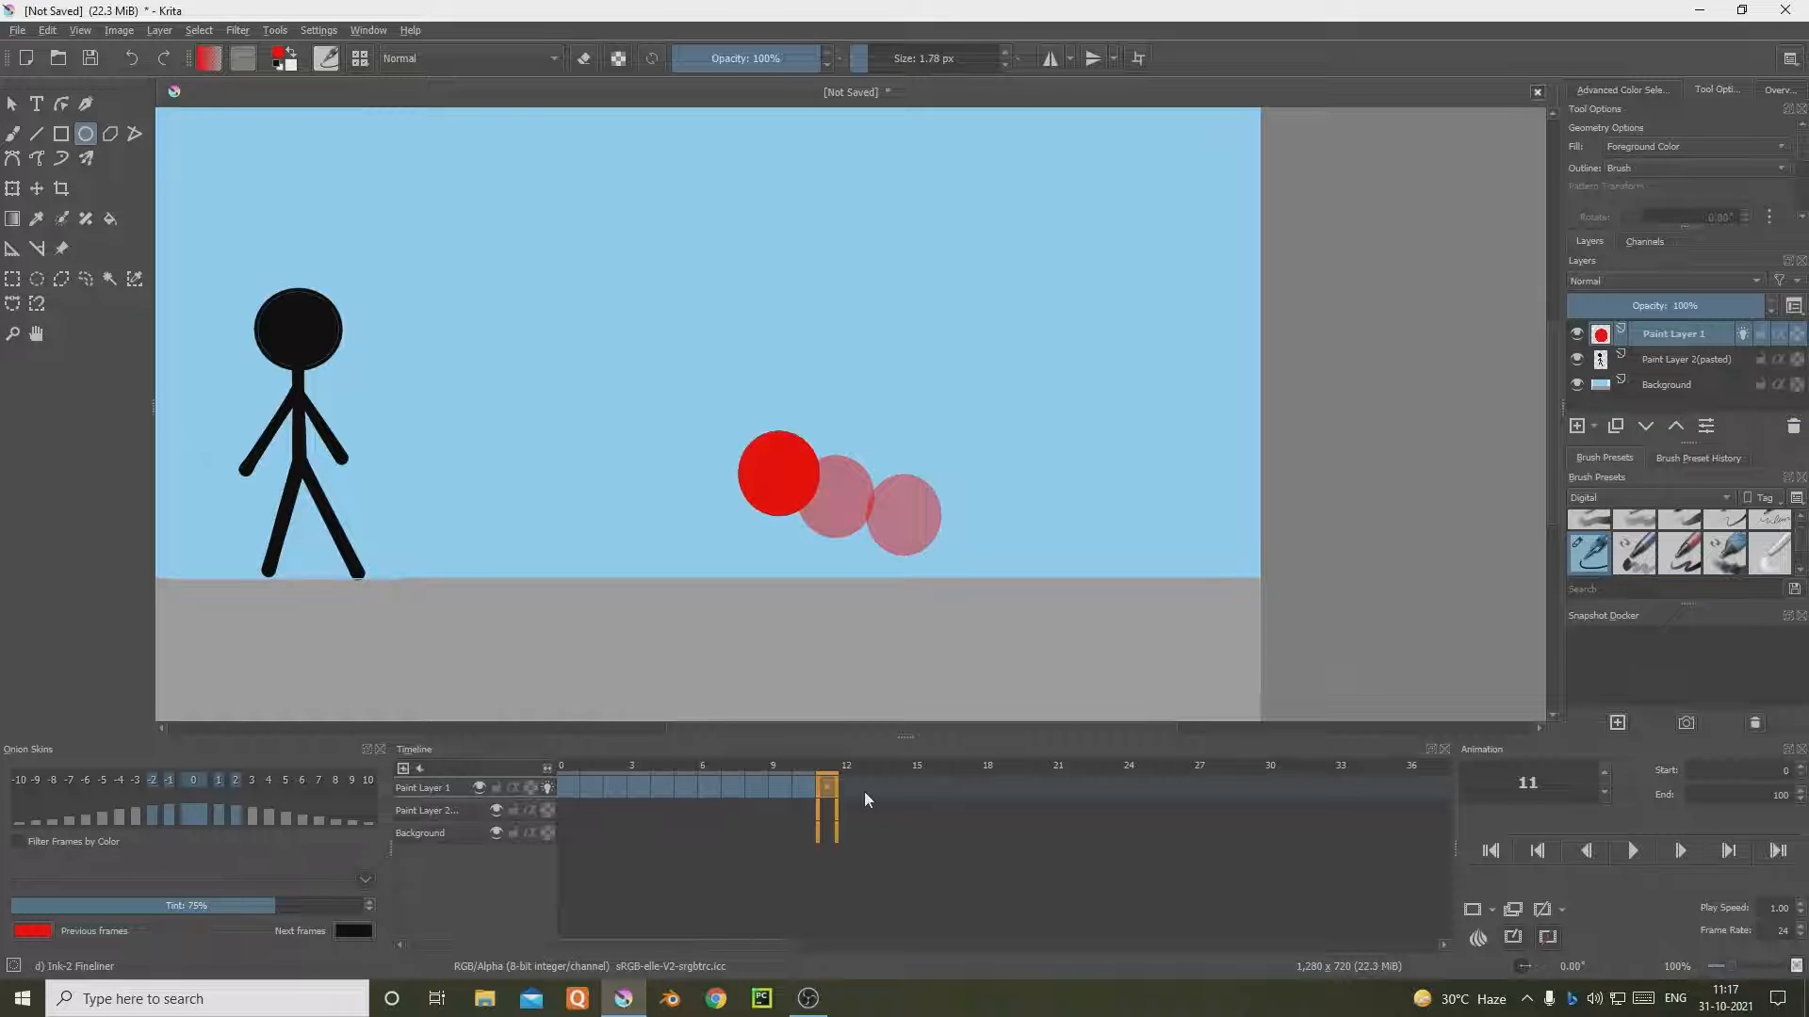
Step: Create a blank frame at frame 12 and draw a slightly smaller red ball up and left of the frame 11 ball
left_click(851, 789)
right_click(851, 790)
left_click(930, 742)
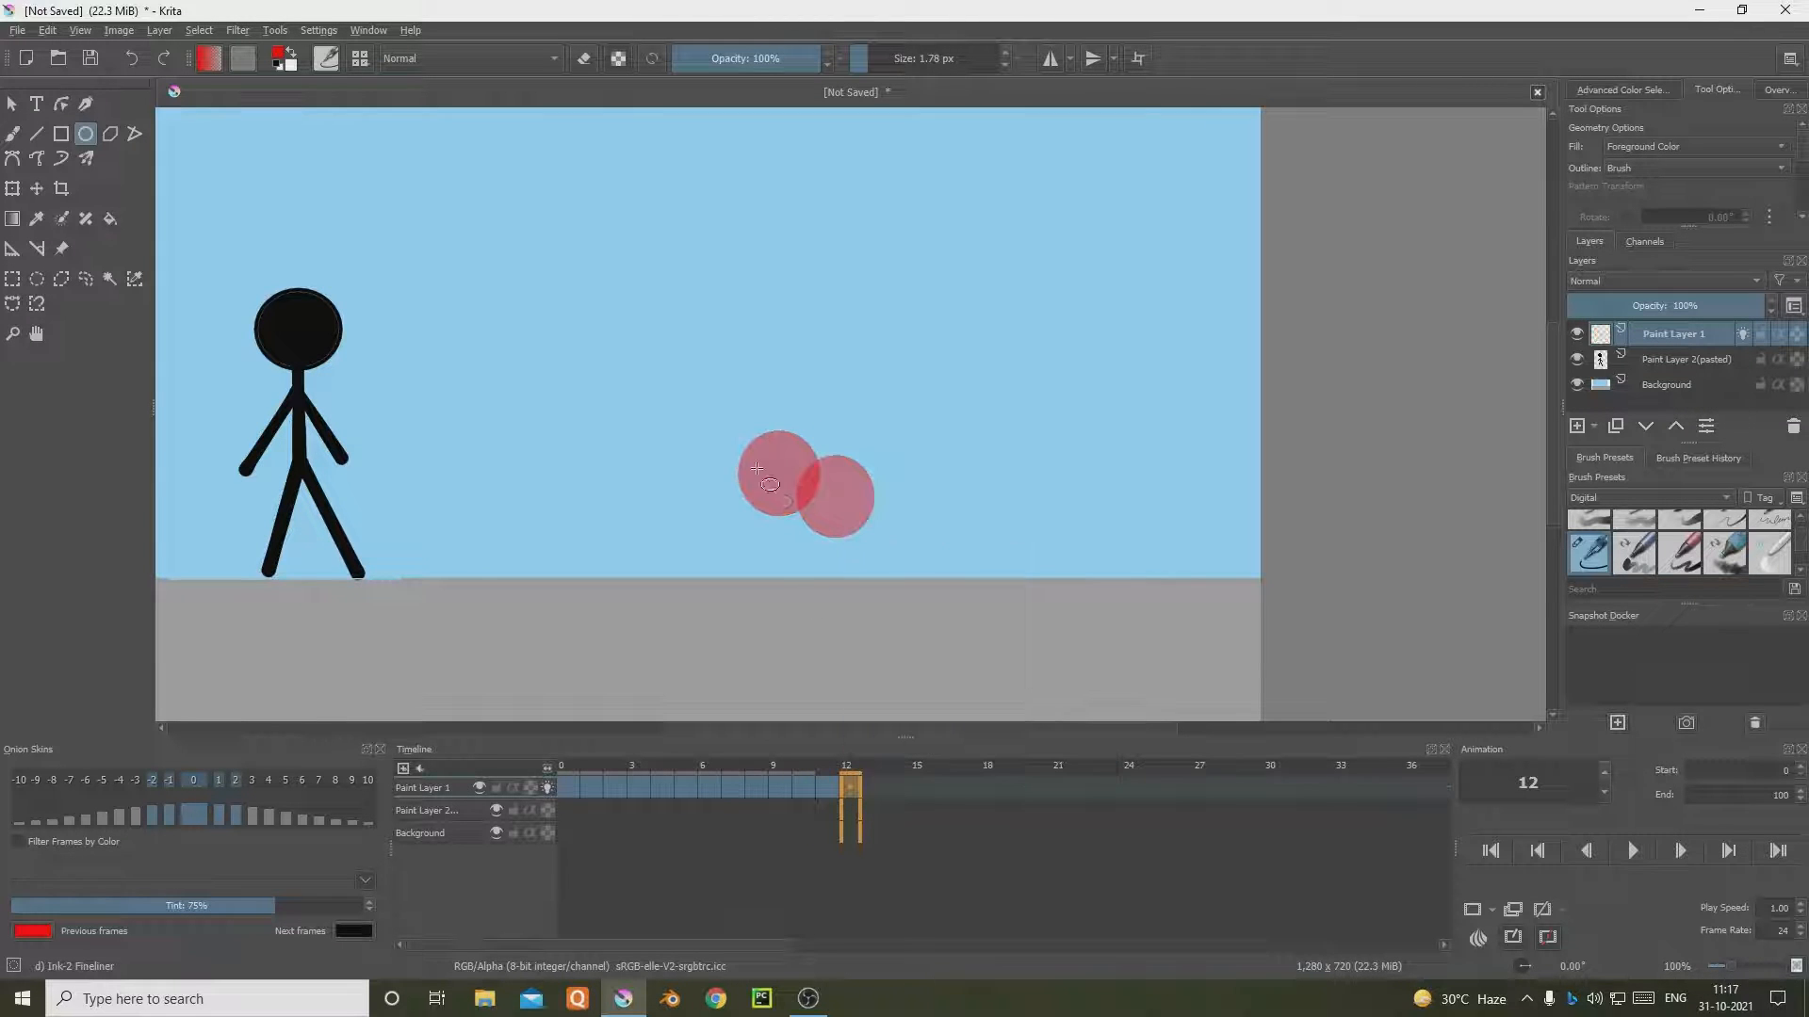
left_click_drag(698, 411, 773, 485)
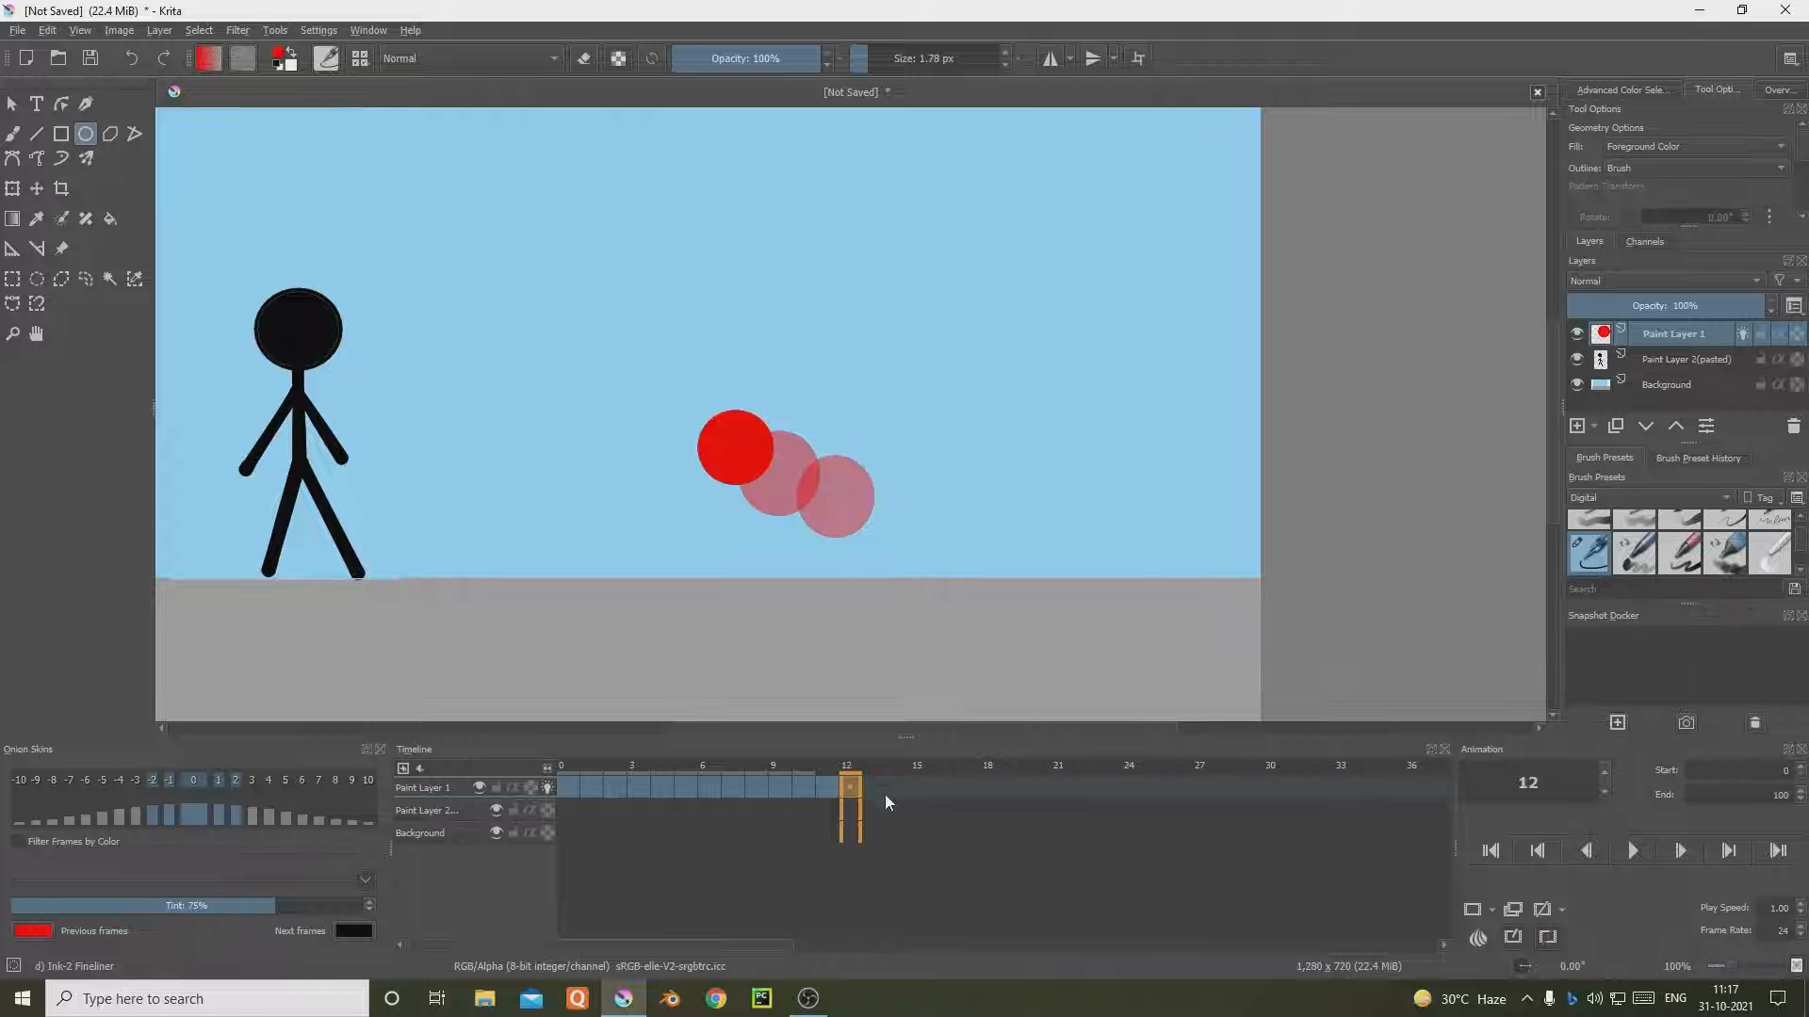
Step: Create a blank frame at frame 13 and draw a slightly taller red ball at the bounce's peak, left of frame 12's
left_click(876, 789)
right_click(876, 789)
left_click(953, 749)
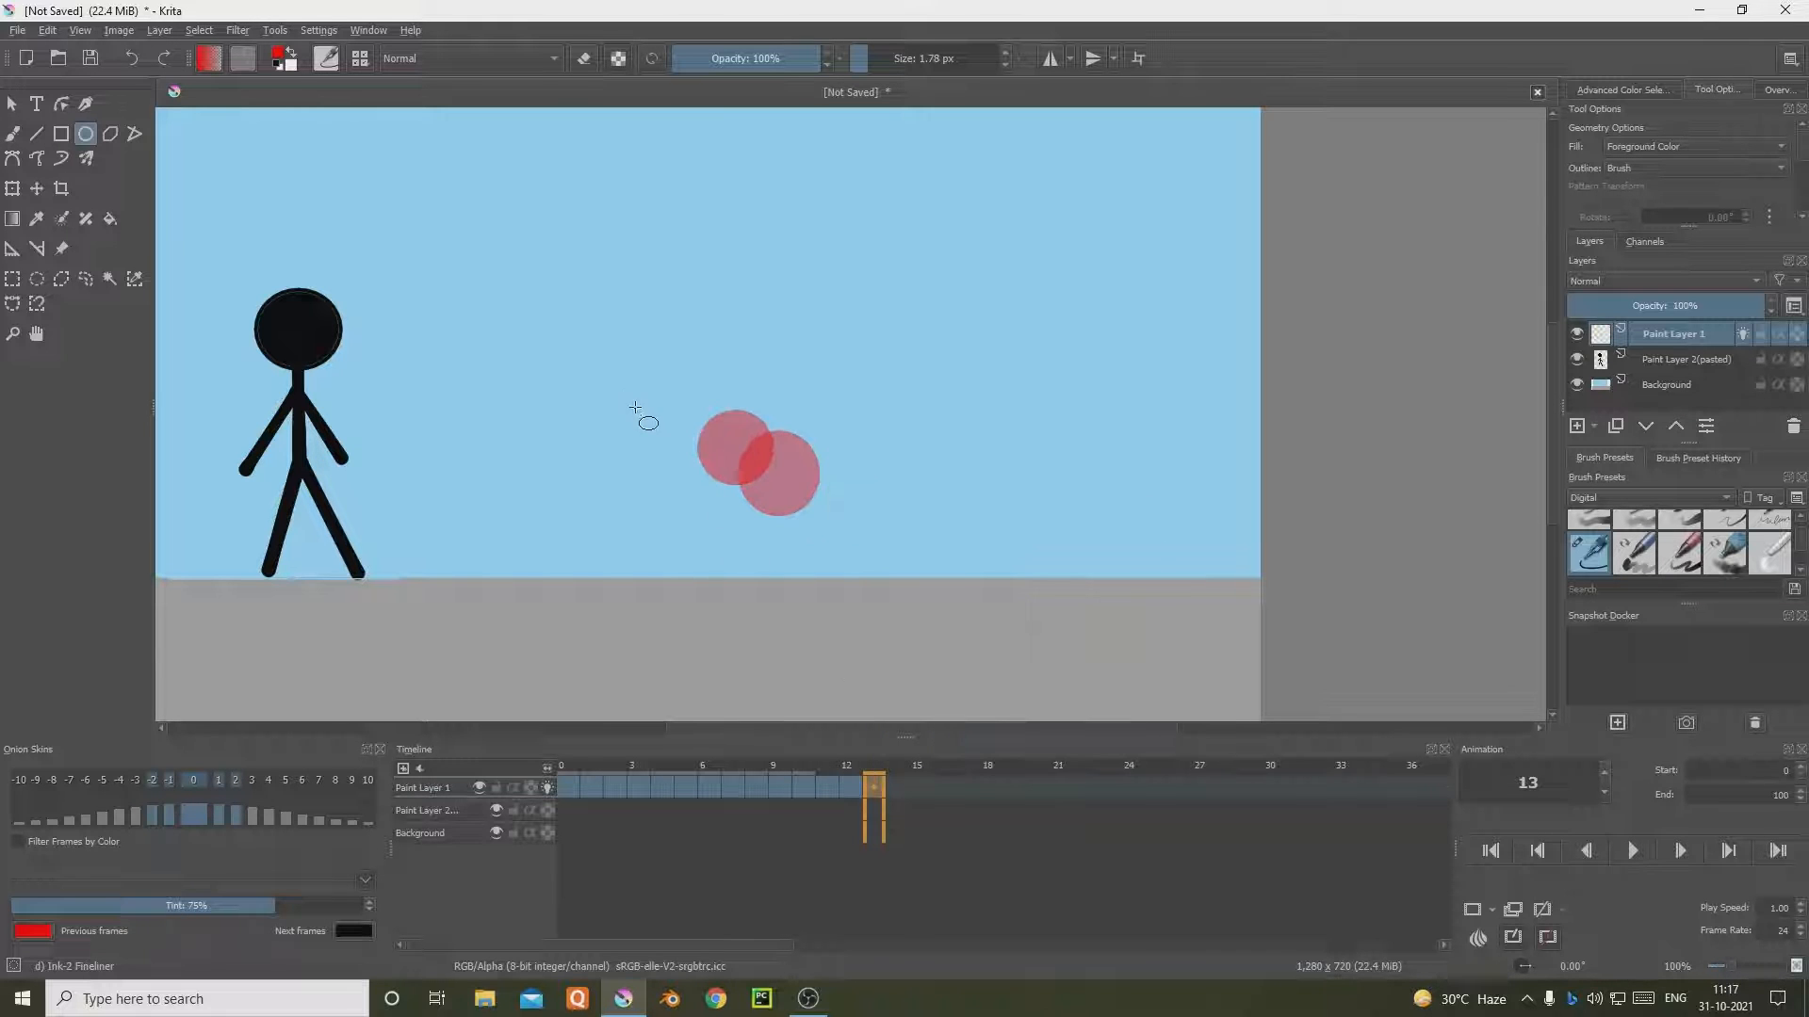
left_click_drag(638, 387, 715, 478)
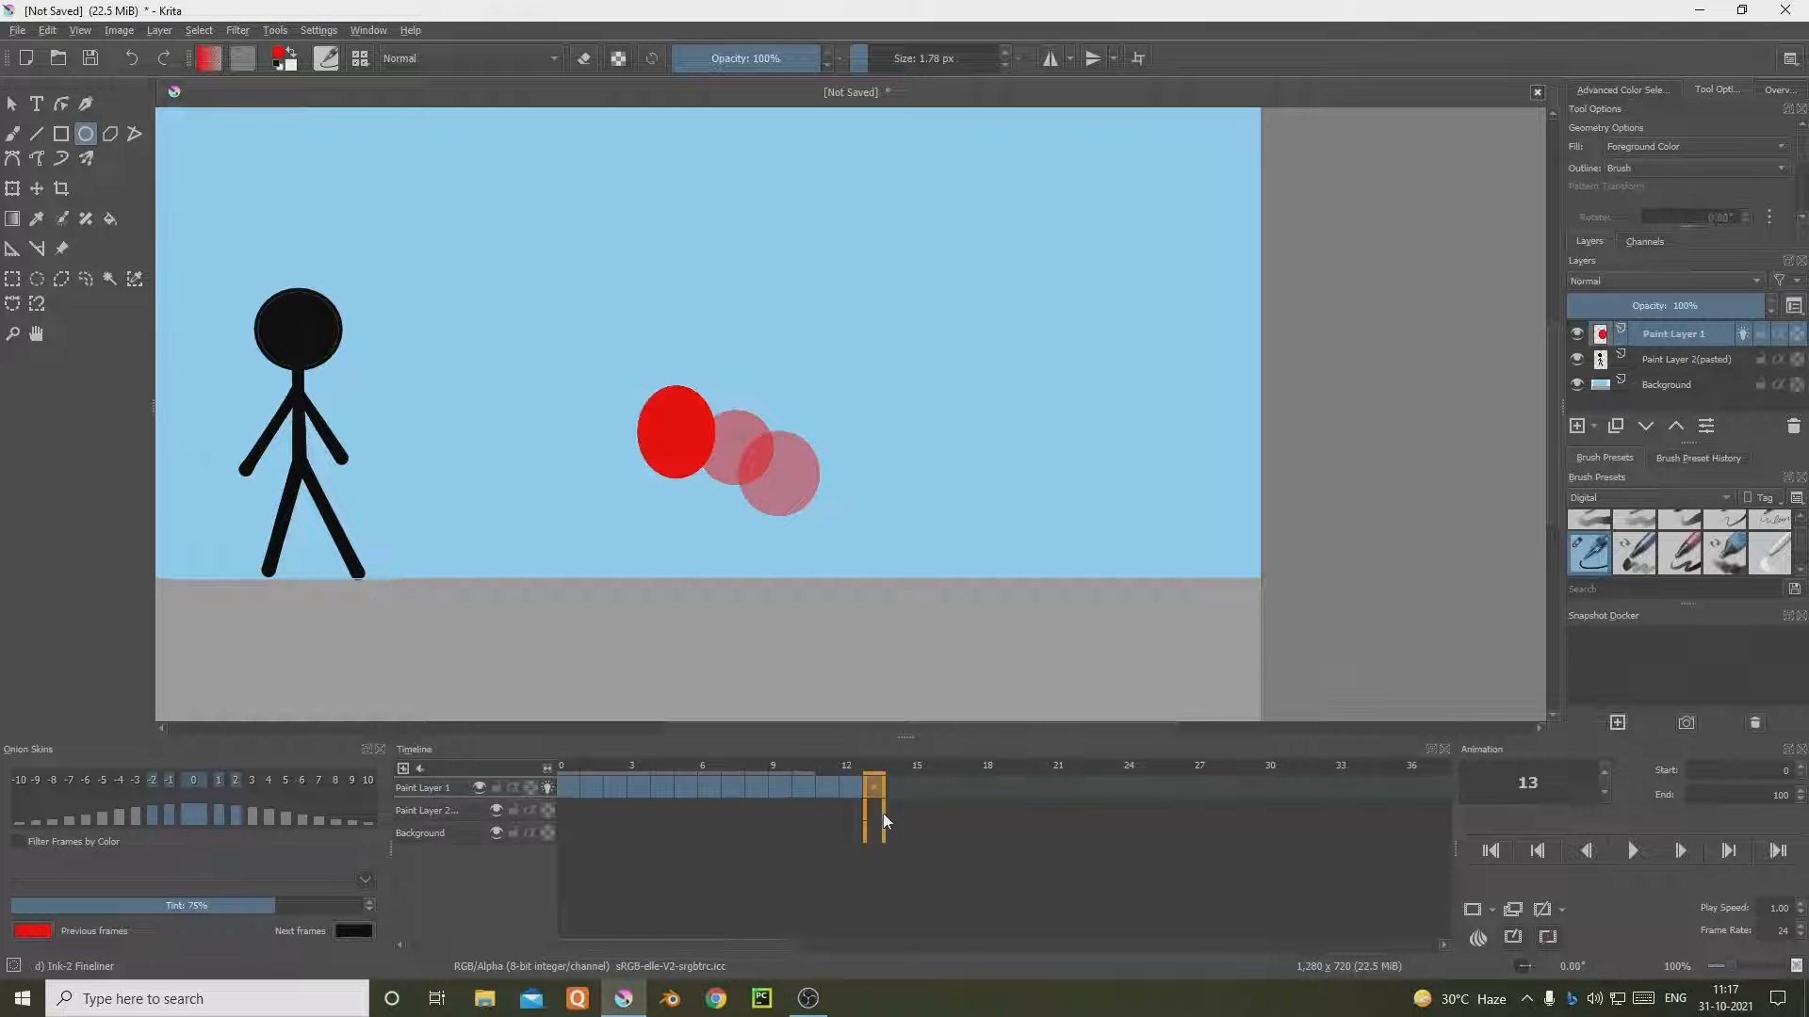
Step: Create a blank frame at frame 14 and draw the descending red ball left of and below its frame 13 position
left_click(897, 783)
right_click(897, 783)
left_click(961, 725)
left_click_drag(584, 414, 657, 505)
Step: Create a blank frame at frame 15 and draw a smaller, round red ball down and left of the frame 14 ball
left_click(927, 788)
right_click(929, 787)
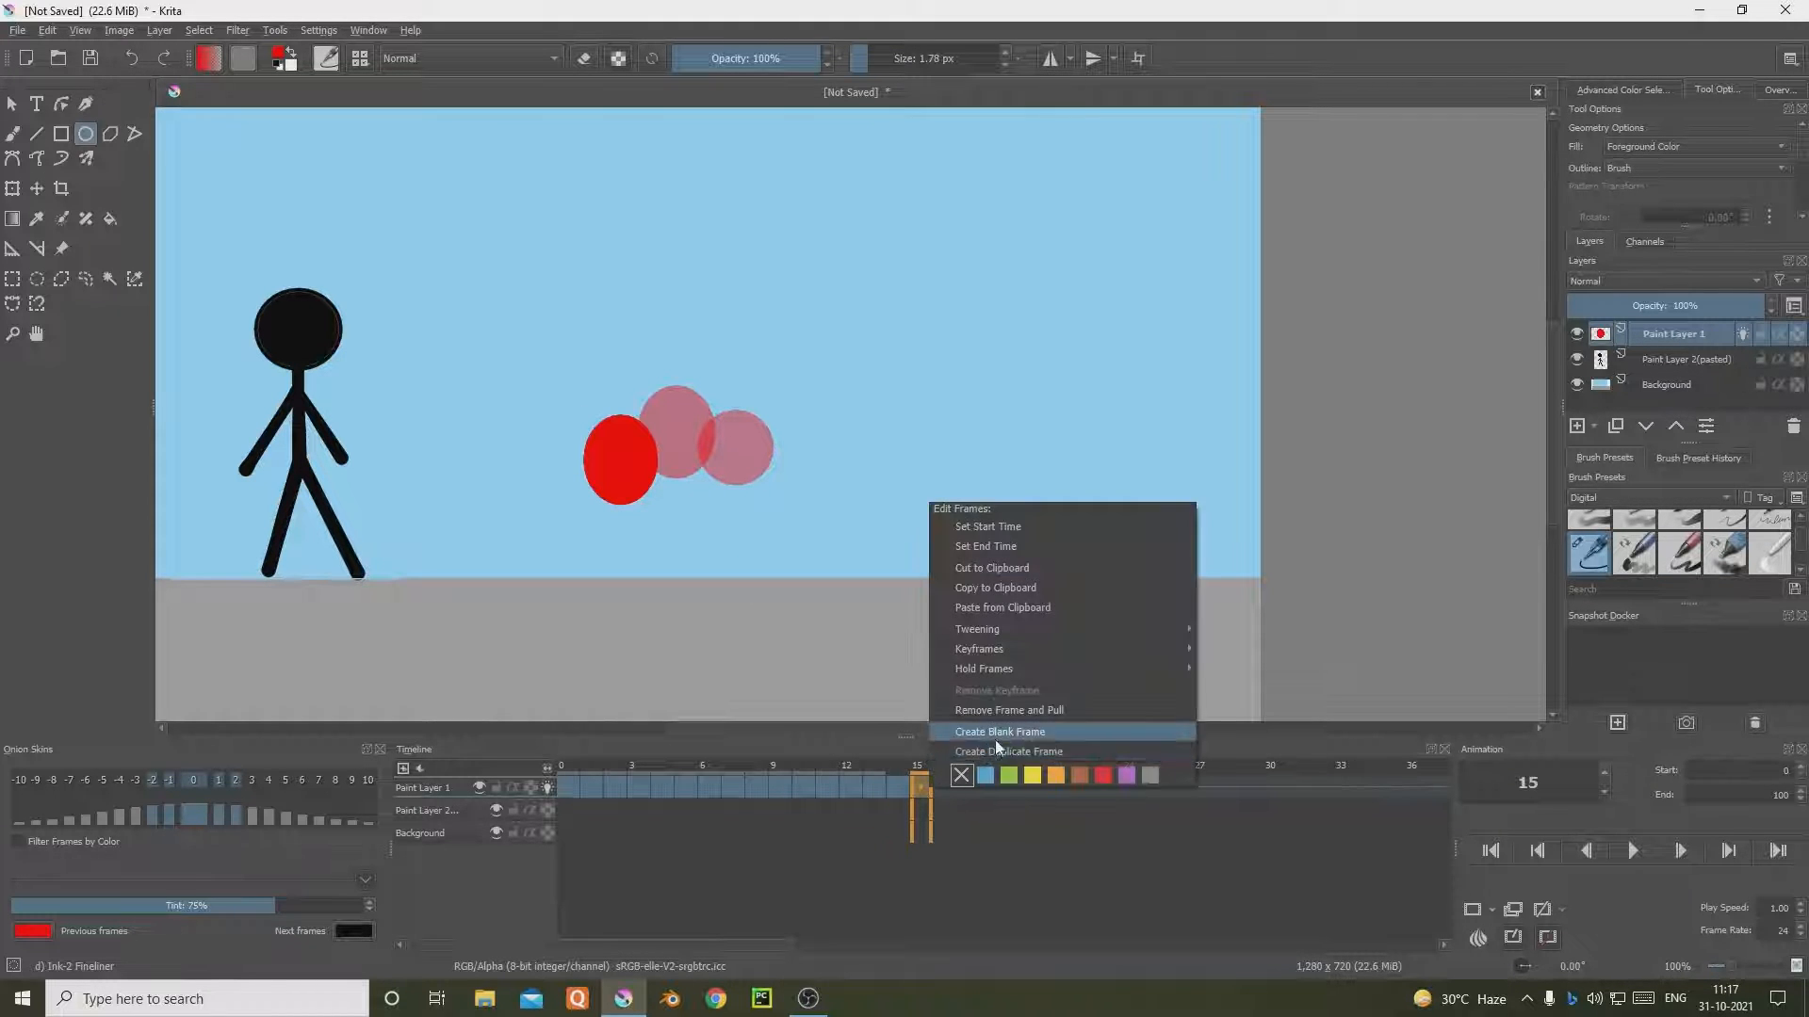
left_click(995, 735)
left_click_drag(525, 464, 595, 529)
Step: Create a blank frame at frame 16 and draw a narrow oval red ball left of and slightly below the frame 15 ball
left_click(940, 789)
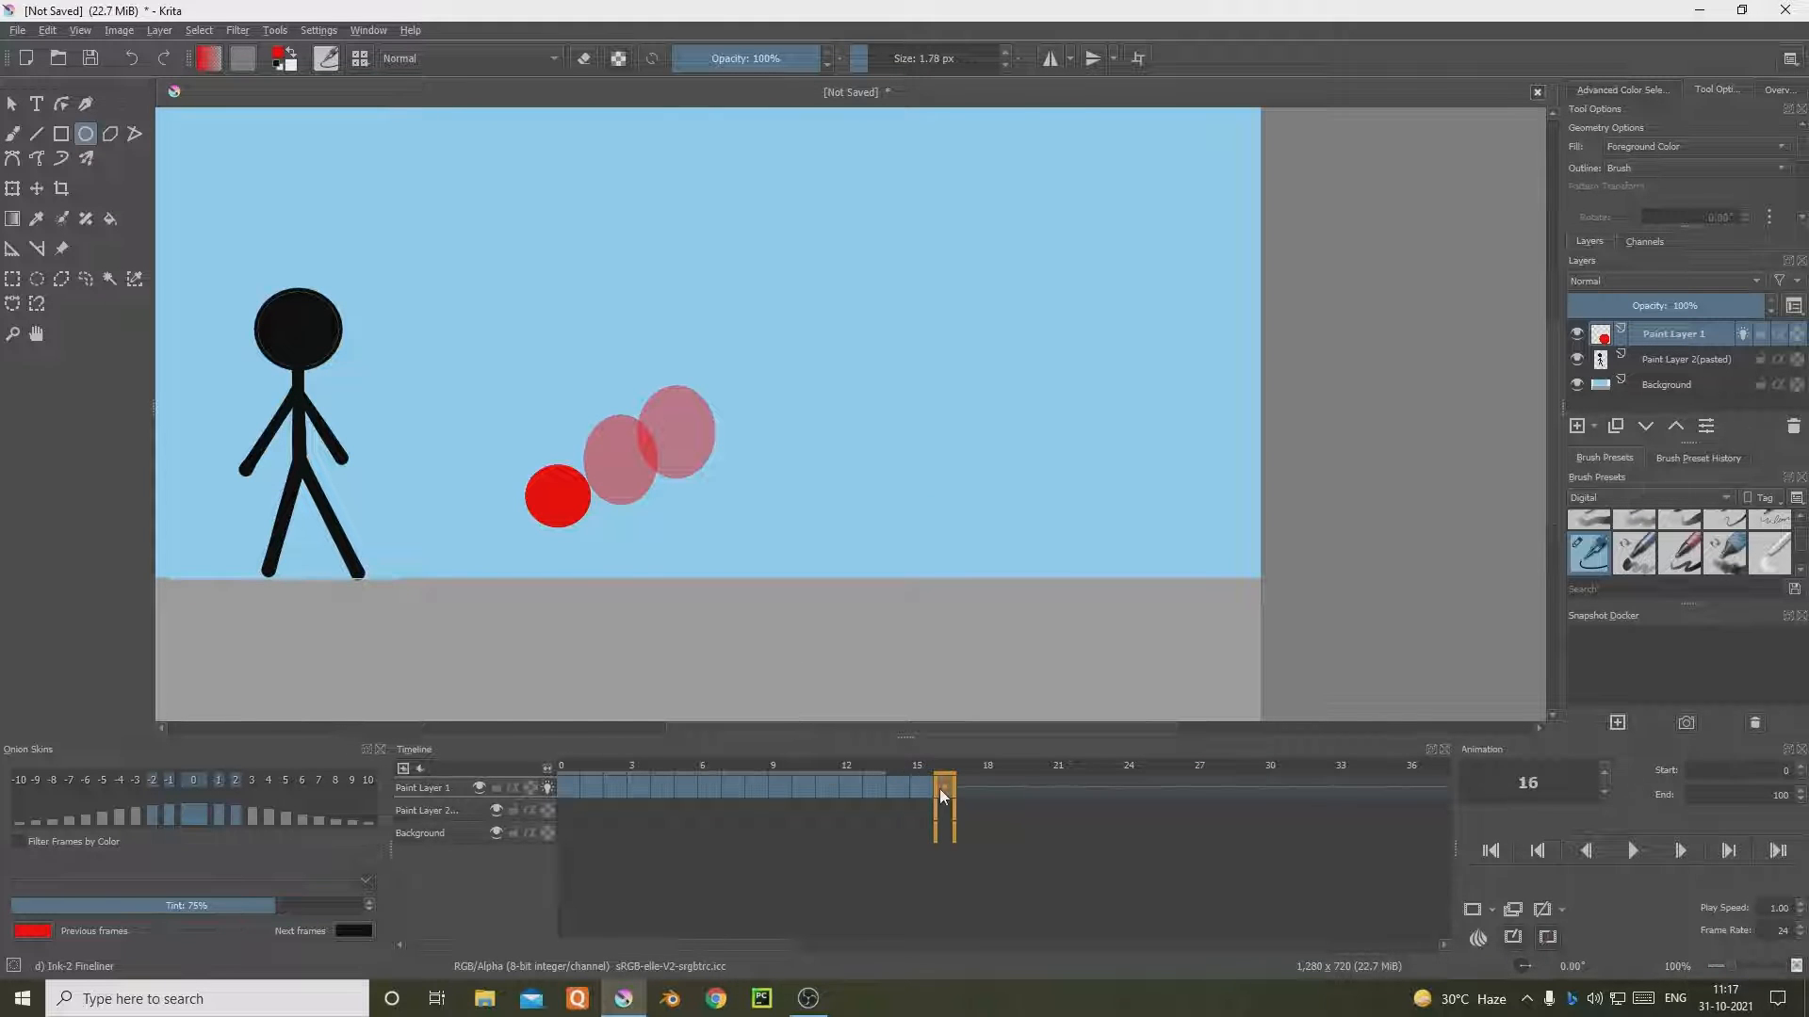
right_click(940, 789)
left_click(1018, 735)
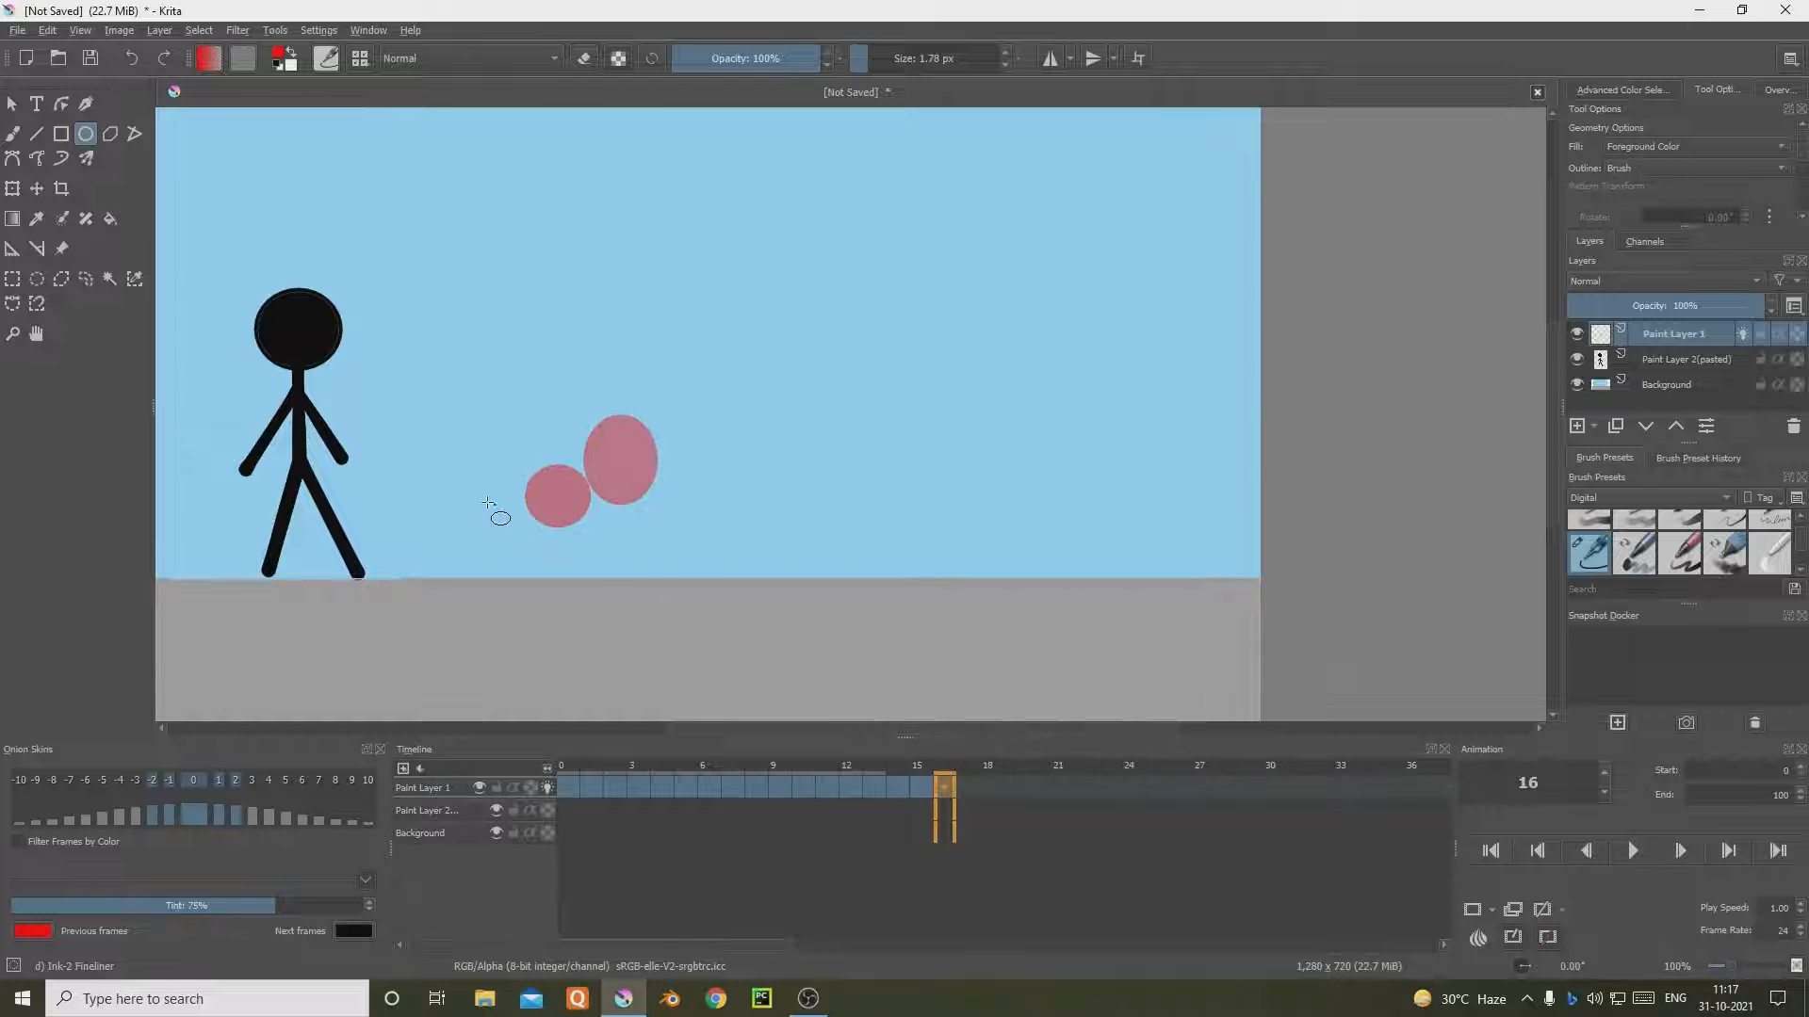
left_click_drag(525, 543, 469, 475)
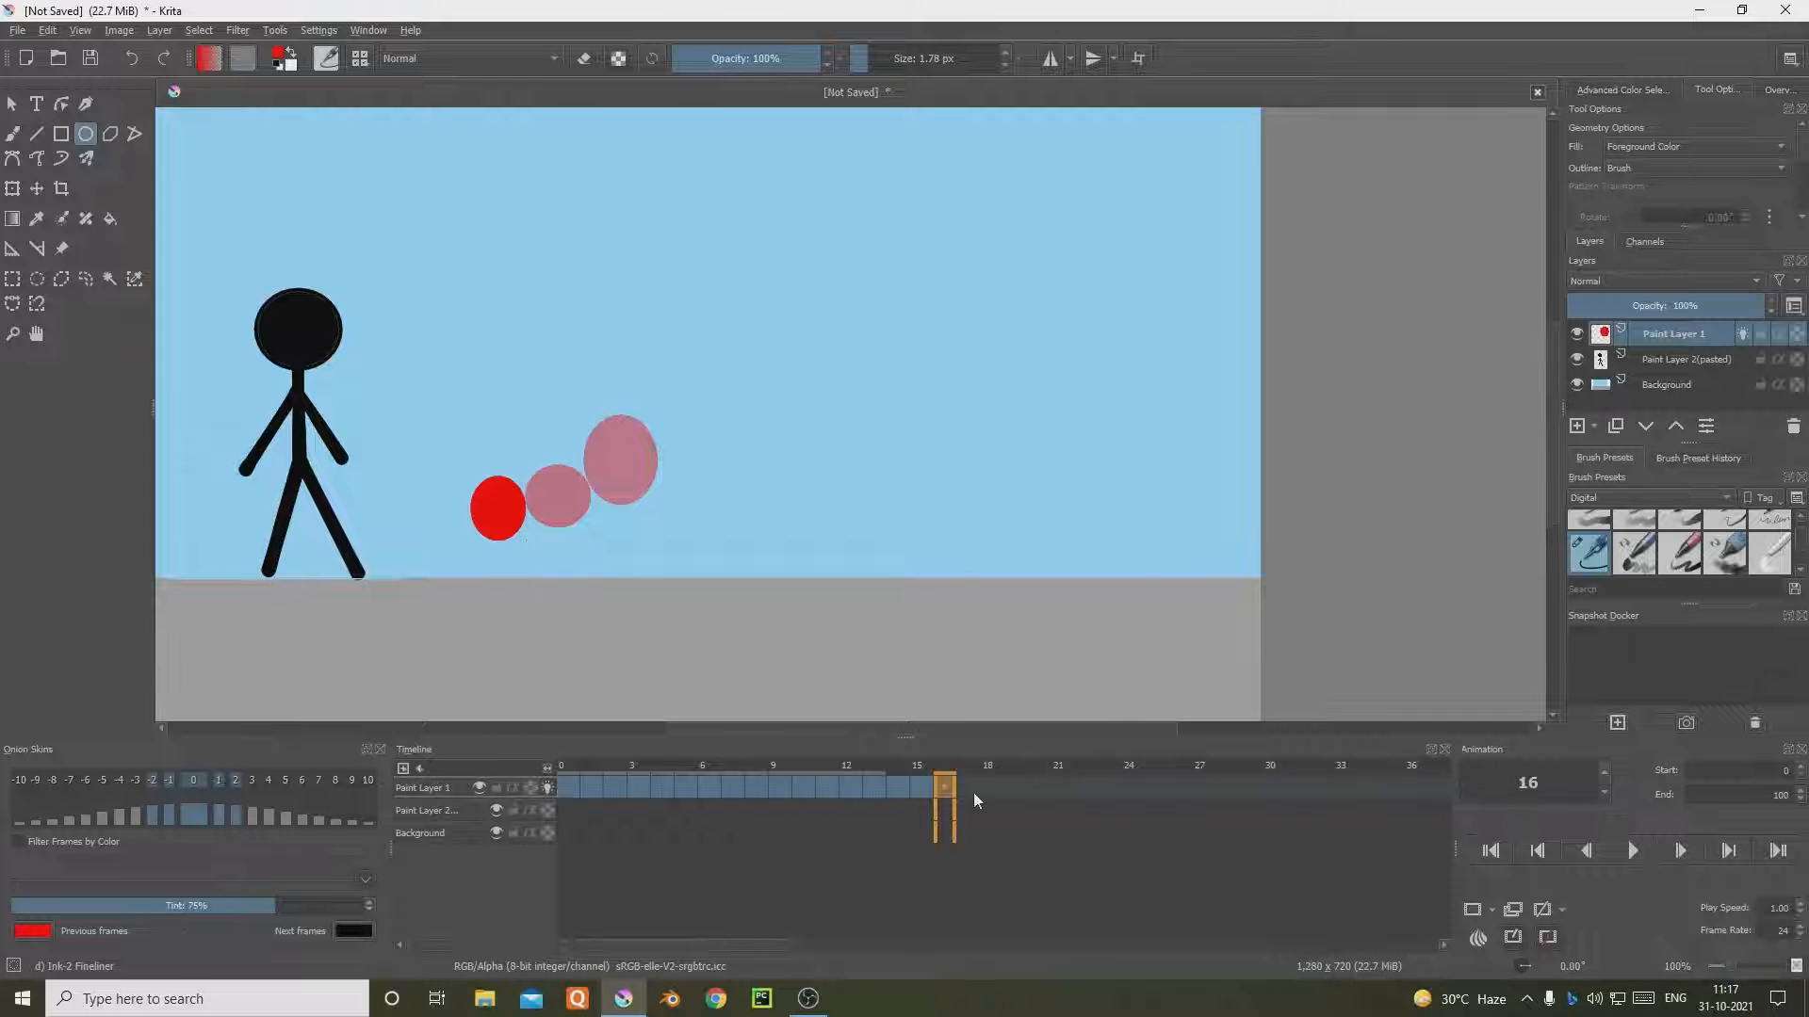
Step: Create a blank frame at frame 17 and draw a round red ball just above the ground beside the stick figure's foot
left_click(959, 791)
right_click(959, 791)
left_click(1040, 728)
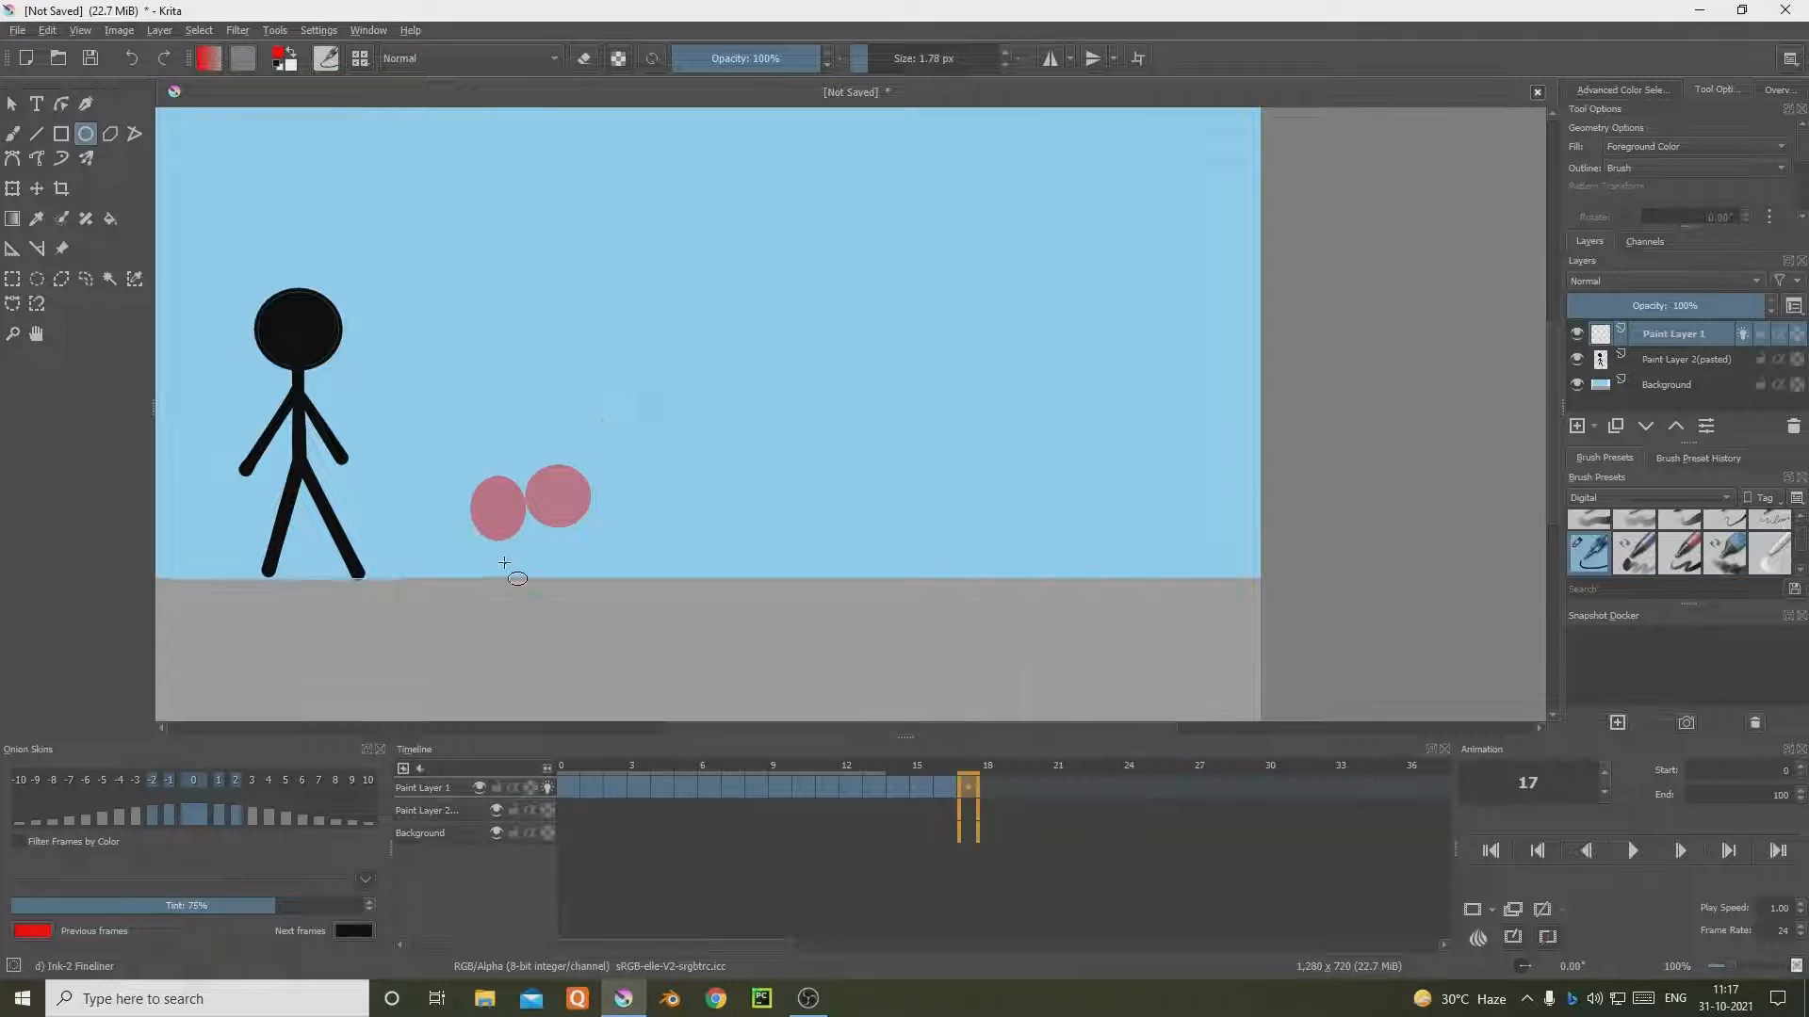
left_click_drag(408, 504, 471, 563)
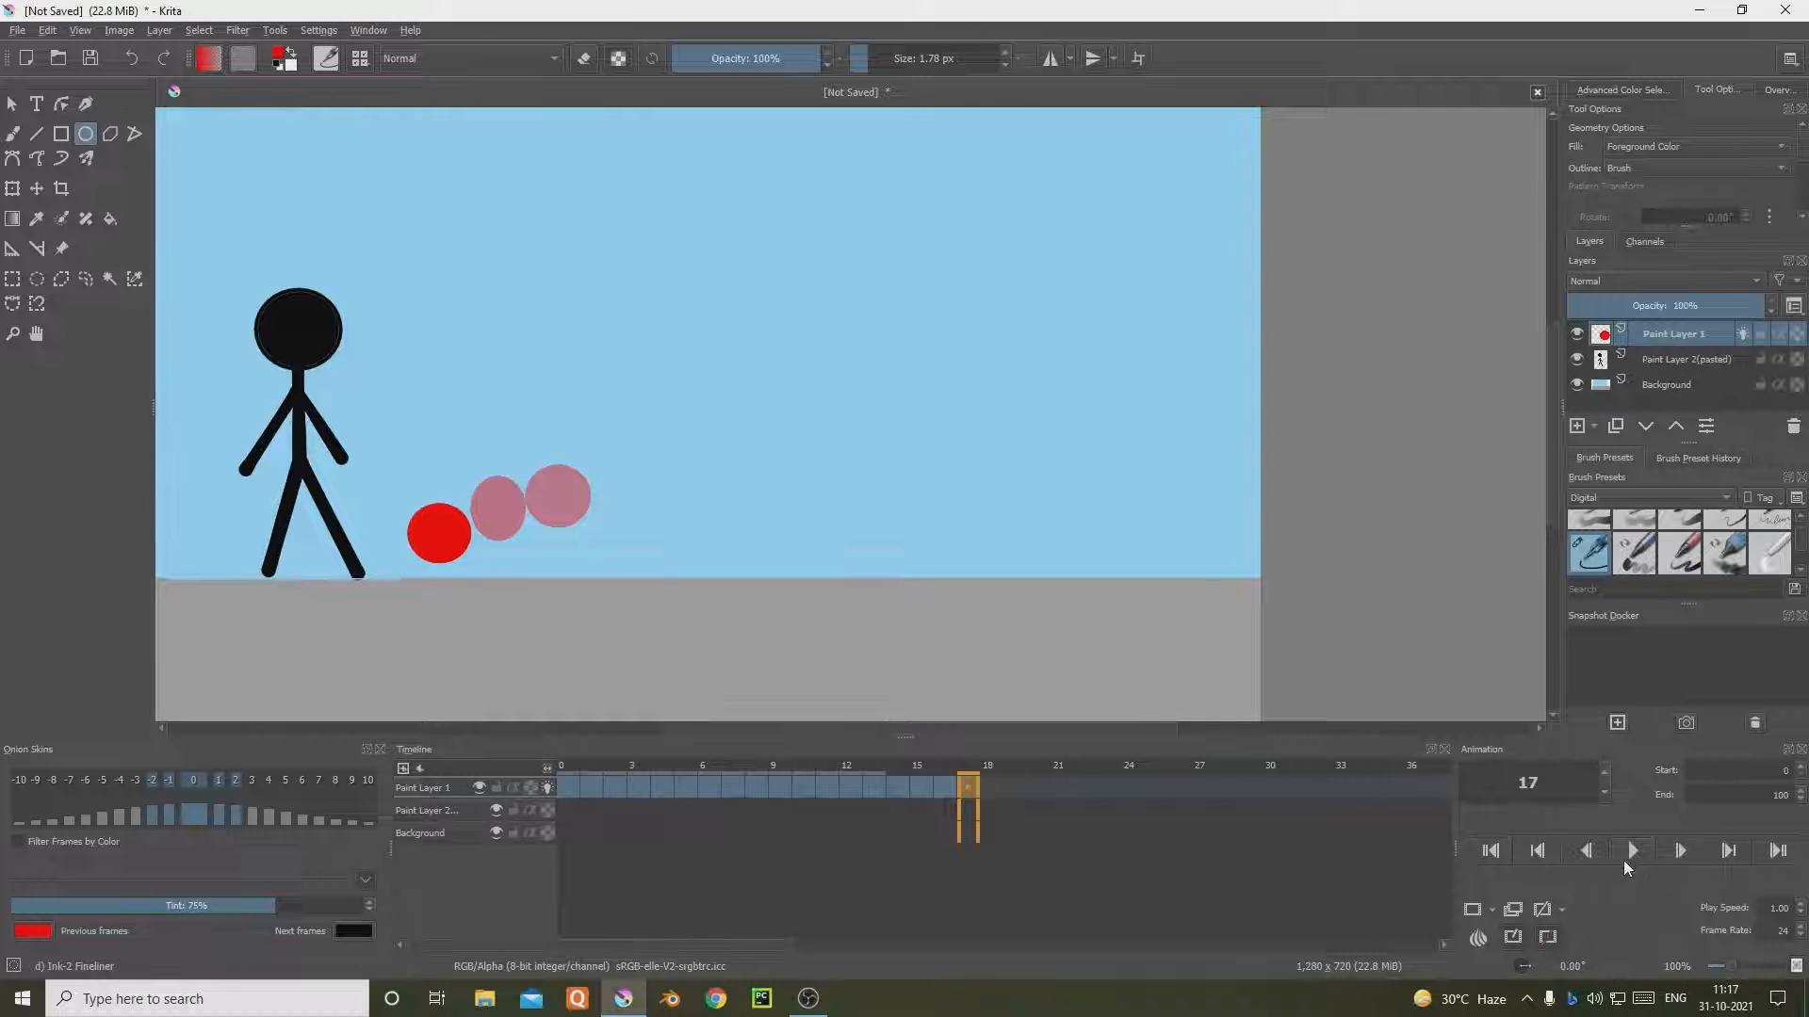
Step: Play the ball animation from frame 0 and compare its first frame with frame 17
left_click(1637, 845)
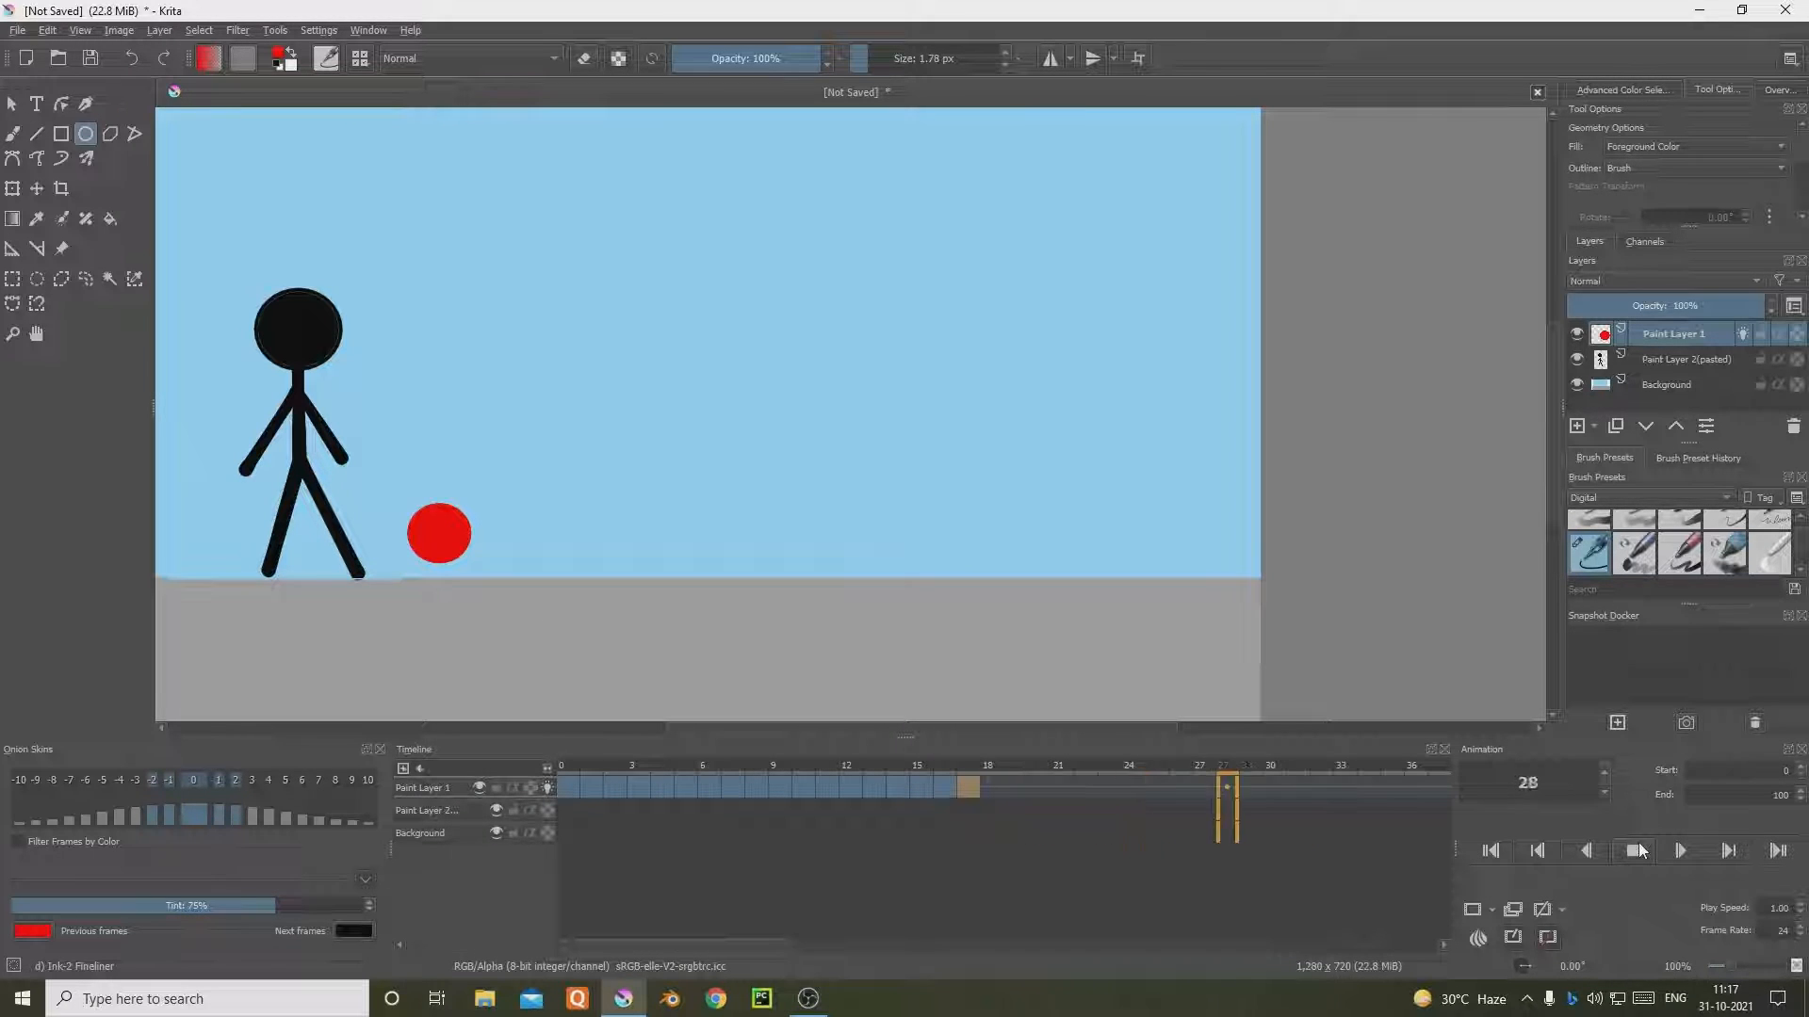
left_click(1592, 855)
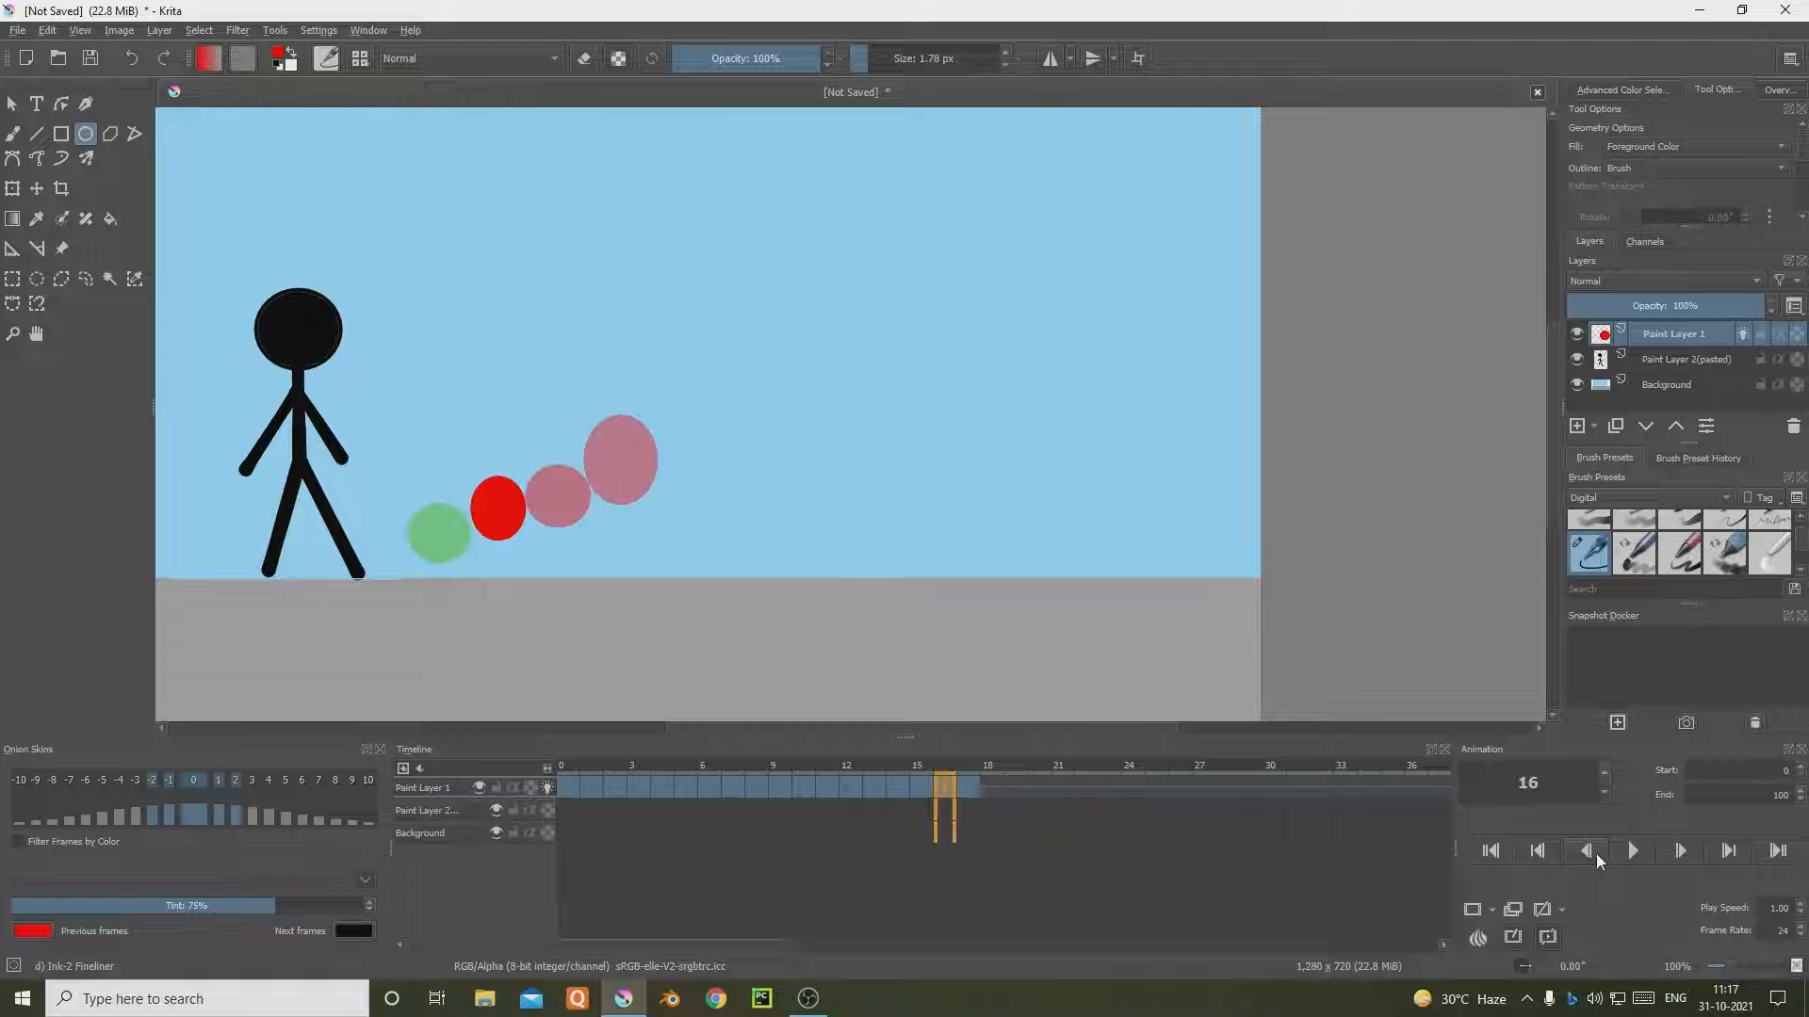
left_click(568, 794)
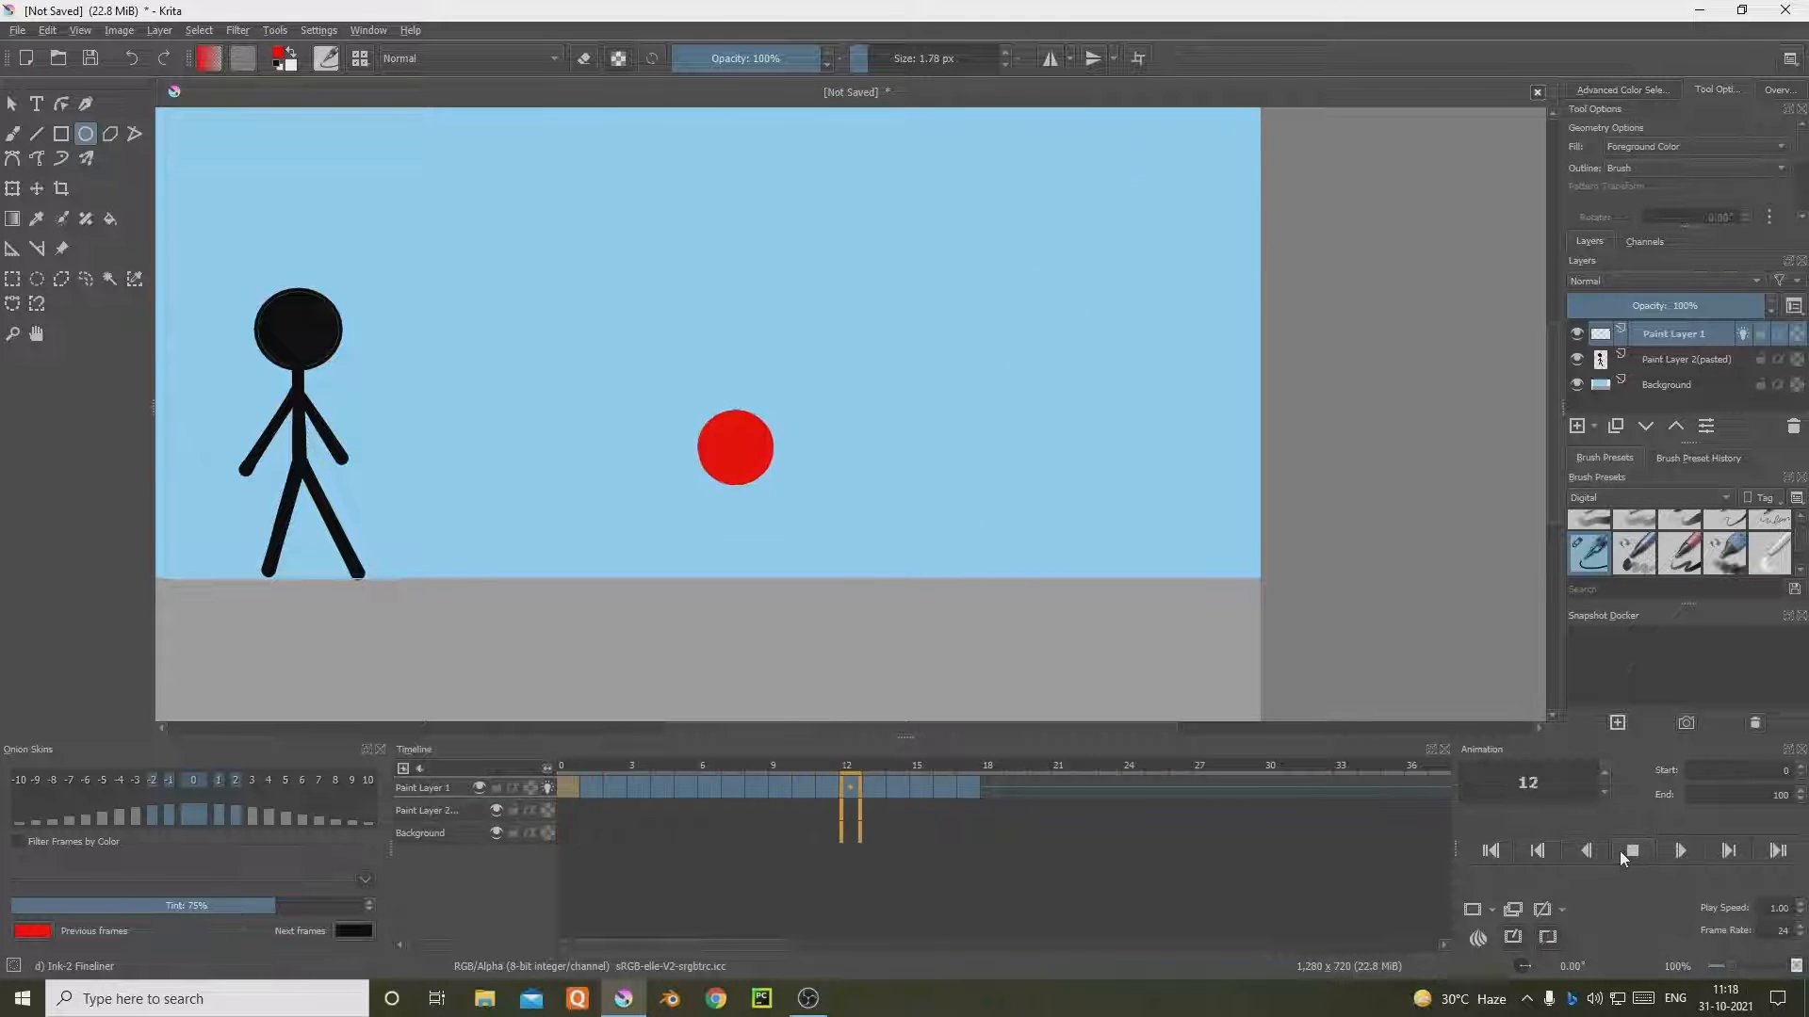
left_click(1634, 852)
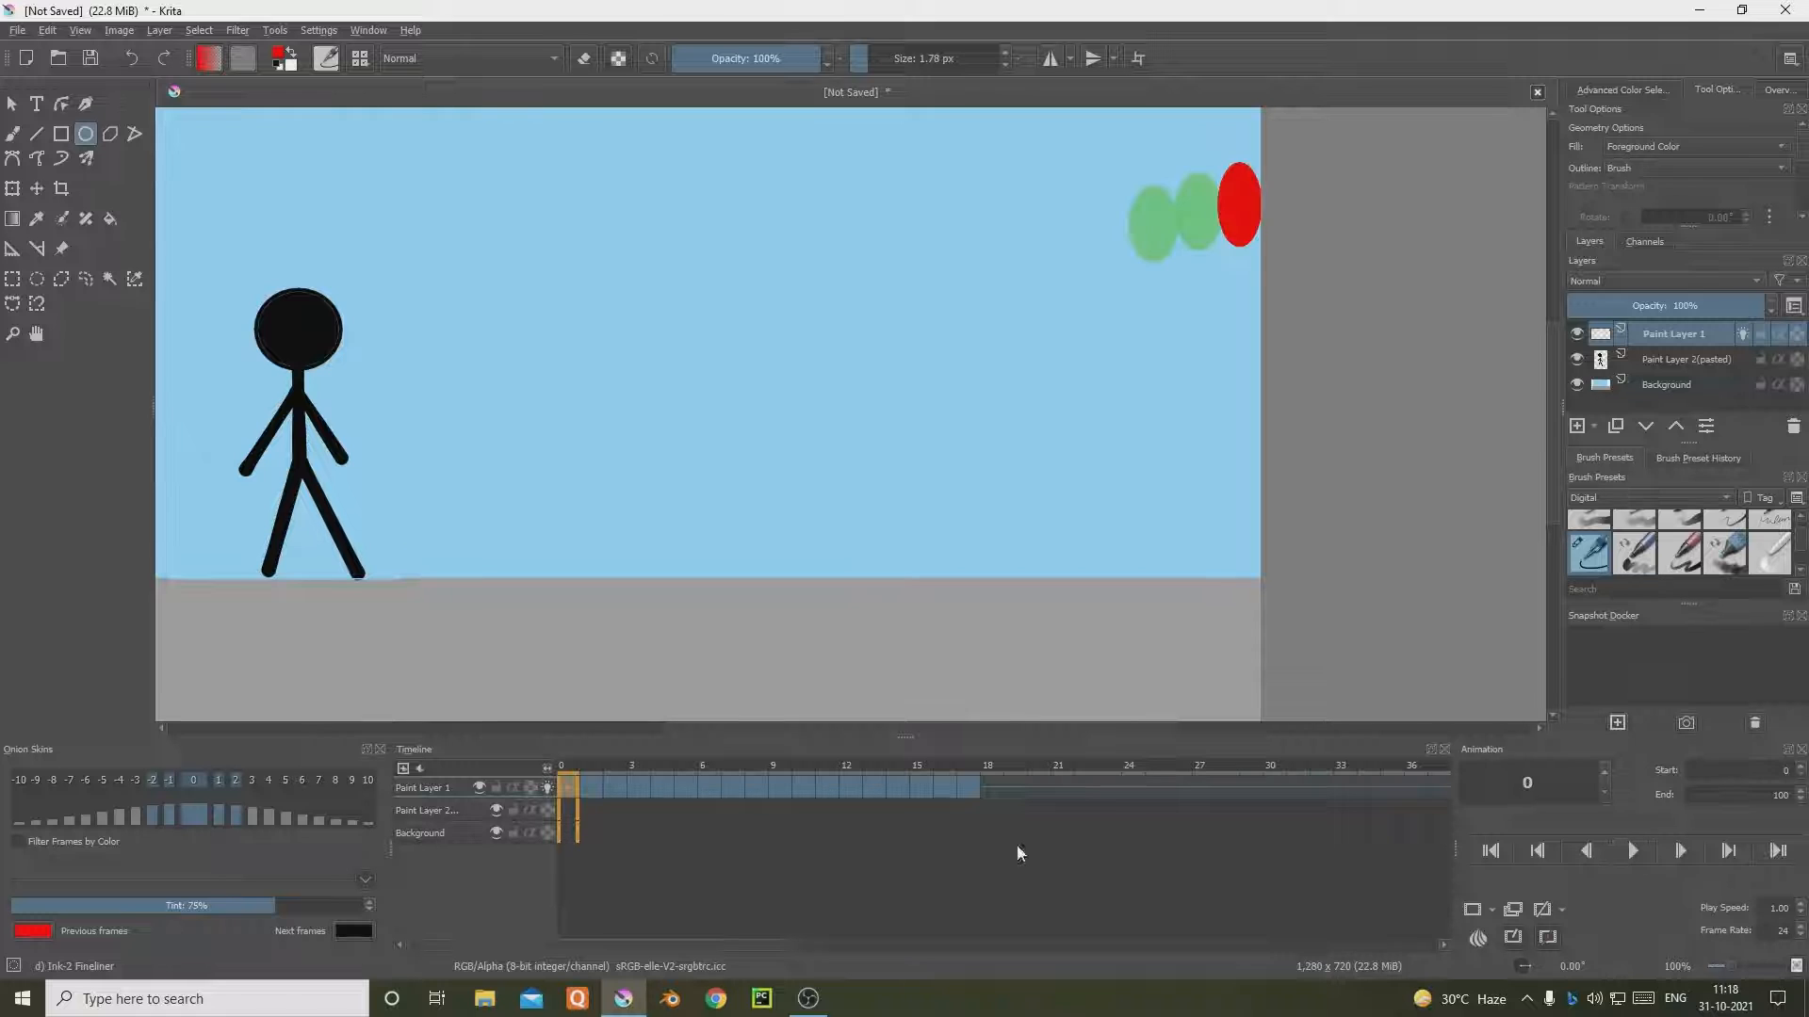
left_click(959, 795)
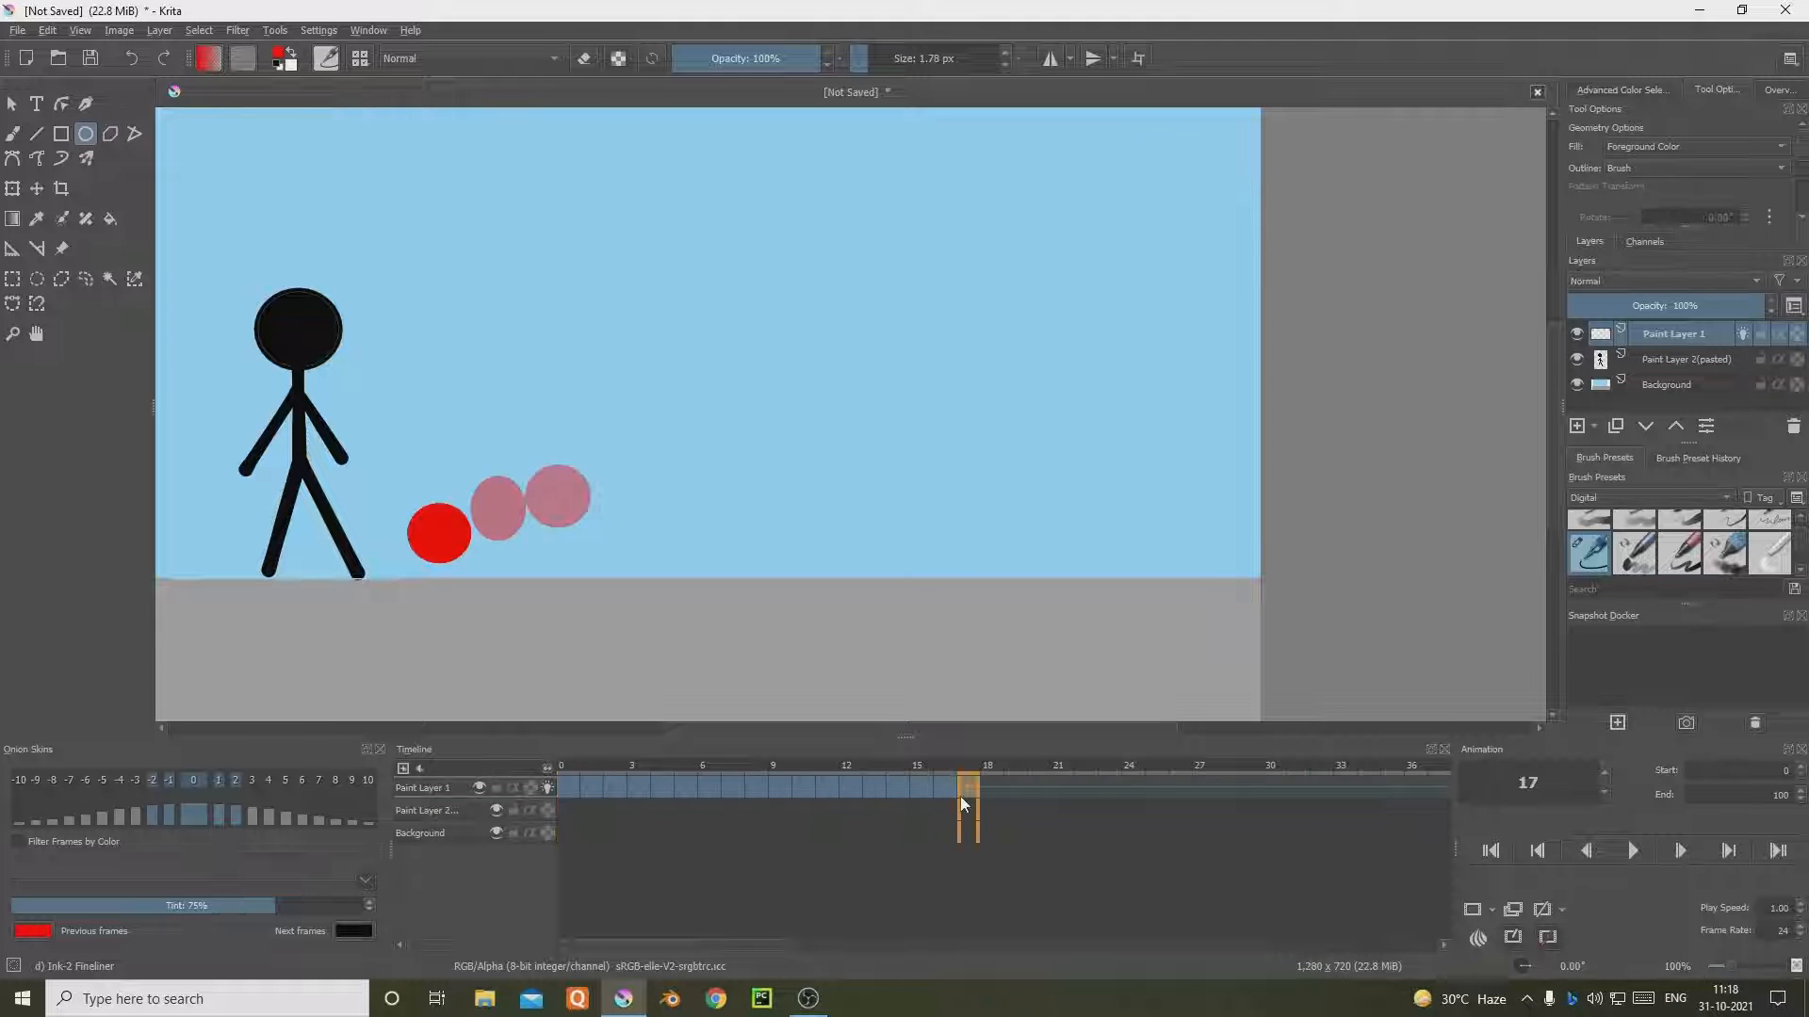
left_click_drag(959, 795, 575, 805)
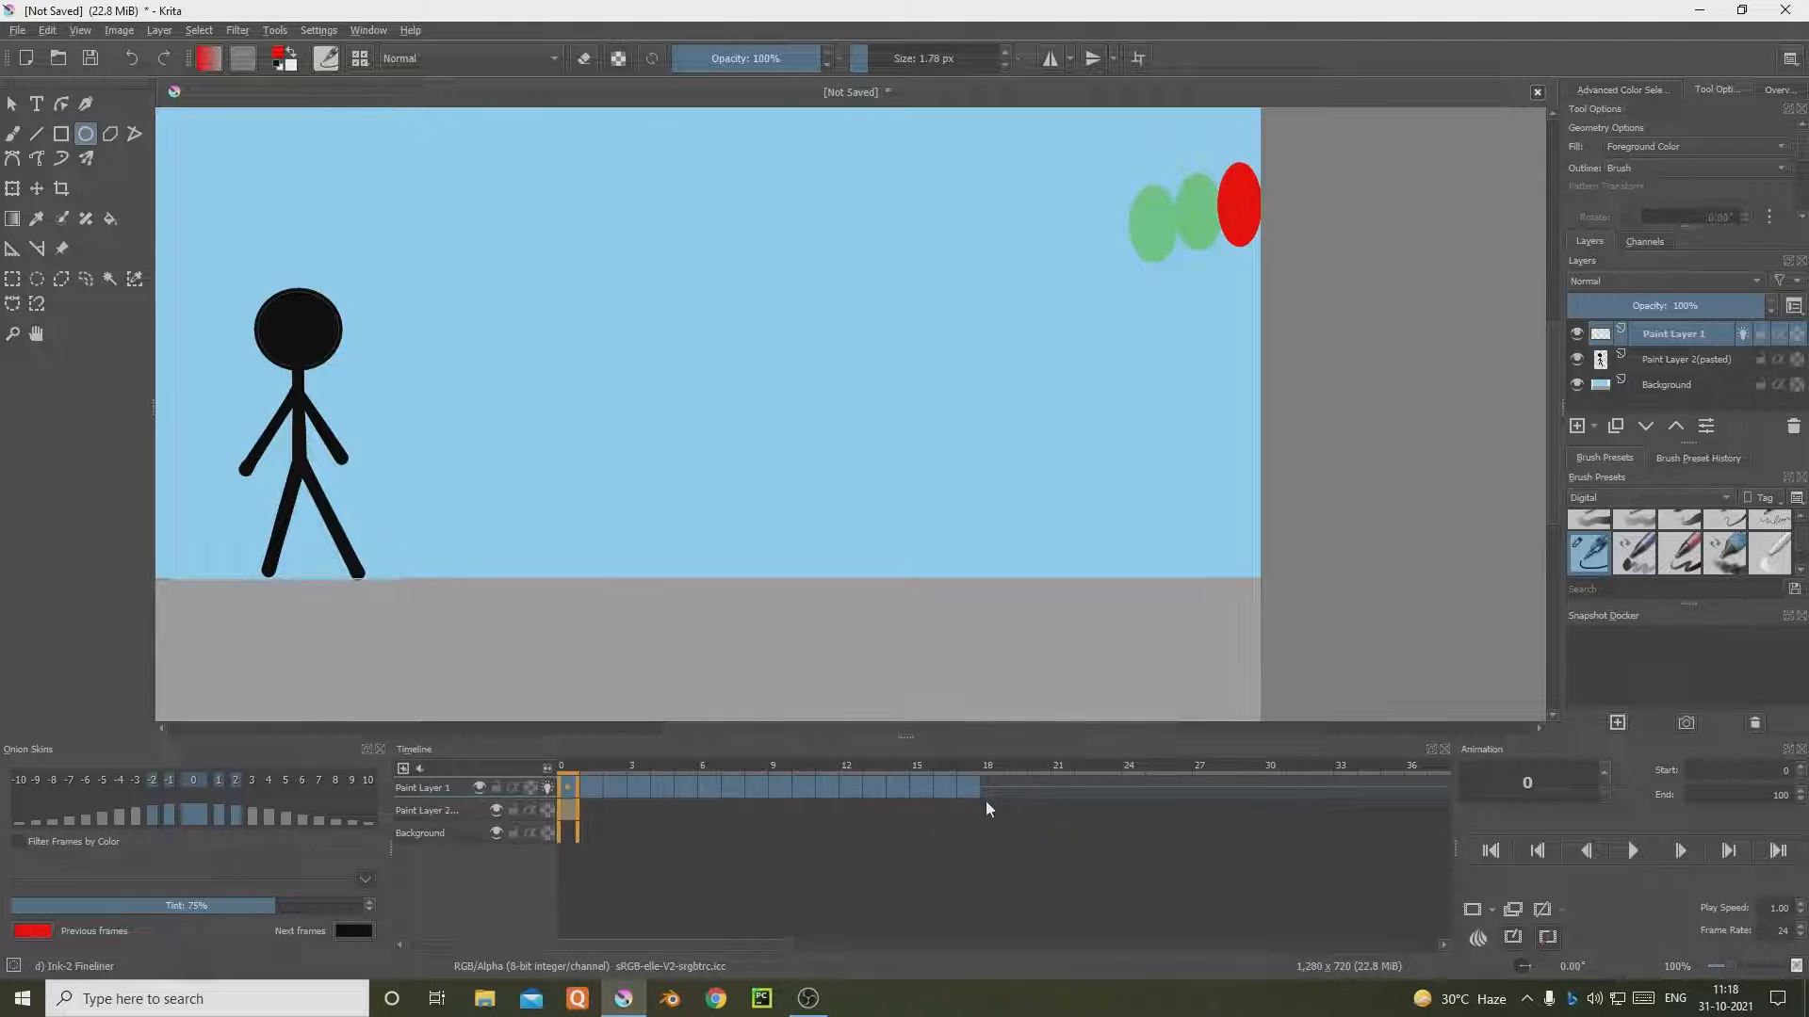
left_click(960, 803)
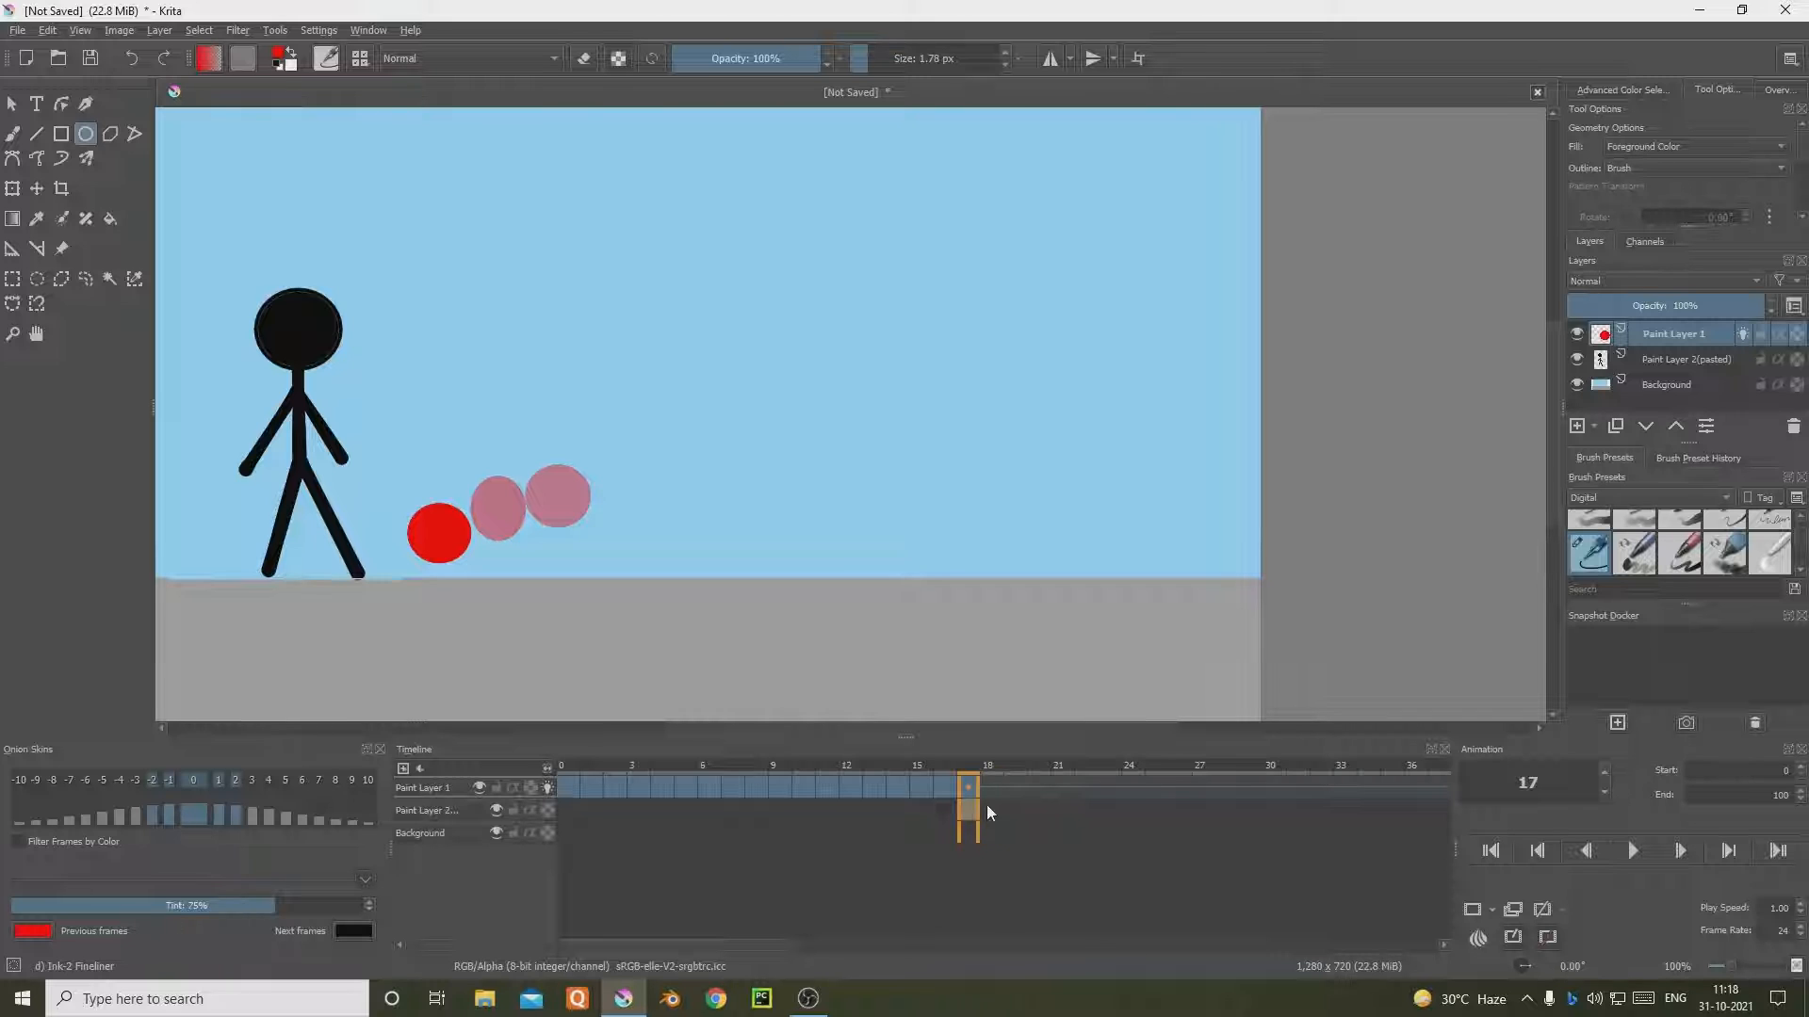
left_click(972, 810)
right_click(972, 811)
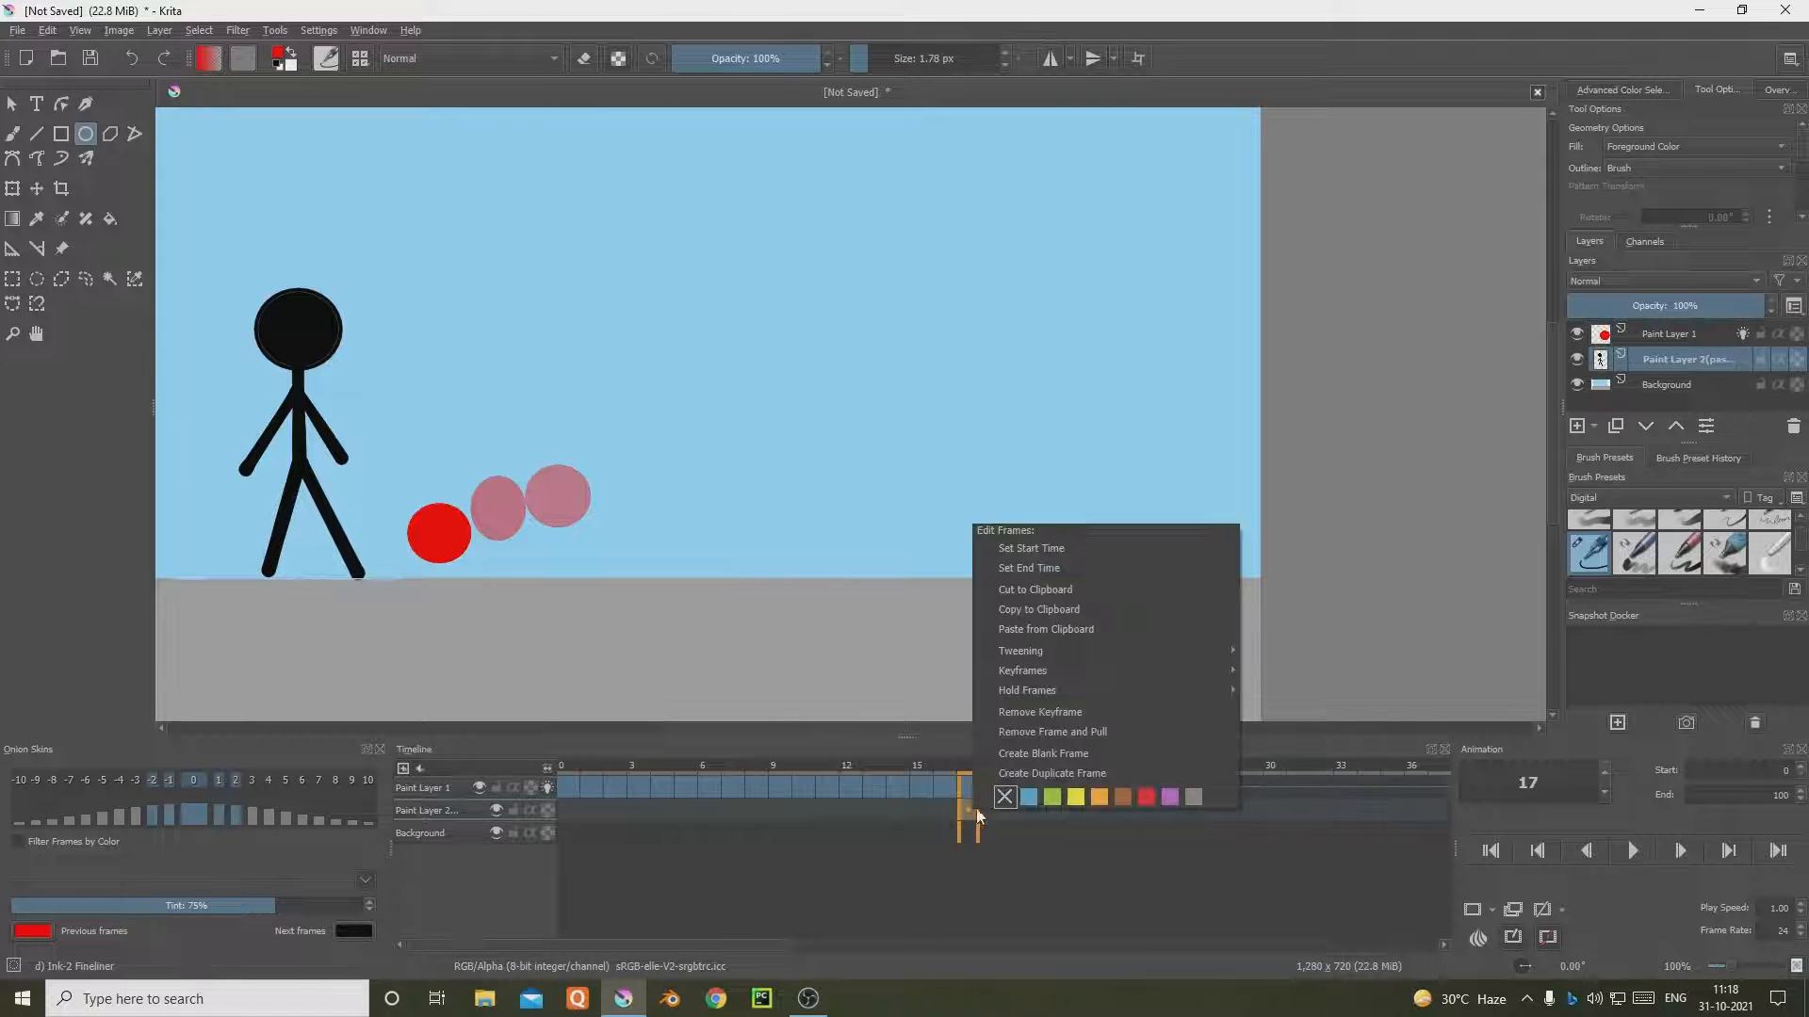
left_click(1070, 754)
Step: Select frames 0 to 17 of Paint Layer 1 and copy them to the clipboard
left_click(902, 783)
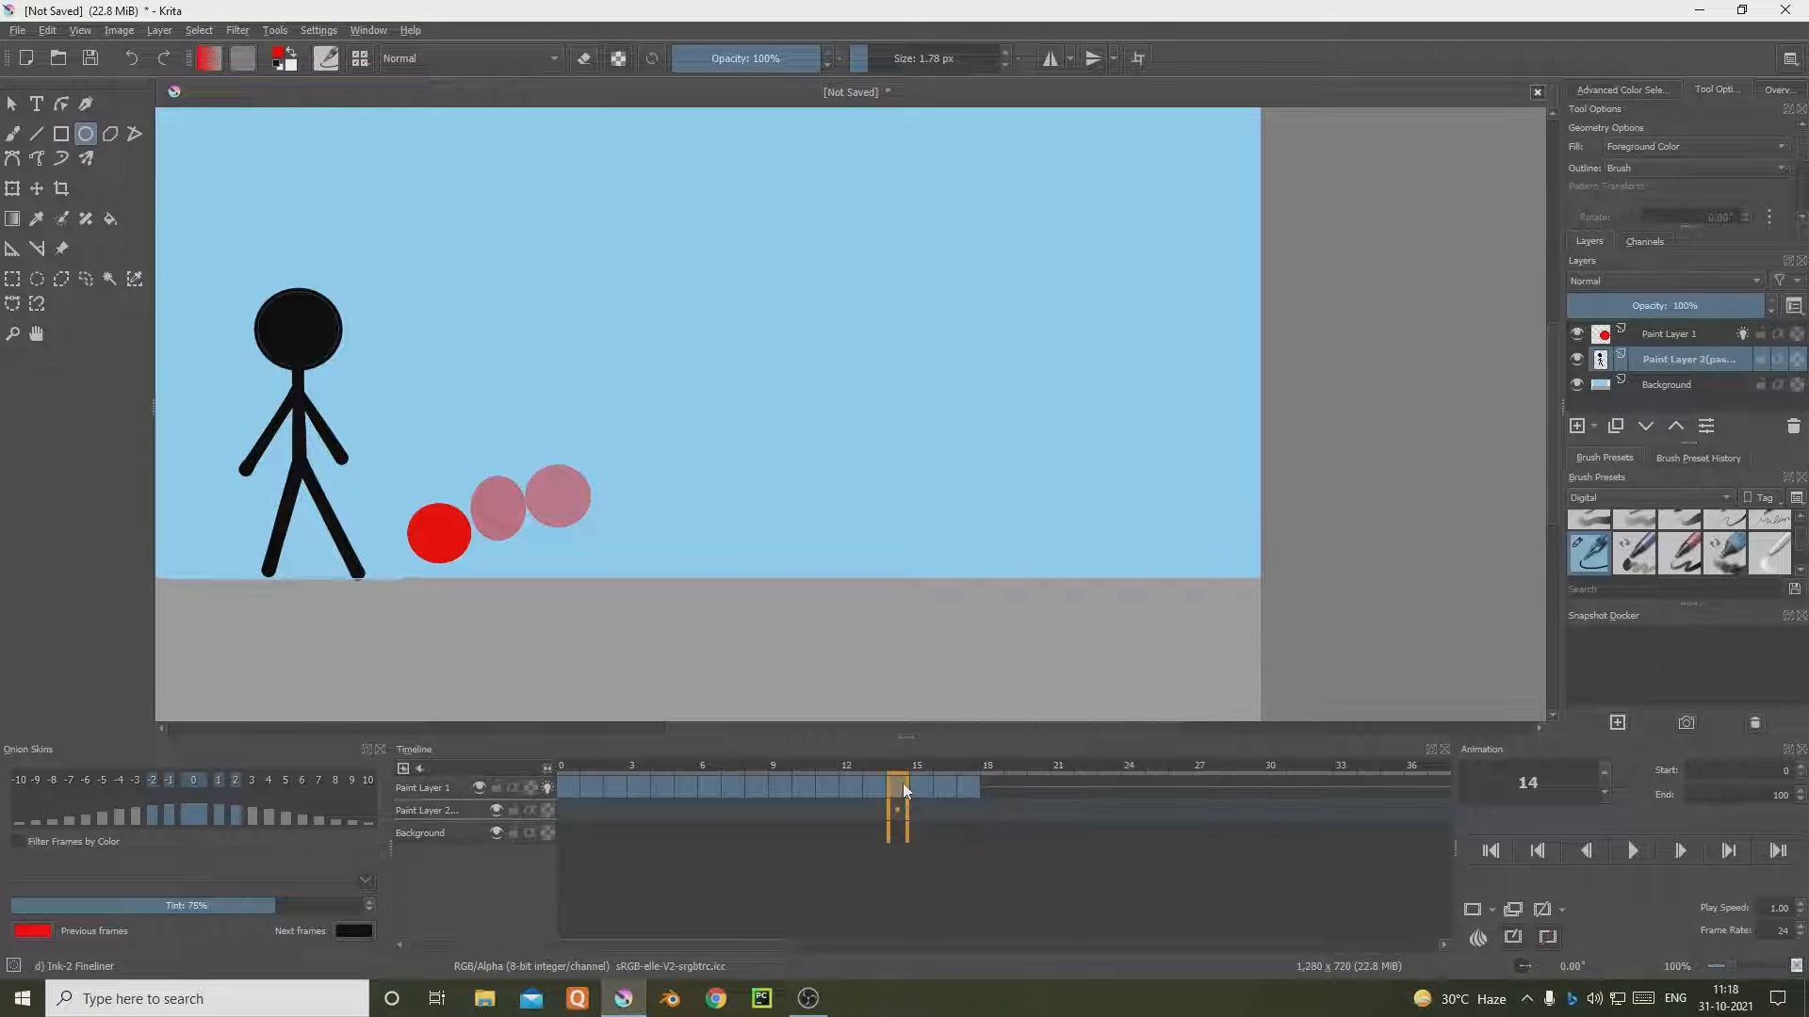
left_click(961, 782)
left_click(568, 792)
left_click_drag(969, 795, 967, 795)
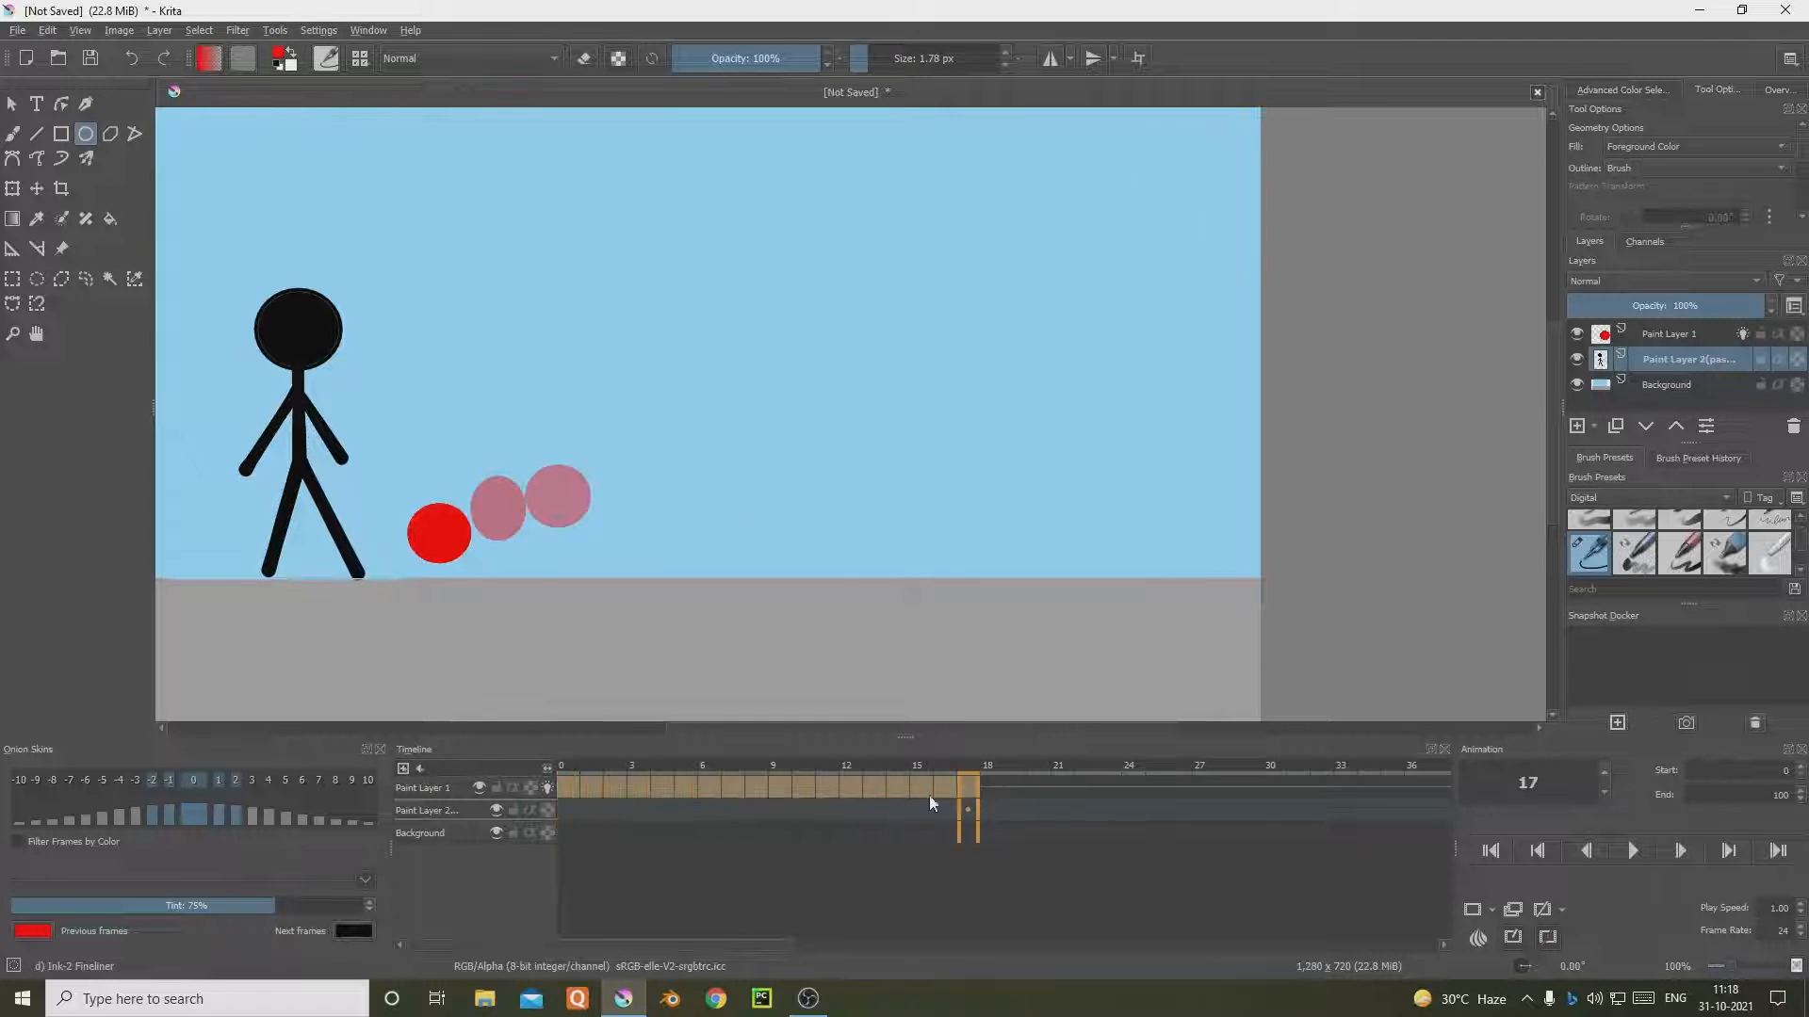
right_click(829, 789)
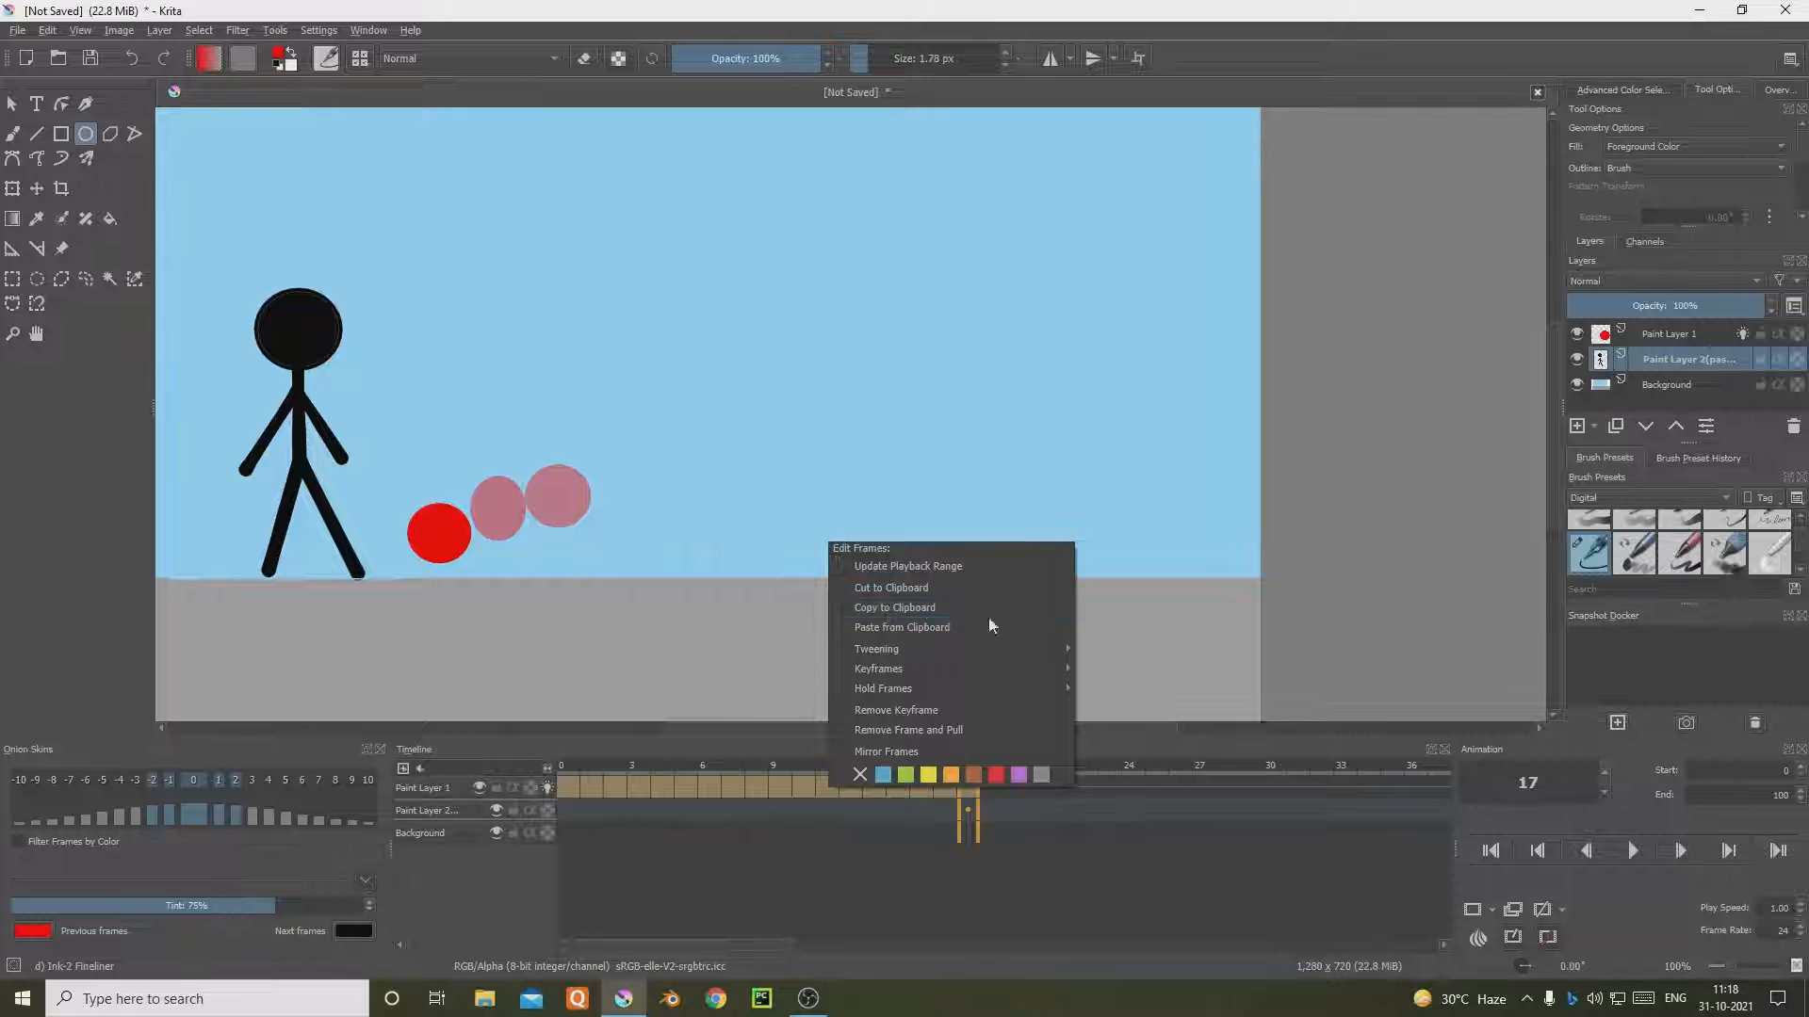
left_click(946, 611)
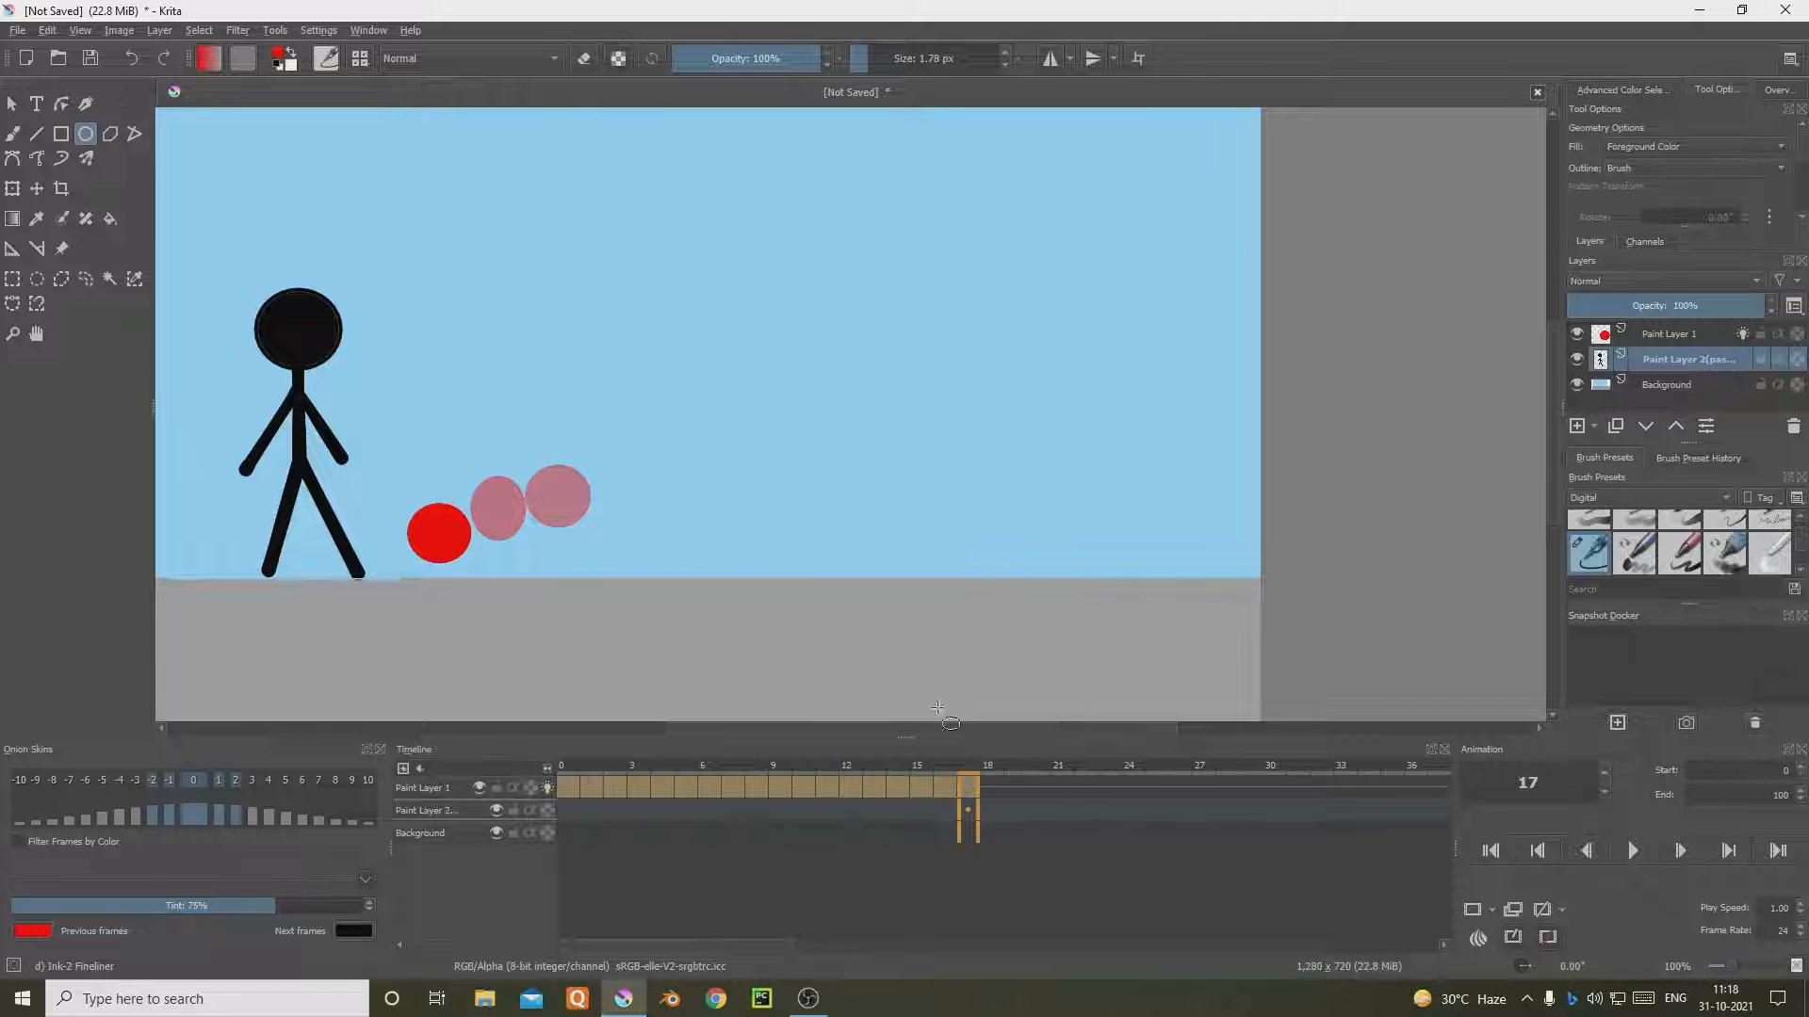
Step: Paste the copied ball frames into Paint Layer 1 starting at frame 18
right_click(985, 780)
left_click(985, 785)
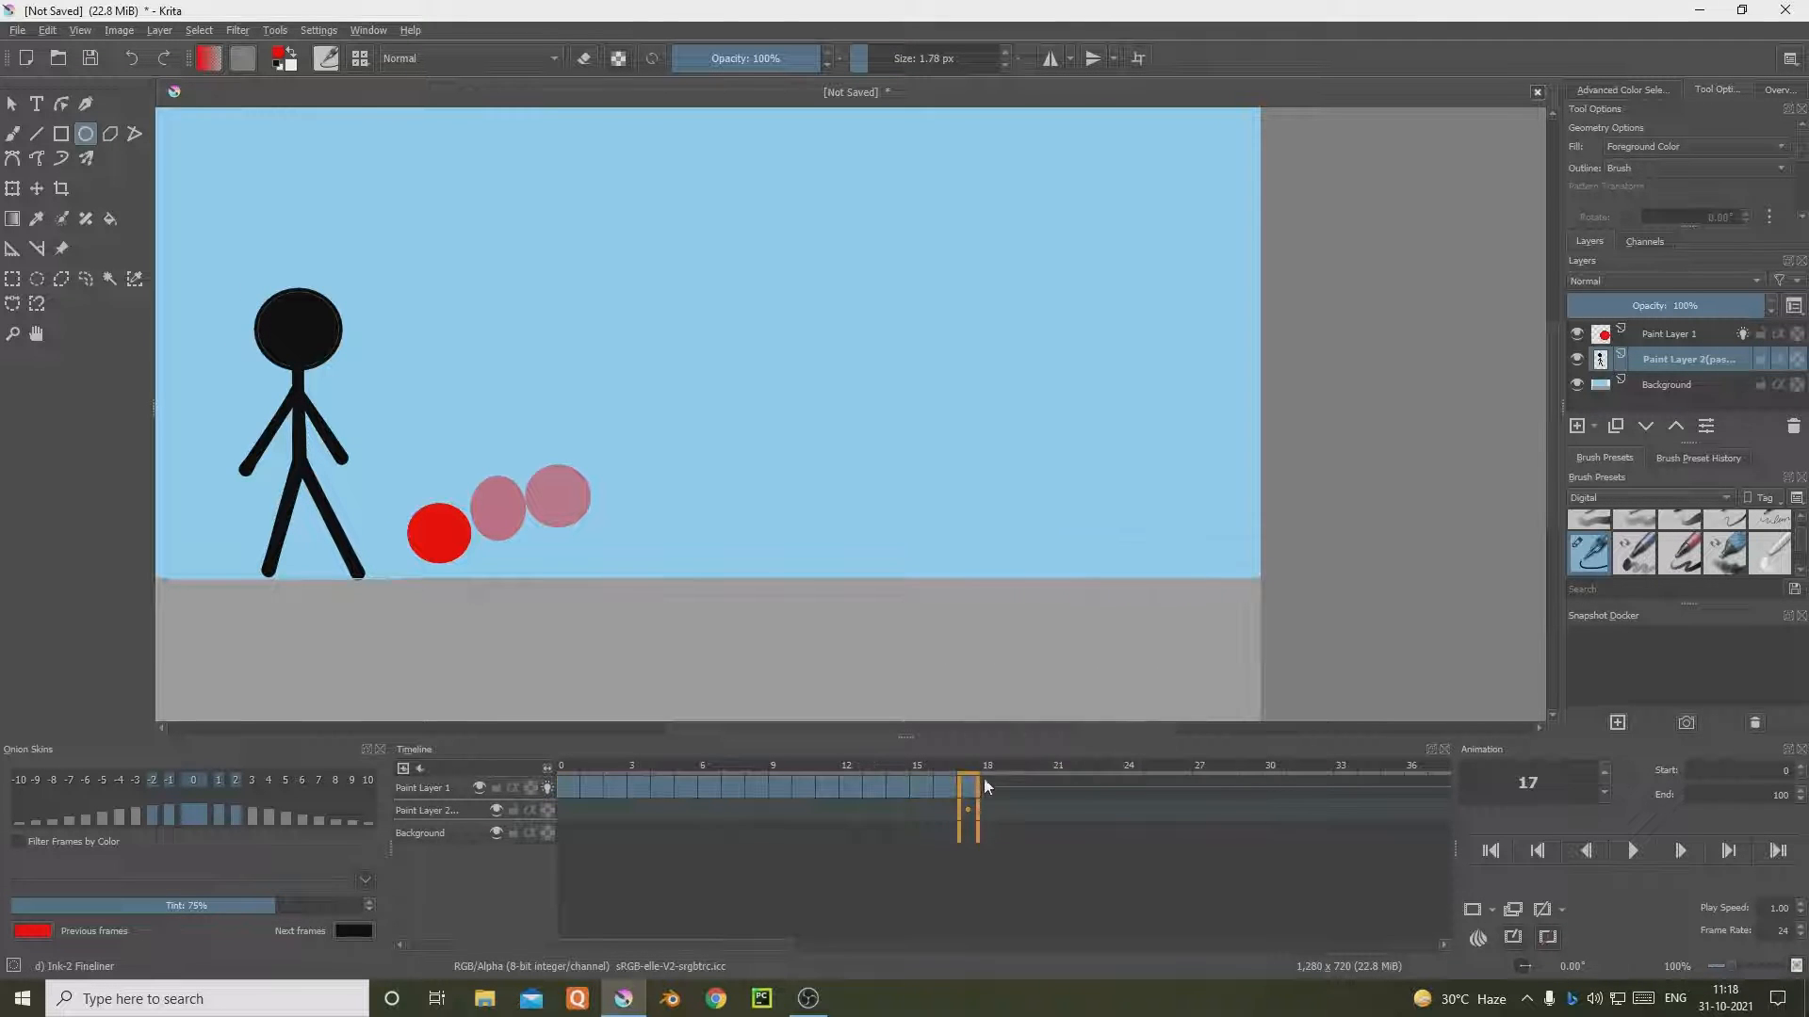
left_click(985, 784)
right_click(990, 784)
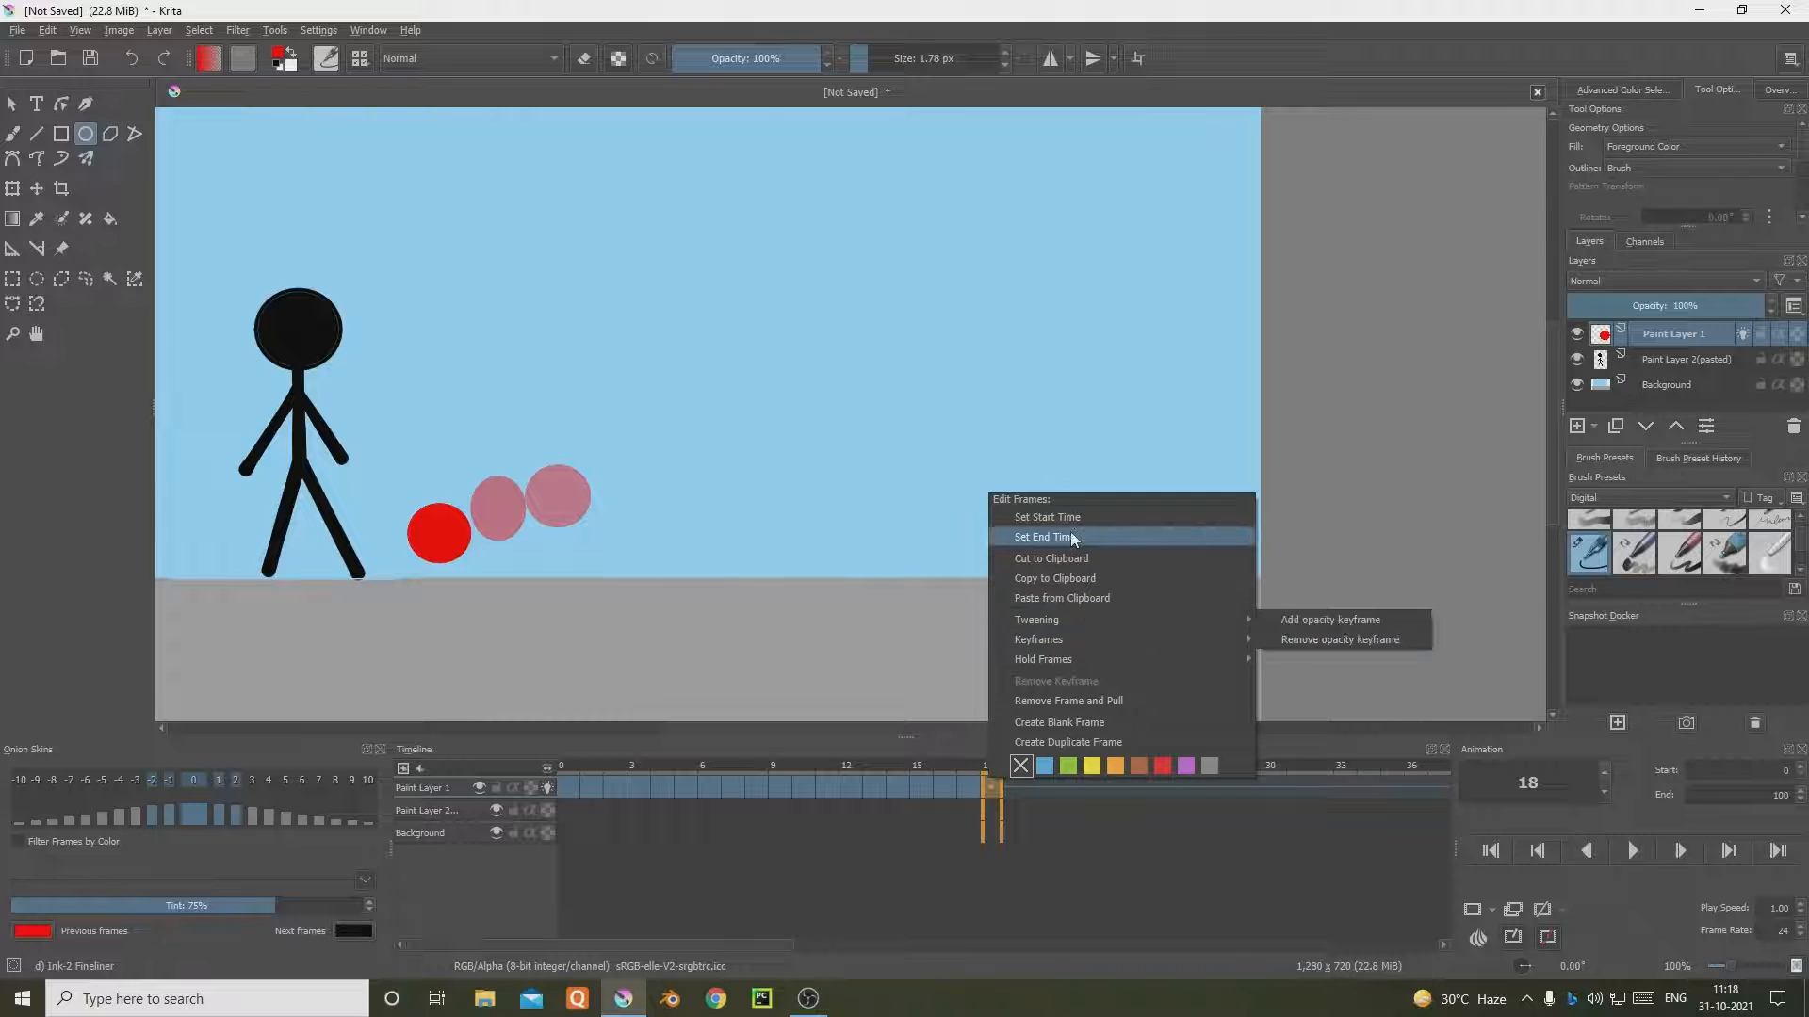
left_click(1086, 597)
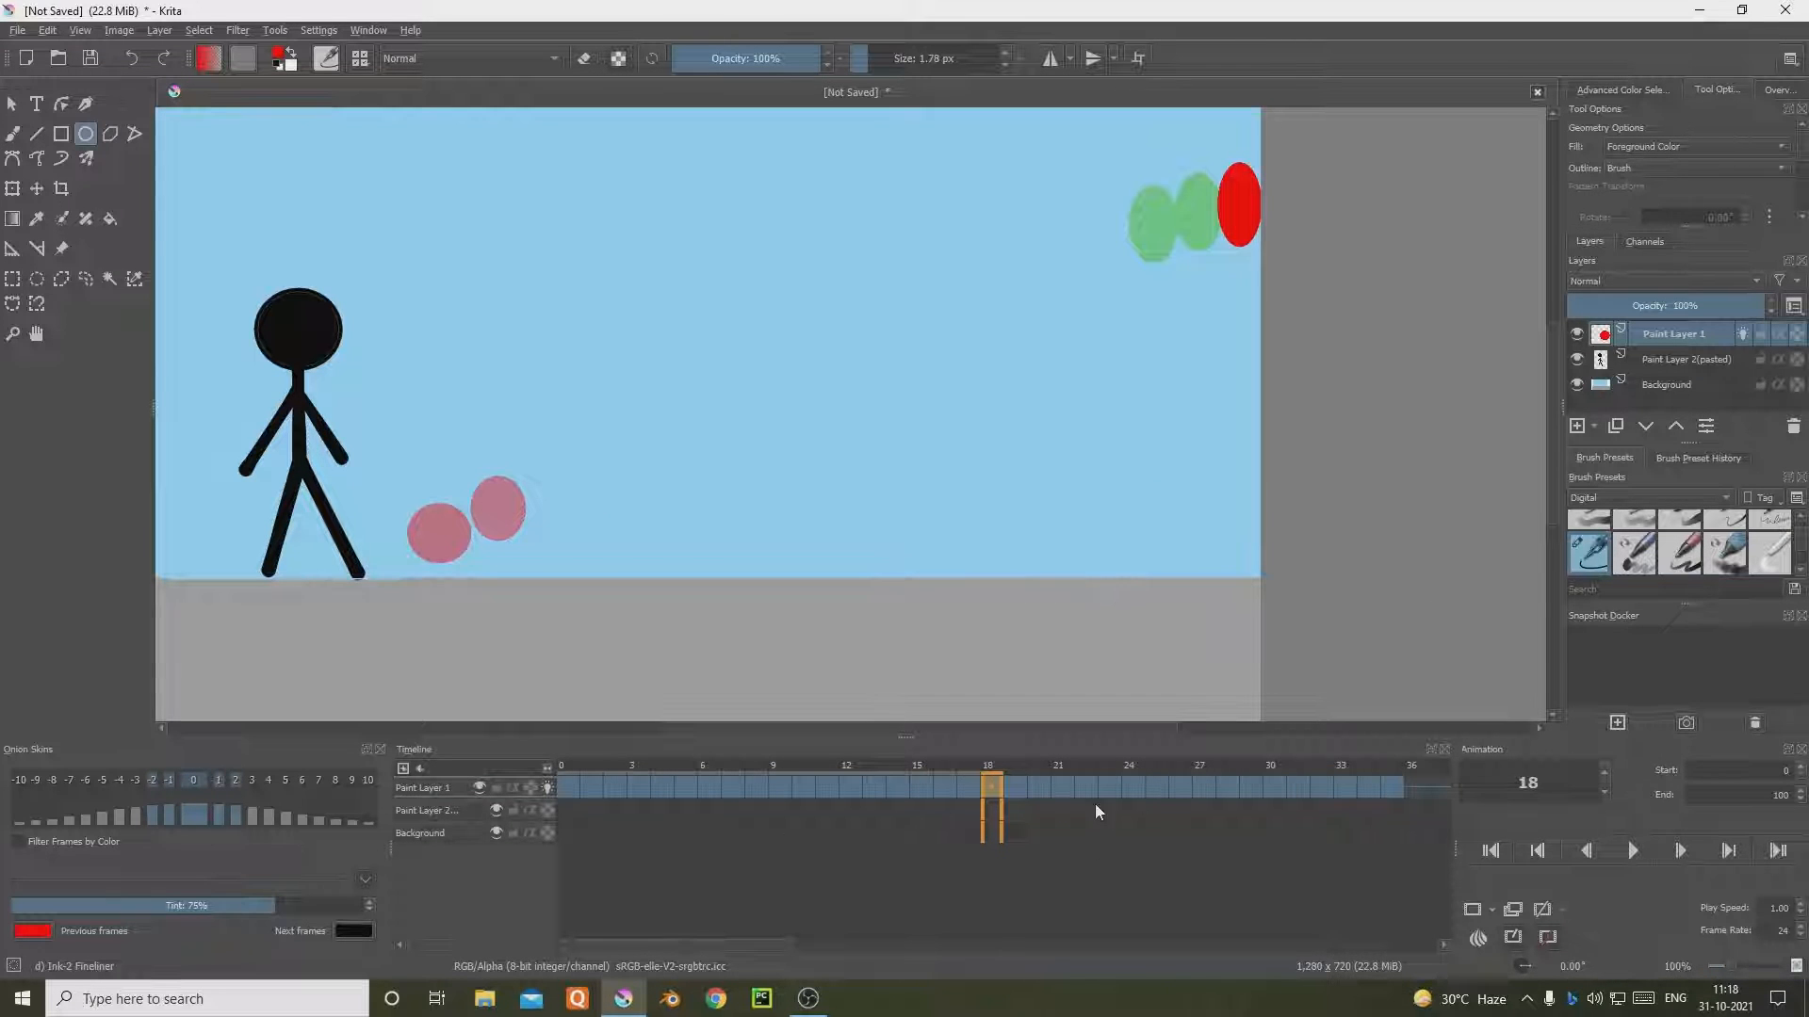
Step: Play the extended animation from frame 0 to check the repeated ball movement, and stop it
left_click(564, 767)
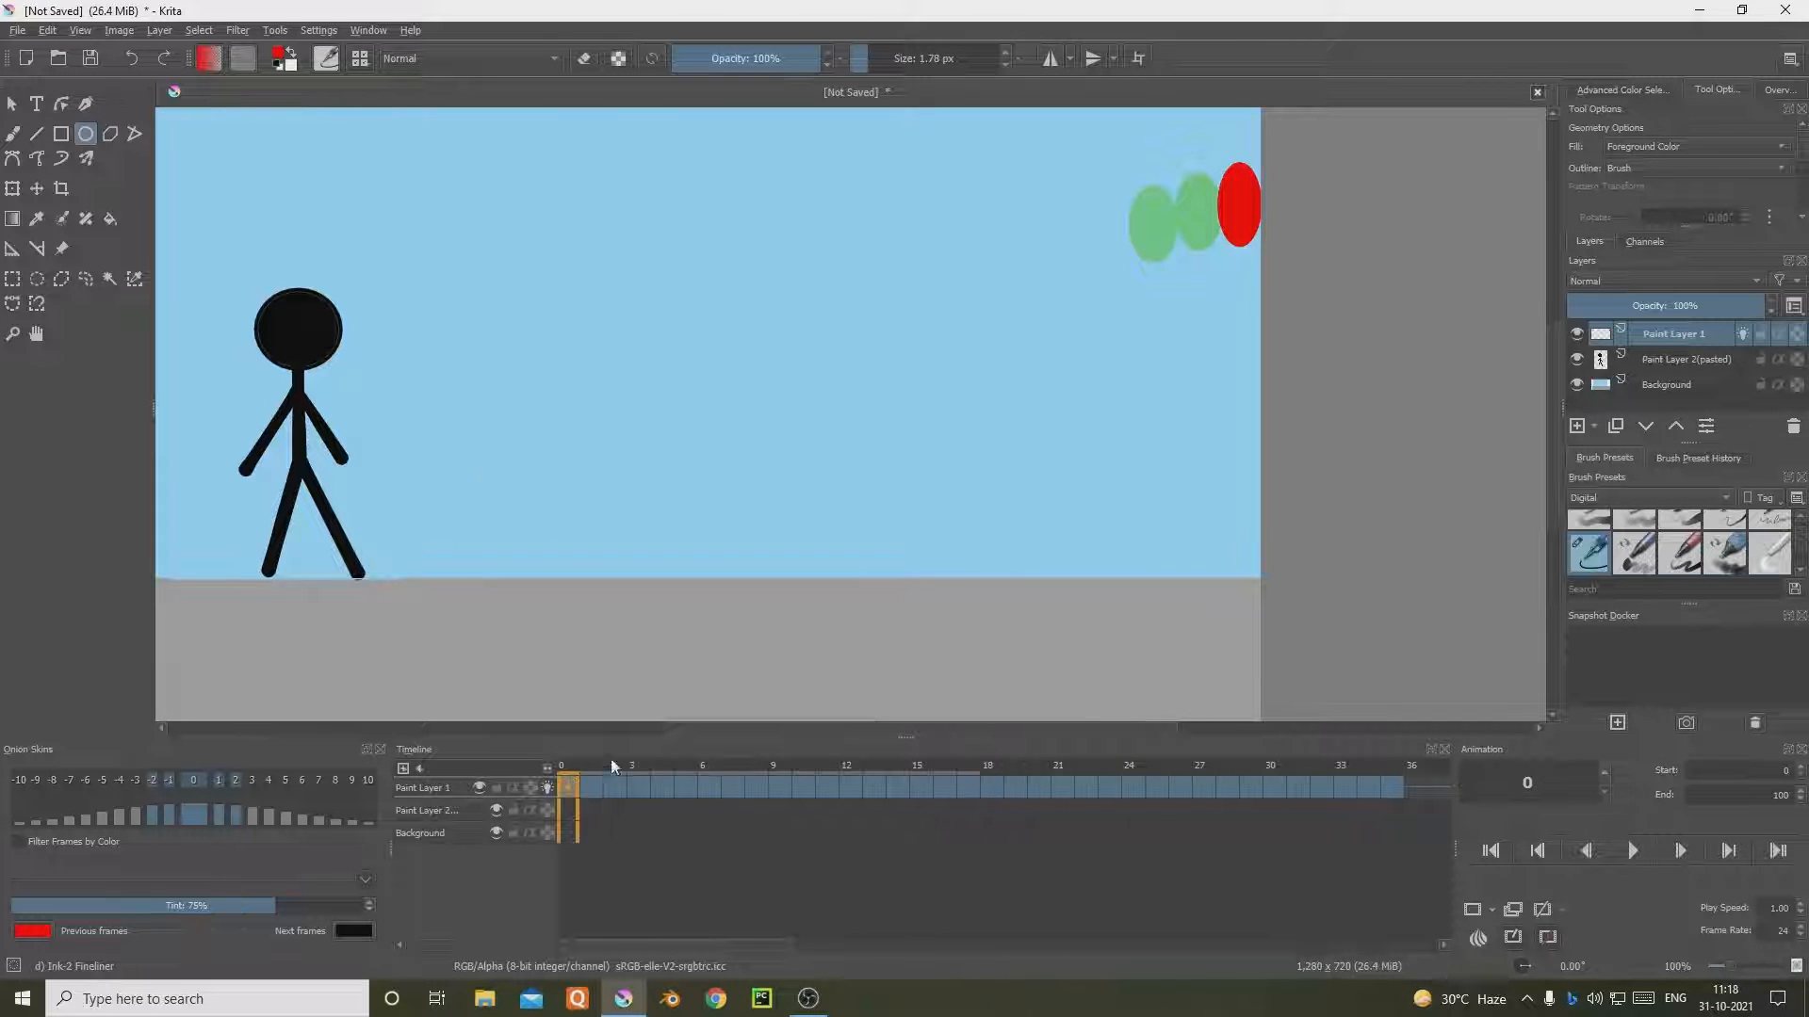
left_click(1623, 849)
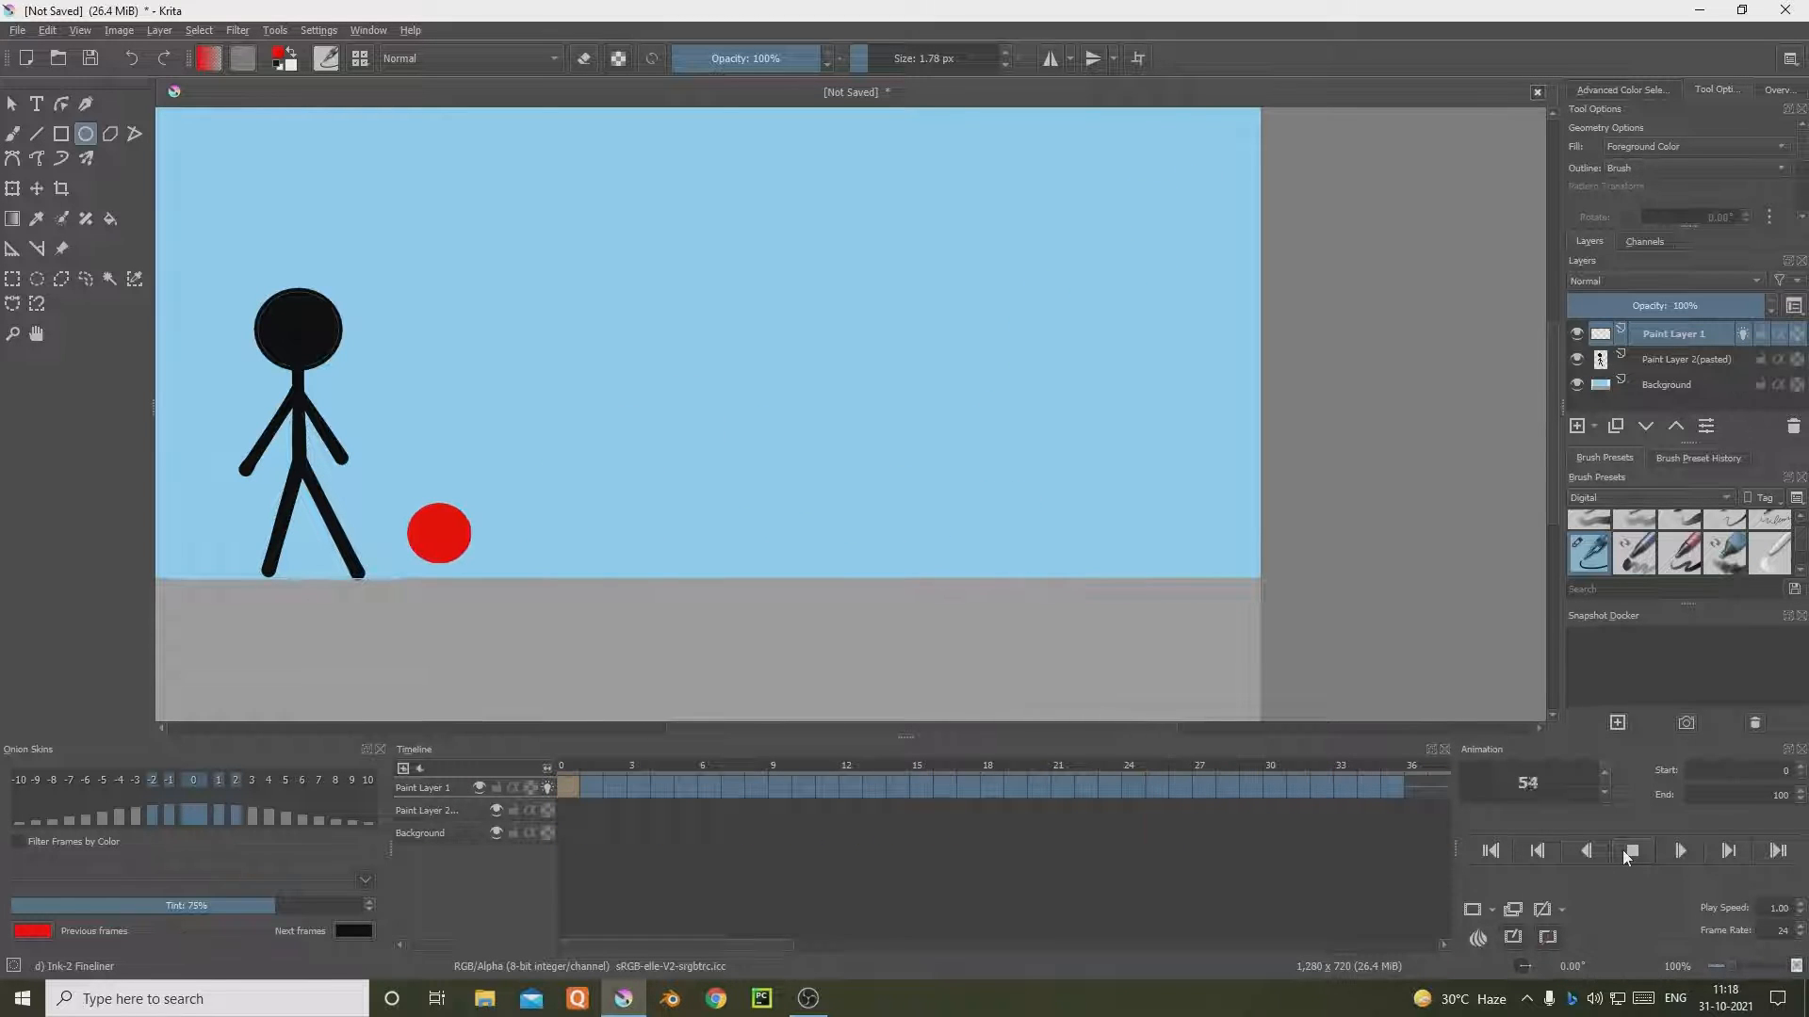
left_click(1624, 854)
Step: Step through the ball frames from 0 to 18 to examine how the original sequence leads into the pasted copy
left_click(1394, 785)
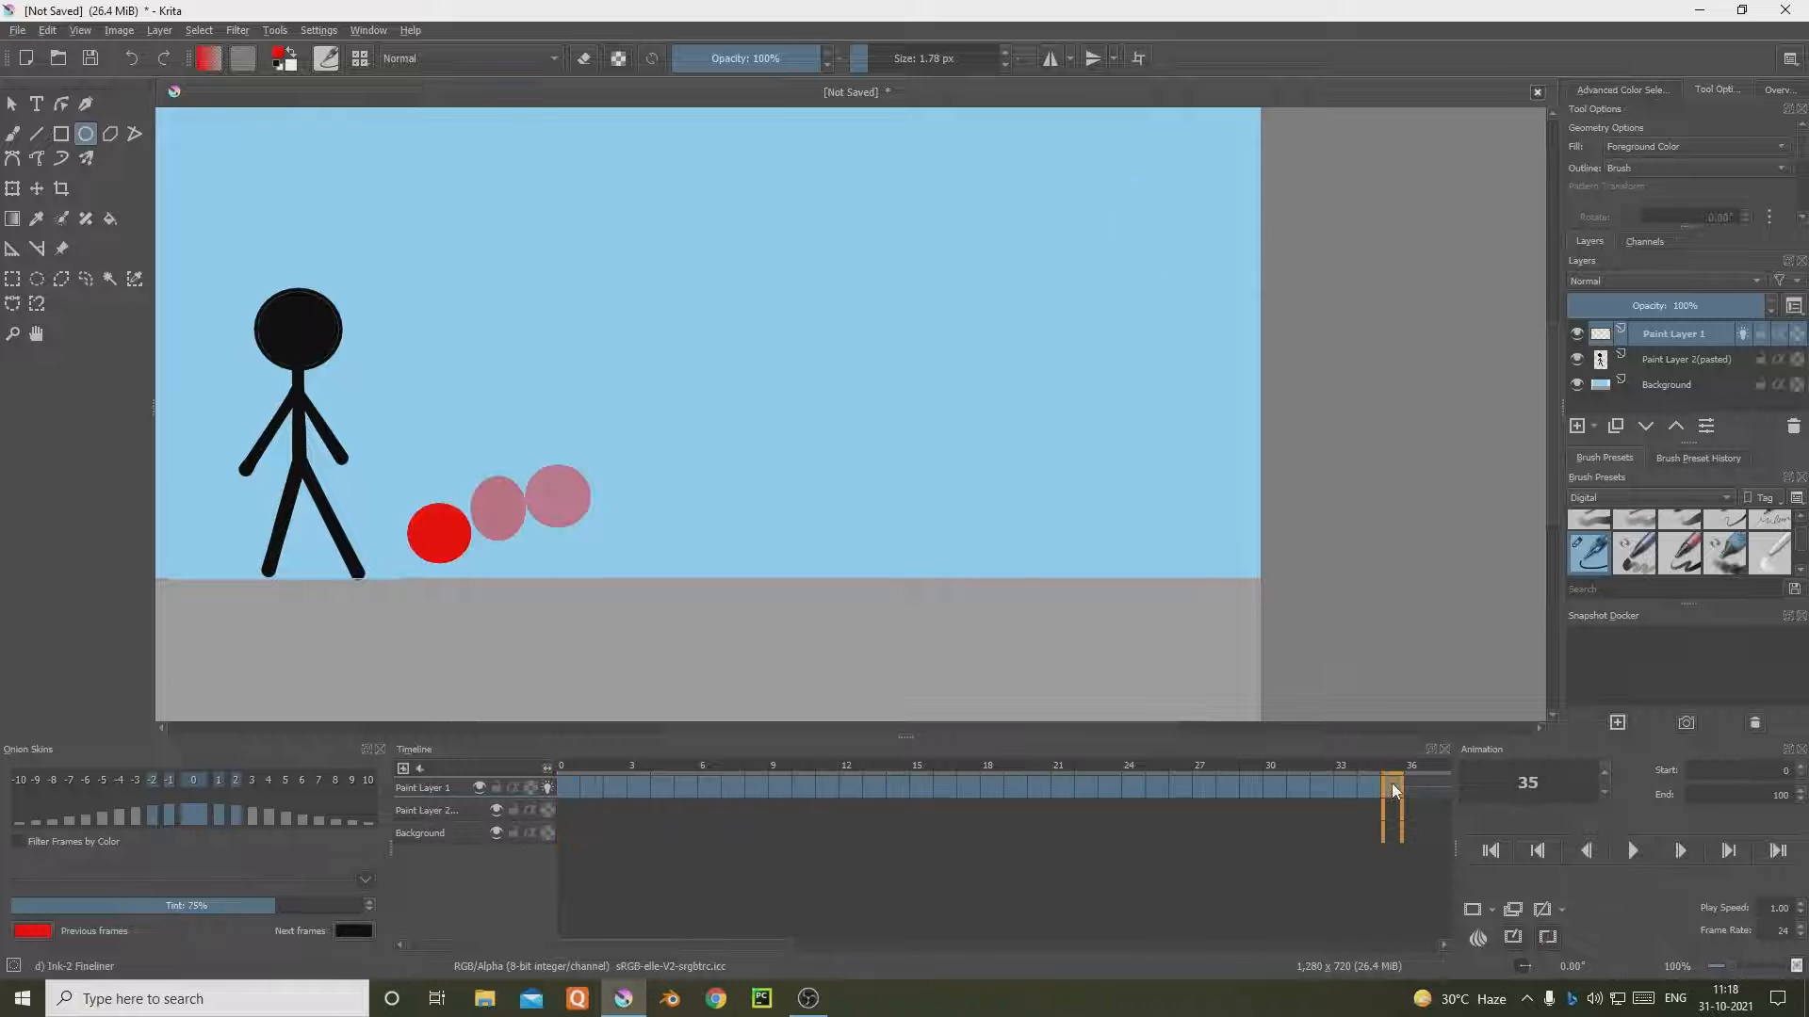
left_click(571, 791)
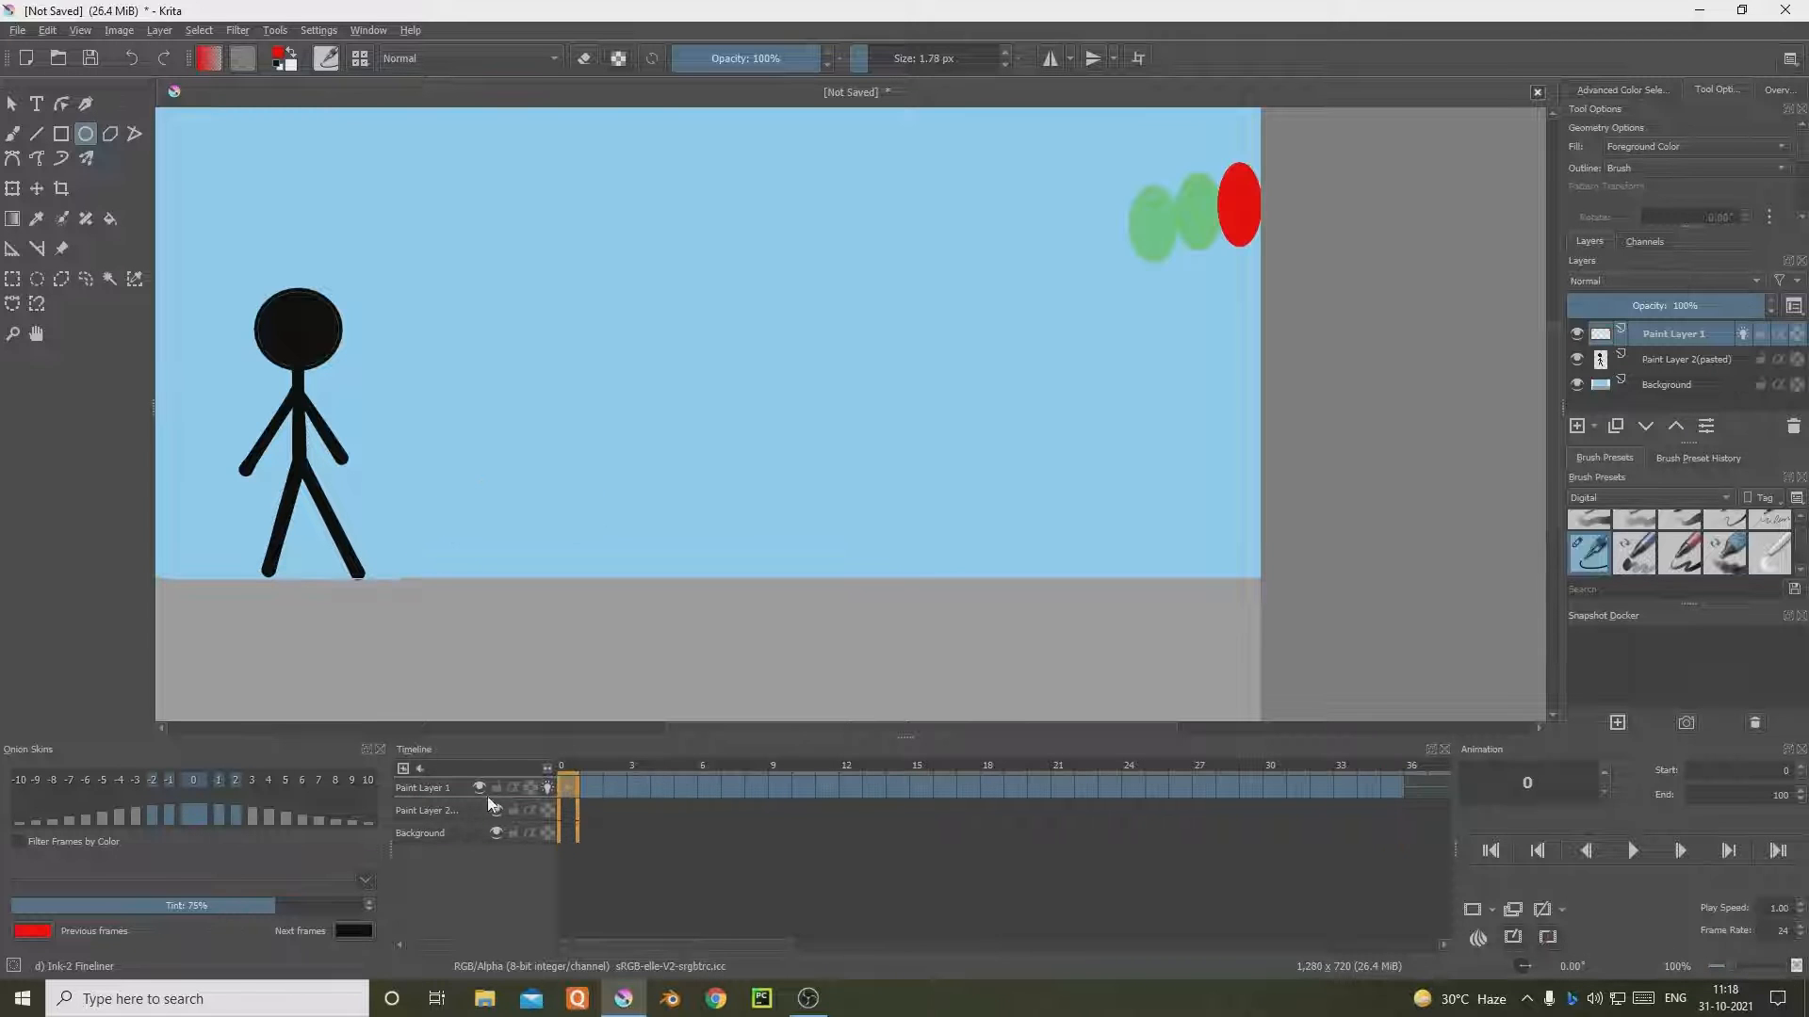
left_click(618, 788)
left_click(685, 787)
left_click(757, 787)
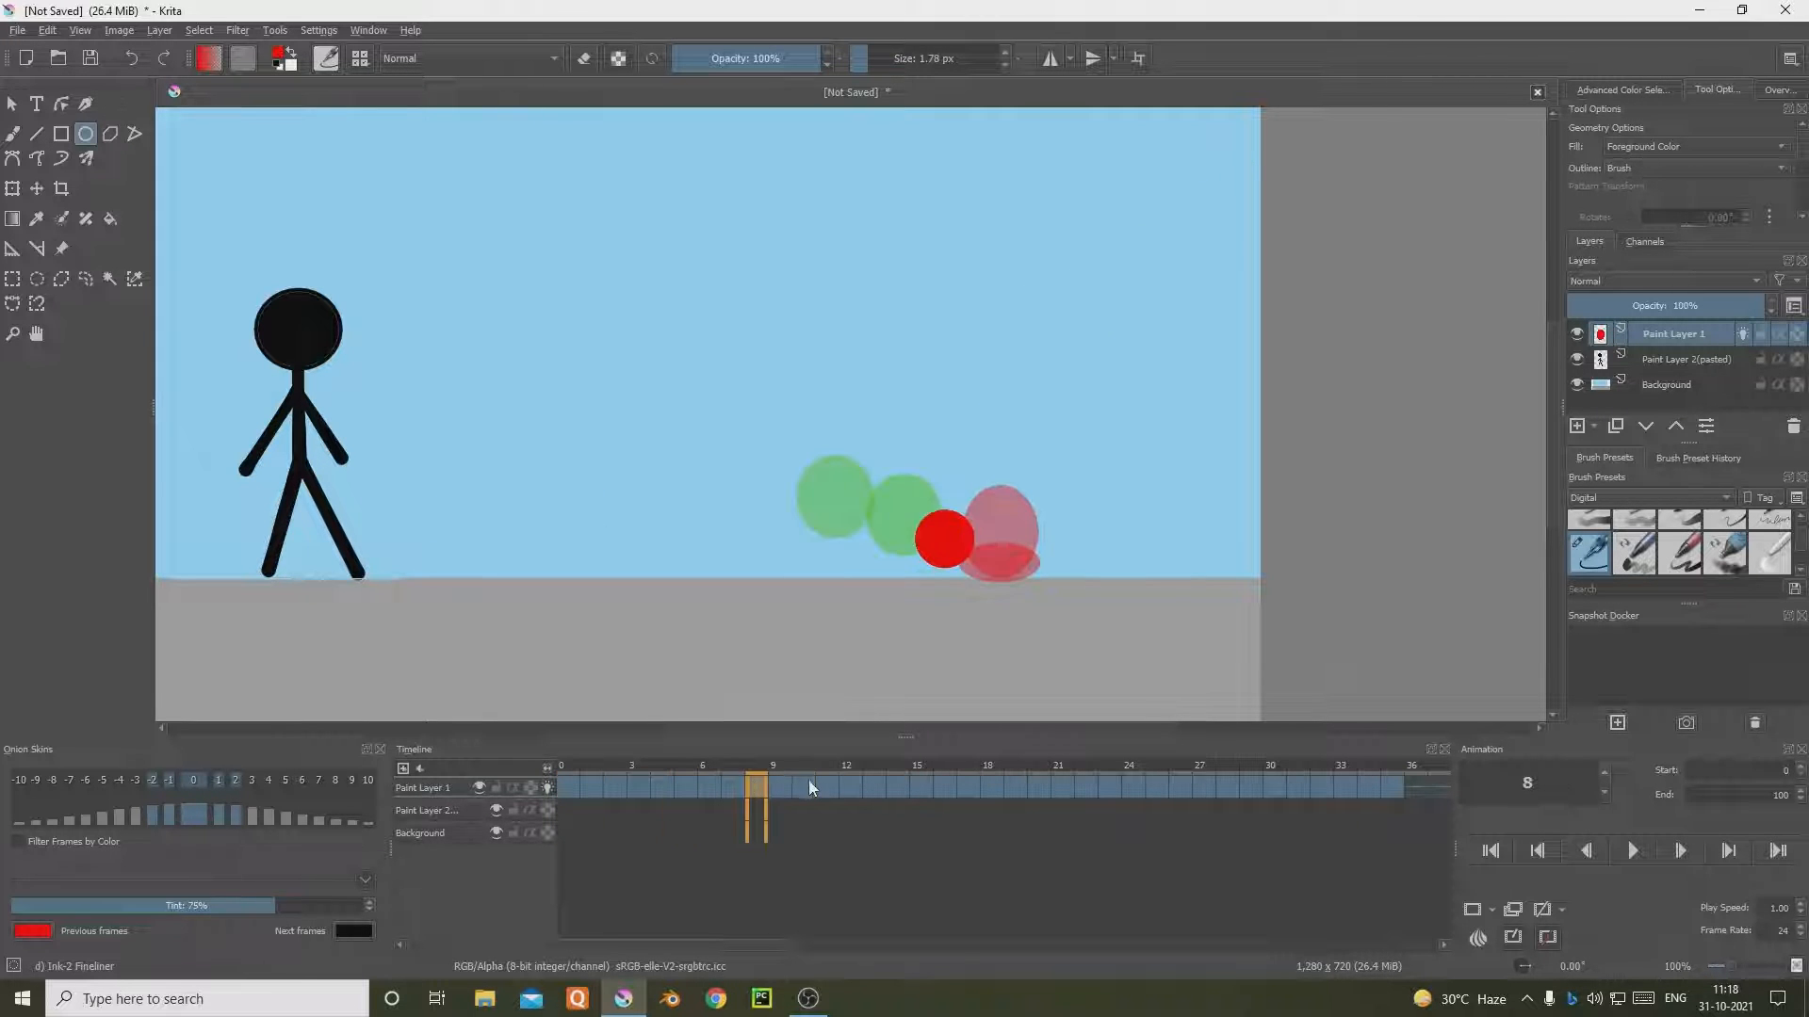
left_click(804, 787)
left_click(851, 788)
left_click(898, 788)
left_click(921, 788)
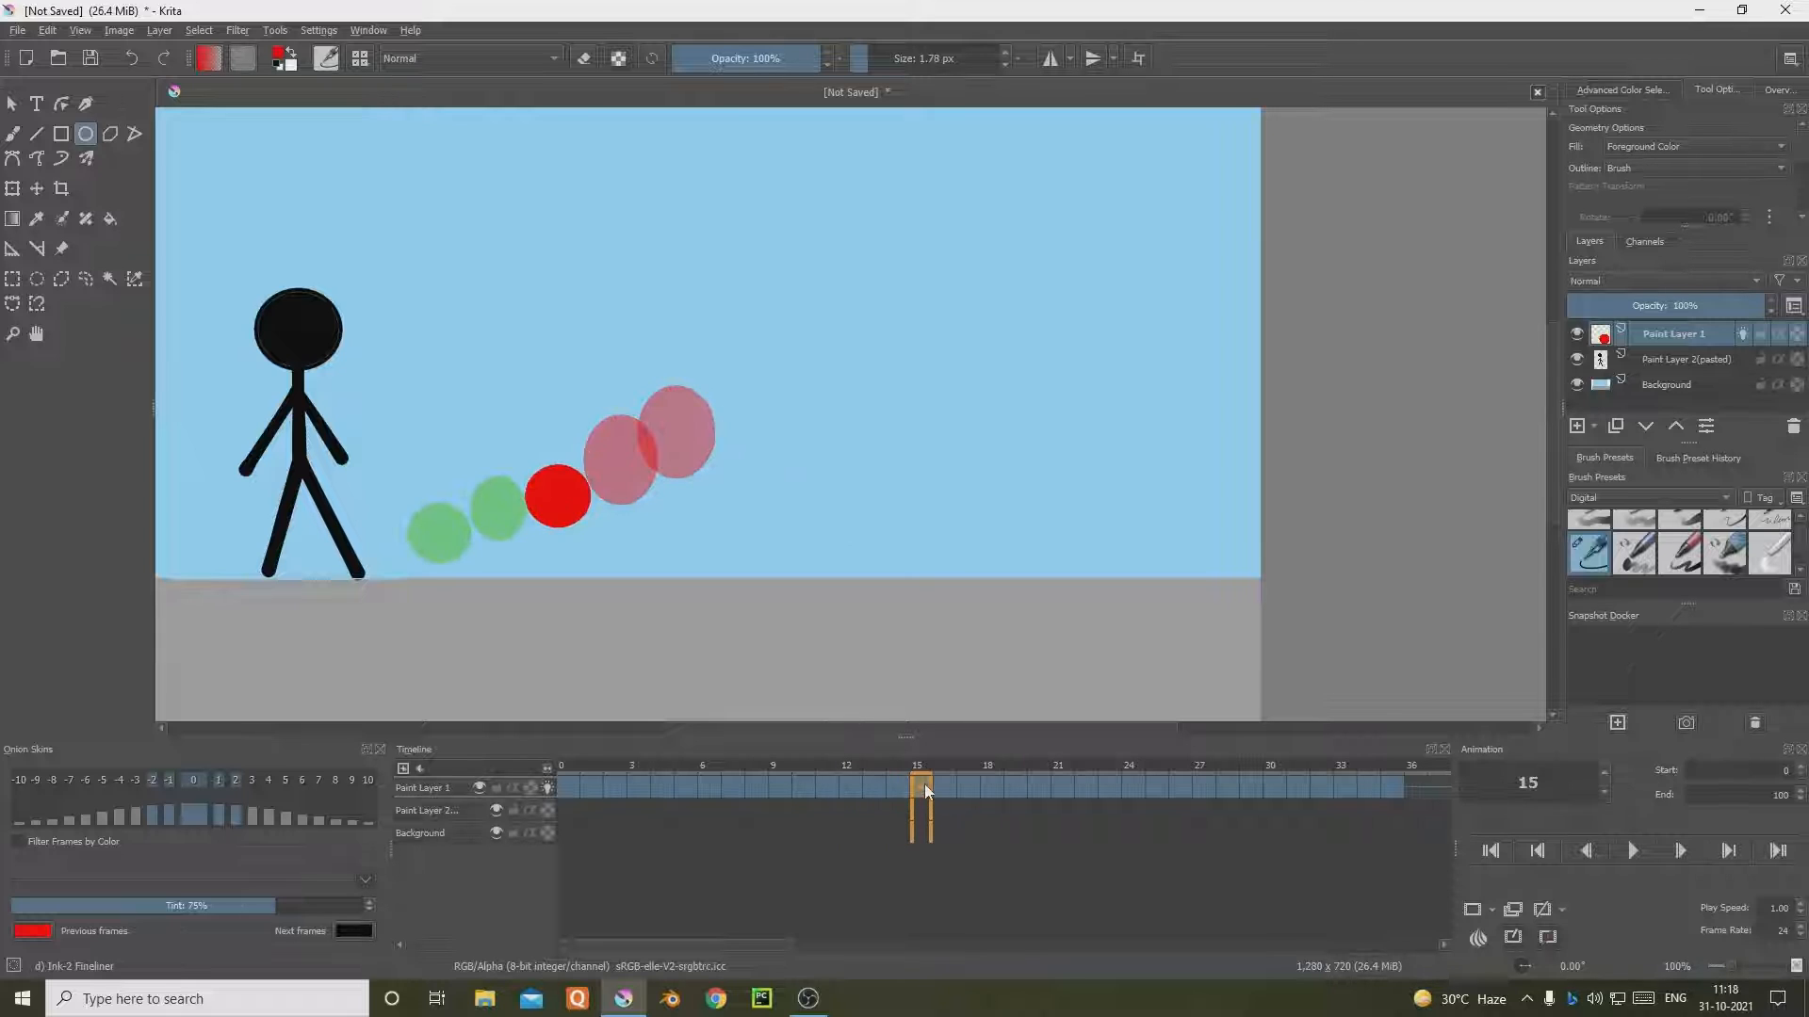
left_click(947, 788)
left_click(985, 788)
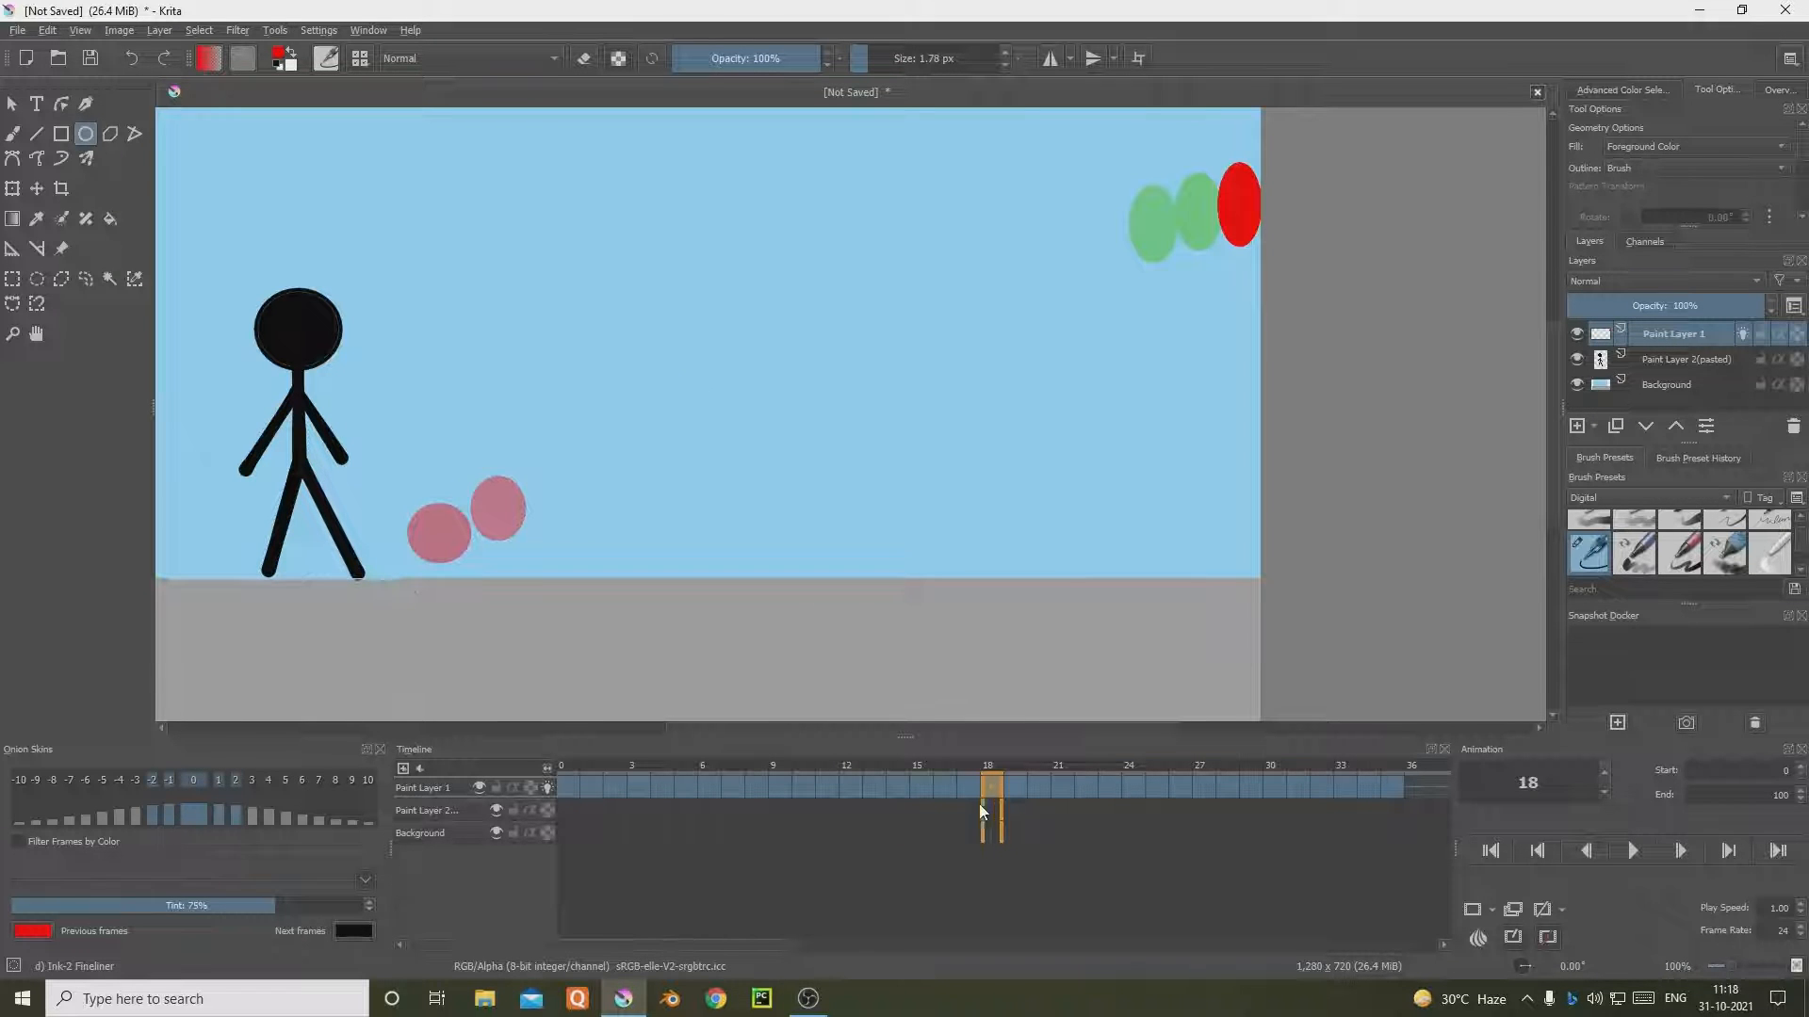
left_click(962, 796)
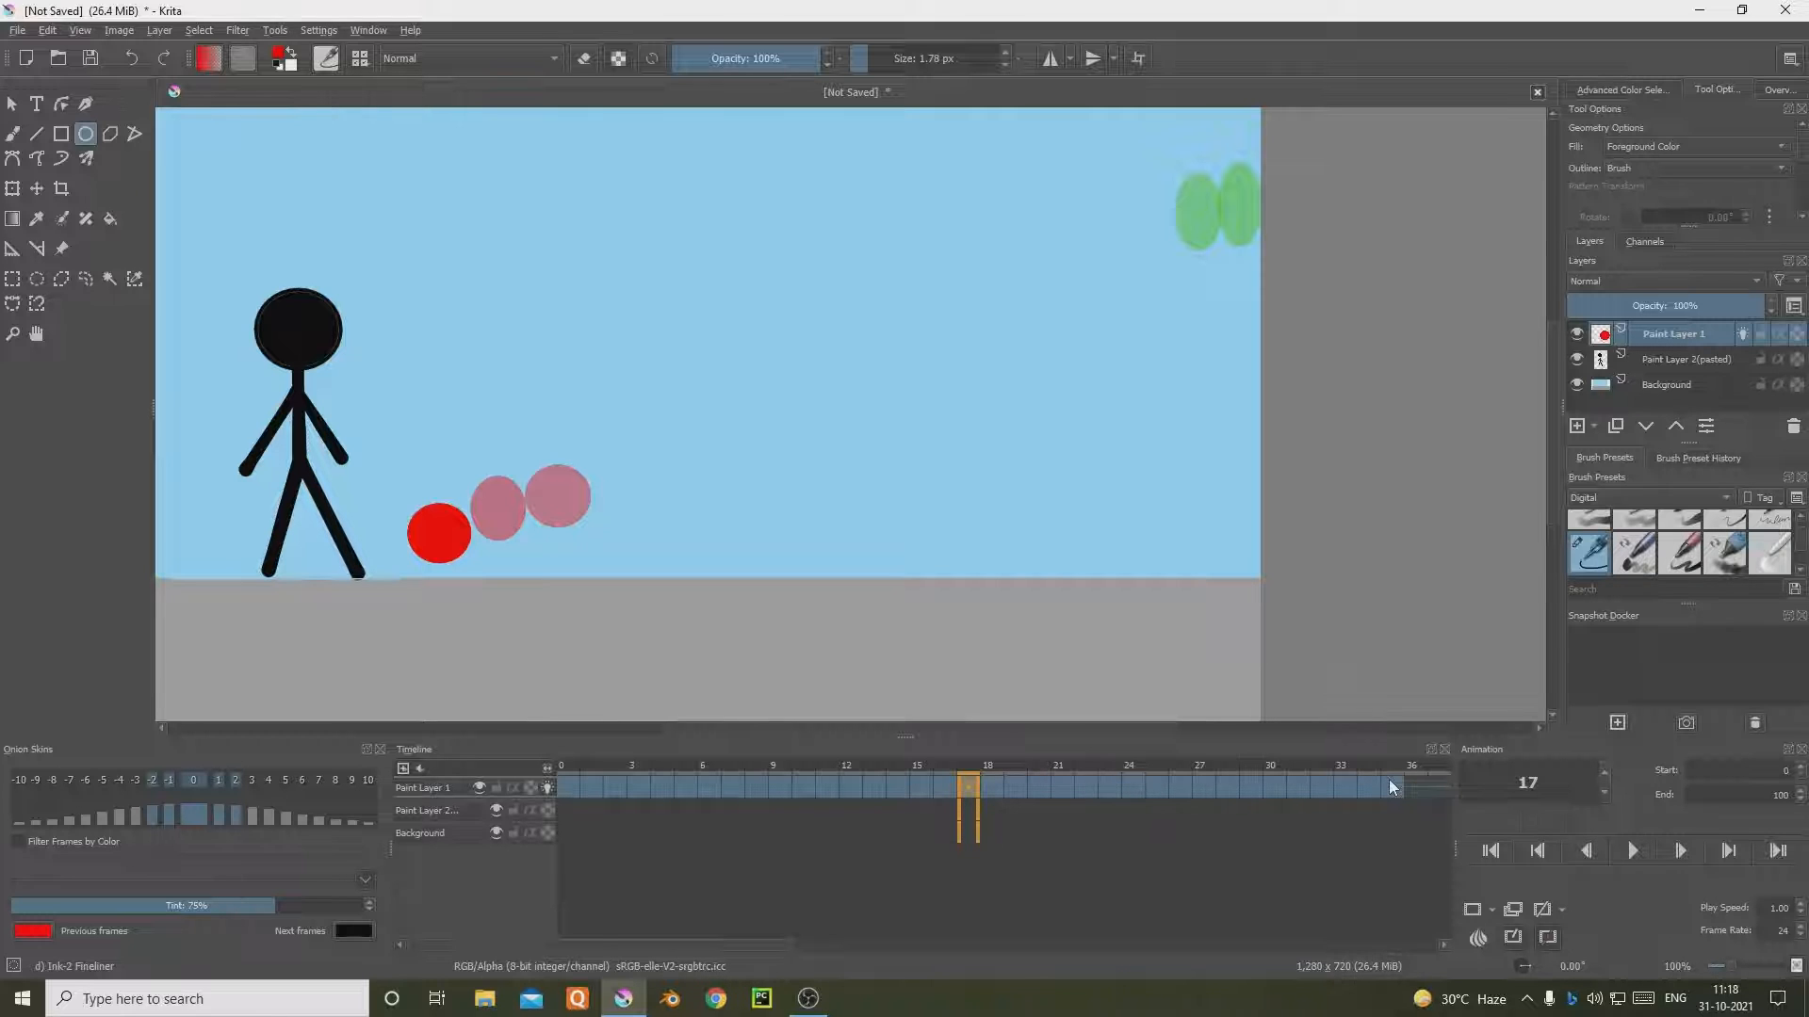
Step: Remove the pasted frames 18 to 35 from Paint Layer 1 and briefly play the remaining animation
left_click_drag(1391, 787, 1023, 793)
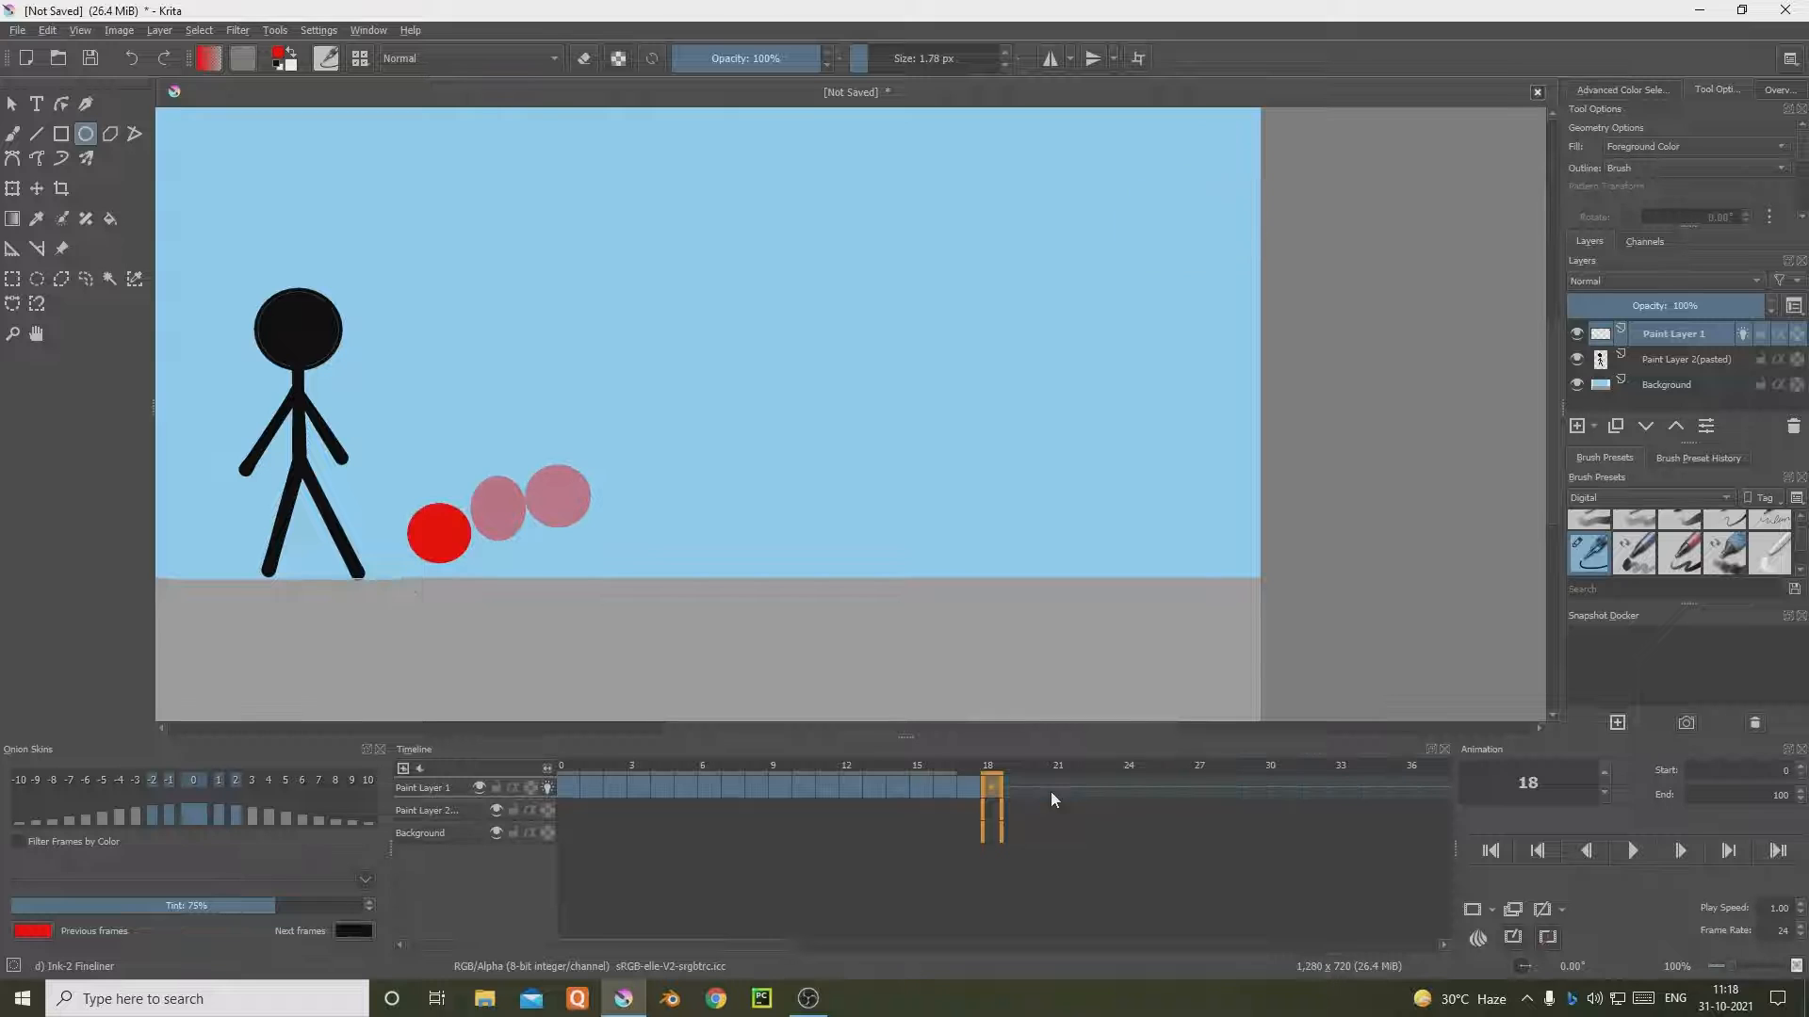
left_click(564, 788)
left_click(1679, 852)
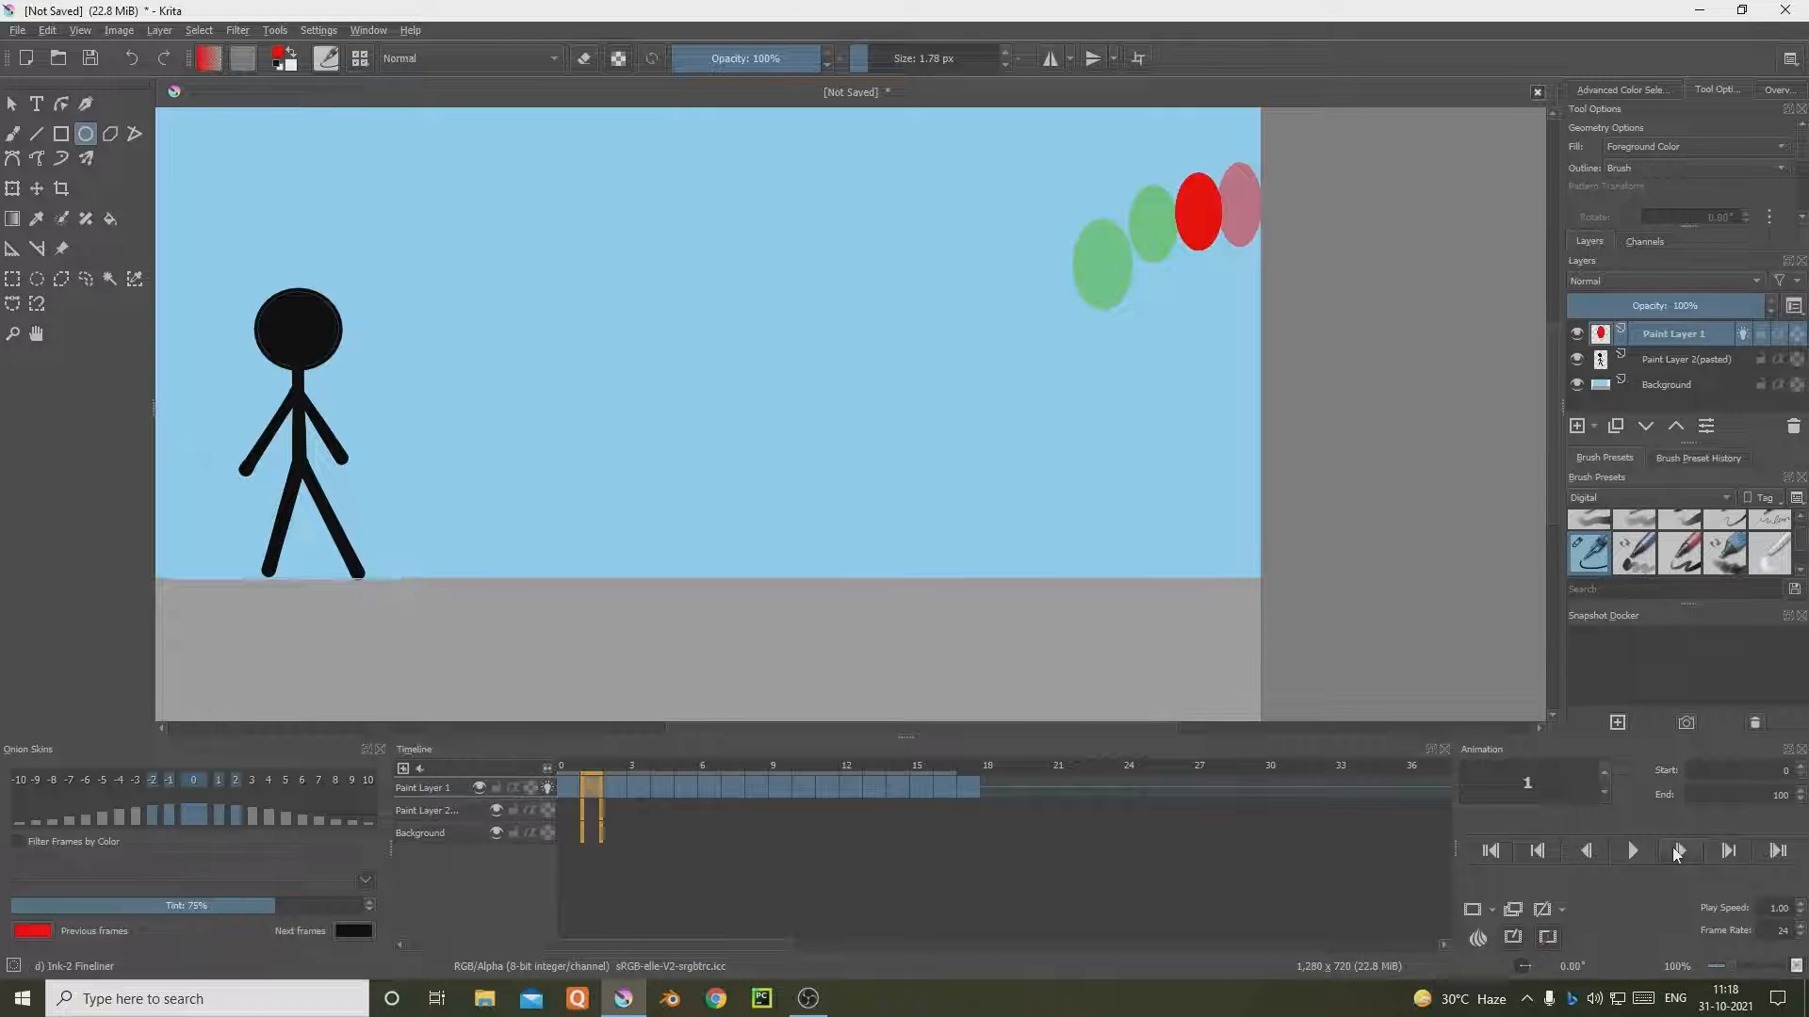
left_click(1636, 850)
left_click(1635, 850)
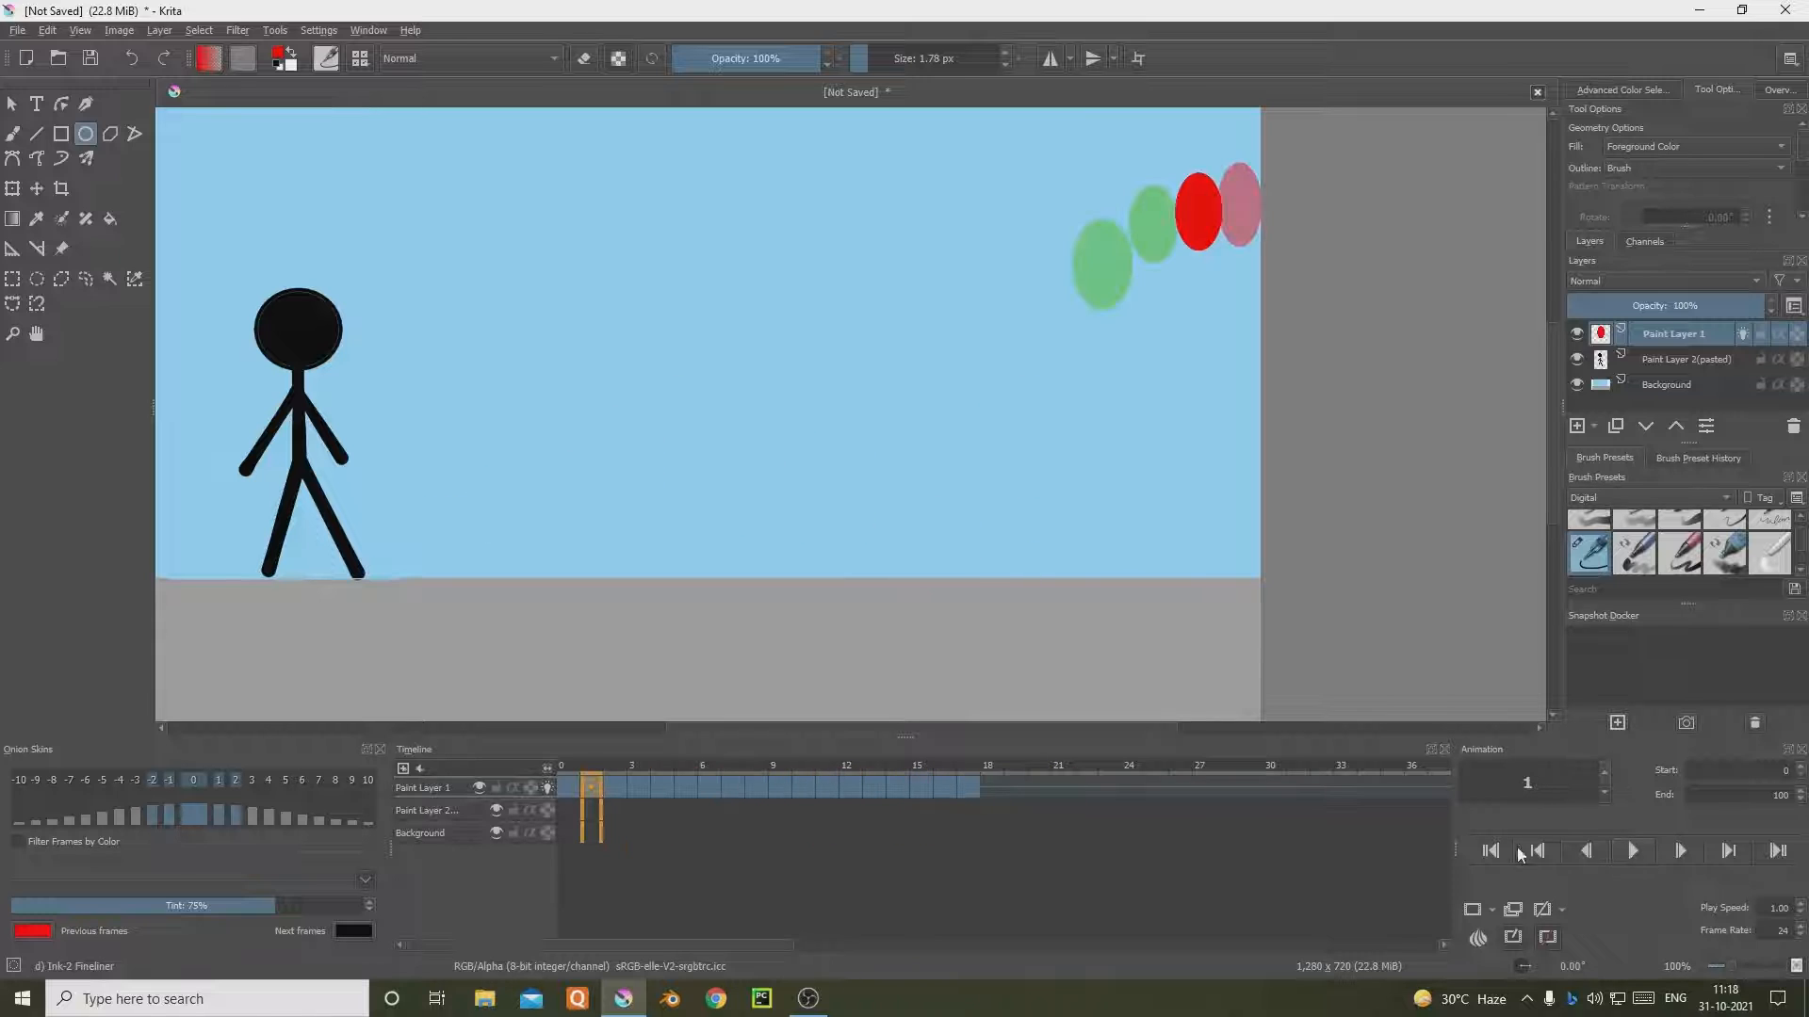
Step: Select frames 0 to 17 of Paint Layer 1 and look over the available frame editing commands
left_click(967, 786)
left_click(569, 787)
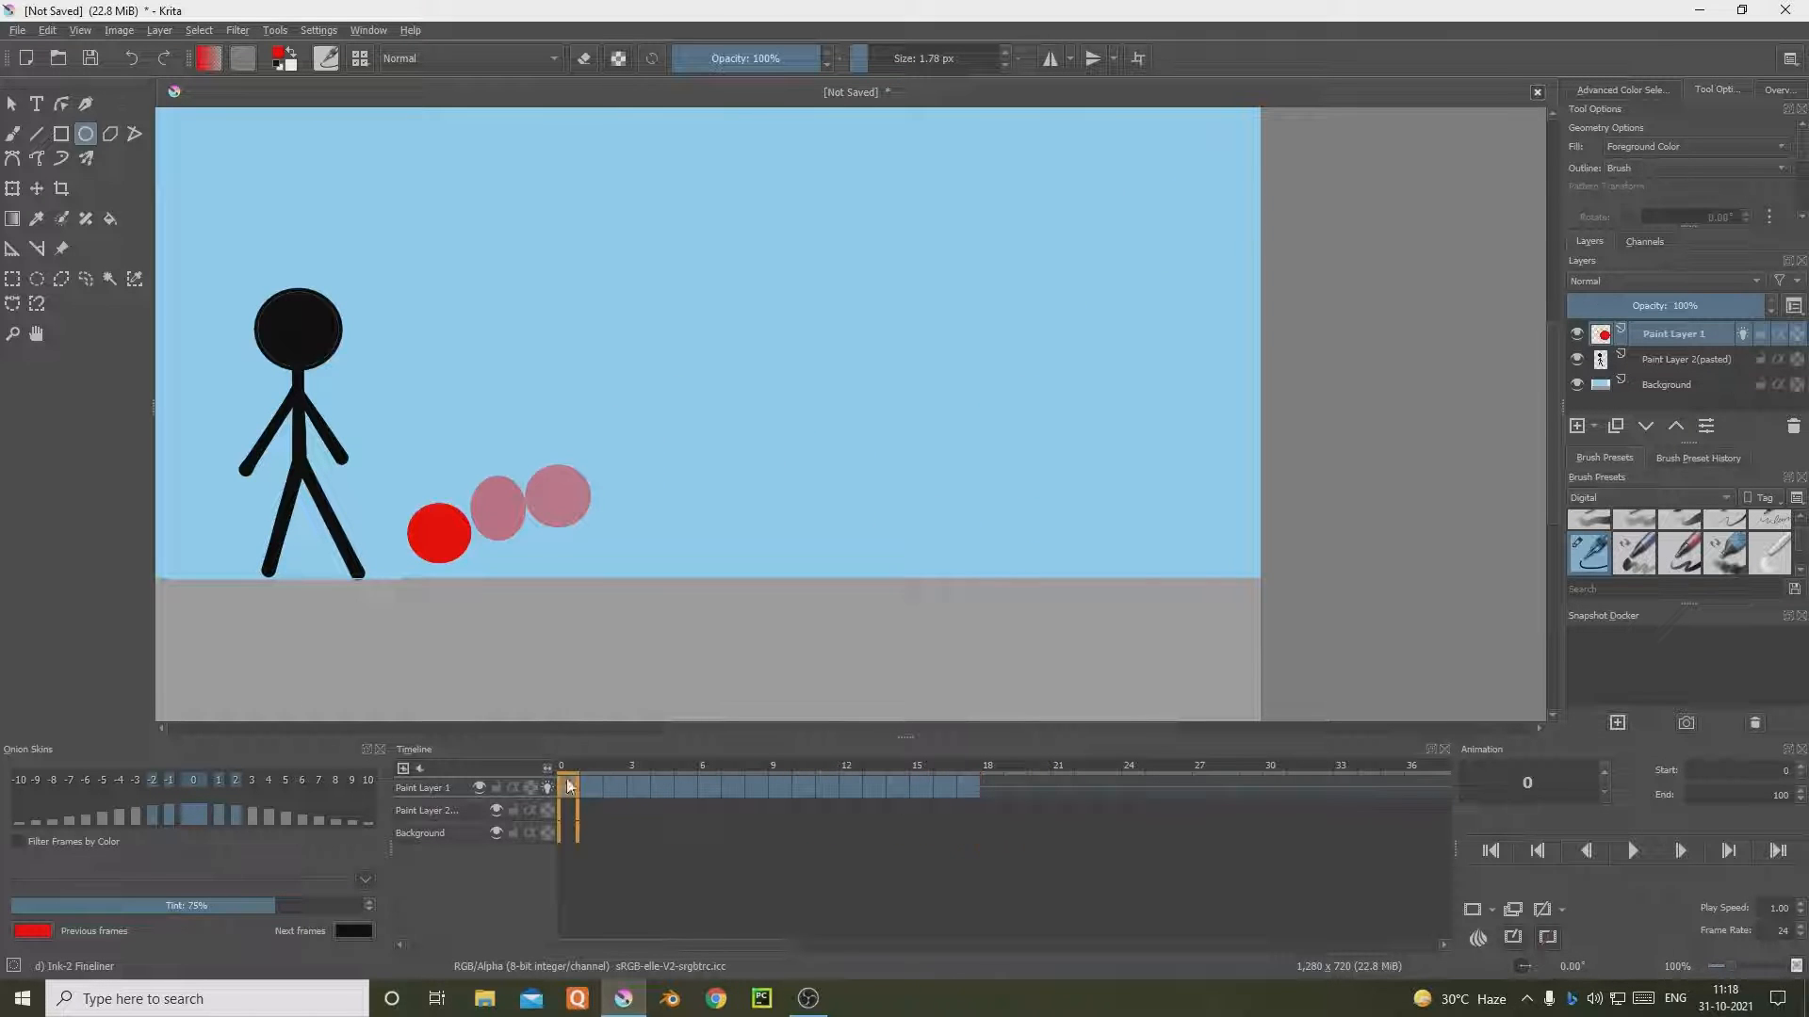
left_click(968, 794, "shift")
right_click(958, 788)
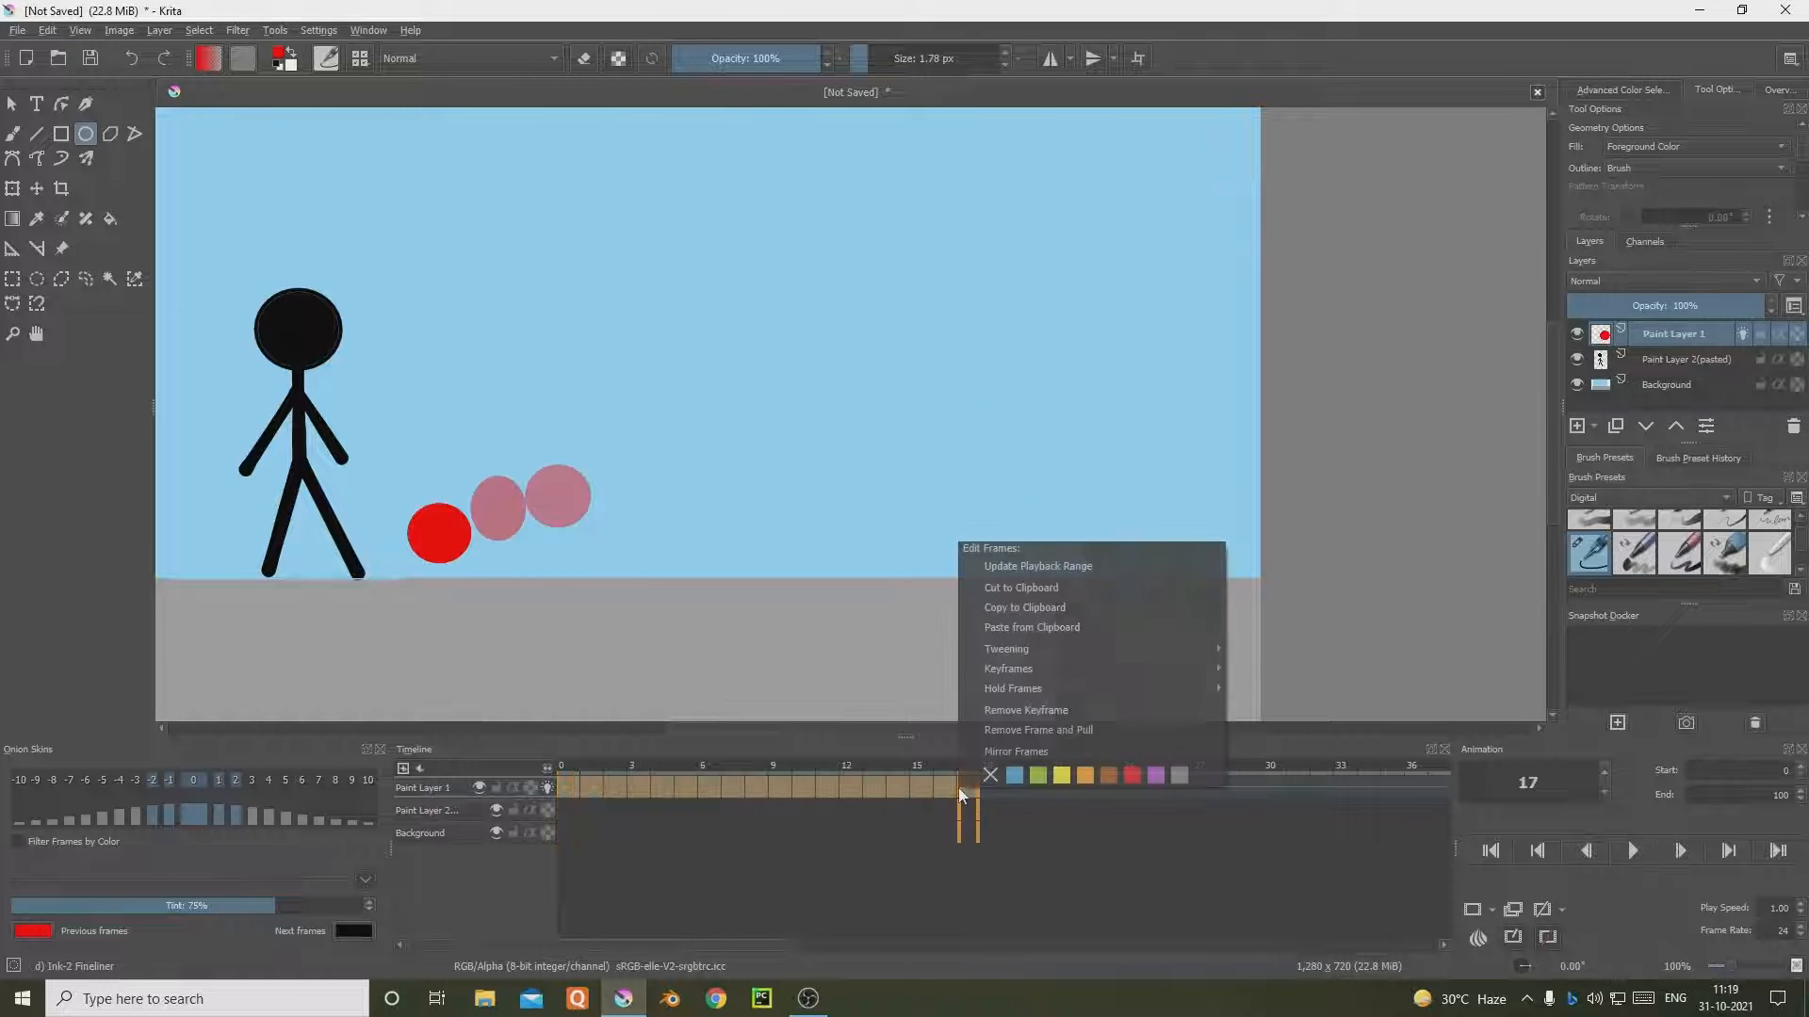
mouse_move(1044, 677)
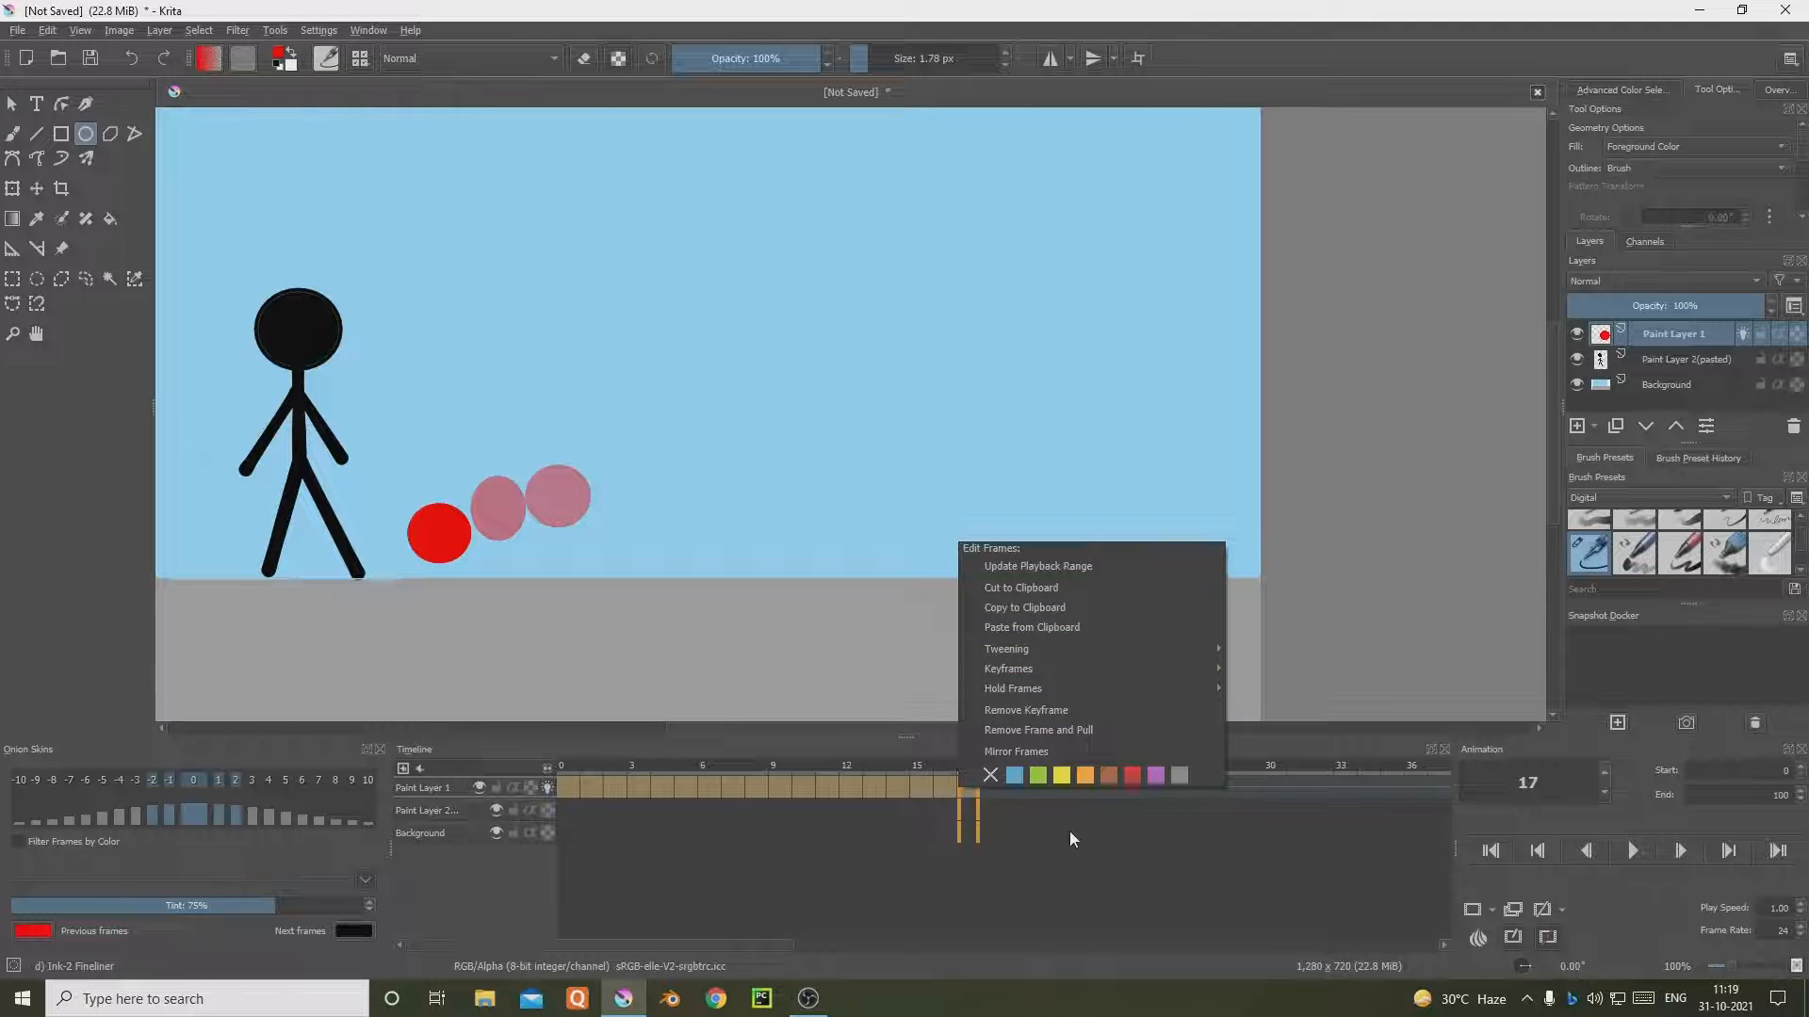
left_click(1061, 861)
left_click(1060, 861)
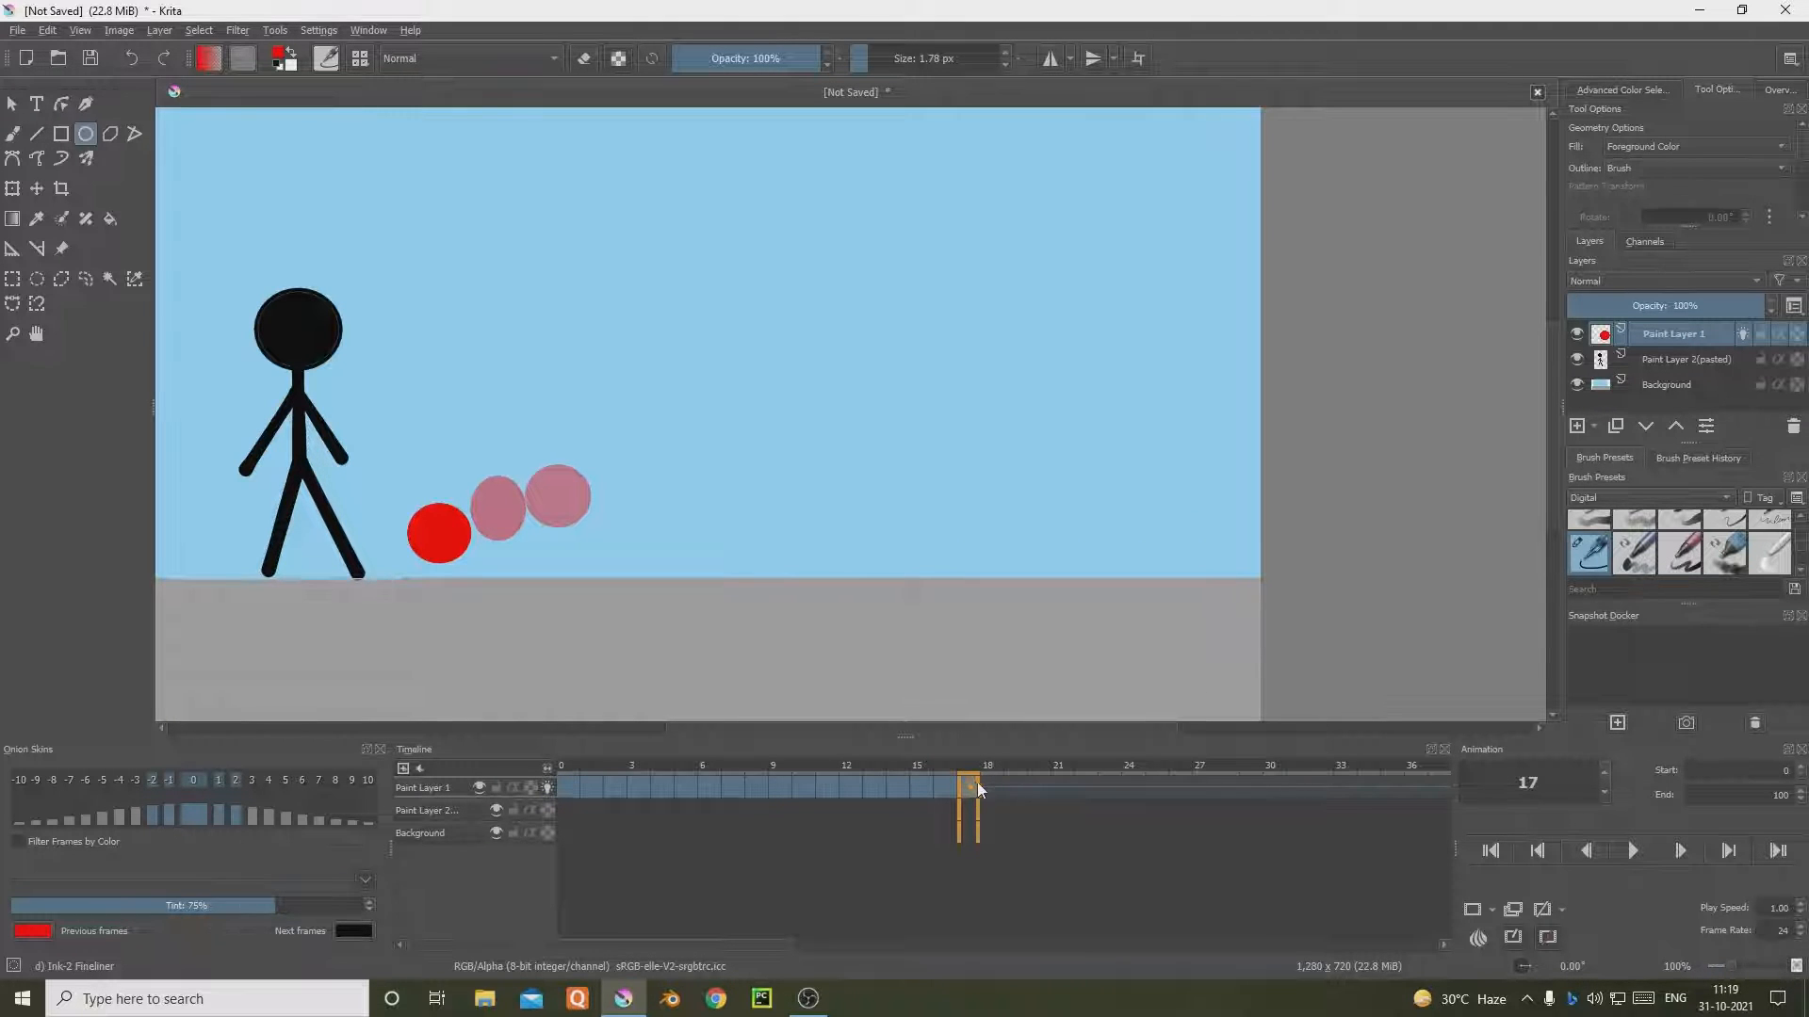
left_click(970, 779)
left_click(996, 776)
left_click(966, 780)
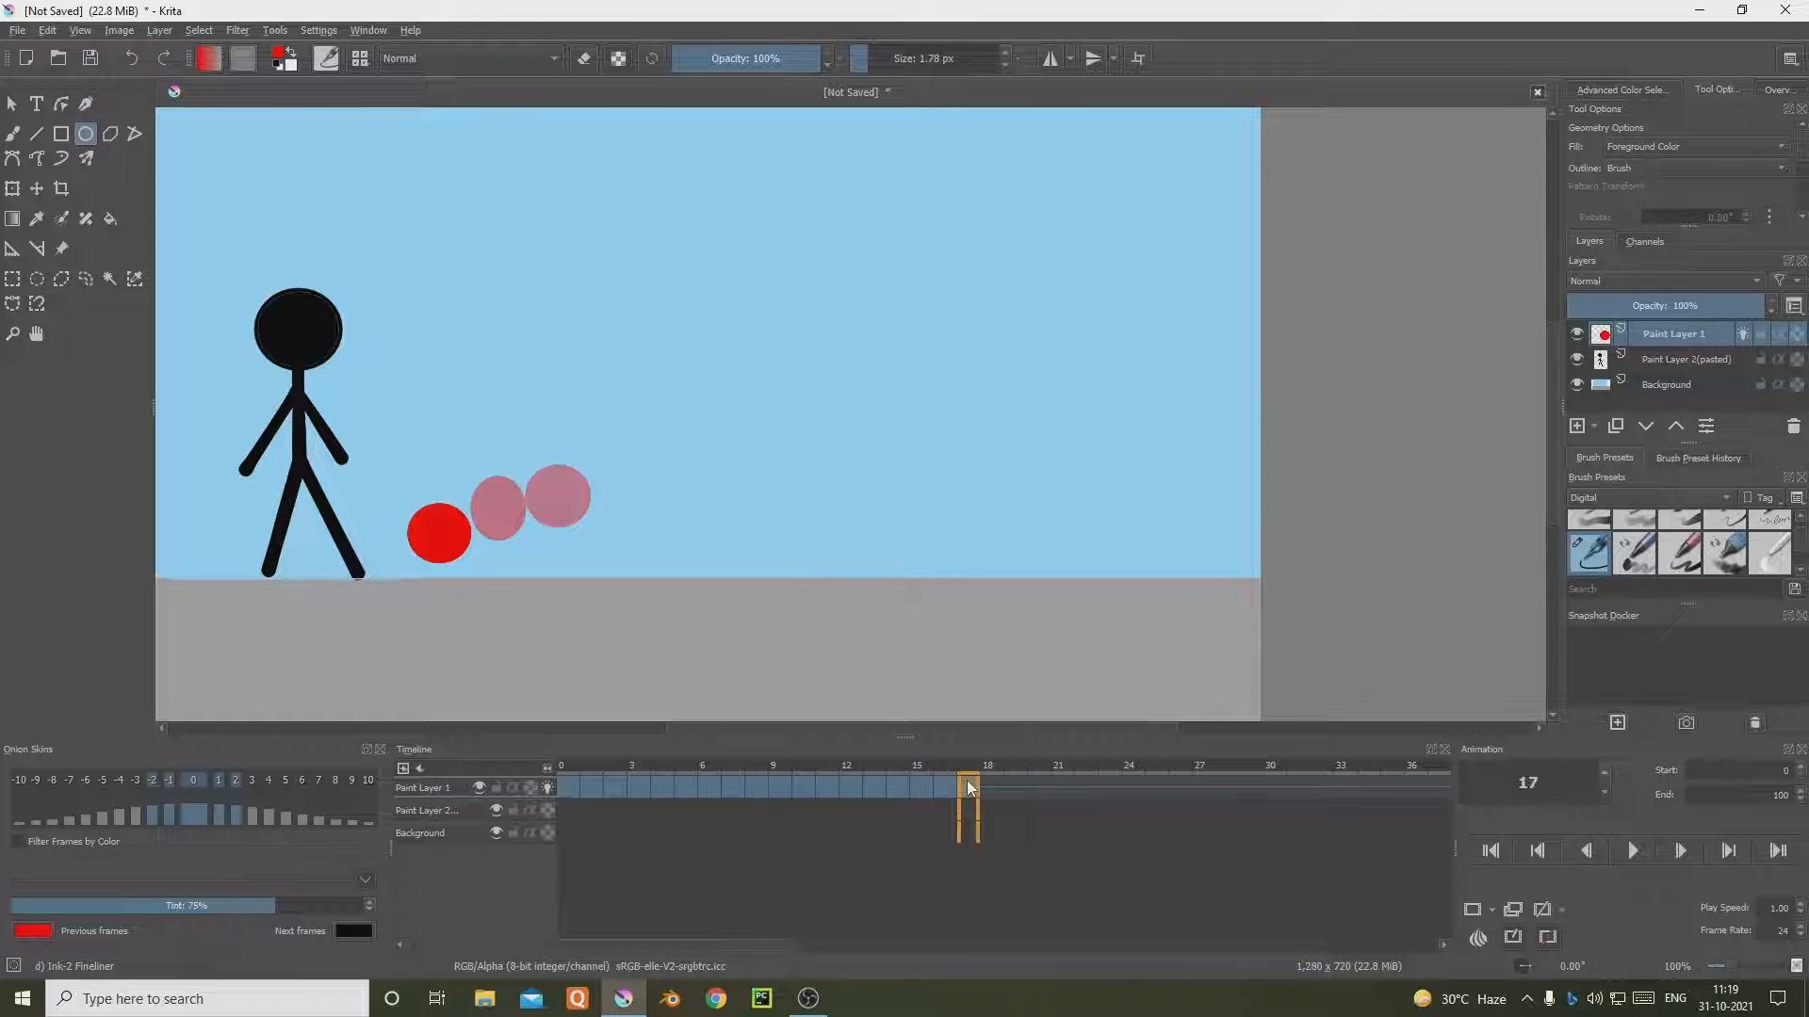
left_click(575, 784, "shift")
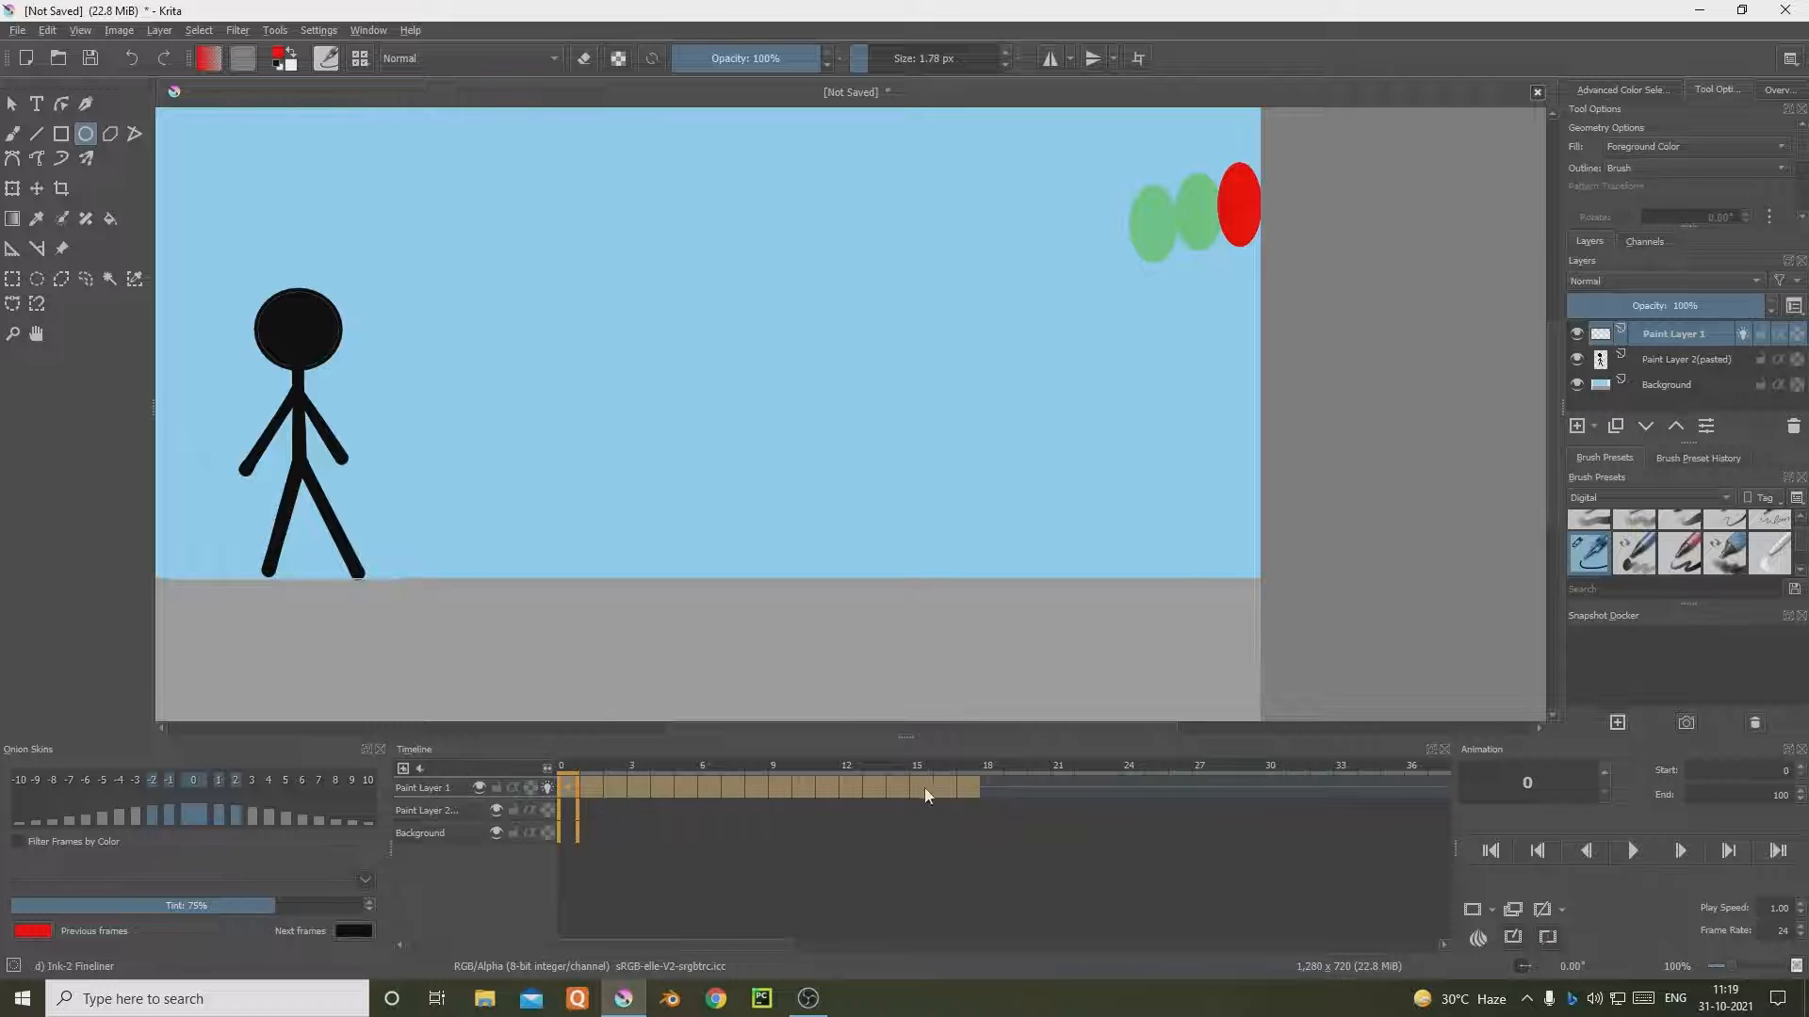
left_click(992, 784)
key("ctrl+v")
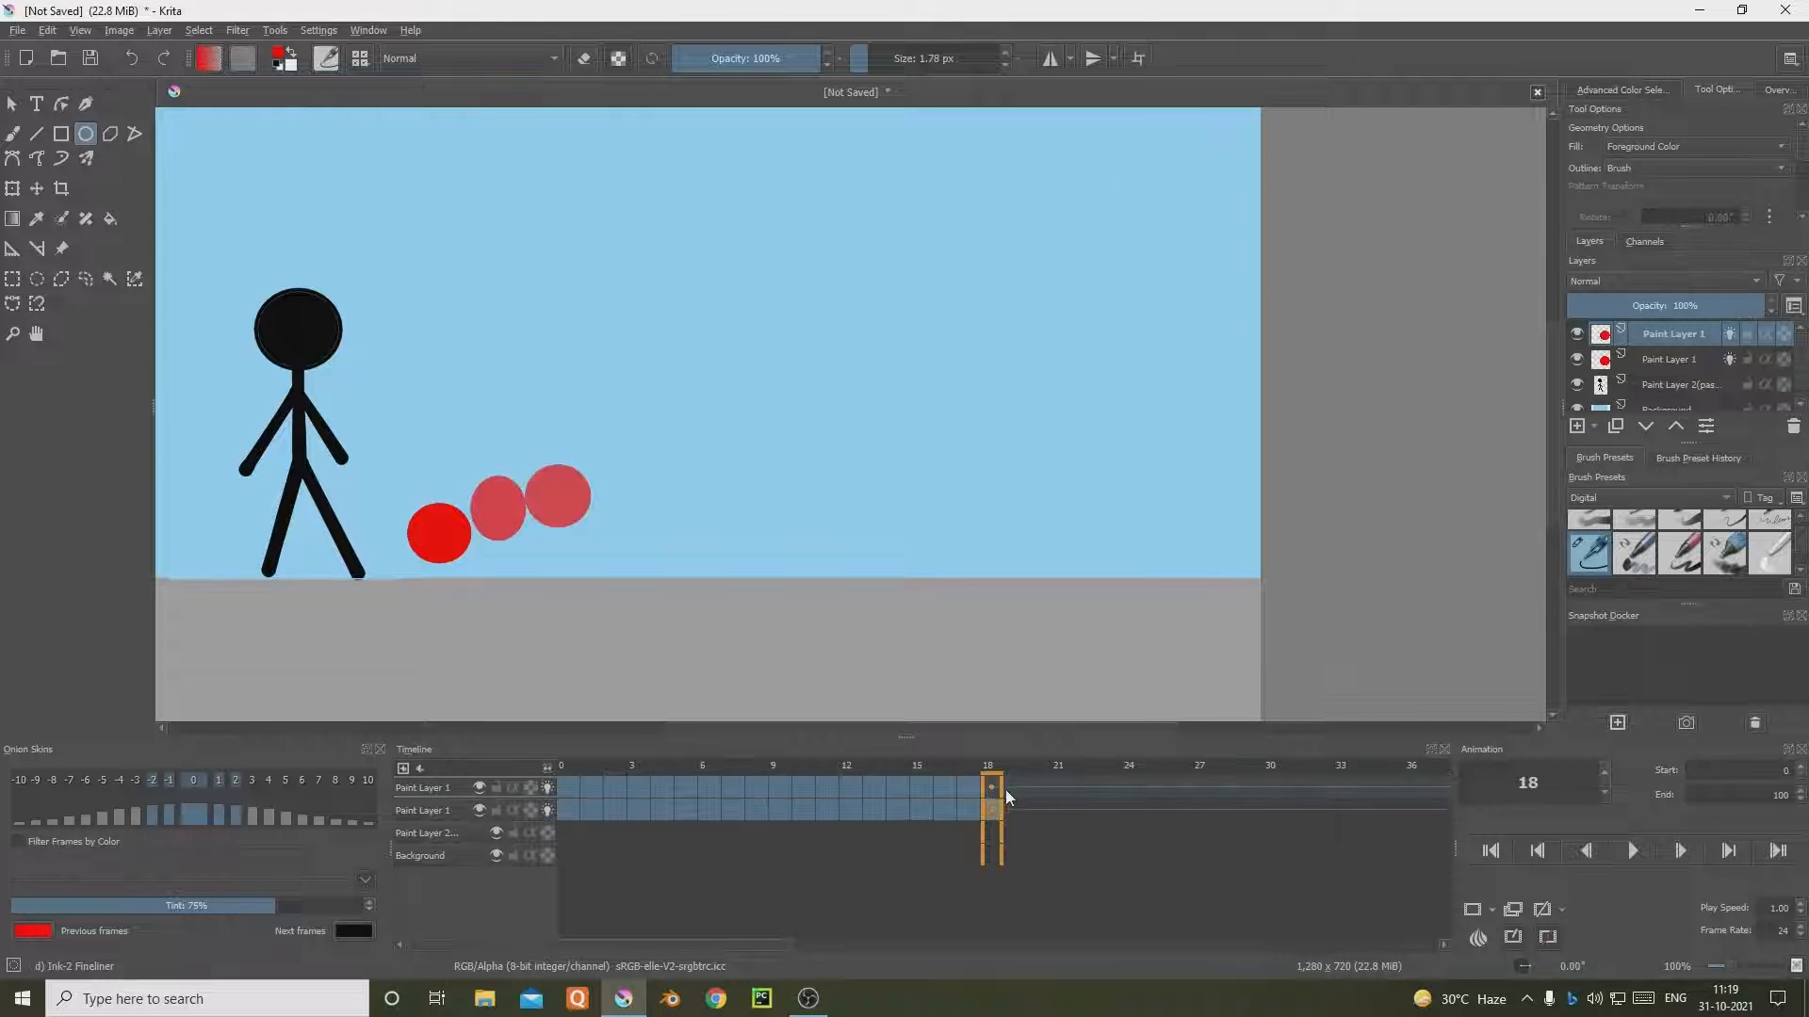
key("ctrl+z")
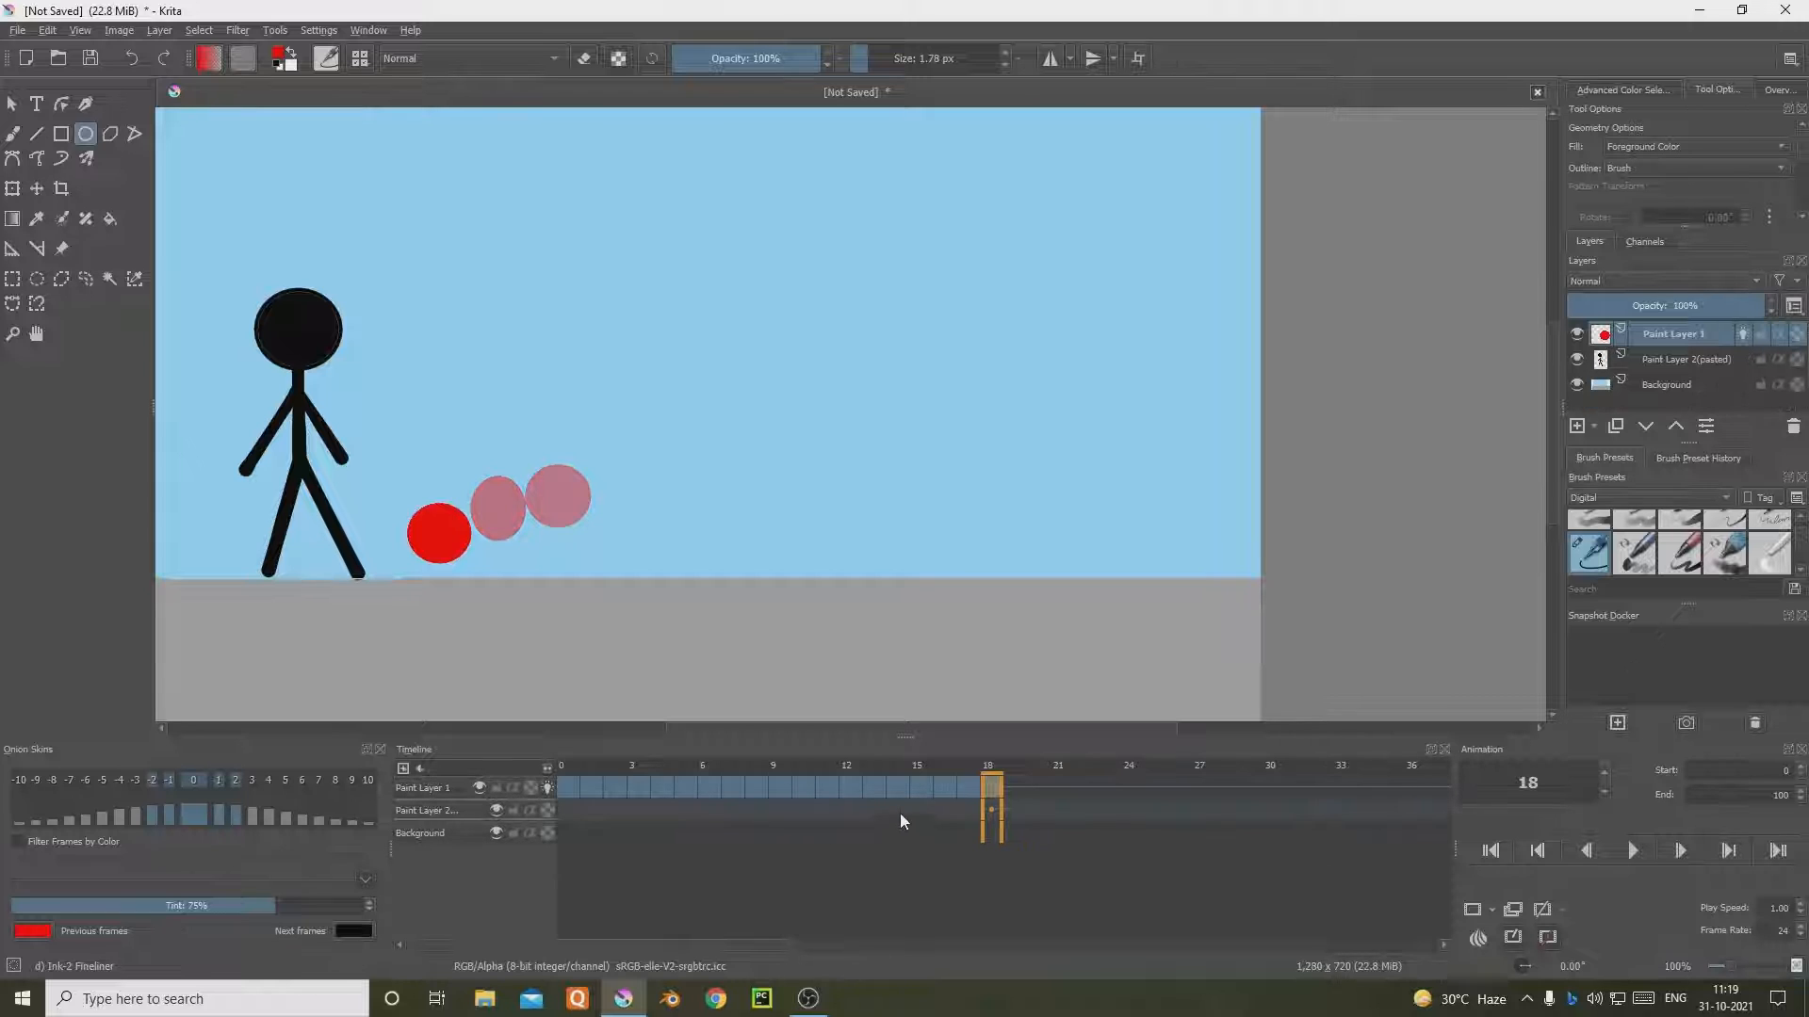
Step: Copy the ball frames from 0 onward in Paint Layer 1 and paste them starting at frame 18
left_click(573, 789, "shift")
right_click(695, 788)
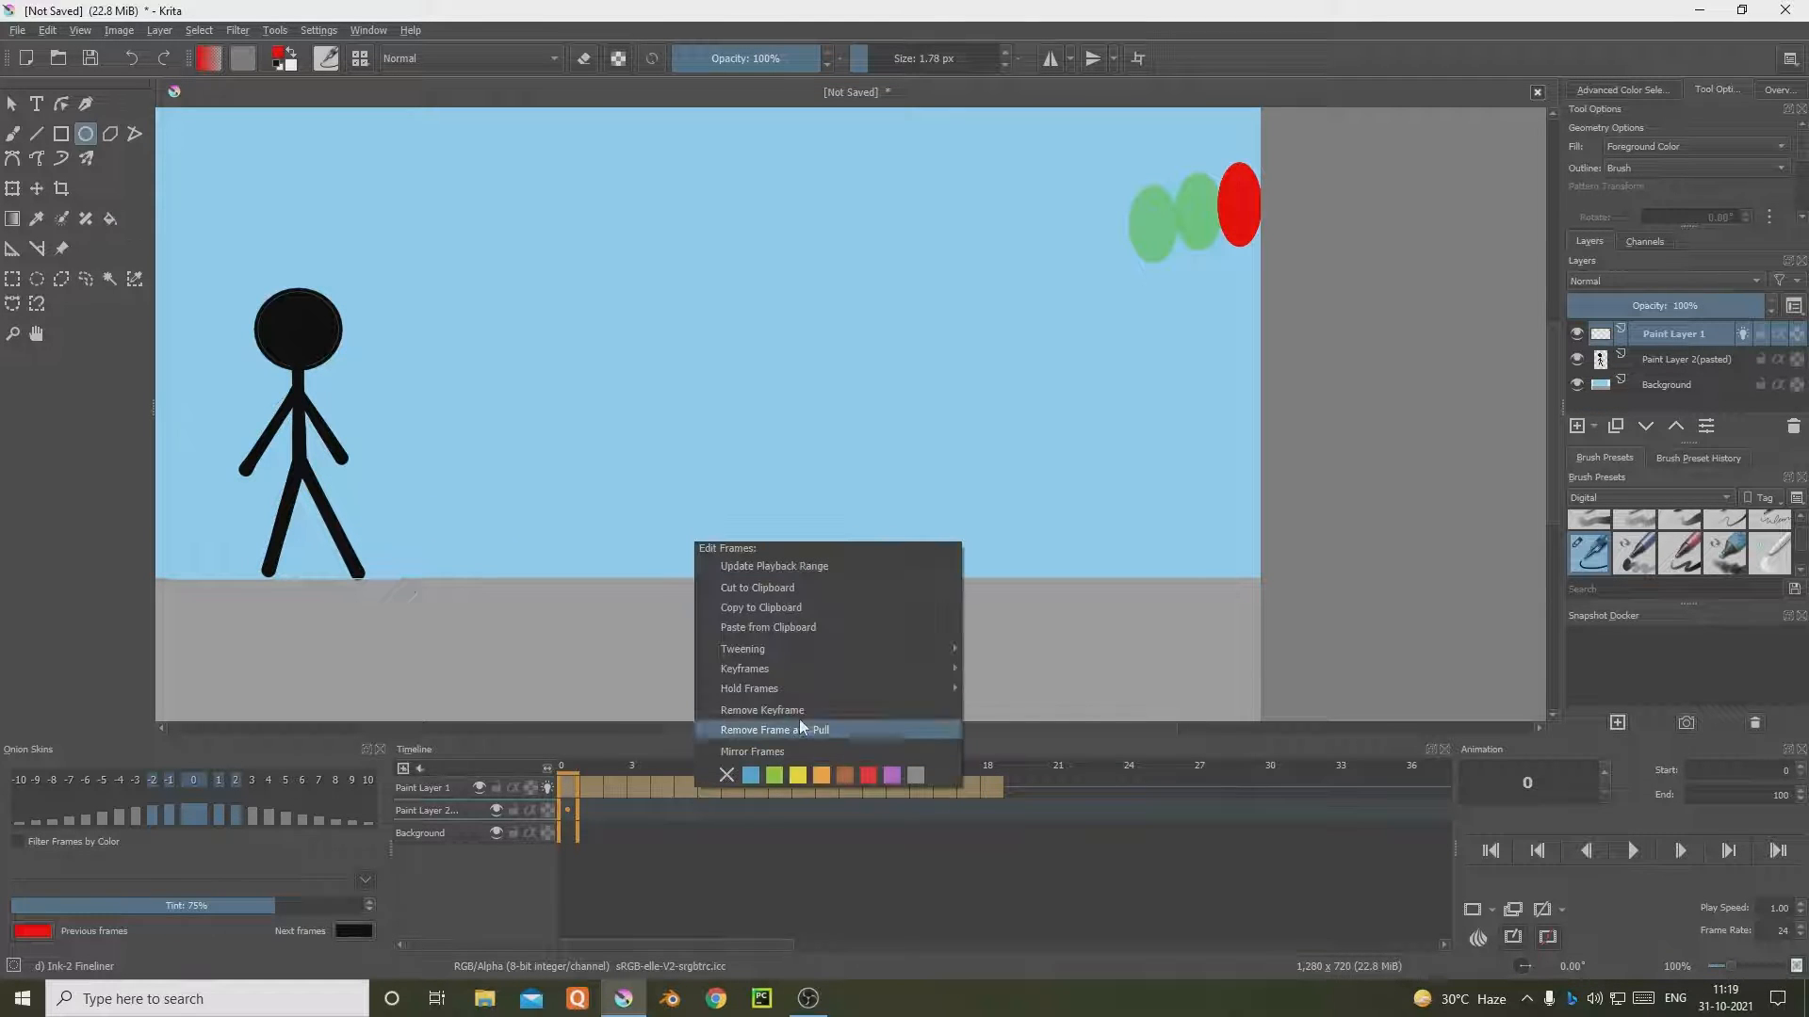
left_click(800, 607)
left_click(1010, 786)
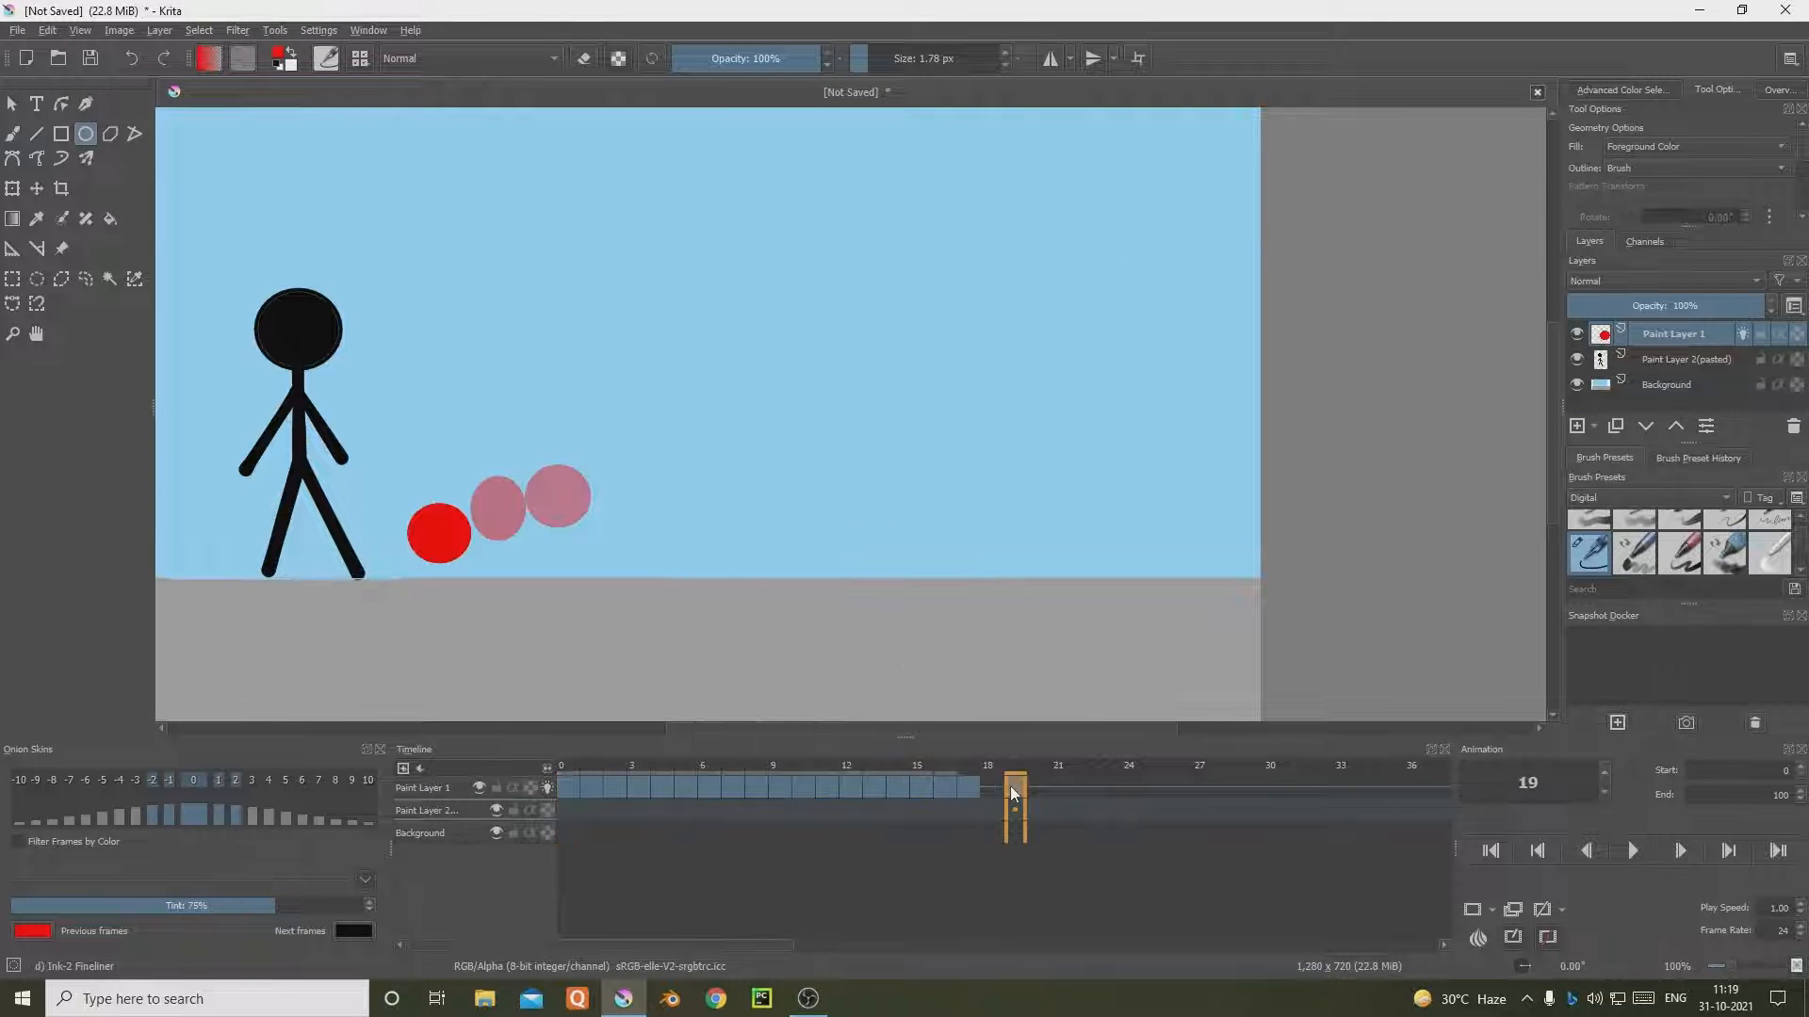
right_click(1010, 786)
left_click(997, 786)
right_click(1000, 784)
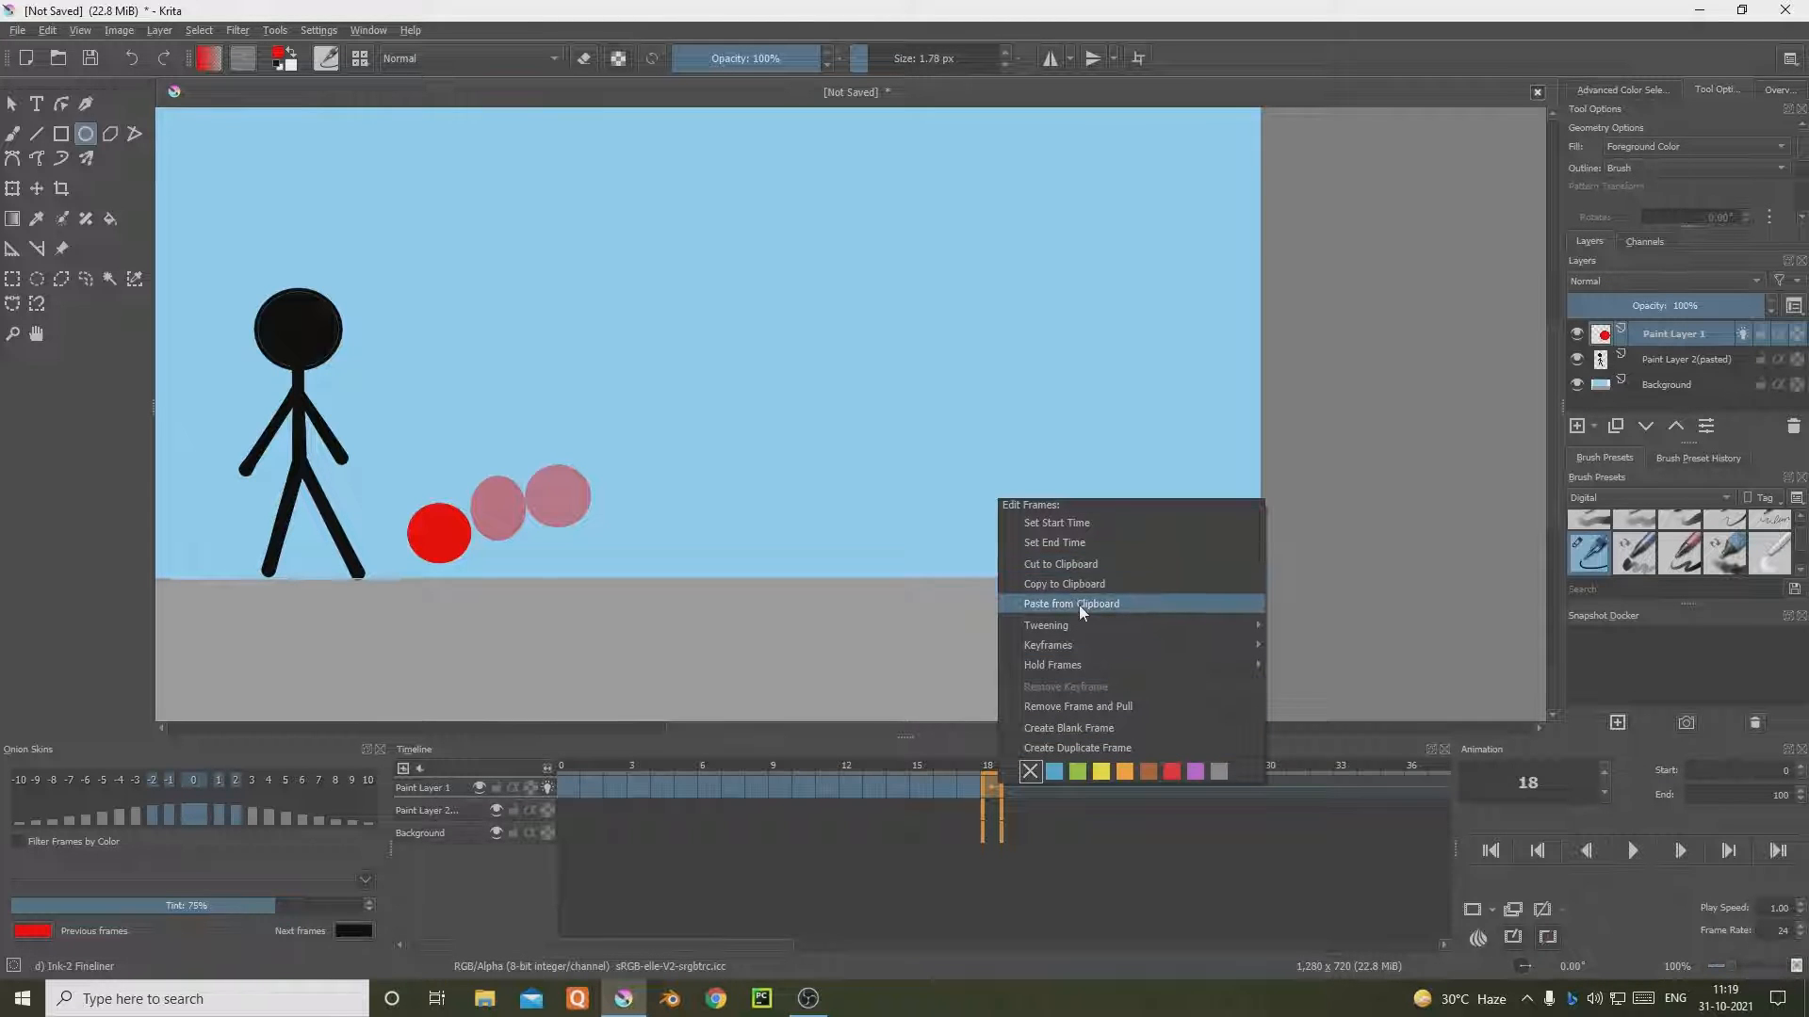
left_click(1077, 604)
left_click(1013, 788)
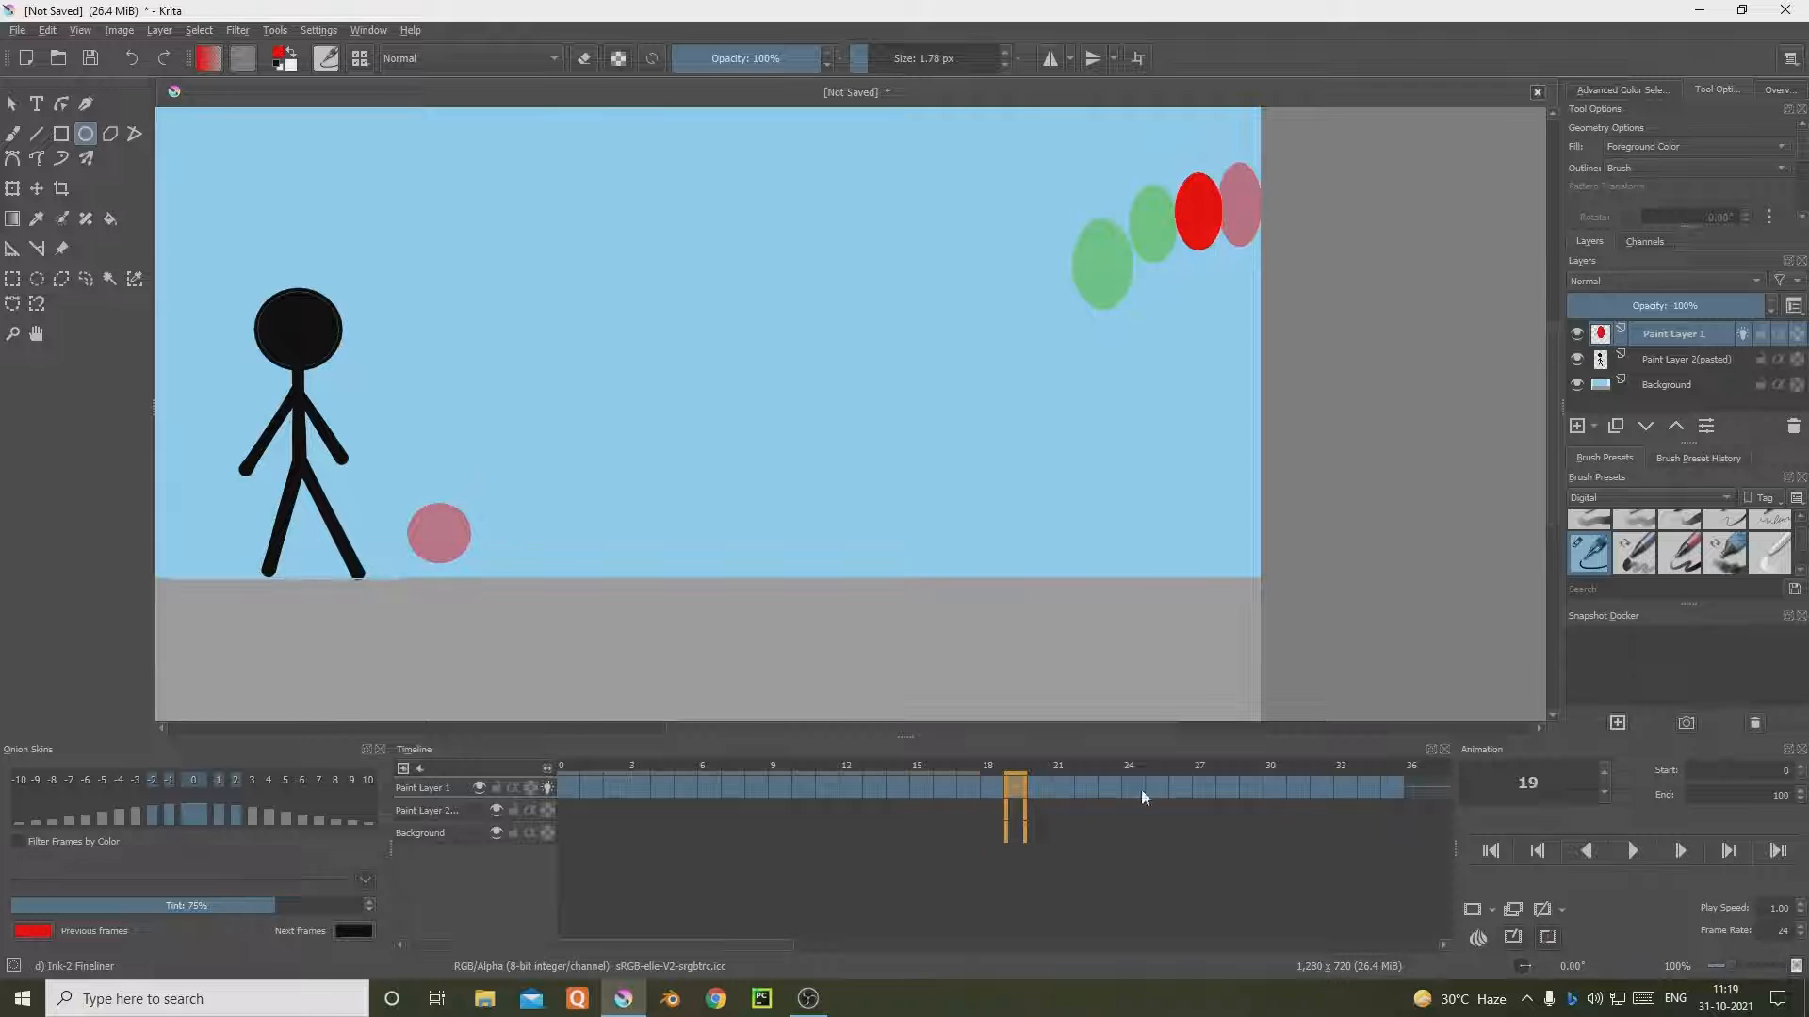
Step: Reverse the pasted ball motion by moving its last frames one by one to frame 18 and the following positions
left_click(976, 784)
left_click(989, 783)
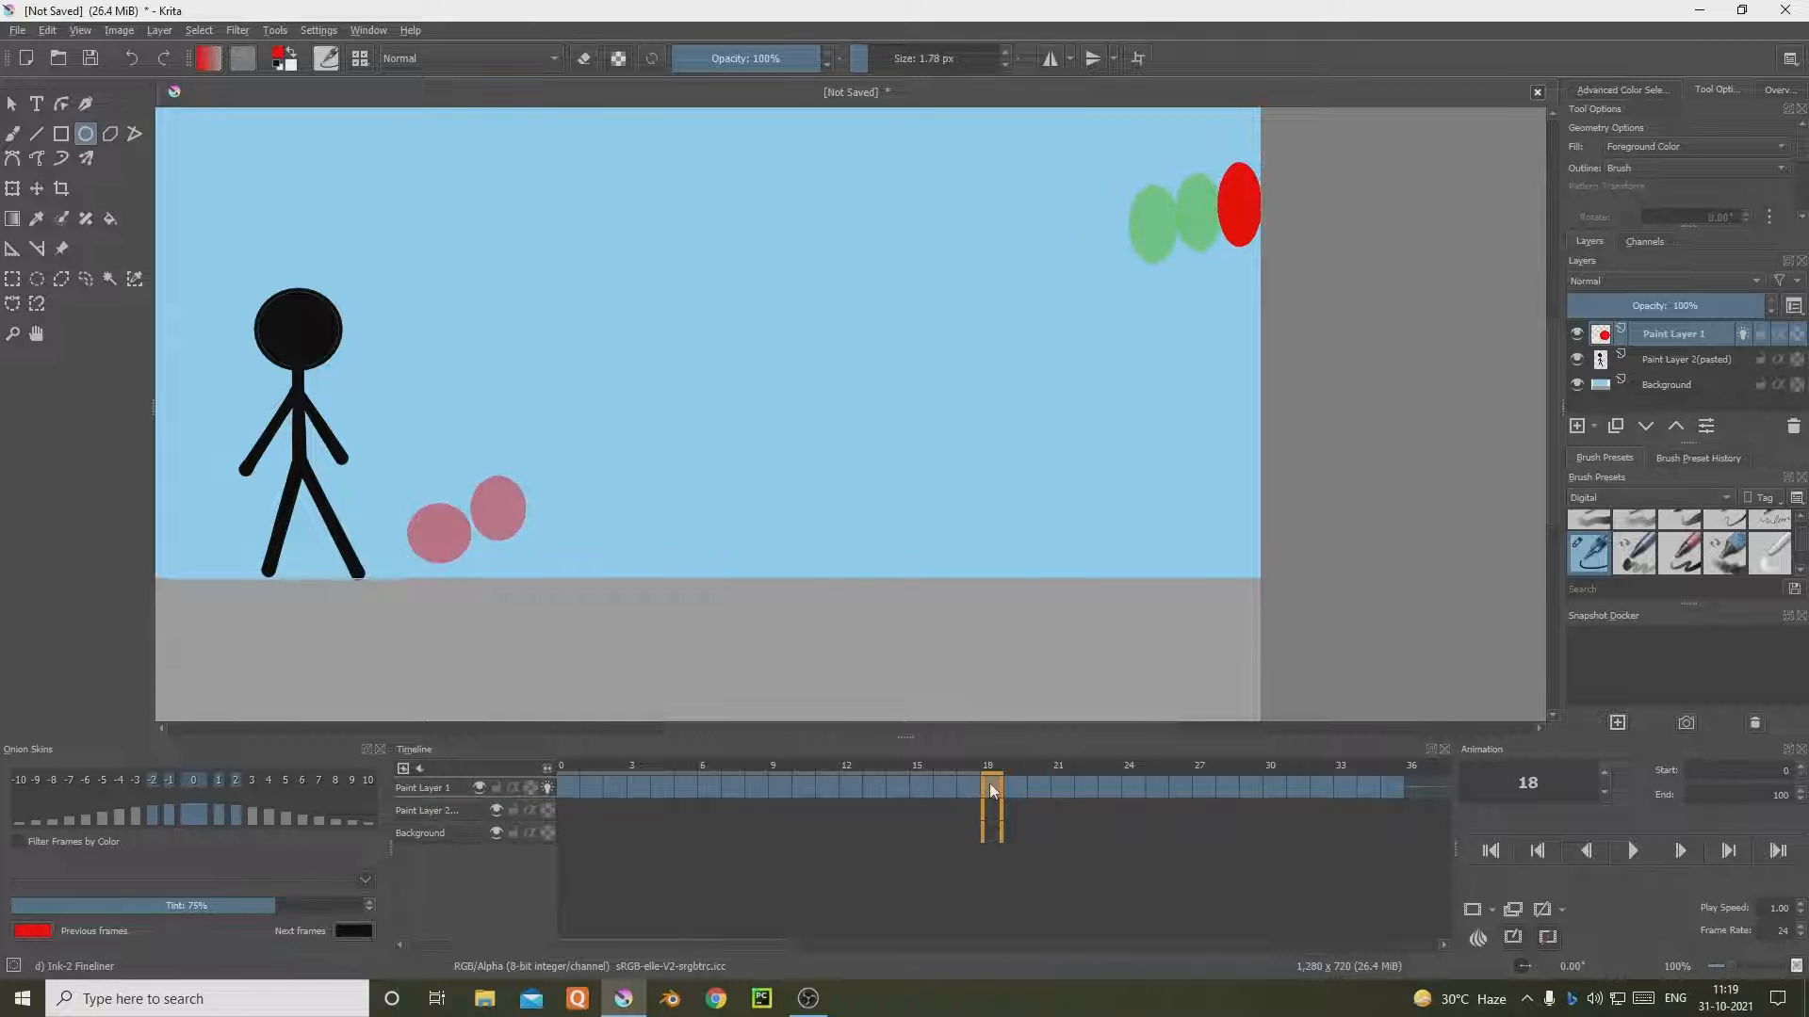
left_click_drag(1387, 788, 991, 793)
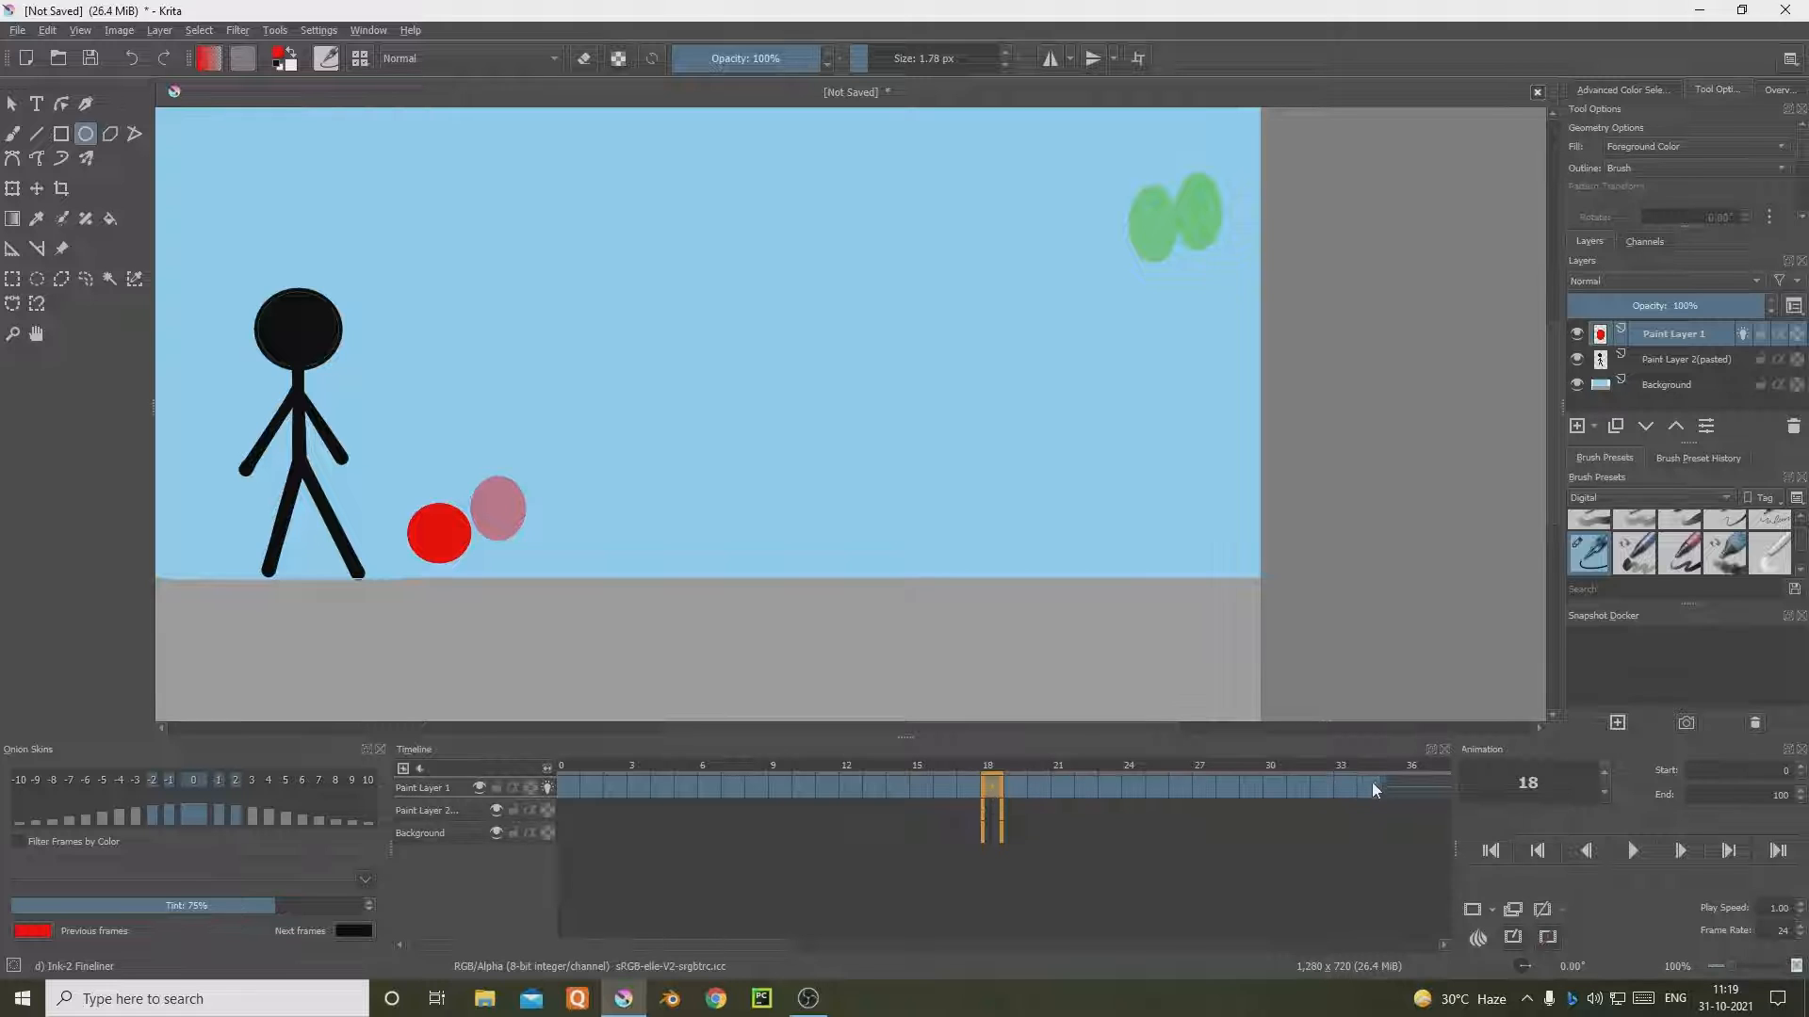
left_click_drag(1372, 782, 1014, 783)
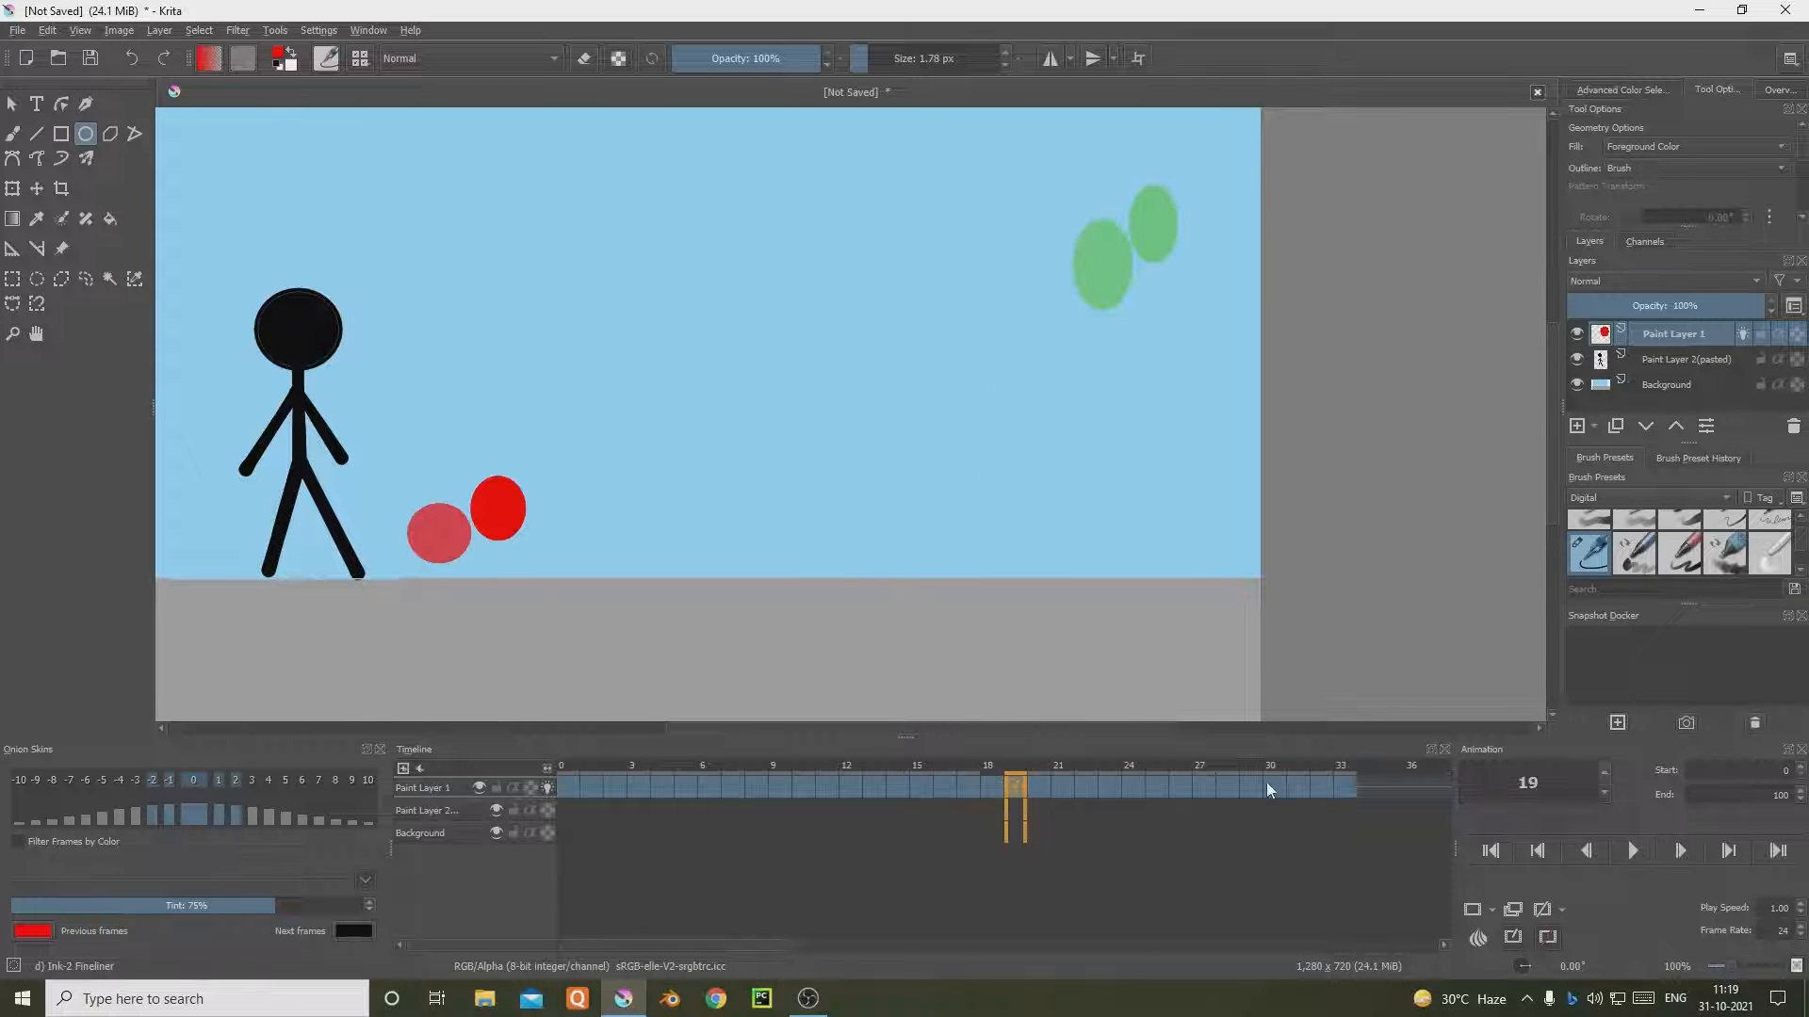
left_click(1059, 785)
left_click(1043, 786)
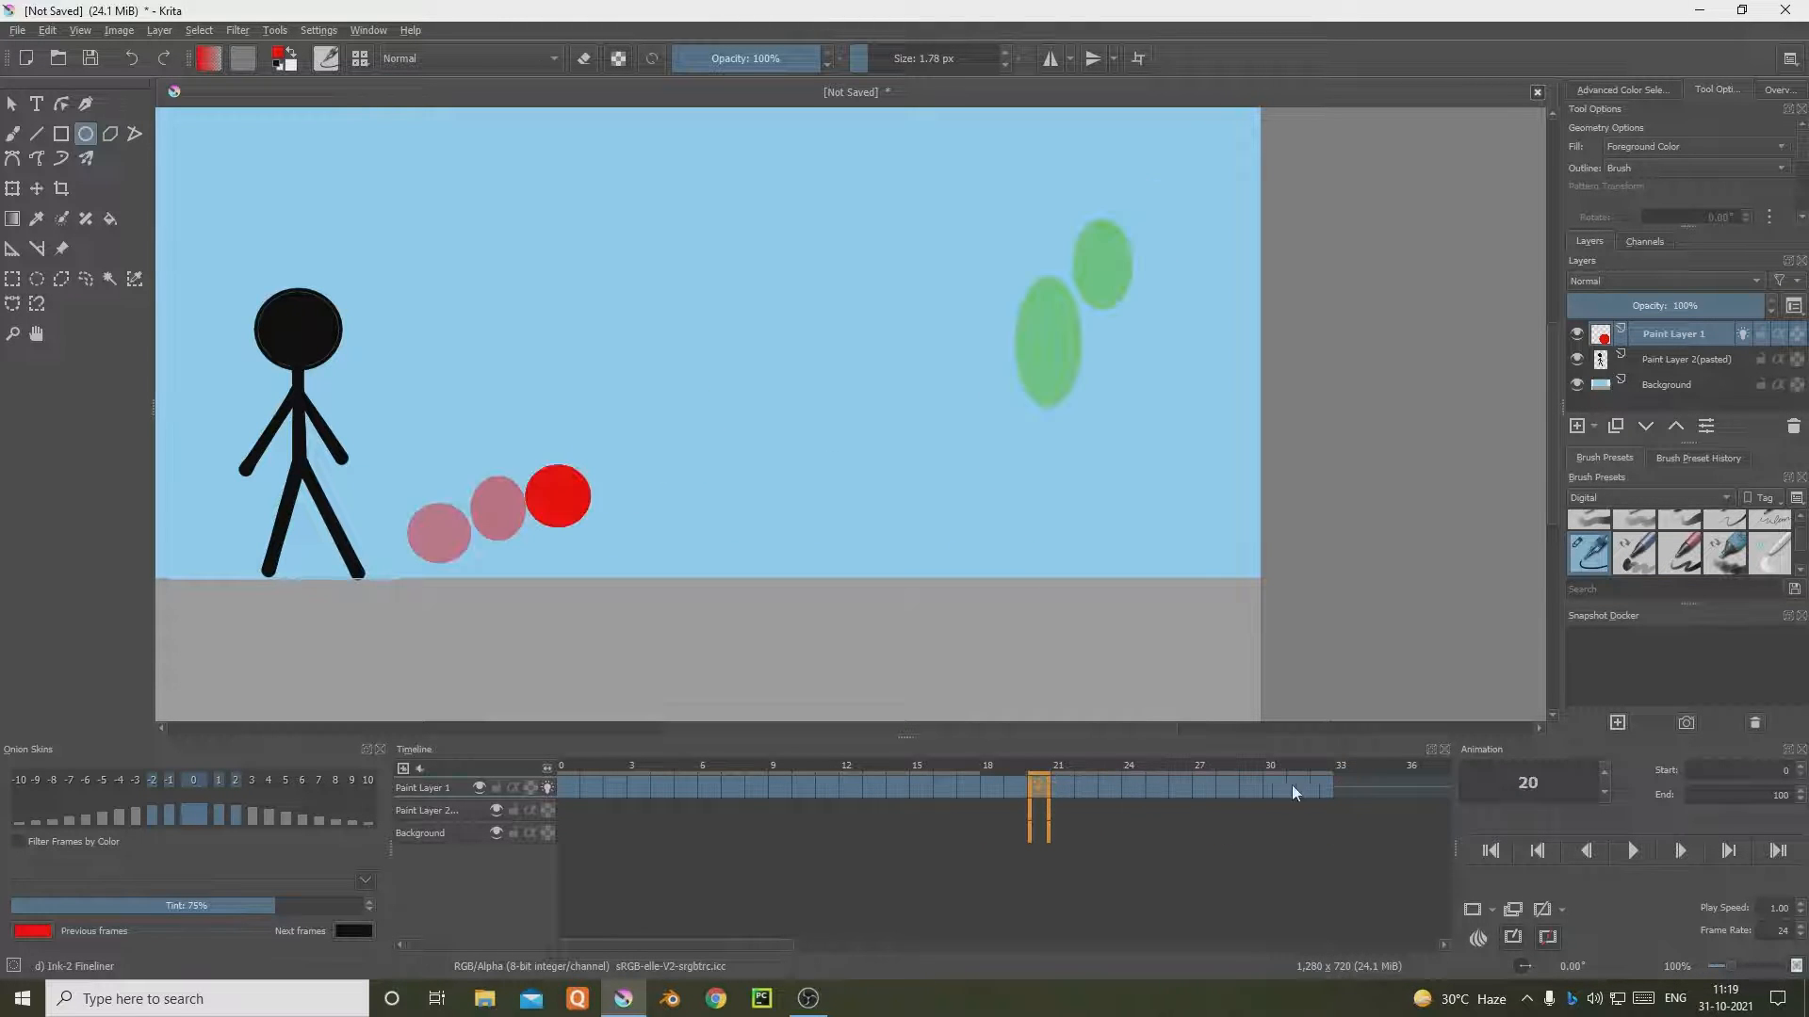
left_click_drag(1322, 788, 1061, 793)
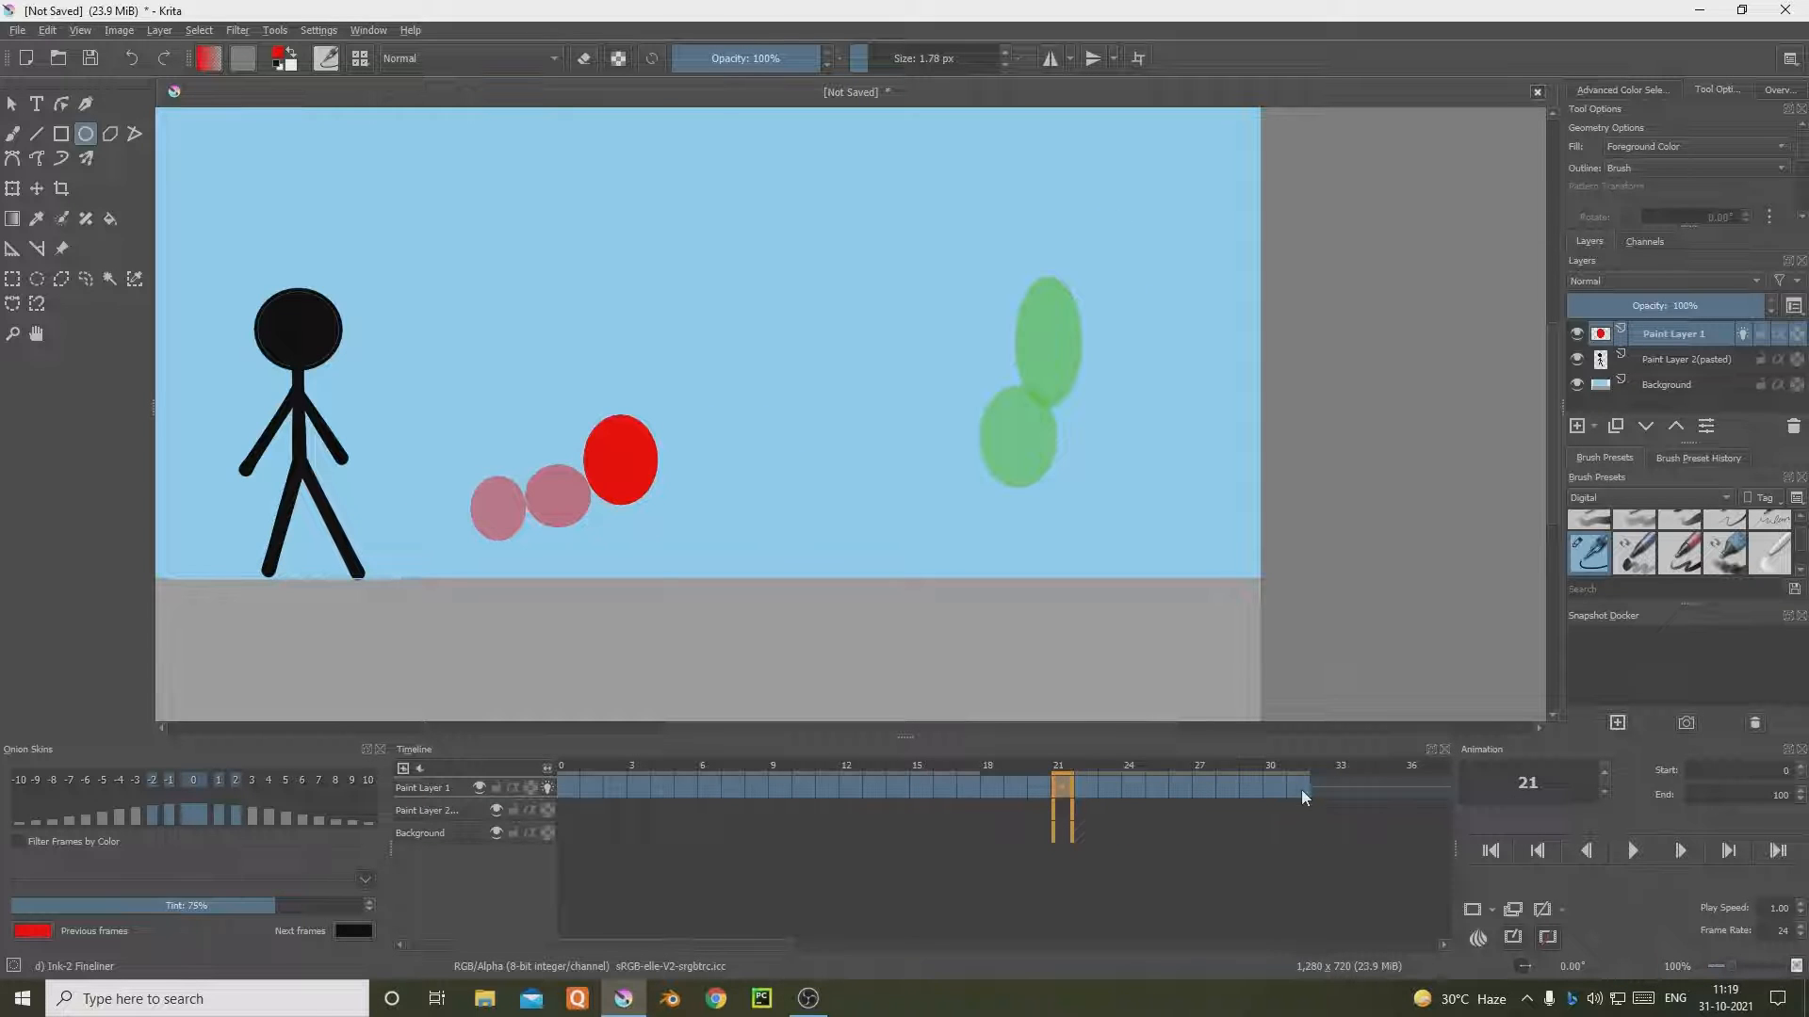
left_click_drag(1302, 787, 1105, 794)
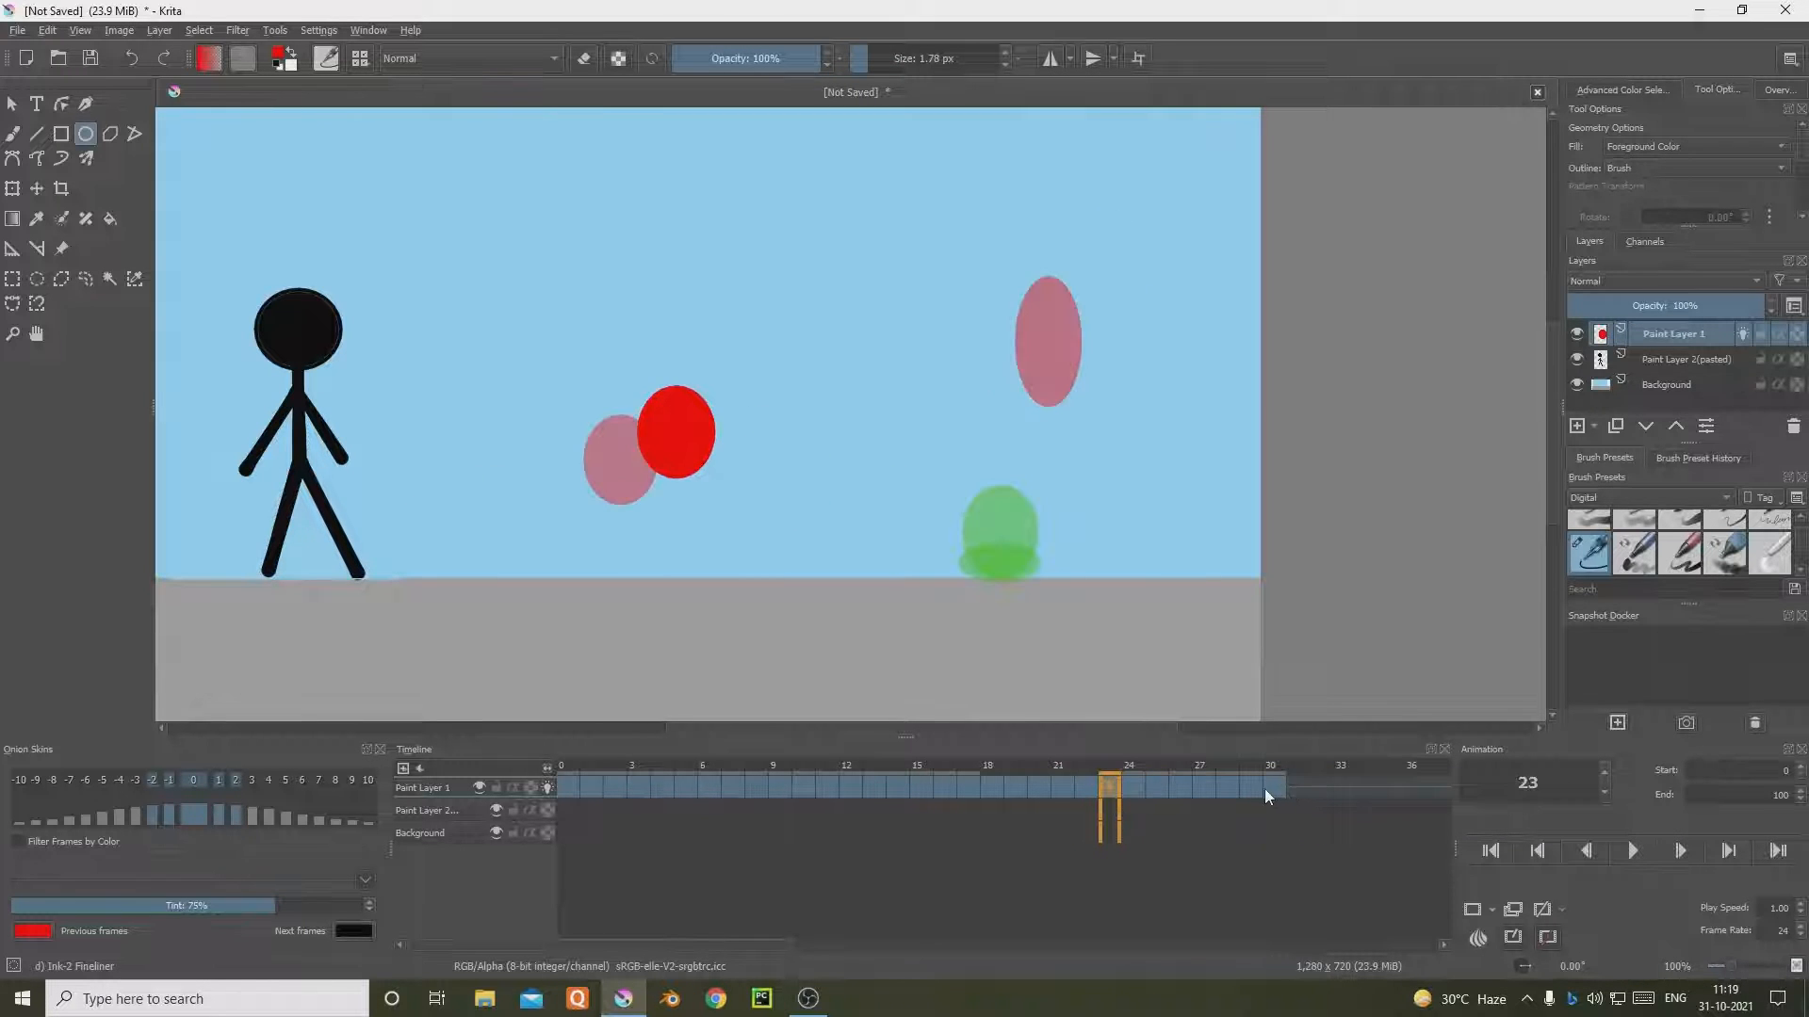
left_click_drag(1264, 788, 1201, 789)
Step: Play the animation from its start to check the rearranged ball frames, and stop it
left_click(576, 788)
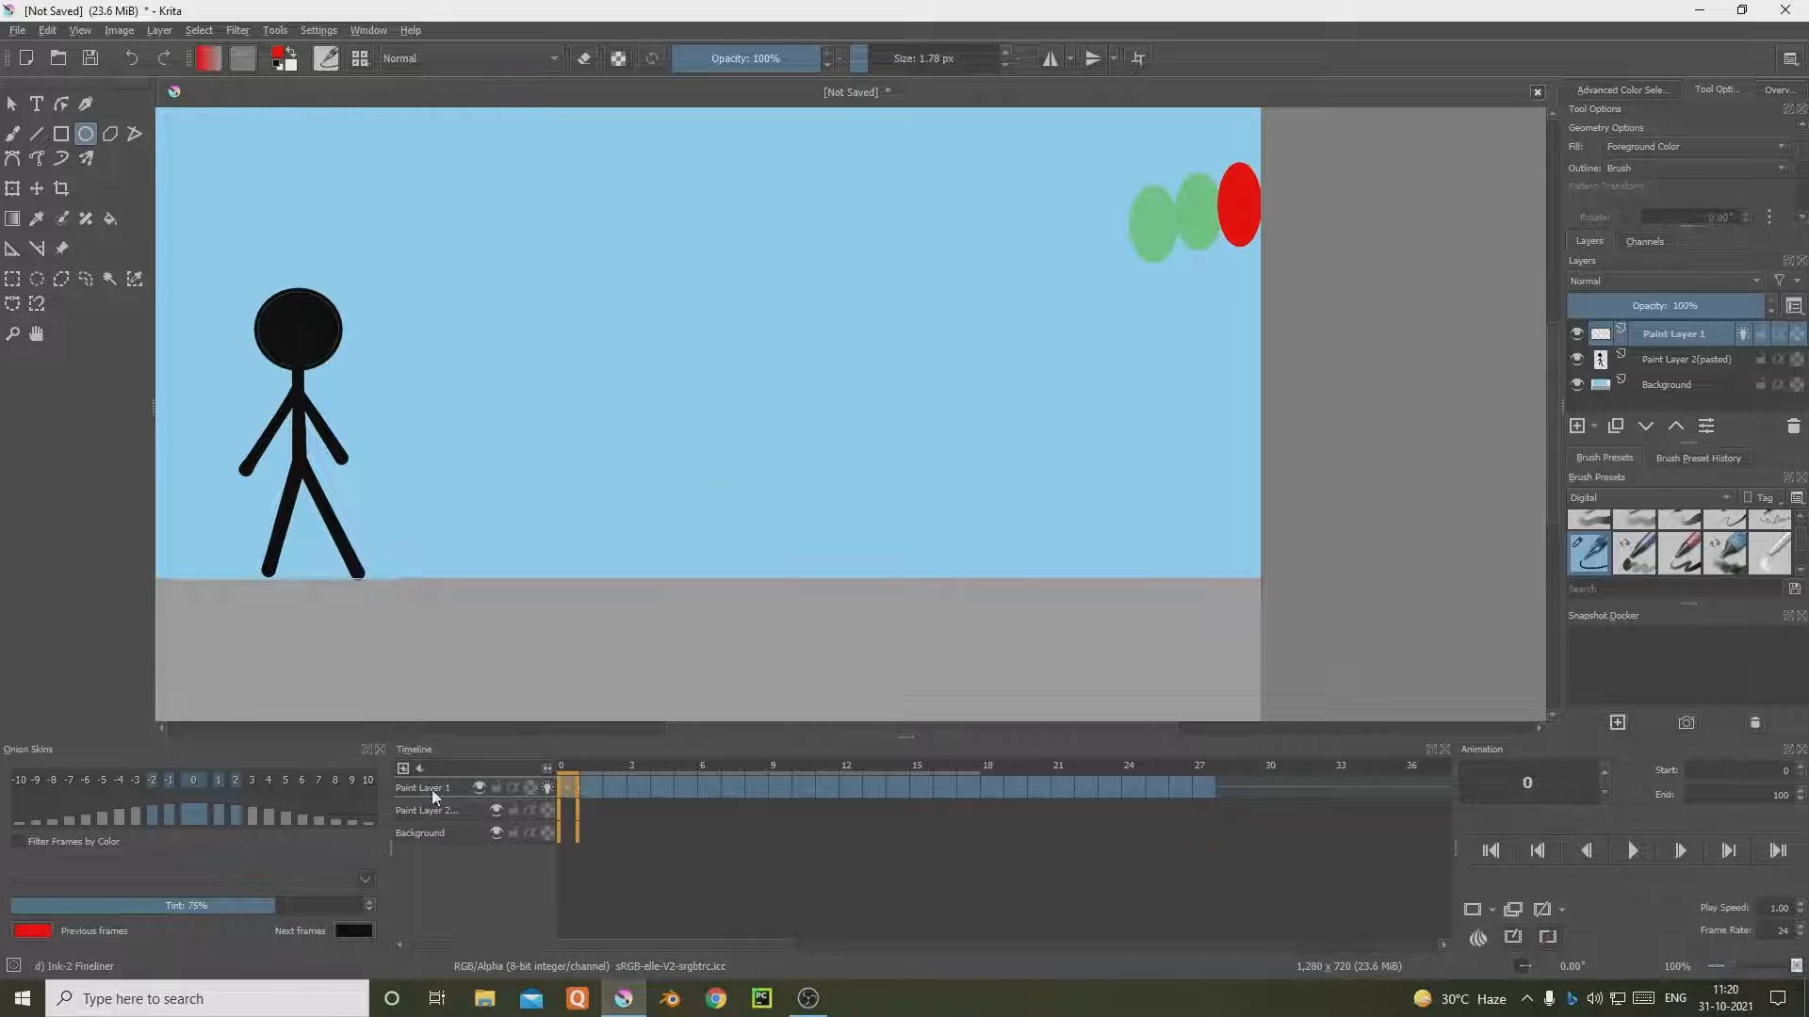
left_click(1686, 853)
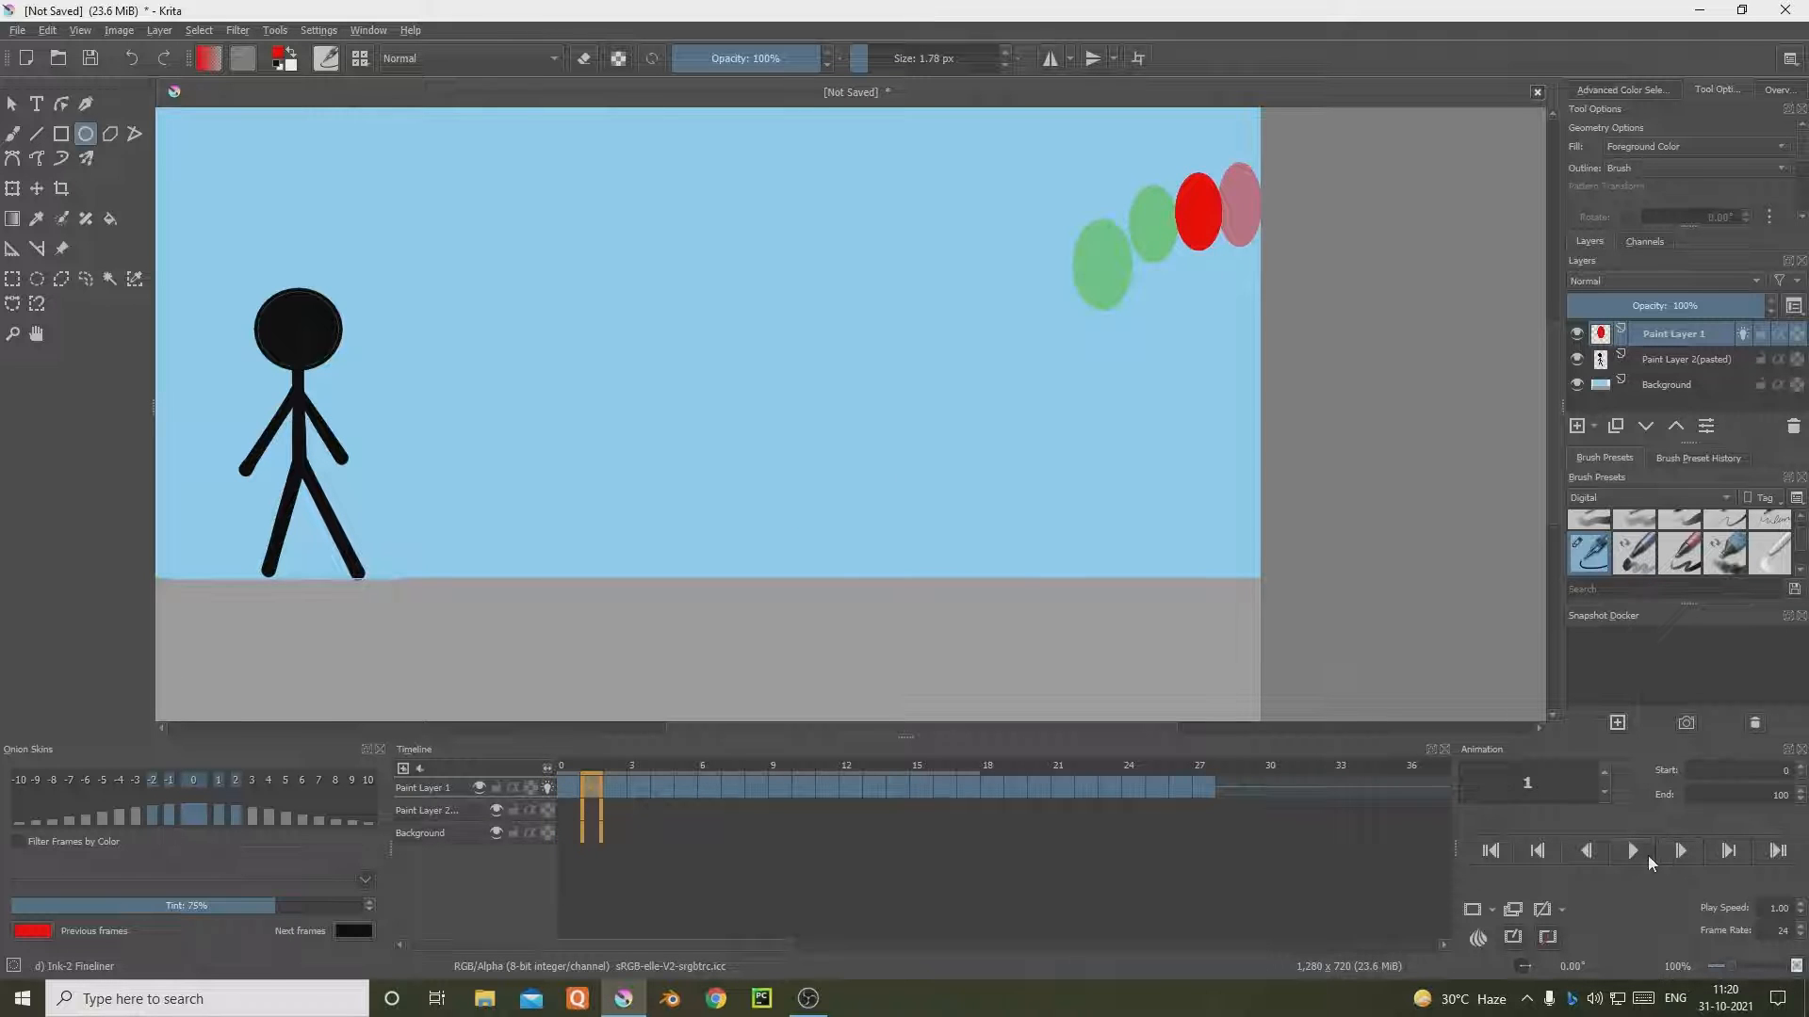
left_click(1643, 856)
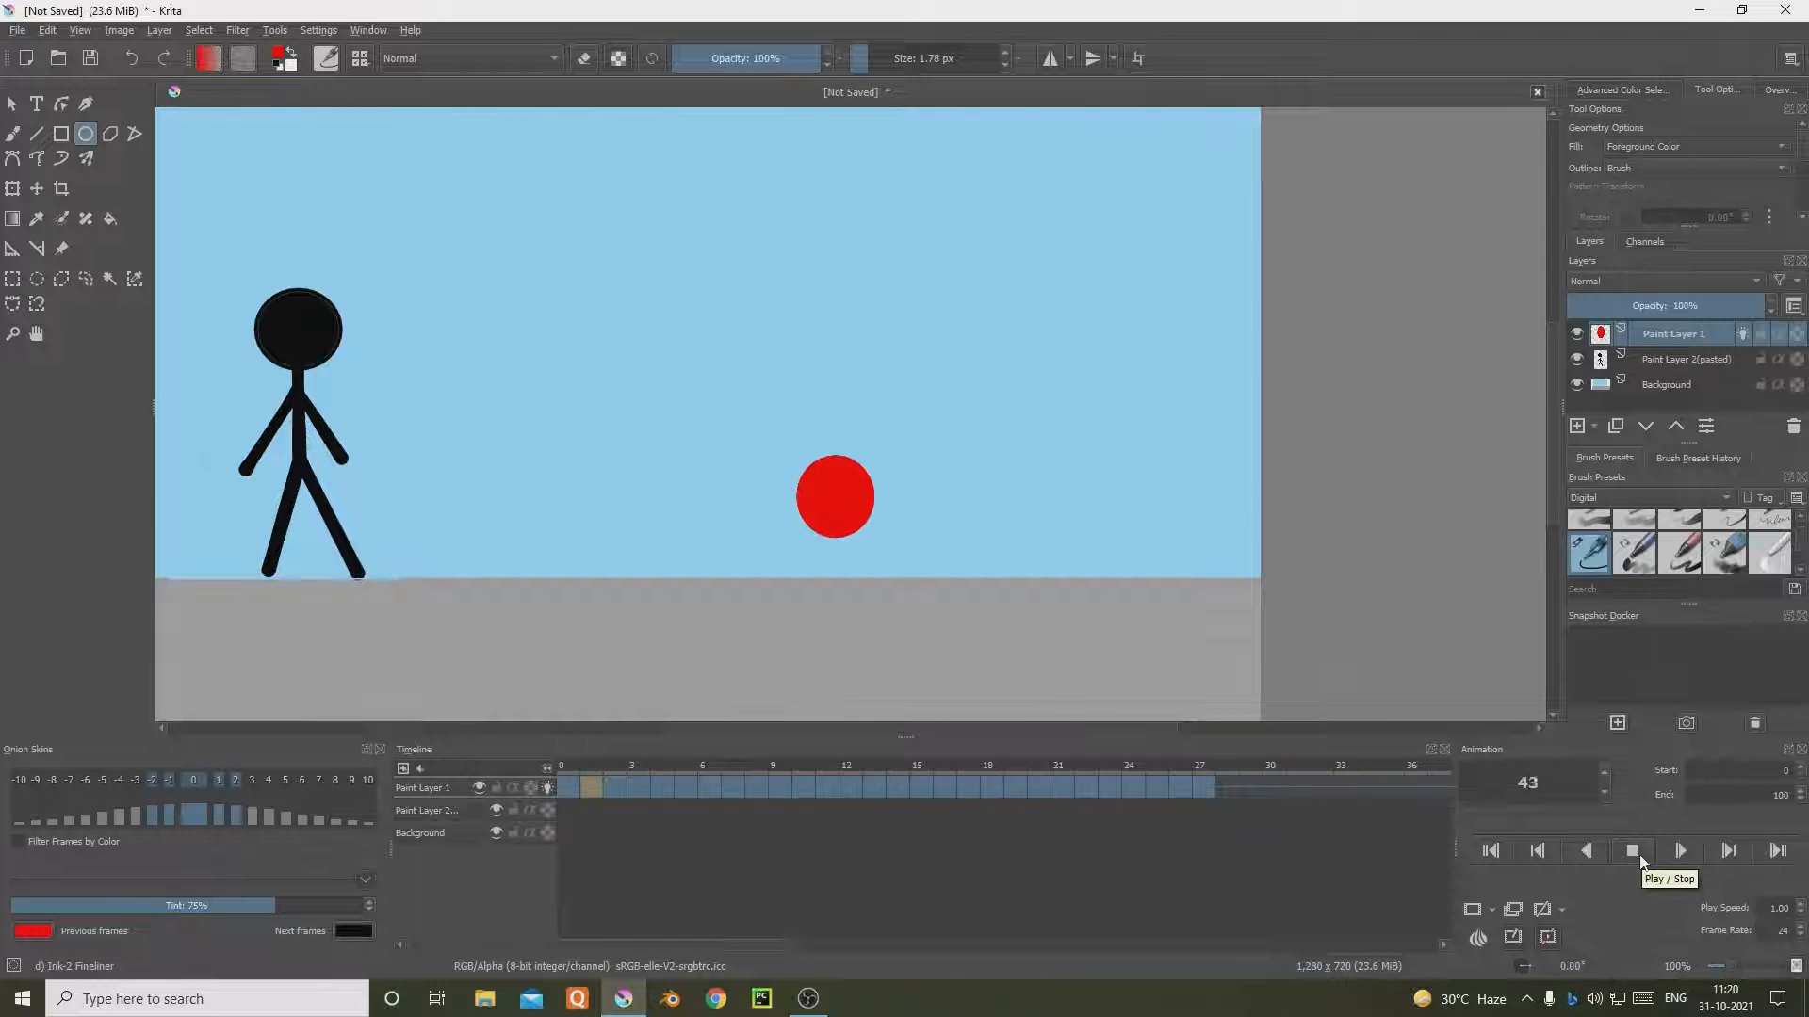
left_click(1634, 853)
Step: Undo the frame moves, the pasted copy and the ball drawing on frame 17
key("ctrl+z")
key("ctrl+z")
key("ctrl+z")
key("ctrl+z")
key("ctrl+z")
key("ctrl+z")
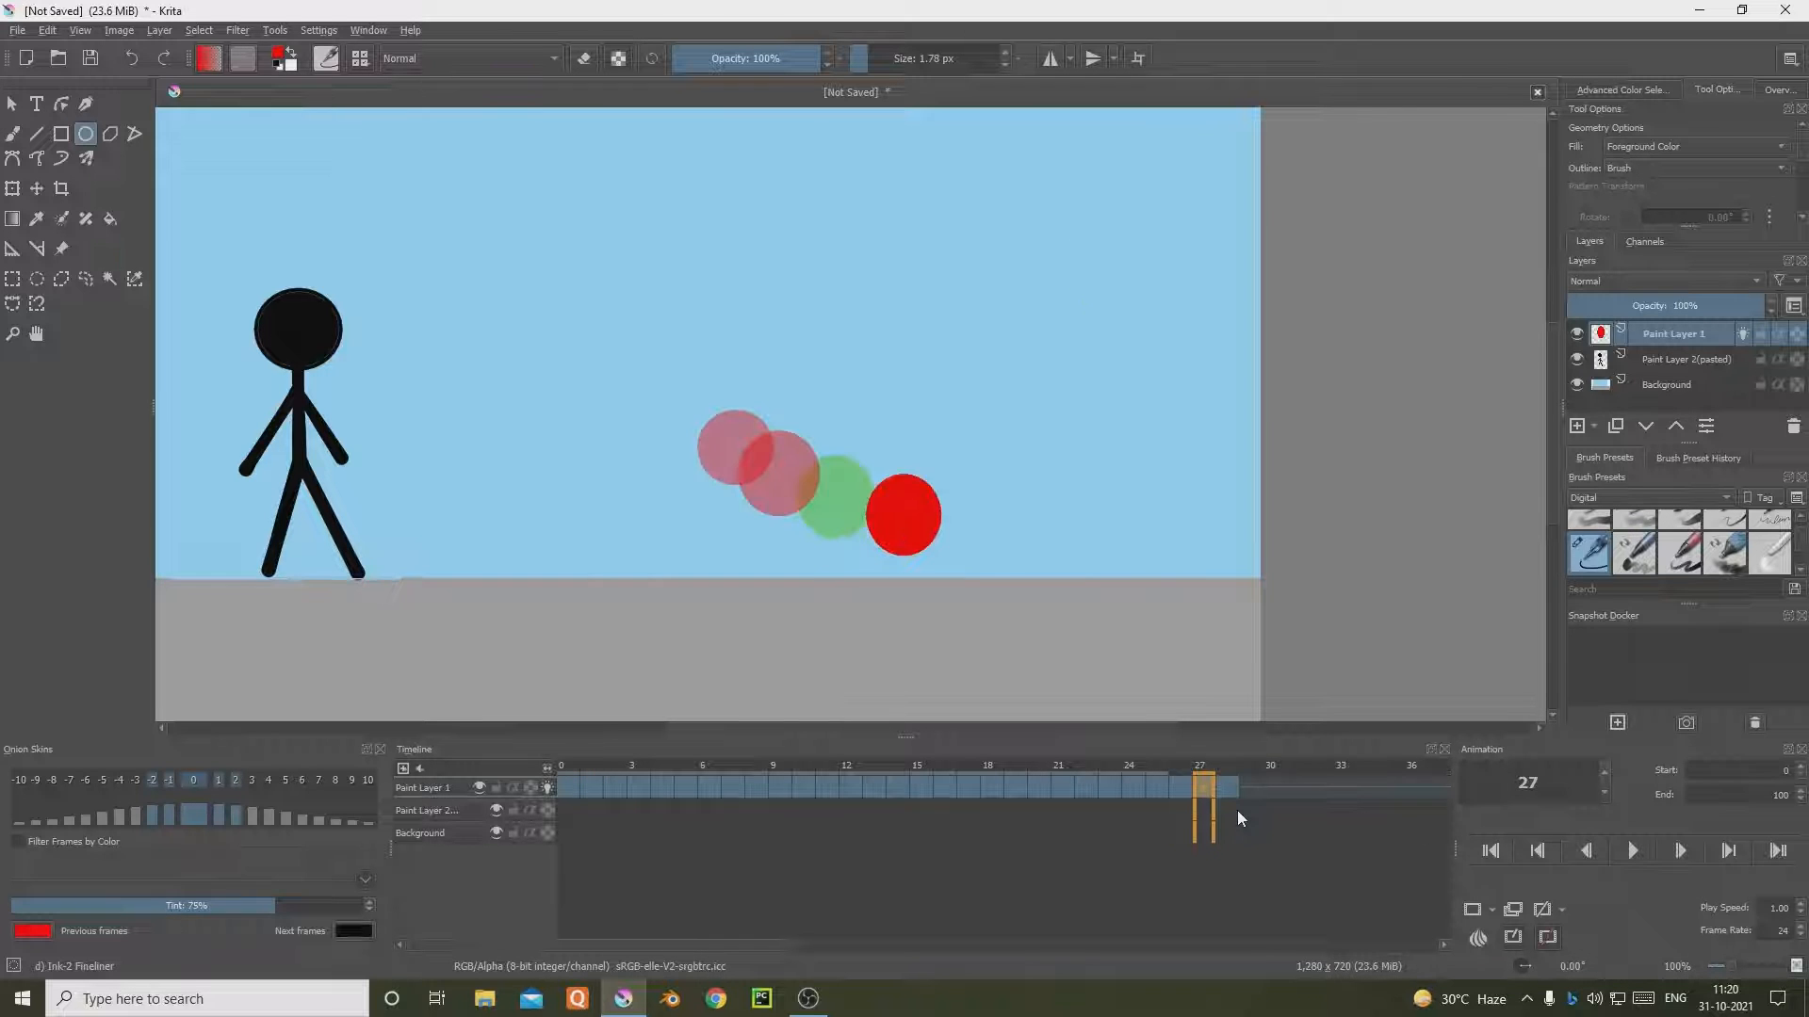
key("ctrl+z")
key("ctrl+z")
key("ctrl+z")
key("ctrl+z")
key("ctrl+z")
key("ctrl+z")
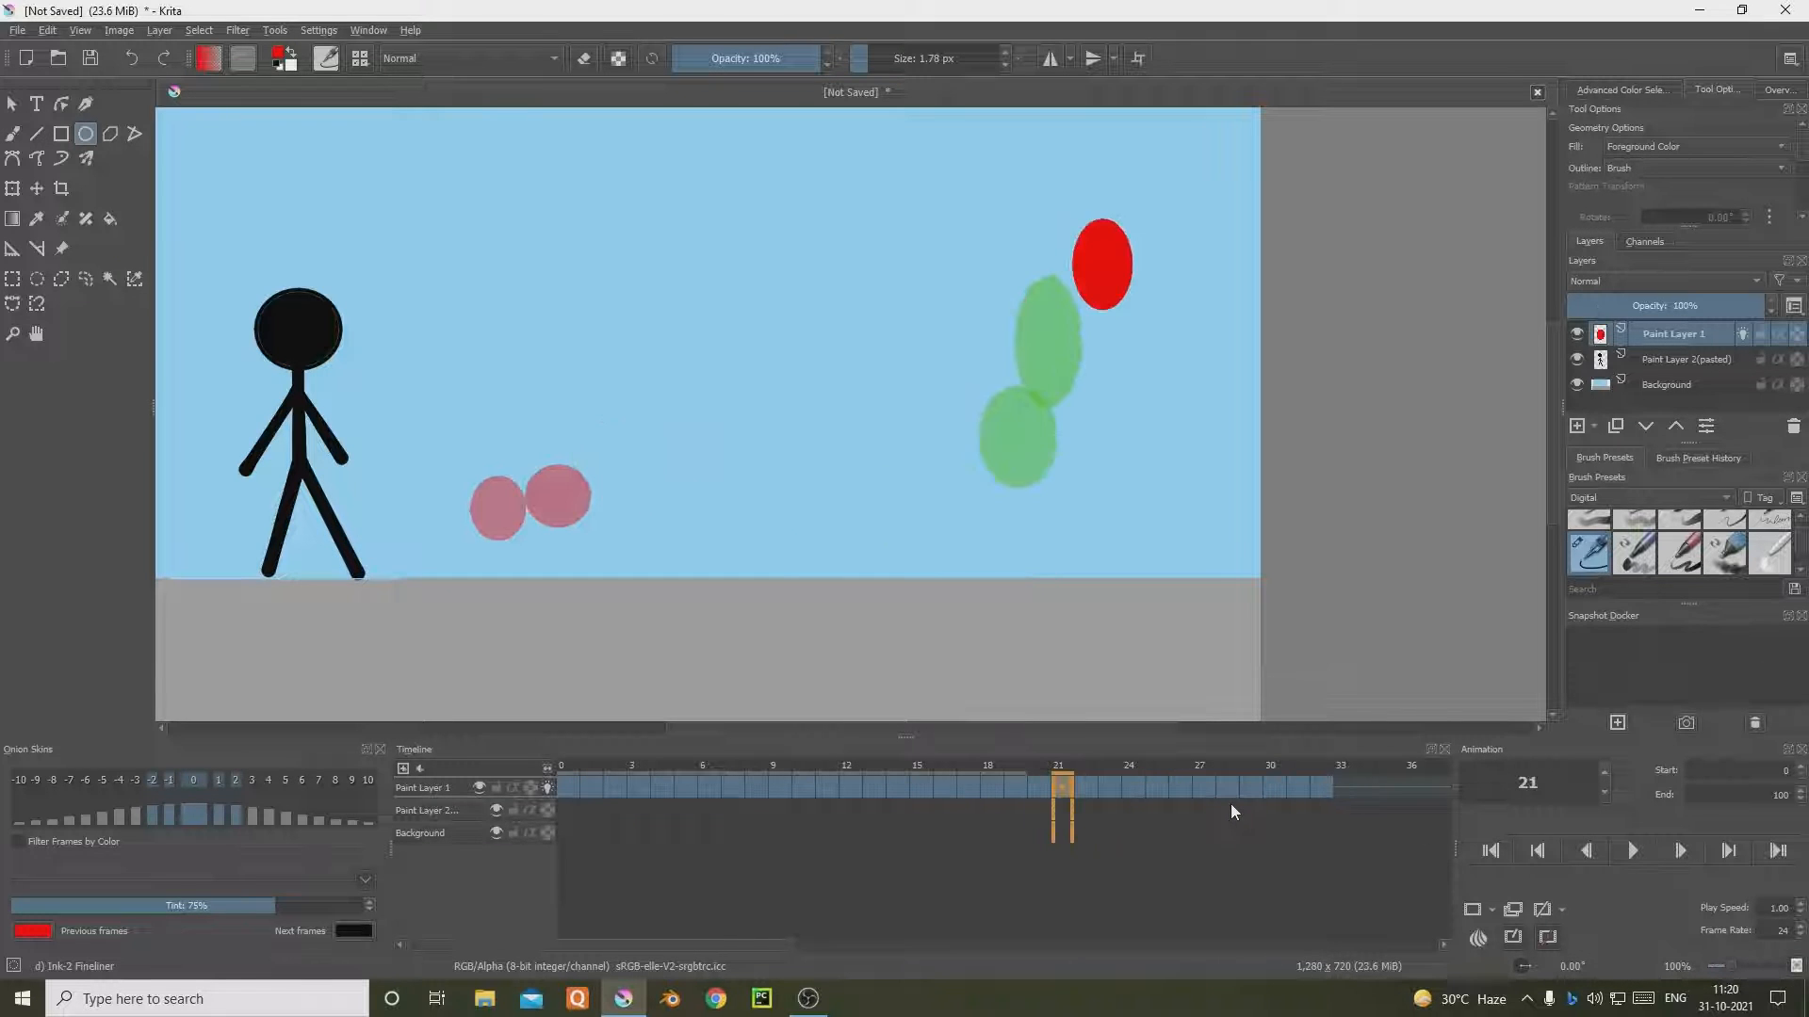
key("ctrl+z")
key("ctrl+z")
key("ctrl+z")
key("ctrl+z")
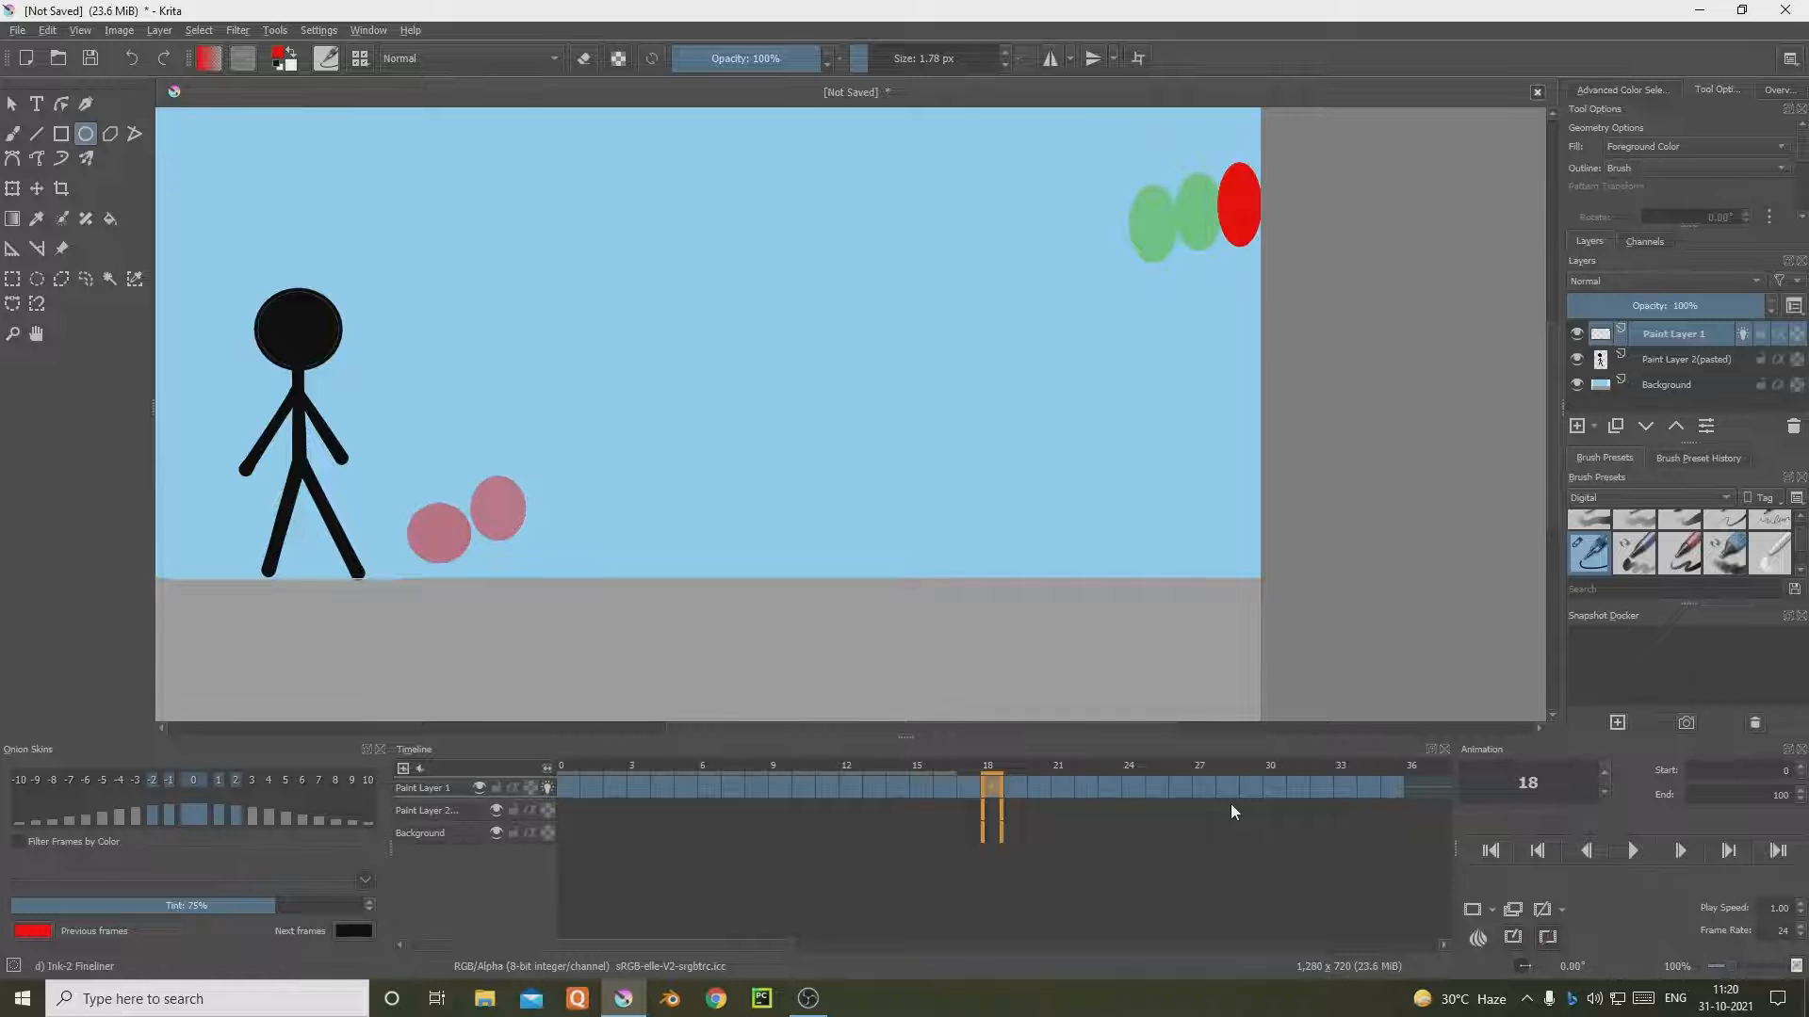
key("ctrl+z")
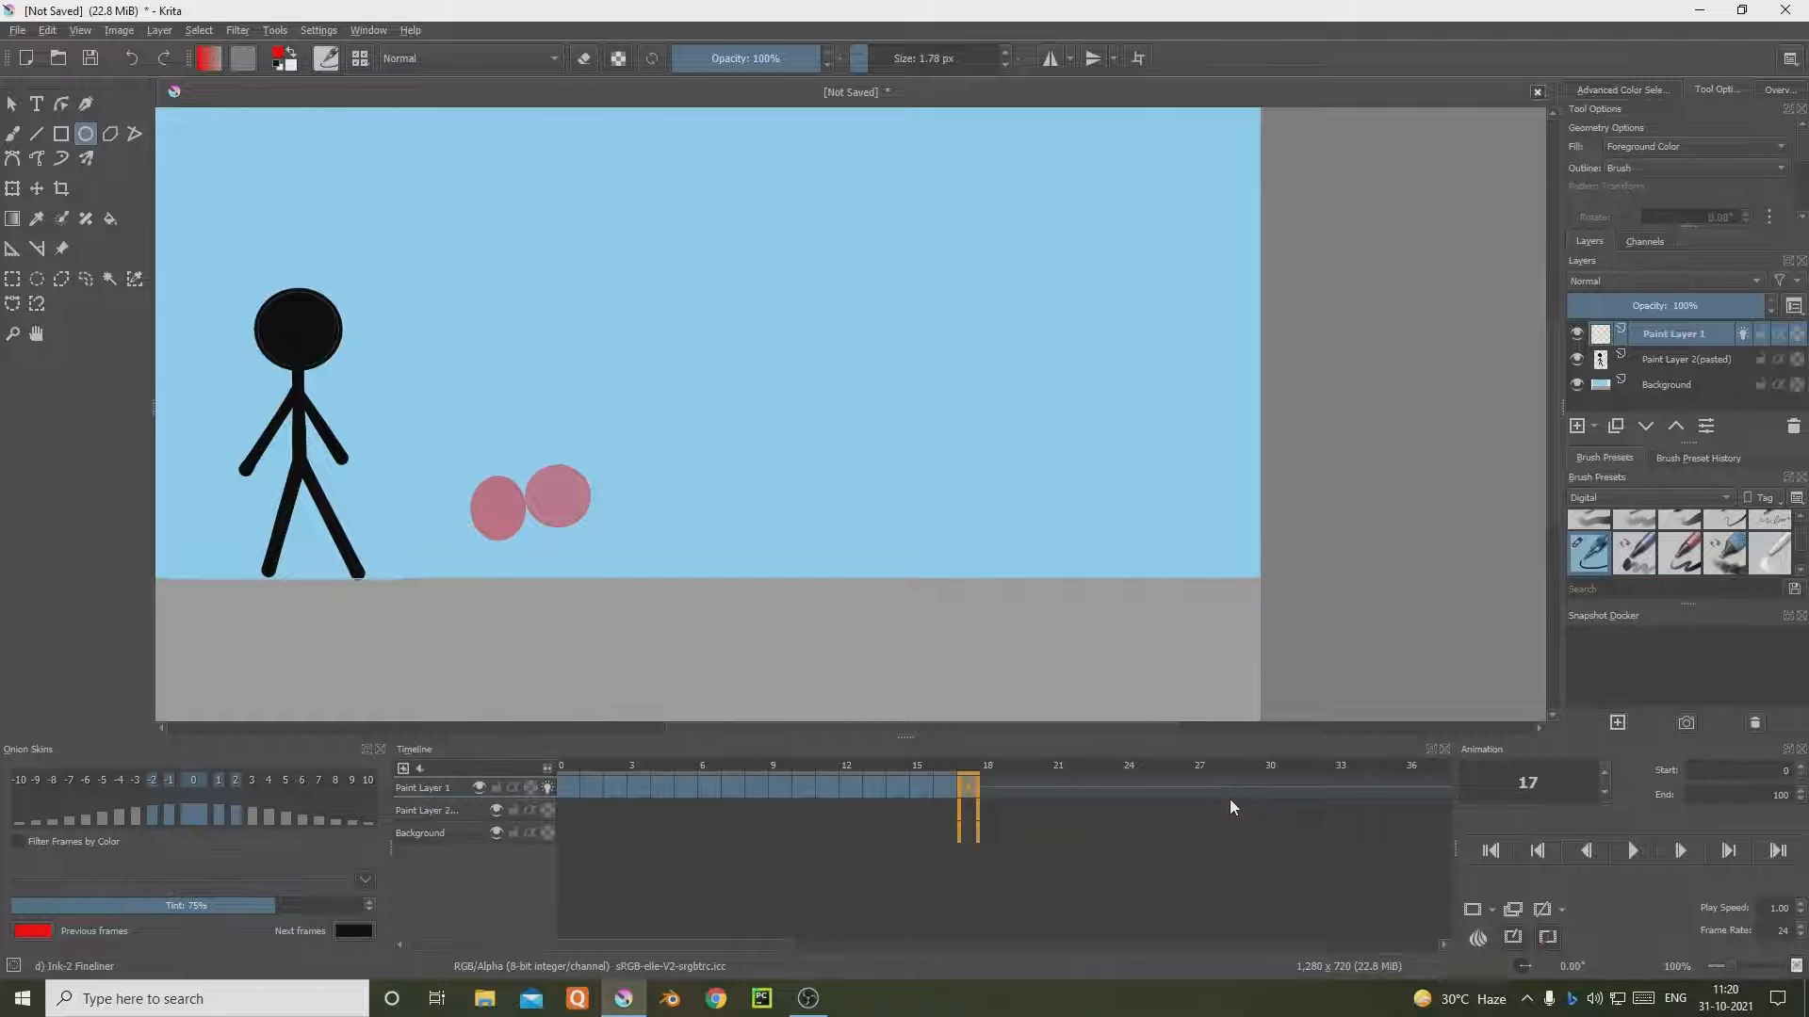
Step: Play the remaining animation from frame 0 and stop it
left_click(565, 789)
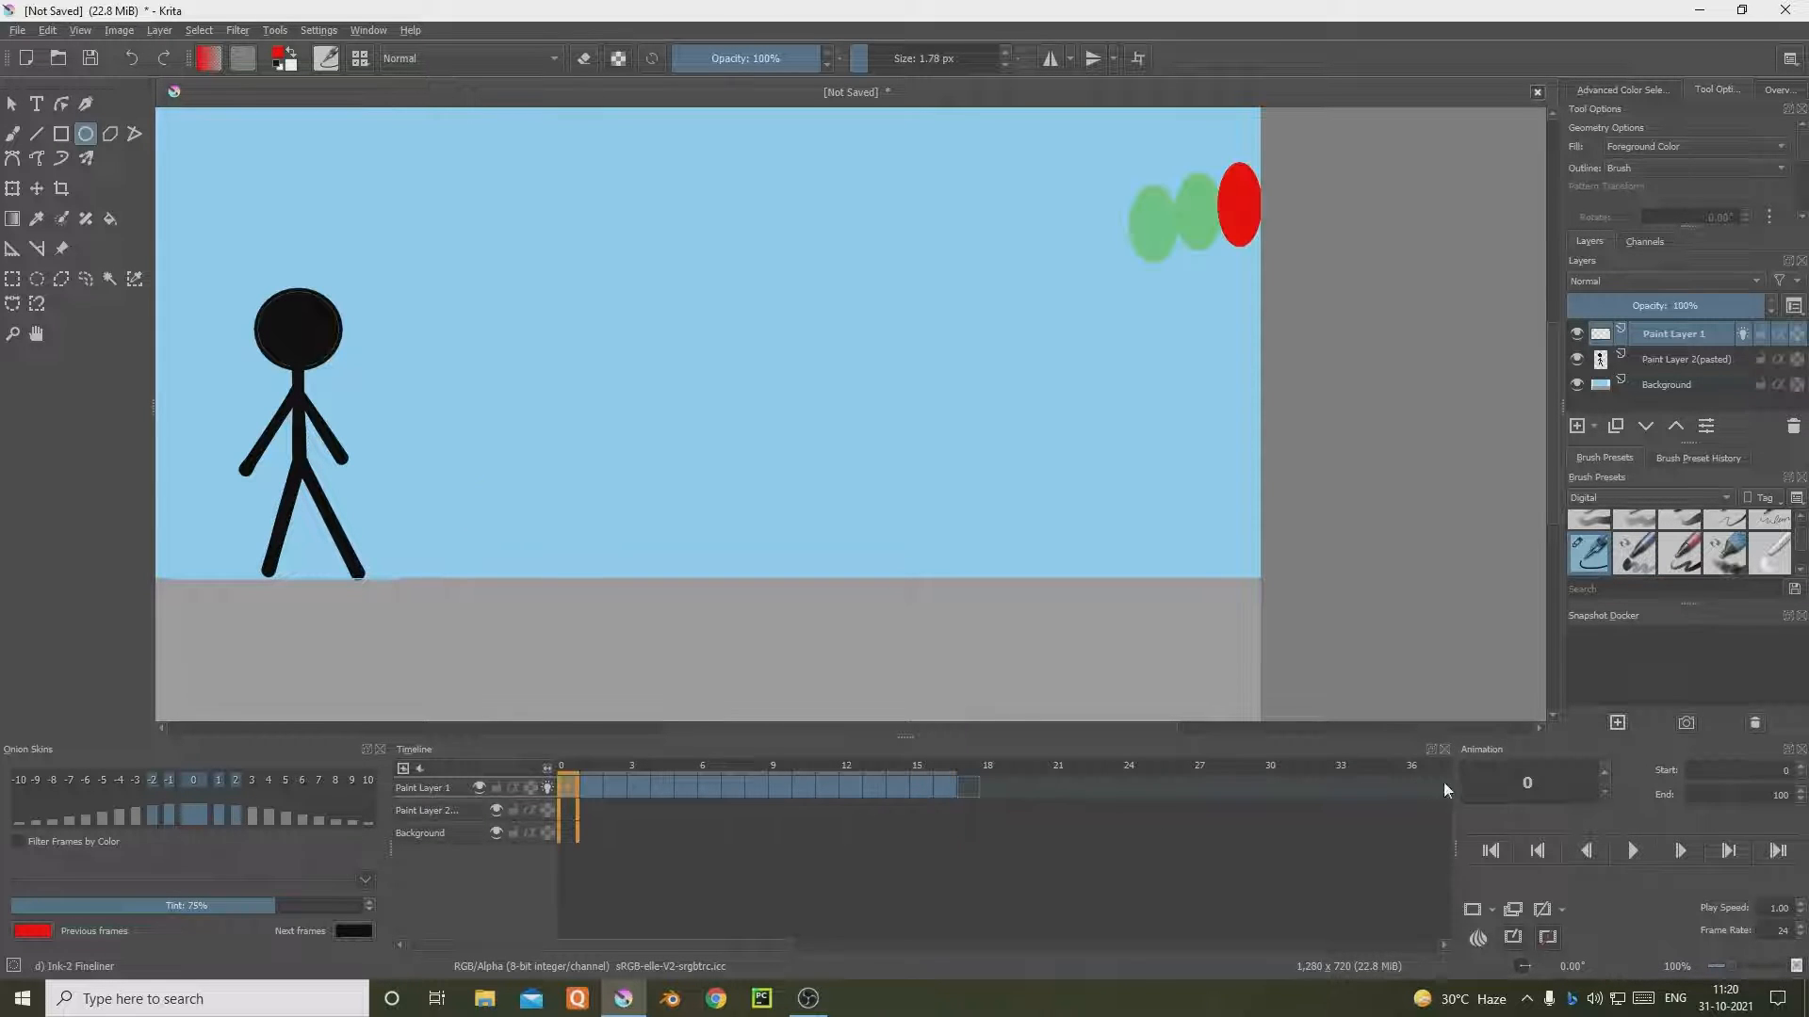
left_click(1635, 842)
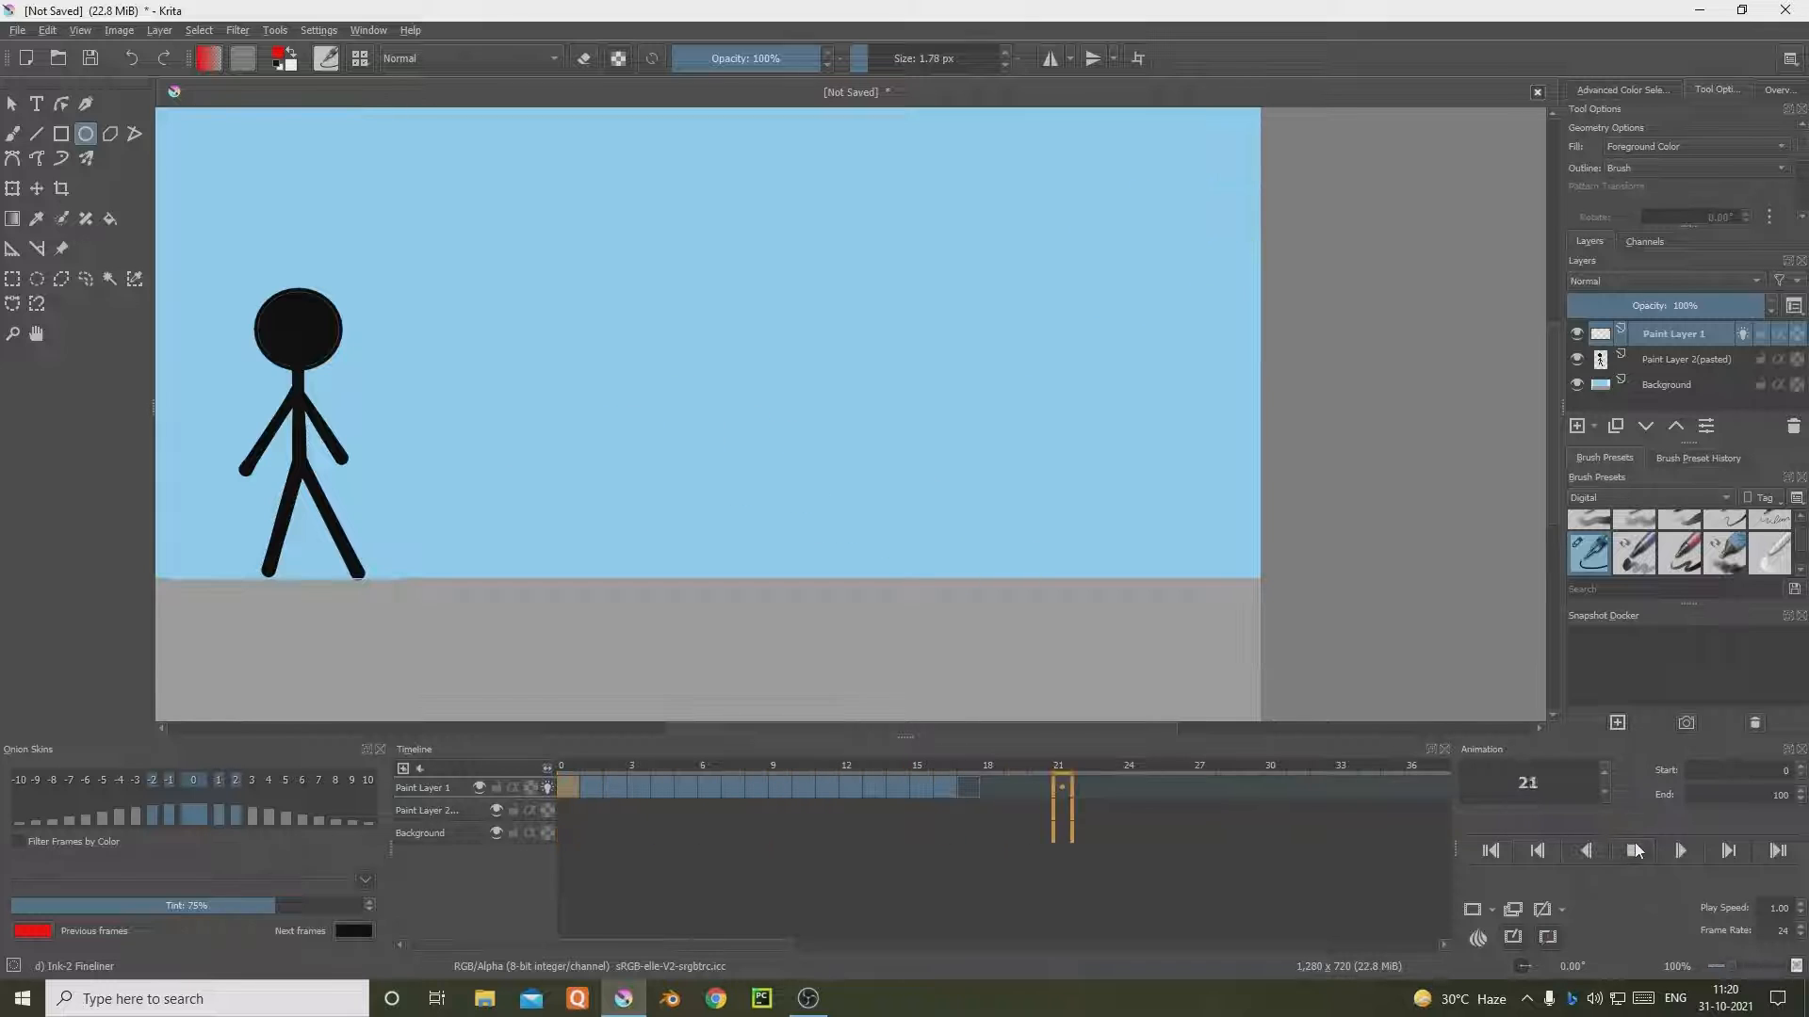
left_click(1635, 842)
Step: Redraw the red ball near the stick figure on frame 17, and draw it slightly farther away on a new blank frame 18
left_click(970, 790)
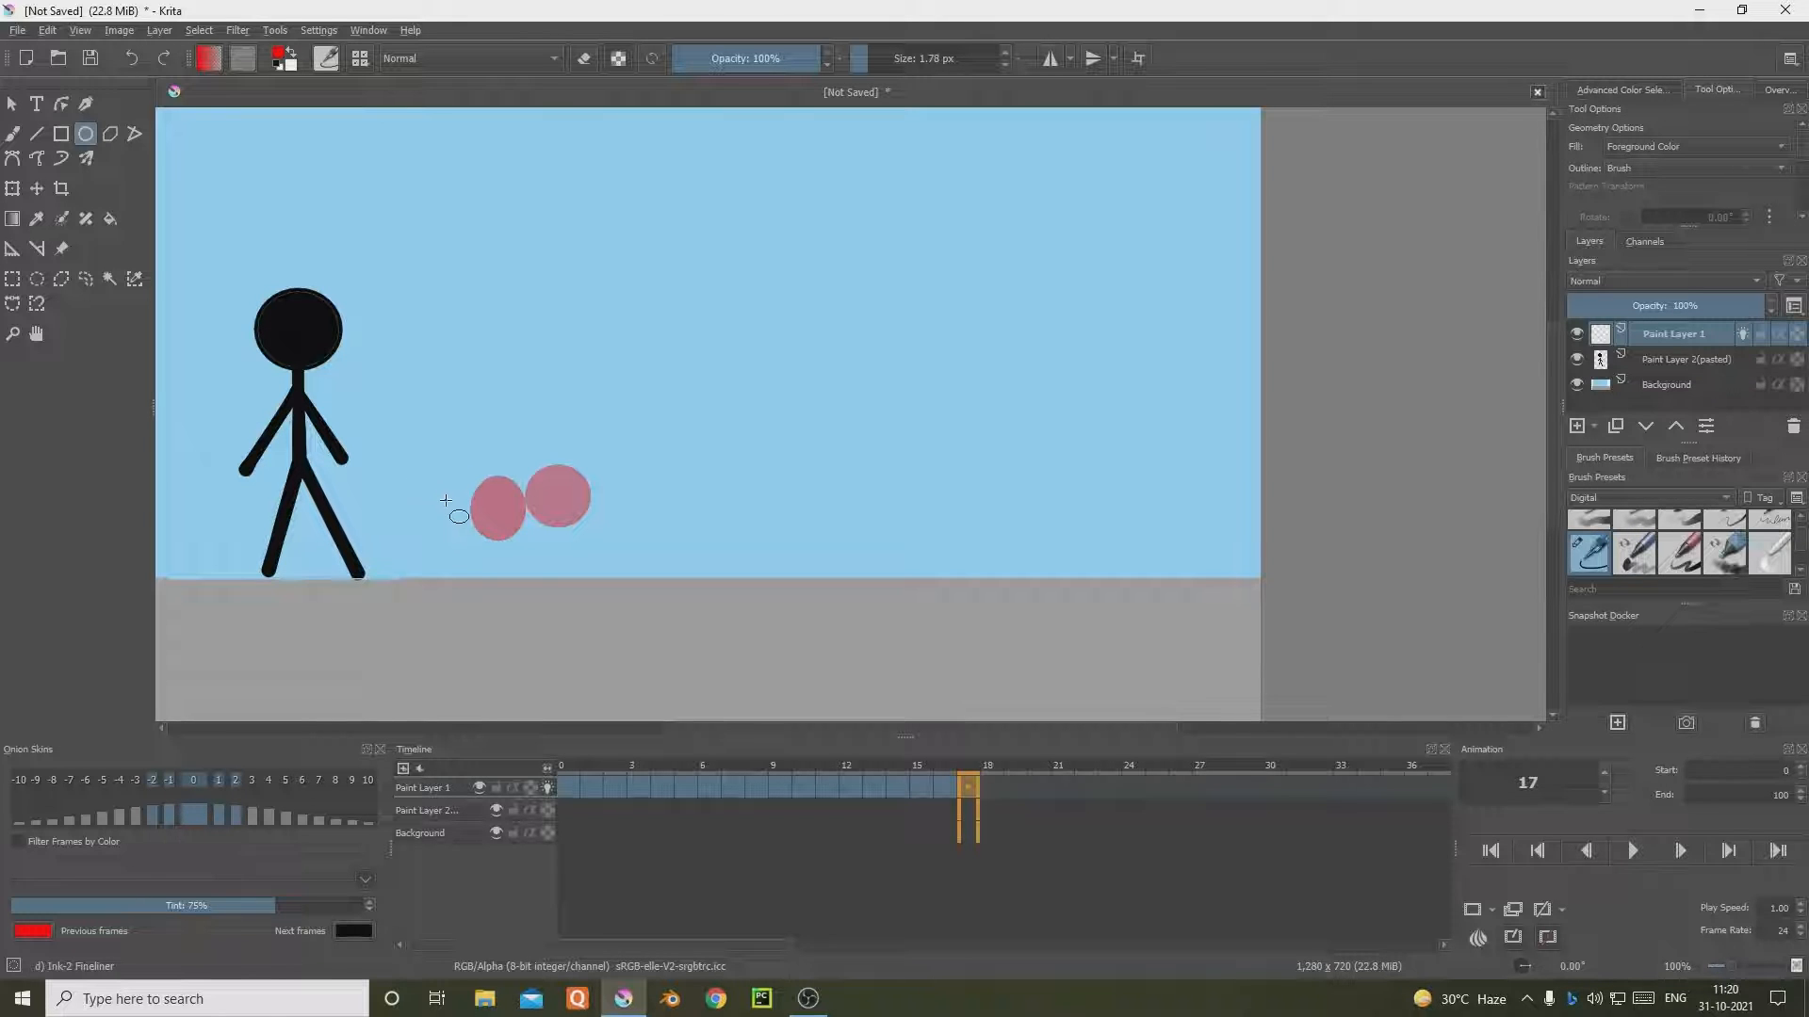
left_click_drag(432, 501, 489, 555)
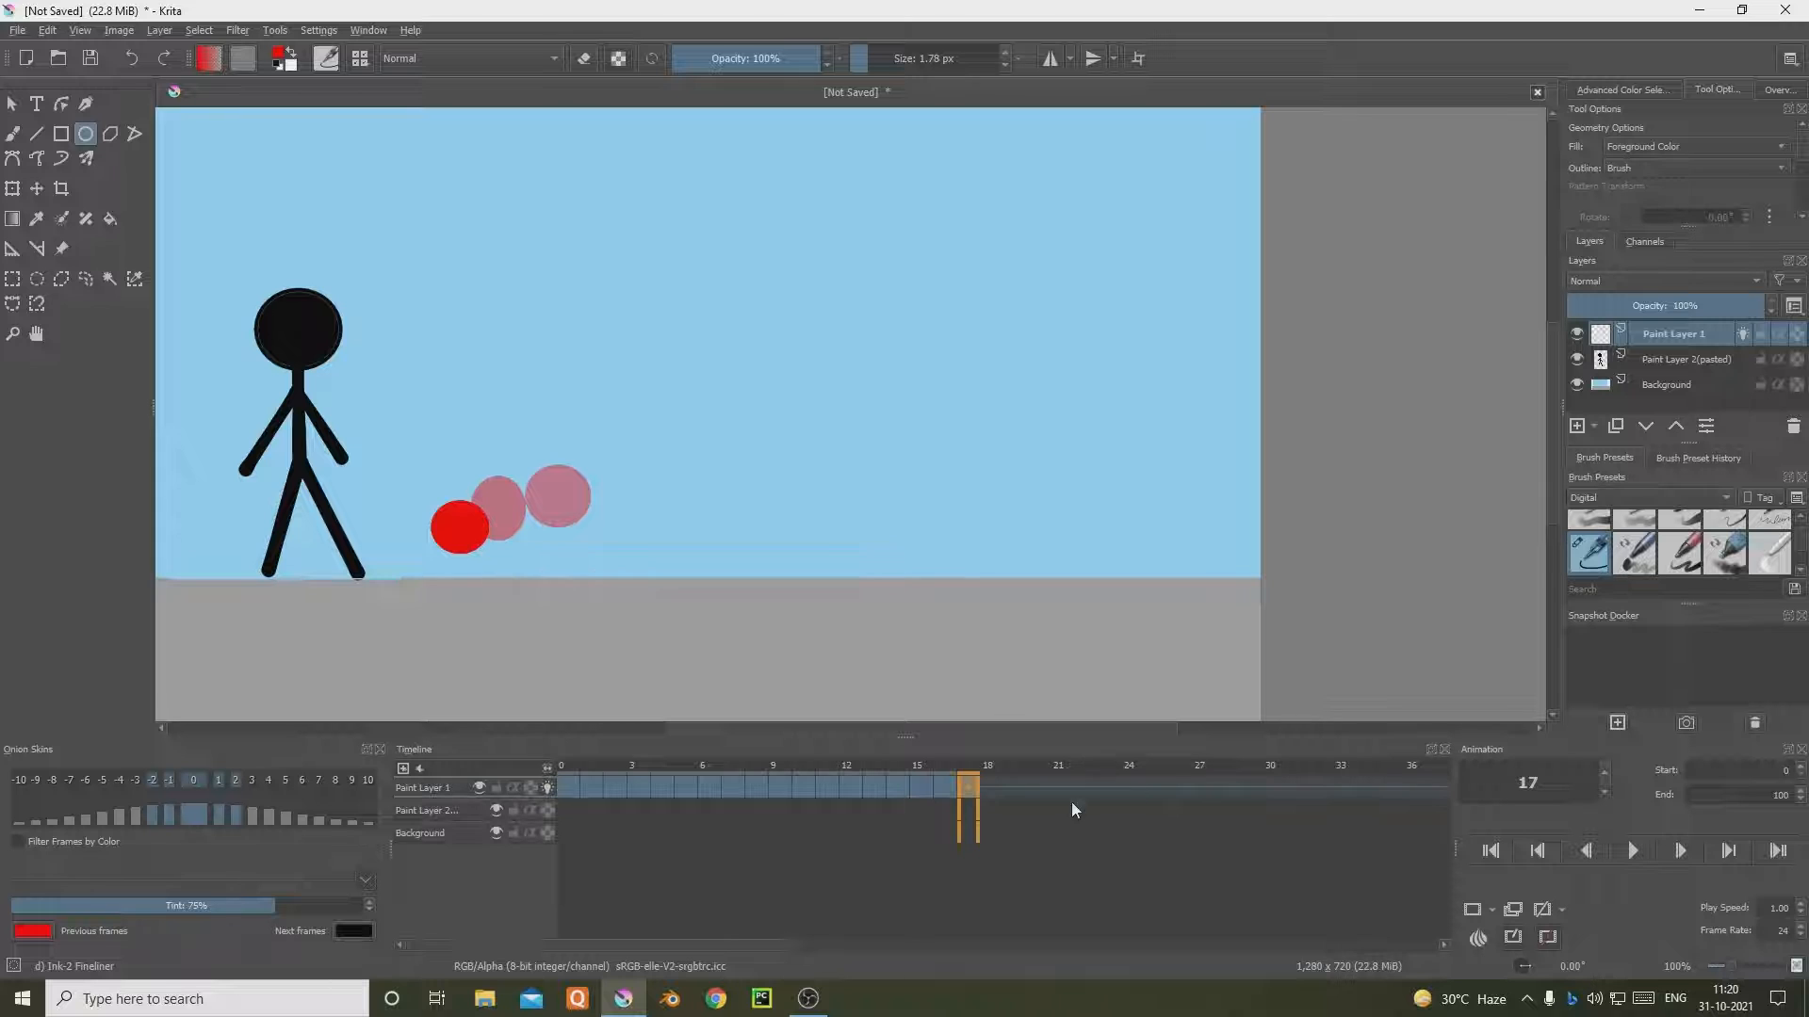
right_click(992, 788)
left_click(1072, 733)
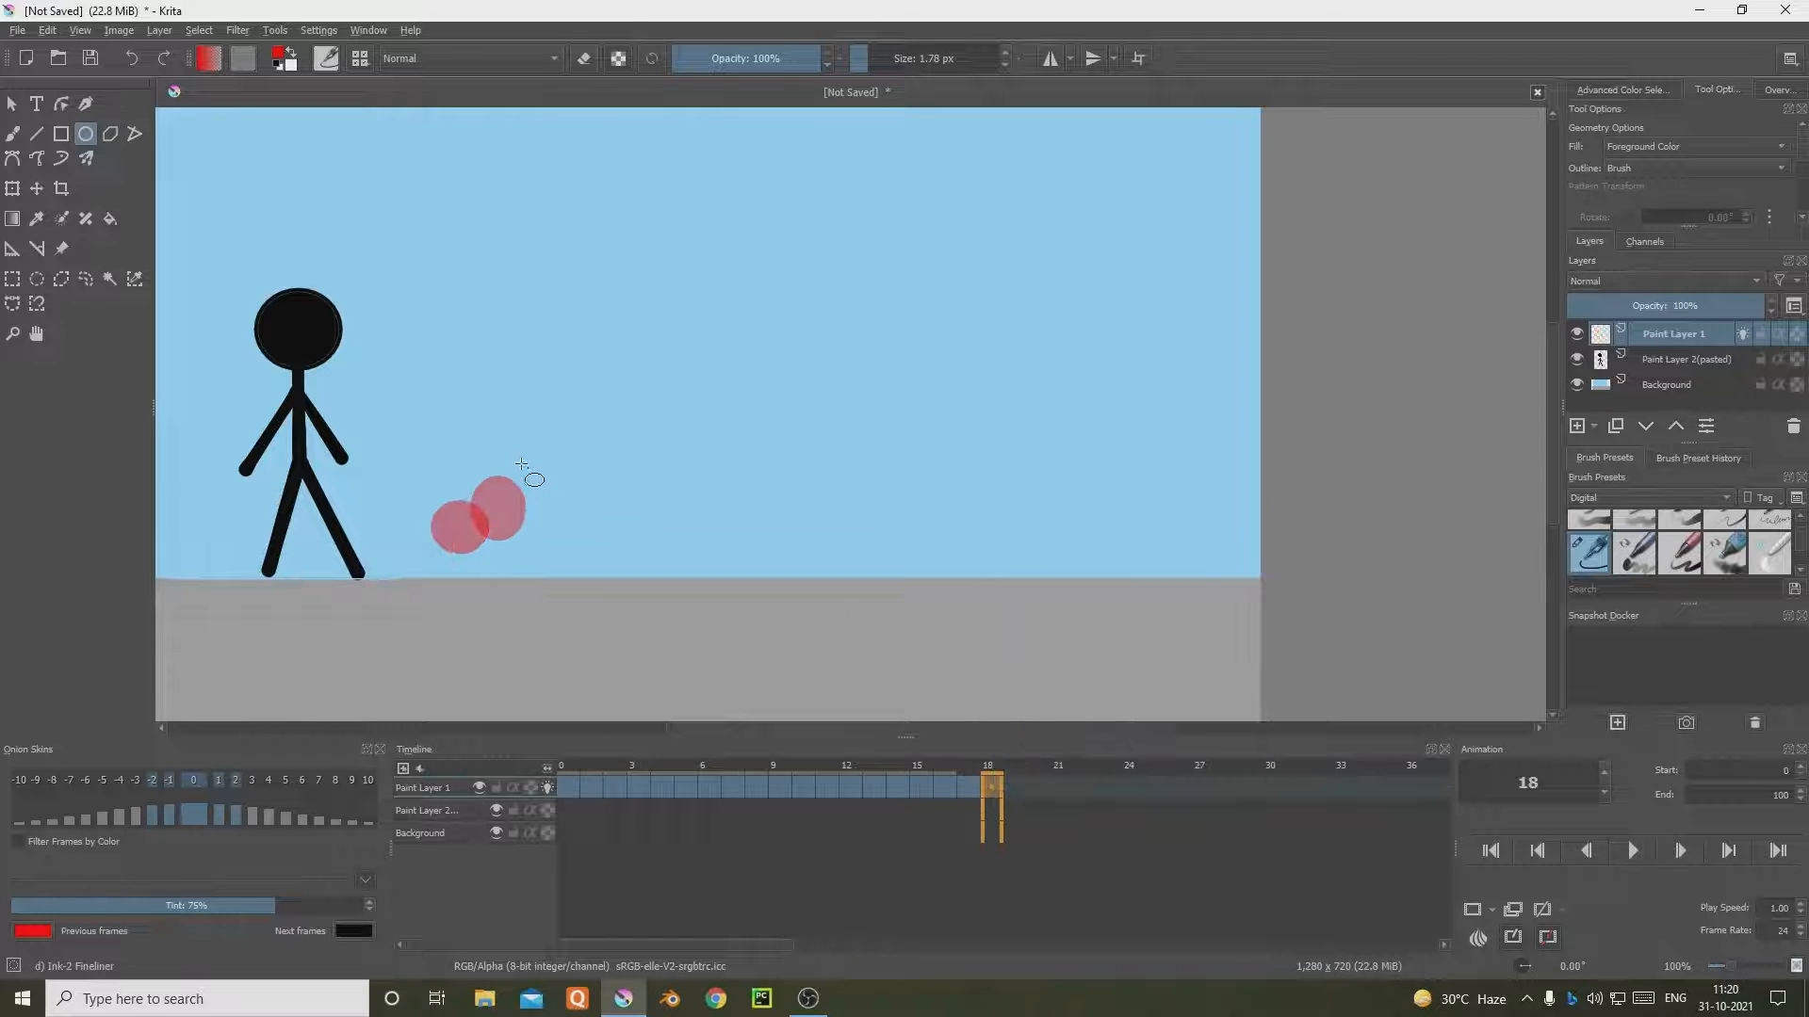
left_click_drag(485, 496, 527, 552)
Step: Add blank frames 19 and 20 to Paint Layer 1 and draw the red ball on each, rising farther away from the stick figure
right_click(1008, 790)
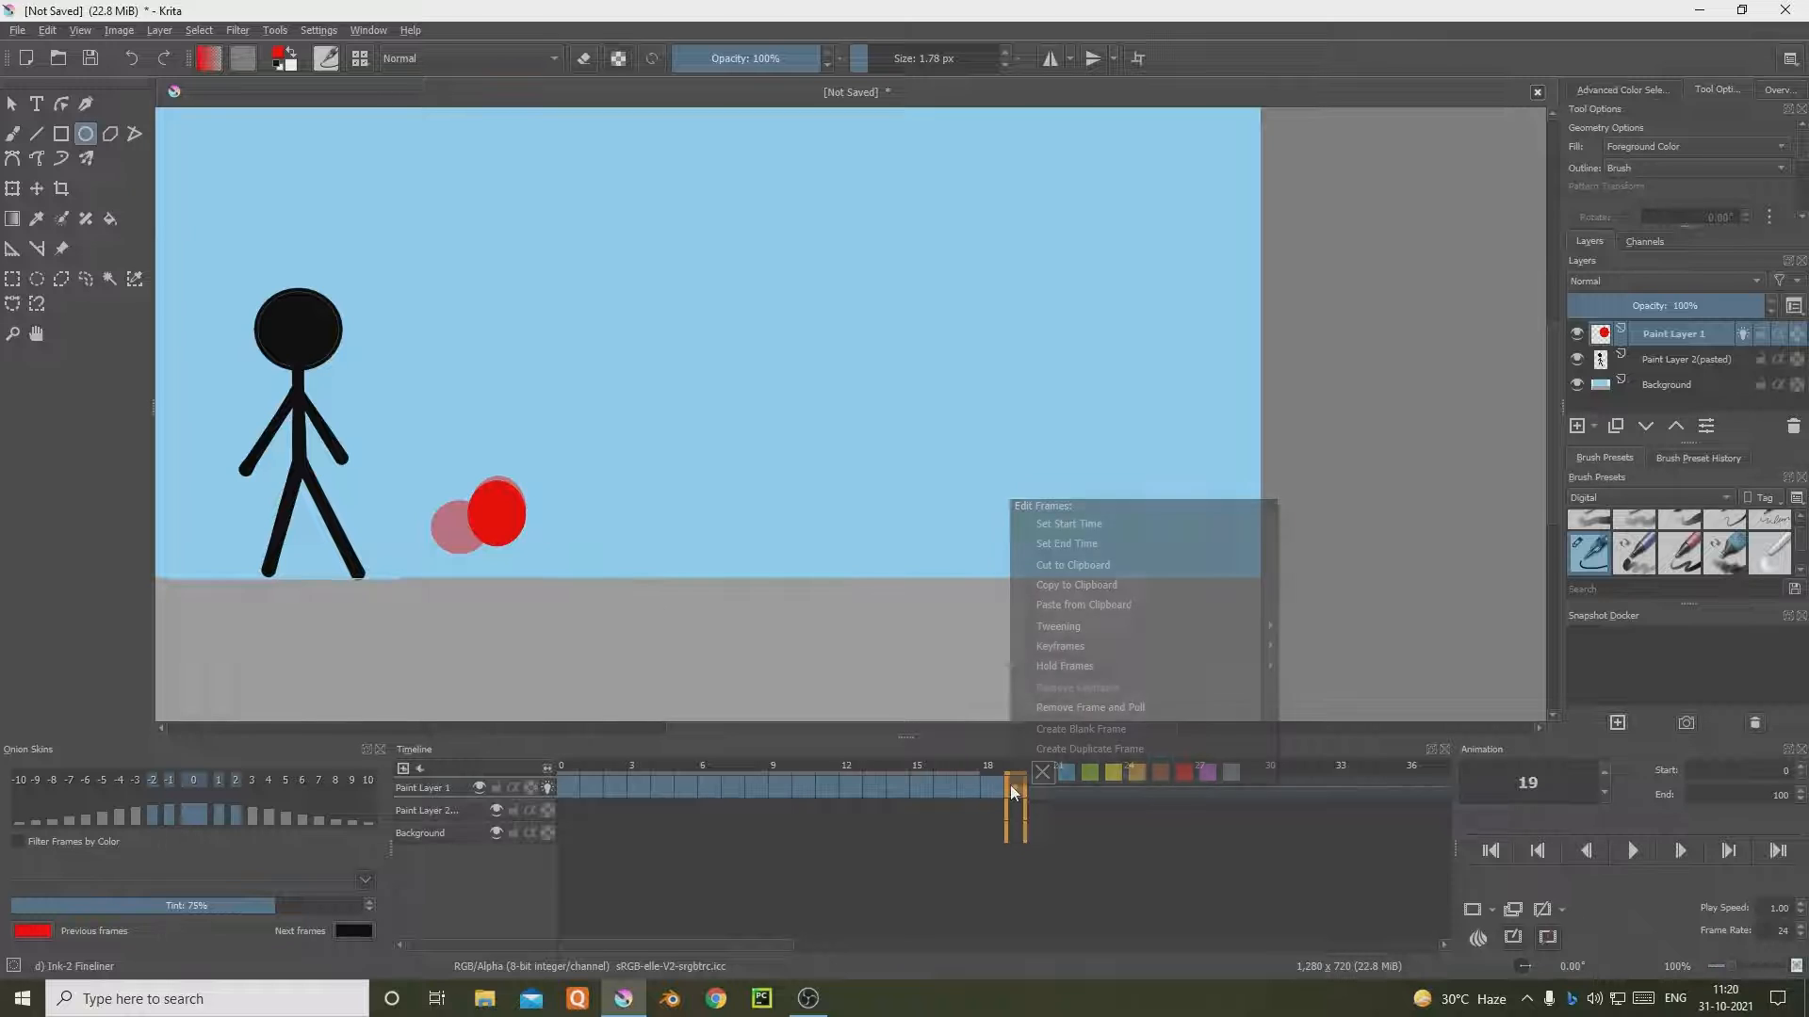
left_click(1084, 748)
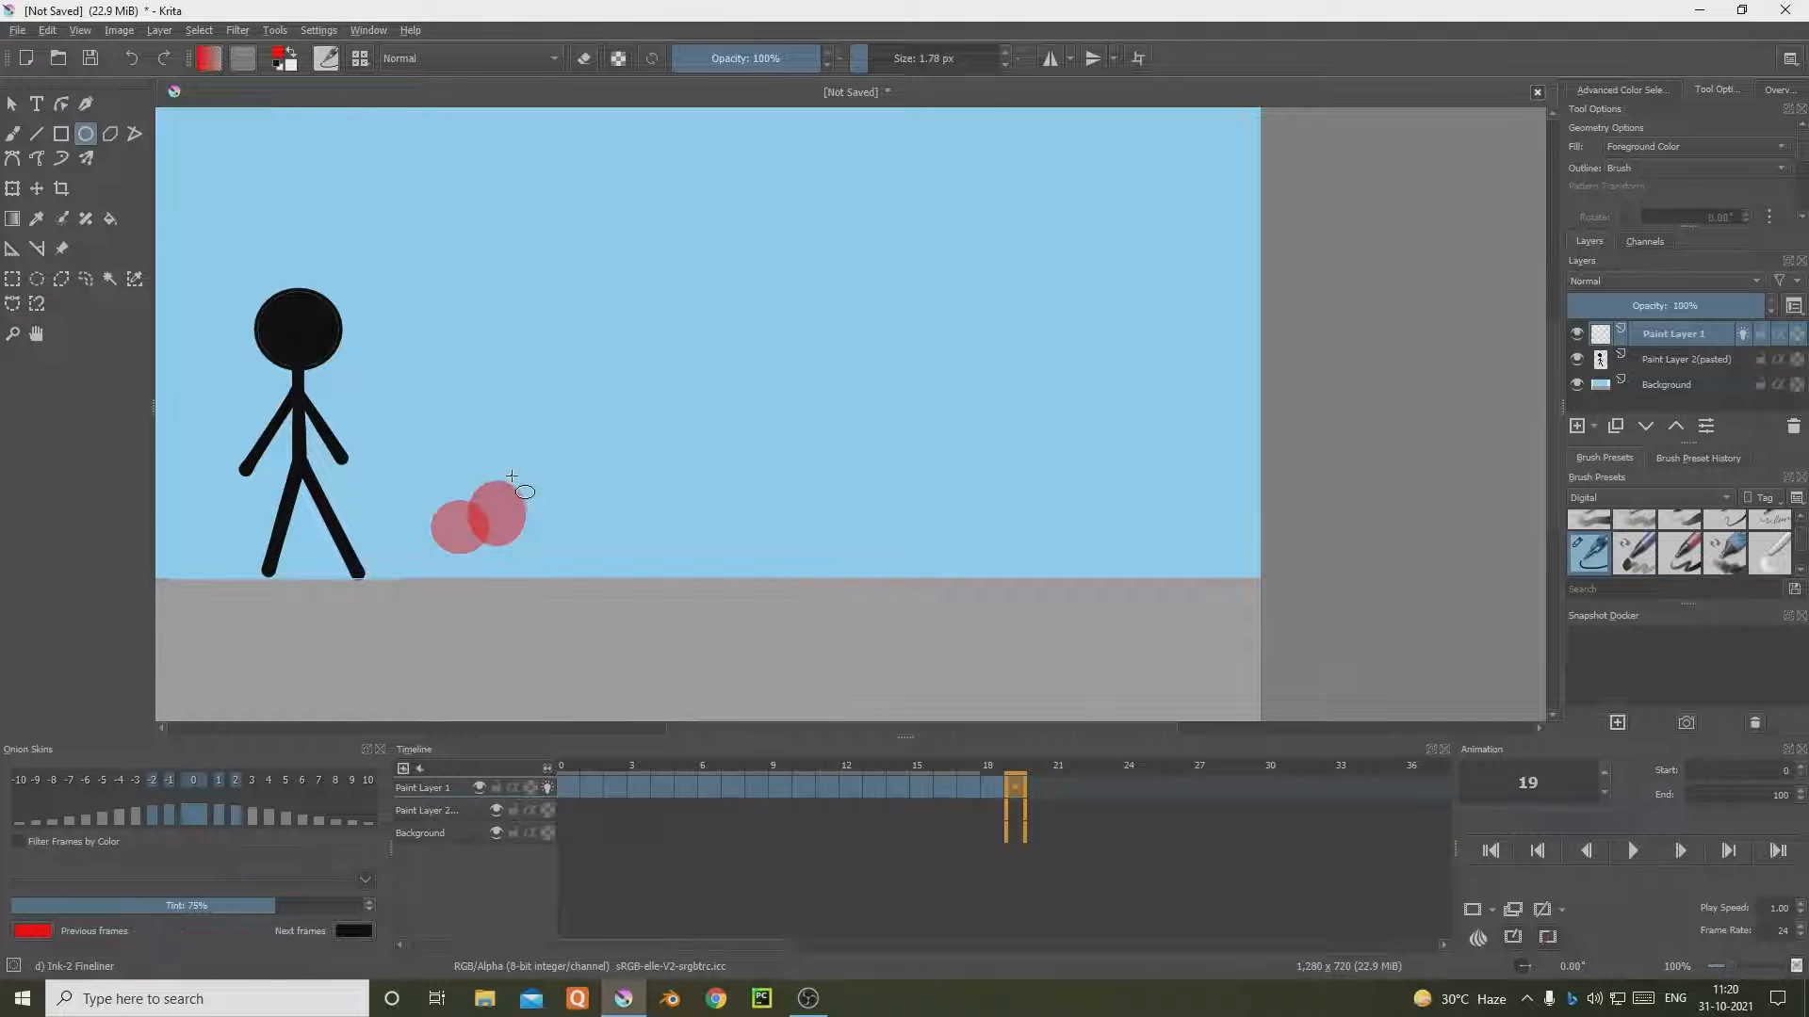
left_click_drag(511, 472, 557, 532)
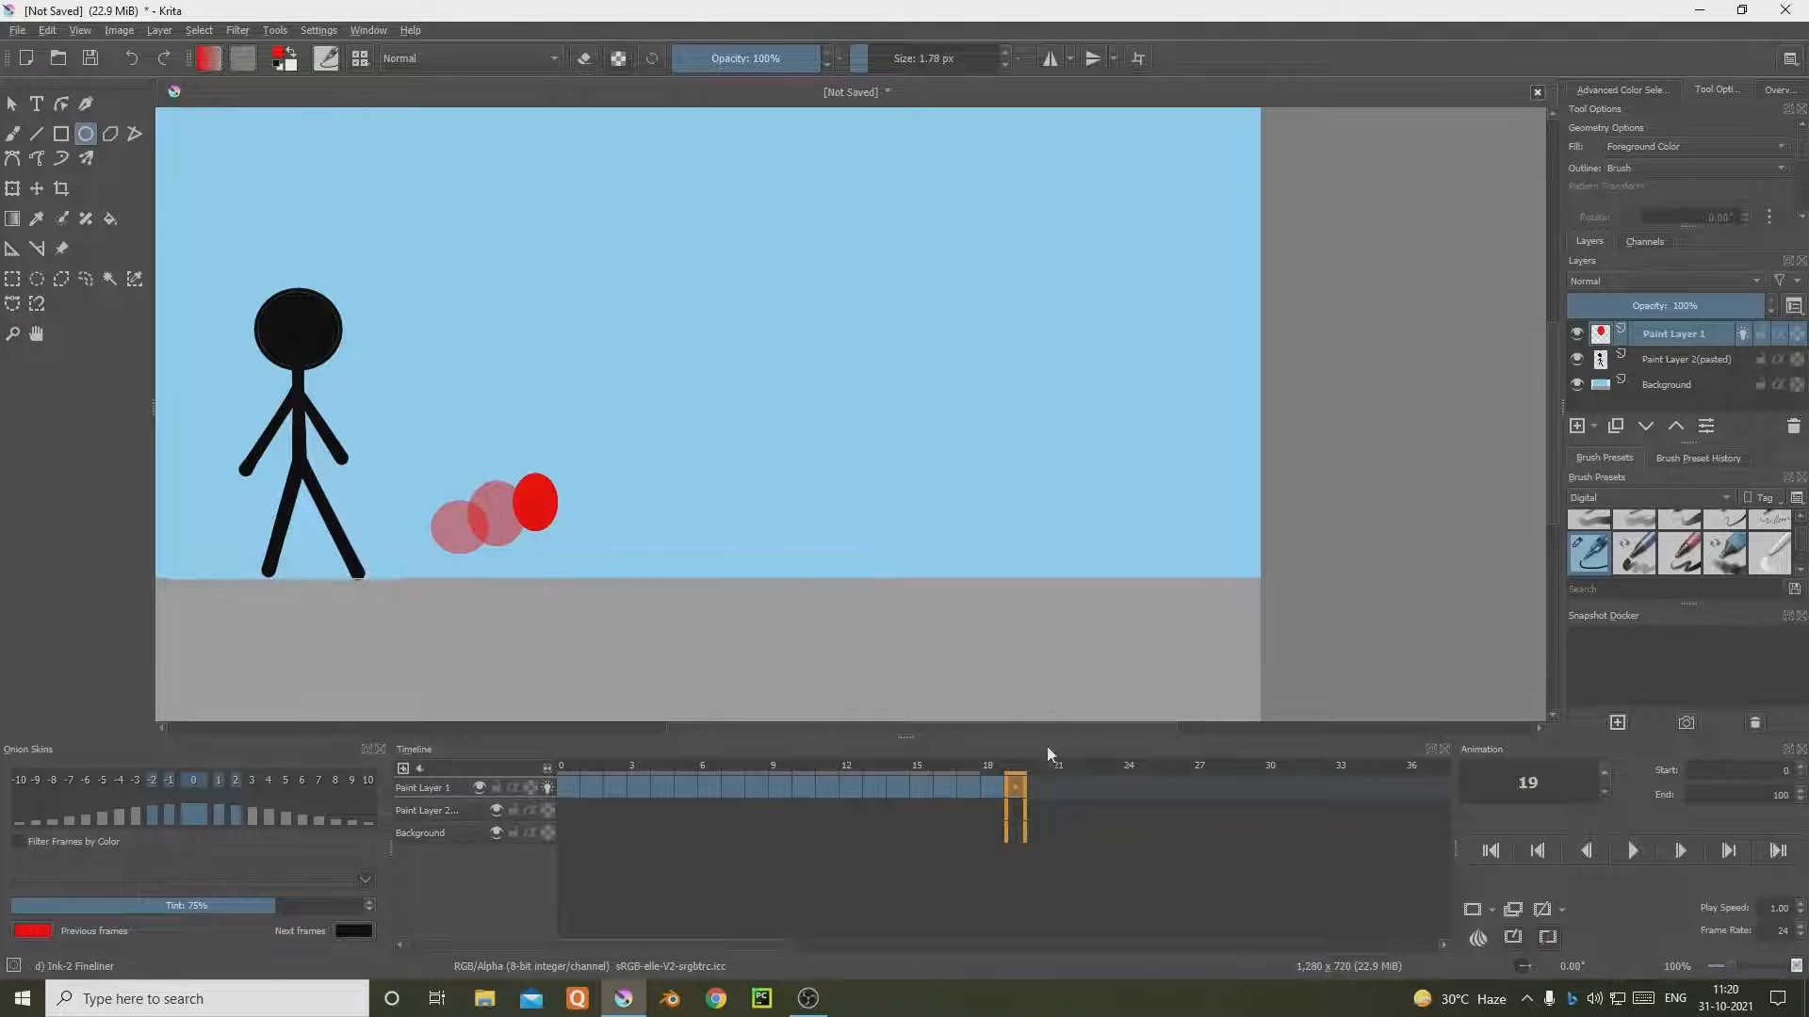
left_click(1040, 784)
right_click(1040, 784)
left_click(1111, 729)
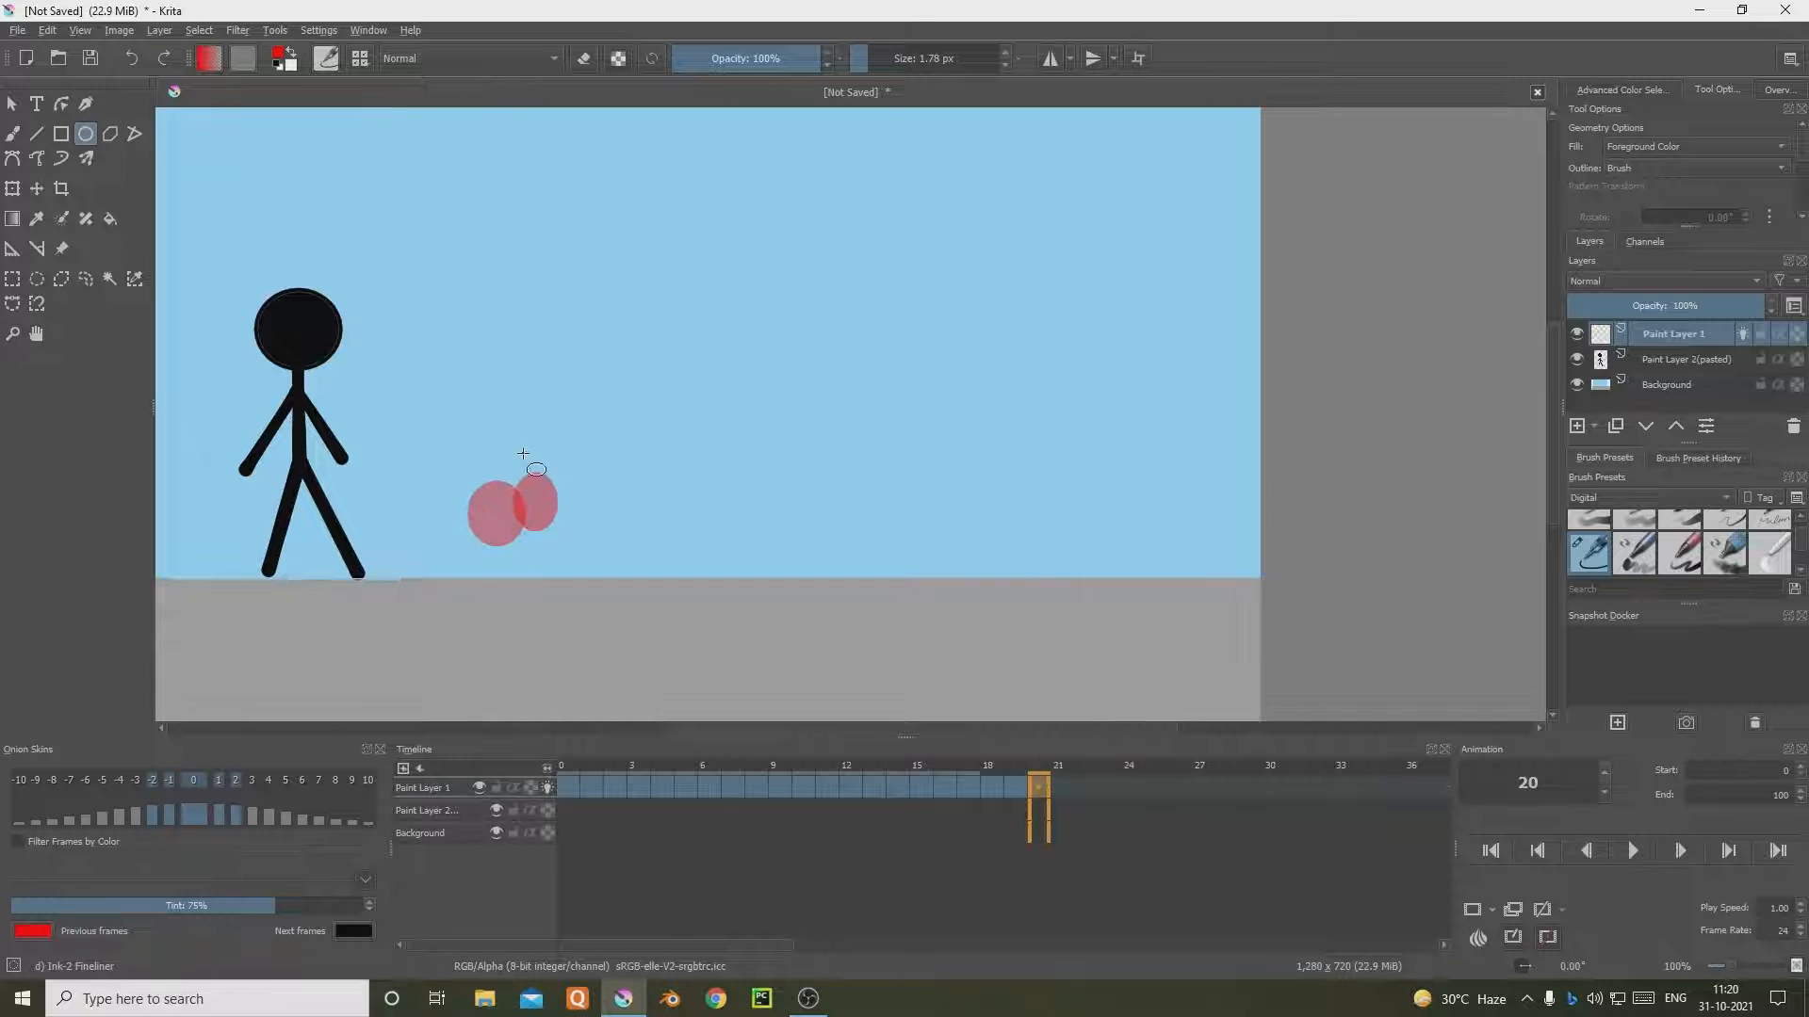
mouse_move(533, 445)
left_mouse_down()
mouse_move(578, 508)
mouse_move(612, 521)
left_mouse_up()
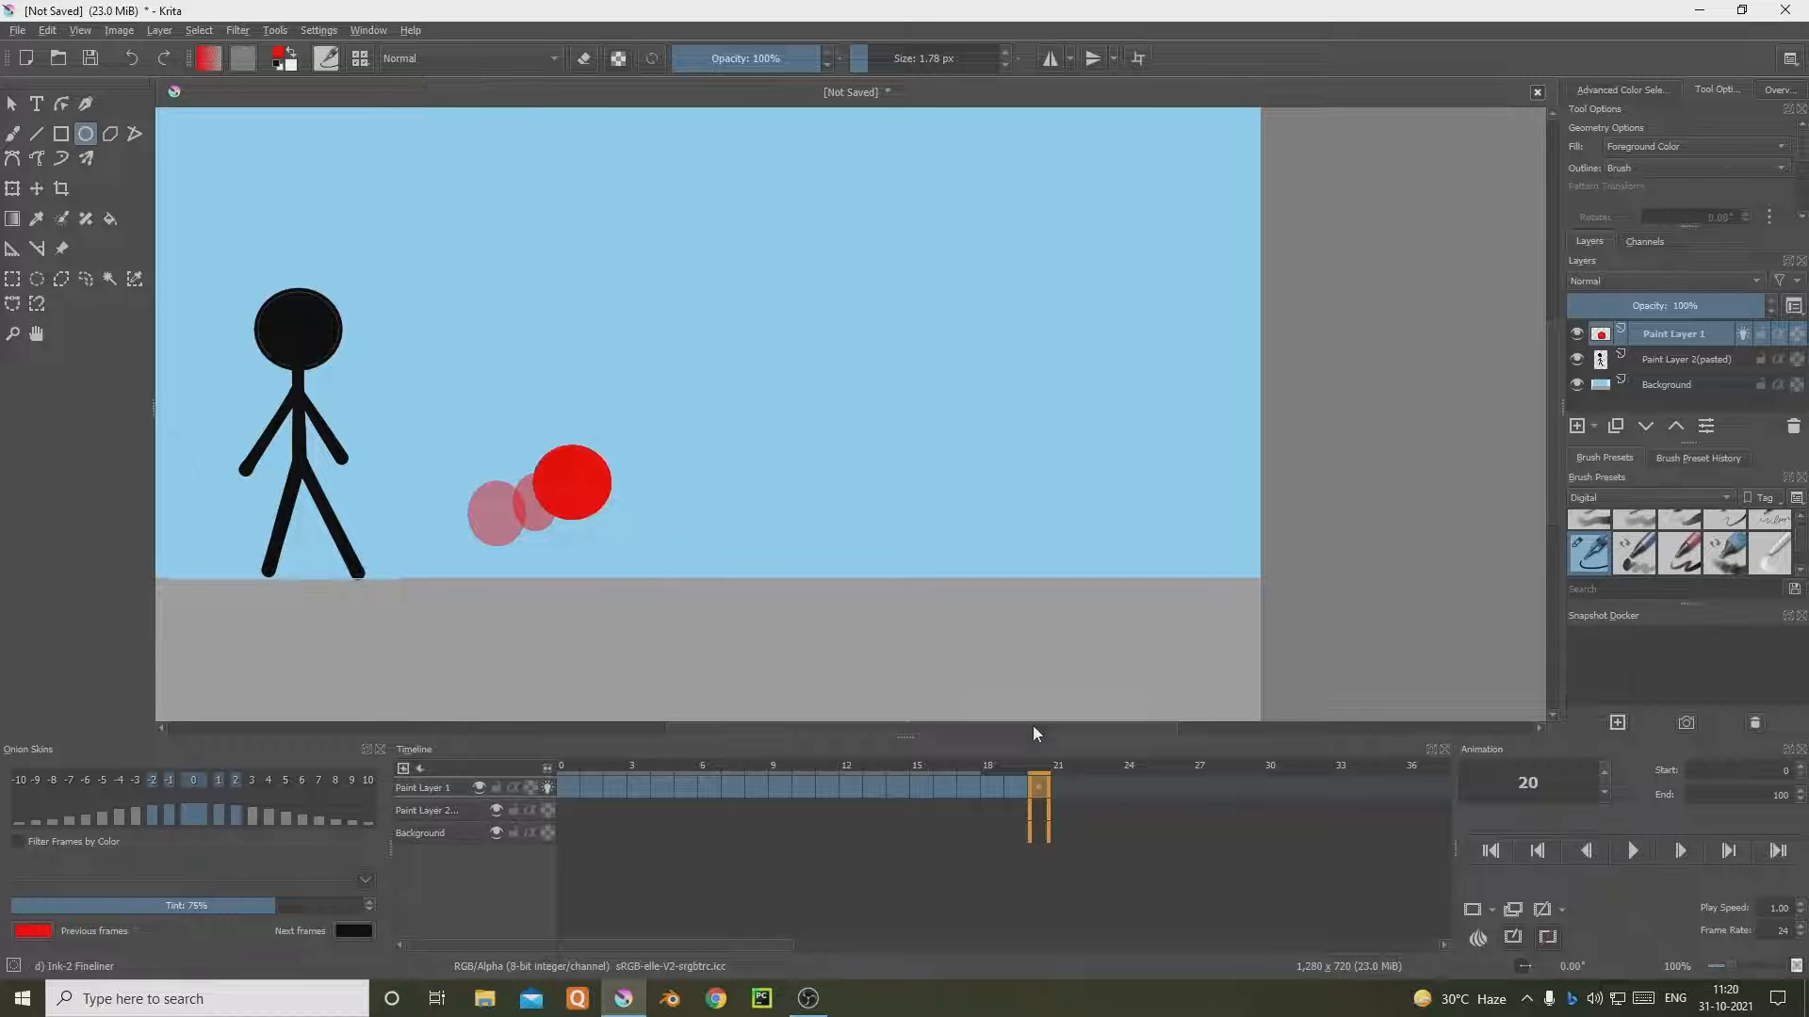
Step: Add blank frames 21 and 22 to Paint Layer 1, drawing the ball at the arc's peak and slightly lower beyond it
right_click(1055, 784)
left_click(1144, 732)
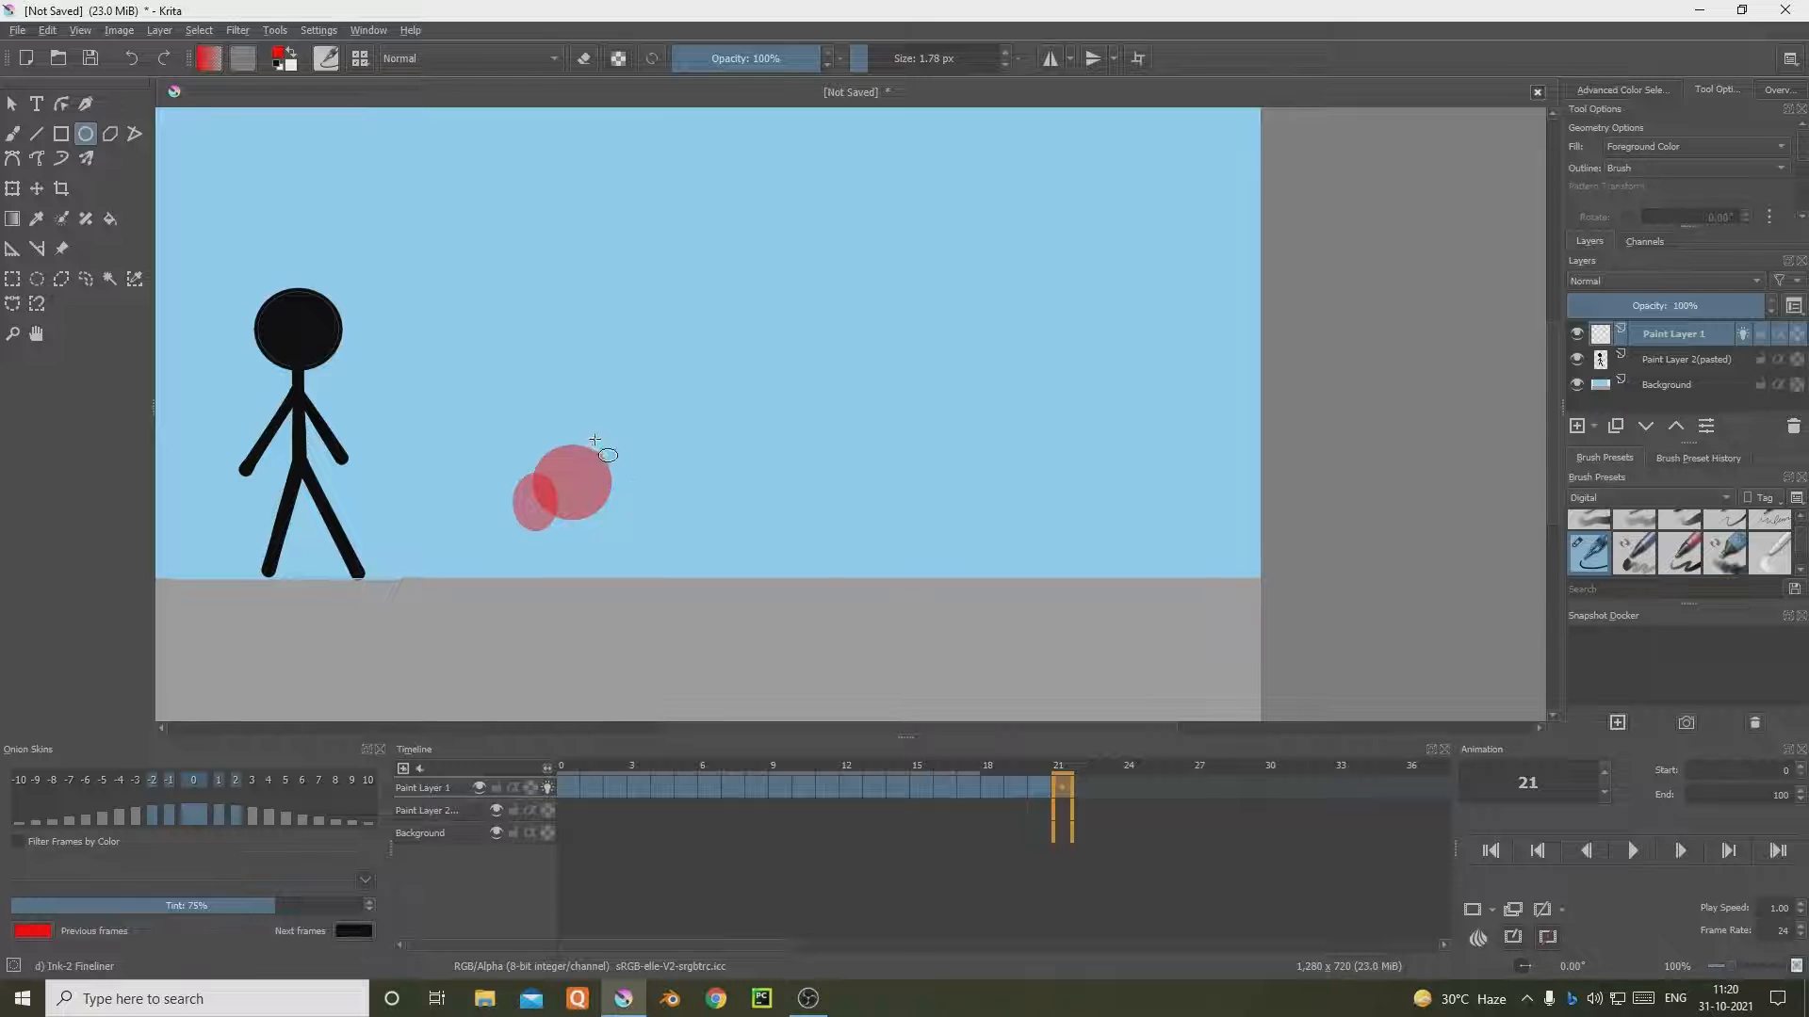
mouse_move(595, 440)
left_mouse_down()
mouse_move(669, 514)
mouse_move(658, 497)
left_mouse_up()
left_click(1083, 783)
right_click(1083, 784)
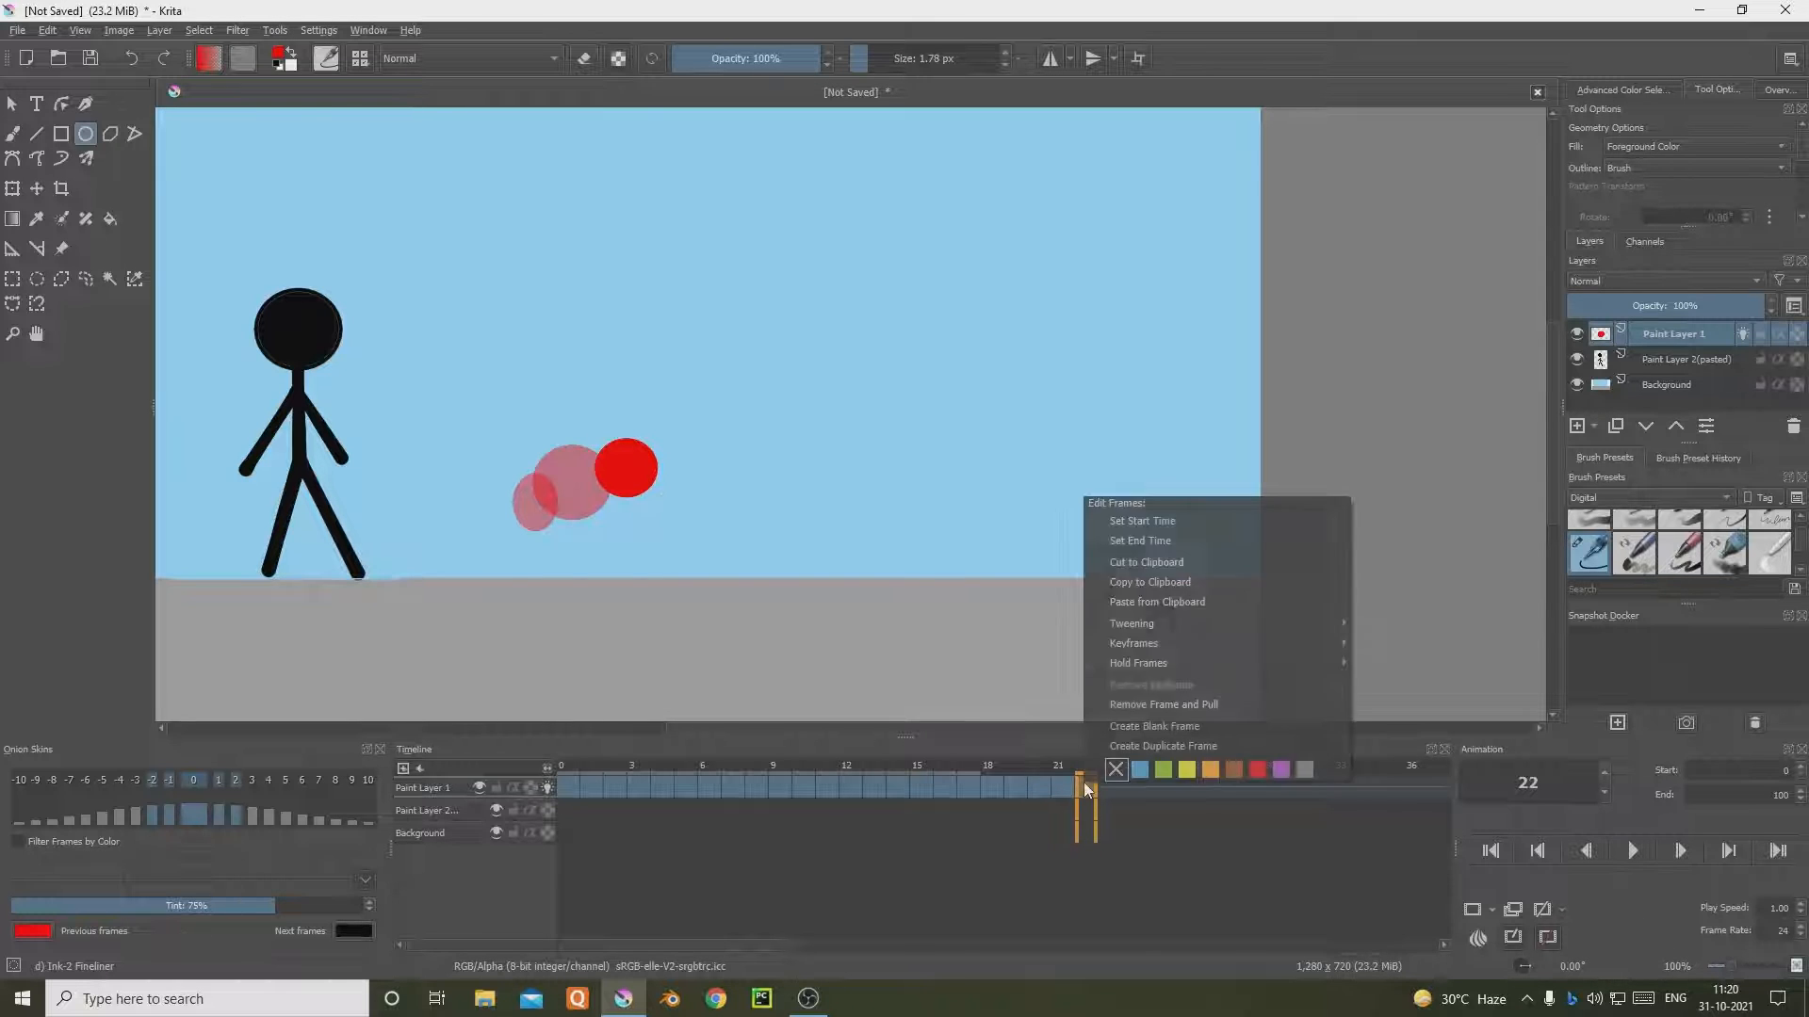
left_click(1144, 726)
left_click_drag(657, 447, 741, 523)
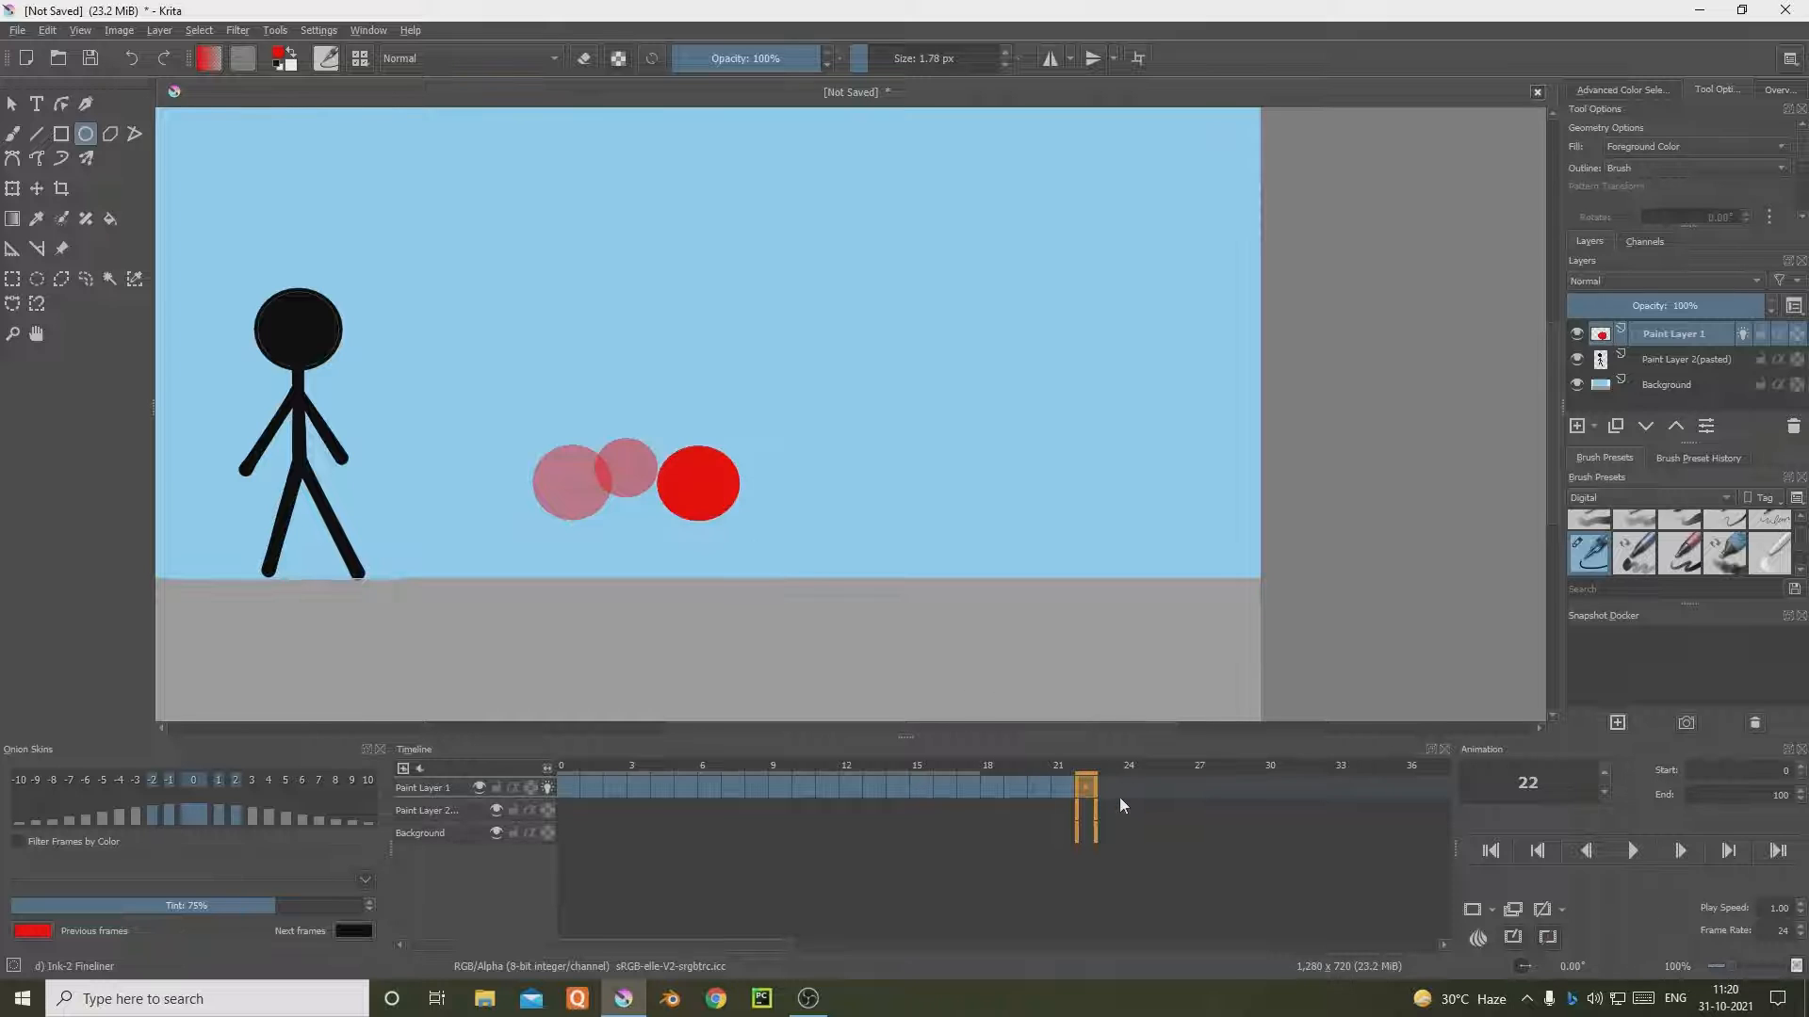
Step: Add blank frames 23 and 24, drawing the red ball falling on the first and squashed flat against the ground on the second
left_click(1109, 786)
right_click(1109, 787)
left_click(1170, 728)
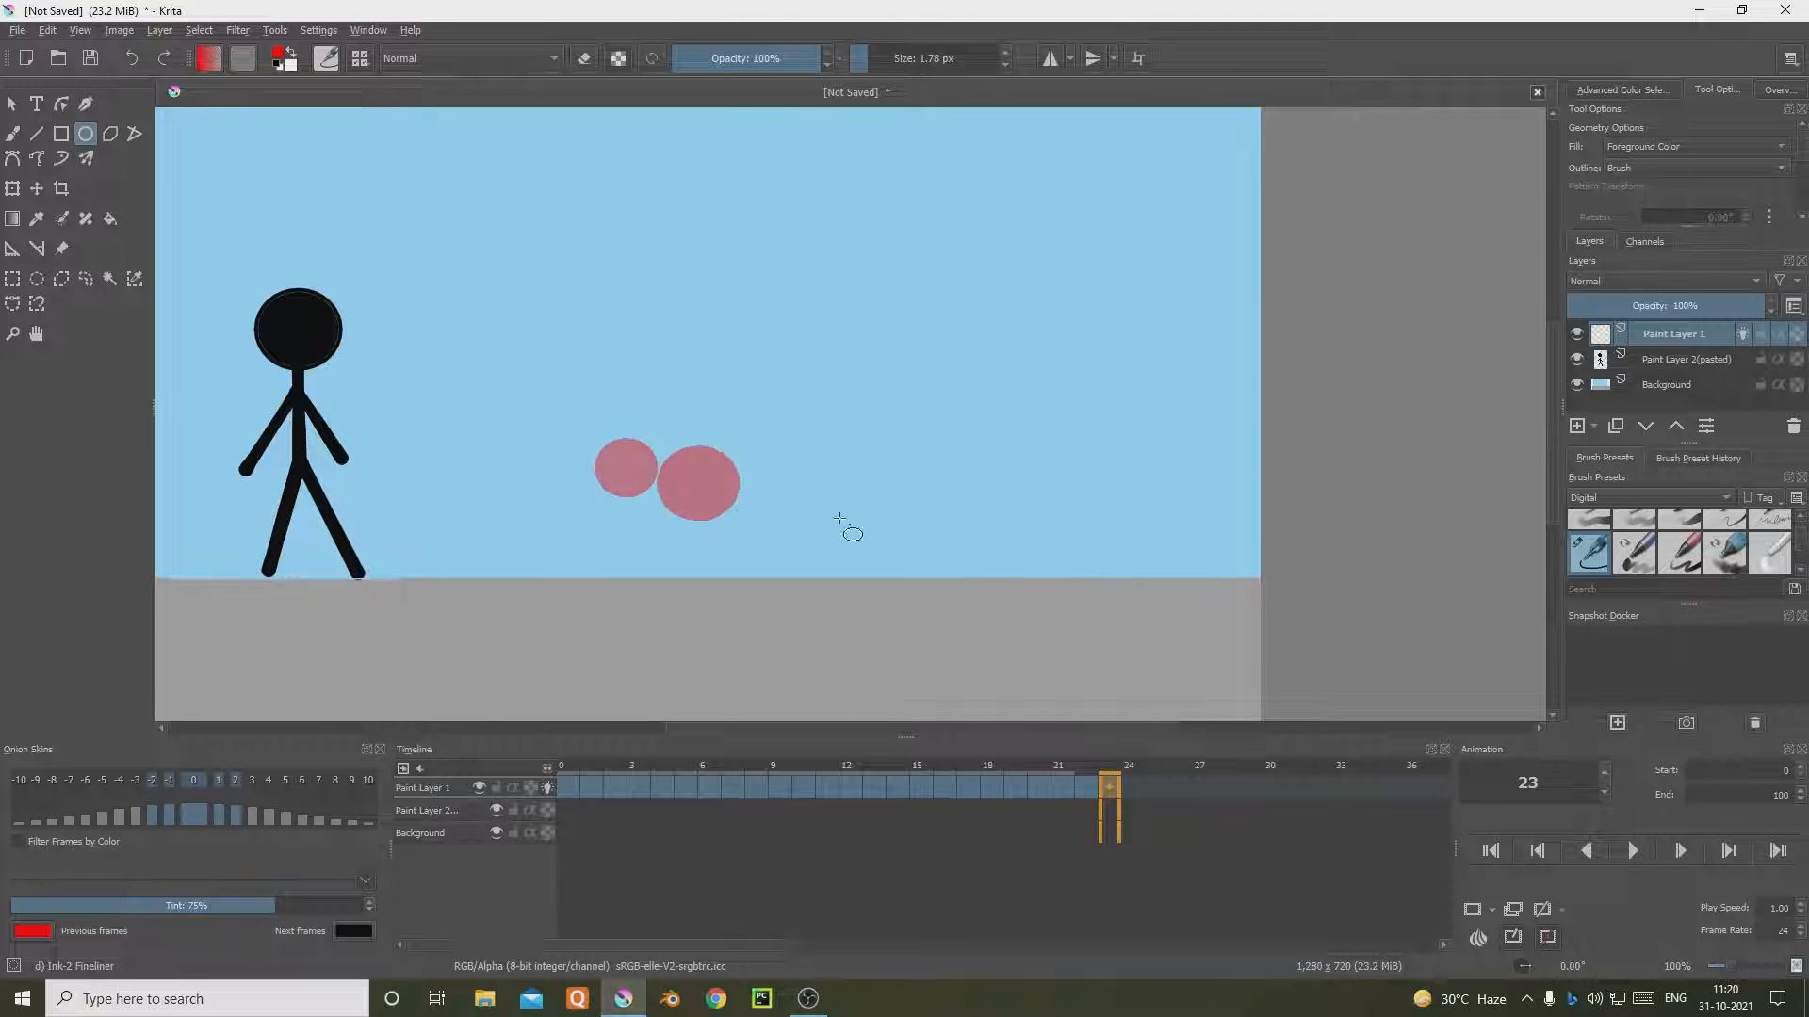
left_click_drag(747, 484, 831, 563)
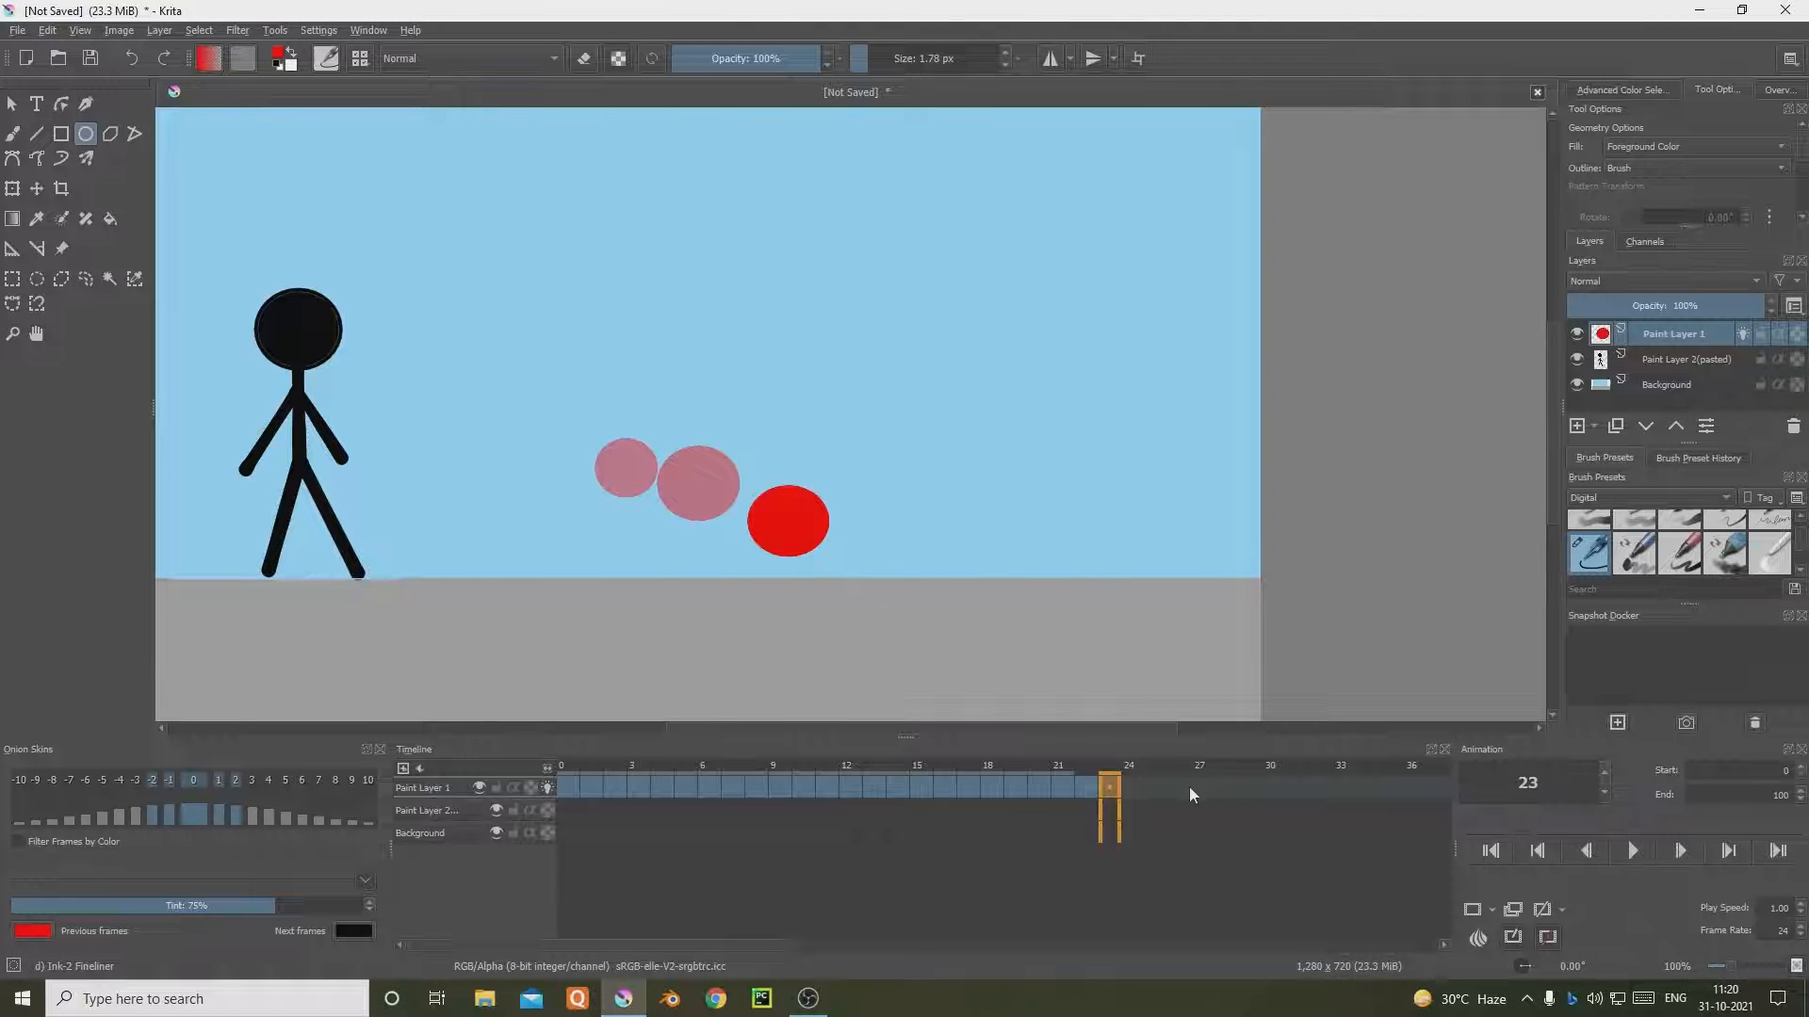
left_click(1132, 786)
right_click(1132, 786)
left_click(1196, 727)
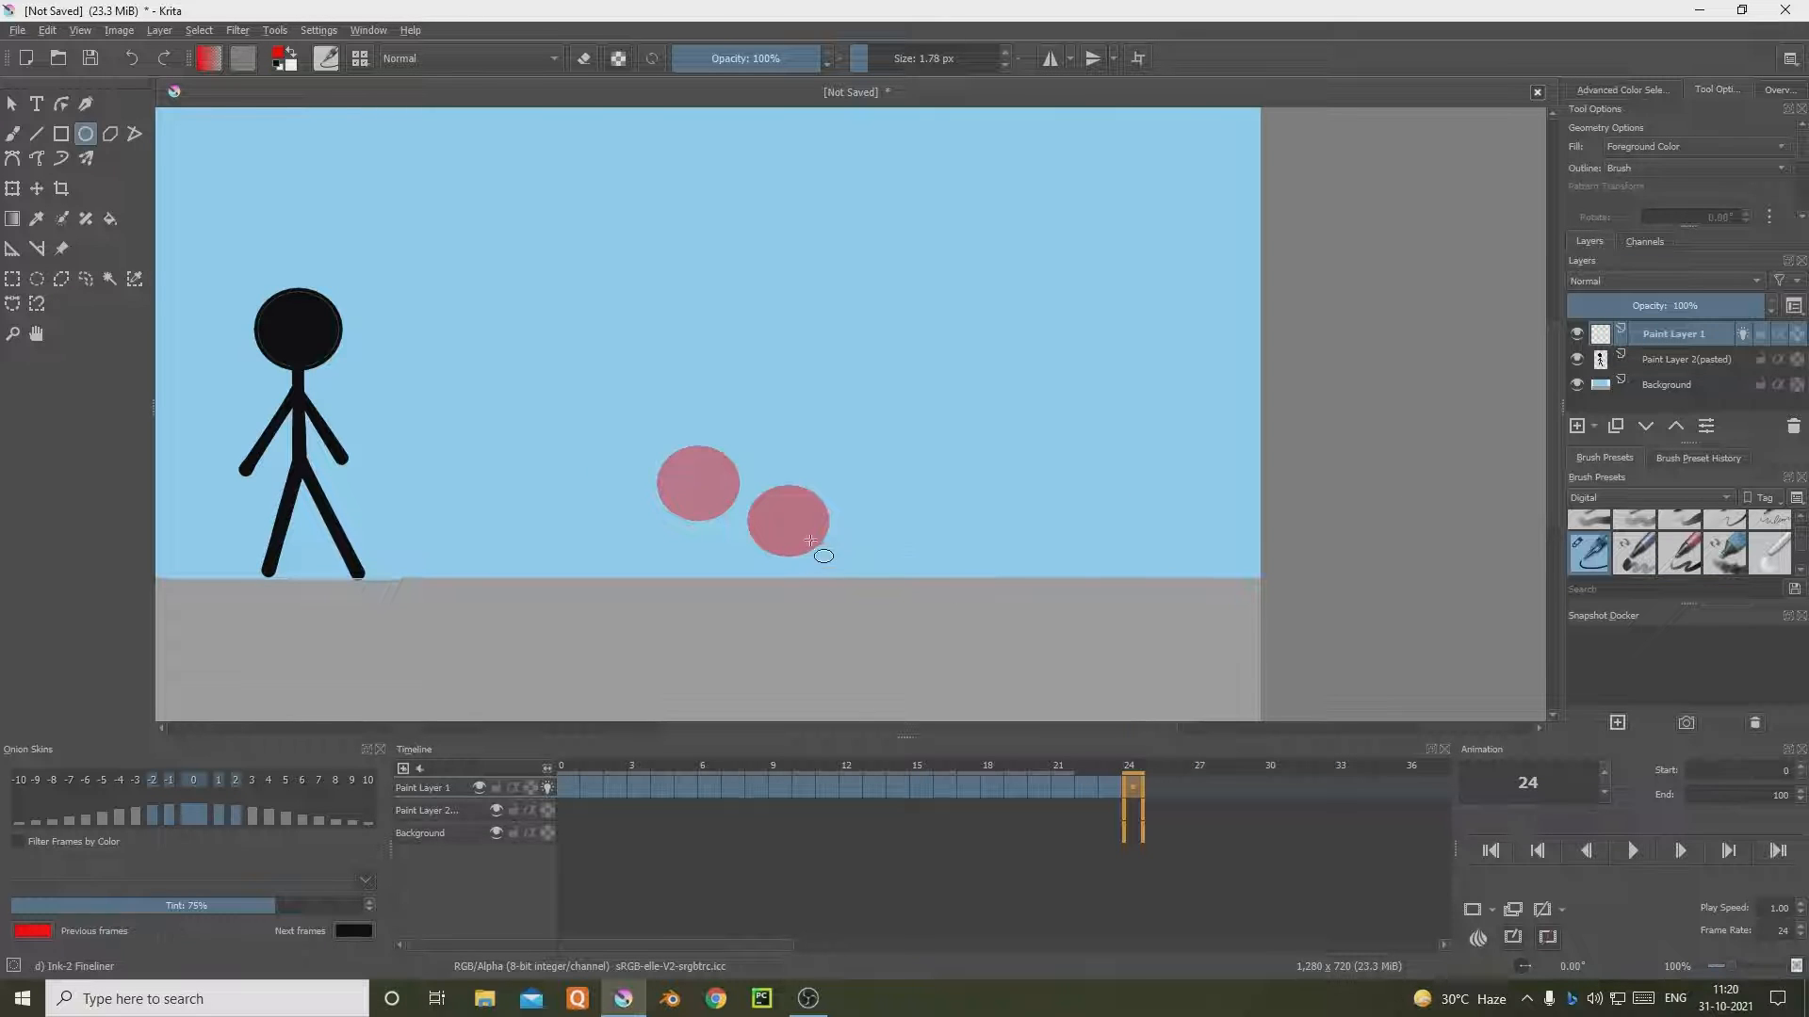
left_click_drag(815, 537, 905, 580)
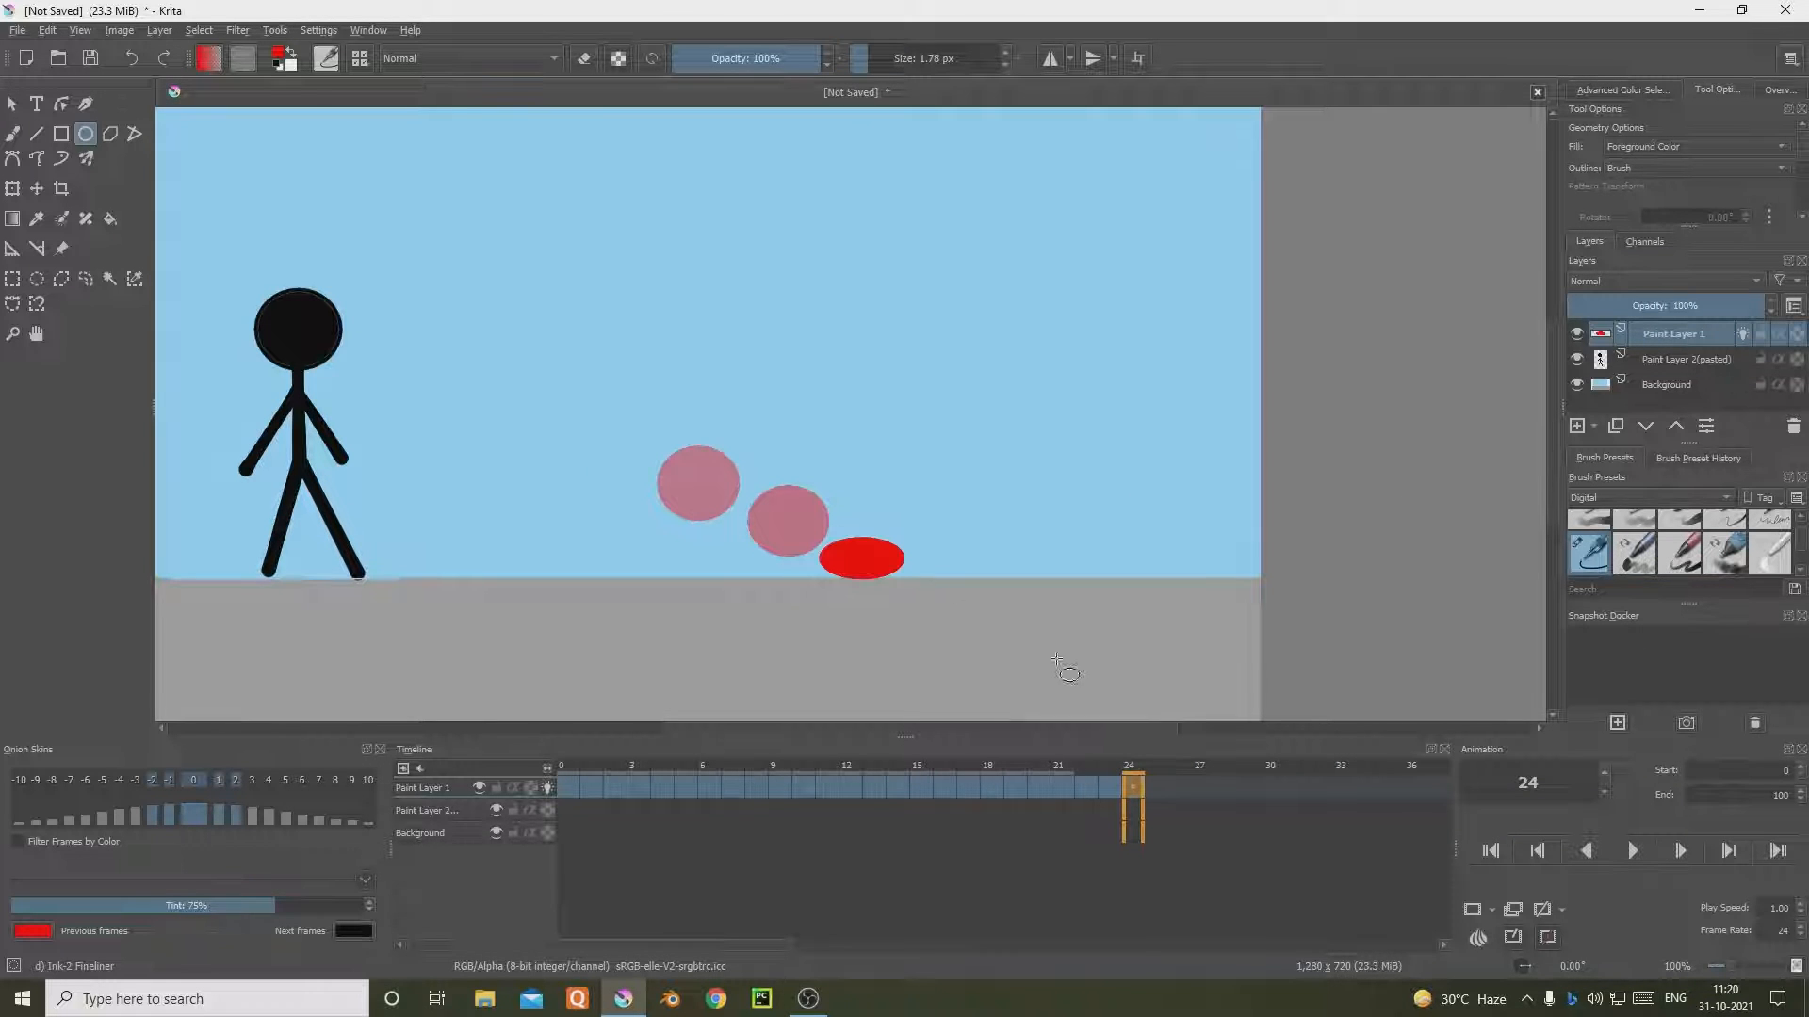
Step: Add blank frames 25 and 26 and draw a slightly flattened red ball on each, rebounding up from the ground away from the figure
right_click(1155, 775)
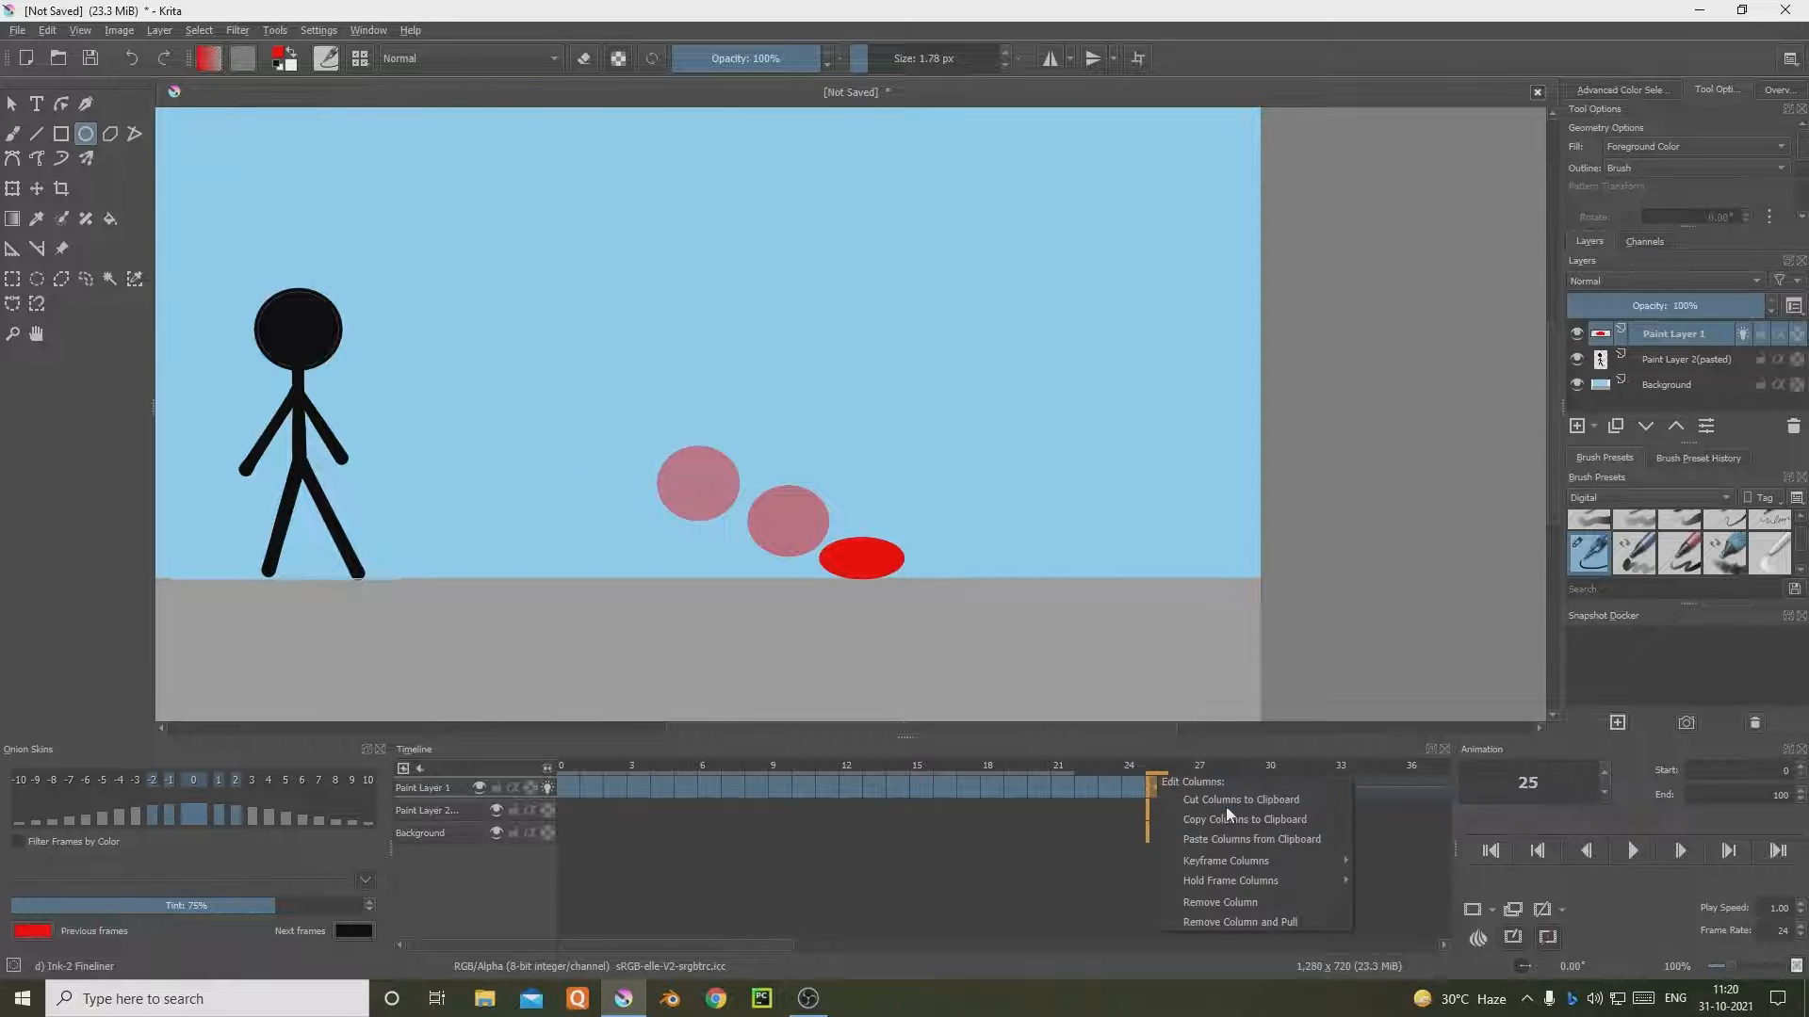
left_click(1115, 790)
left_click(1155, 787)
right_click(1153, 785)
left_click(1200, 725)
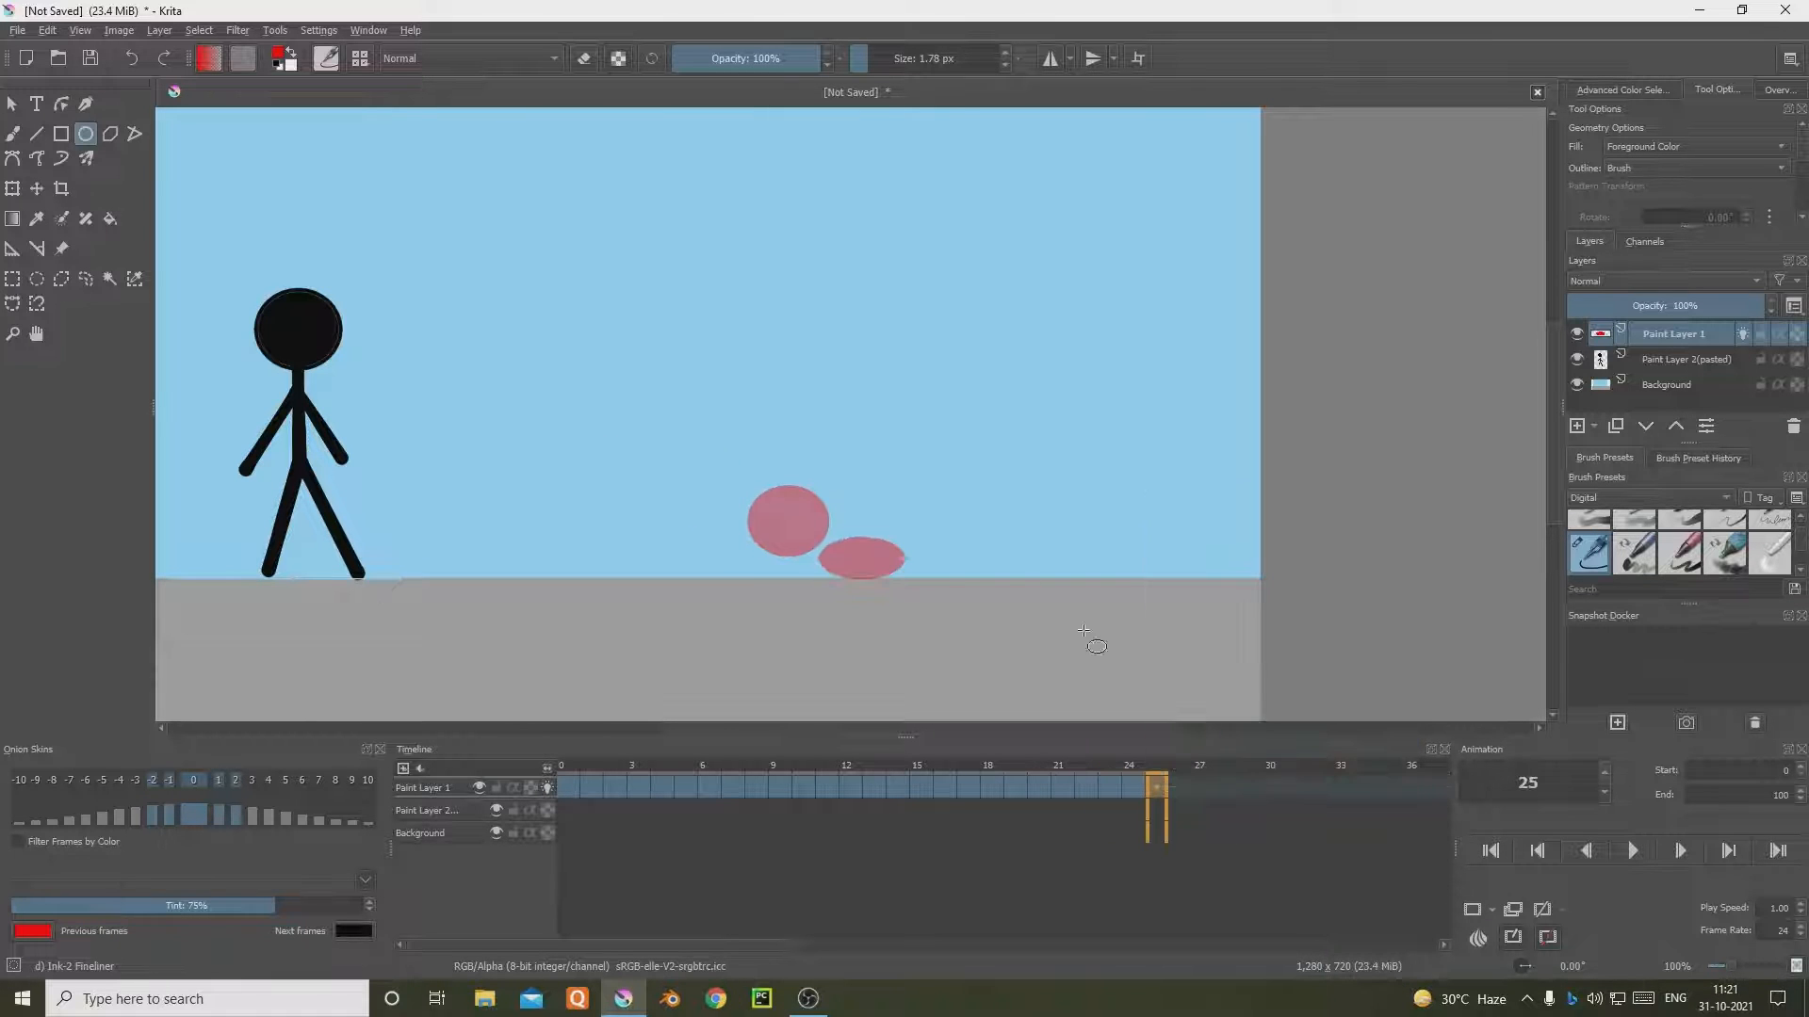
left_click_drag(882, 501, 960, 558)
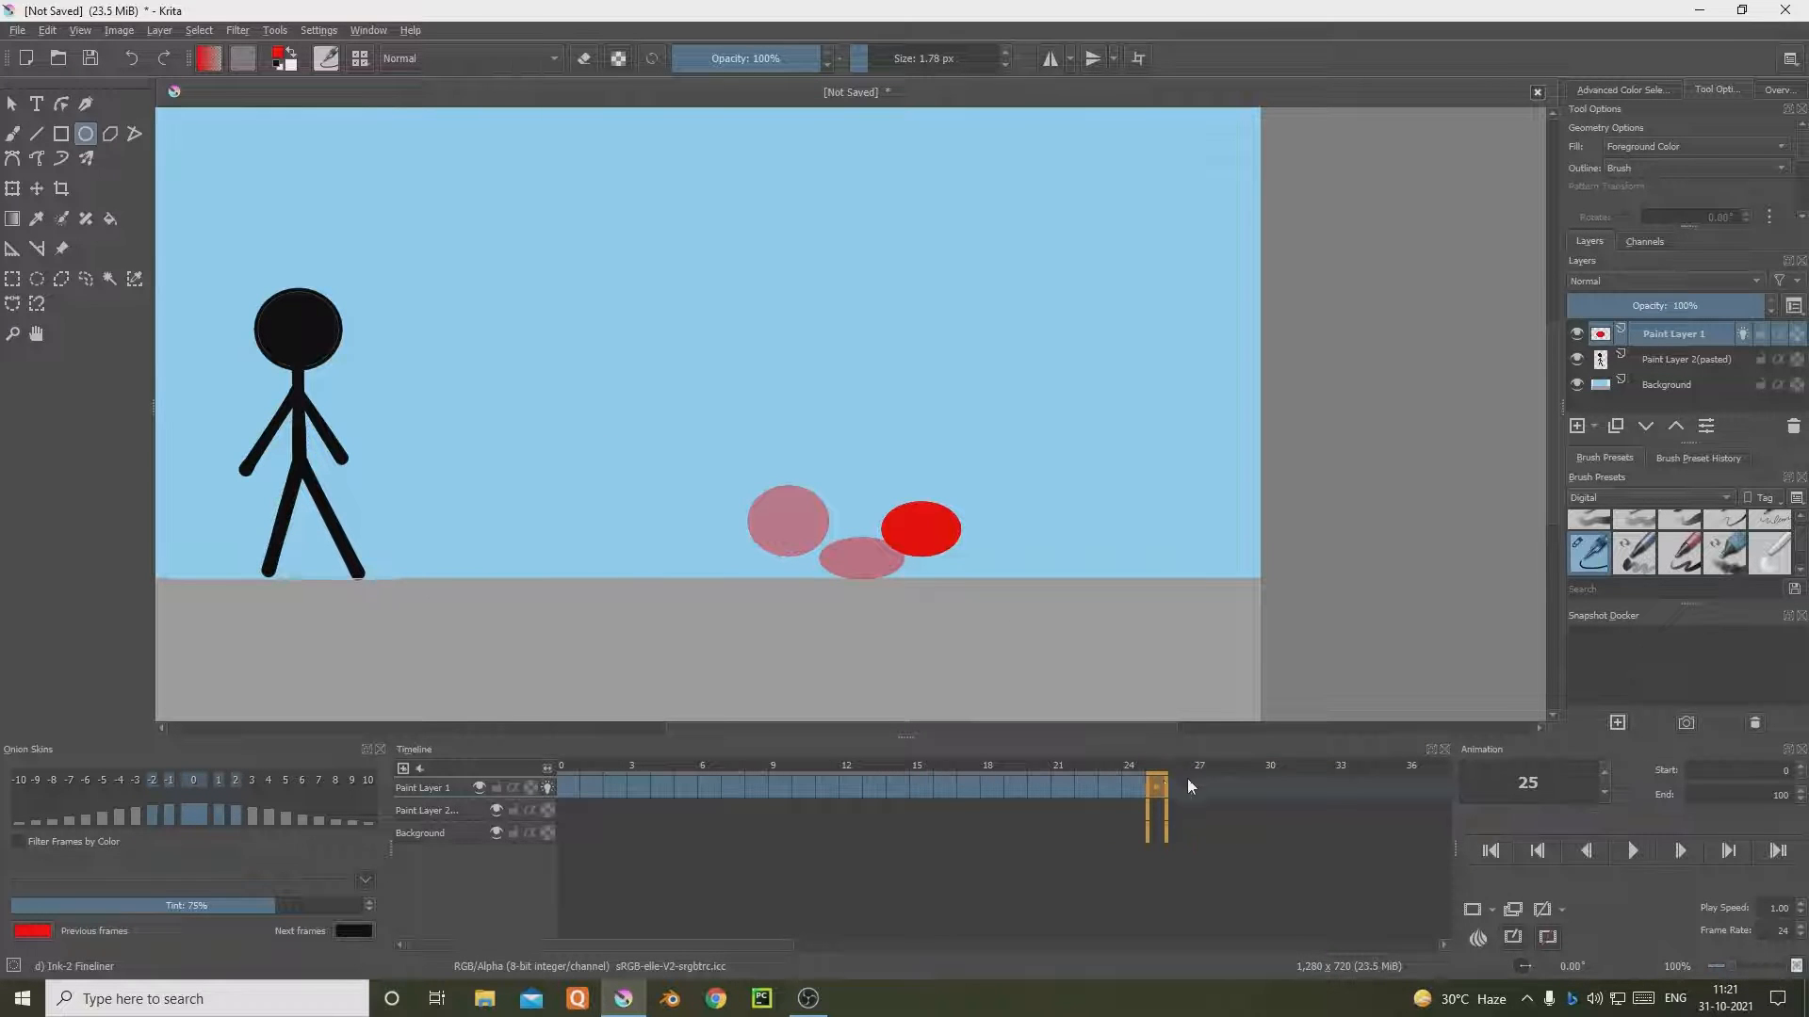
right_click(1187, 786)
left_click(1225, 741)
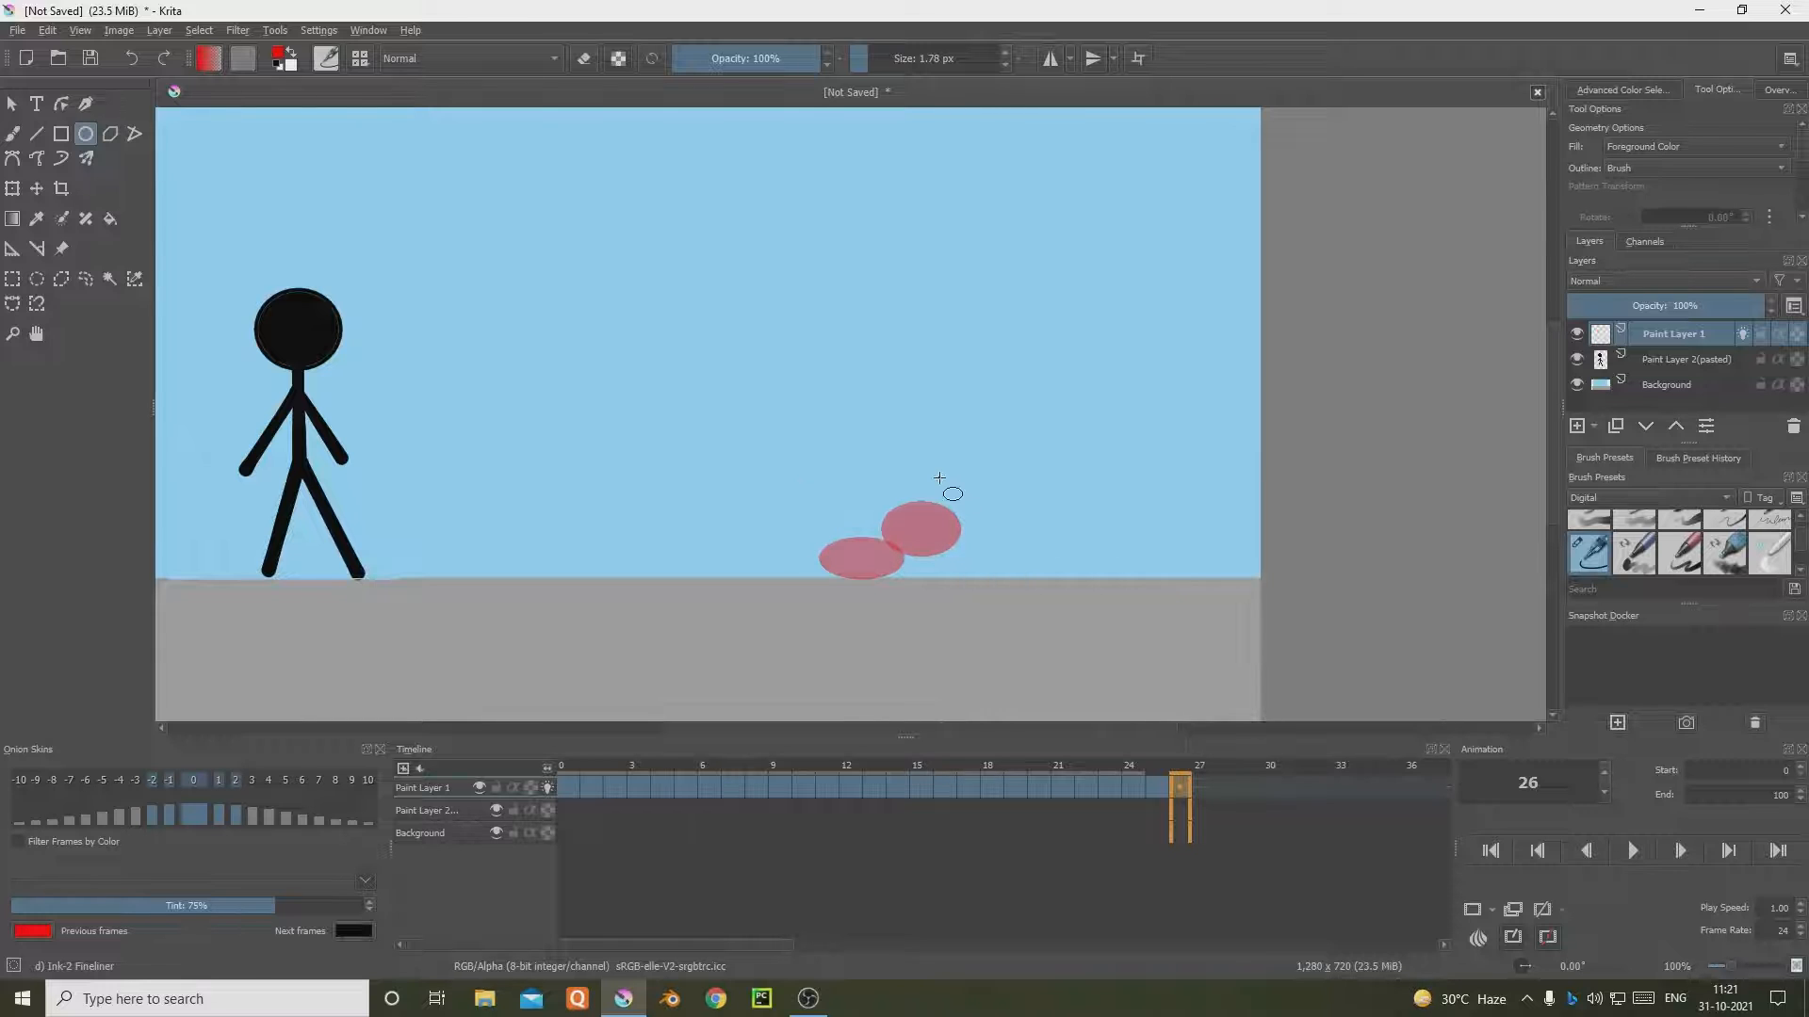
left_click_drag(940, 479, 1014, 530)
Step: Add blank frames 27 and 28 and draw a larger, rounder red ball on each, rising farther from the stick figure
left_click(1202, 785)
right_click(1202, 786)
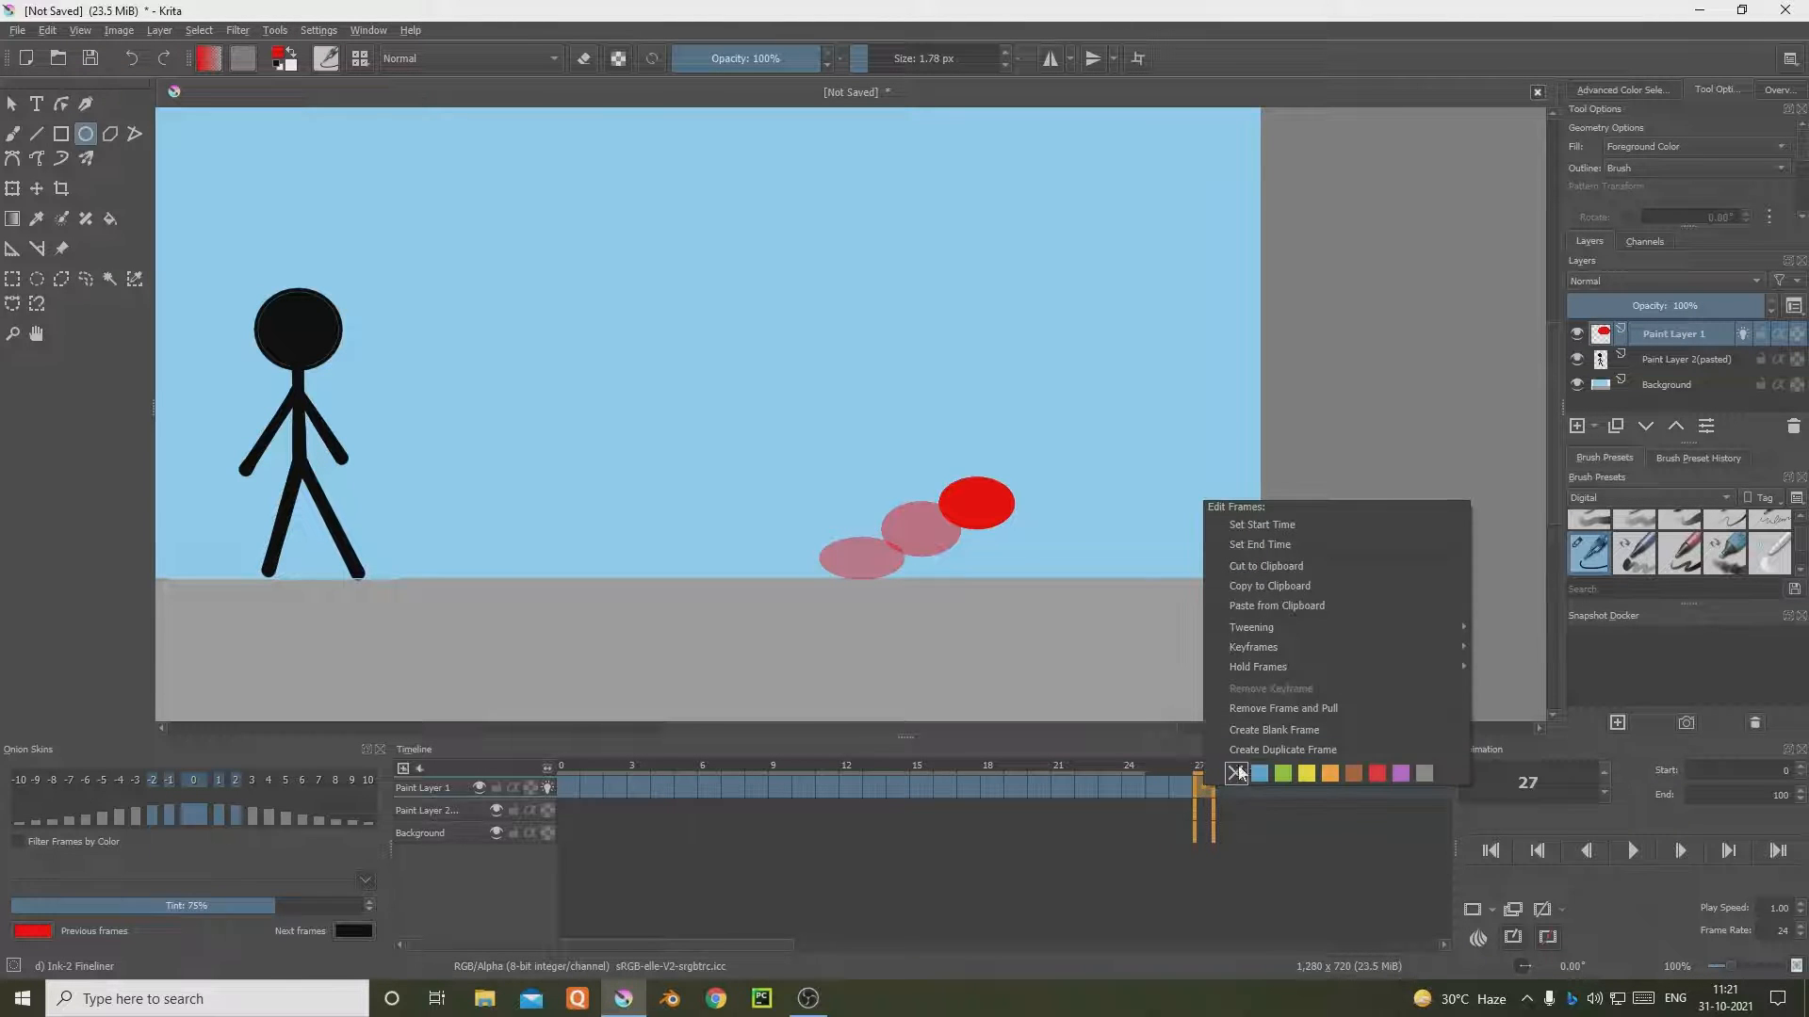
left_click(1287, 727)
left_click_drag(971, 425, 1057, 501)
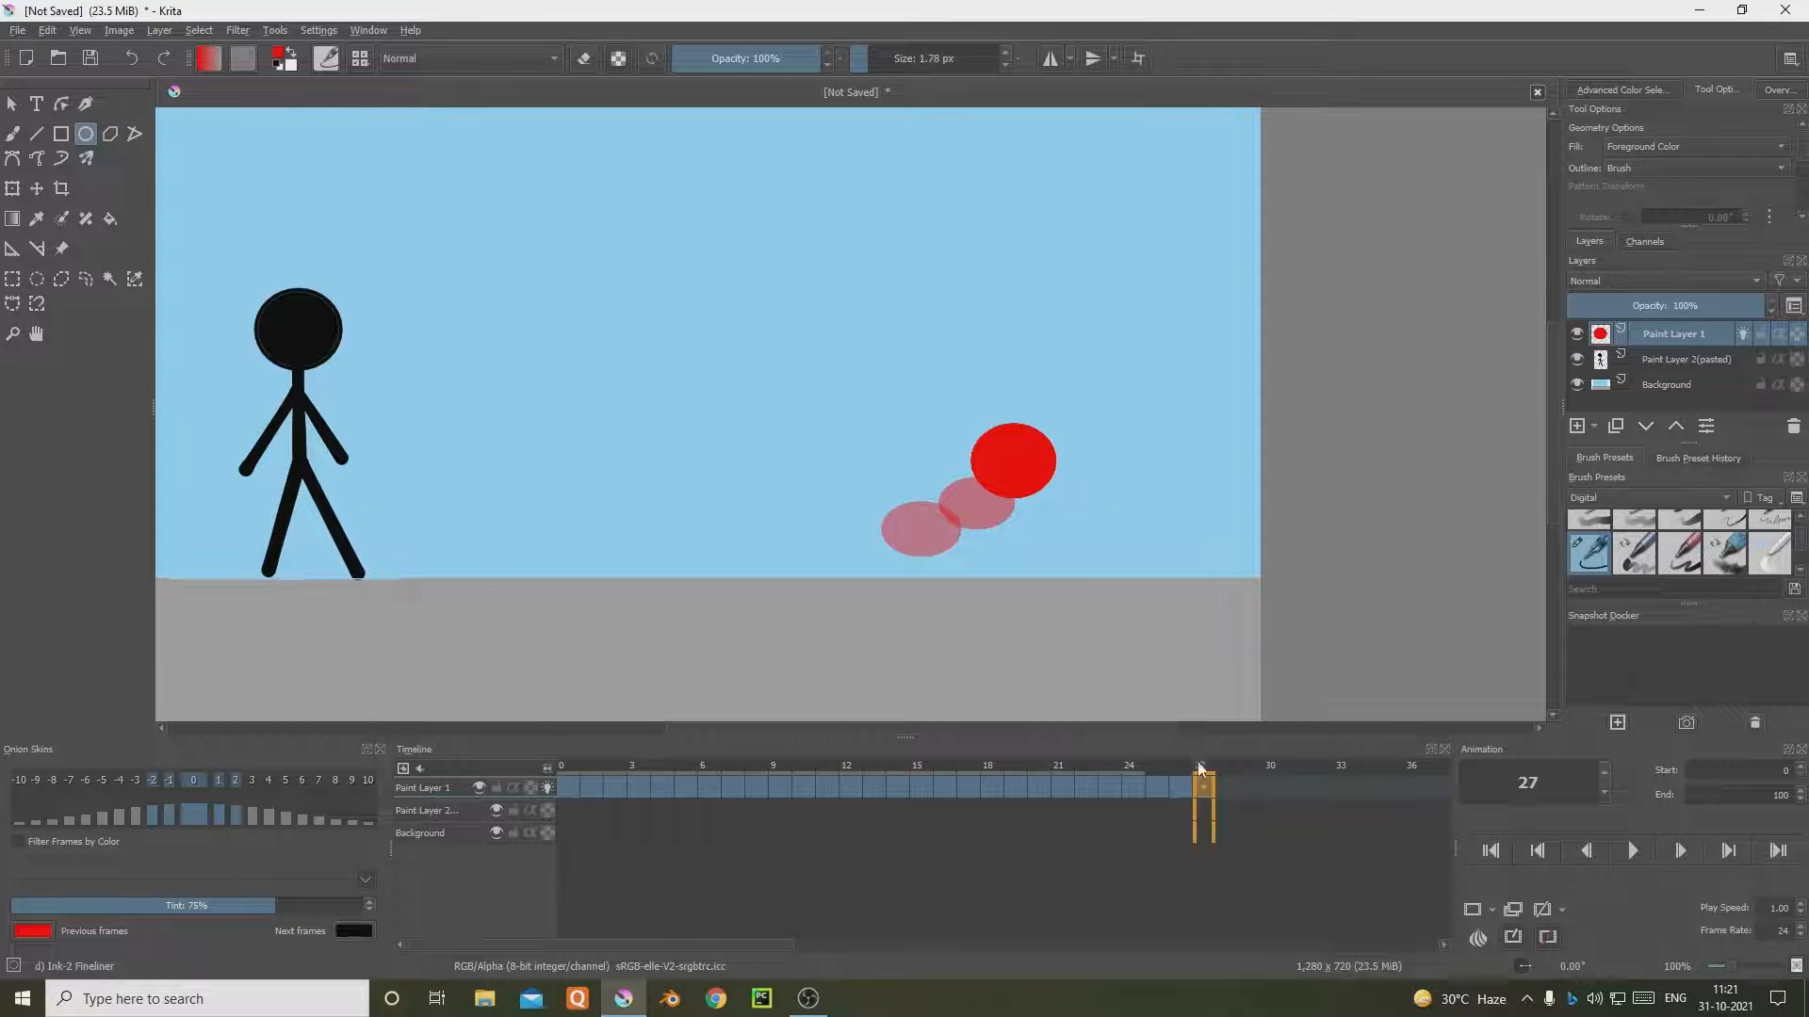
left_click(1230, 784)
right_click(1230, 778)
left_click(1334, 718)
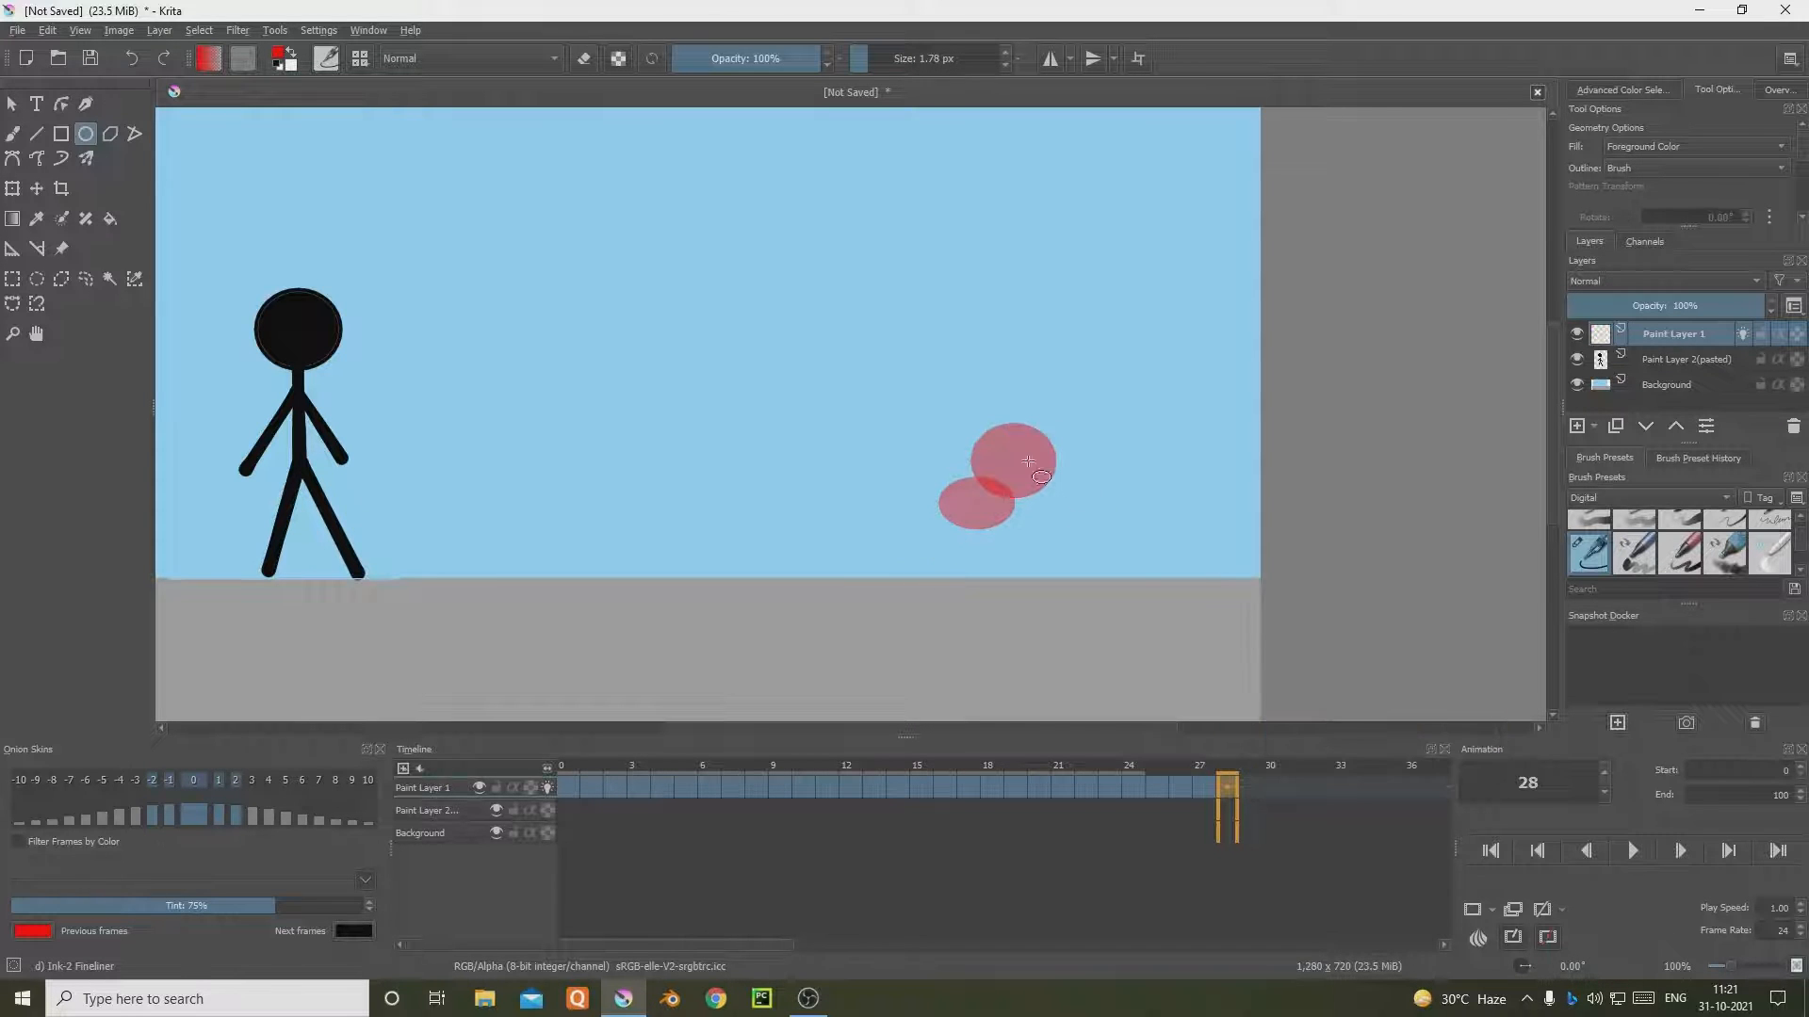
left_click_drag(1009, 363, 1111, 450)
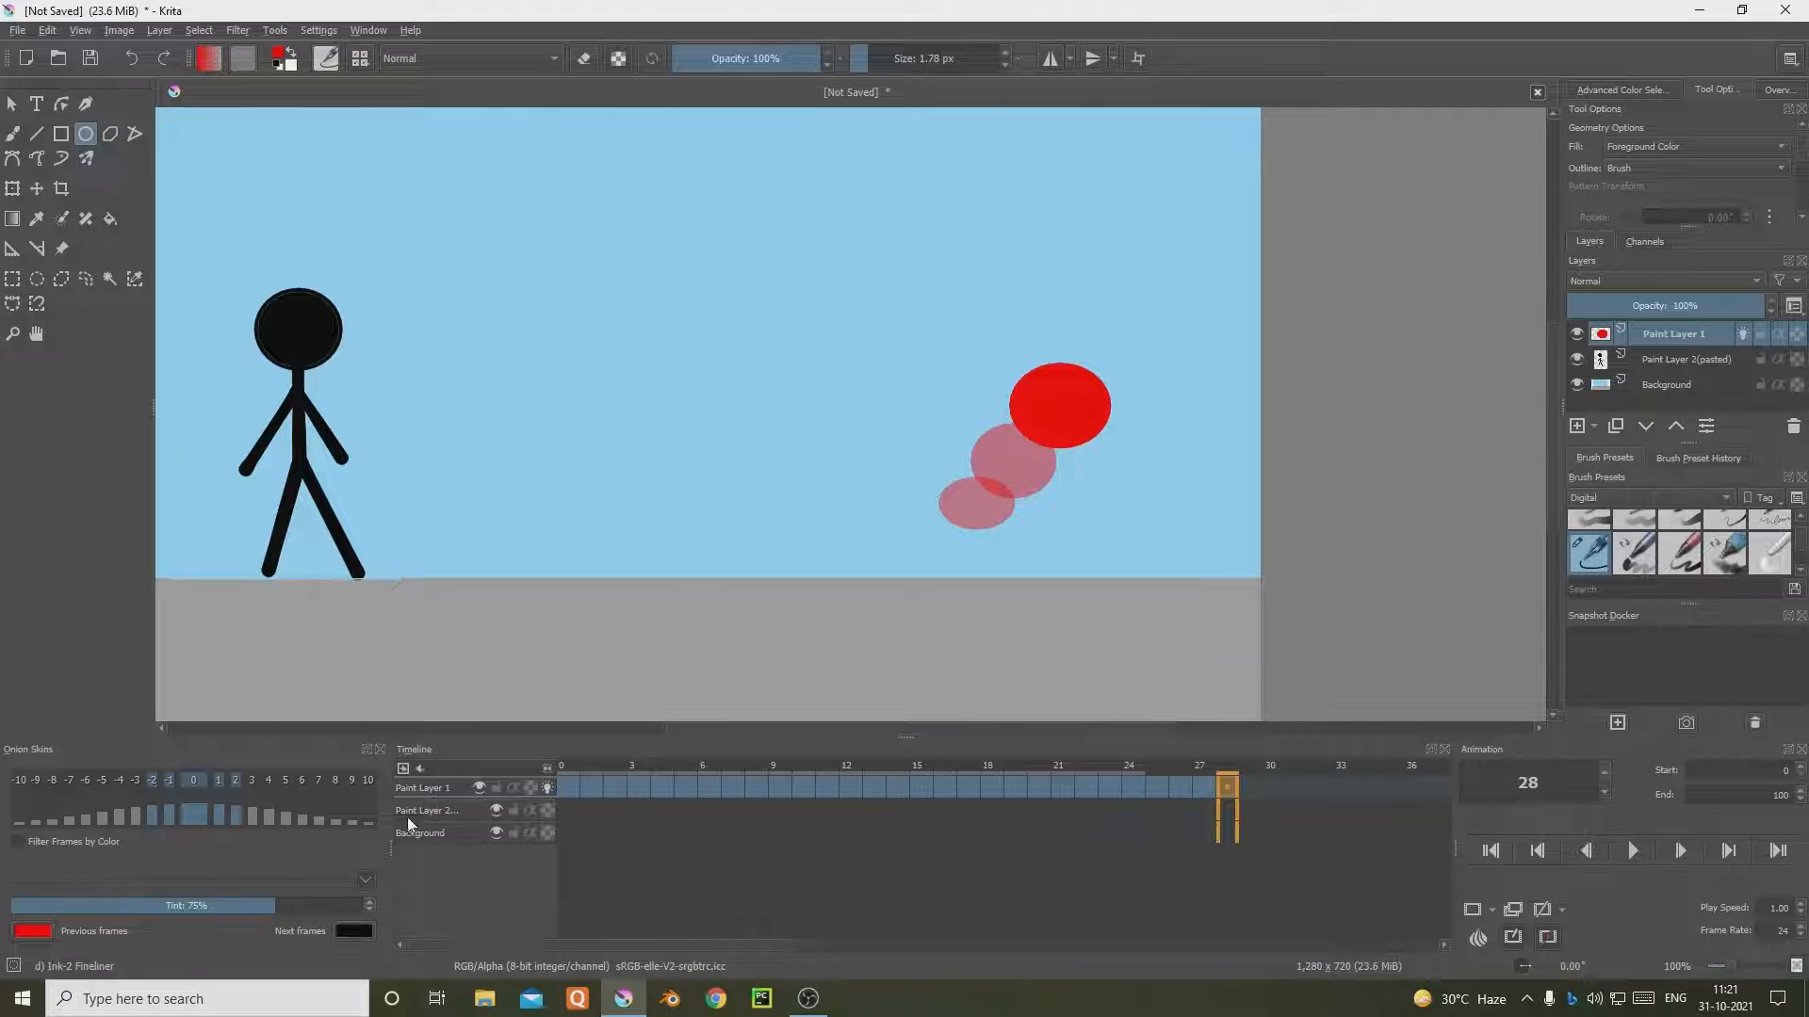
left_click(567, 786)
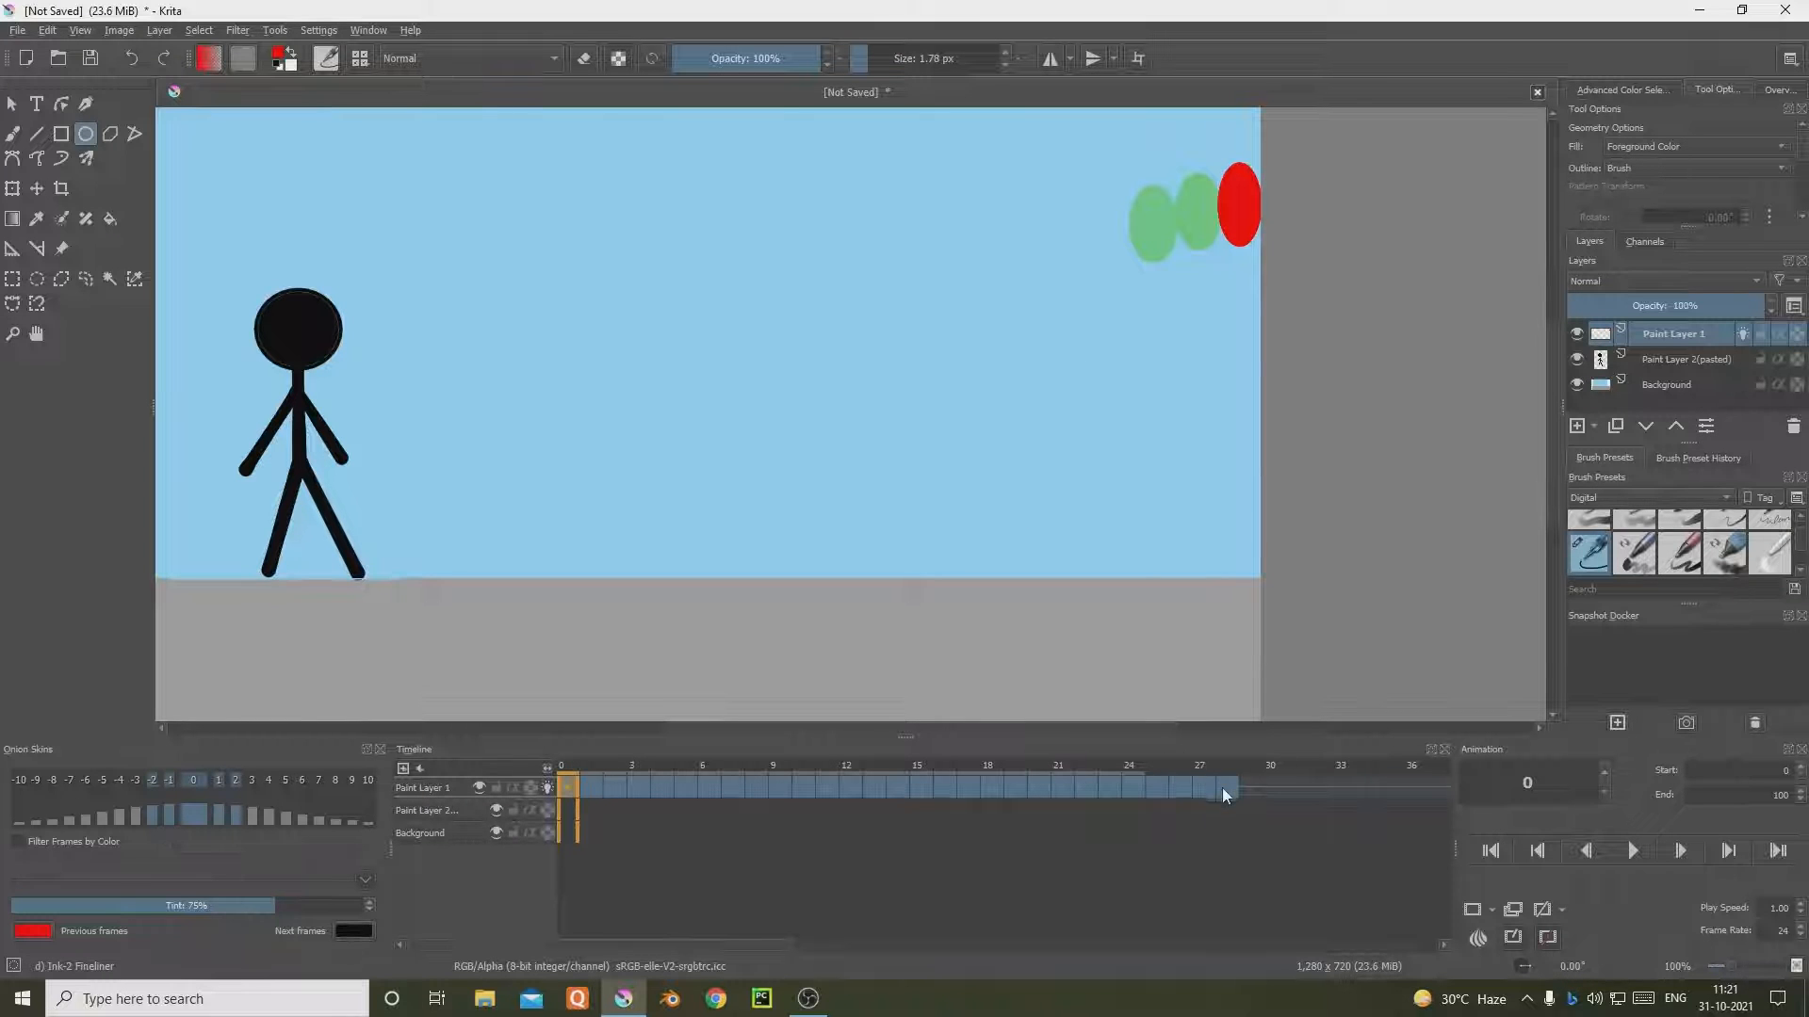
left_click(1223, 788)
left_click_drag(1067, 330, 1138, 383)
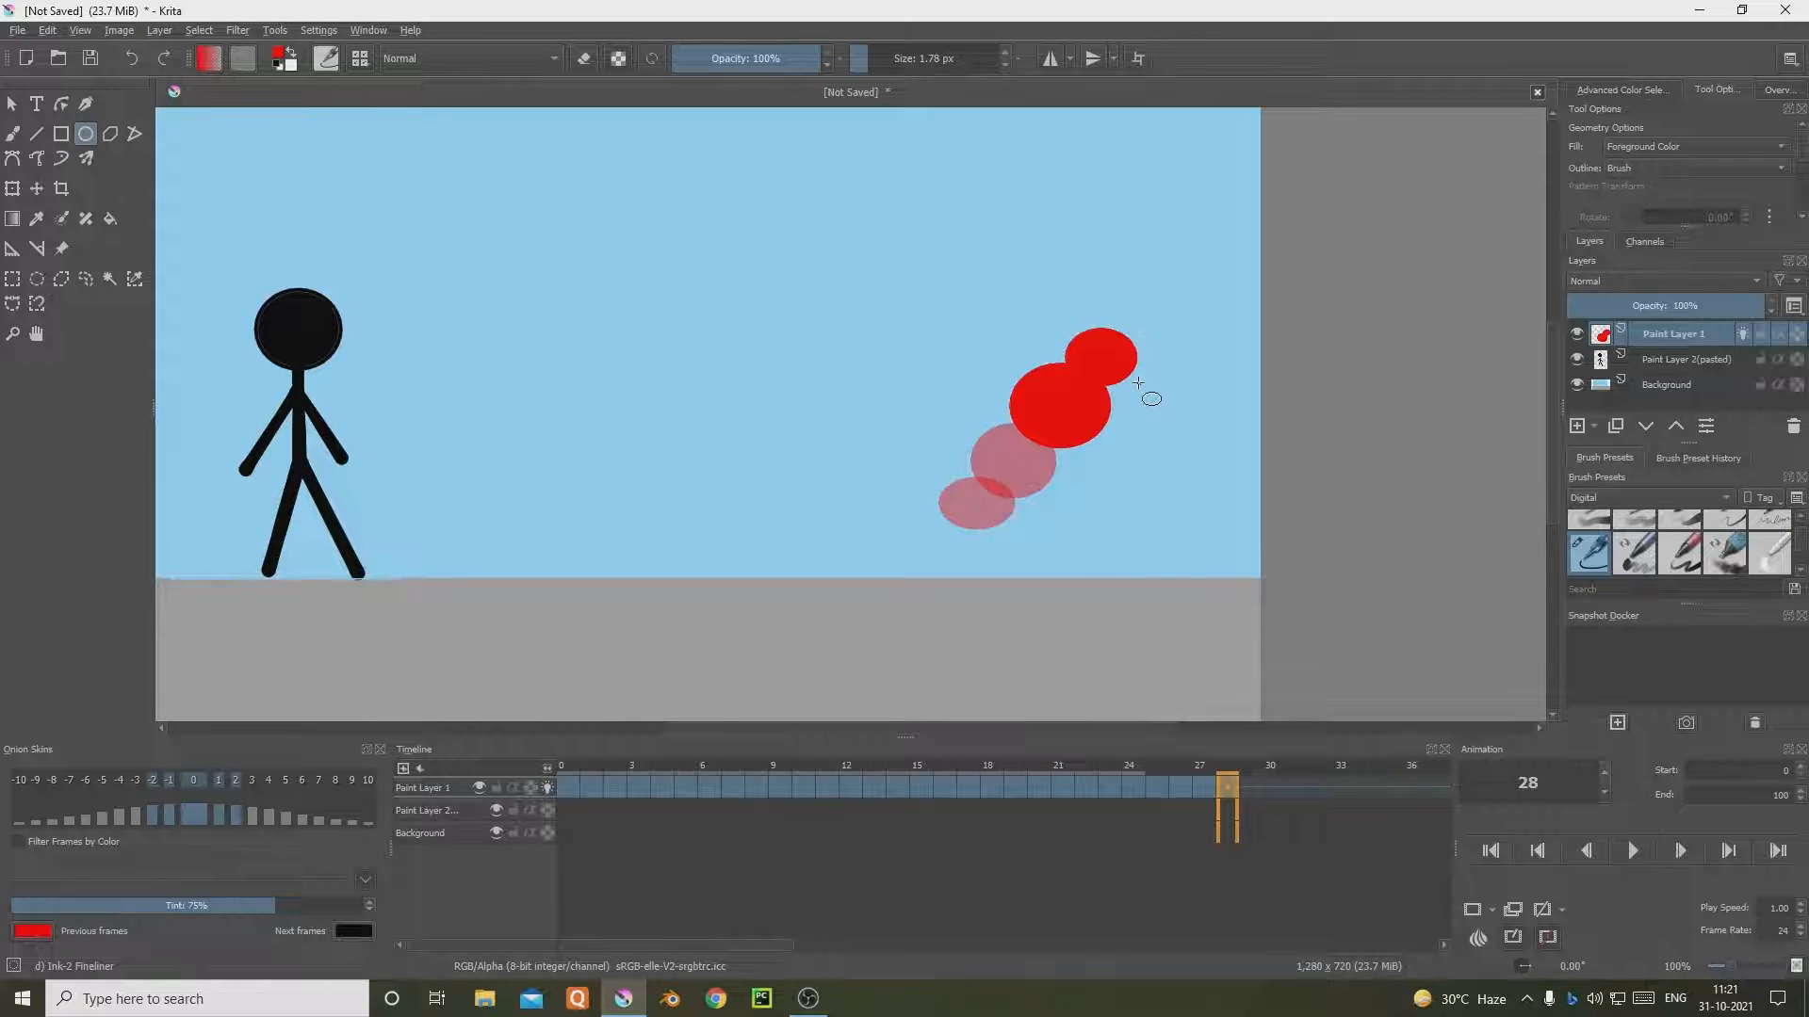
key("ctrl+z")
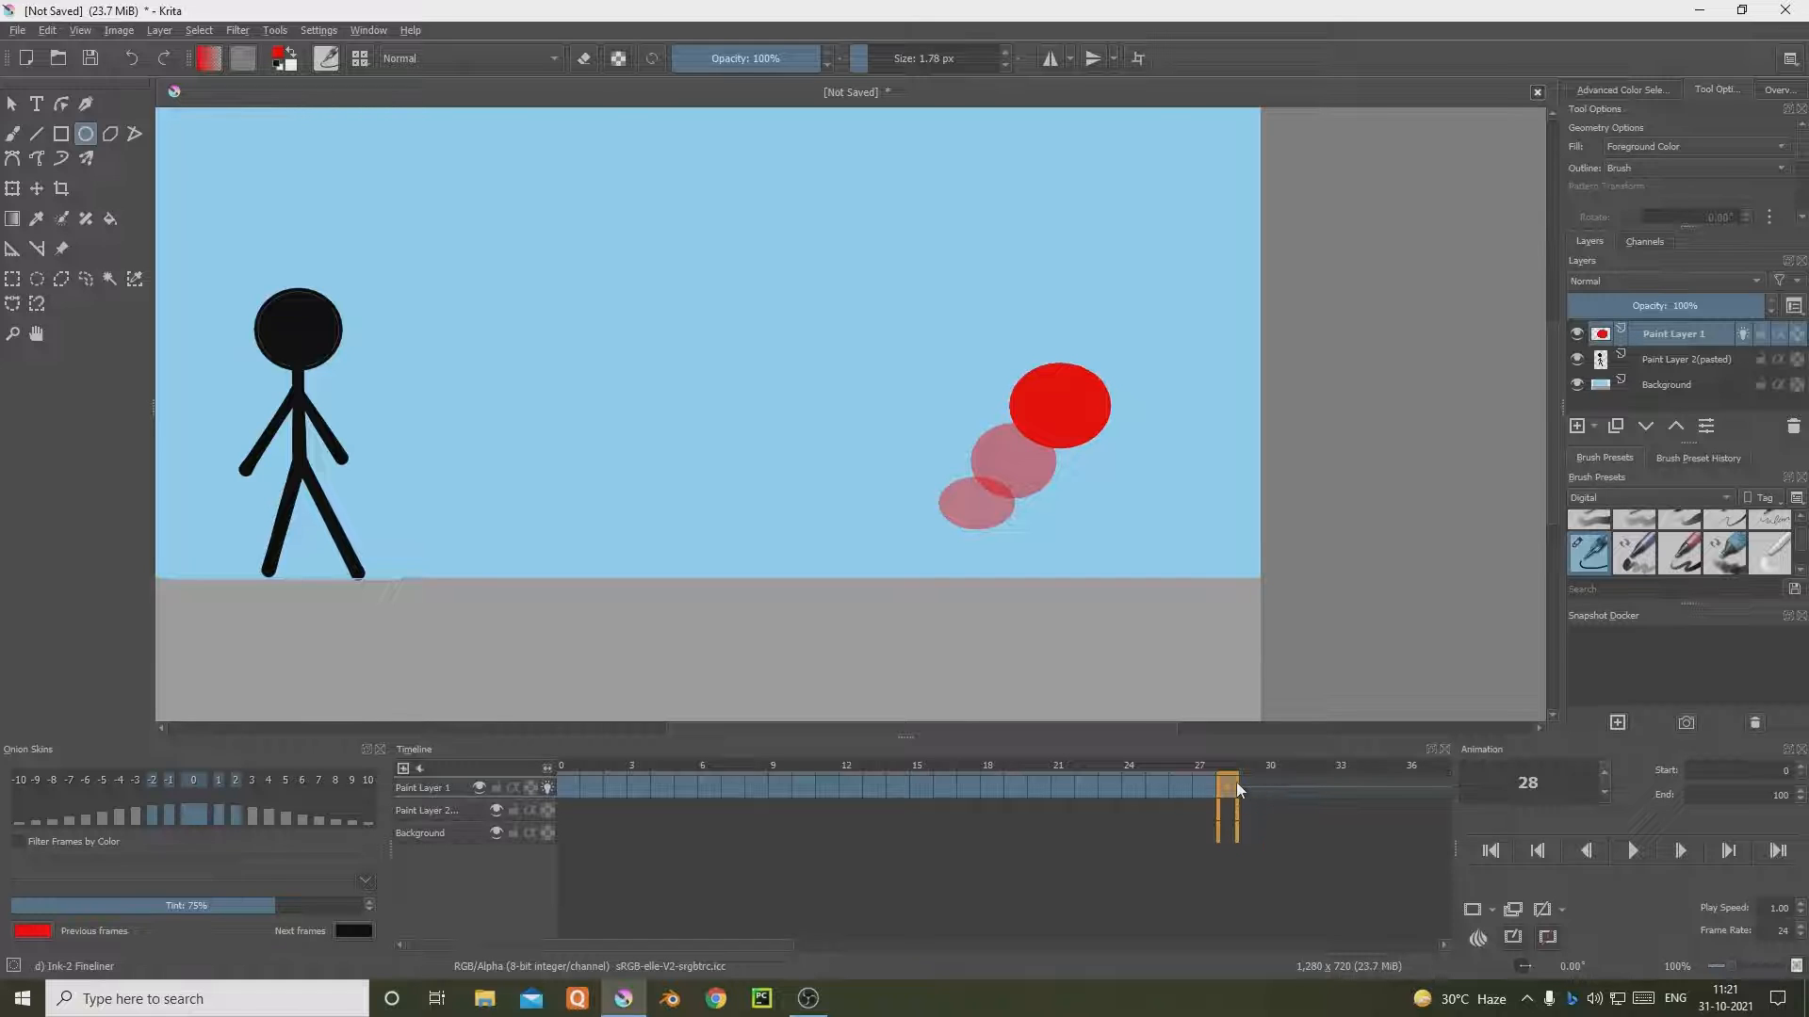
Step: Add blank frames 29 and 30 and draw a smaller red ball on each, climbing toward the ball's starting position on frame 0
right_click(1253, 776)
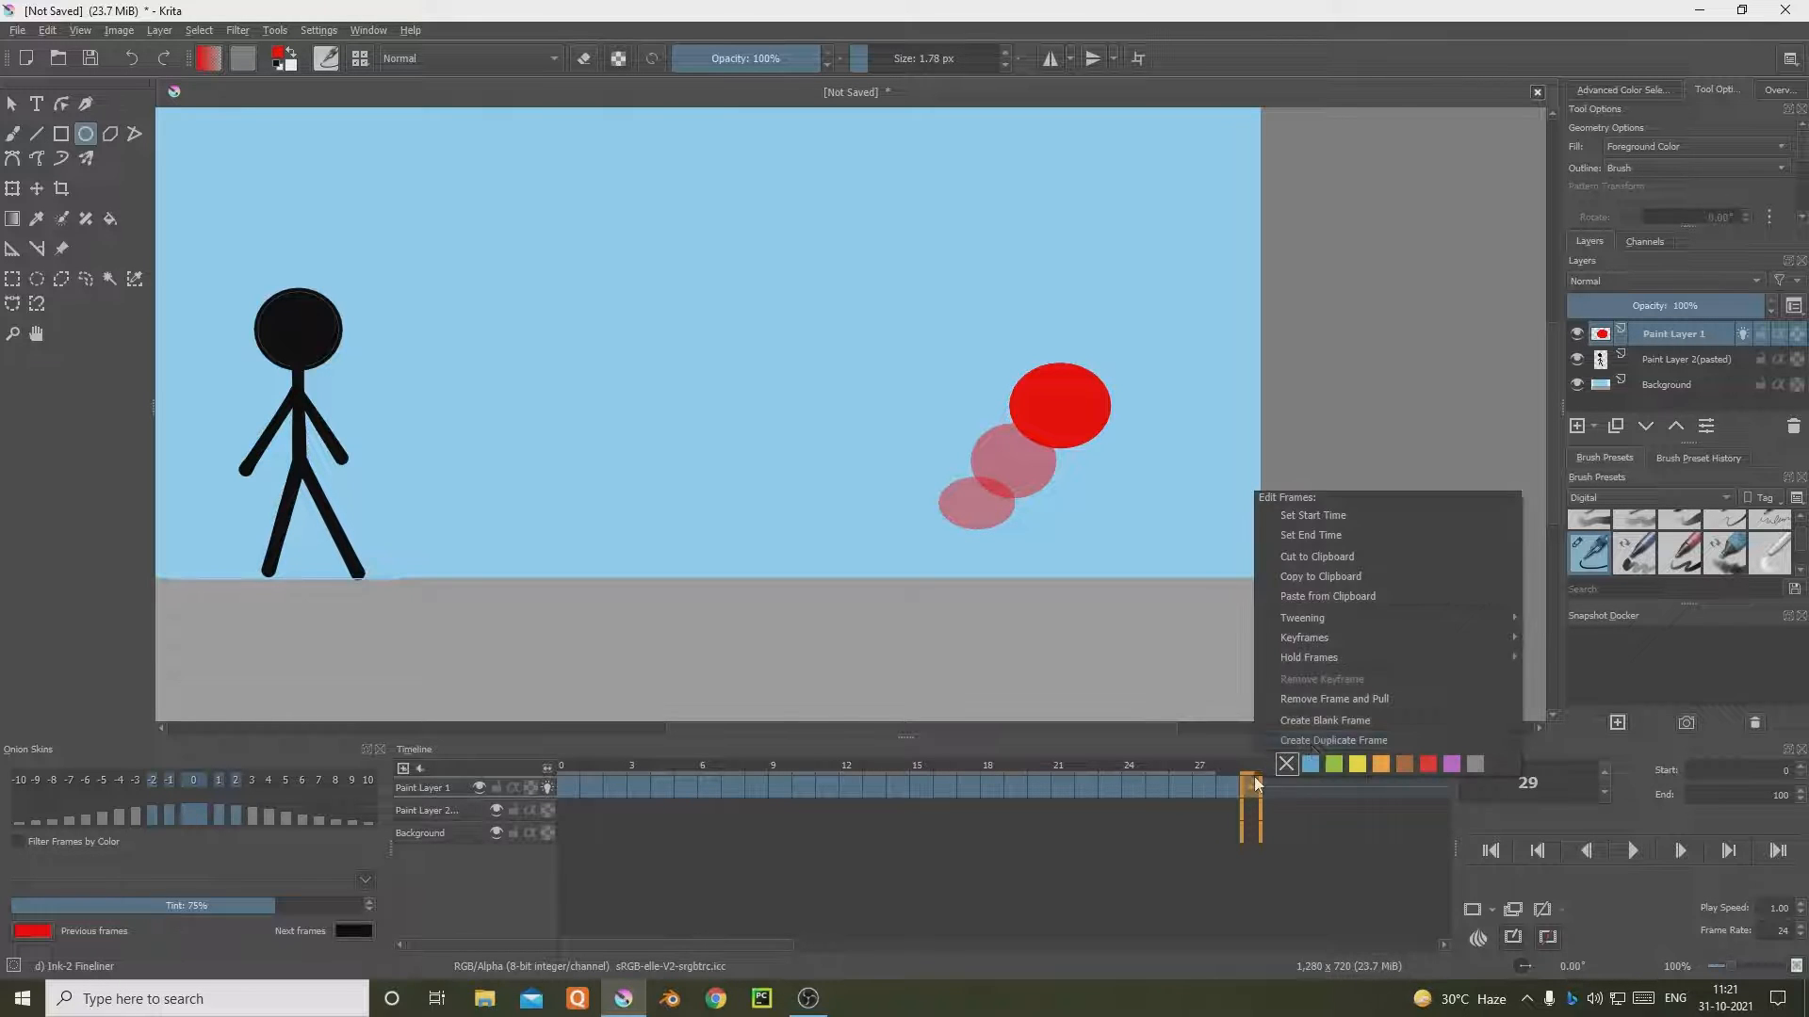
left_click(1330, 725)
left_click_drag(1078, 343, 1141, 405)
left_click(1270, 788)
right_click(1270, 776)
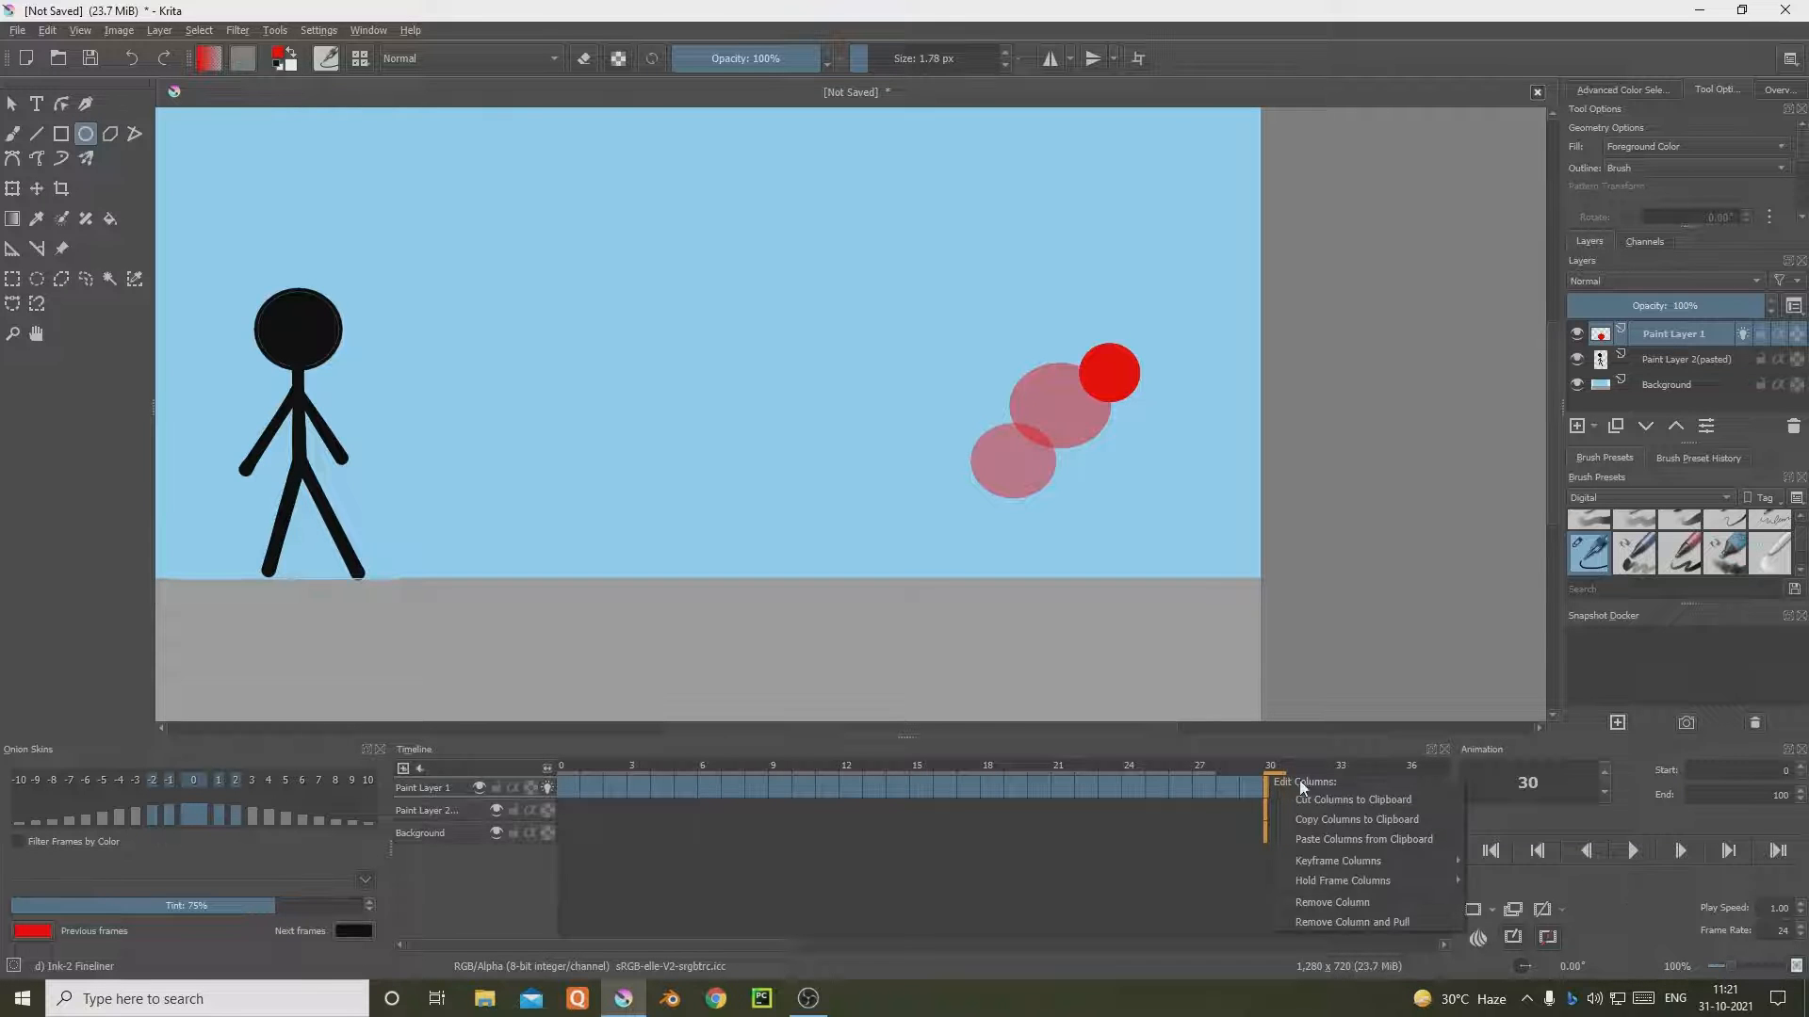
left_click(561, 789)
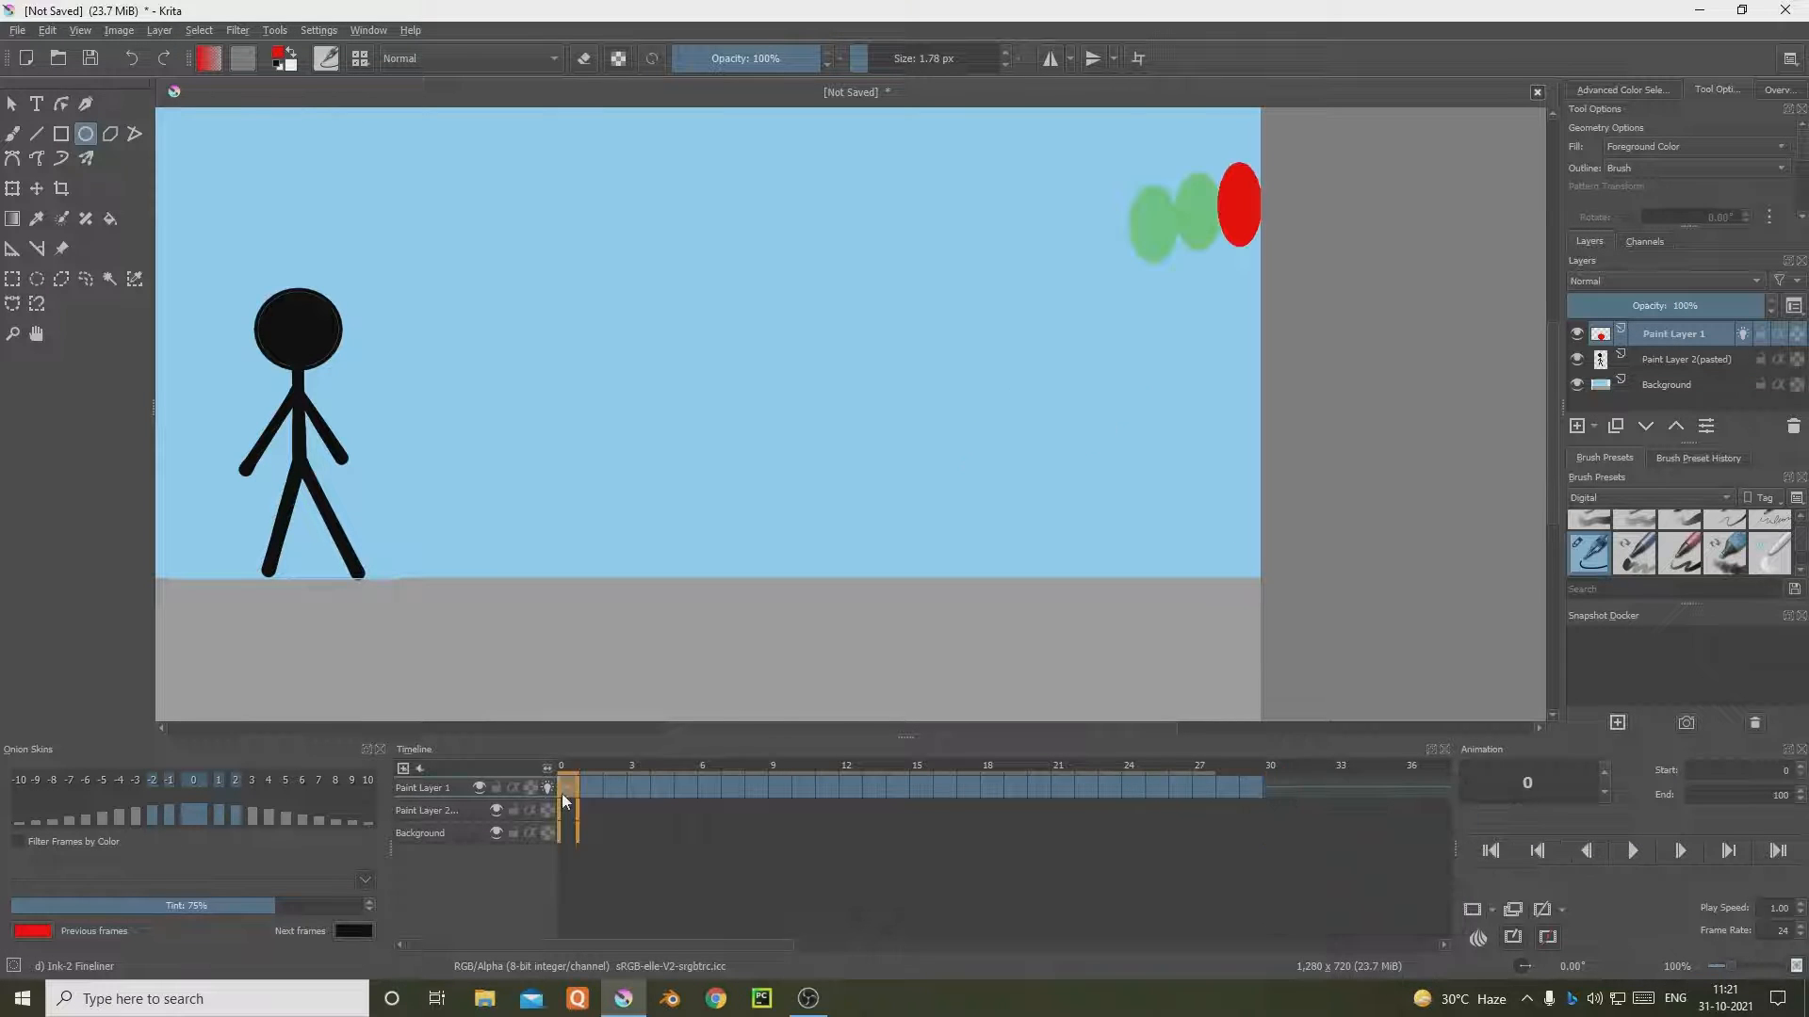
left_click(1257, 786)
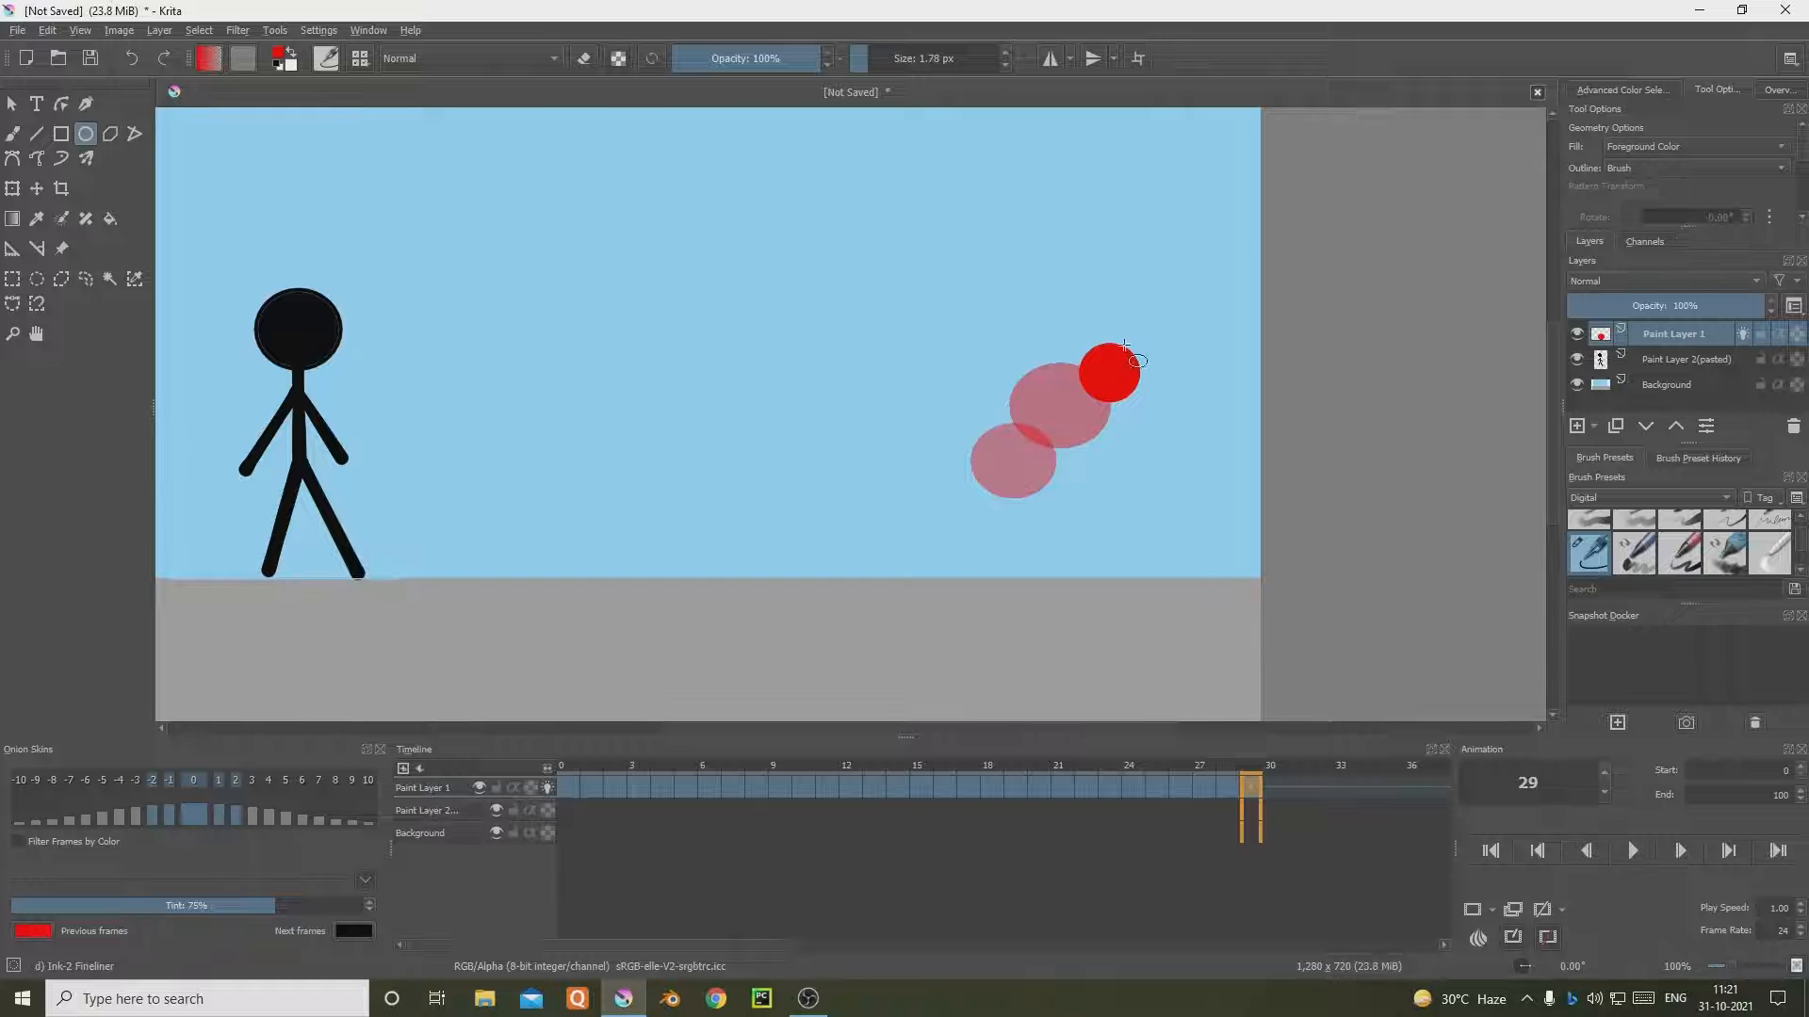
left_click(1273, 787)
right_click(1280, 783)
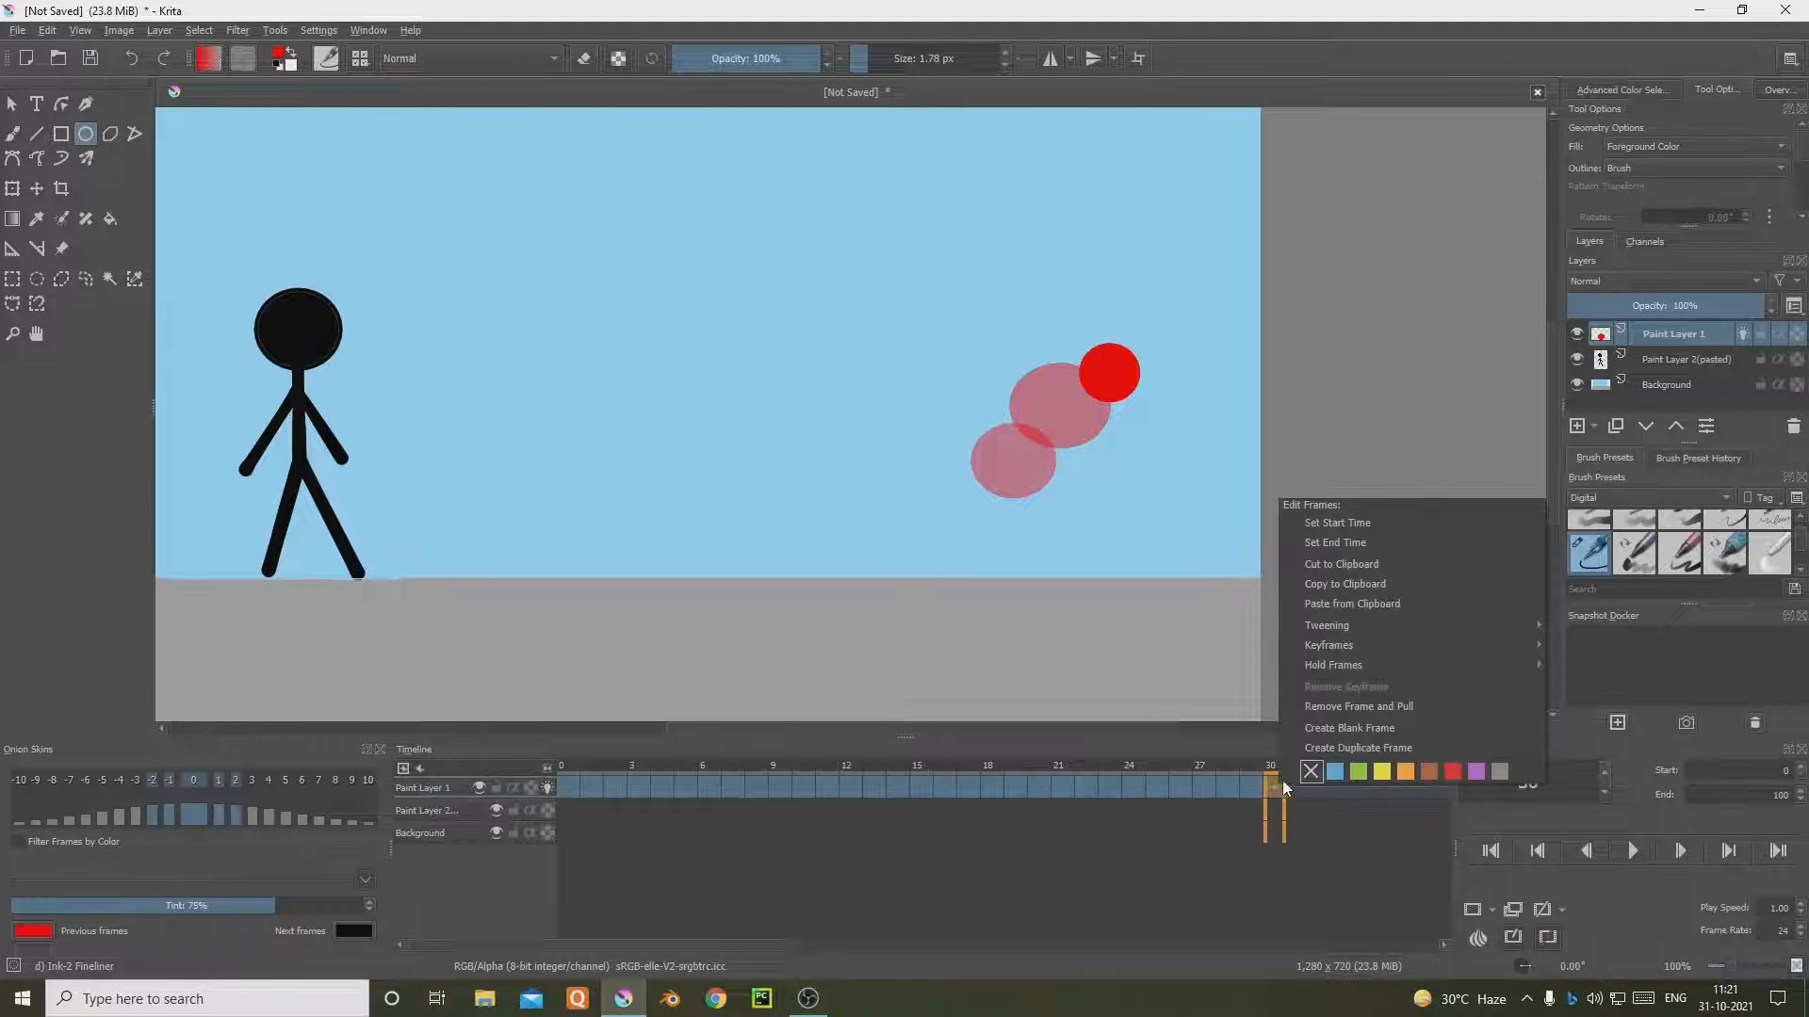
left_click(1372, 727)
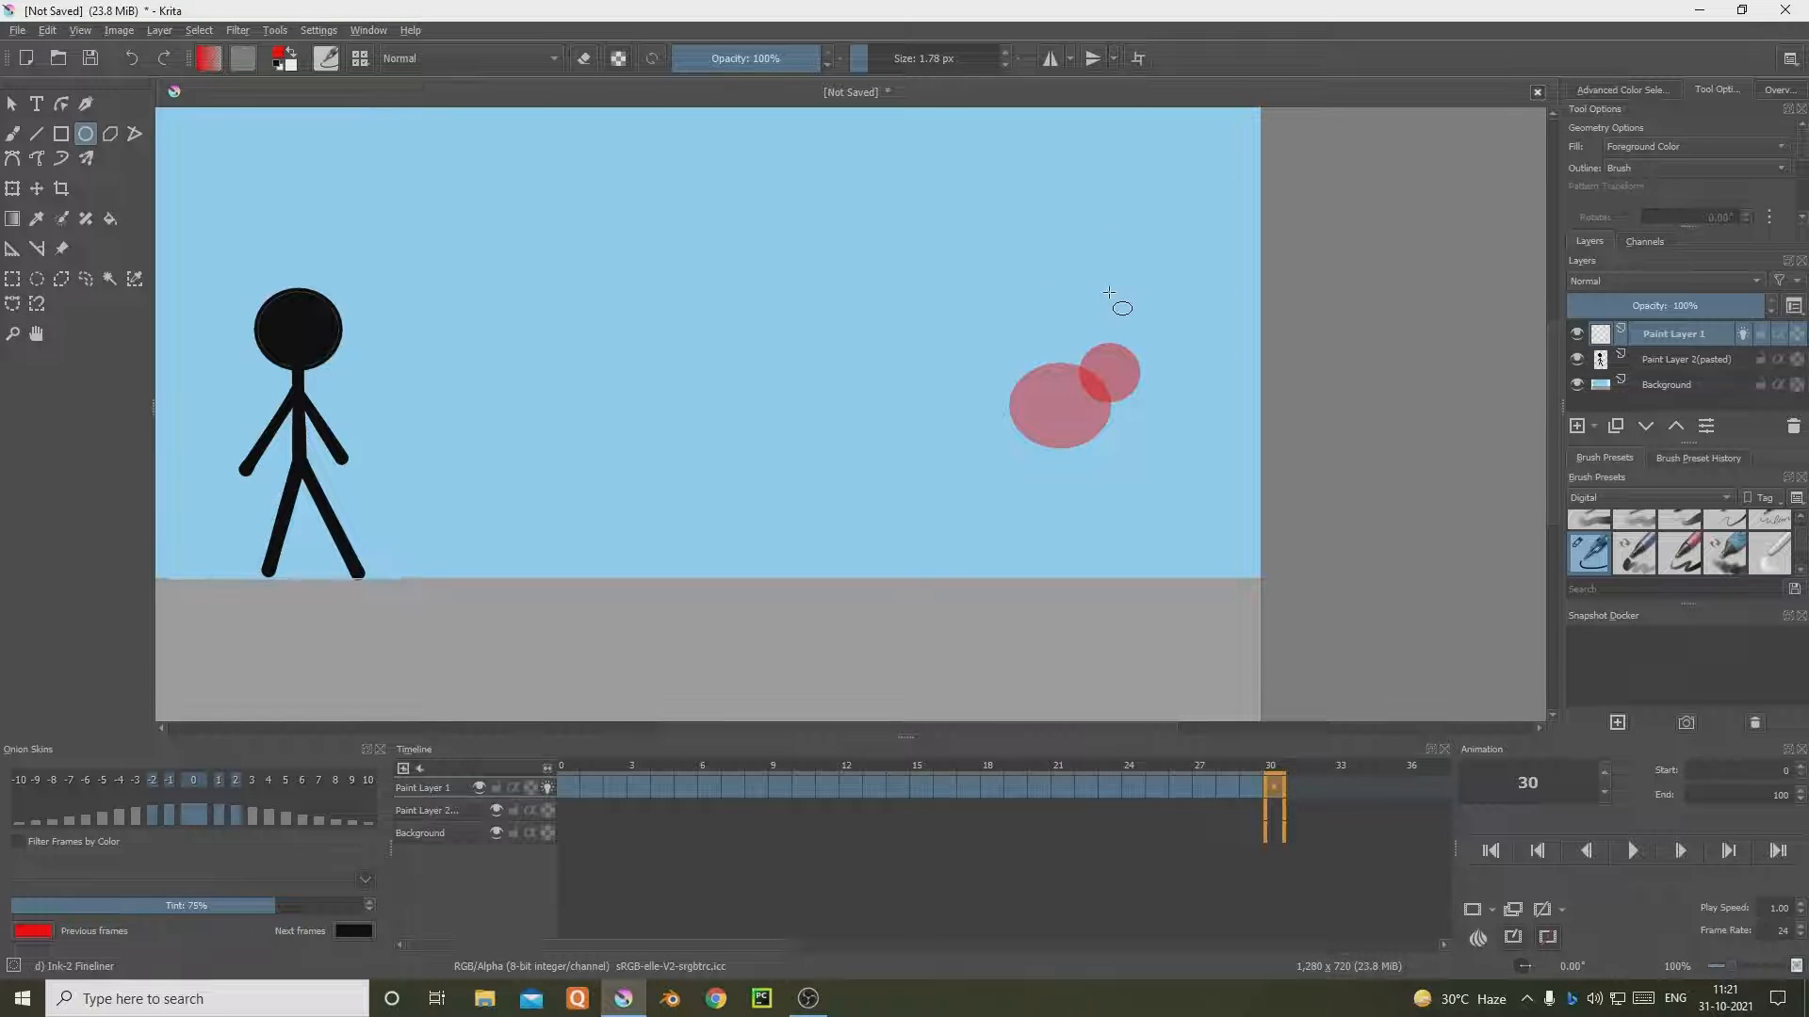
left_click_drag(1110, 288, 1183, 352)
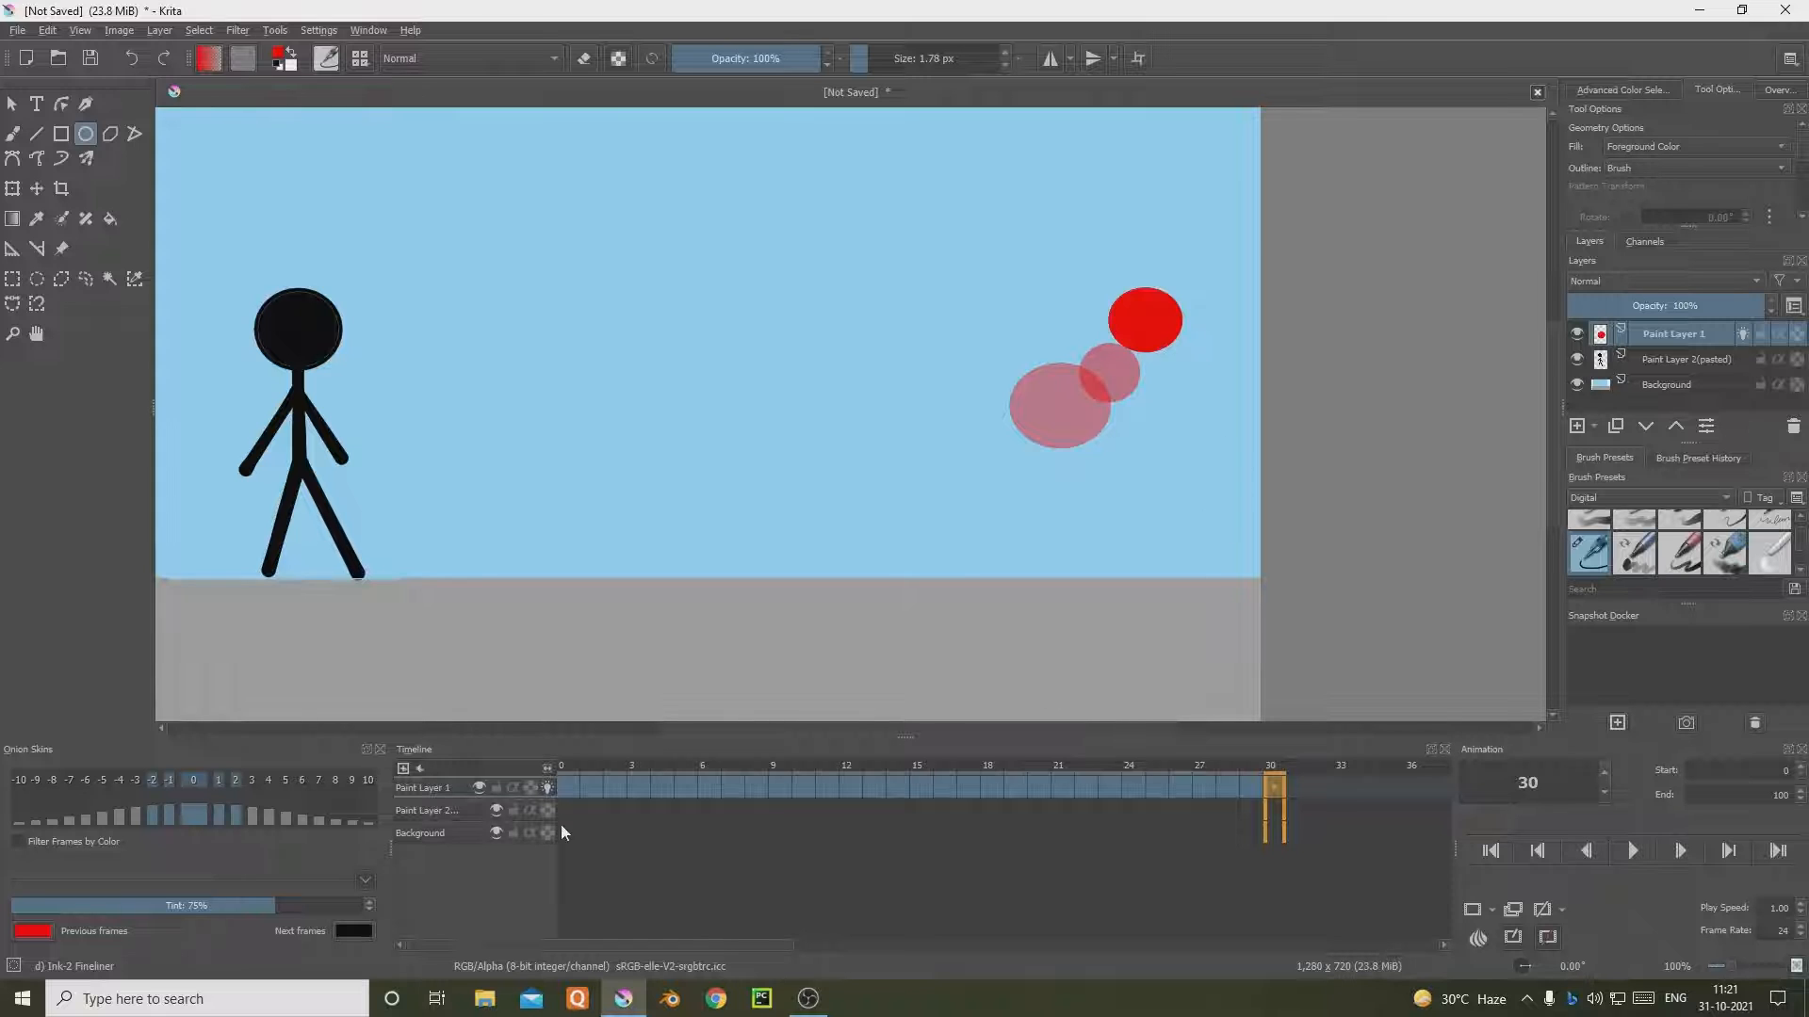
Step: Copy frames 0 to 2 of Paint Layer 1 to the clipboard
left_click(567, 792)
left_click(624, 788, "shift")
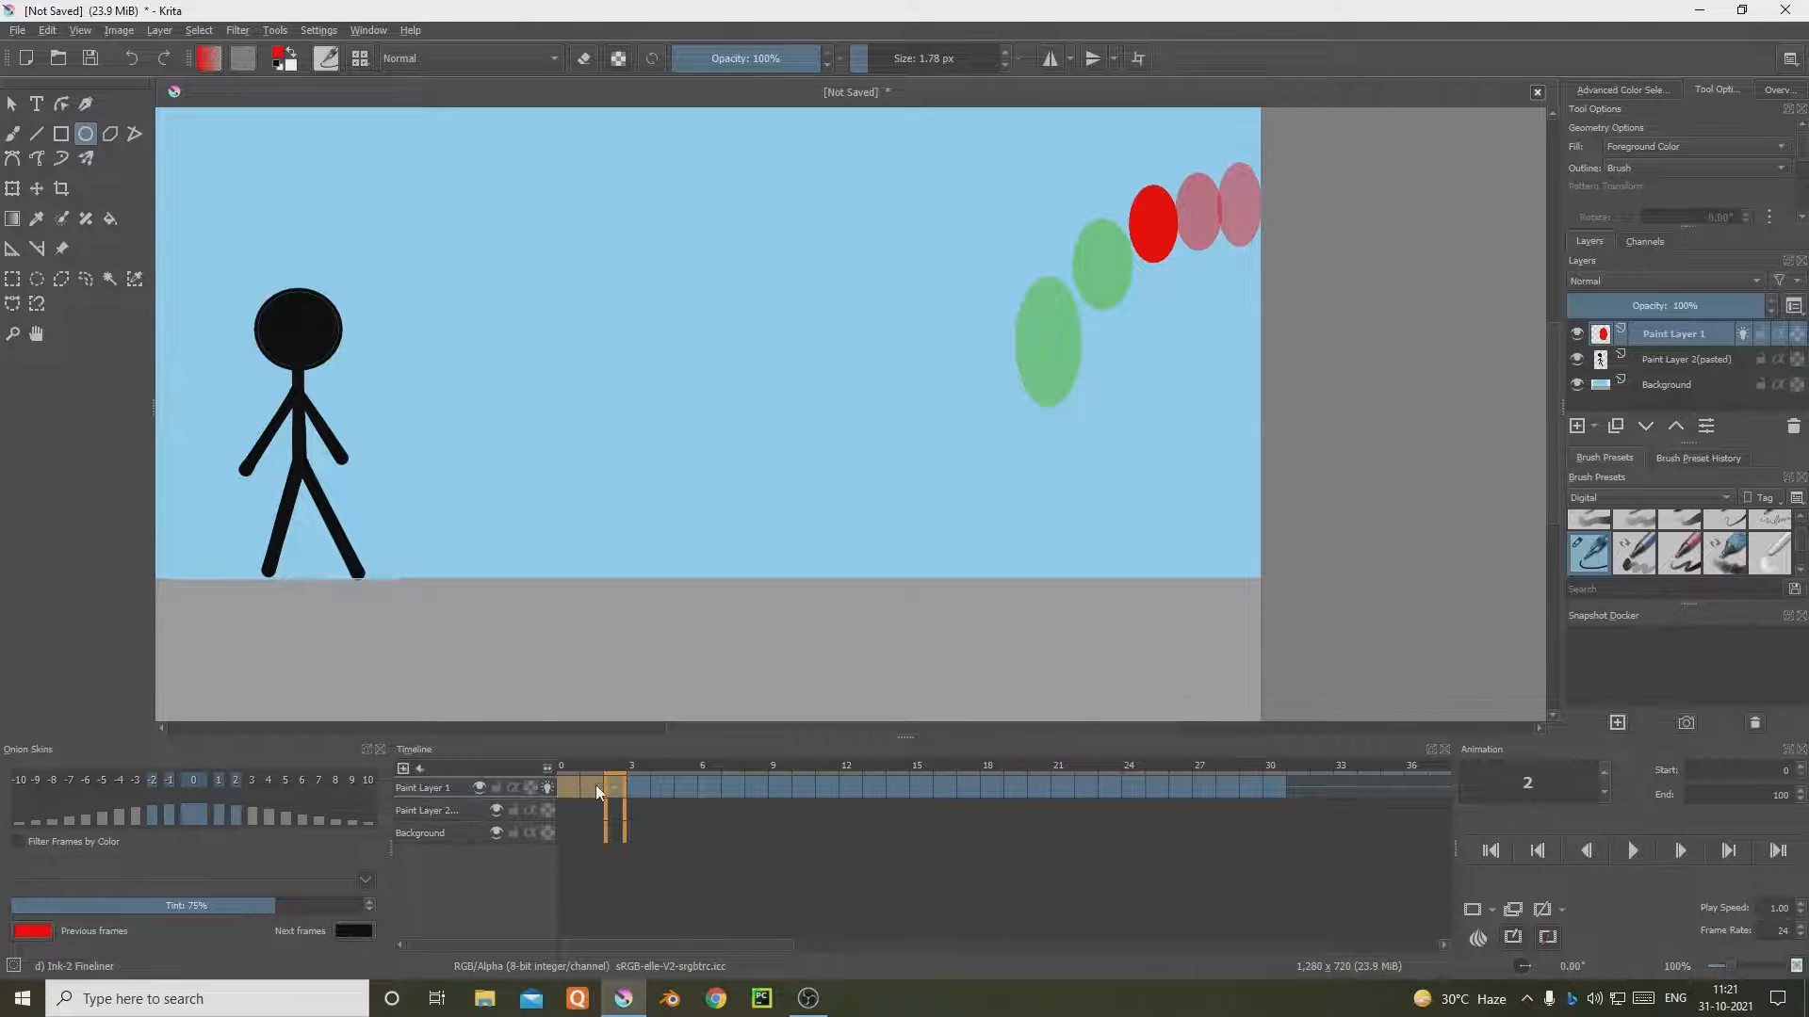
right_click(597, 784)
left_click(674, 606)
Step: Paste the copied frames at frame 31 and rearrange them so frame 2's drawing sits on frame 30 and frame 1's on frame 31
left_click(1296, 788)
right_click(1296, 788)
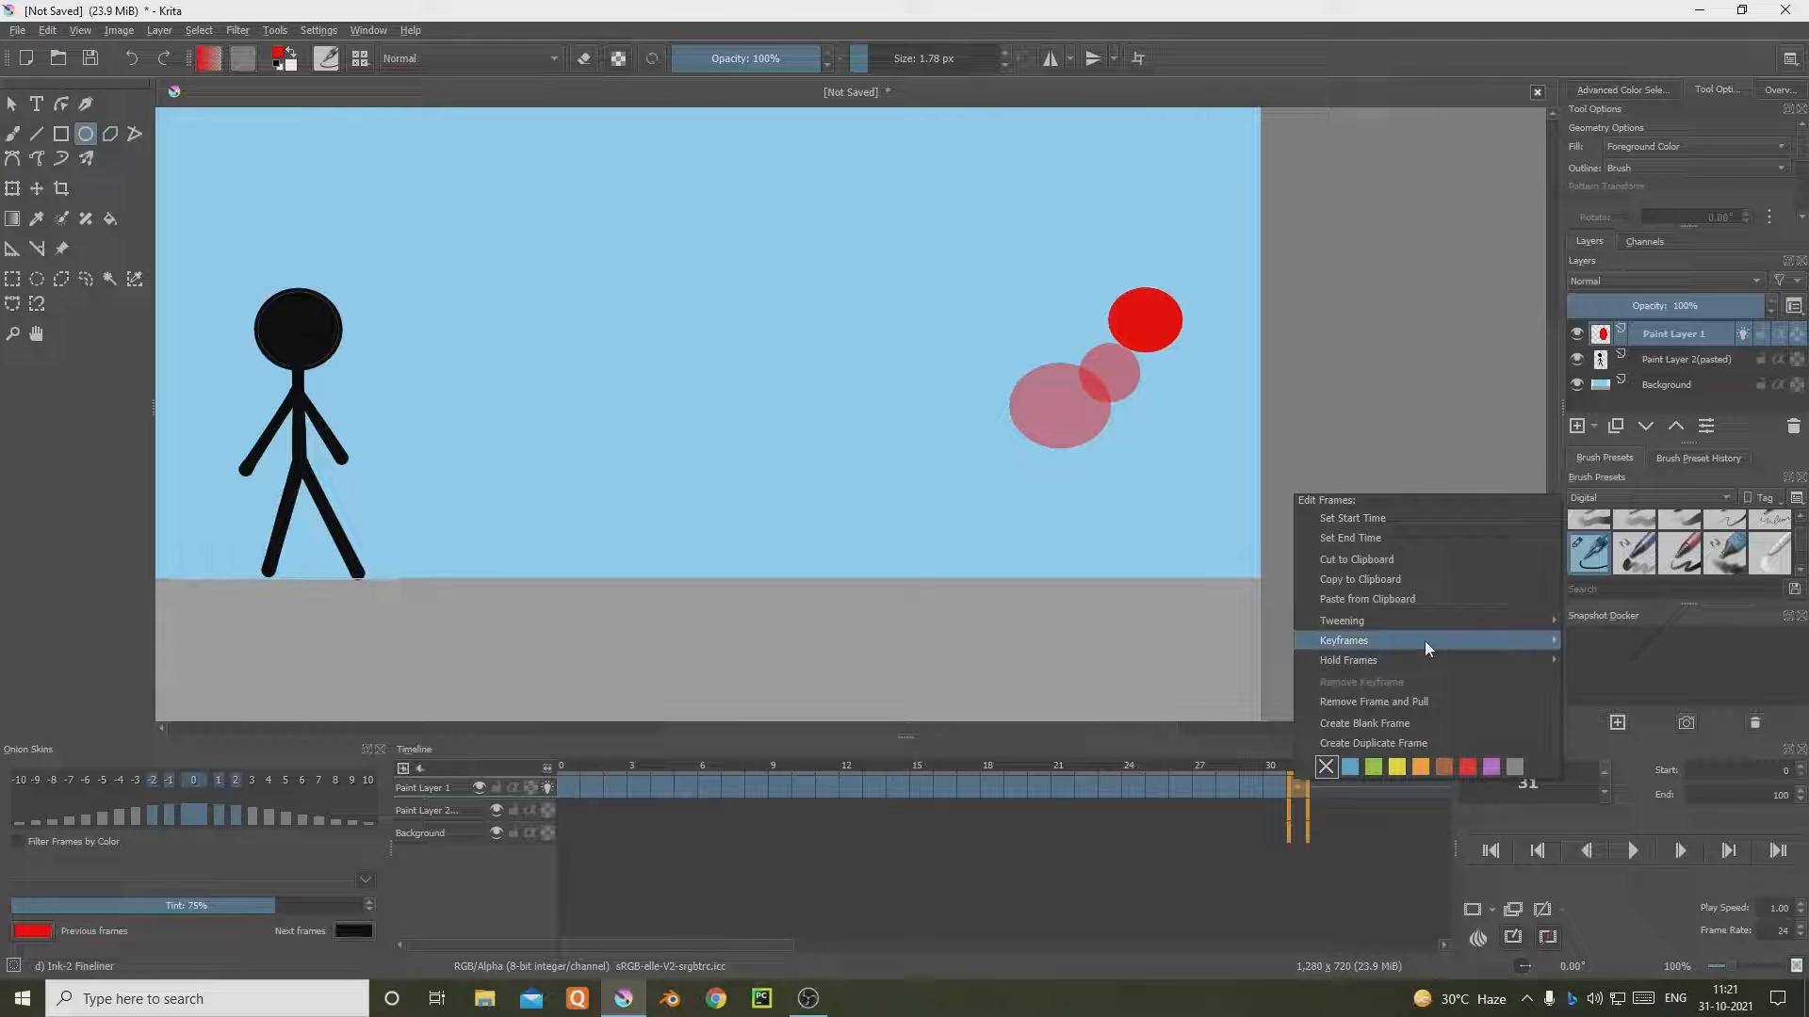
left_click(1376, 601)
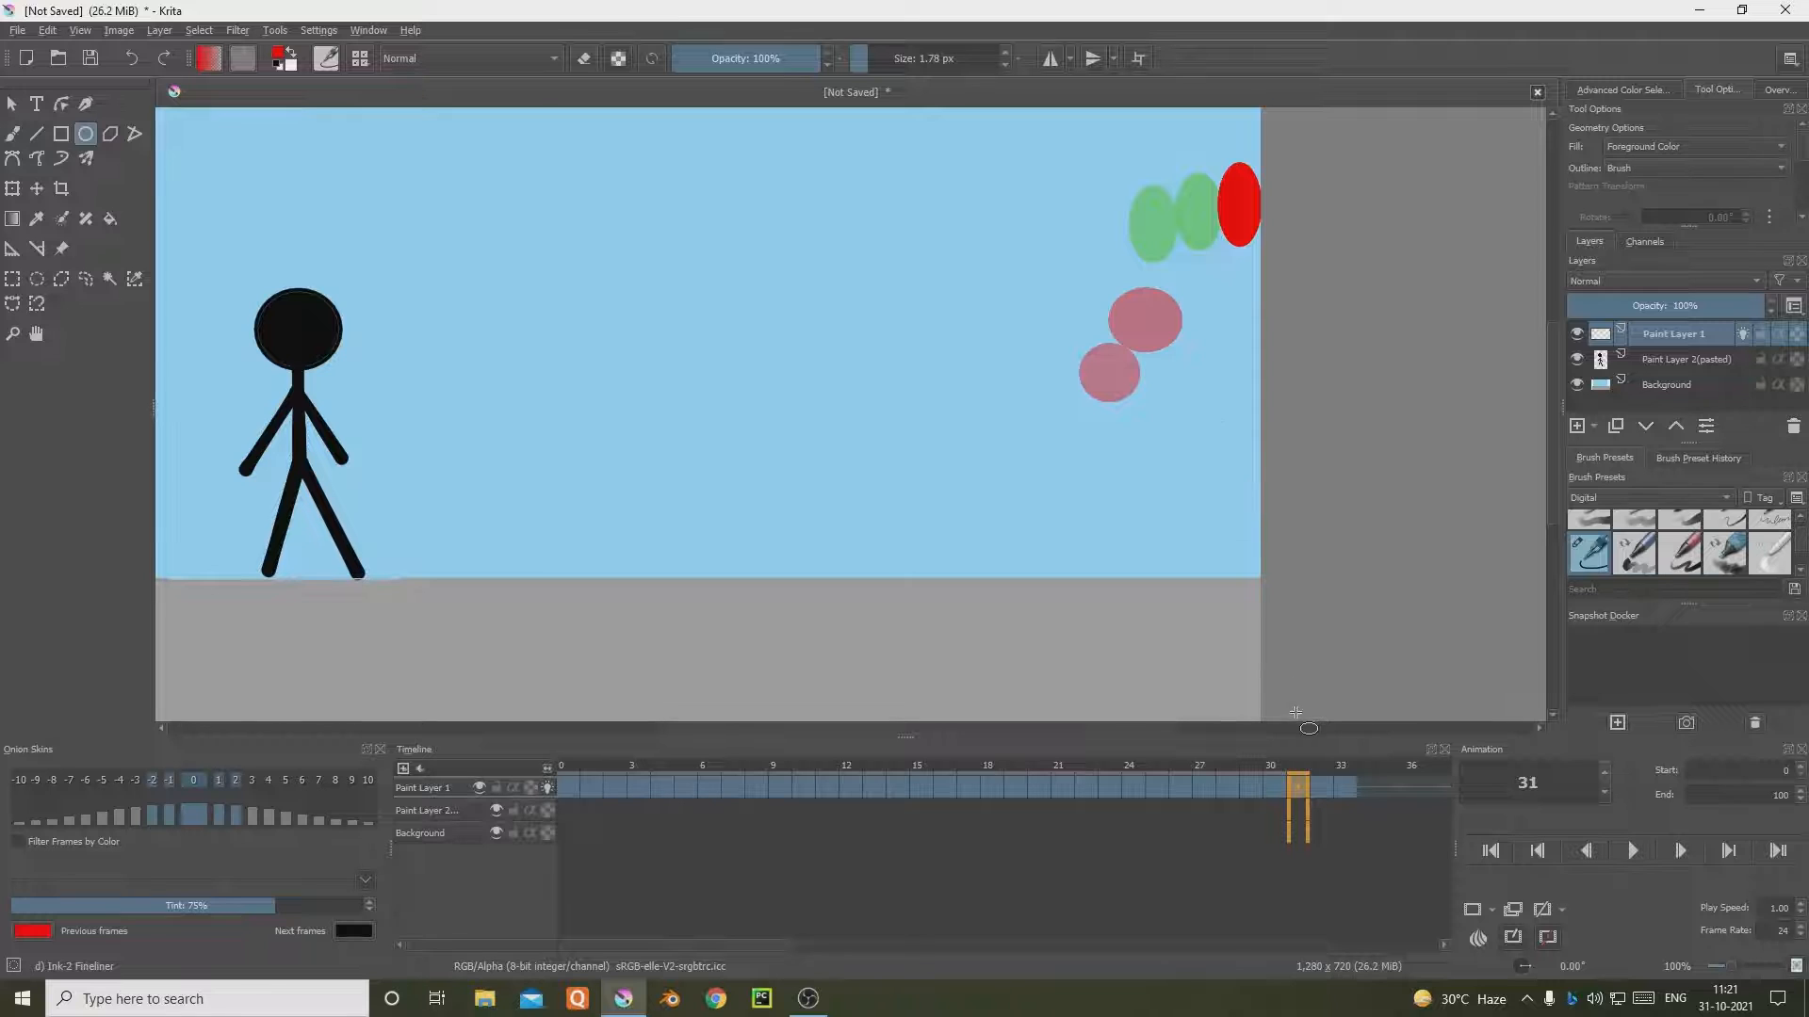
left_click_drag(1313, 787, 1265, 788)
left_click(1323, 783)
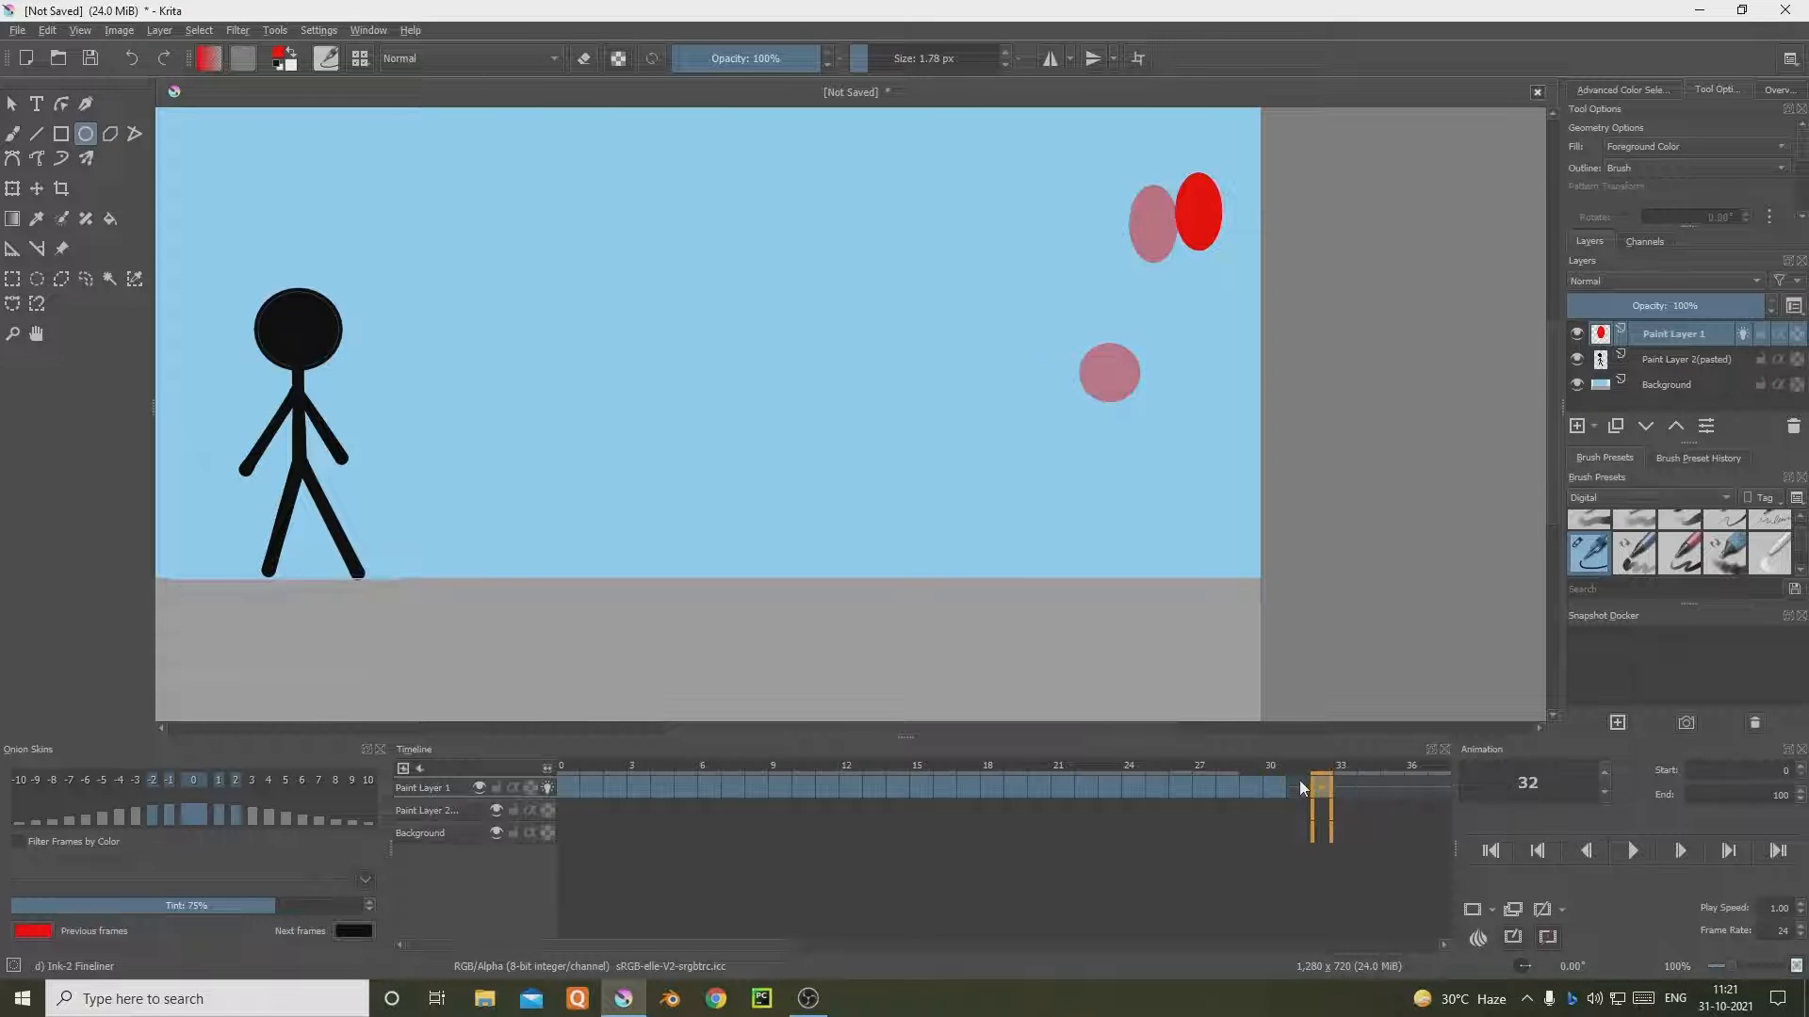
Step: Play the animation twice from frame 1, stopping it each time, and go to frame 32
left_click(569, 787)
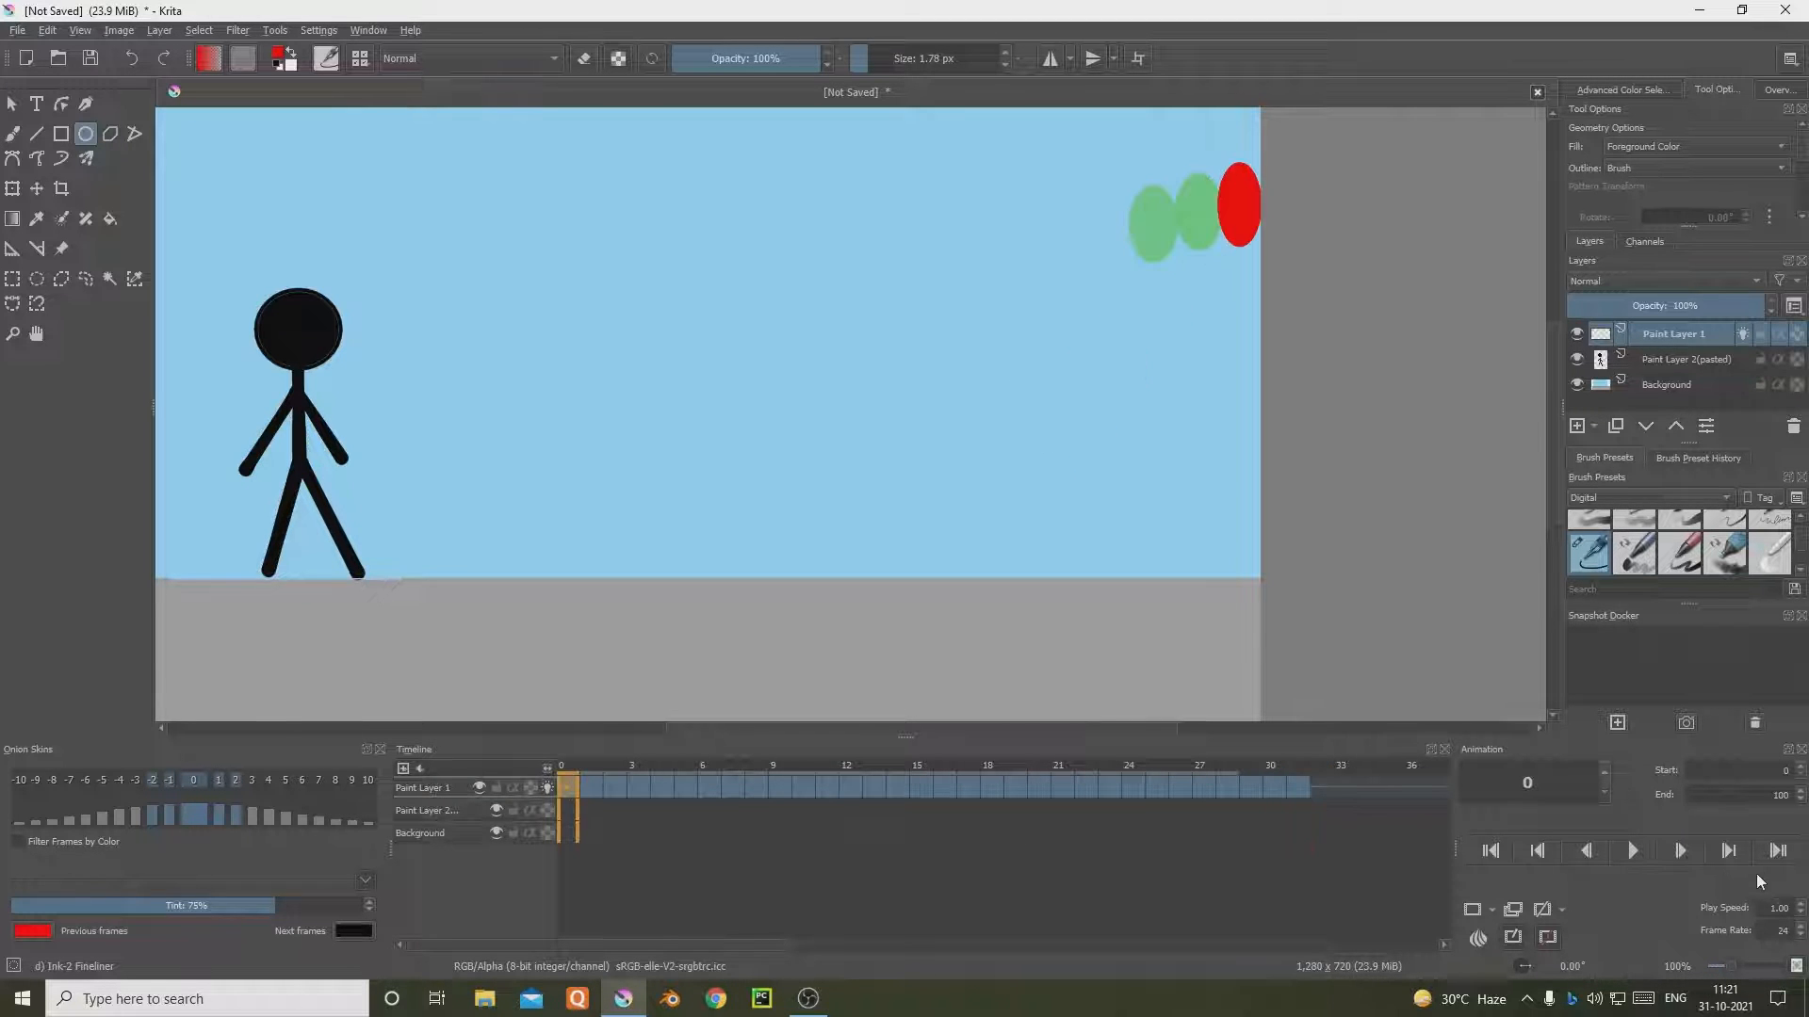
left_click(1685, 850)
left_click(1653, 850)
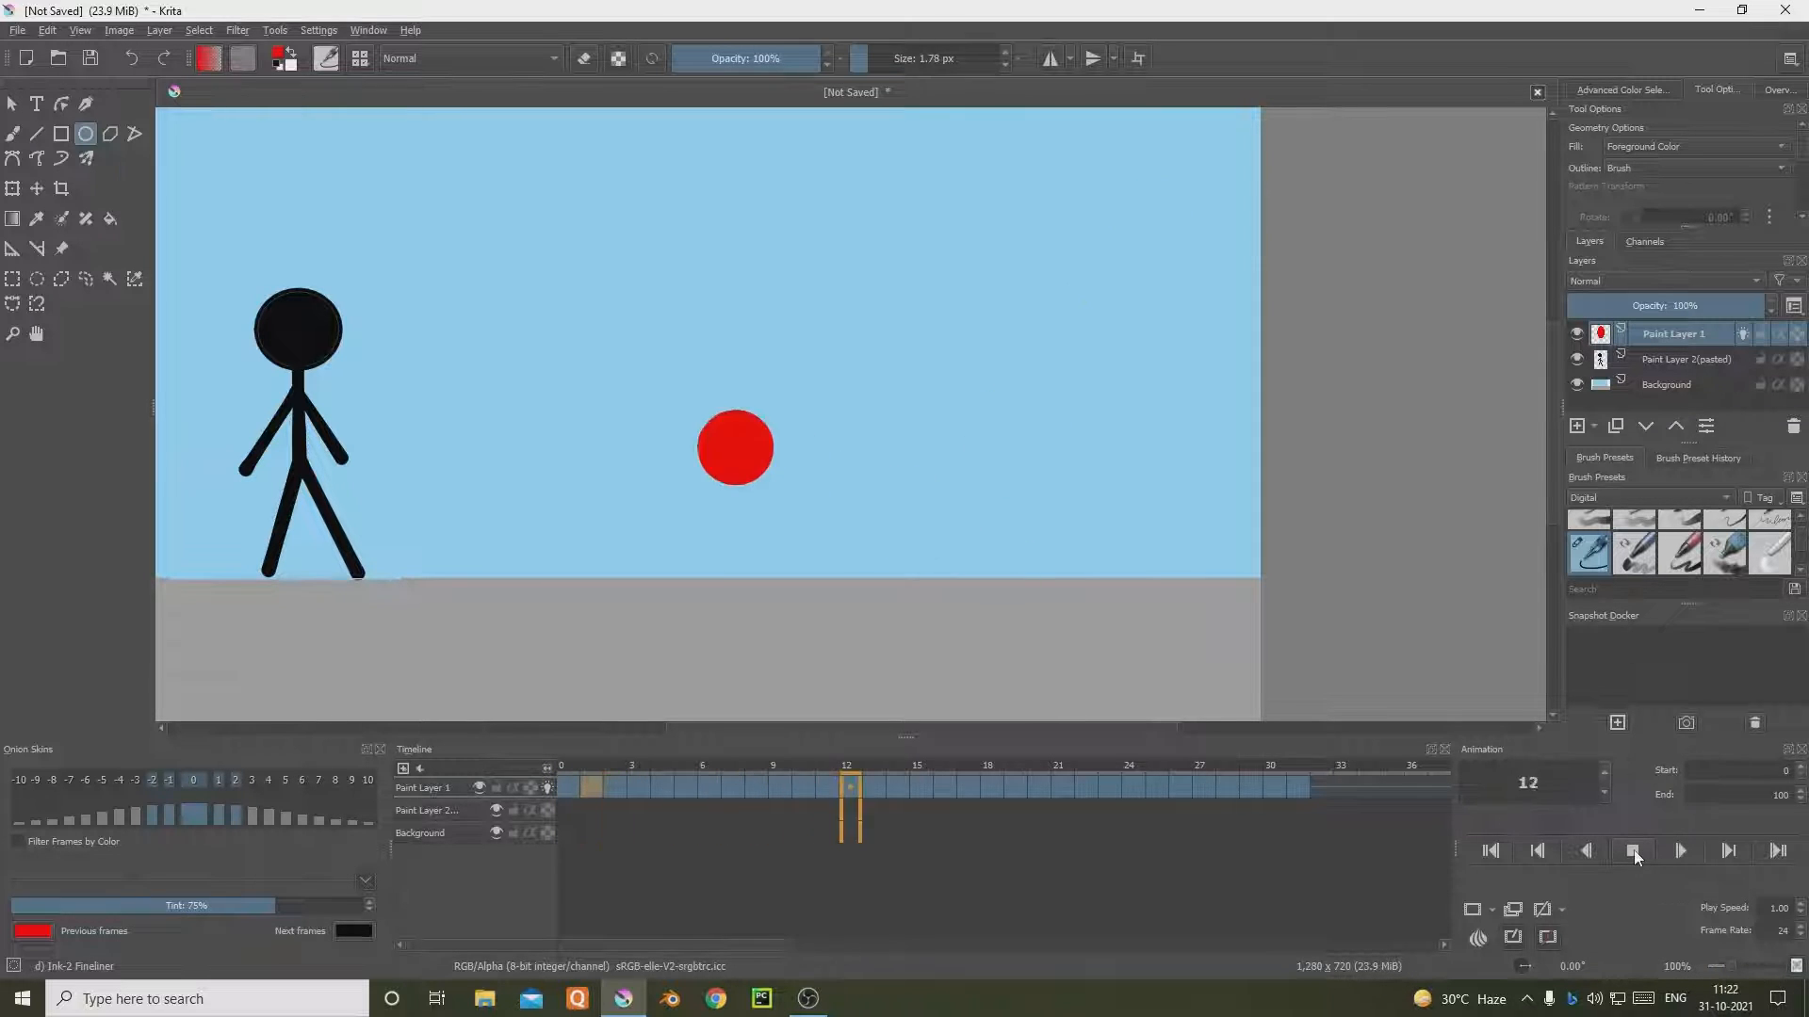
left_click(1633, 850)
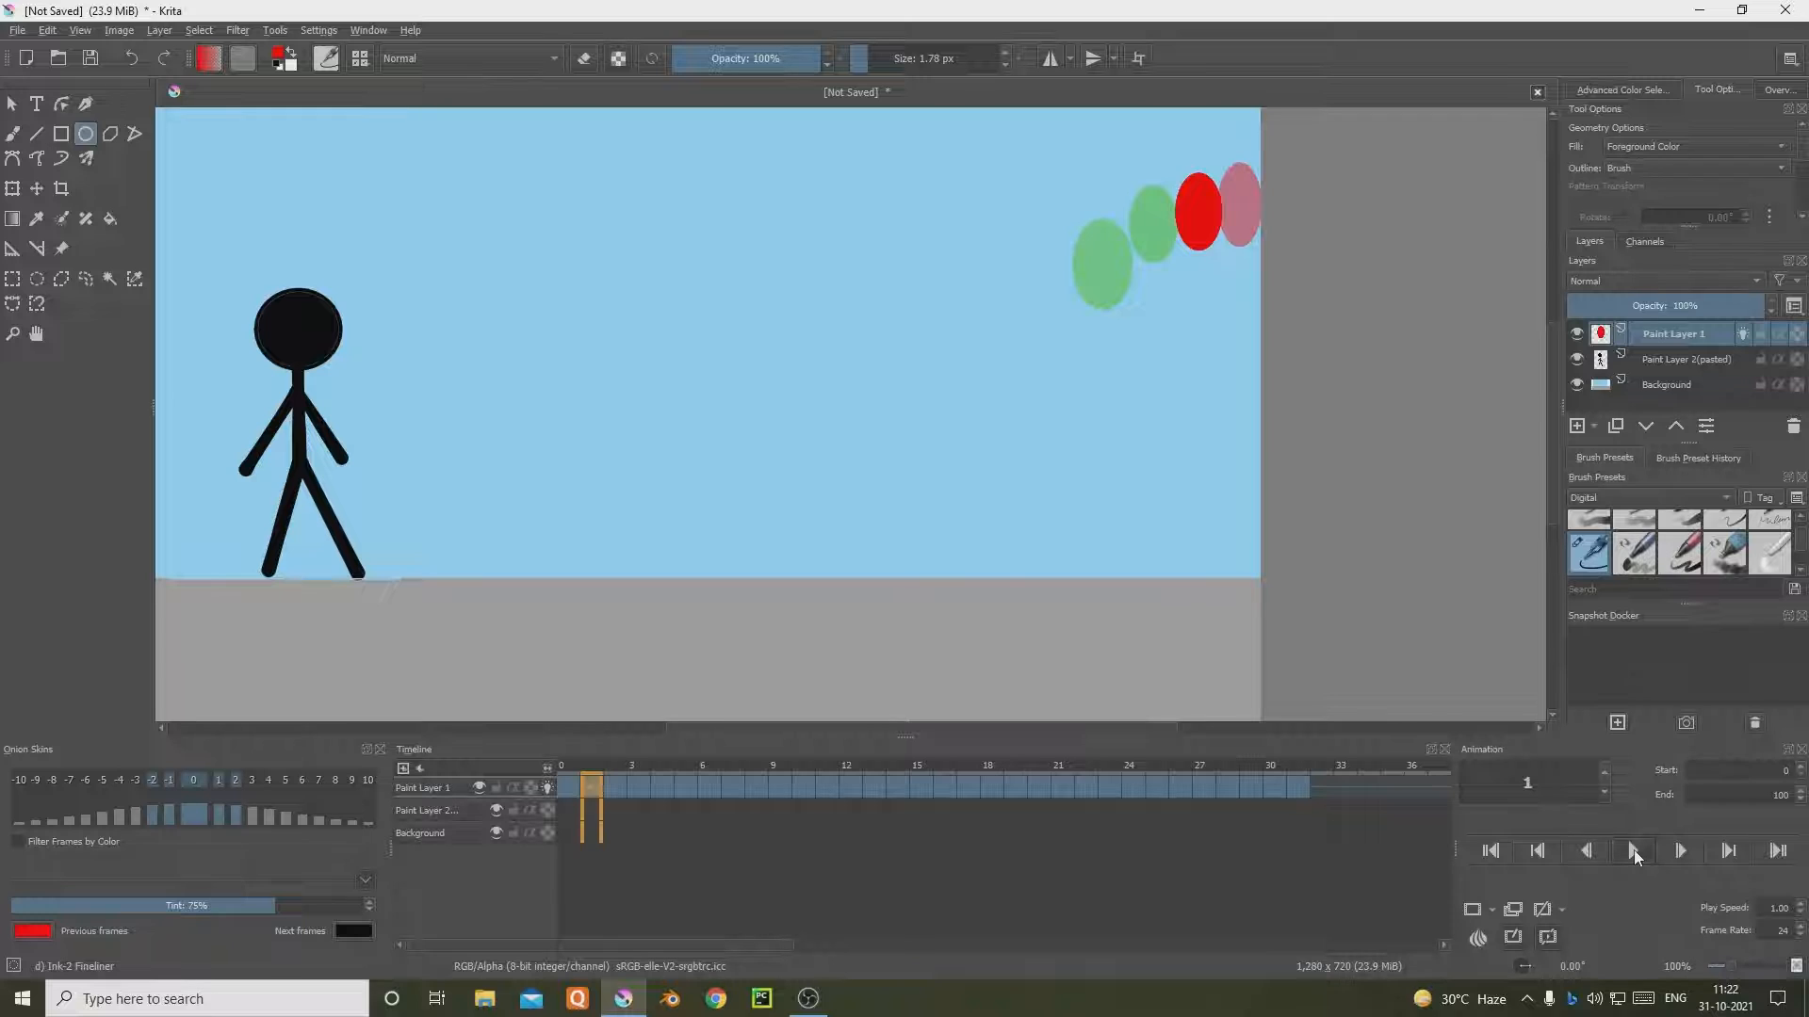
left_click(1634, 850)
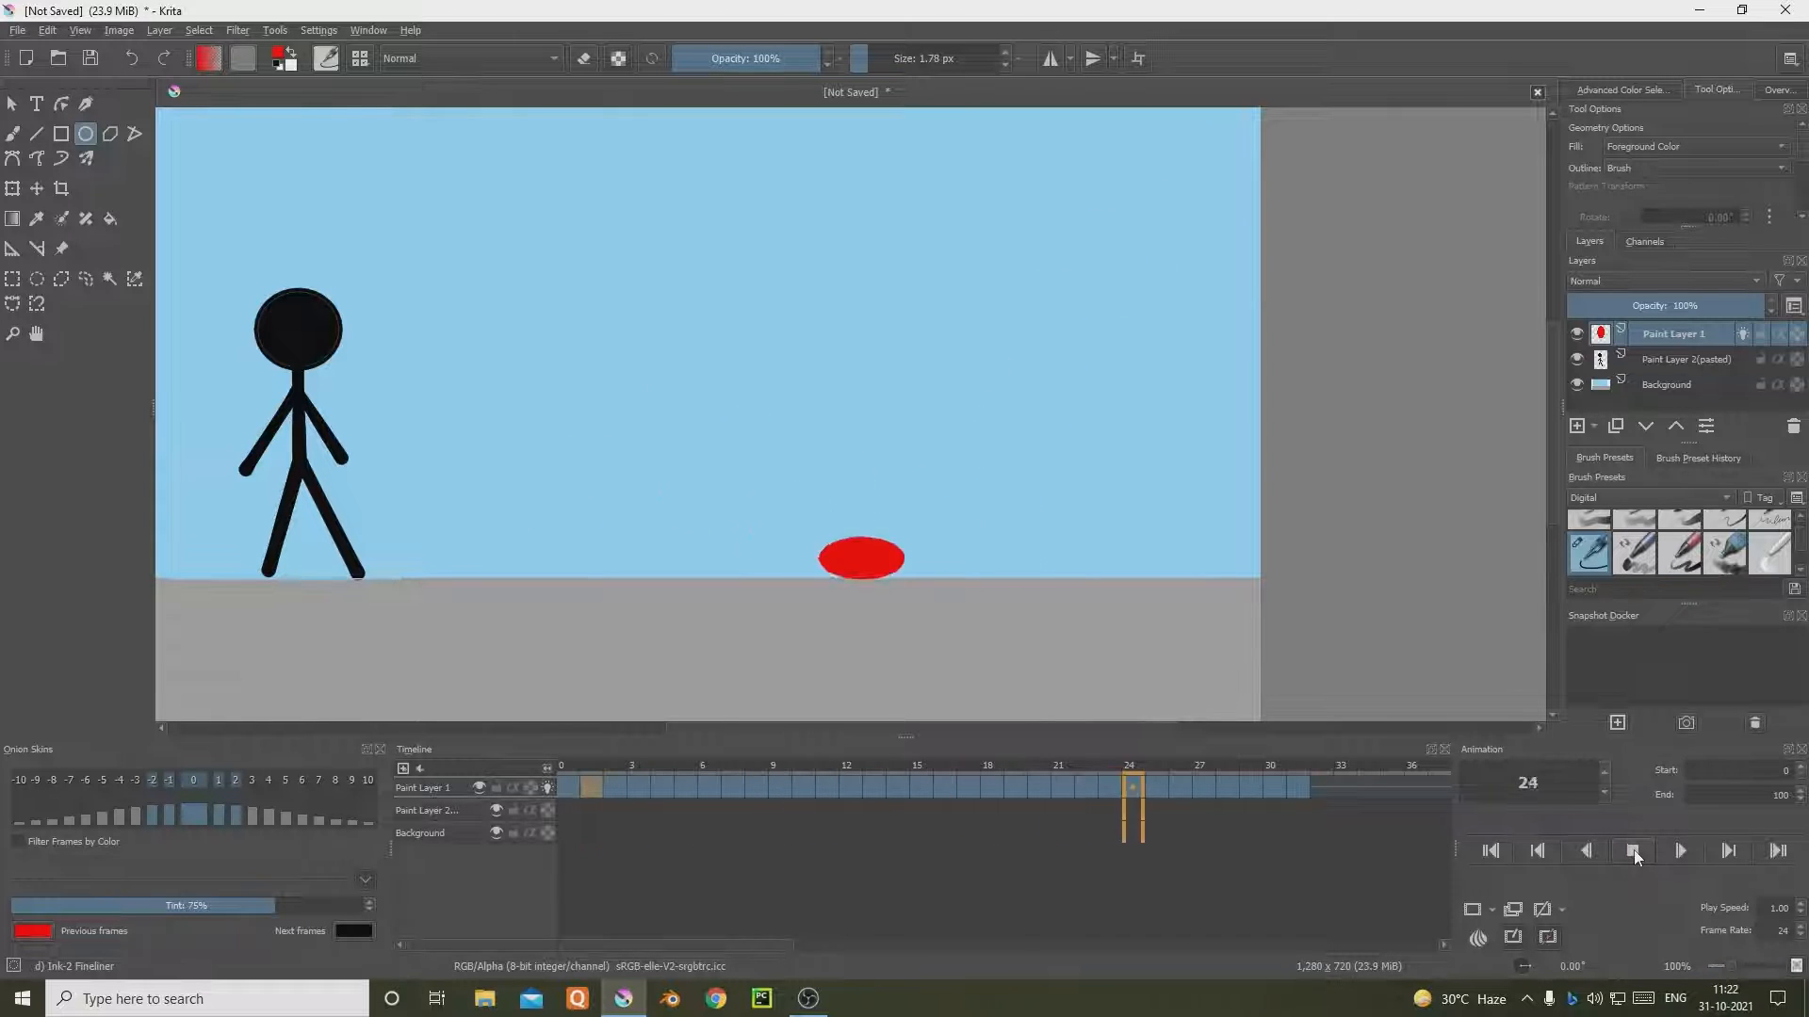
left_click(1633, 850)
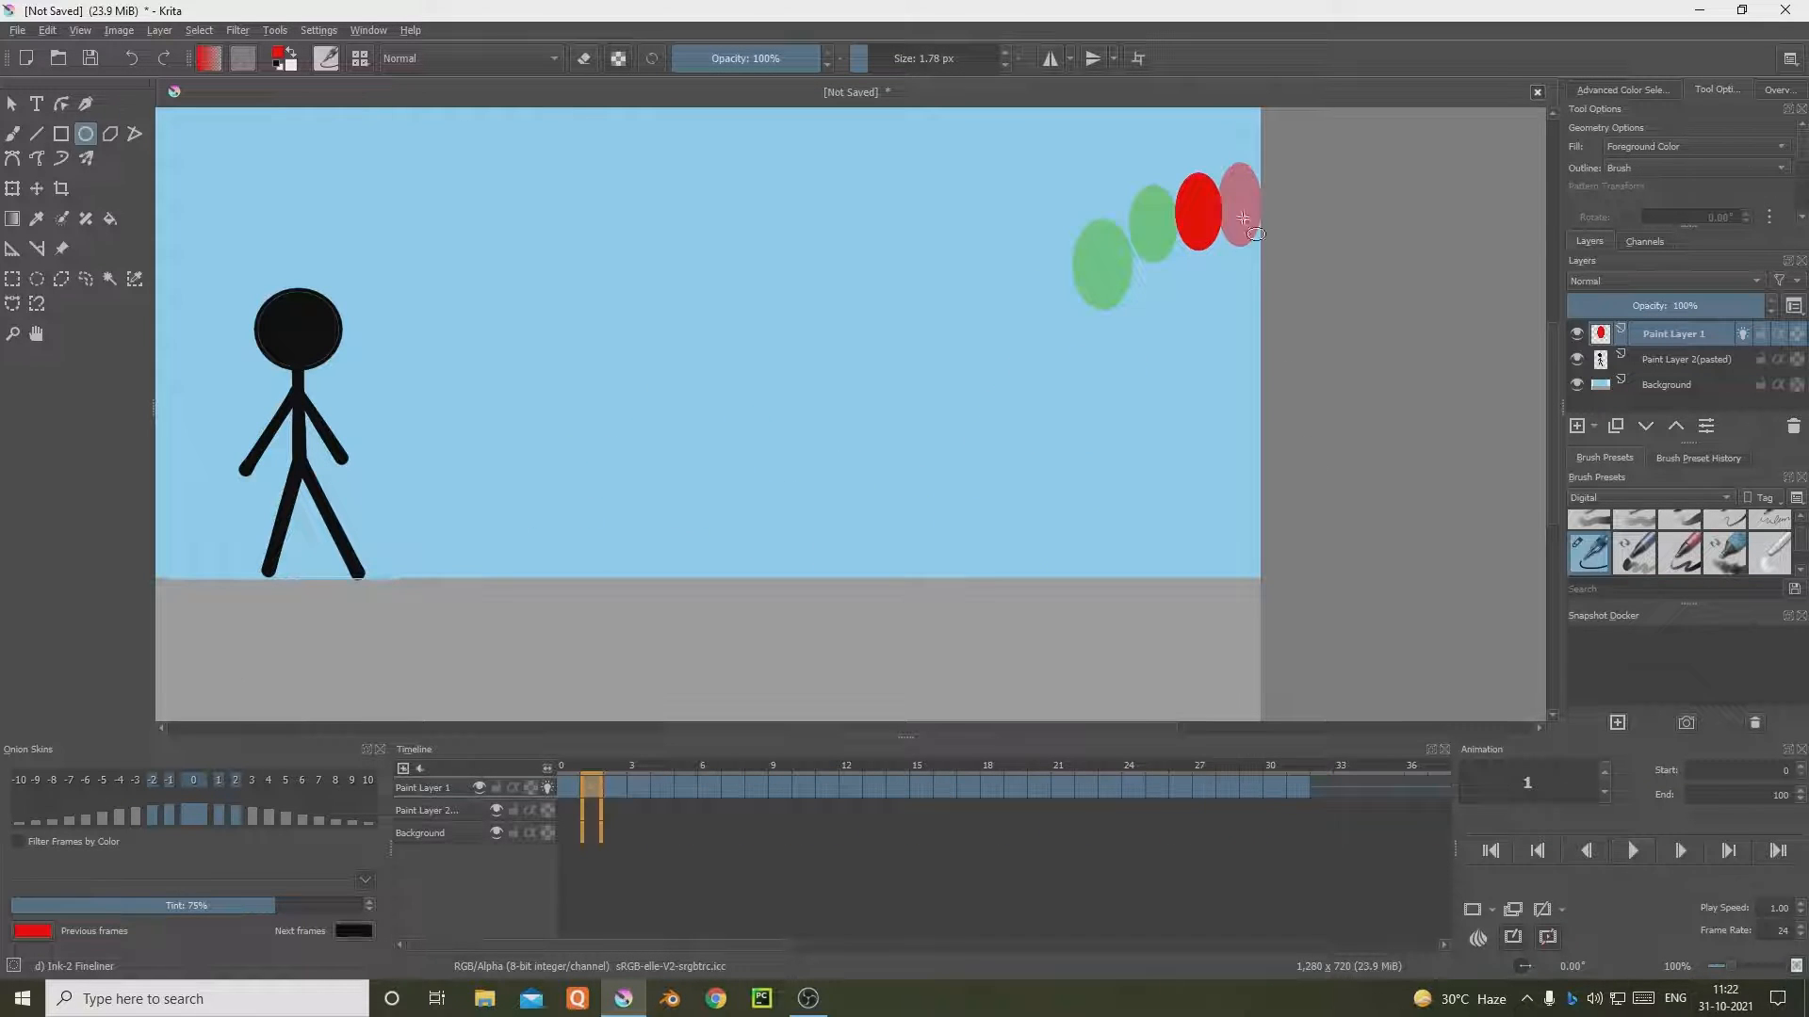
left_click(1320, 798)
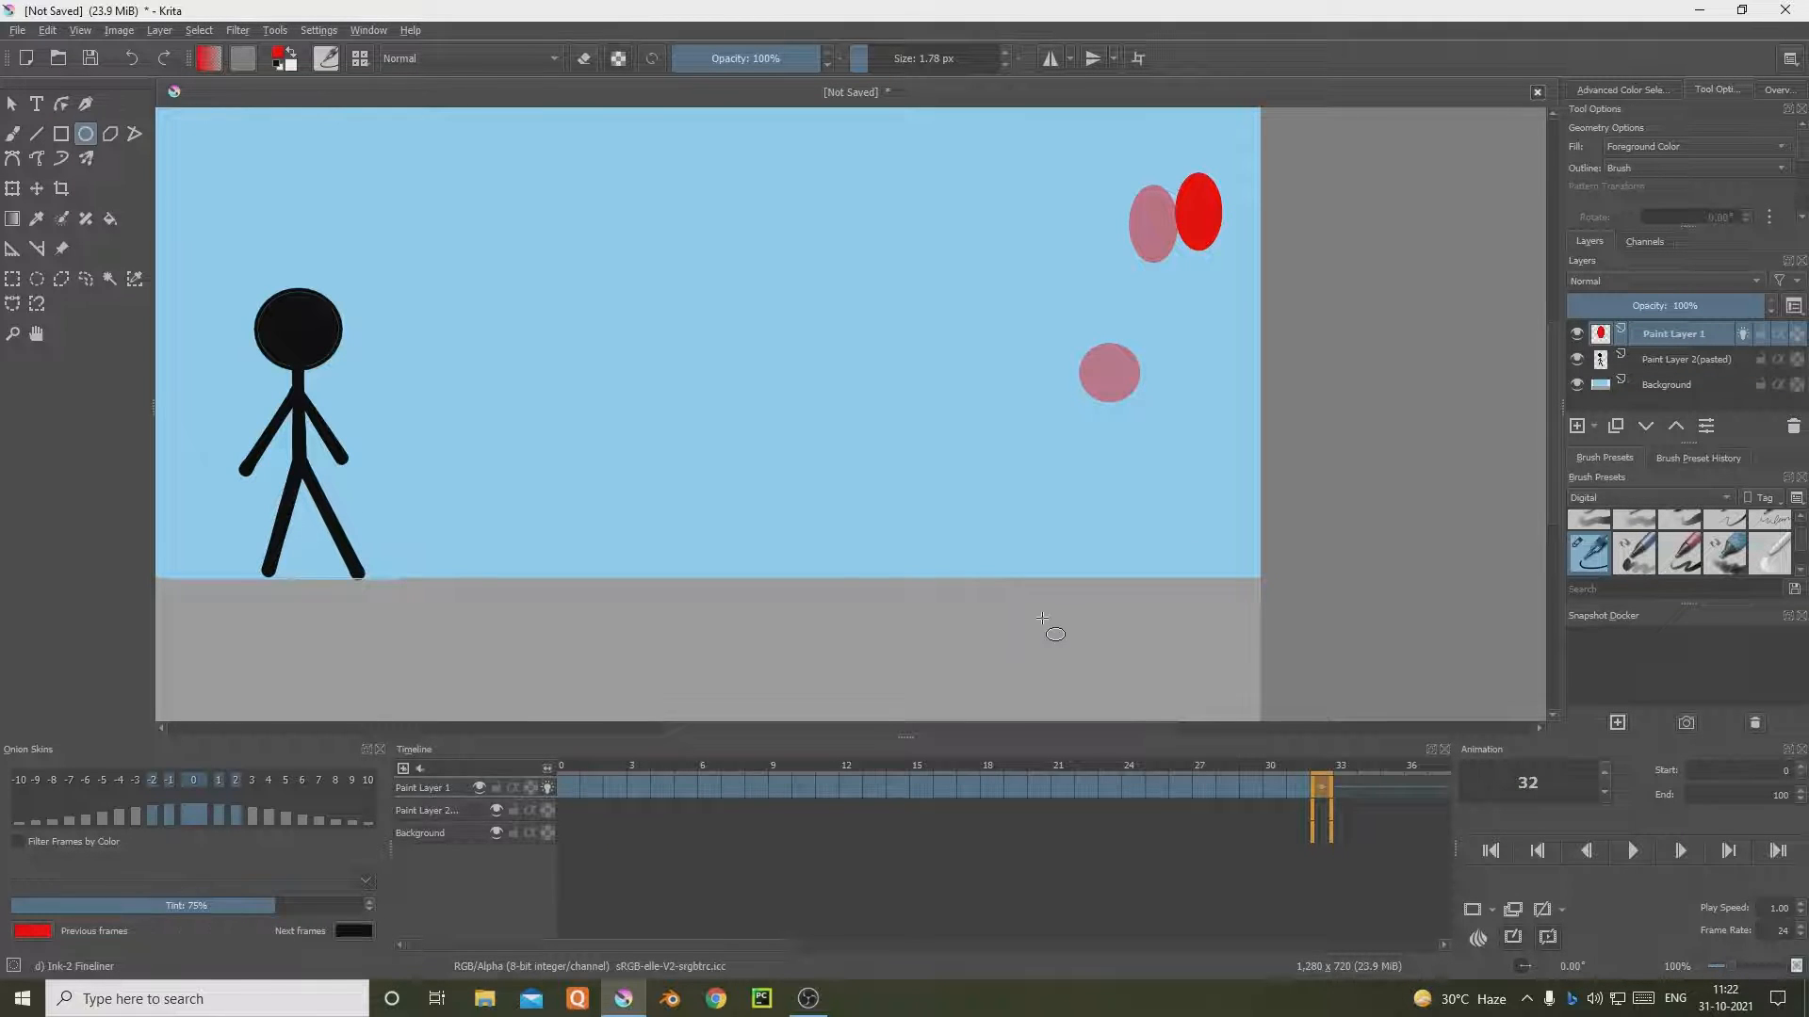
Step: Step through Paint Layer 1 between frames 9 and 20 to examine the ball's approach and rebound around frames 18 and 19
left_click(776, 777)
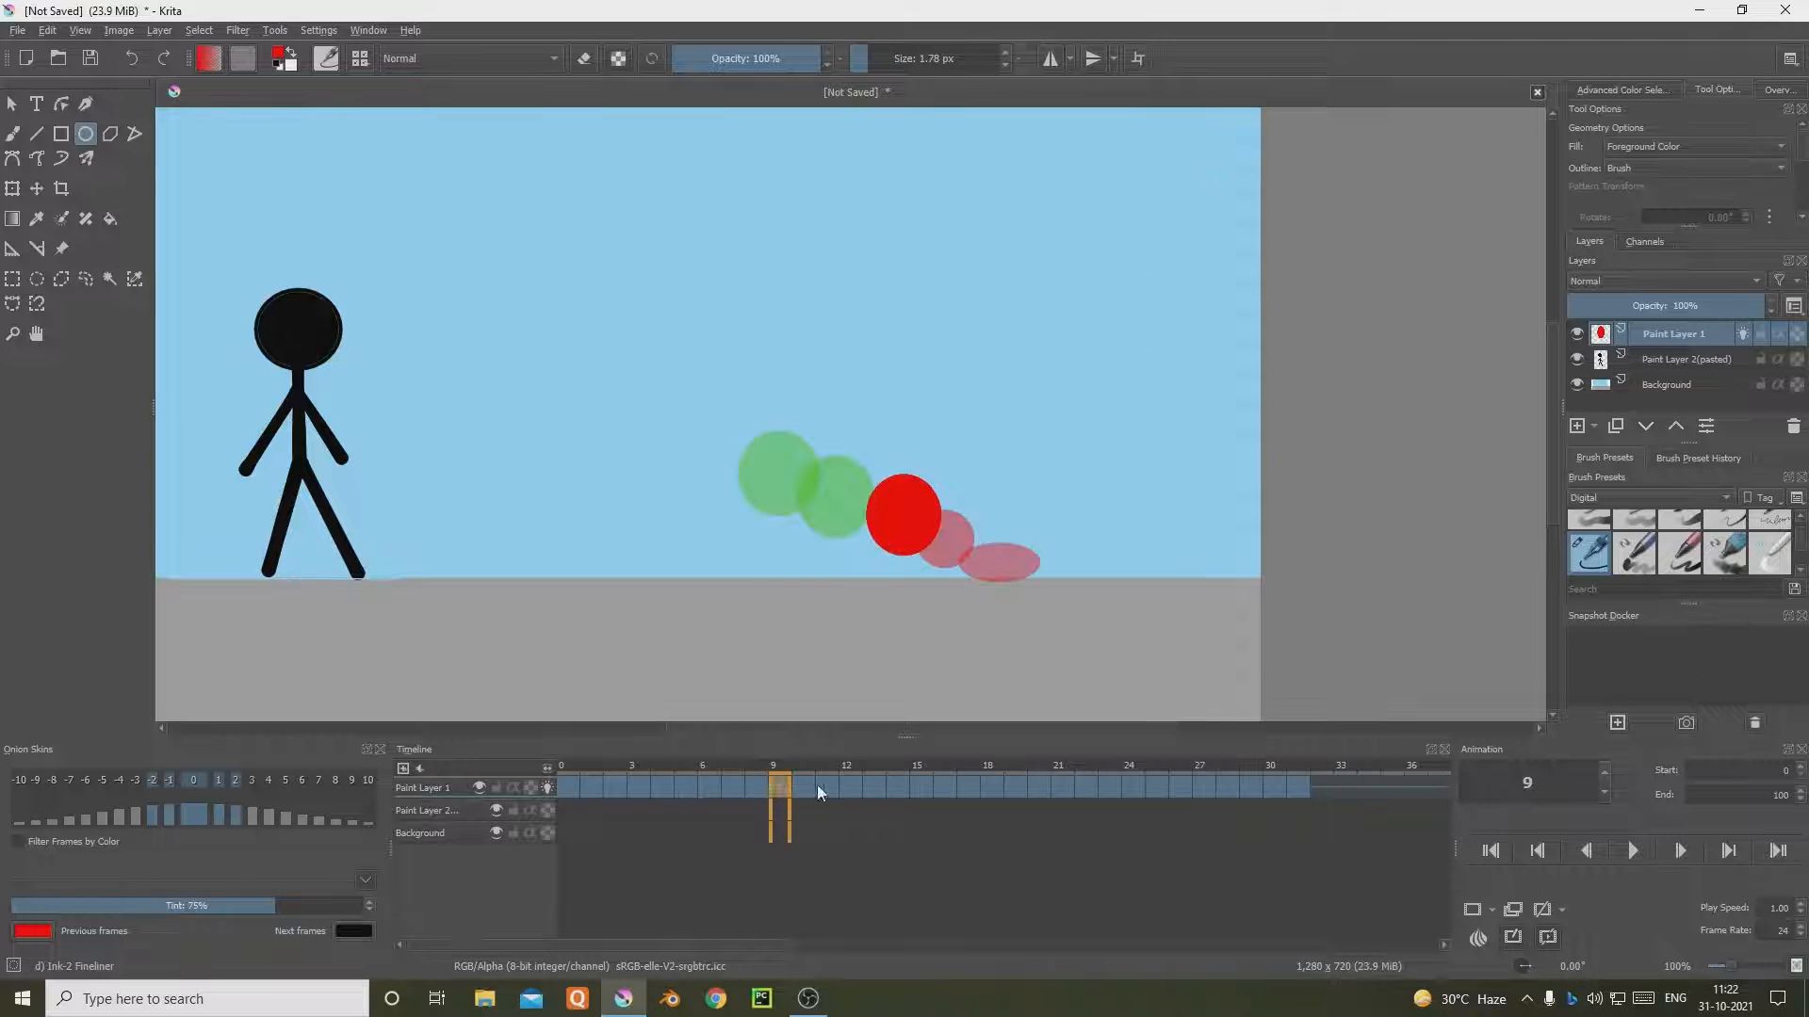
left_click(818, 784)
left_click(879, 774)
left_click(924, 770)
left_click(946, 767)
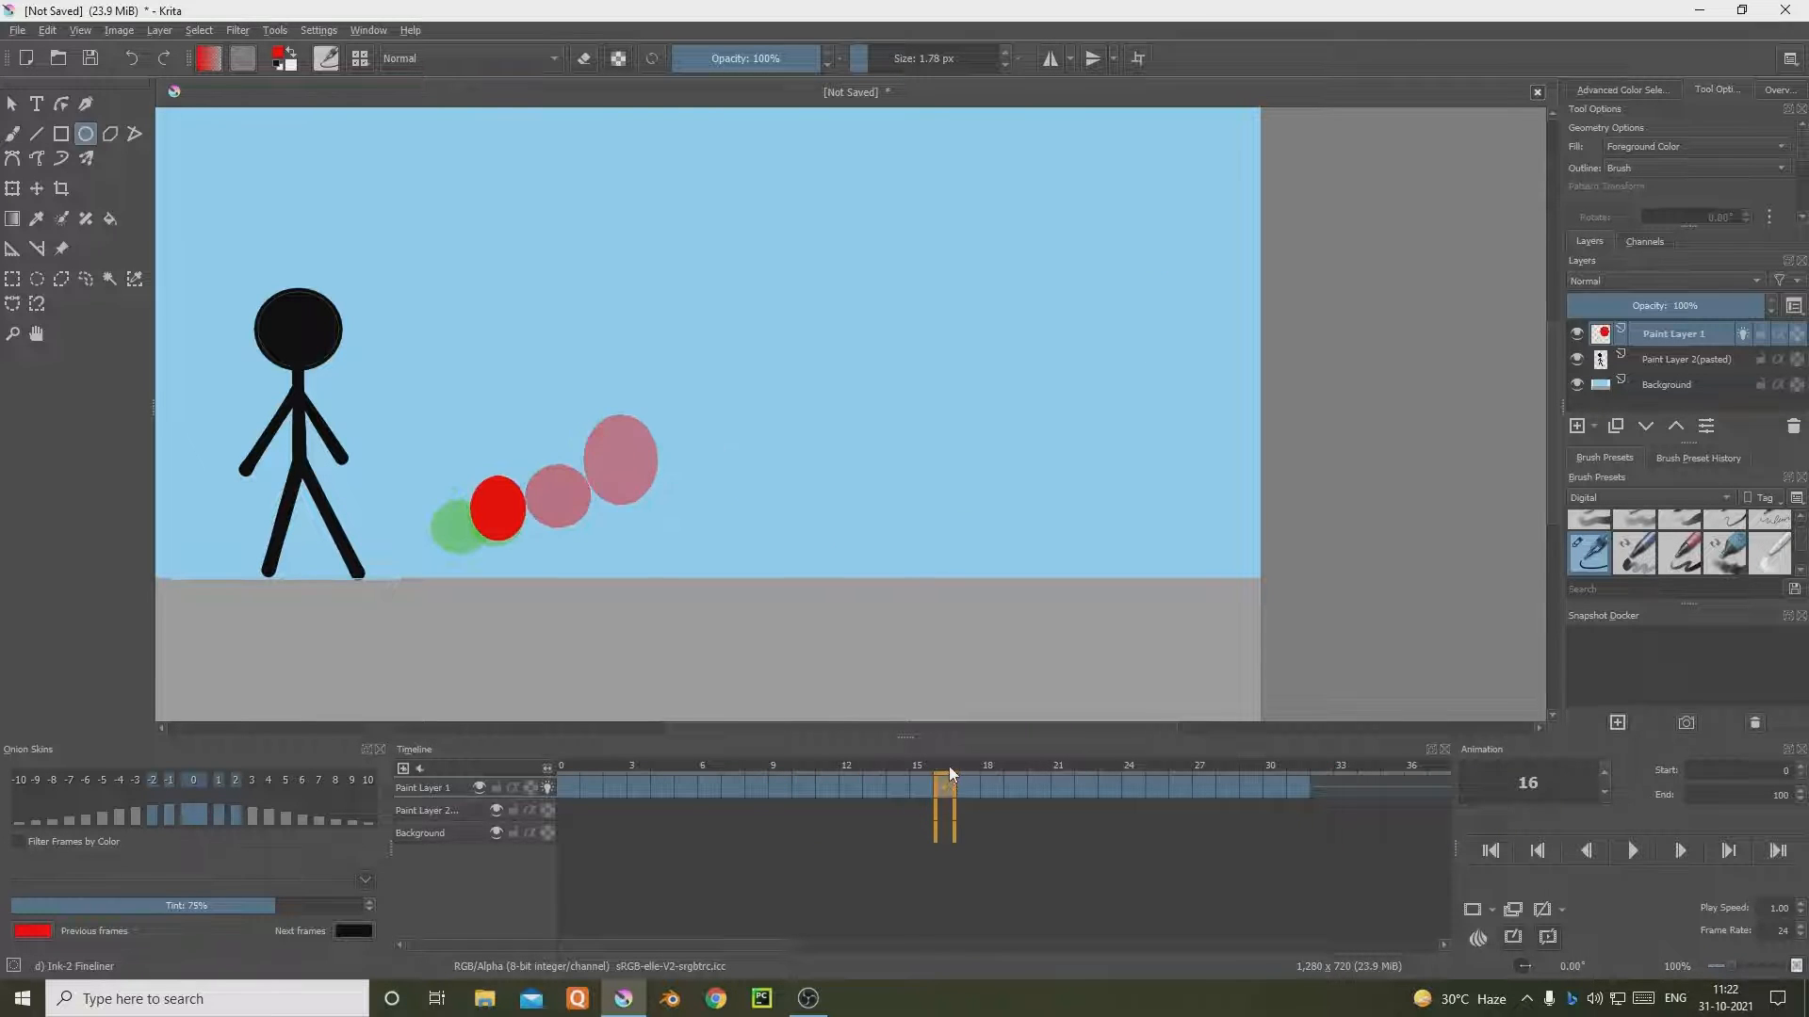
left_click(968, 776)
left_click(1005, 780)
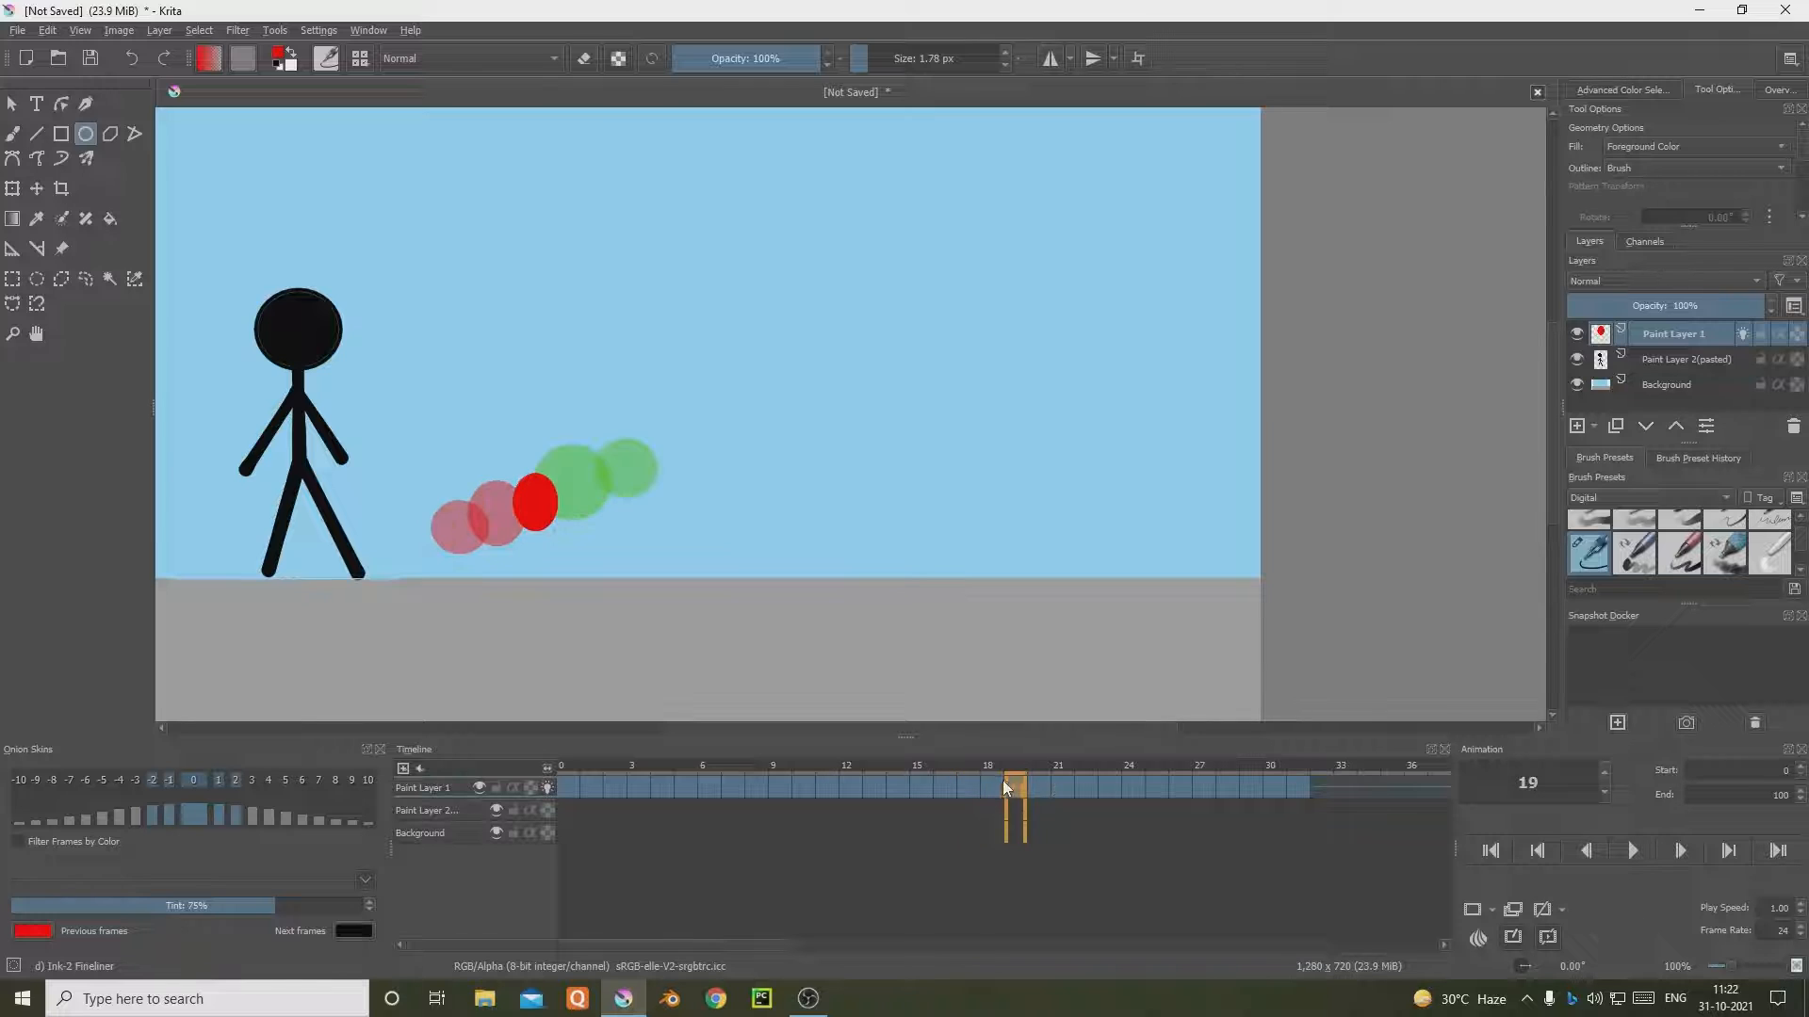
left_click(1042, 773)
left_click(1016, 782)
left_click(992, 783)
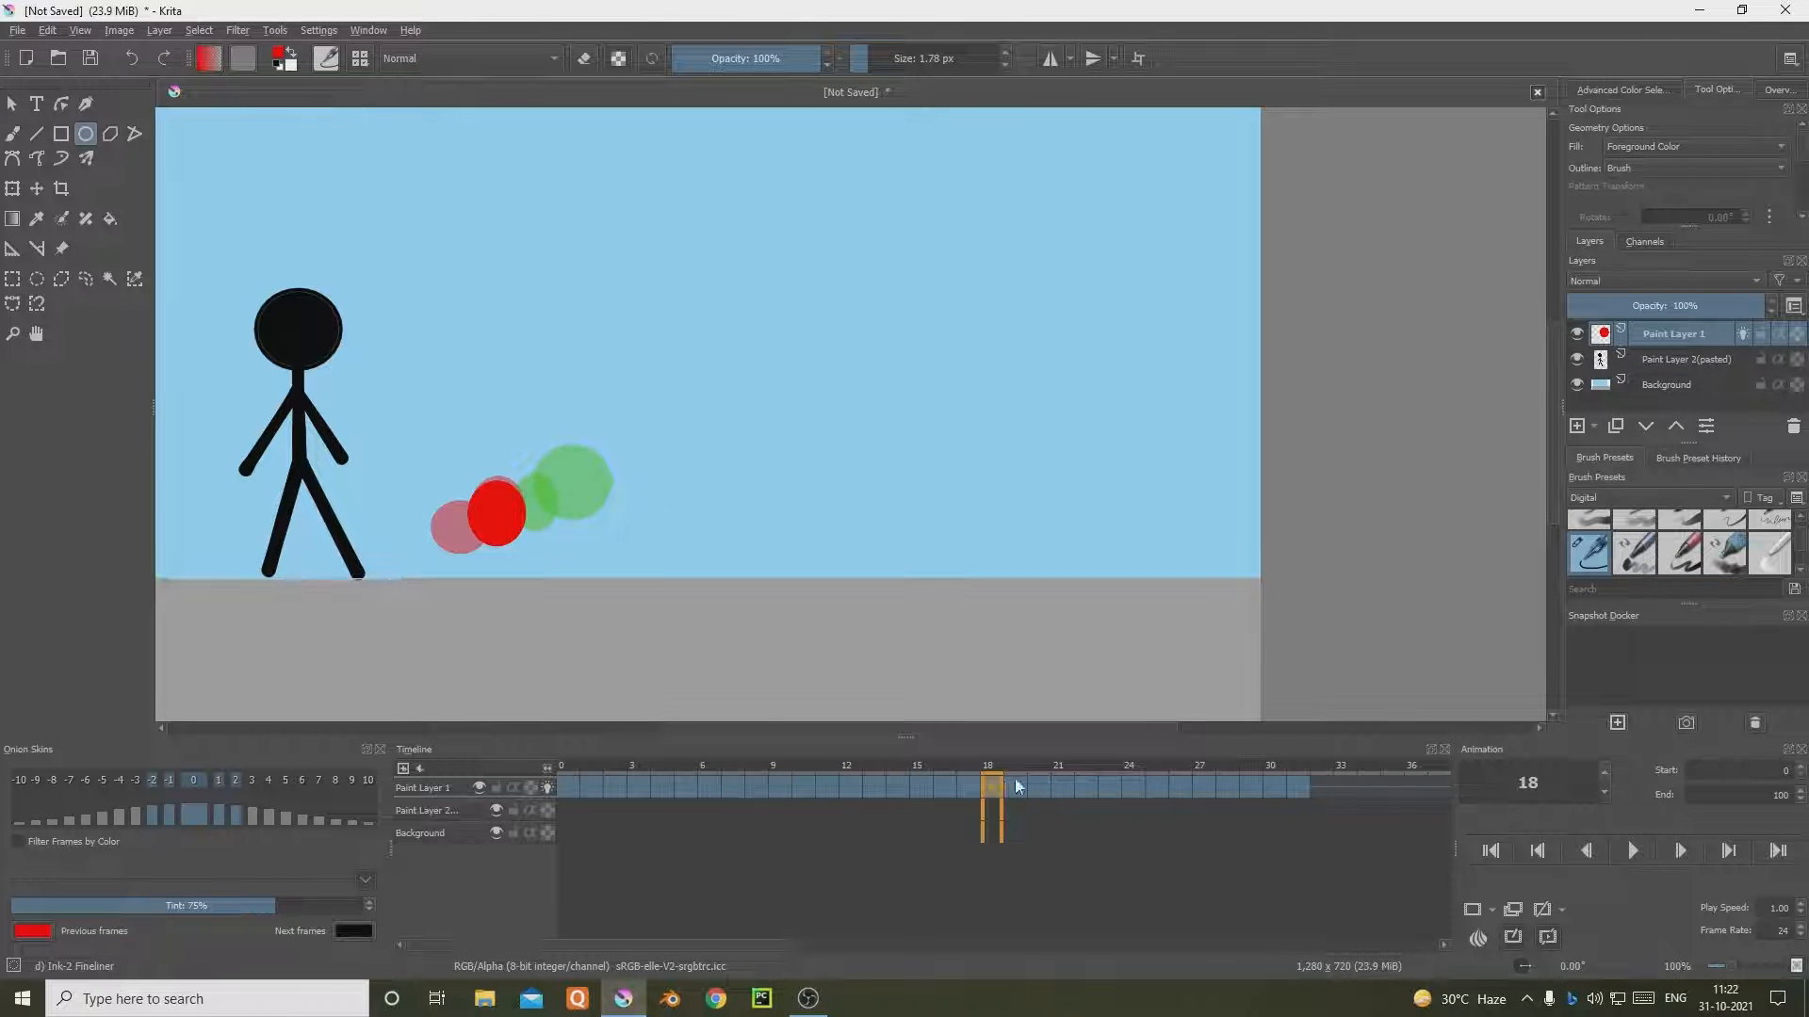
left_click(1016, 780)
left_click(1035, 777)
left_click(1012, 780)
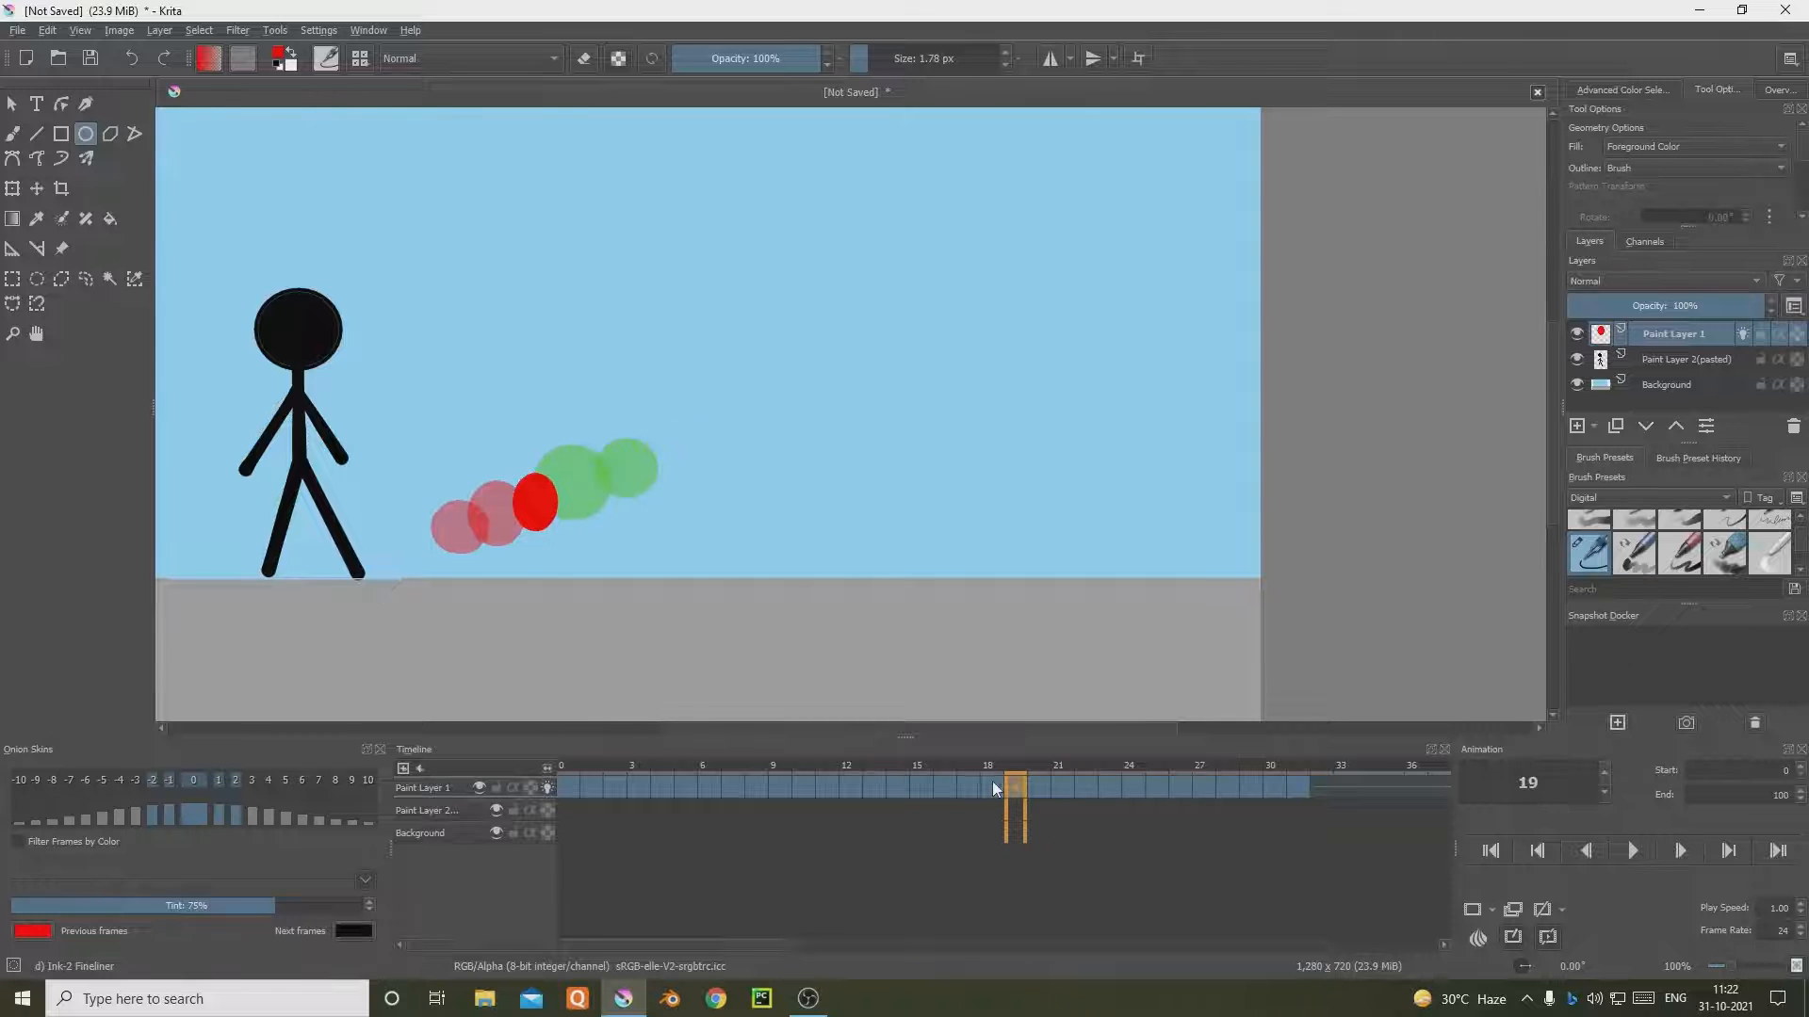
left_click(992, 783)
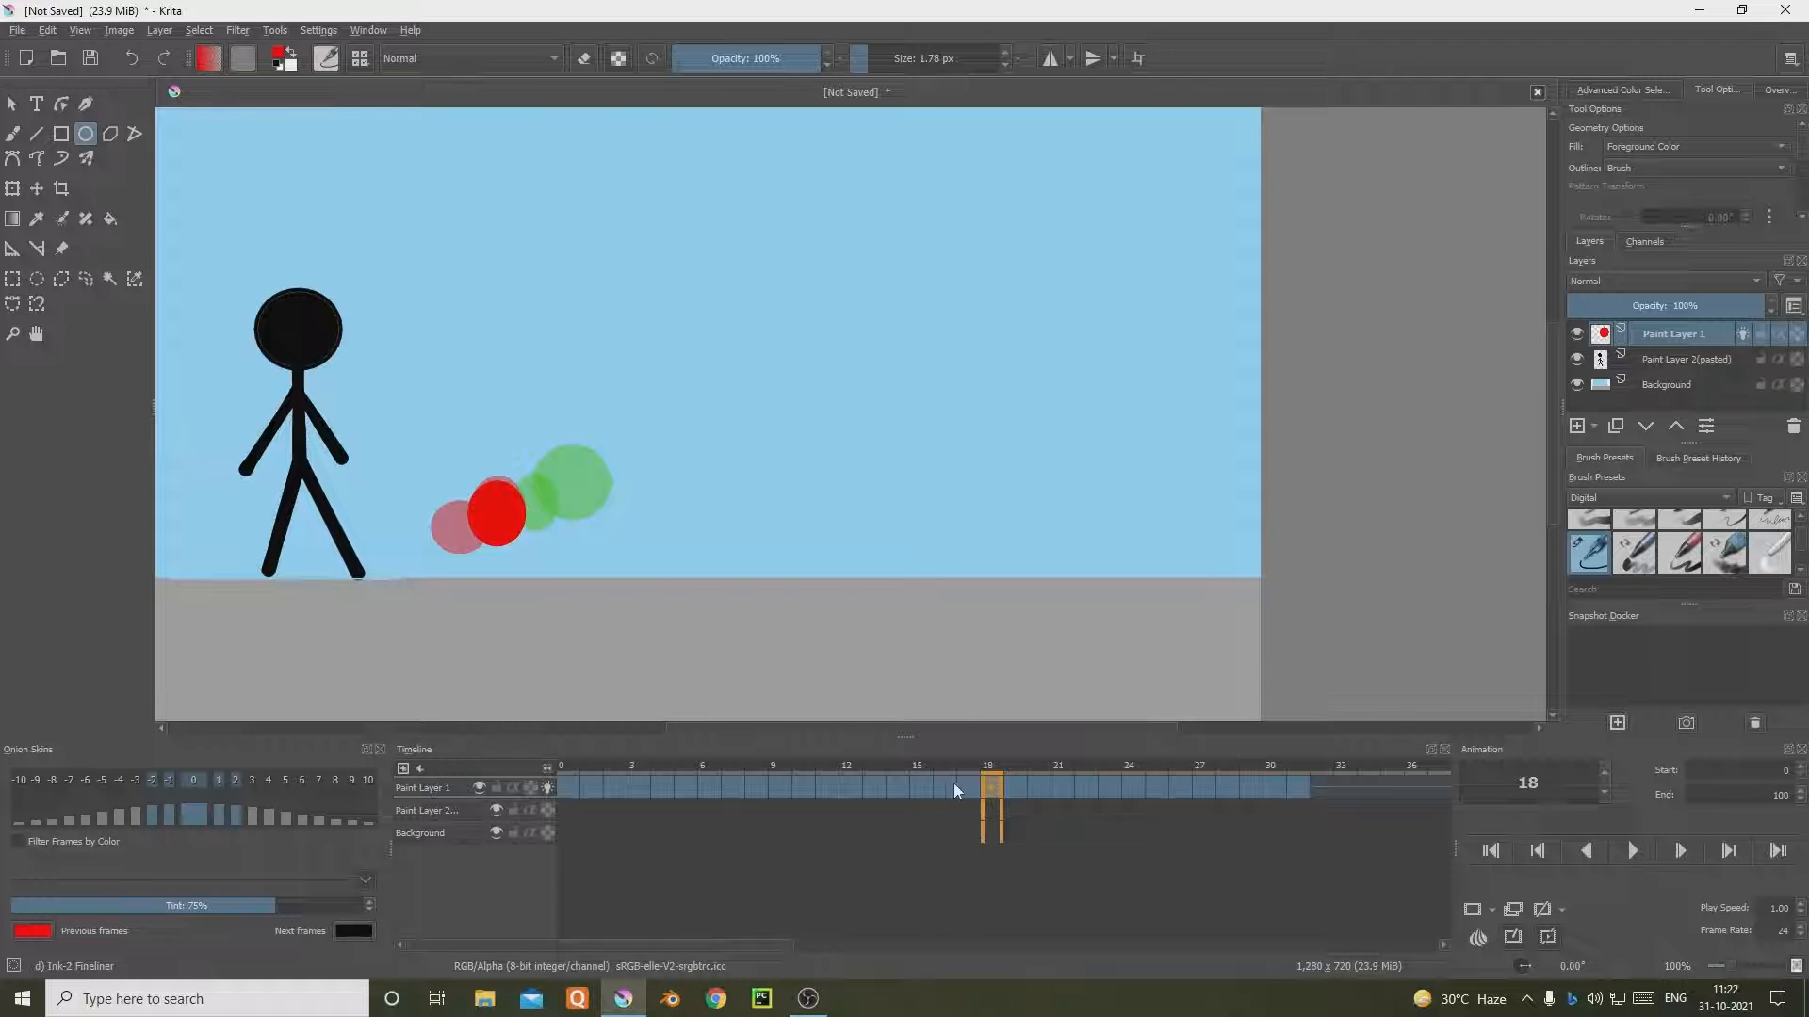
Step: Turn off onion skins for Paint Layer 1, play the animation from frame 0 and stop it
left_click(547, 787)
left_click(657, 787)
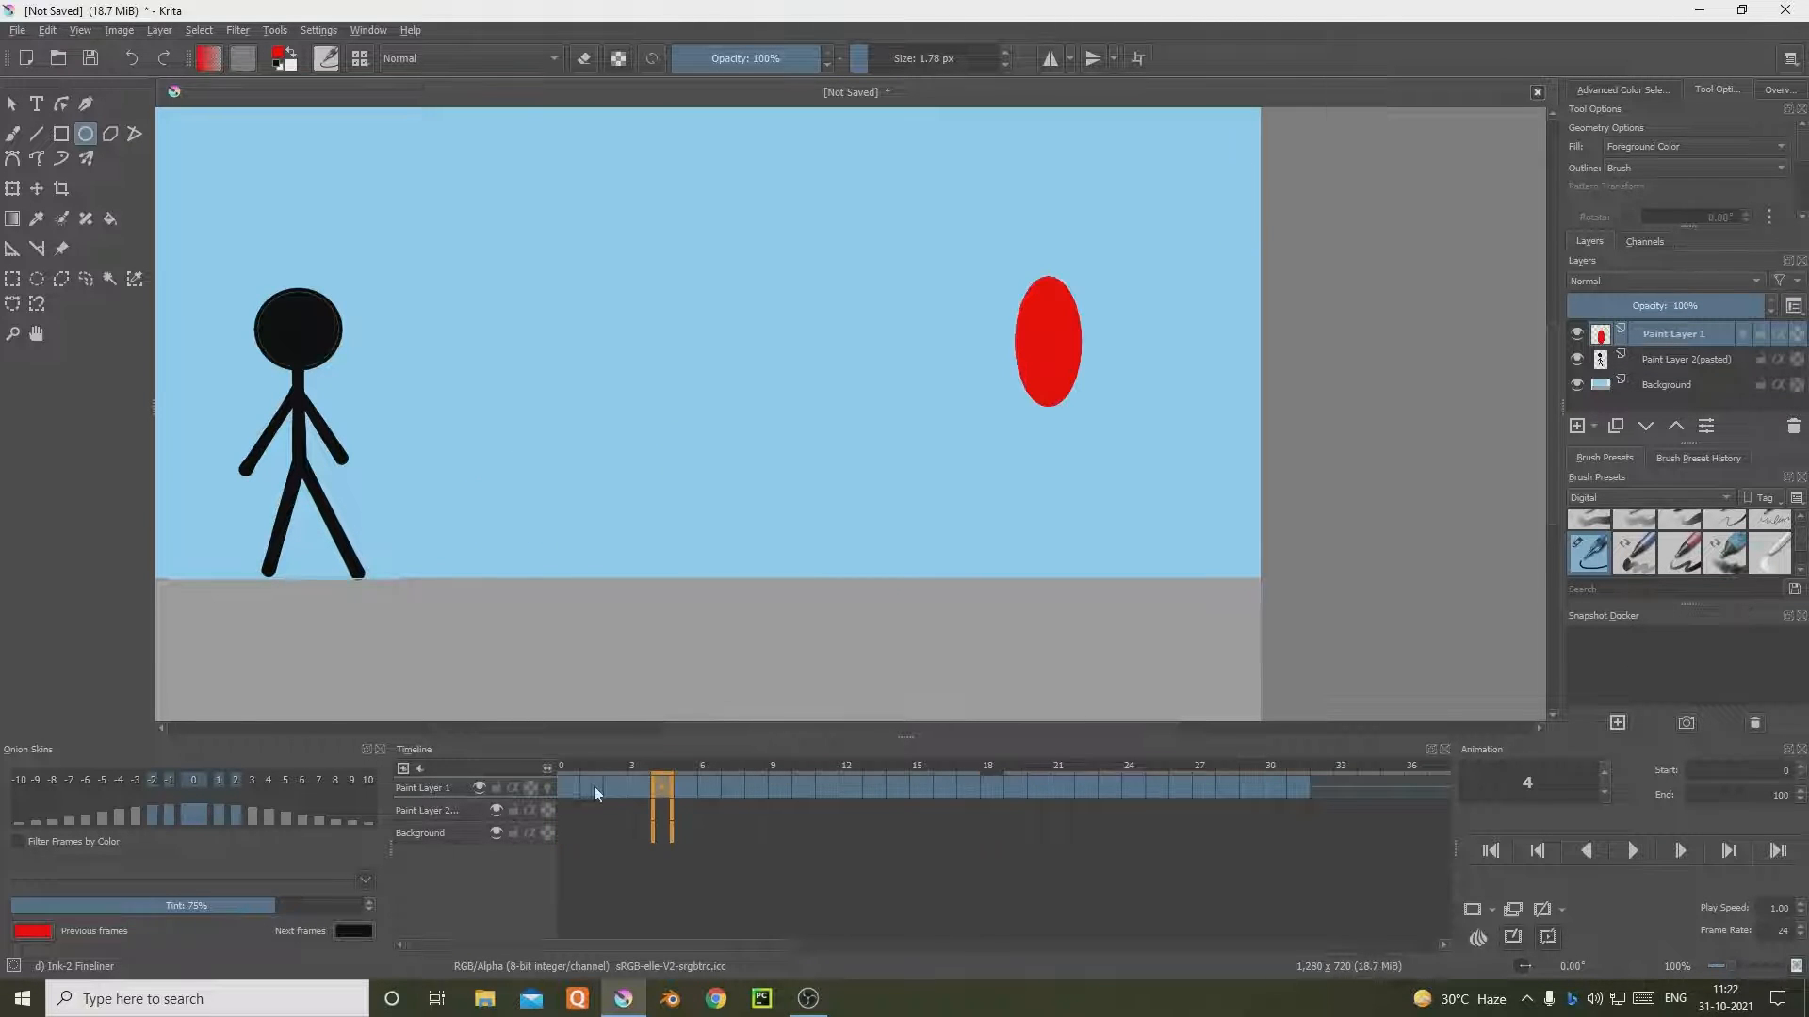
left_click(567, 788)
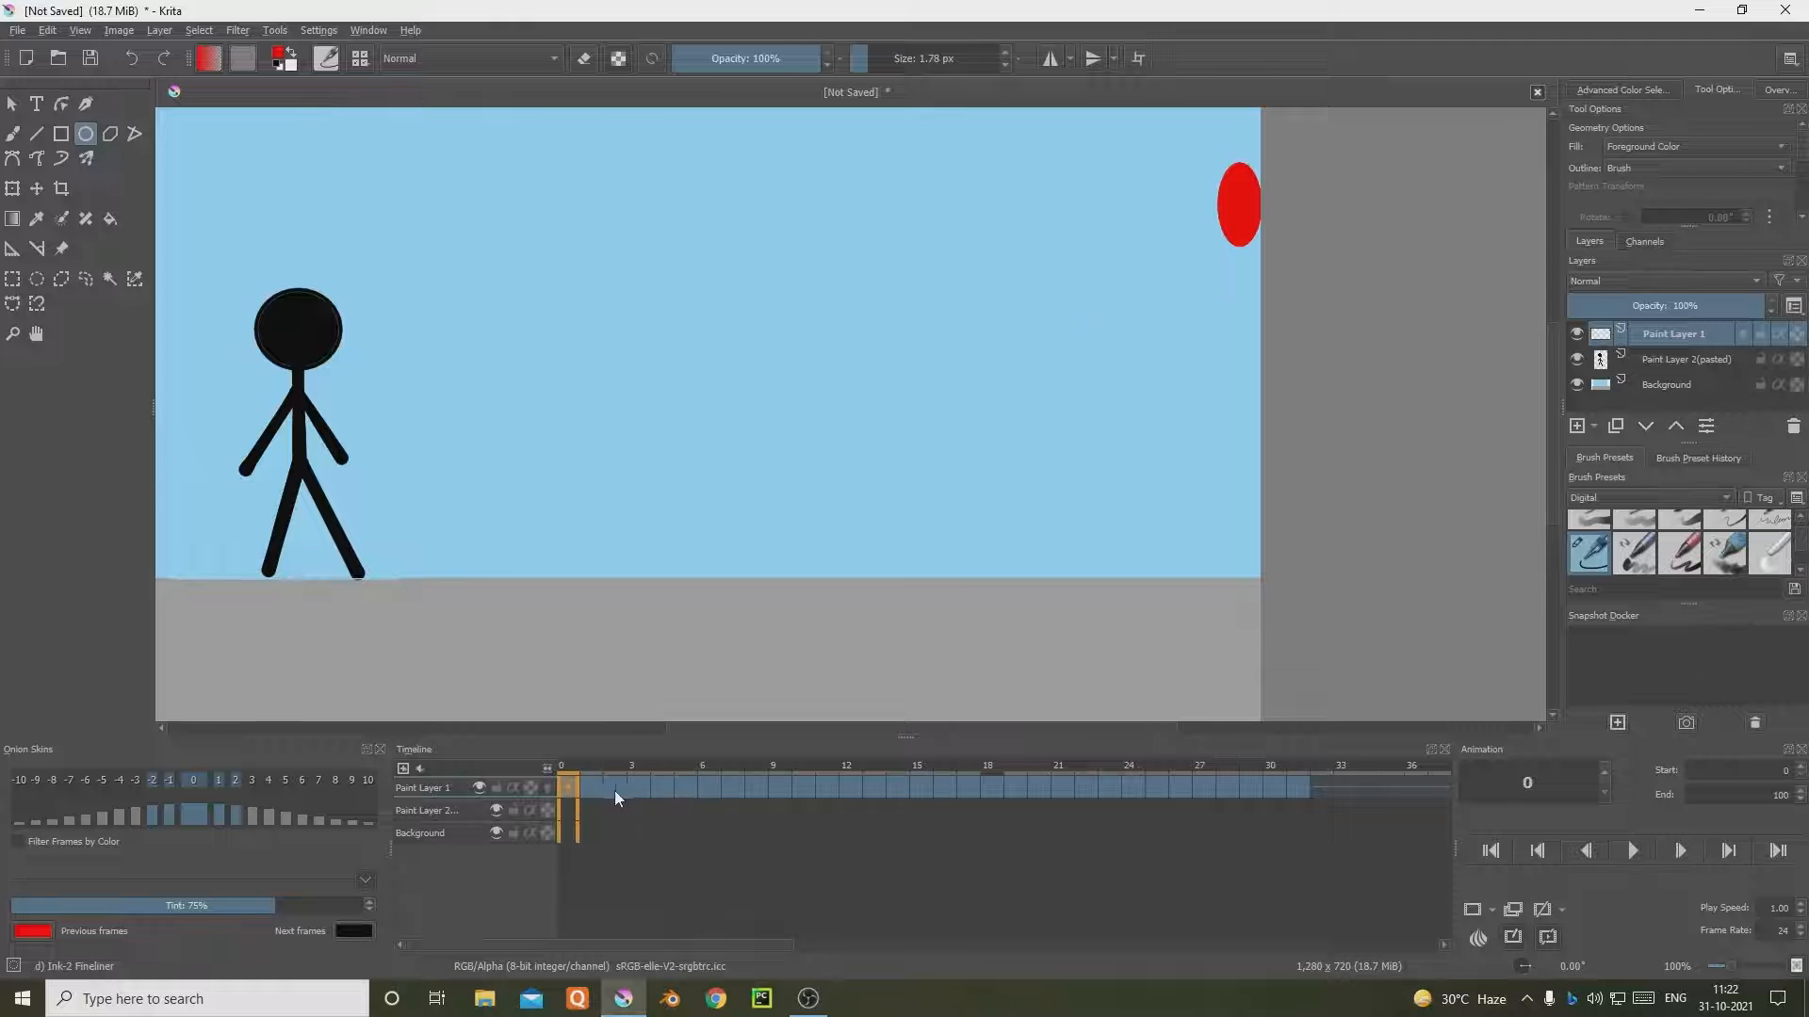
left_click(1626, 854)
left_click(1625, 852)
Step: Scrub to frame 17, where the ball reaches the stick figure, and create a blank frame there on Paint Layer 2
left_click(812, 799)
left_click_drag(812, 799, 926, 780)
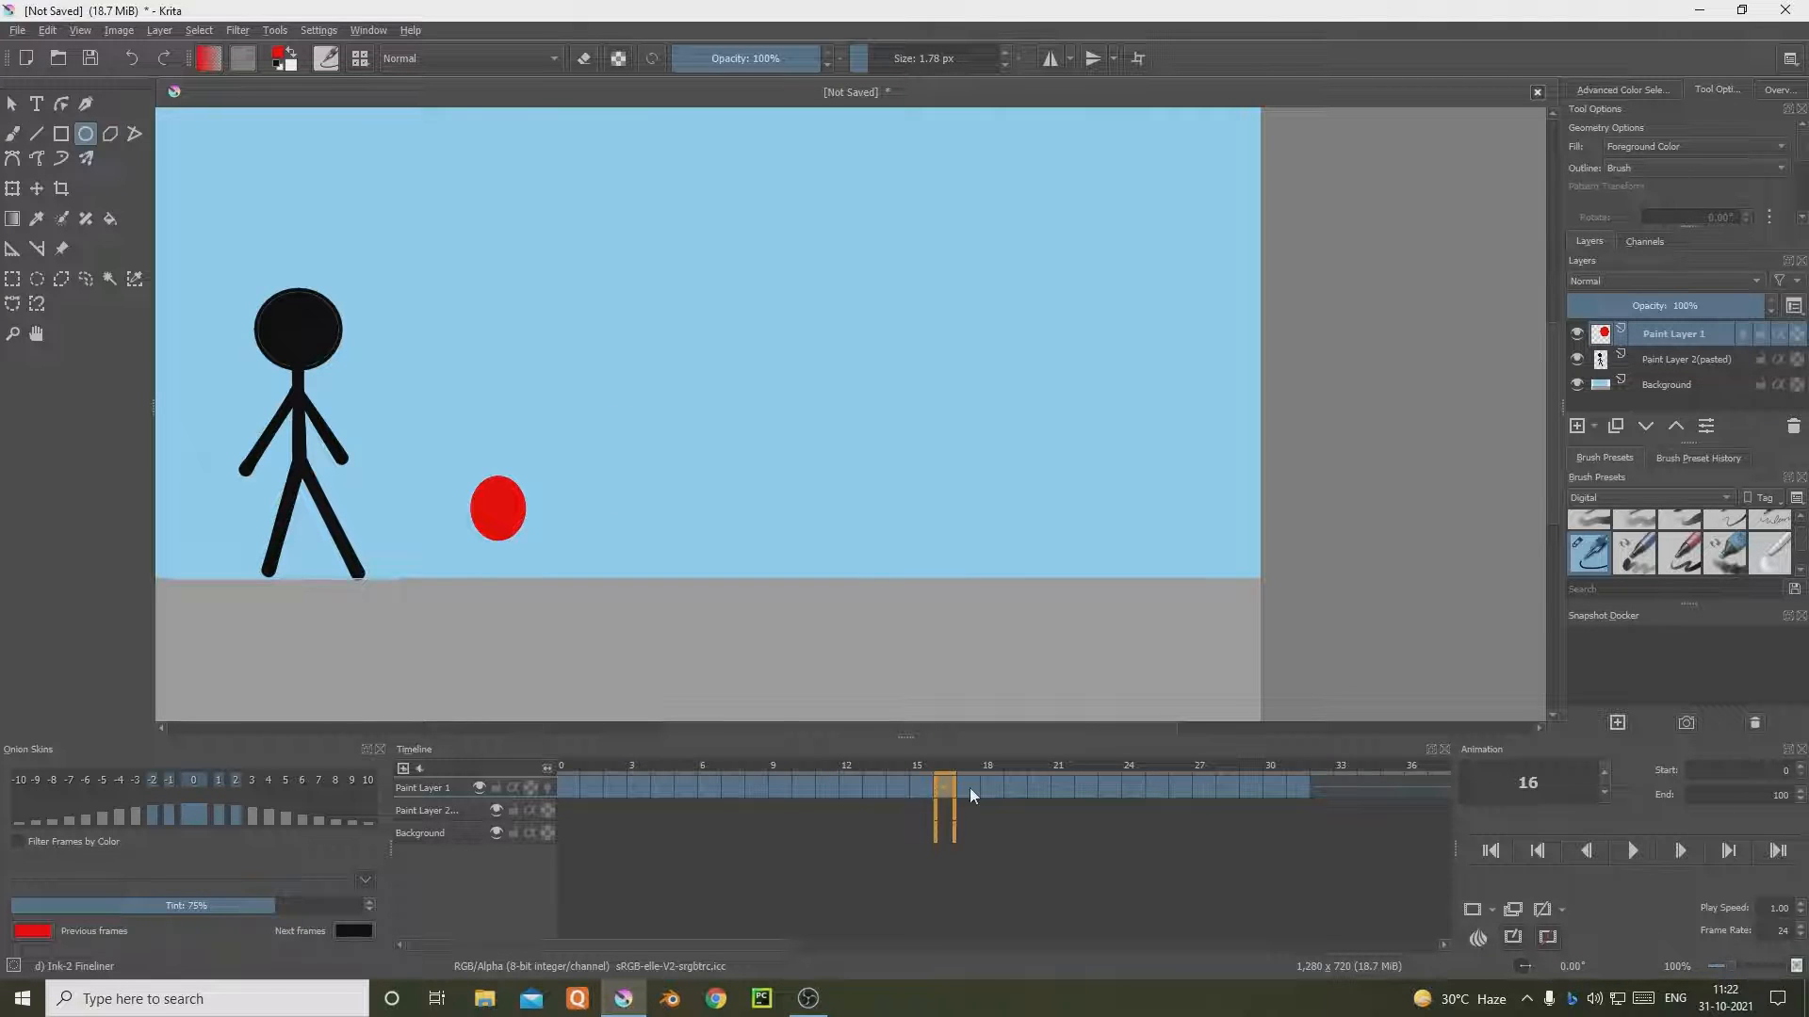
left_click(969, 788)
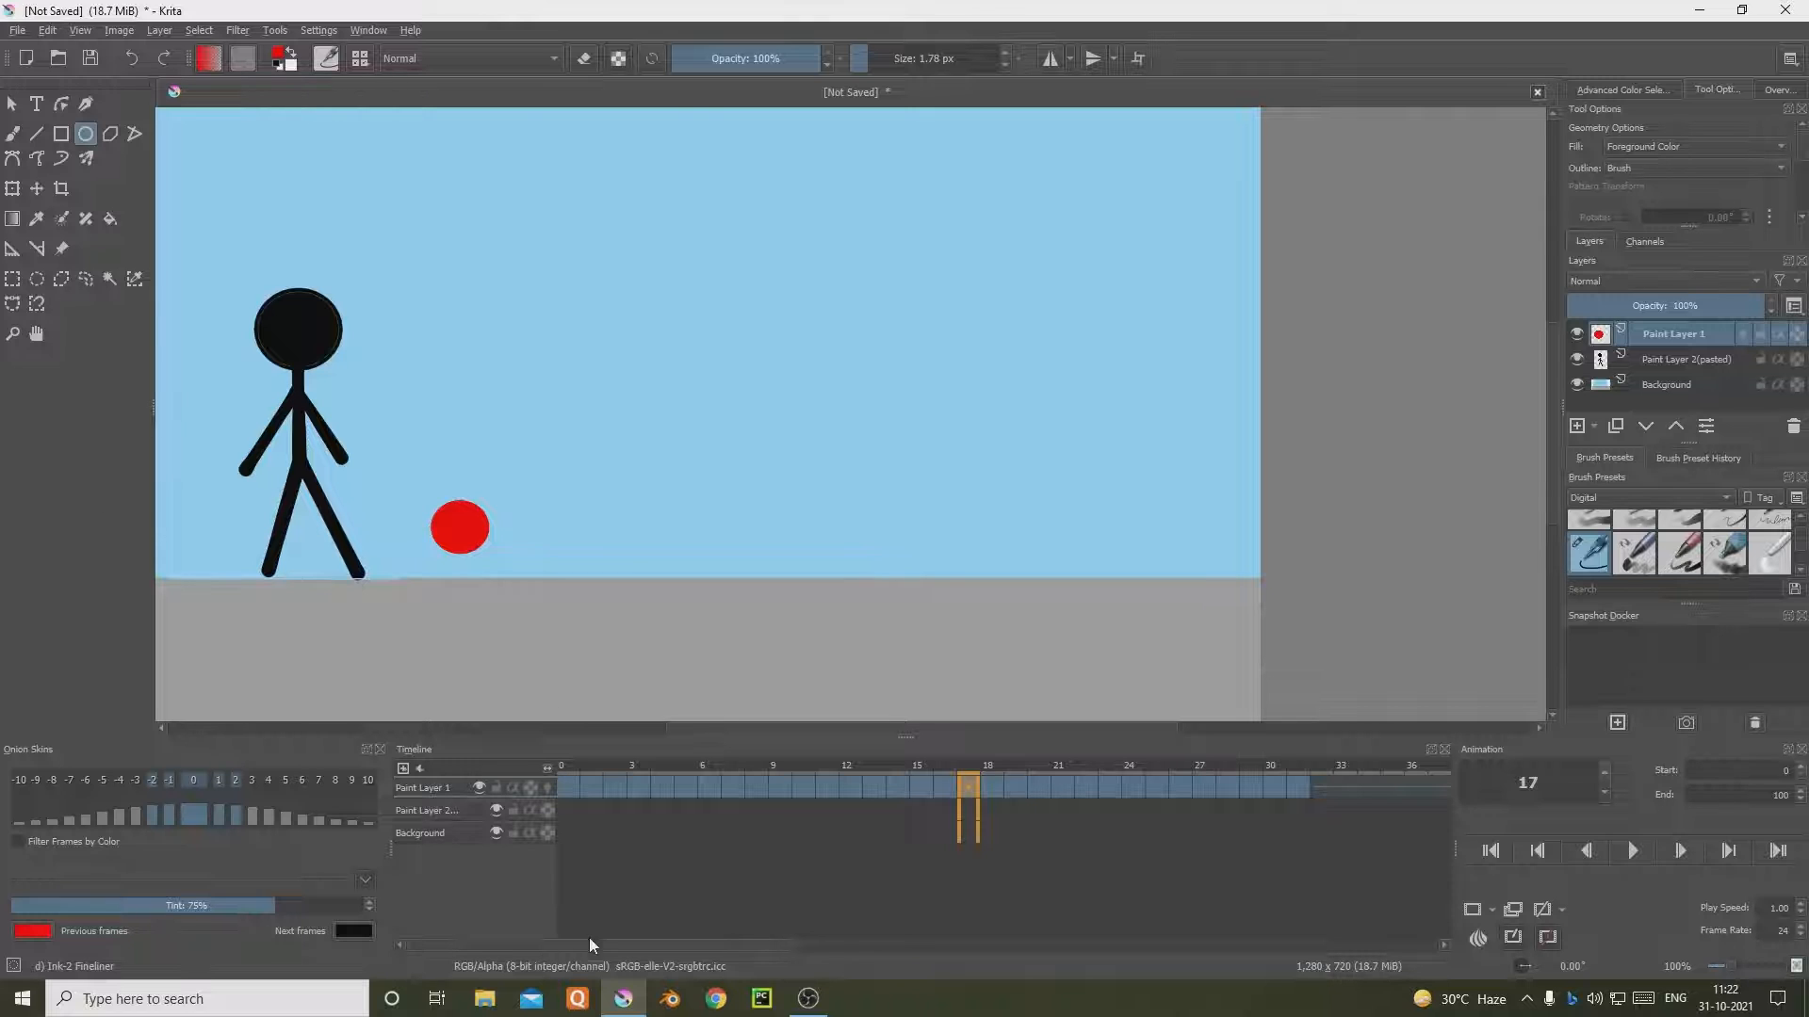
right_click(962, 807)
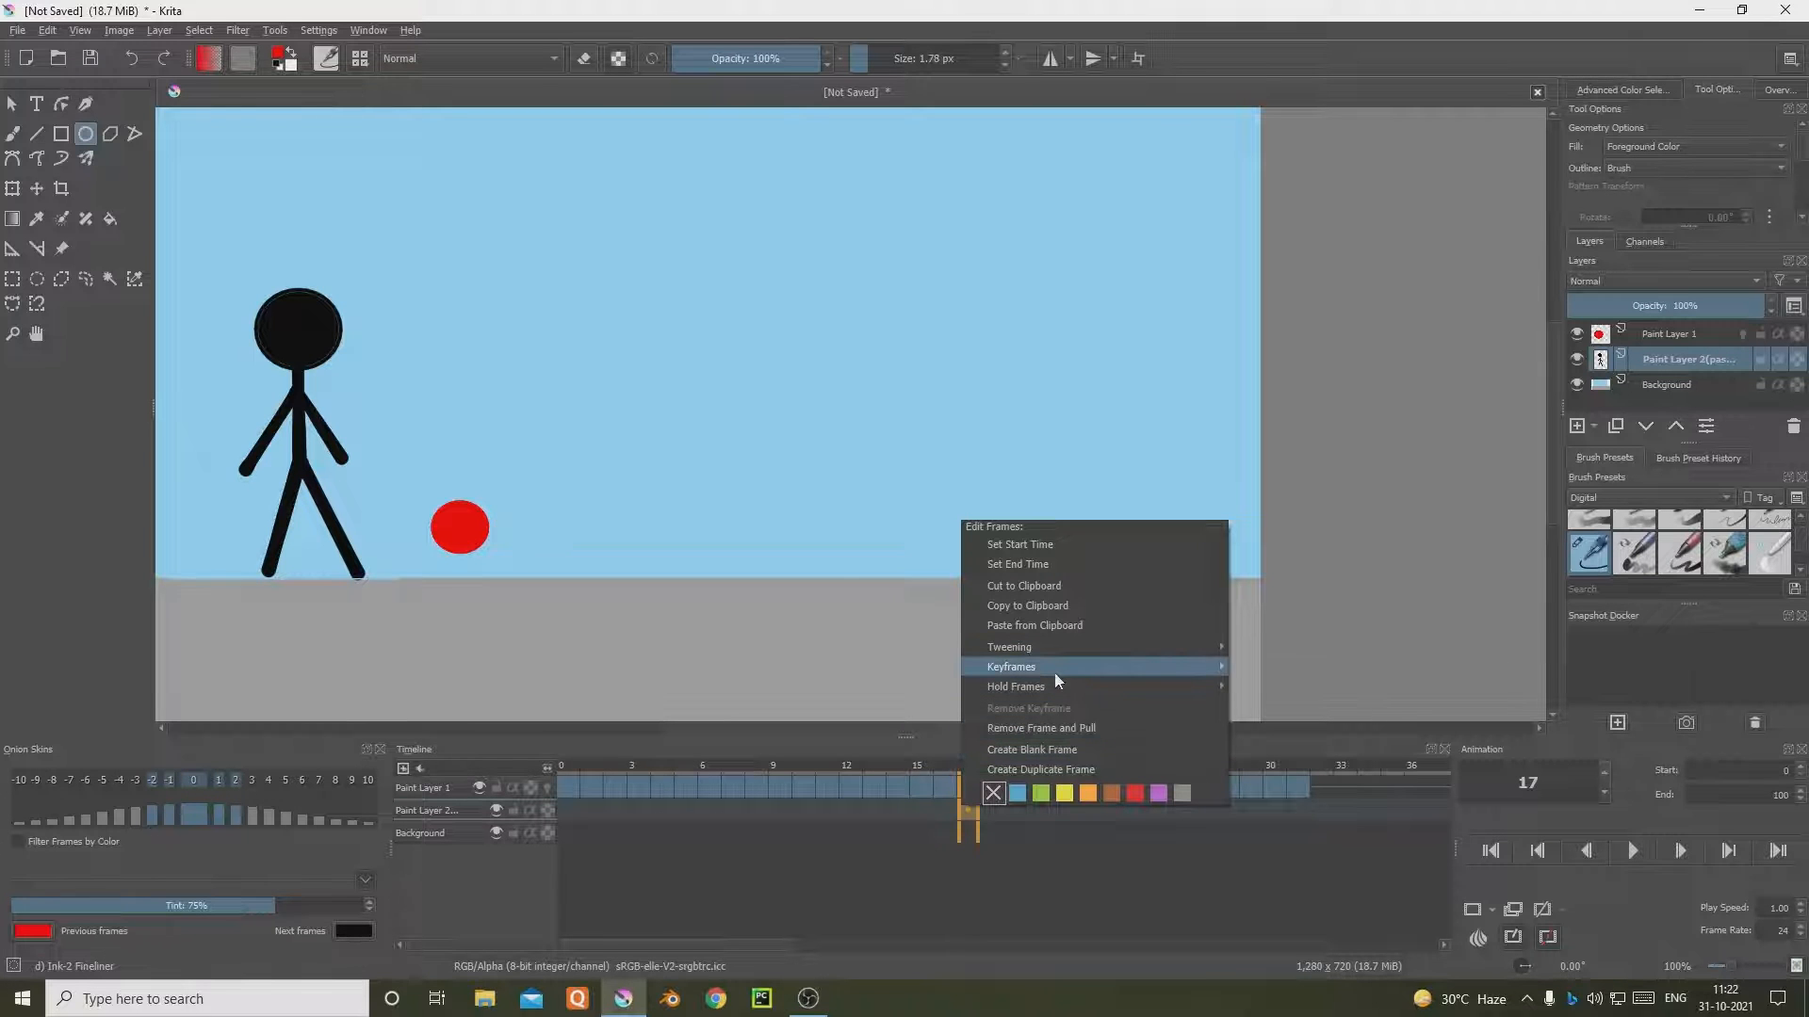
mouse_move(1053, 669)
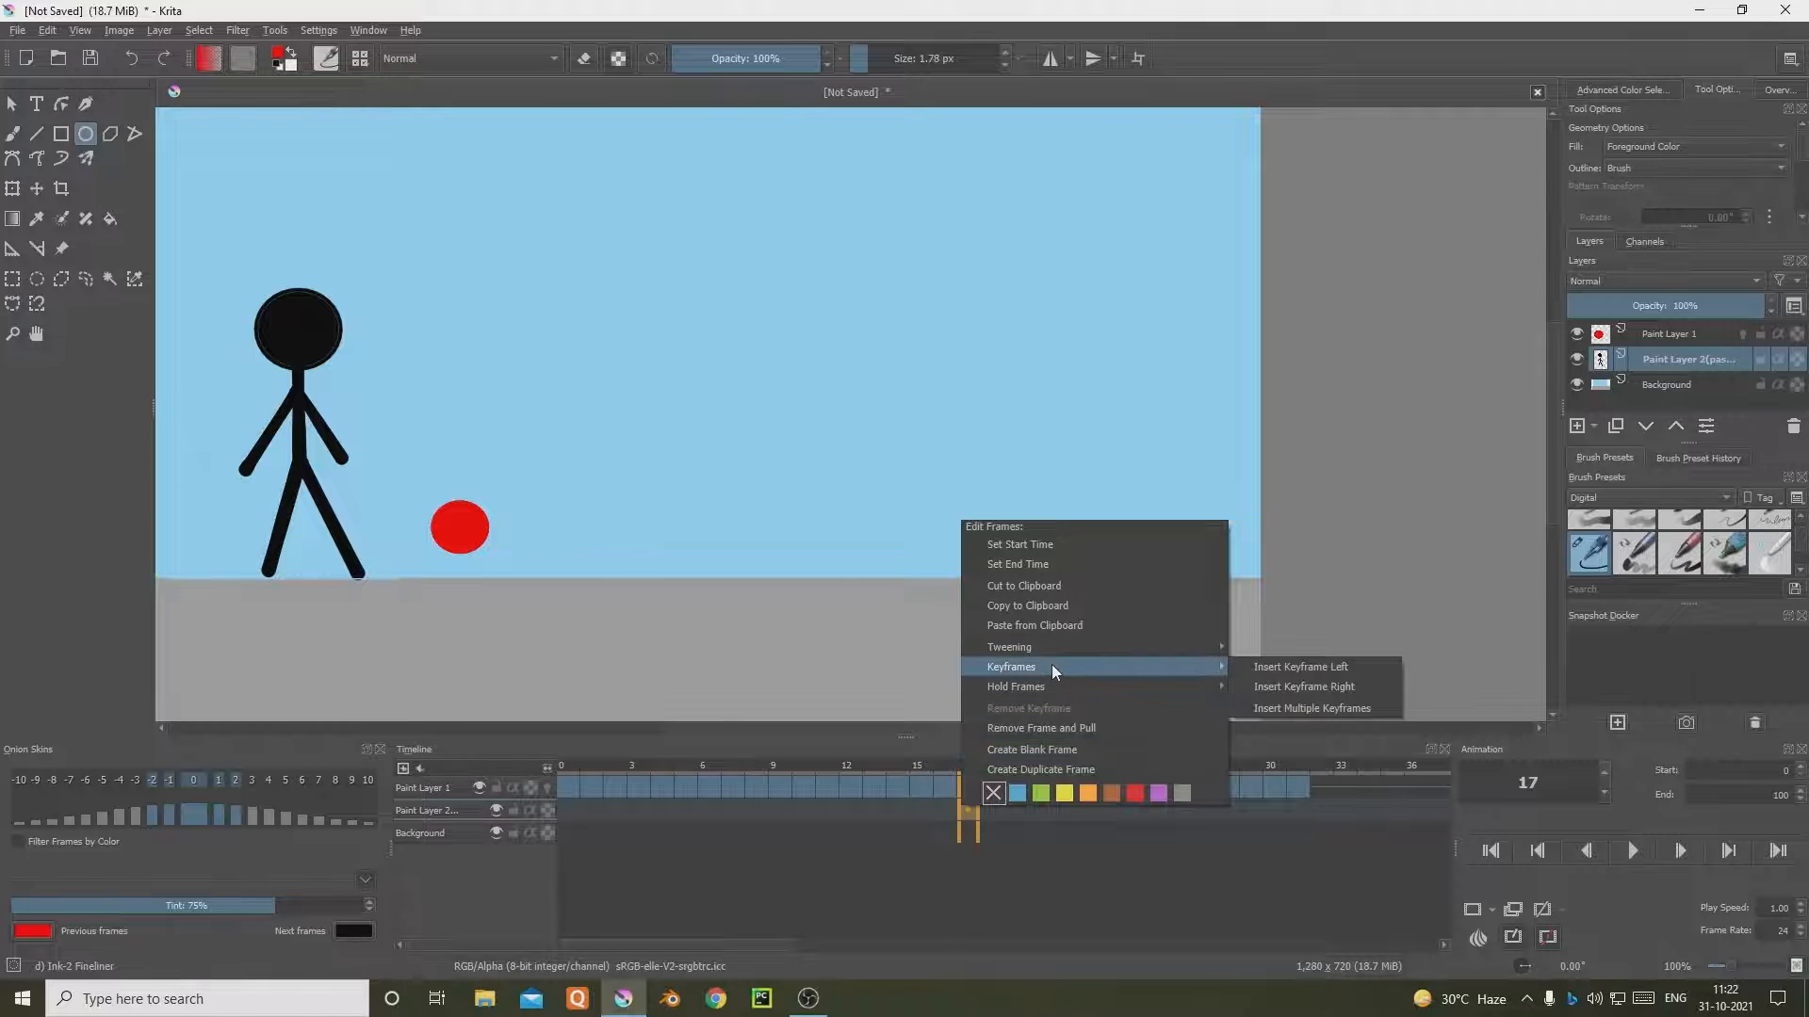
left_click(1083, 748)
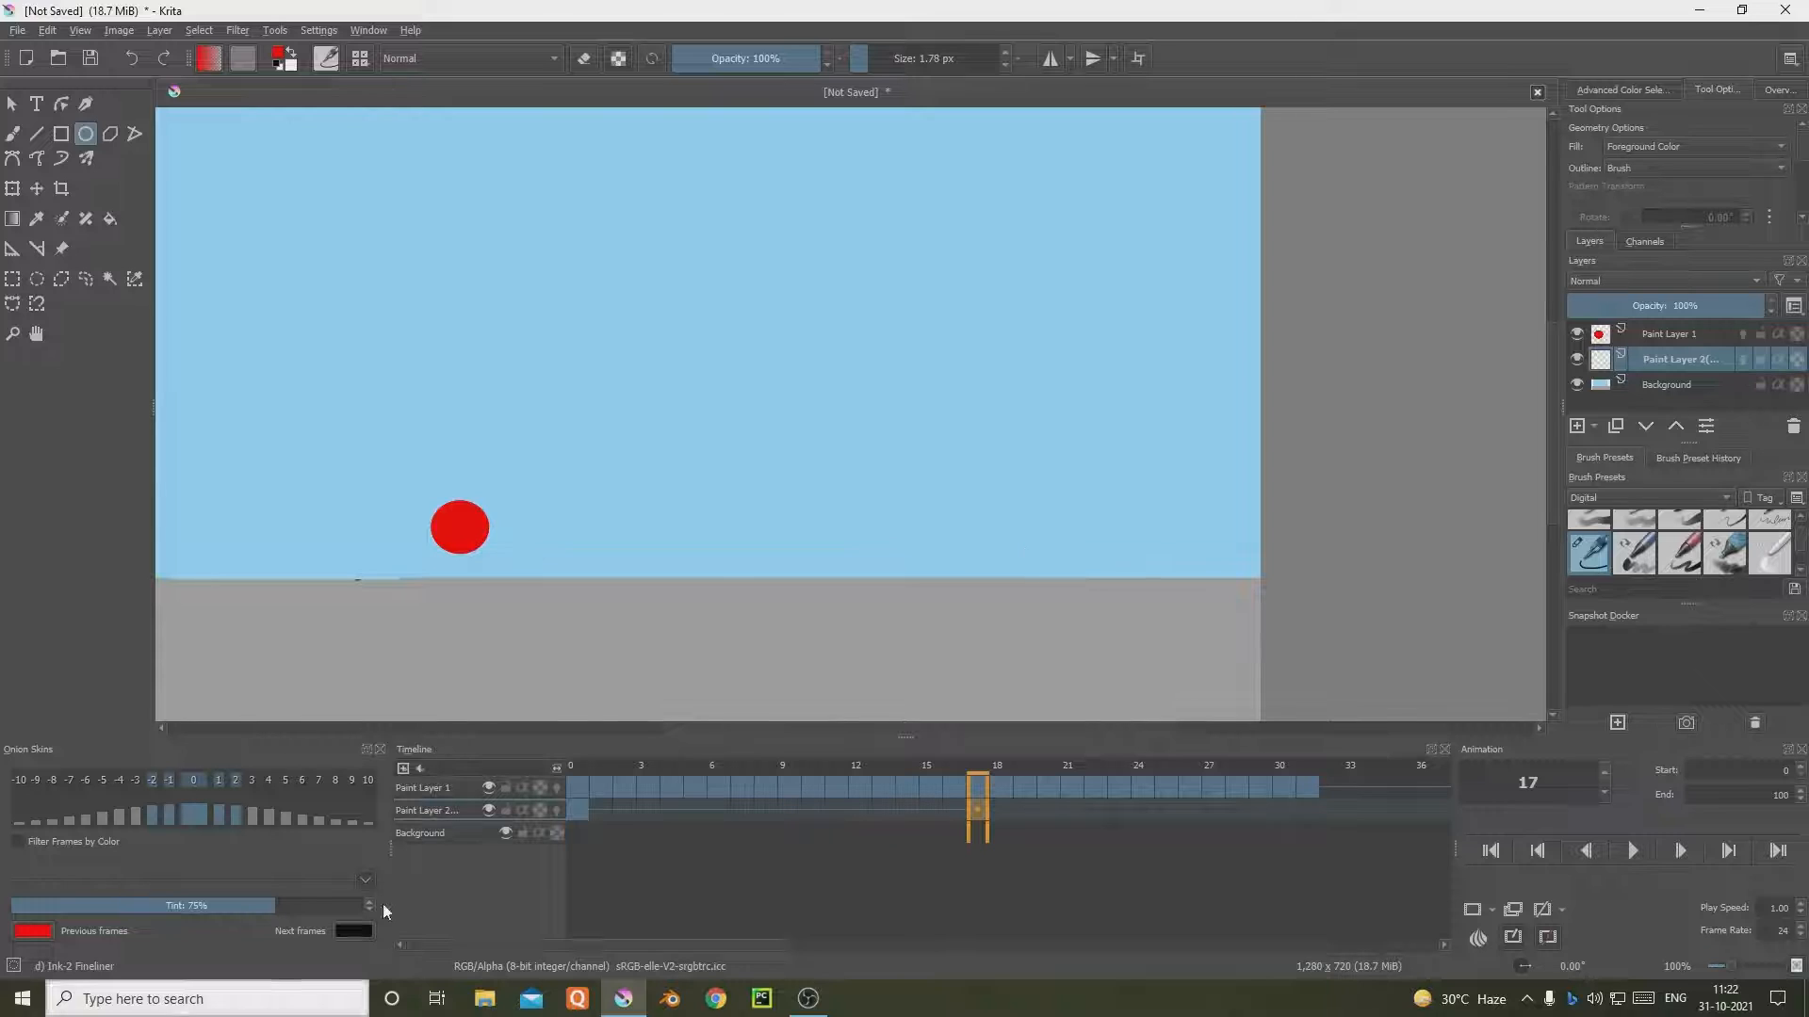
Step: Copy the stick figure's frame 0 on Paint Layer 2 to the clipboard
left_click(581, 809)
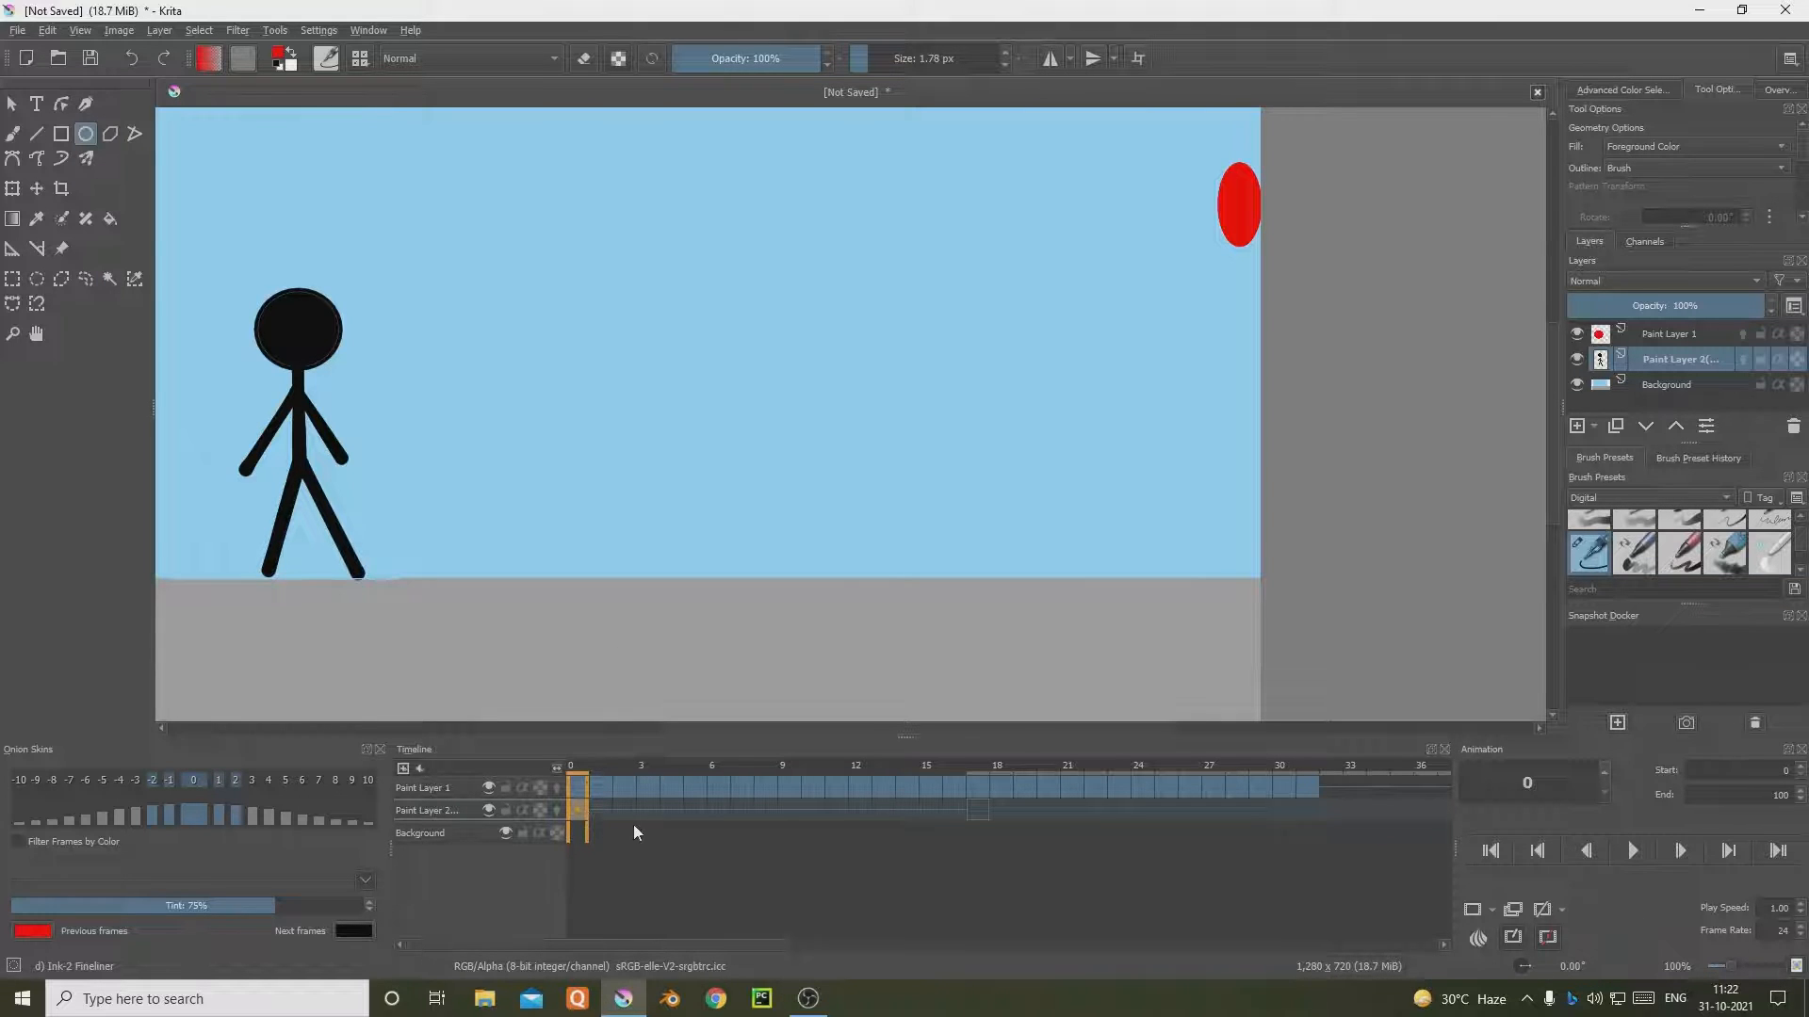
right_click(573, 808)
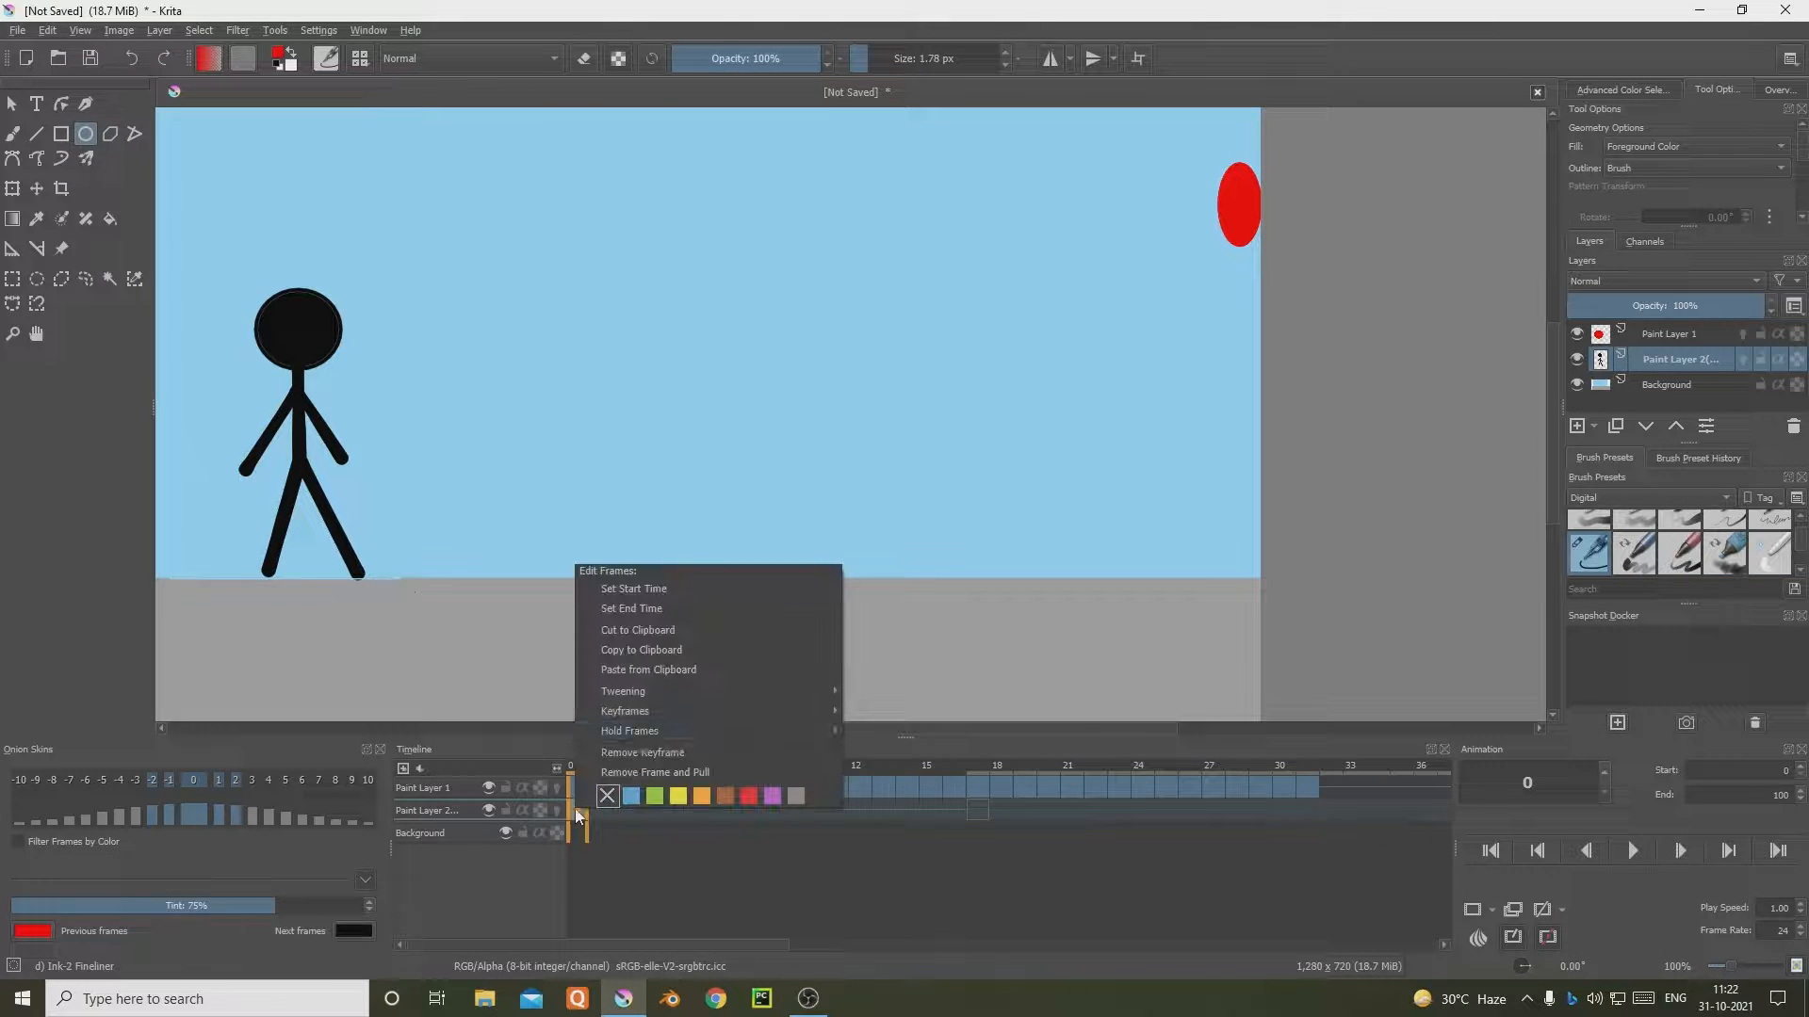
left_click(655, 668)
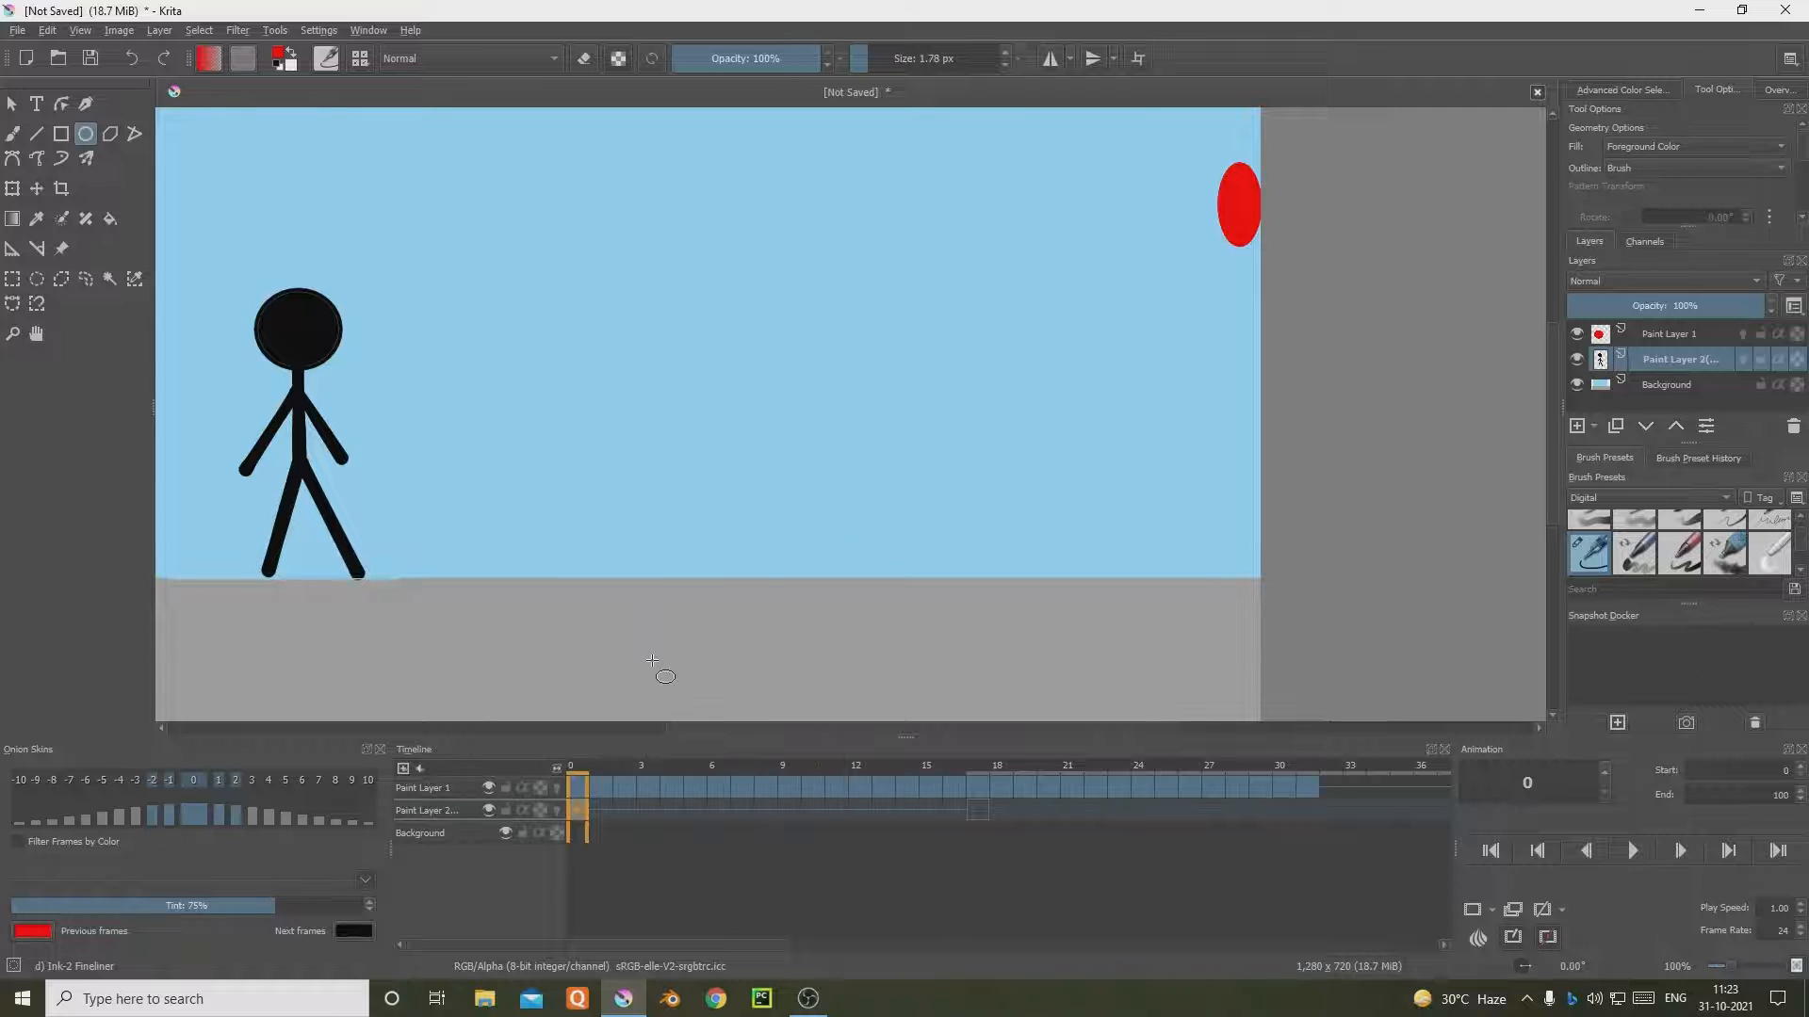
right_click(580, 810)
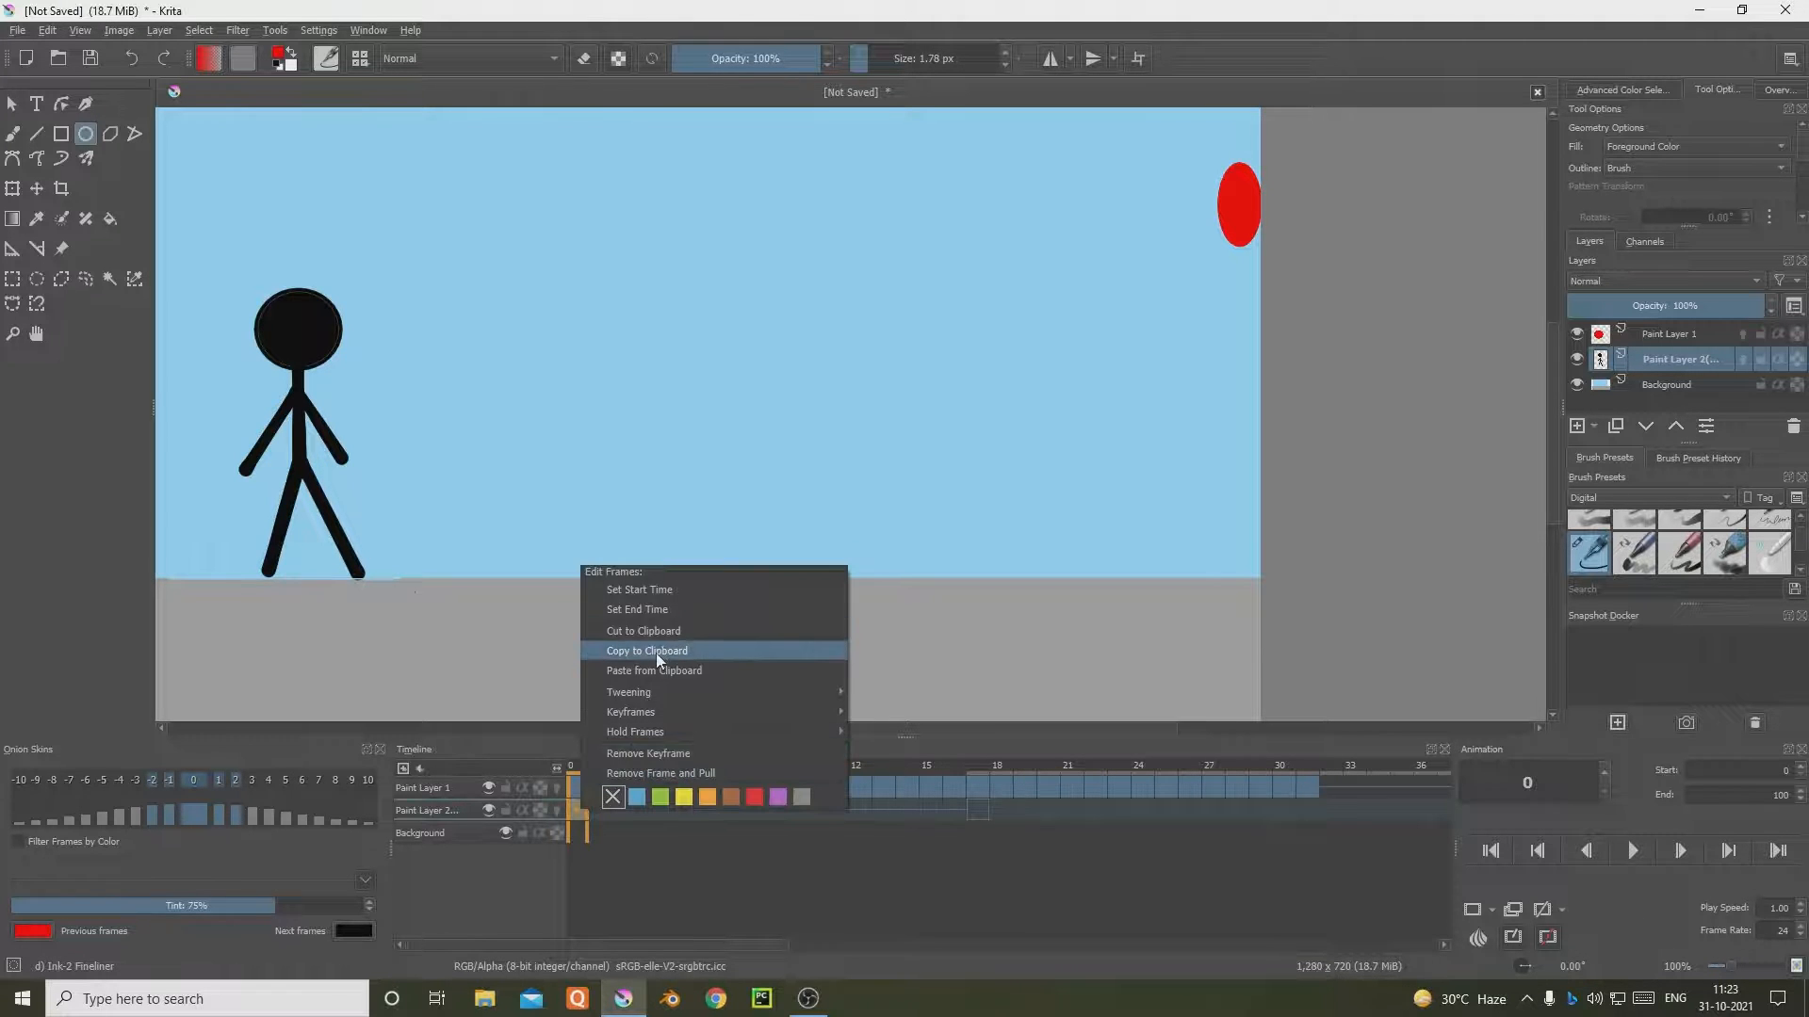
left_click(655, 653)
Step: Paste the copied stick figure frame into frames 1, 2 and 3 of Paint Layer 2
left_click(599, 807)
right_click(599, 806)
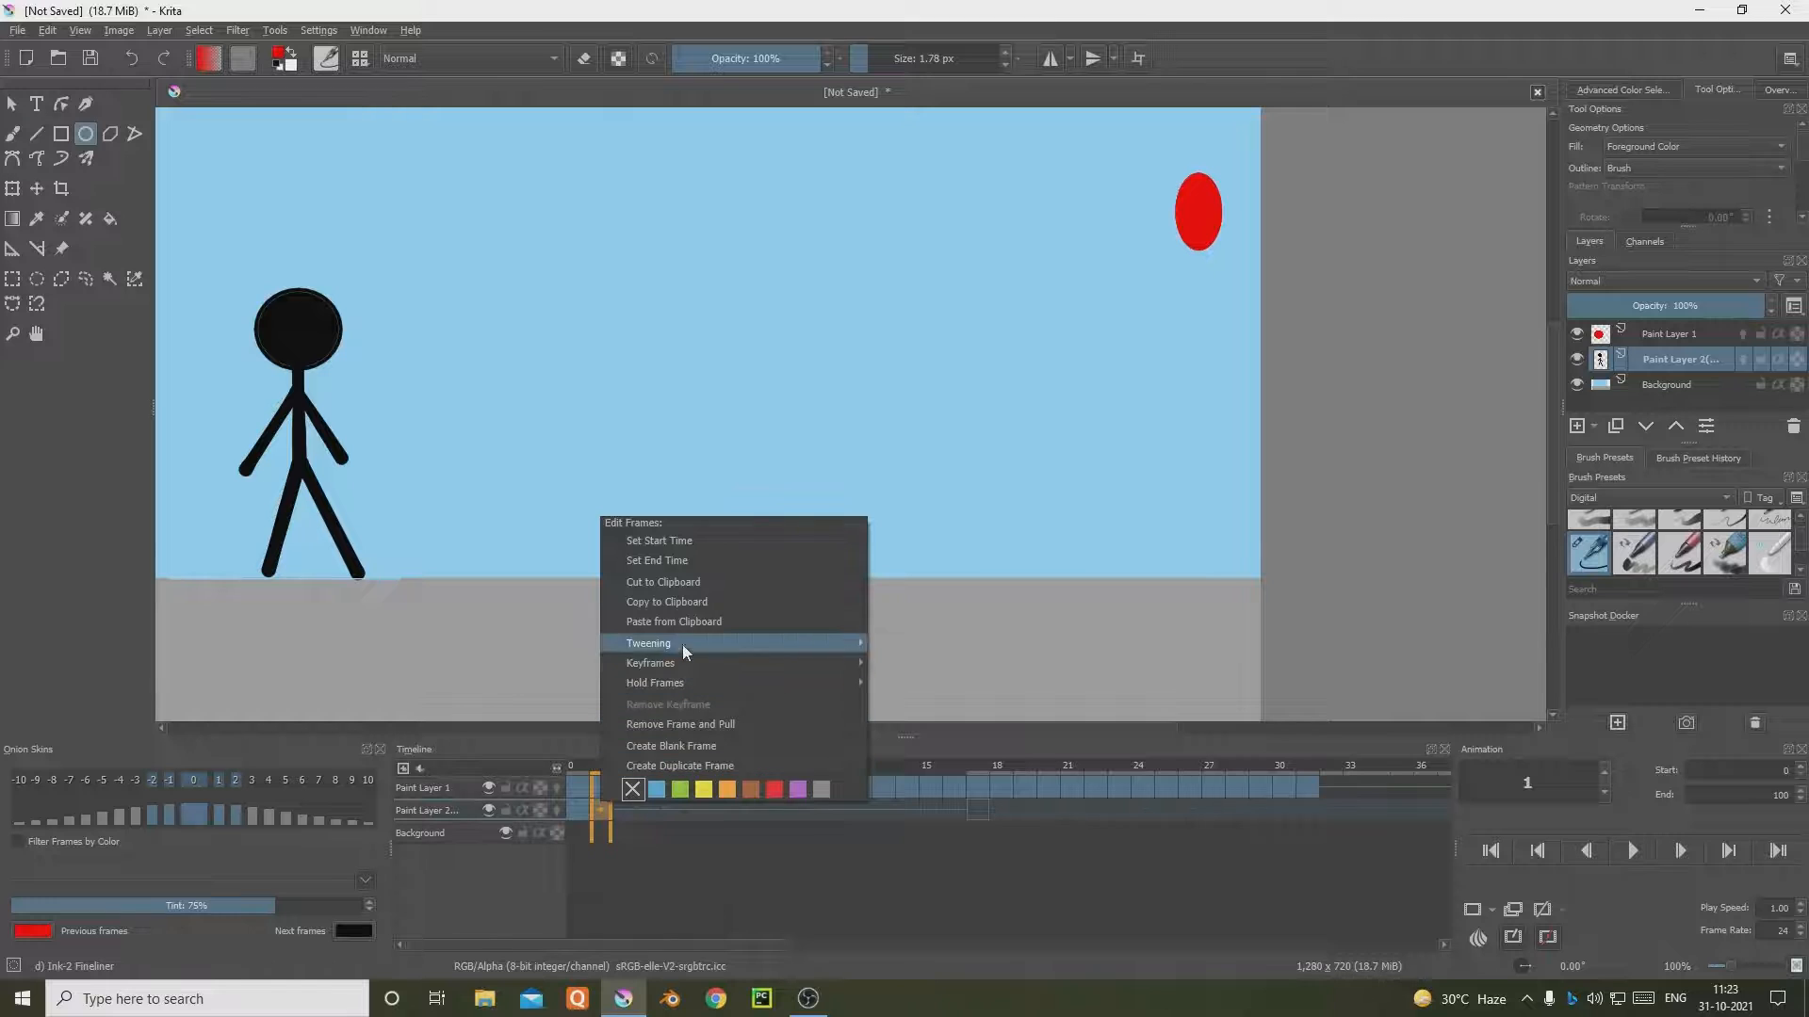
left_click(693, 621)
left_click(623, 812)
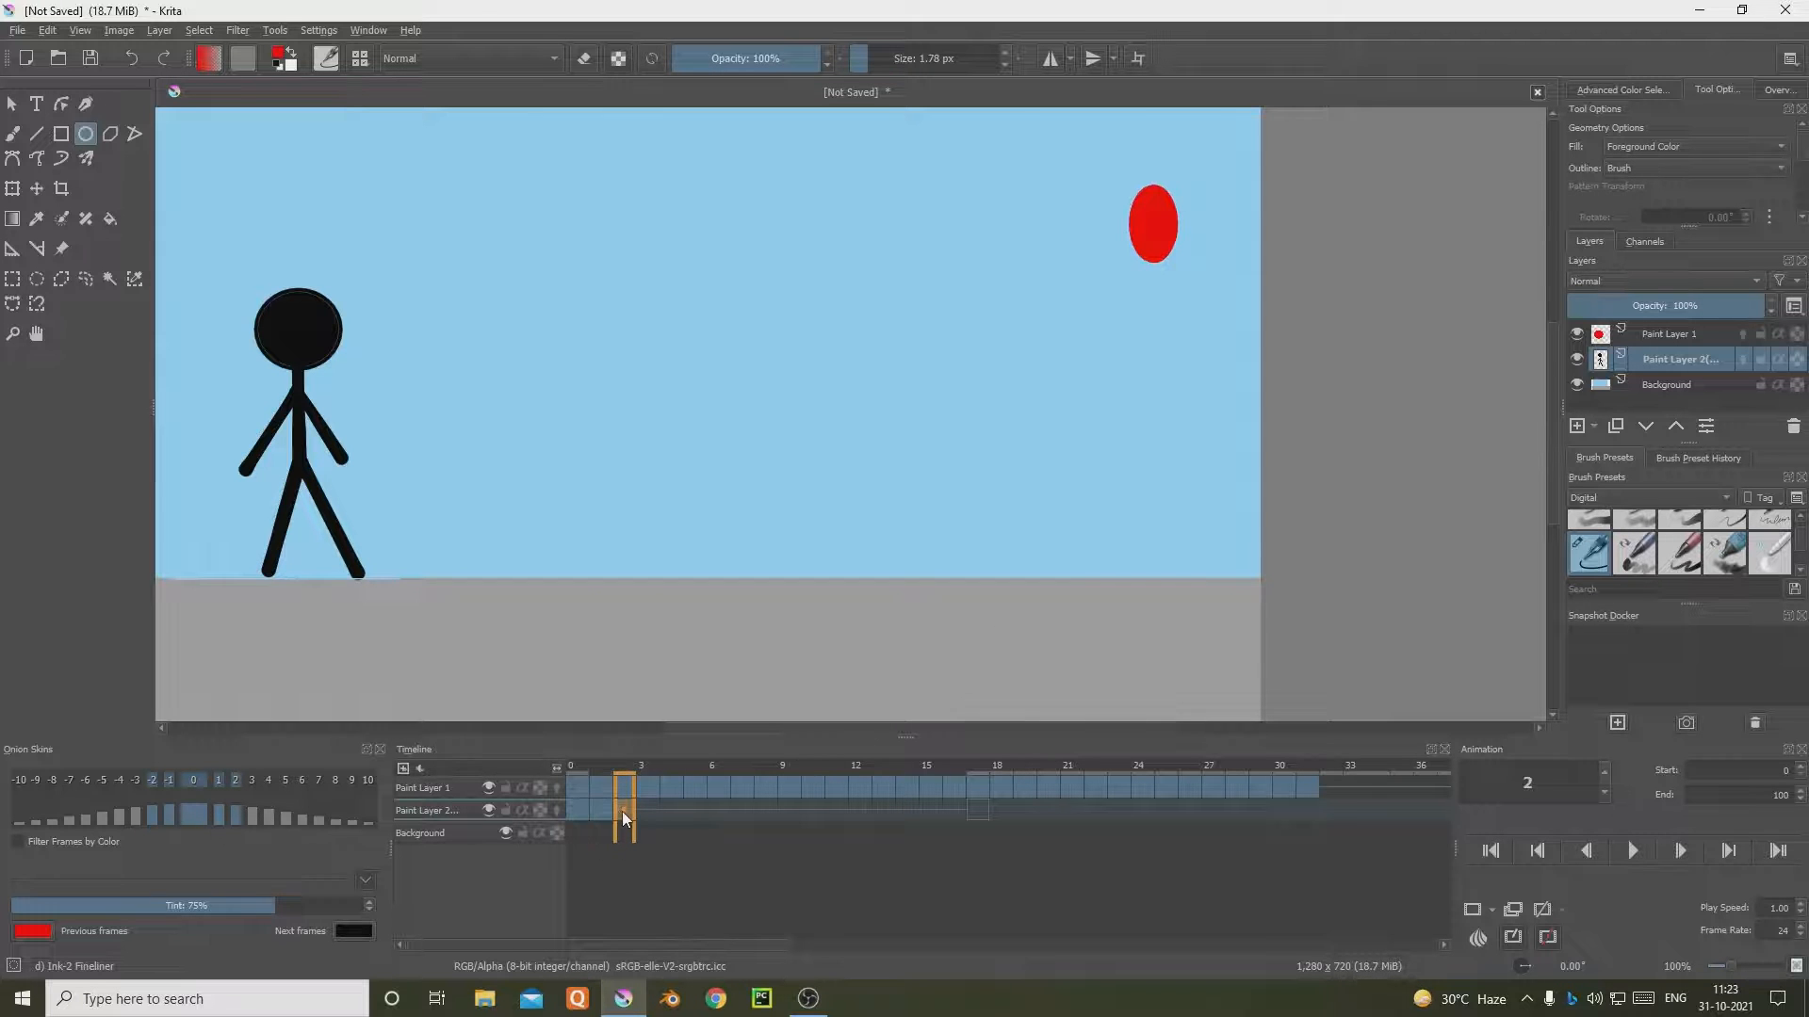
left_click(639, 806)
left_click(630, 803)
right_click(629, 806)
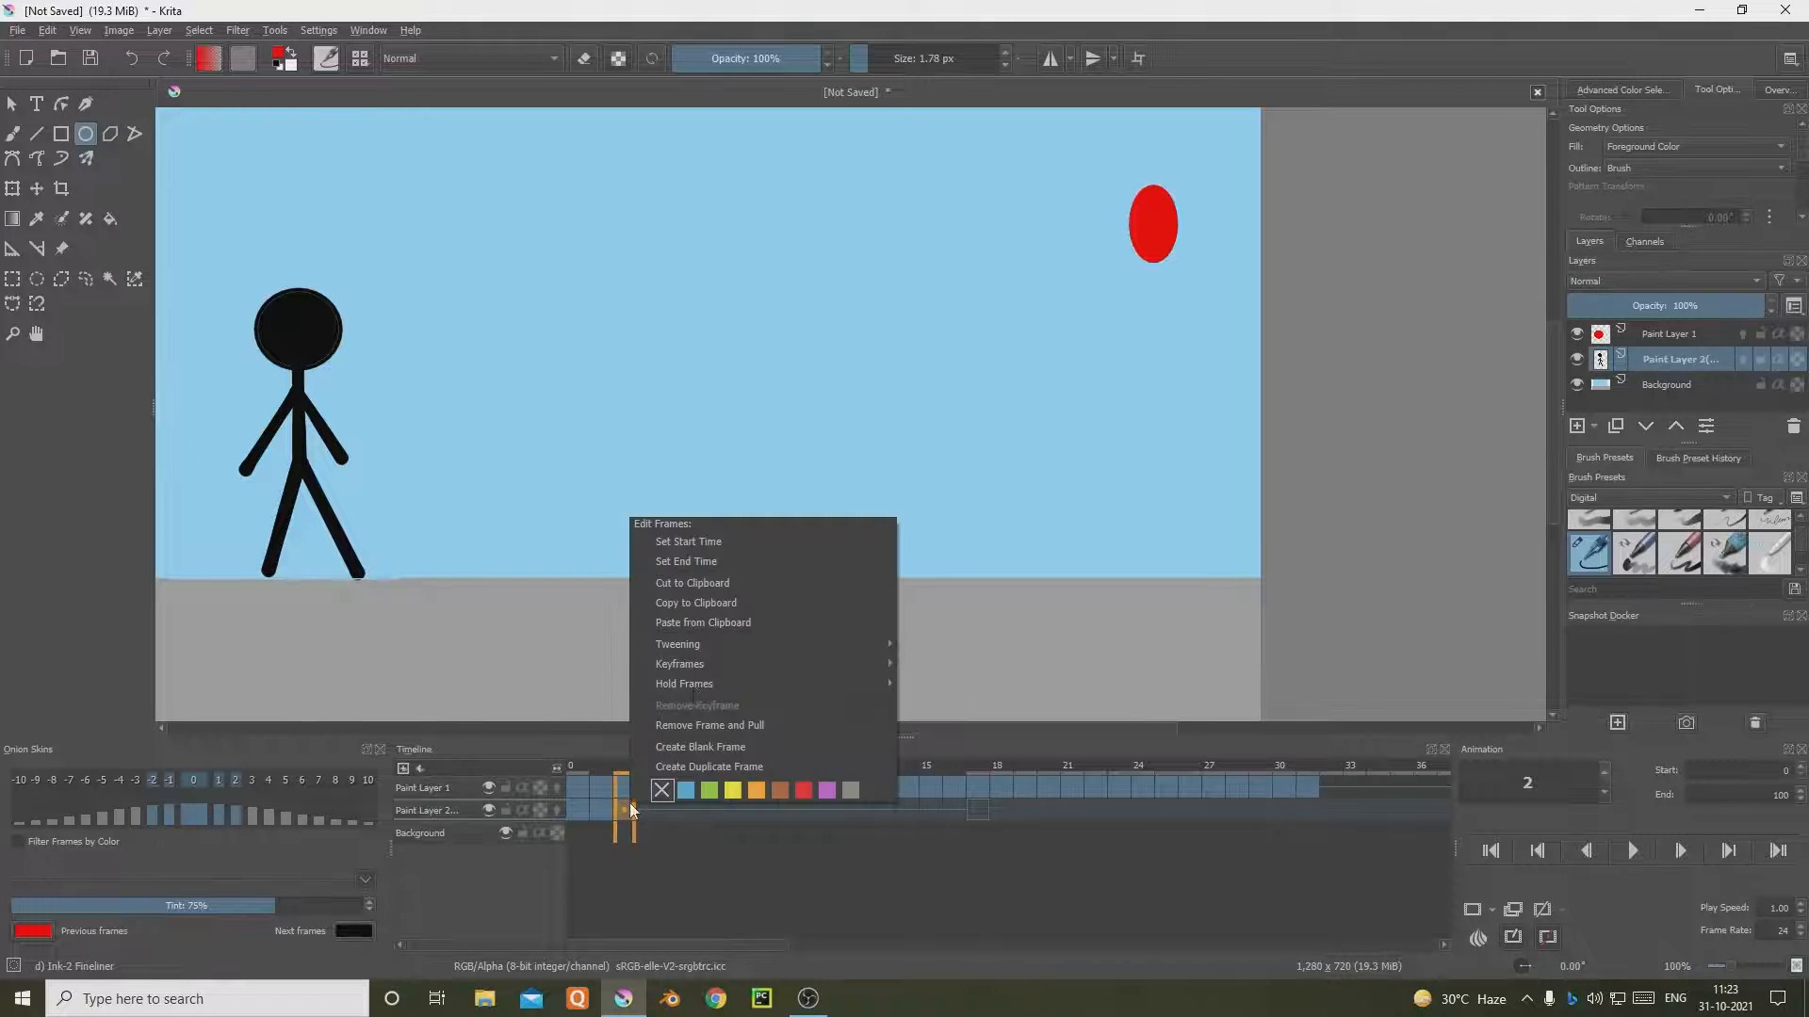
left_click(720, 622)
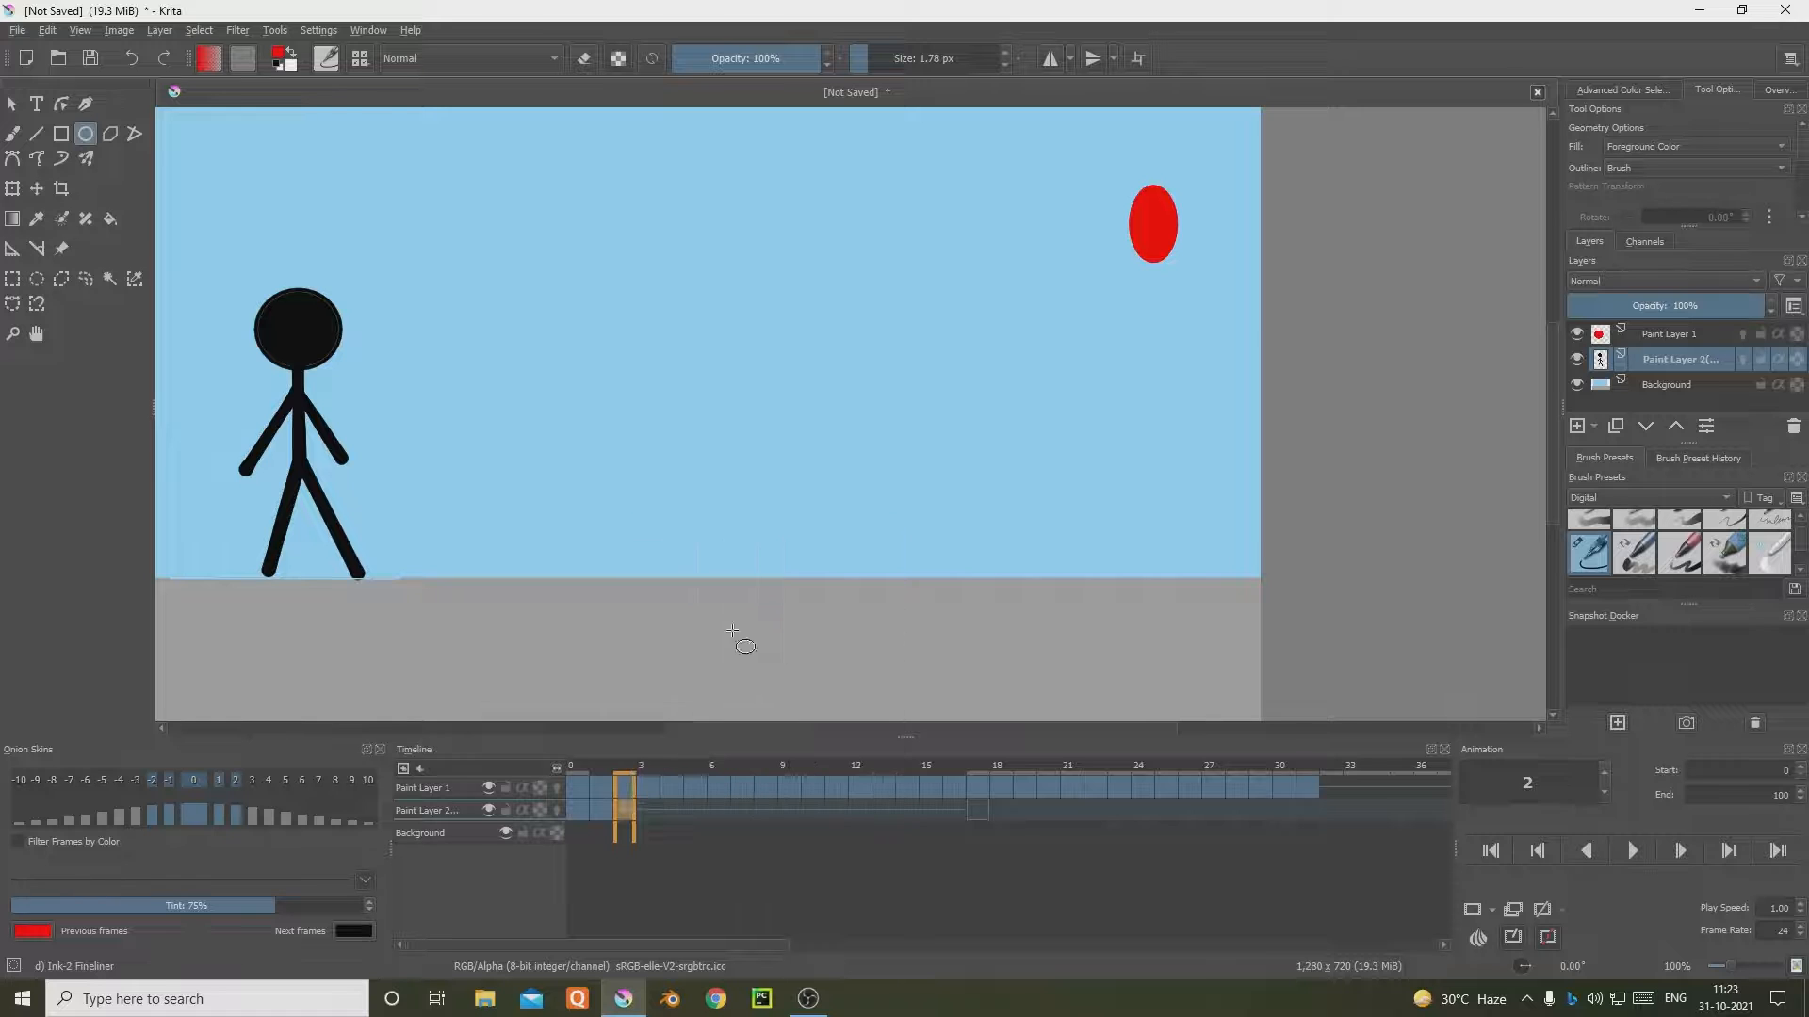
left_click(652, 804)
right_click(652, 805)
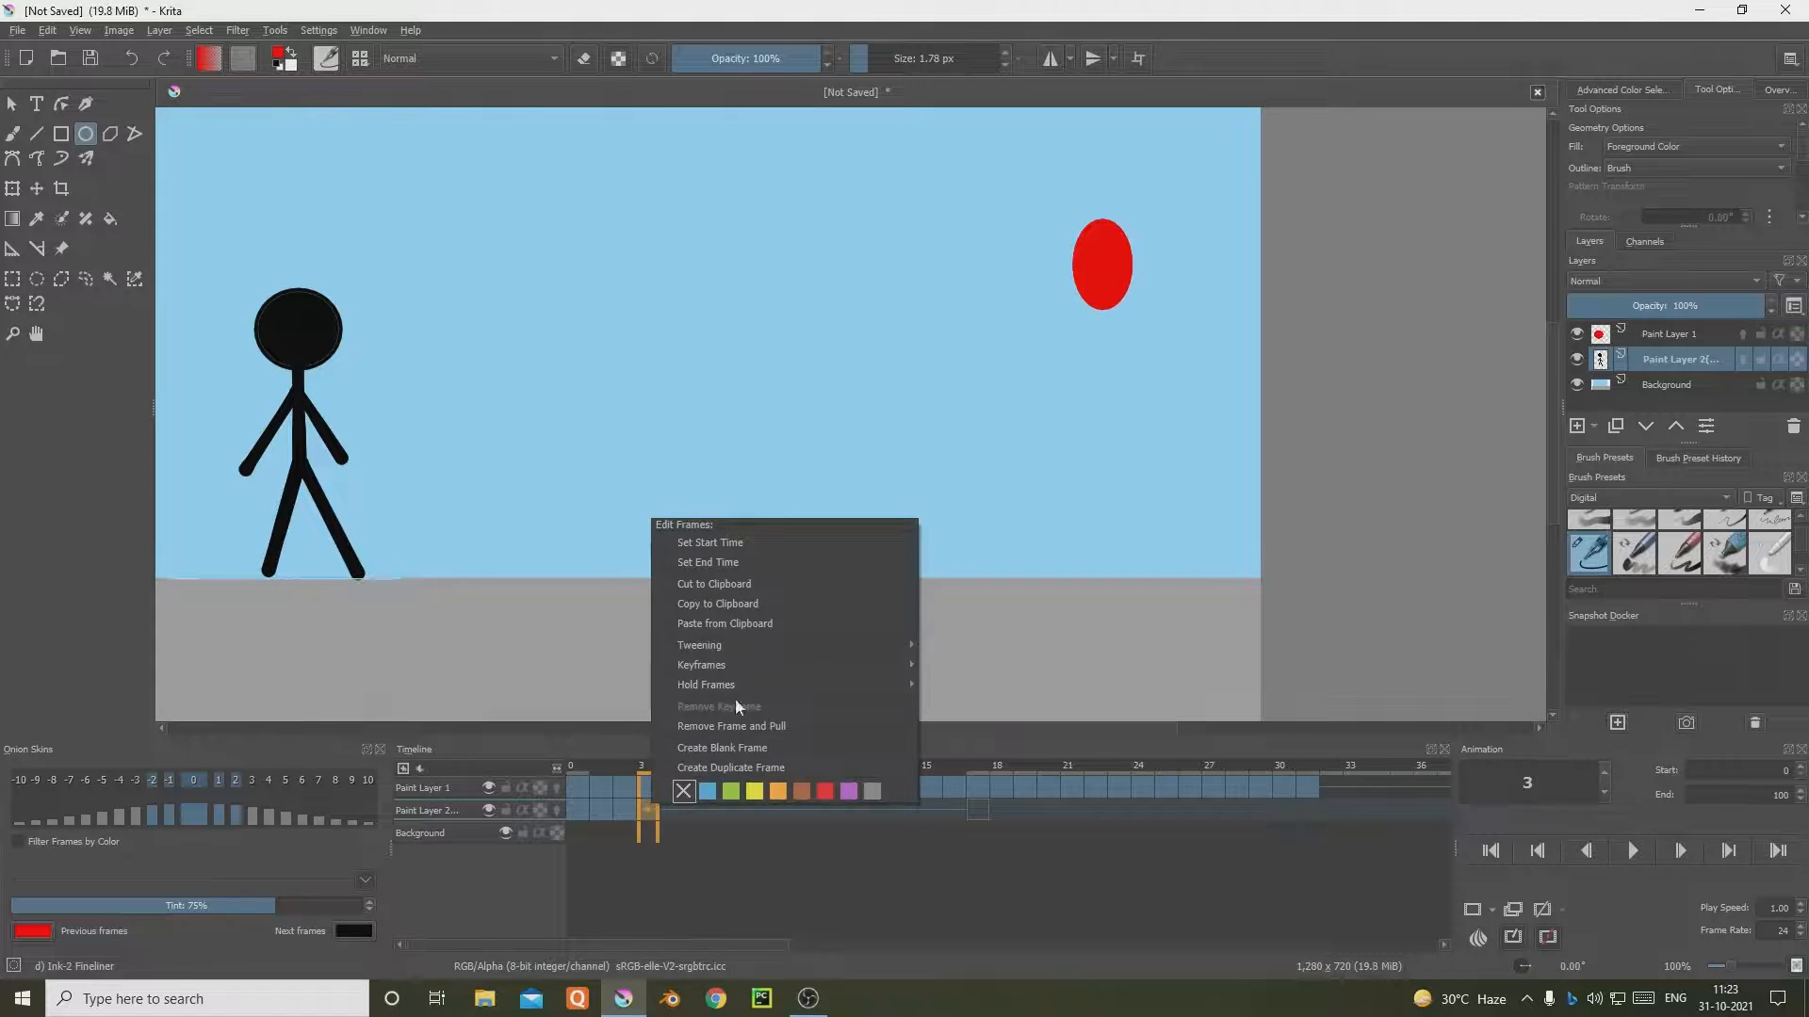
left_click(756, 624)
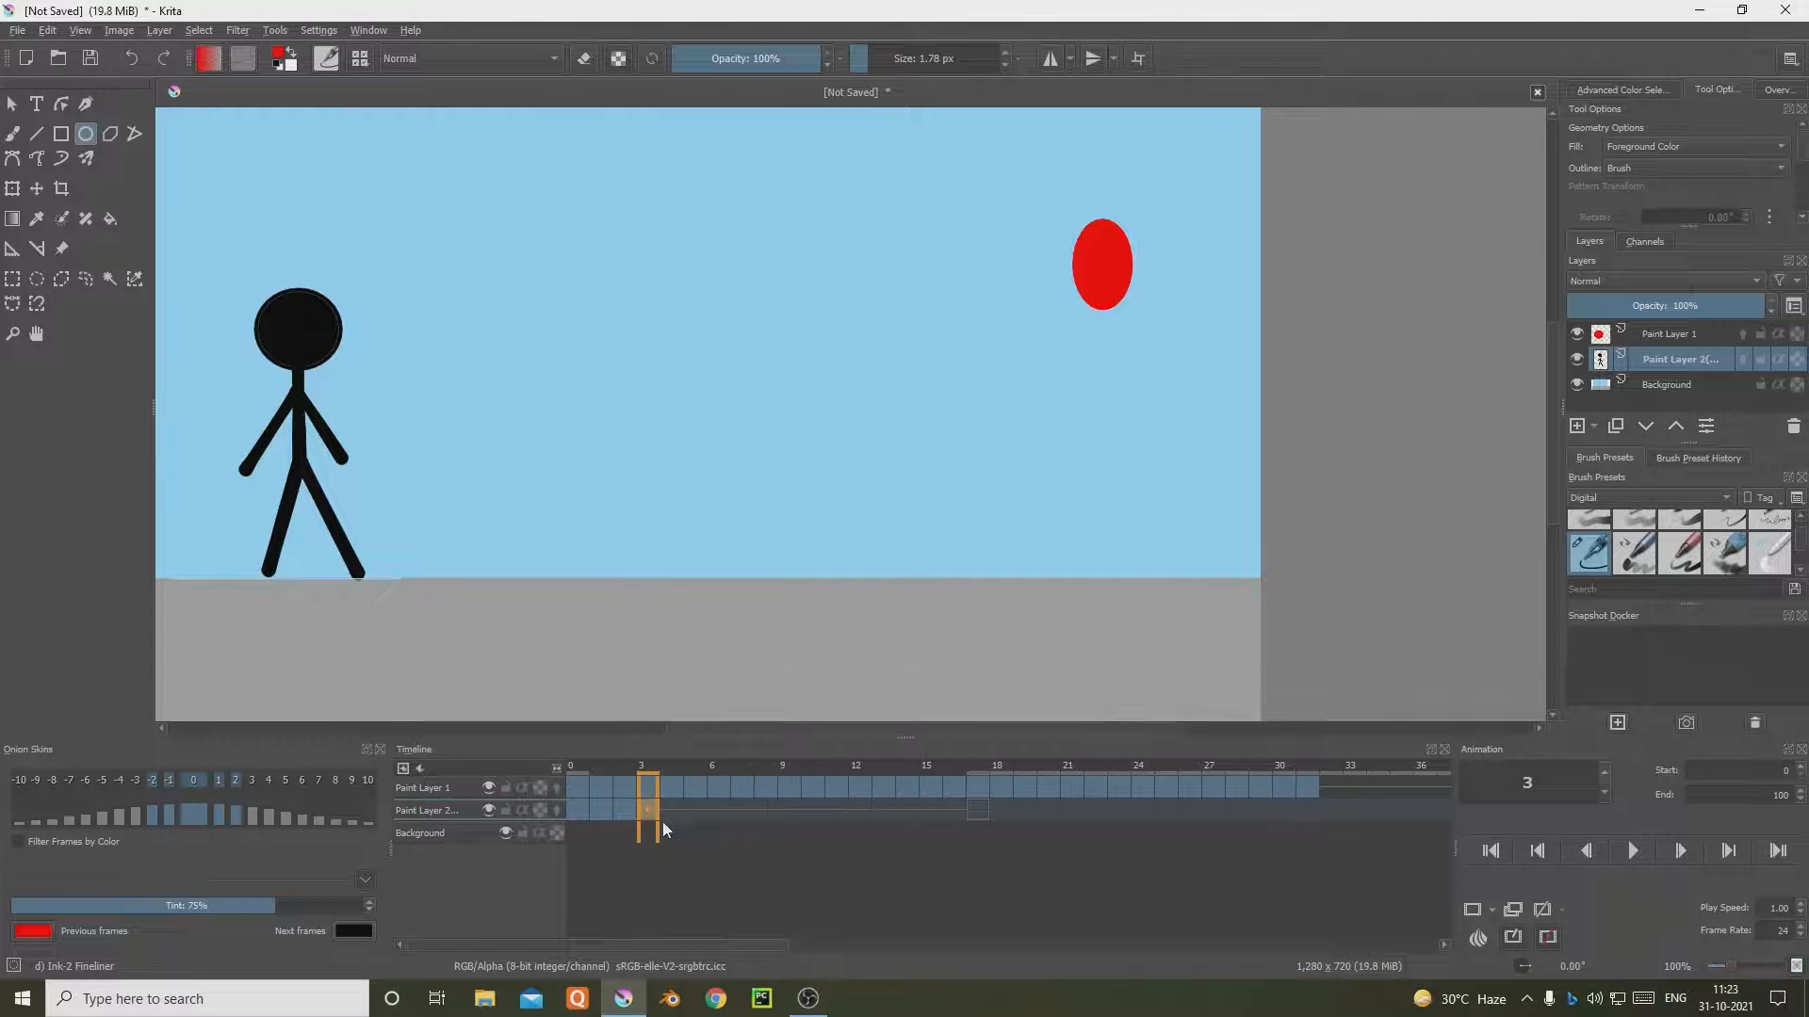
Step: Paste the copied stick figure frame into frames 4, 5 and 6 of Paint Layer 2
left_click(670, 810)
right_click(678, 805)
left_click(780, 625)
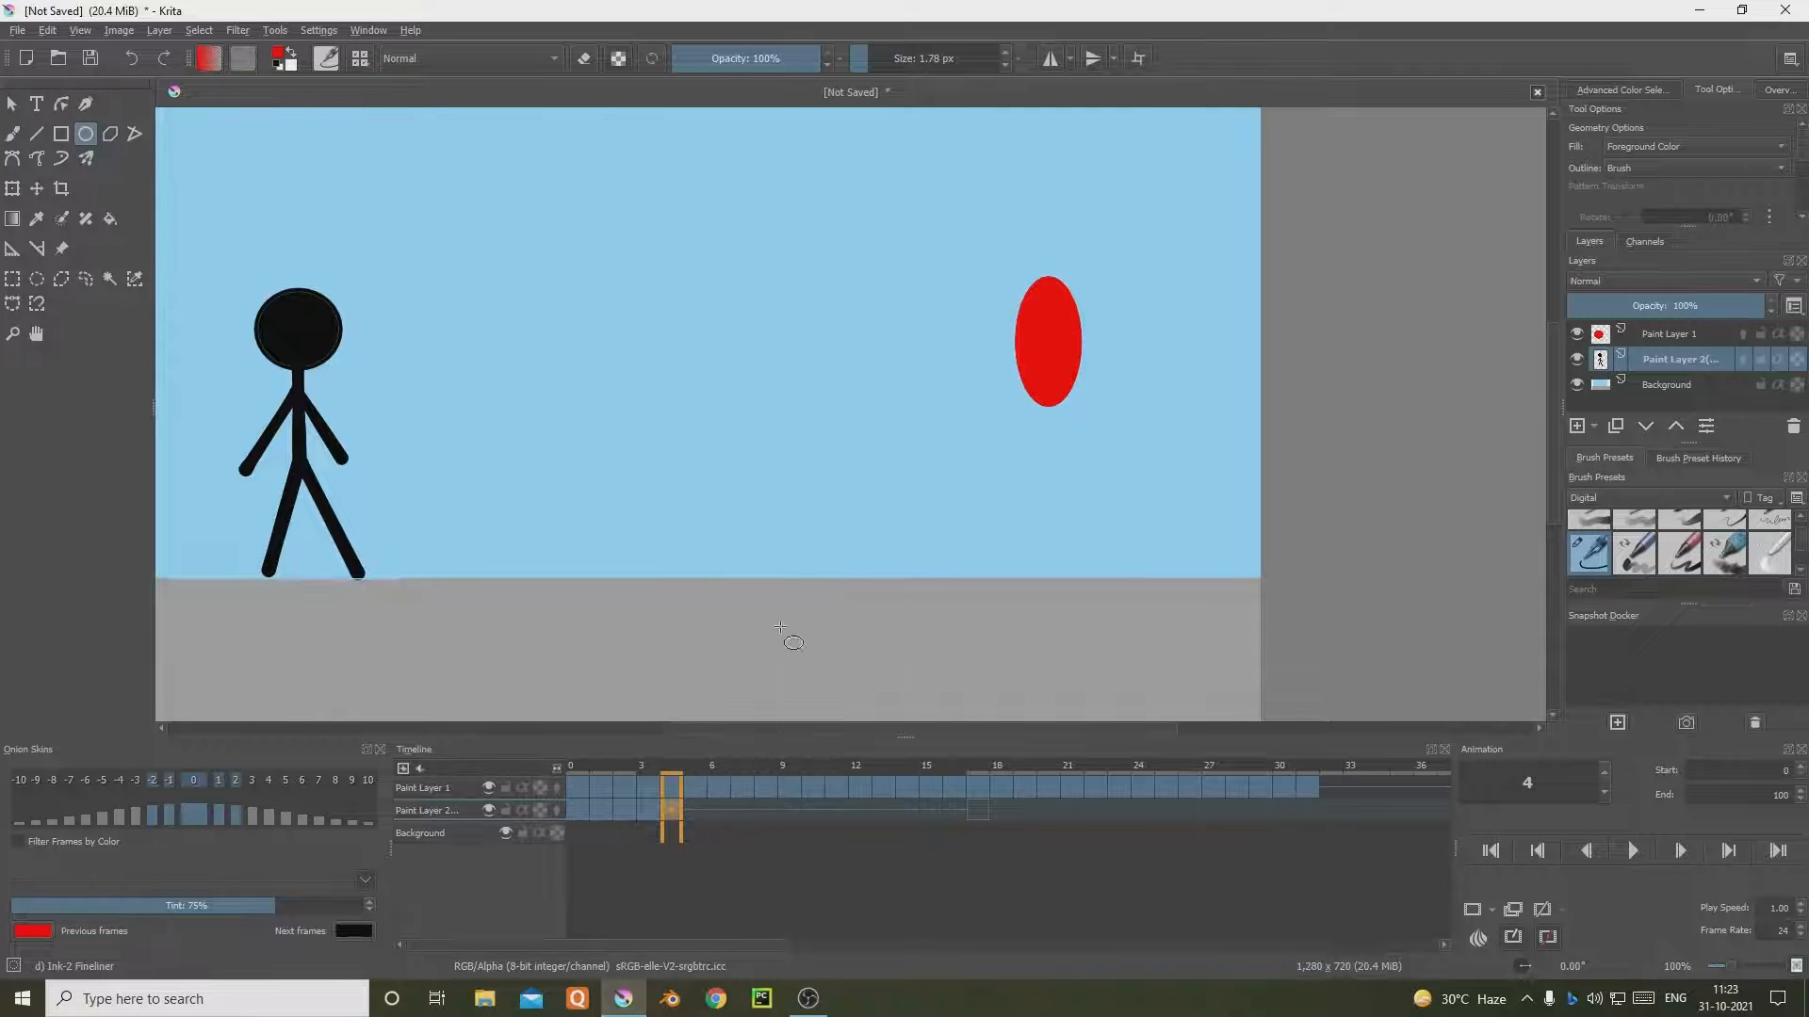
left_click(695, 807)
right_click(695, 806)
left_click(816, 629)
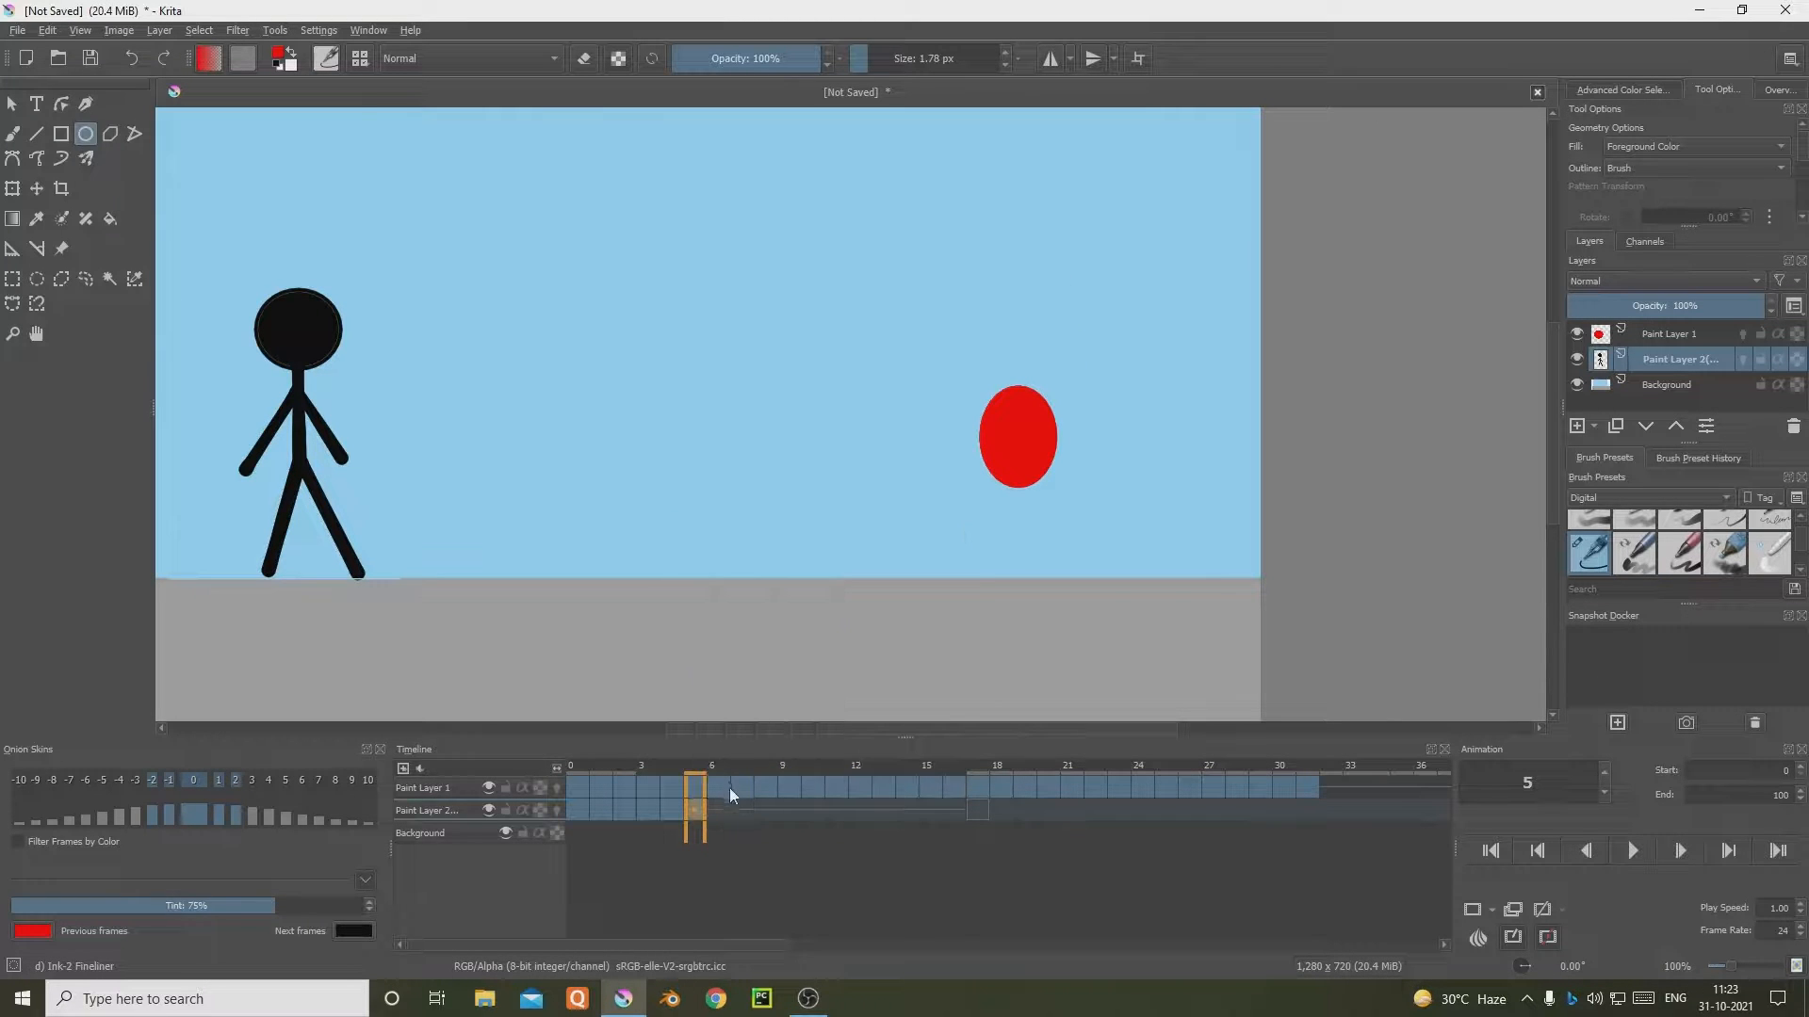
left_click(728, 807)
right_click(727, 806)
left_click(818, 625)
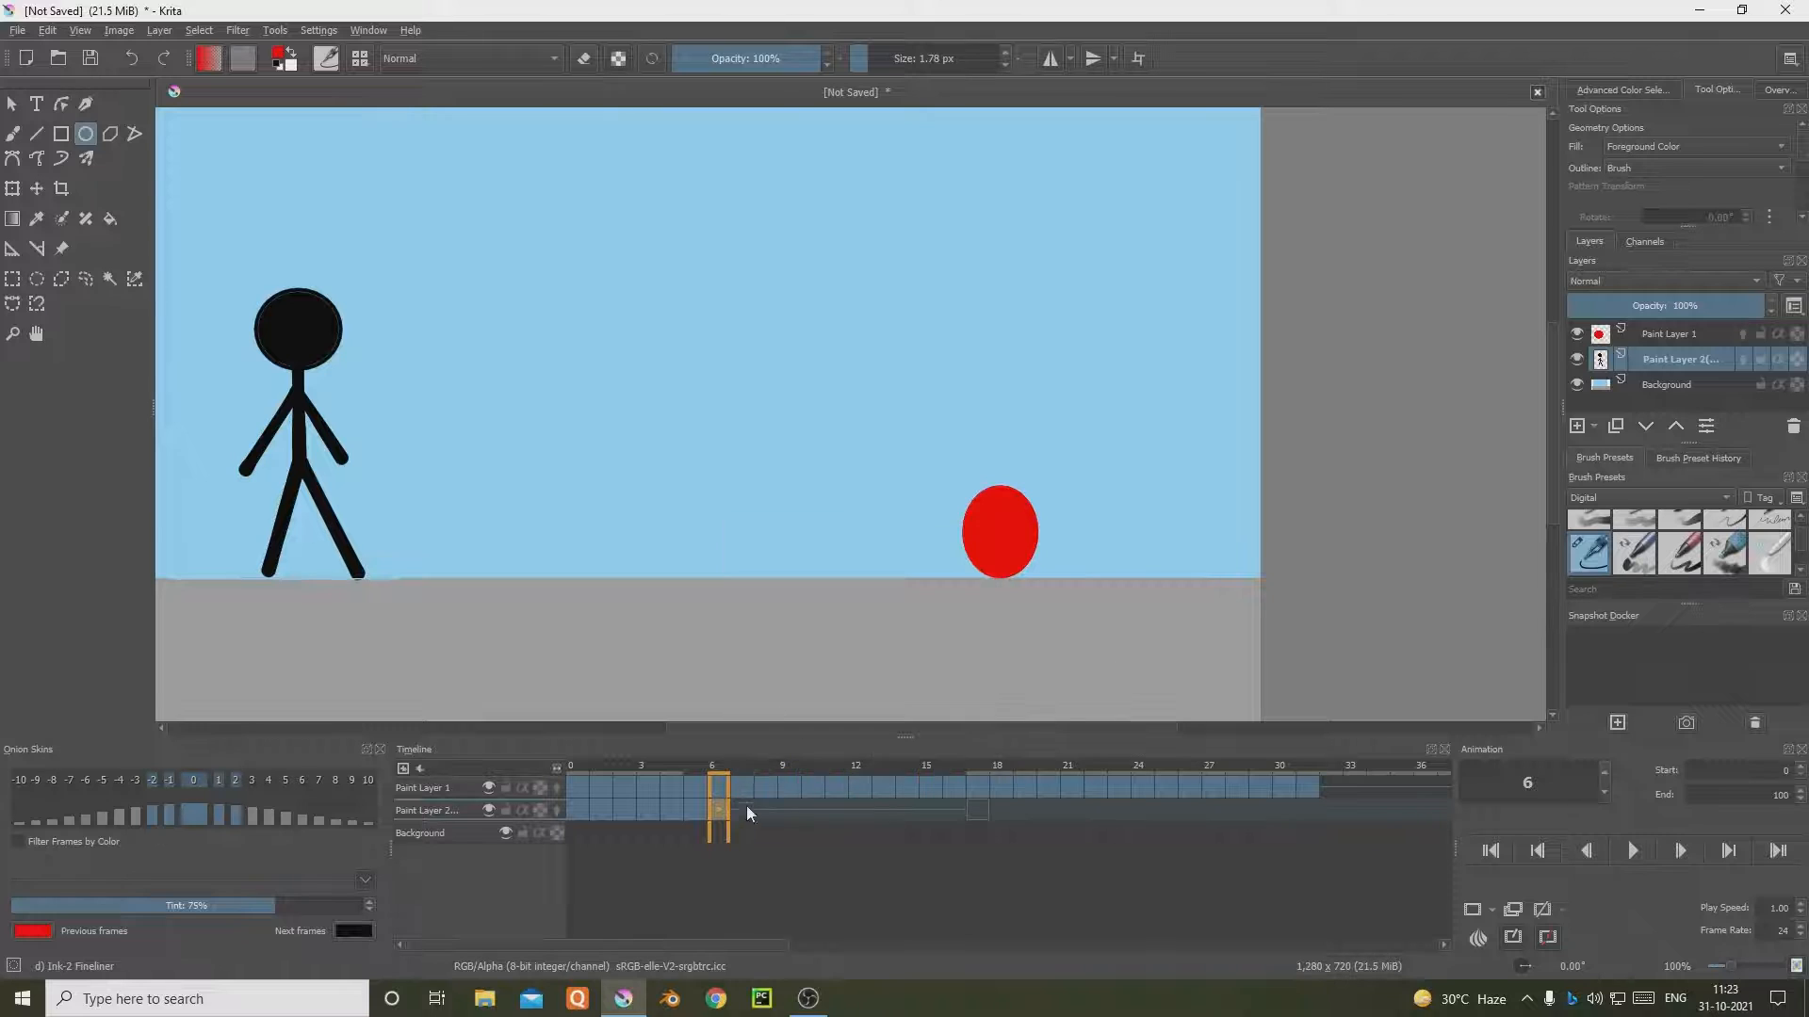
Step: Paste the copied stick figure frame into frames 7 and 8 of Paint Layer 2
left_click(746, 806)
right_click(746, 806)
left_click(845, 625)
left_click(763, 807)
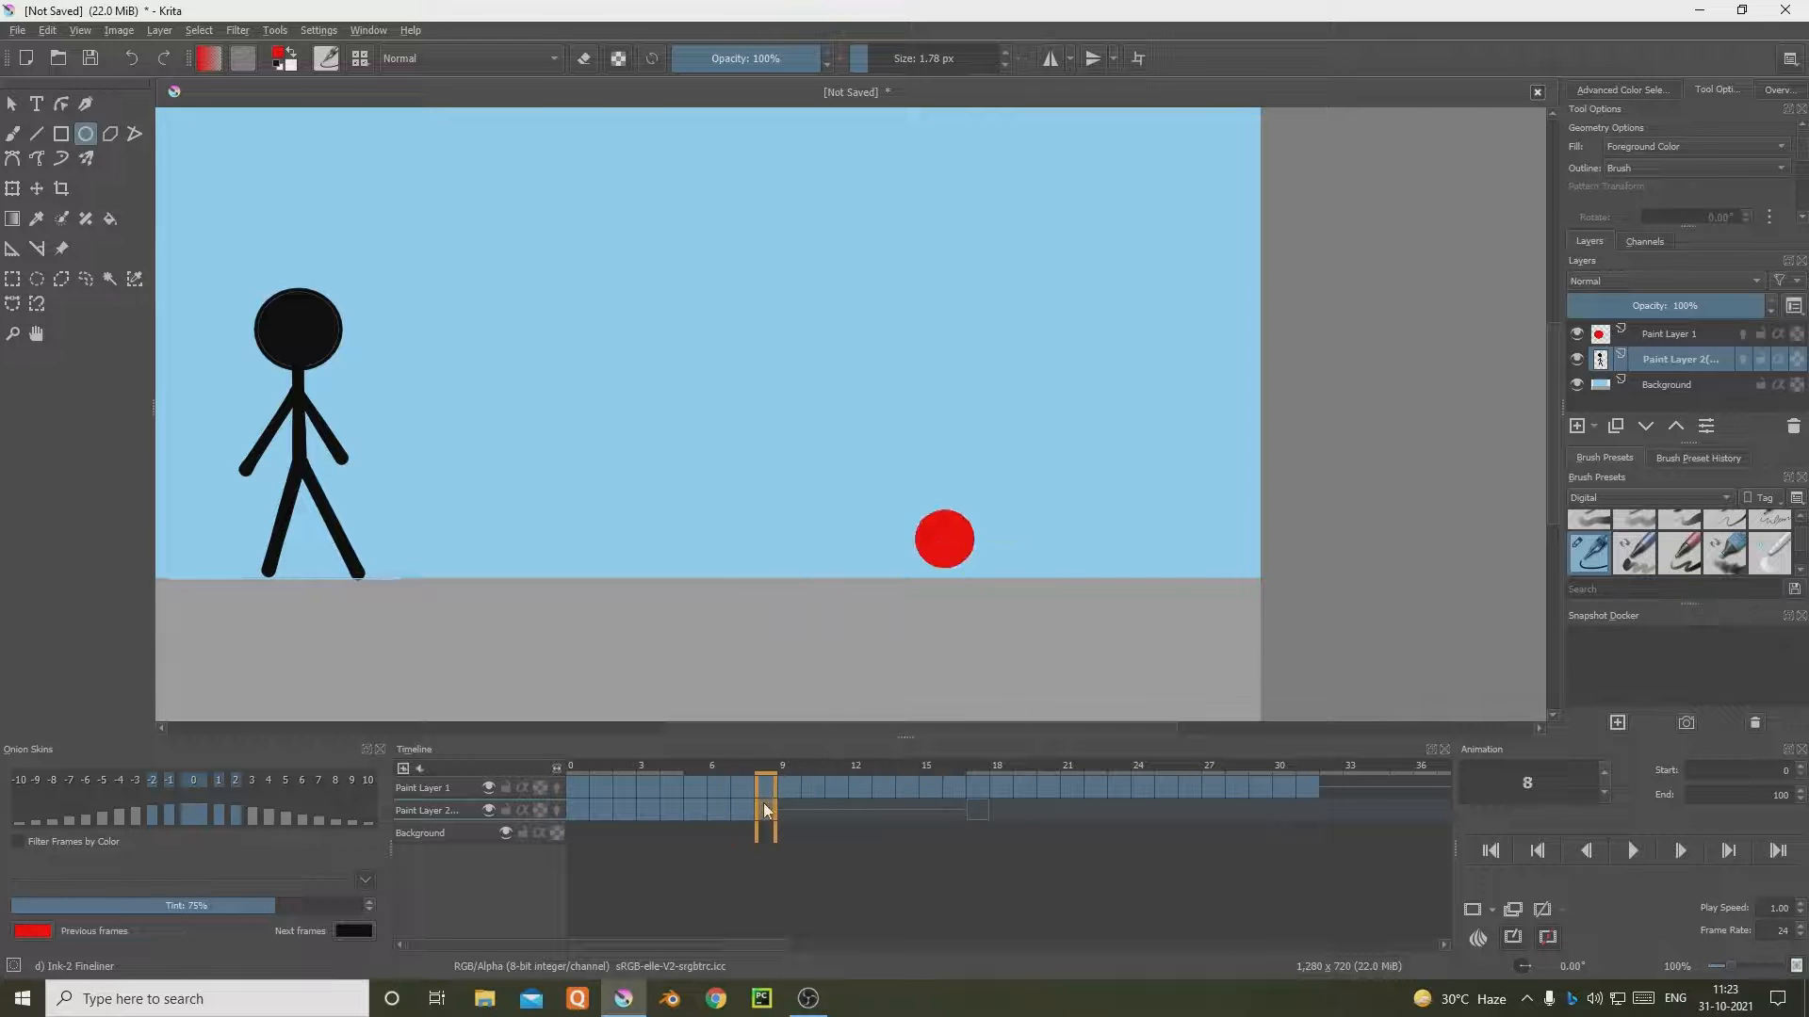
right_click(763, 806)
left_click(862, 621)
Step: Try to paste the copied stick figure frame into frame 9 of Paint Layer 2
left_click(791, 829)
right_click(792, 829)
left_click(790, 818)
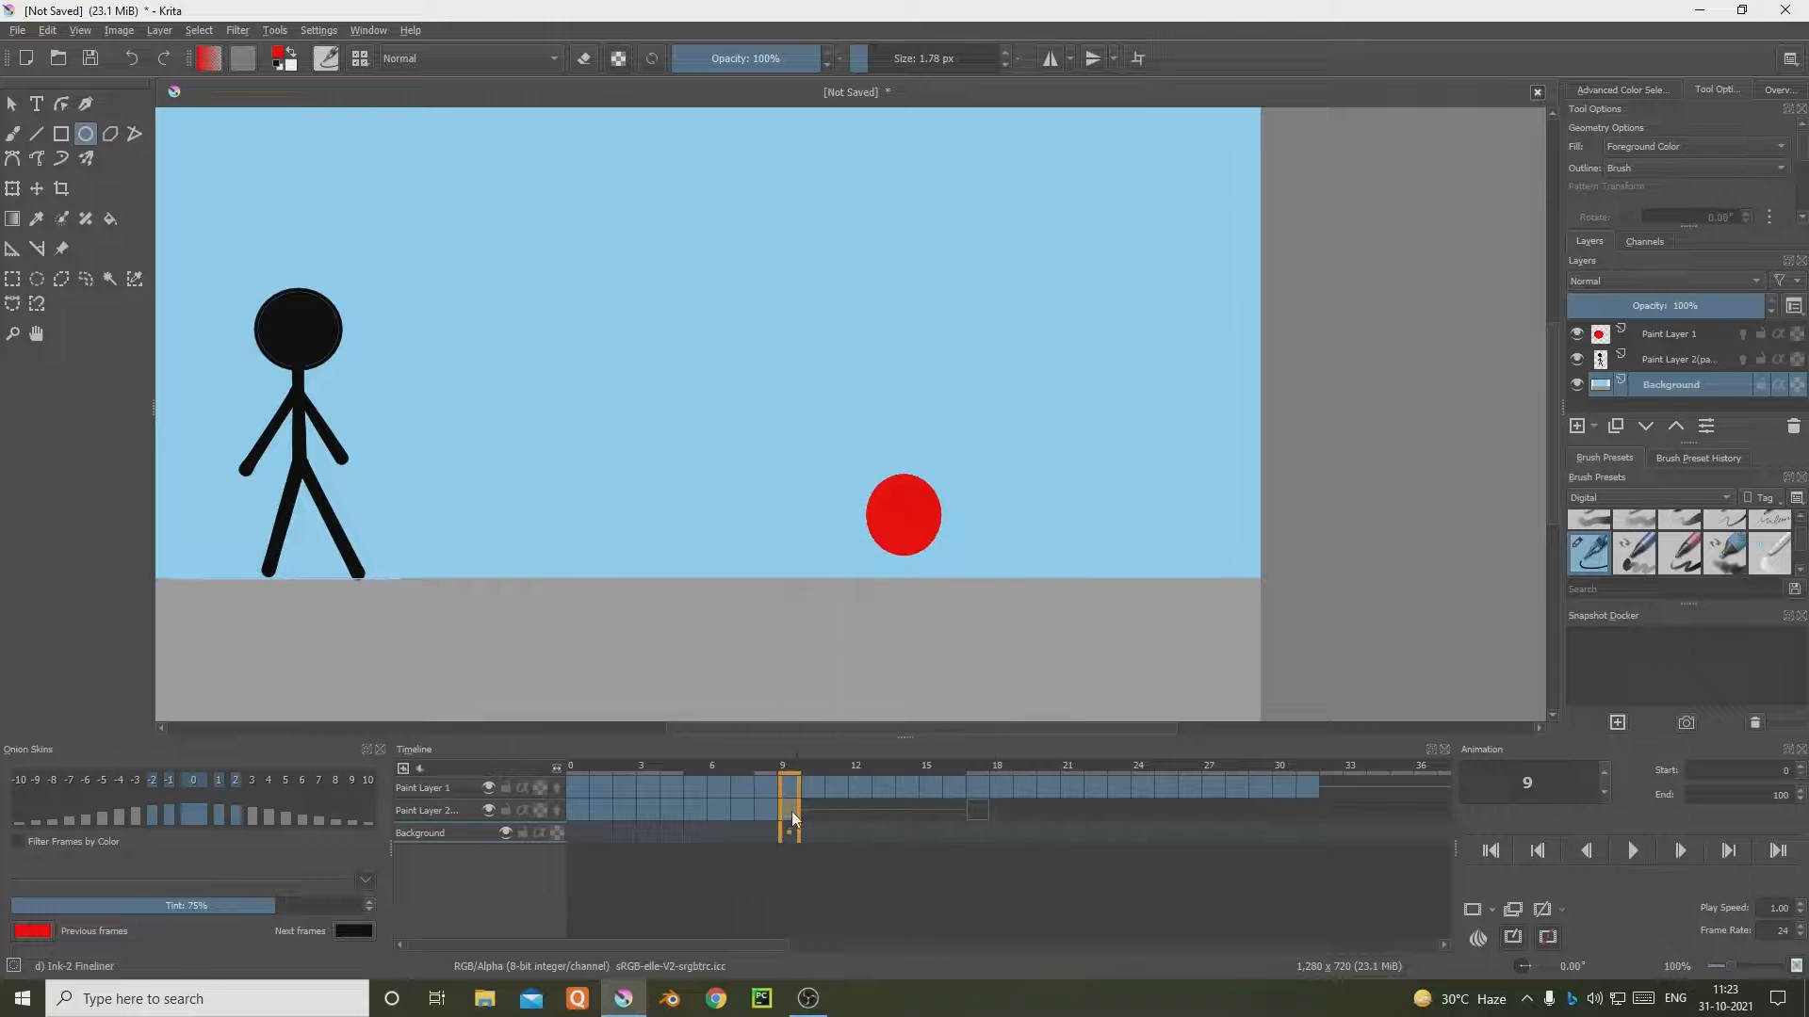
right_click(791, 811)
left_click(886, 630)
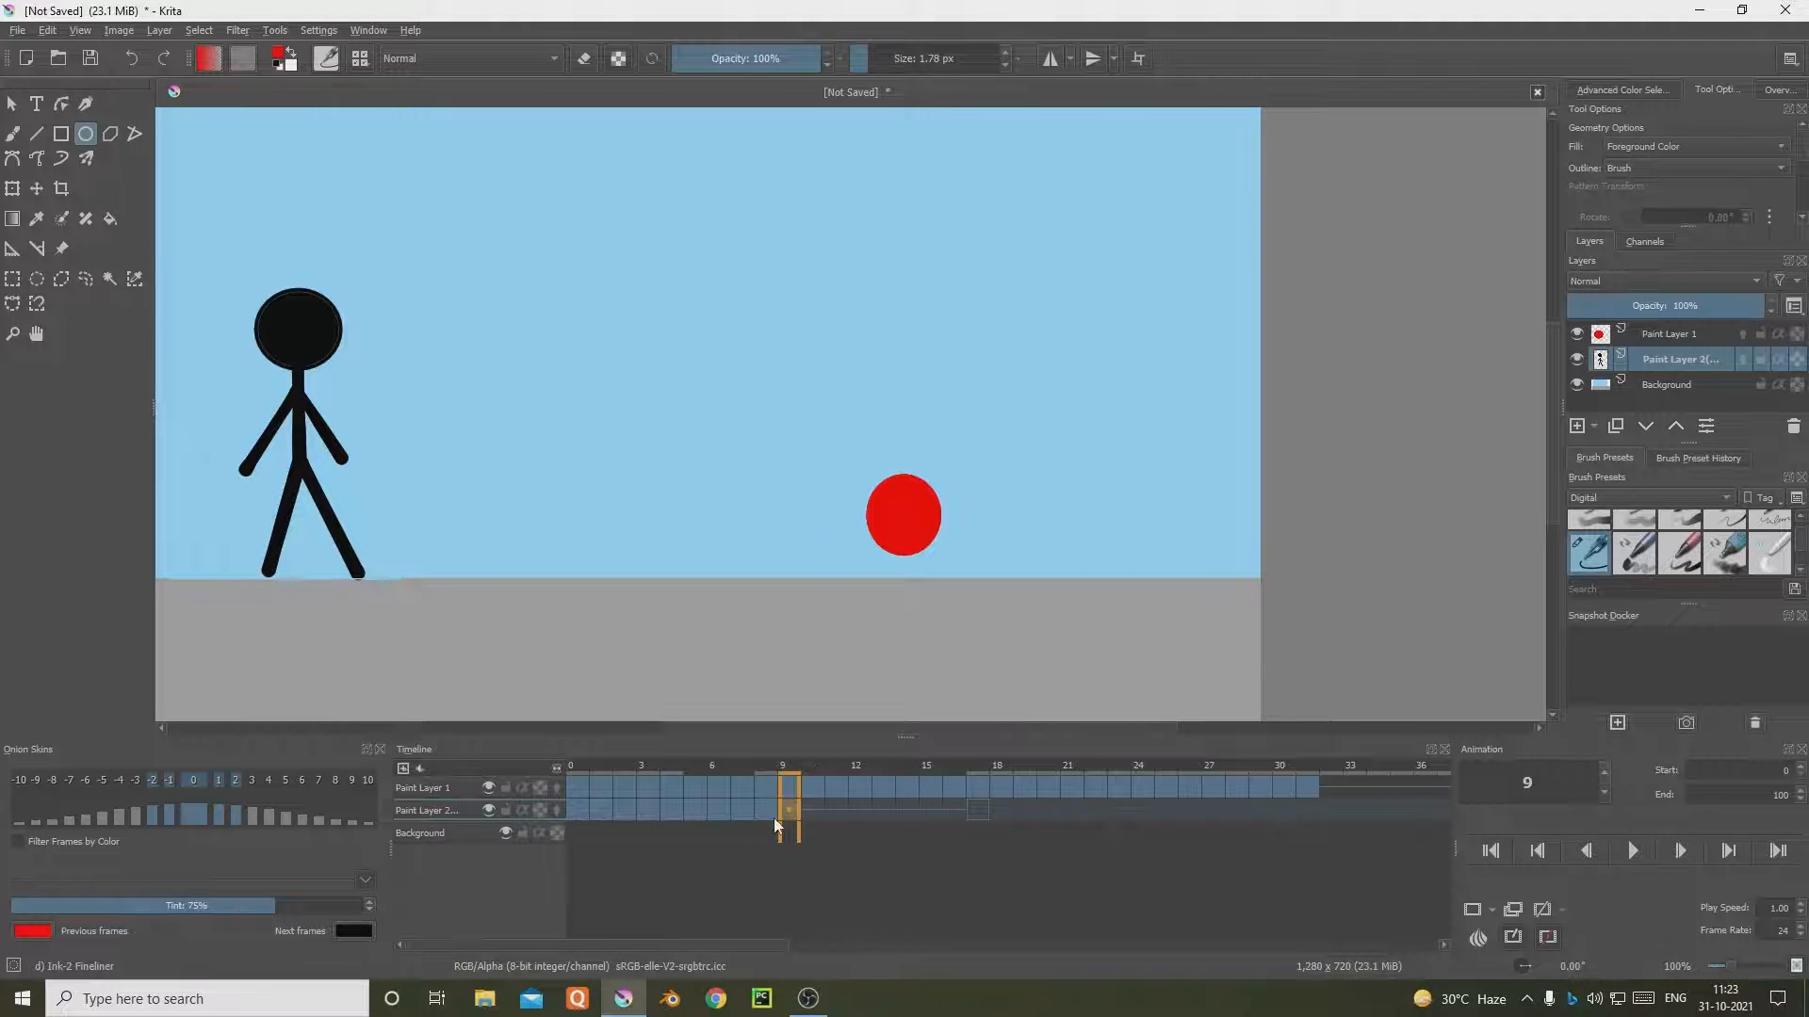
Step: Copy frames 0 to 8 of Paint Layer 2 together and paste them starting at frame 9
left_click(584, 811, "shift")
right_click(637, 808)
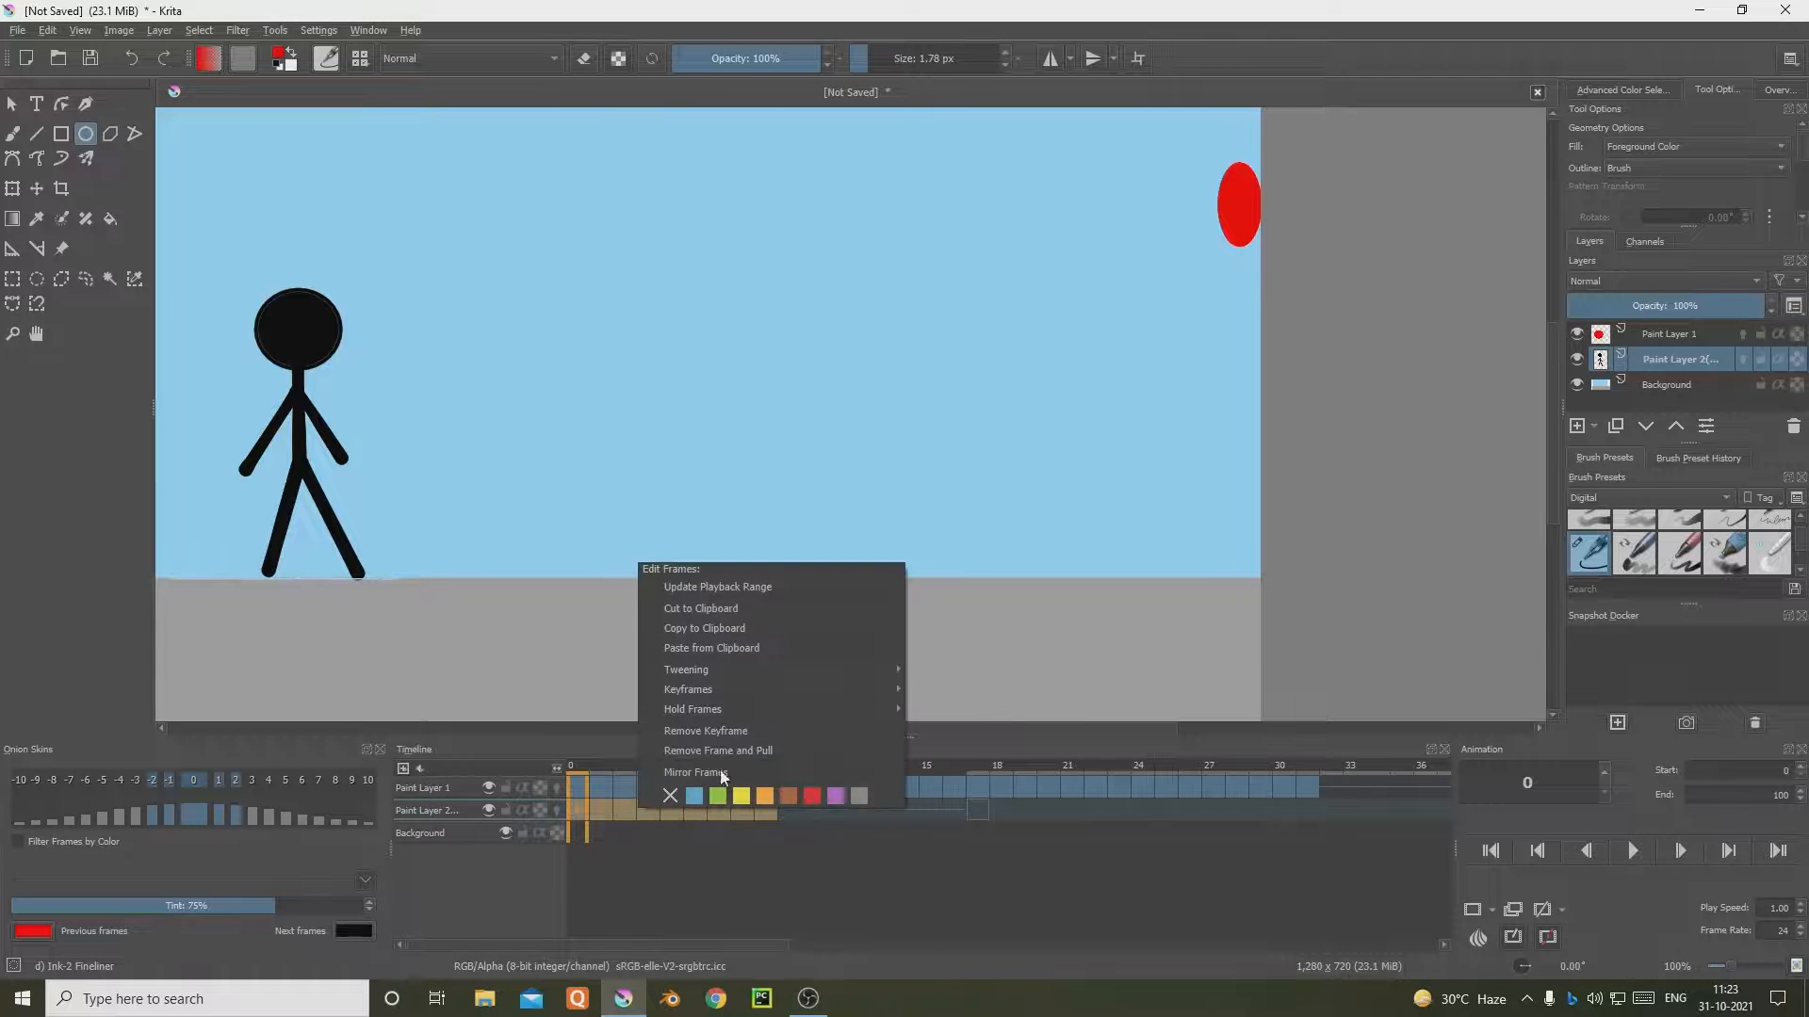
left_click(749, 628)
left_click(795, 810)
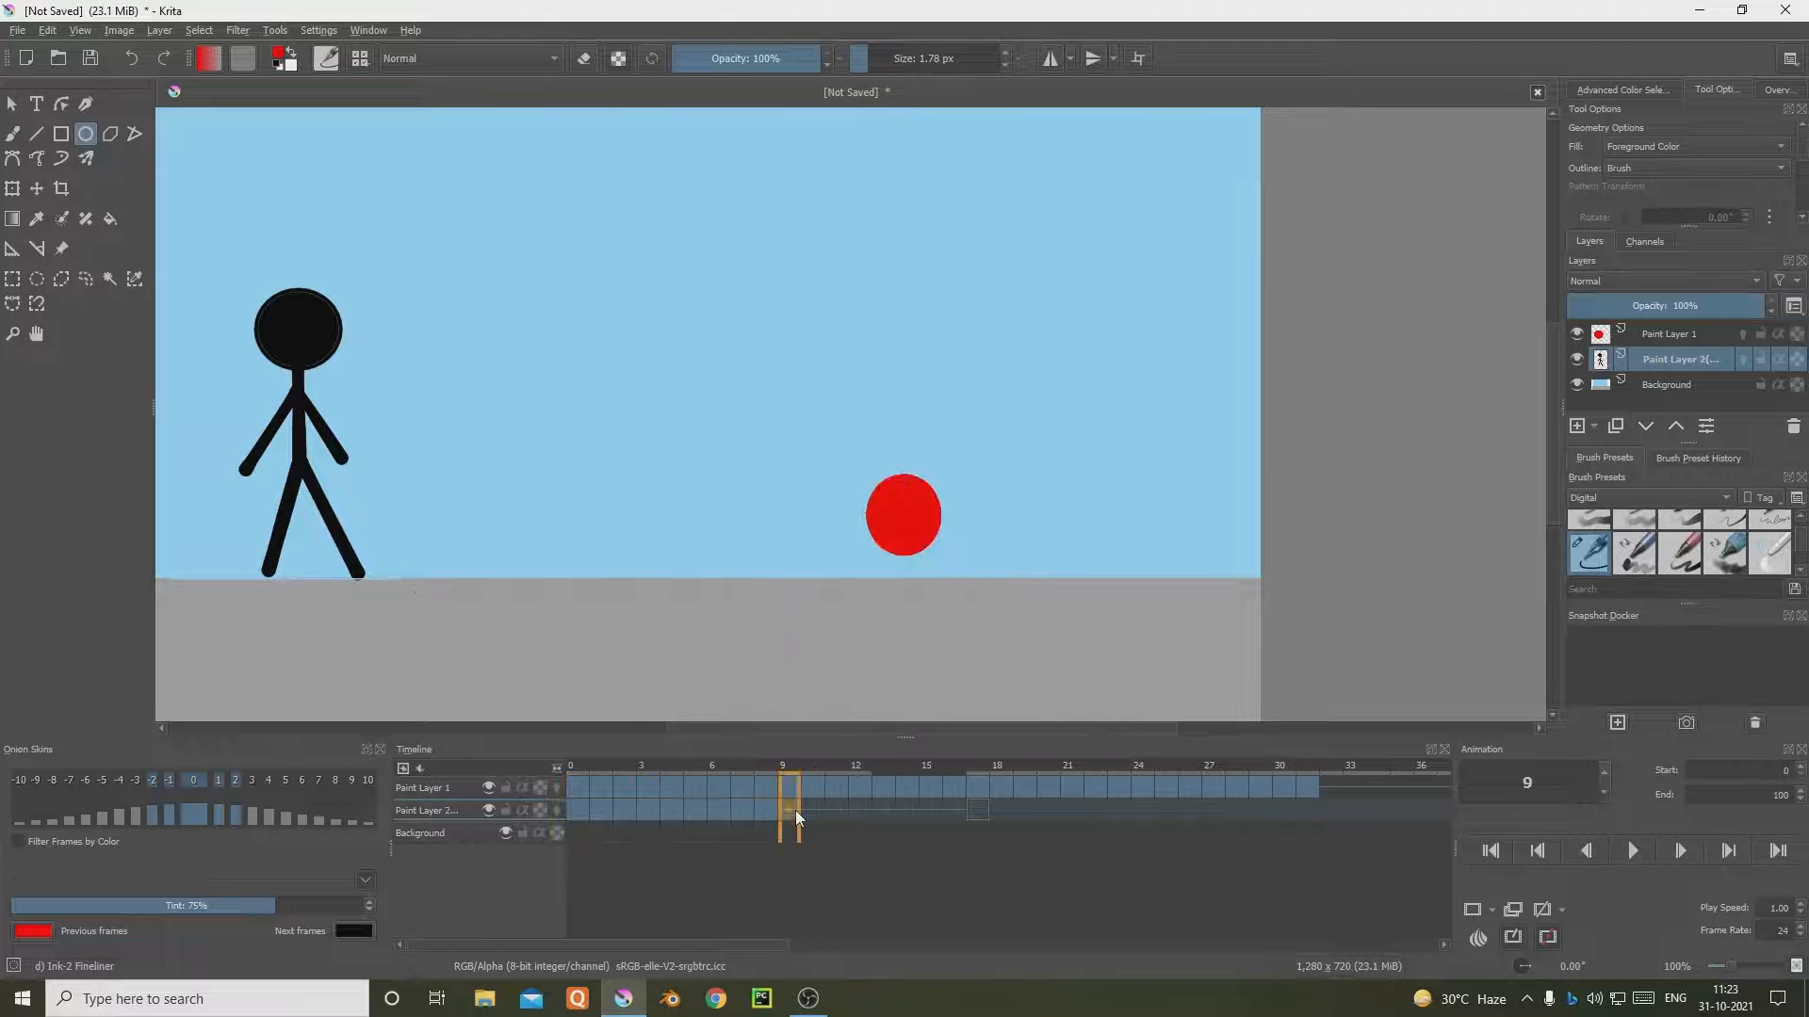
right_click(795, 810)
left_click(859, 623)
Step: Check frame 17, play the animation from frame 0, stop it and return to frame 17 of Paint Layer 2
left_click(978, 808)
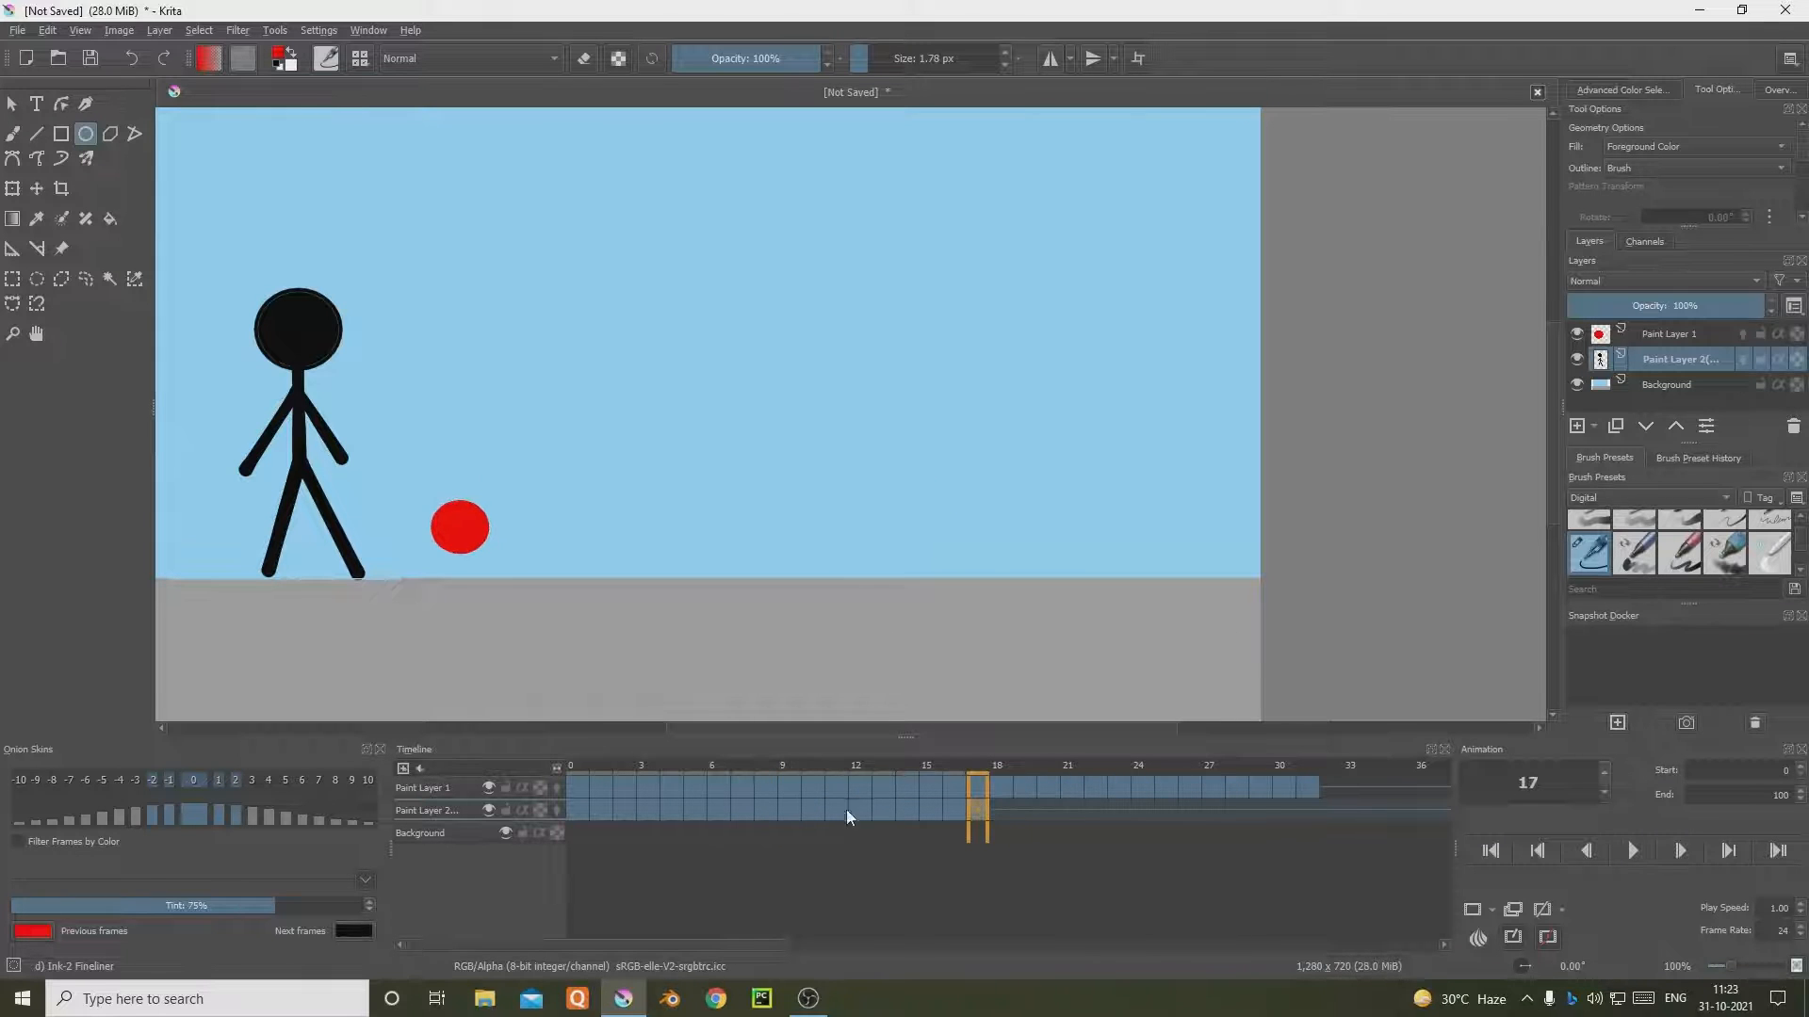
left_click(577, 791)
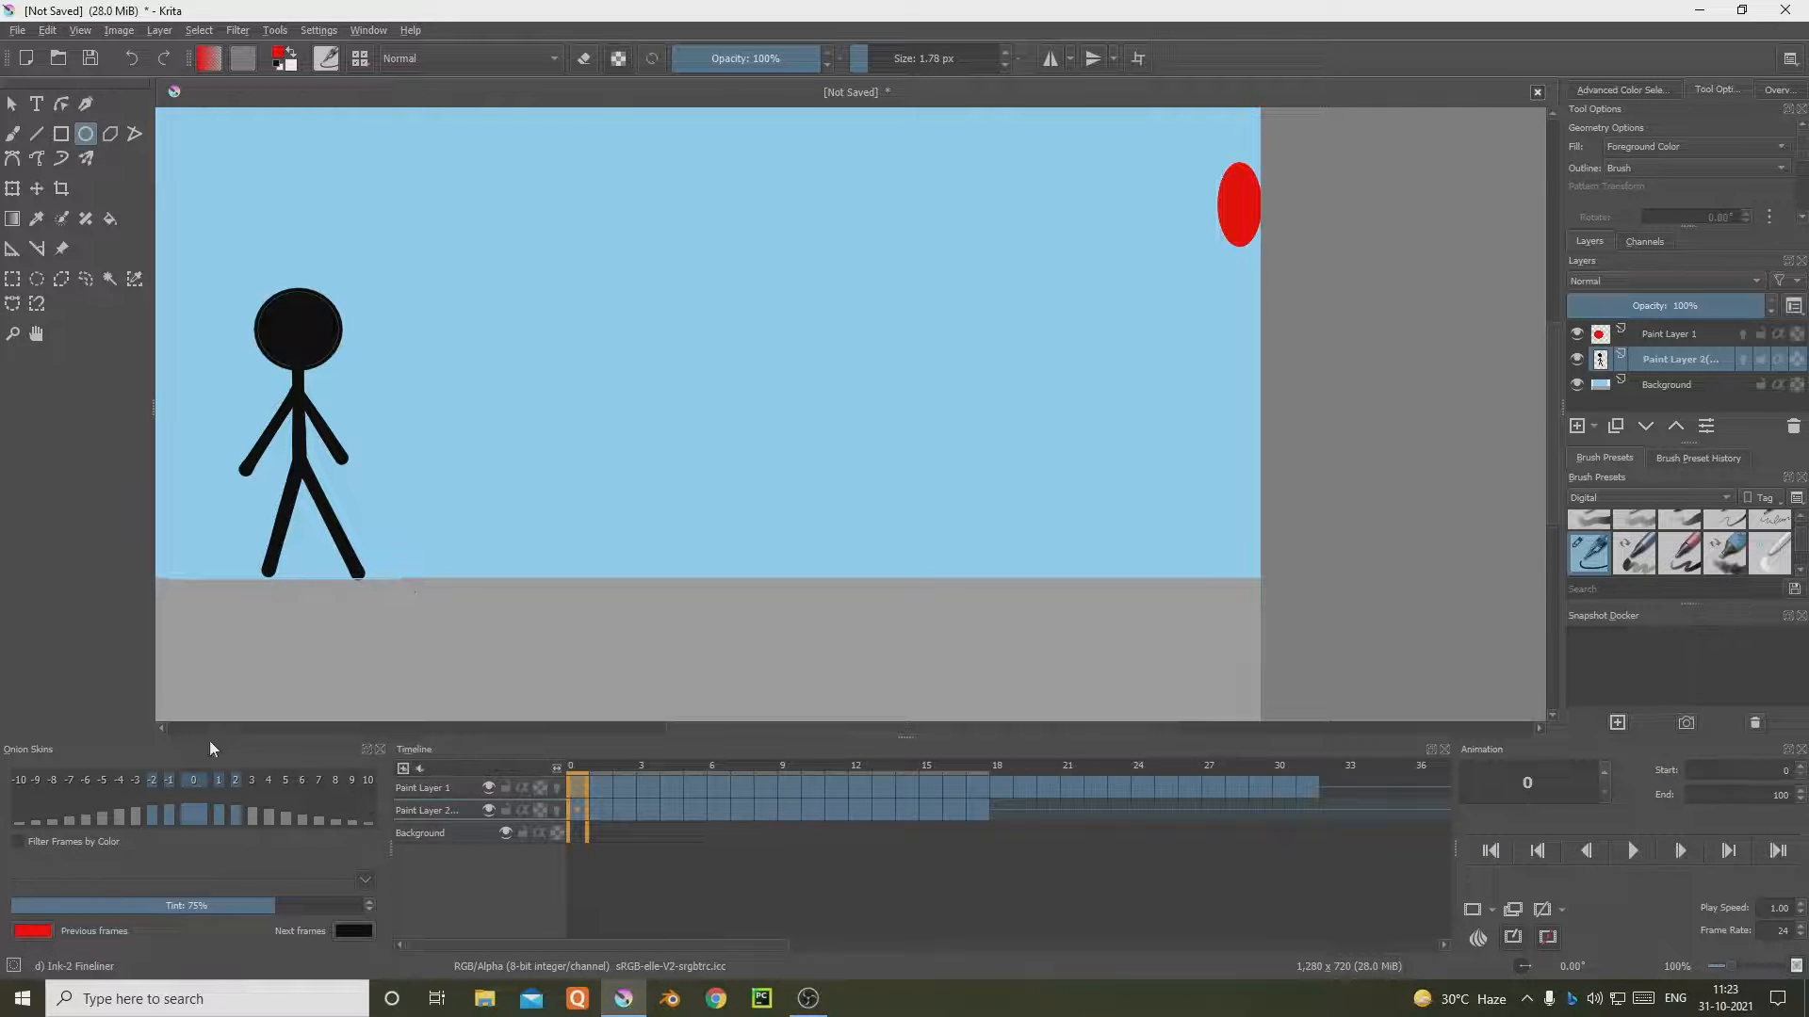
left_click(1633, 851)
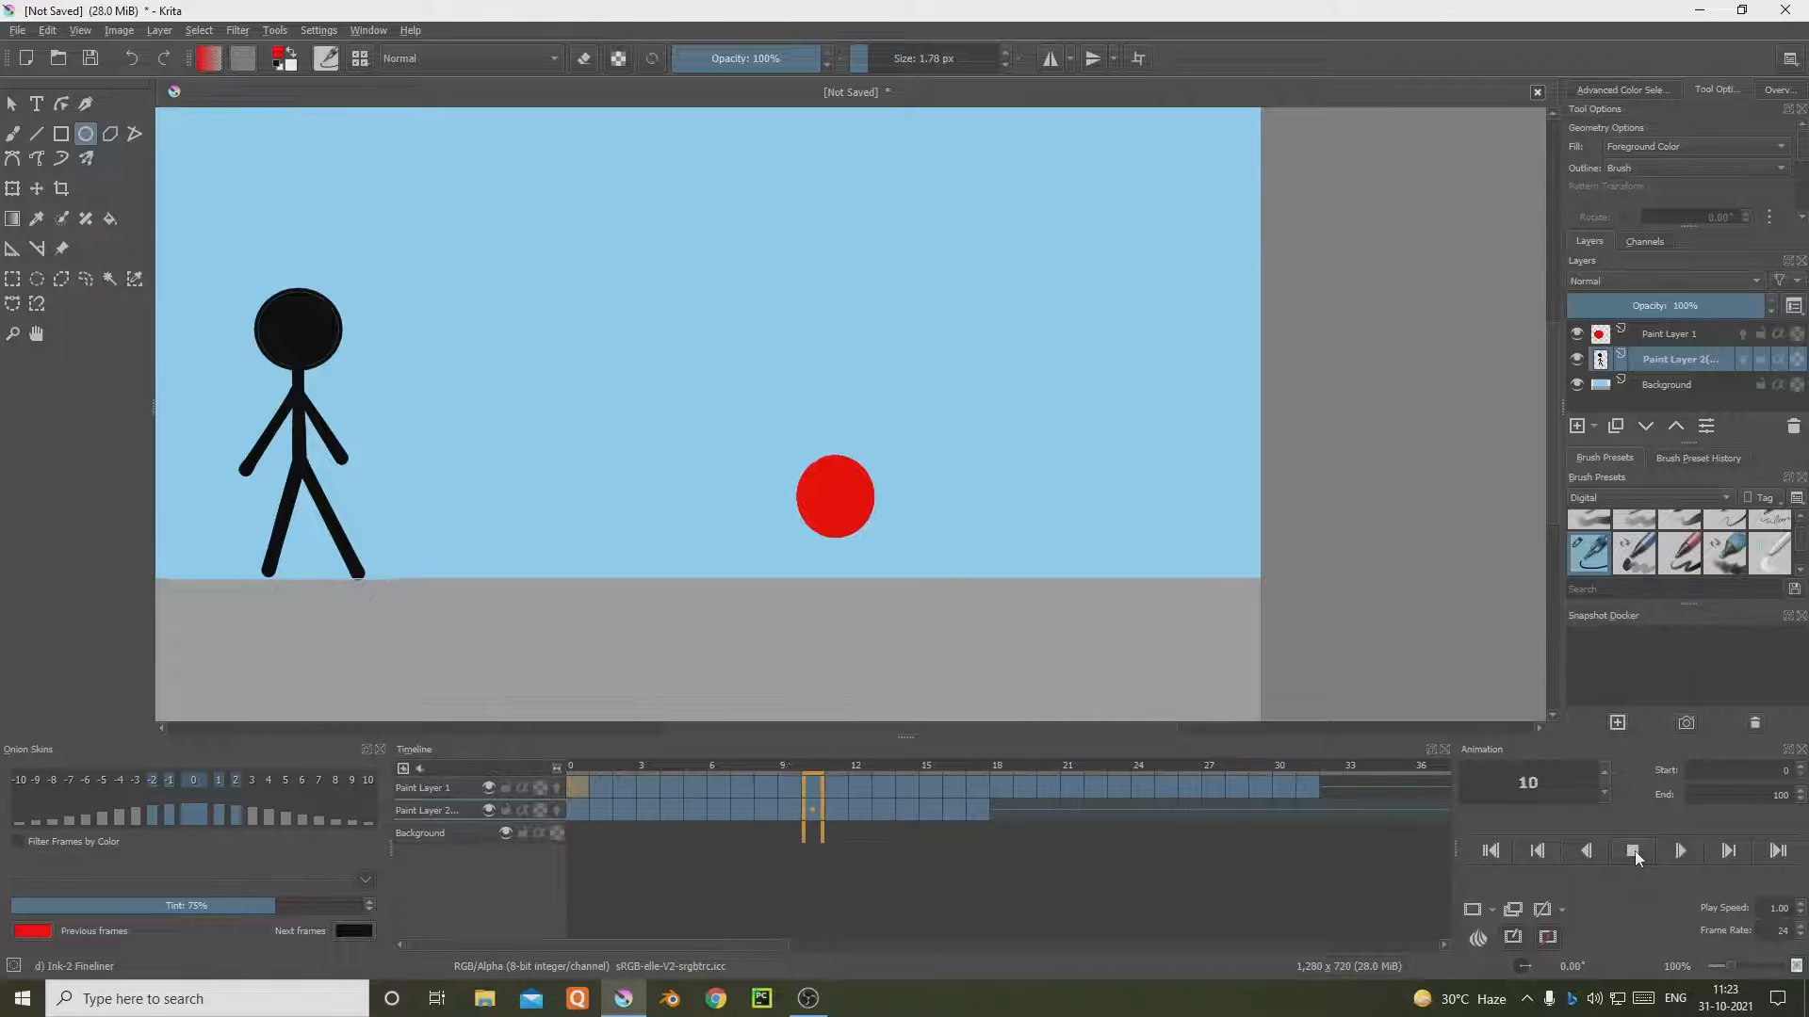
left_click(1632, 850)
left_click(989, 811)
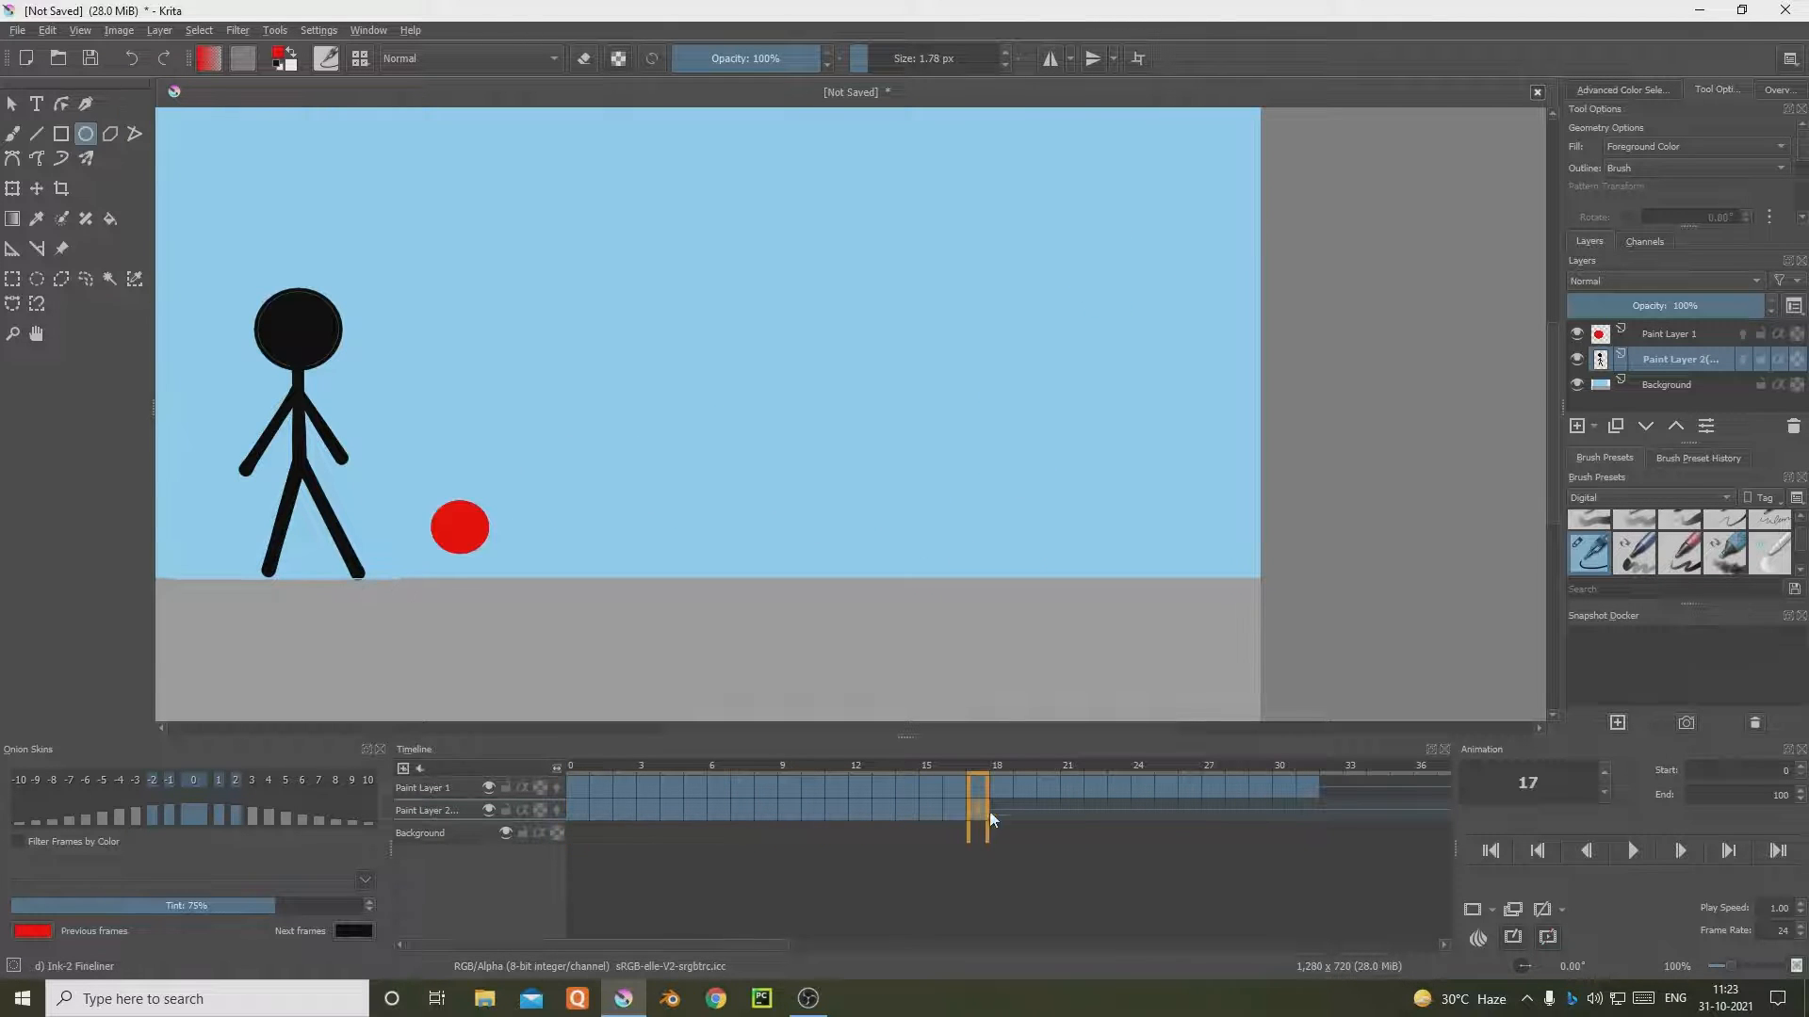
Step: Copy the stick figure frame at frame 17 of Paint Layer 2 and paste it into frame 18
left_click(1000, 803)
right_click(1000, 804)
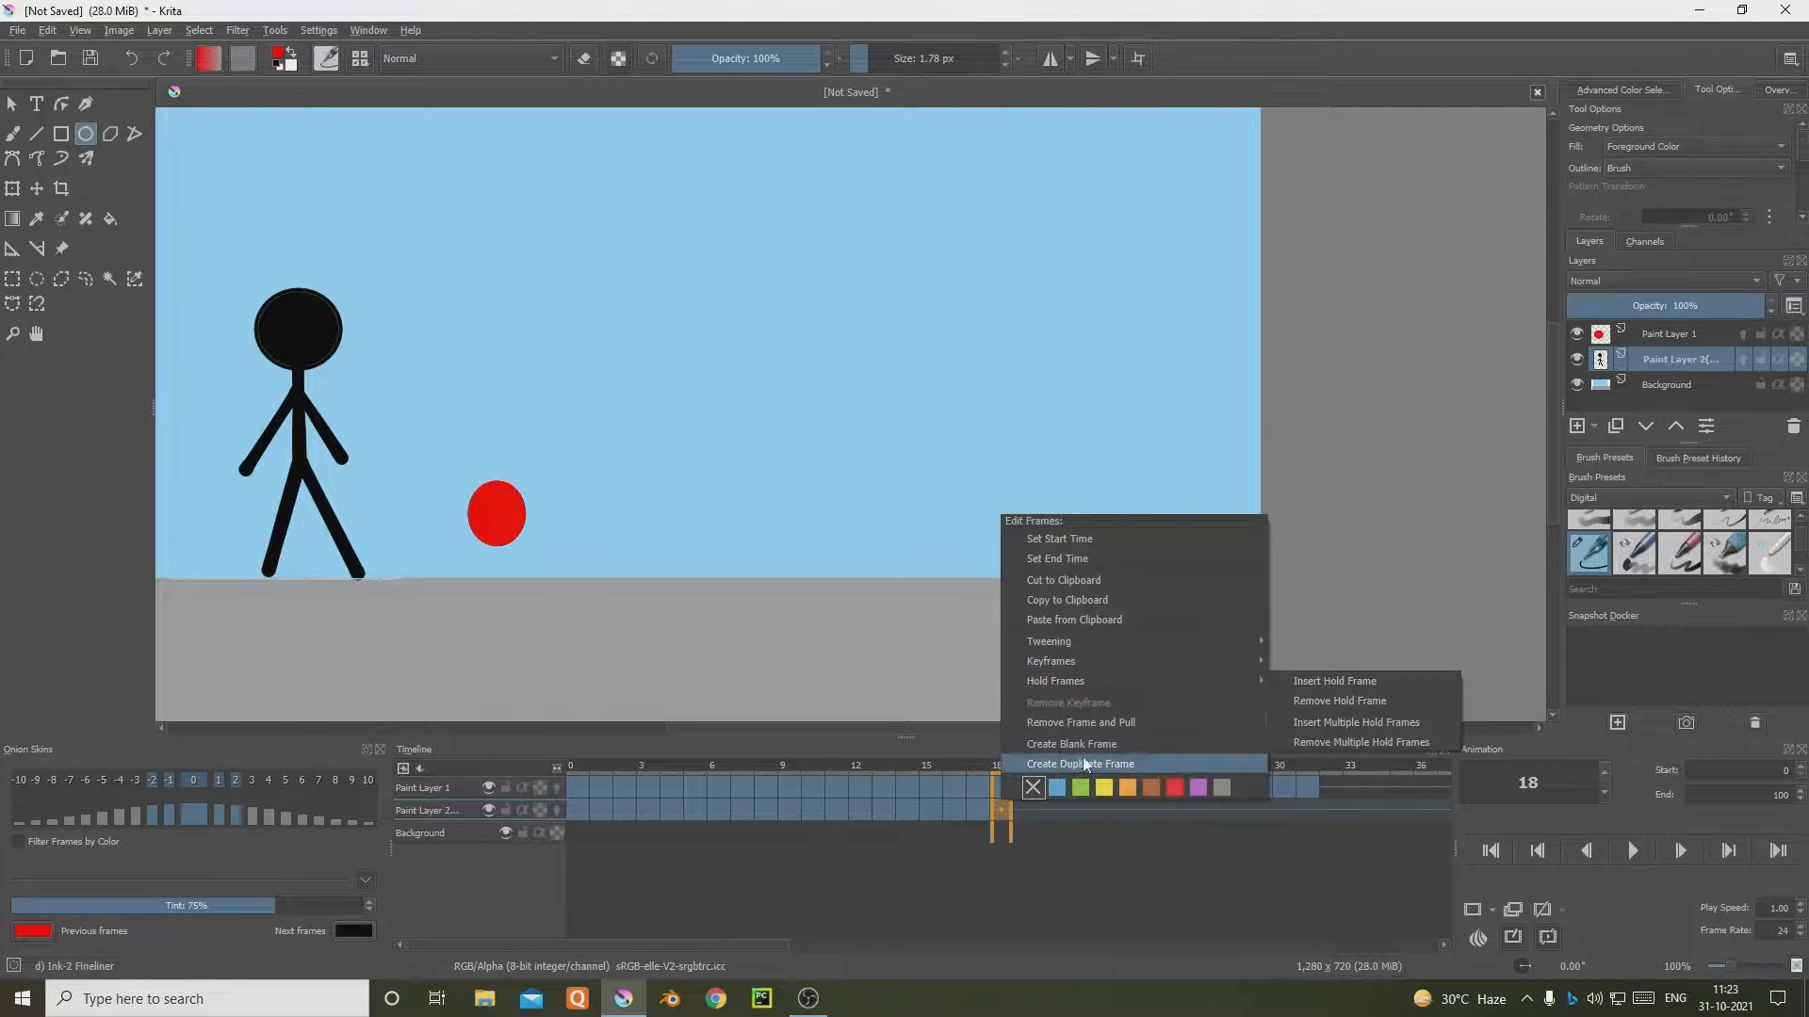
left_click(1016, 814)
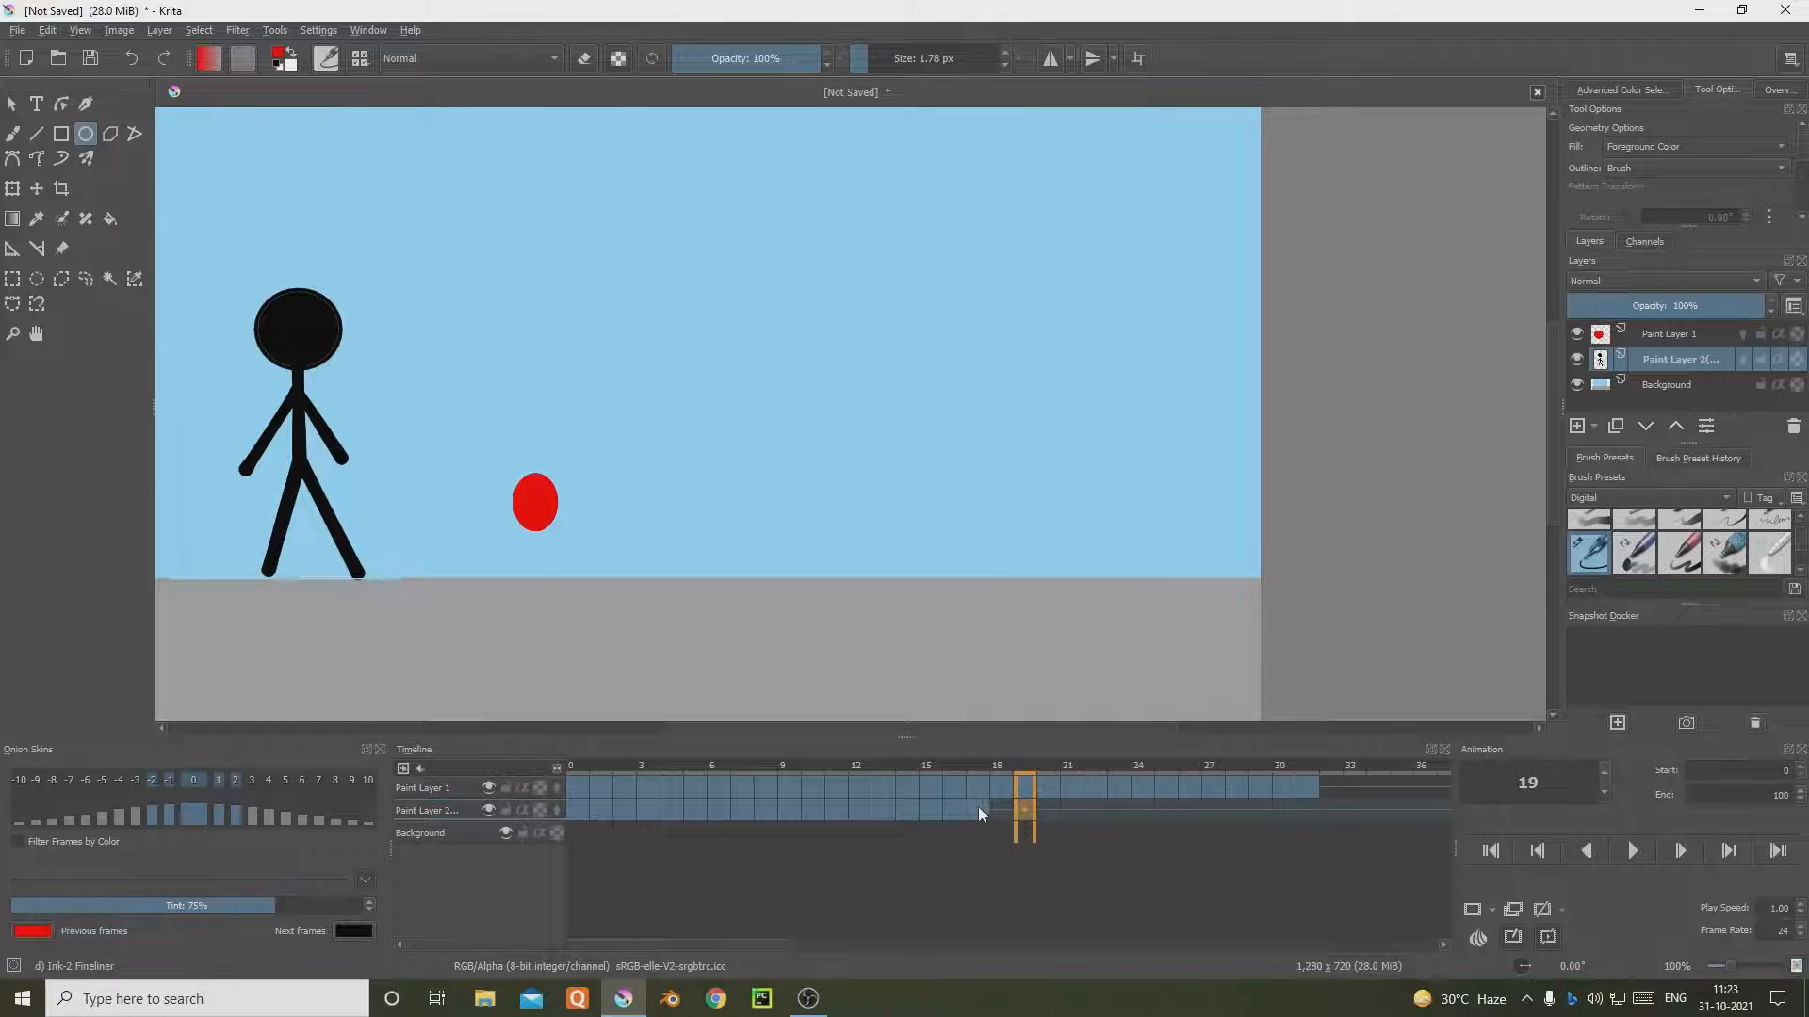
right_click(977, 806)
left_click(1049, 641)
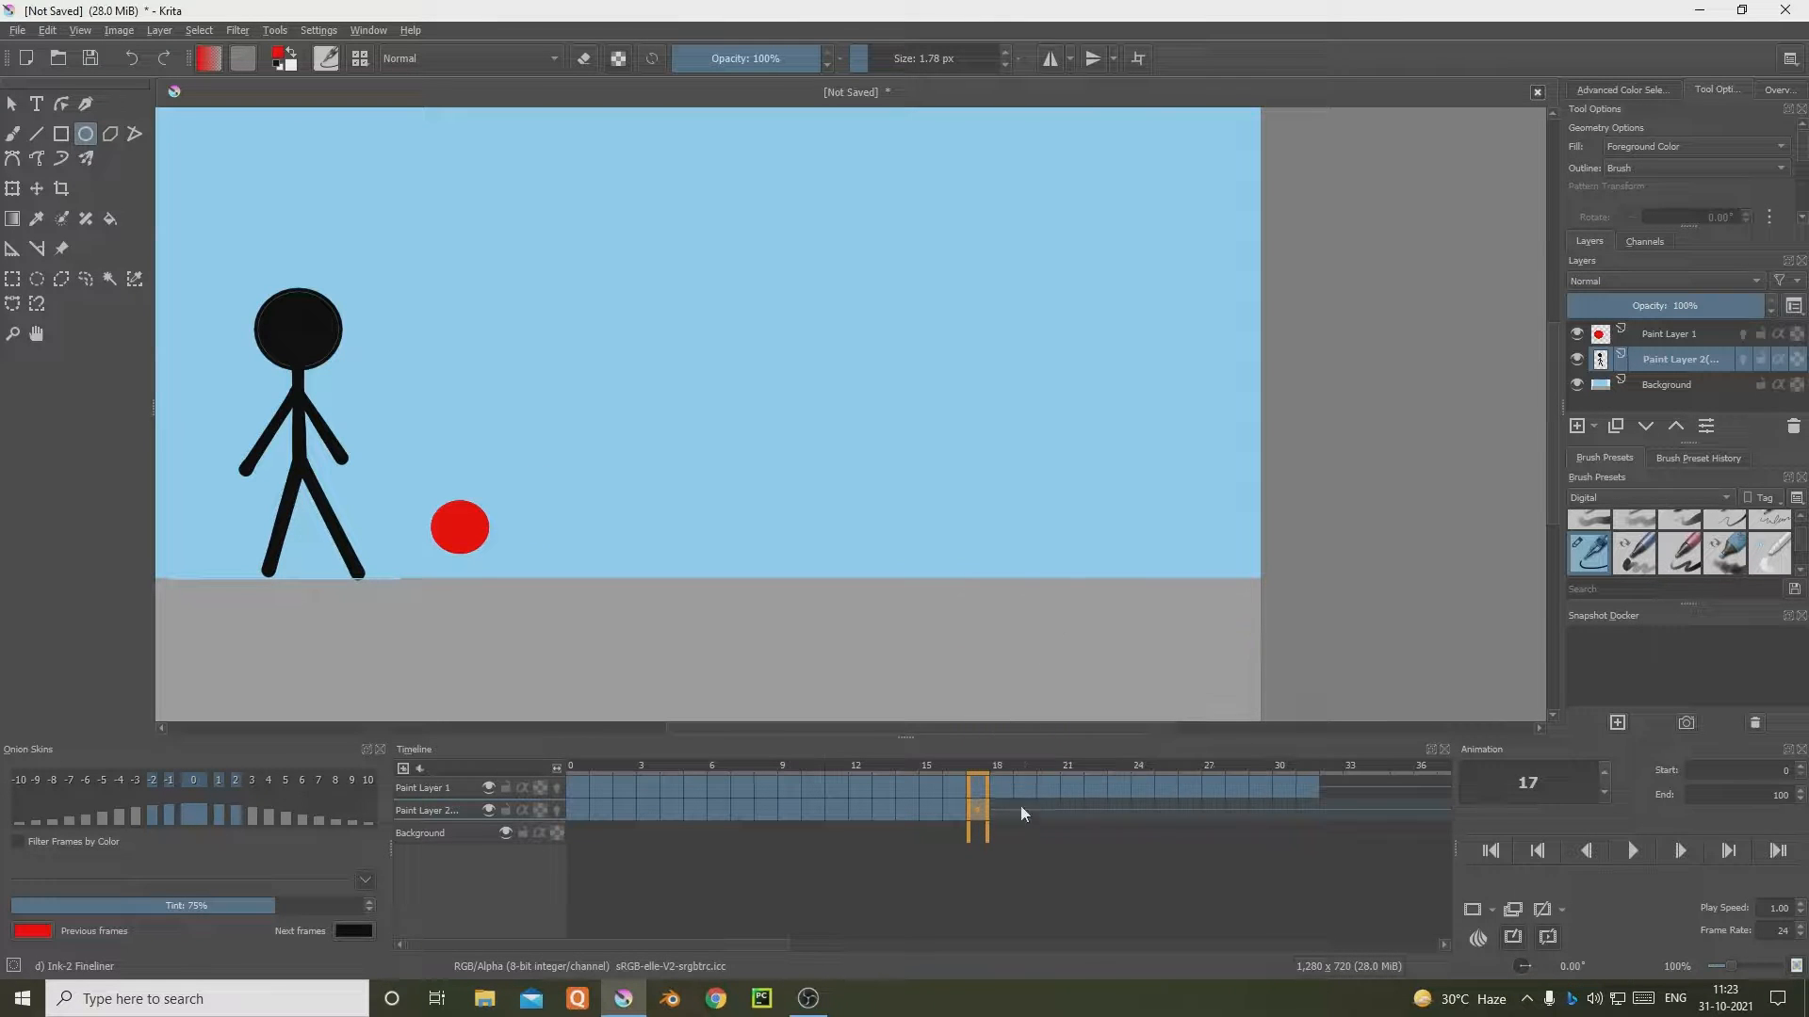
left_click(997, 797)
right_click(997, 796)
left_click(1000, 810)
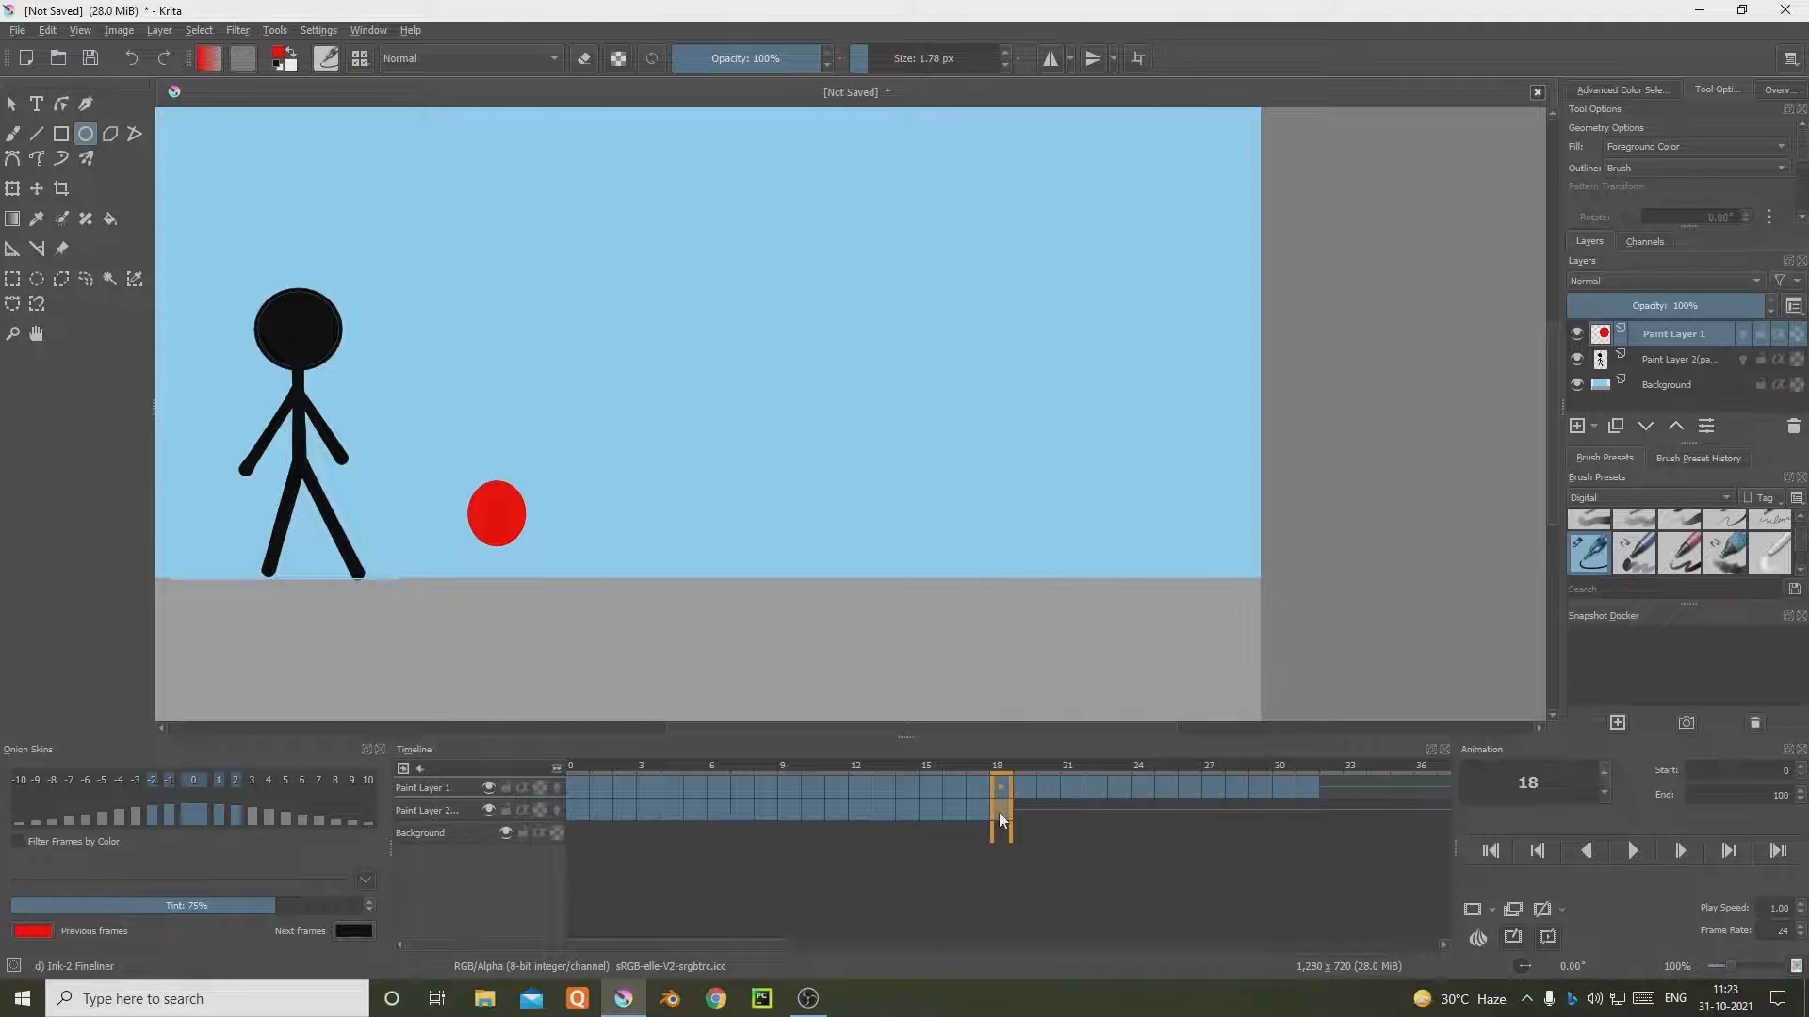
right_click(1001, 810)
mouse_move(1084, 648)
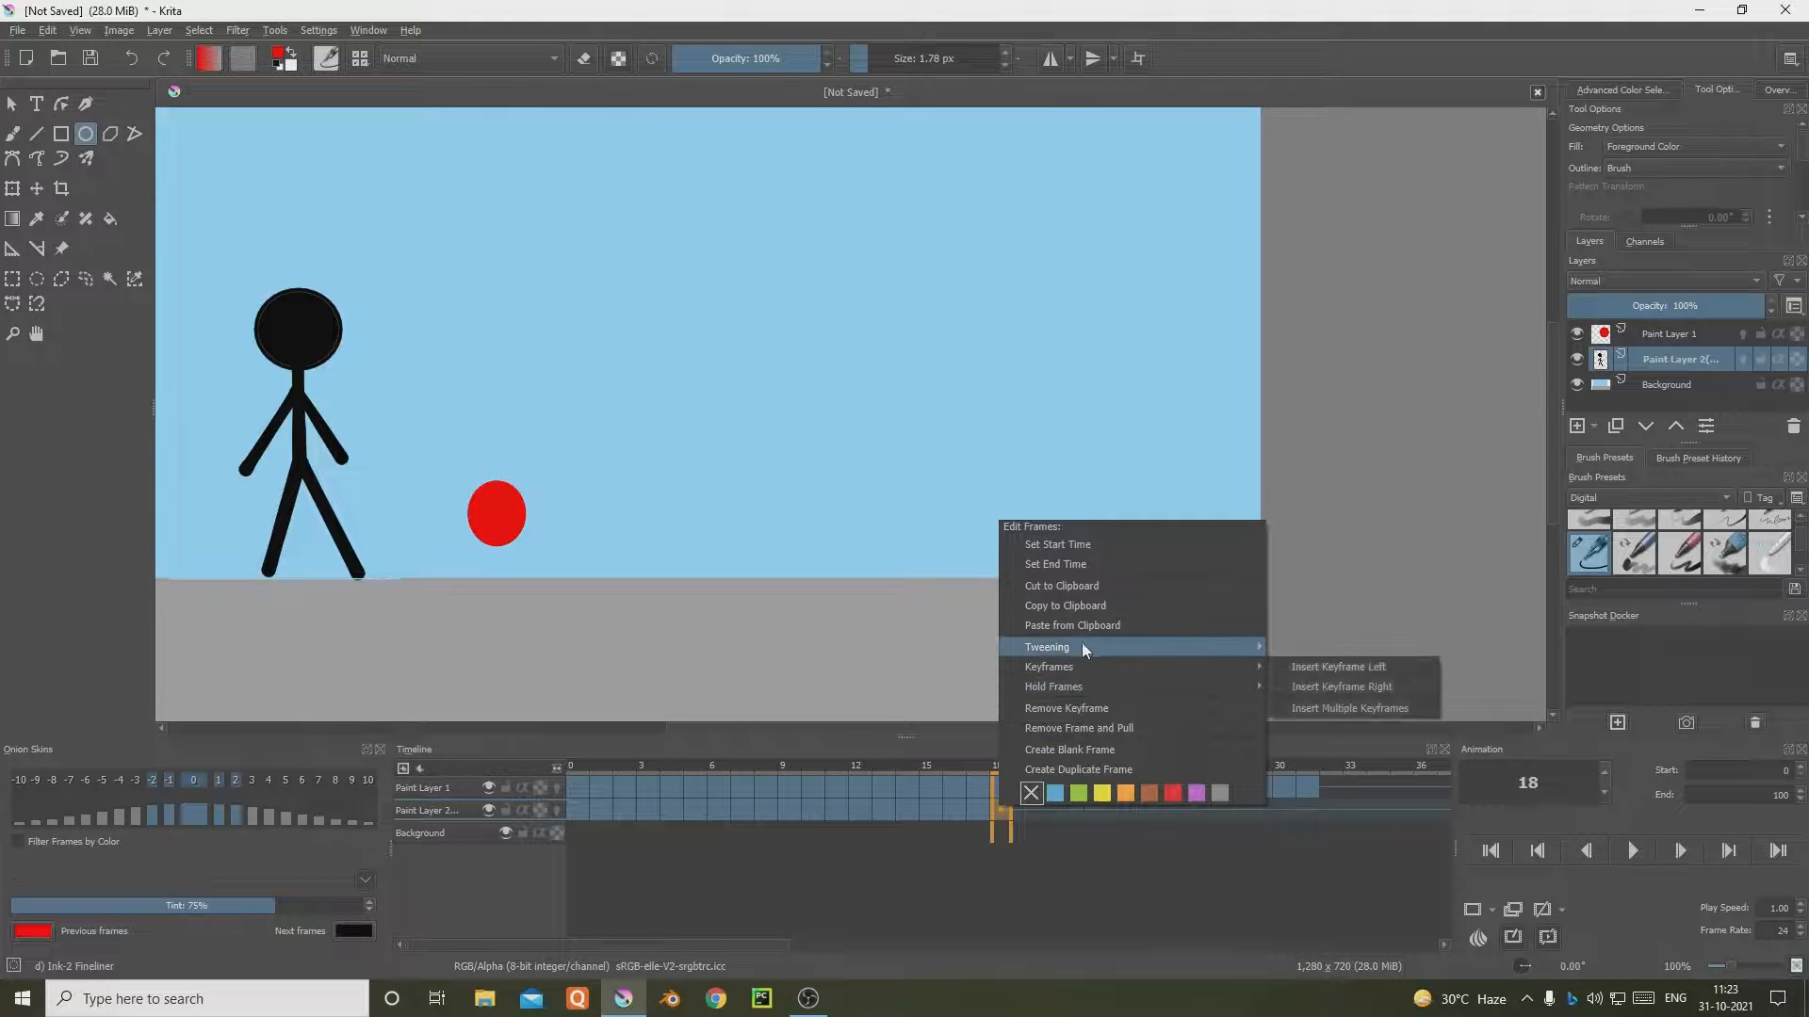
left_click(1138, 623)
Step: Try to isolate the stick figure on frame 18 with a contiguous area selection
scroll(240, 546, "up", 3)
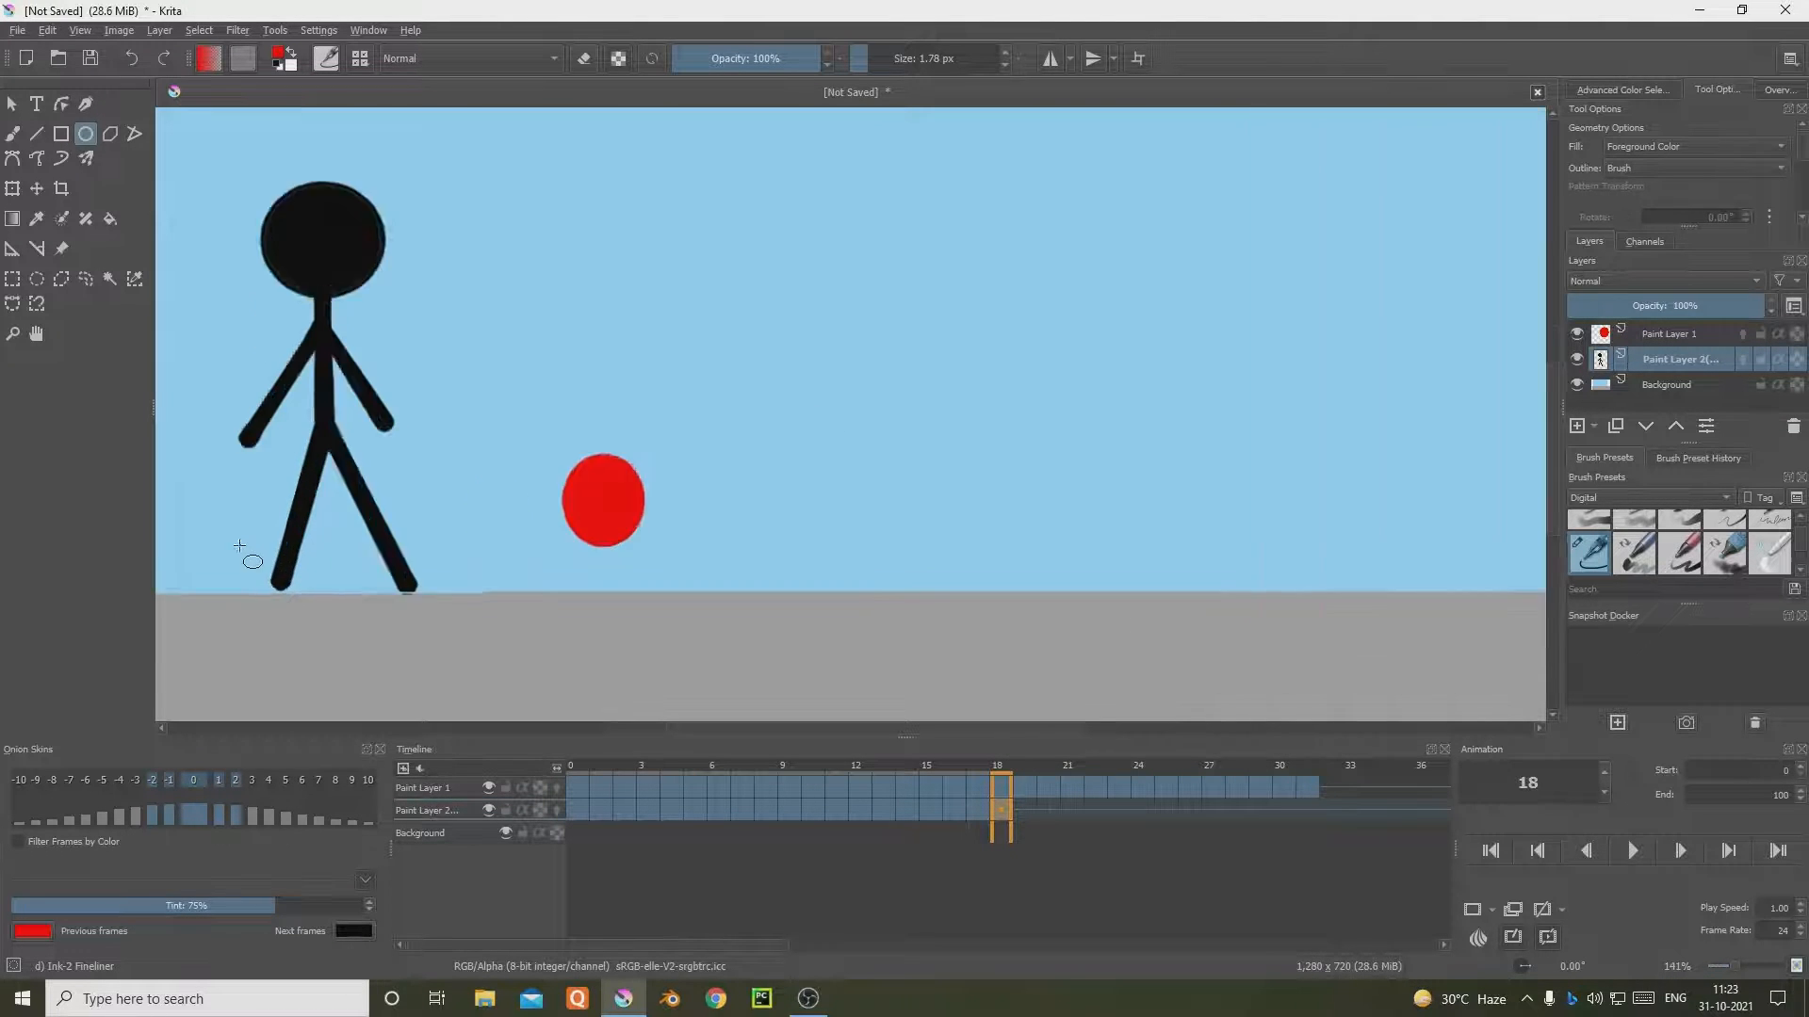
left_click_drag(386, 463, 273, 536)
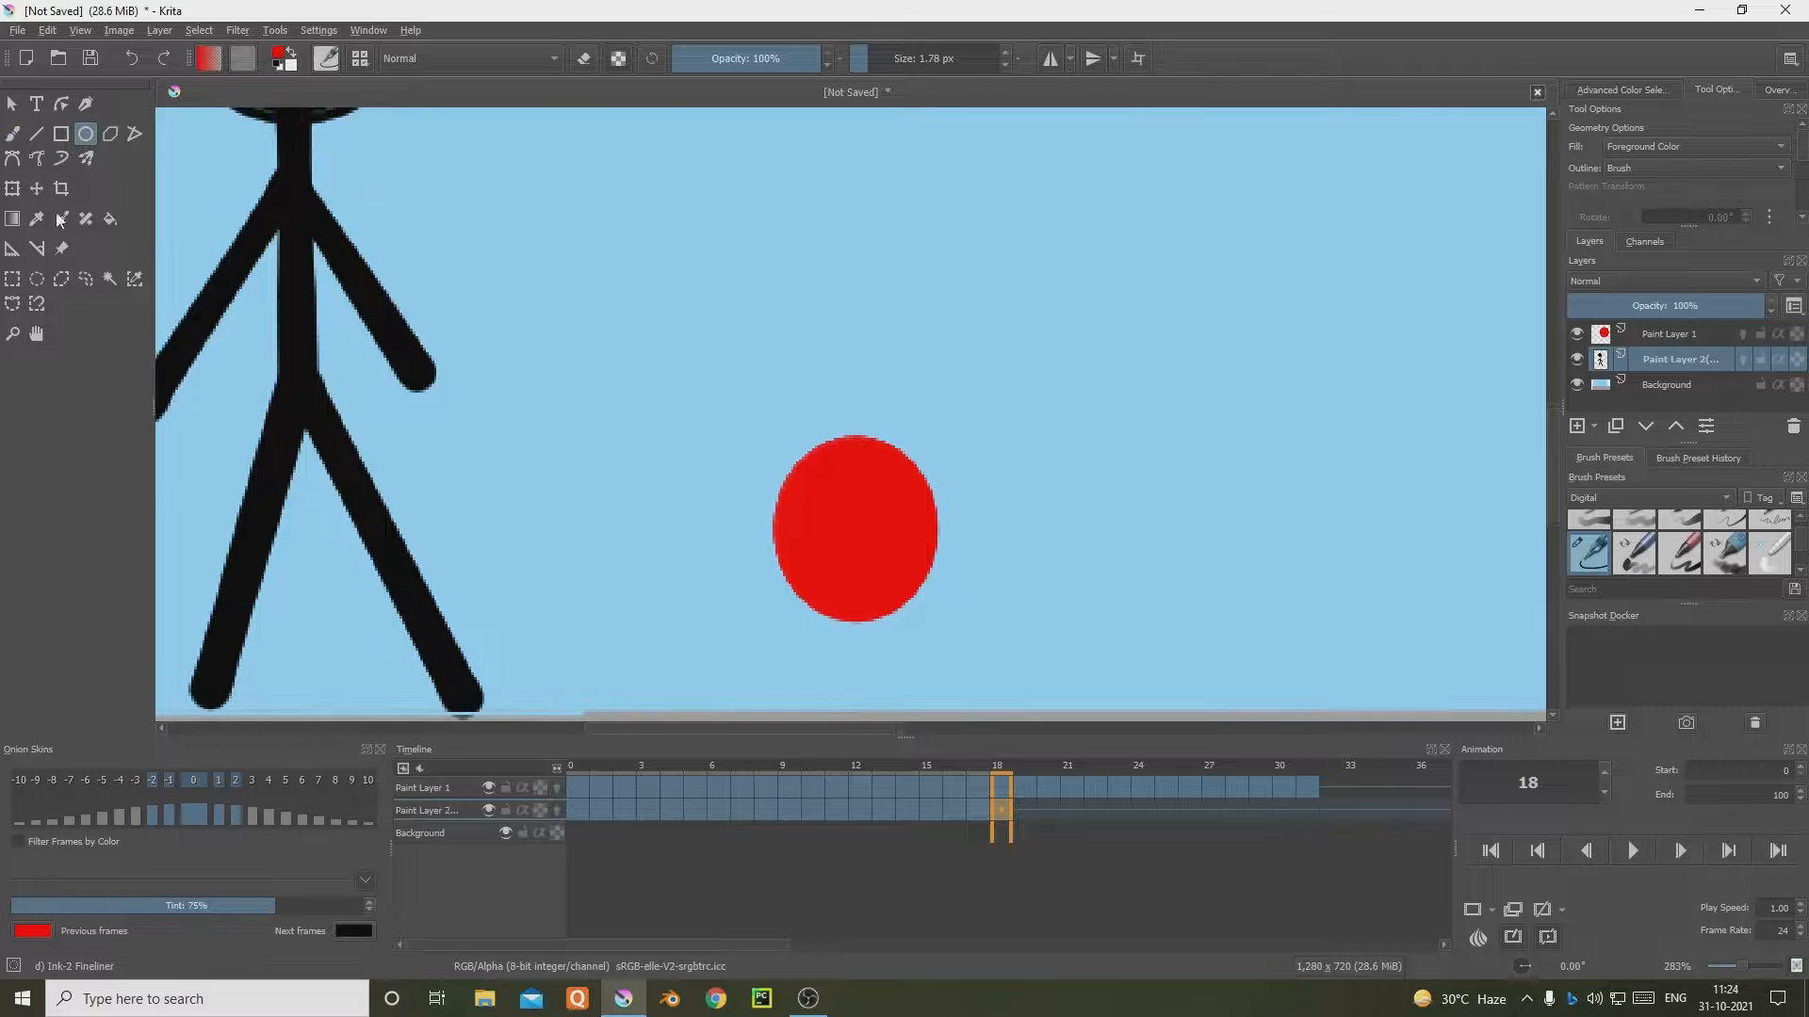
left_click(109, 279)
left_click(350, 530)
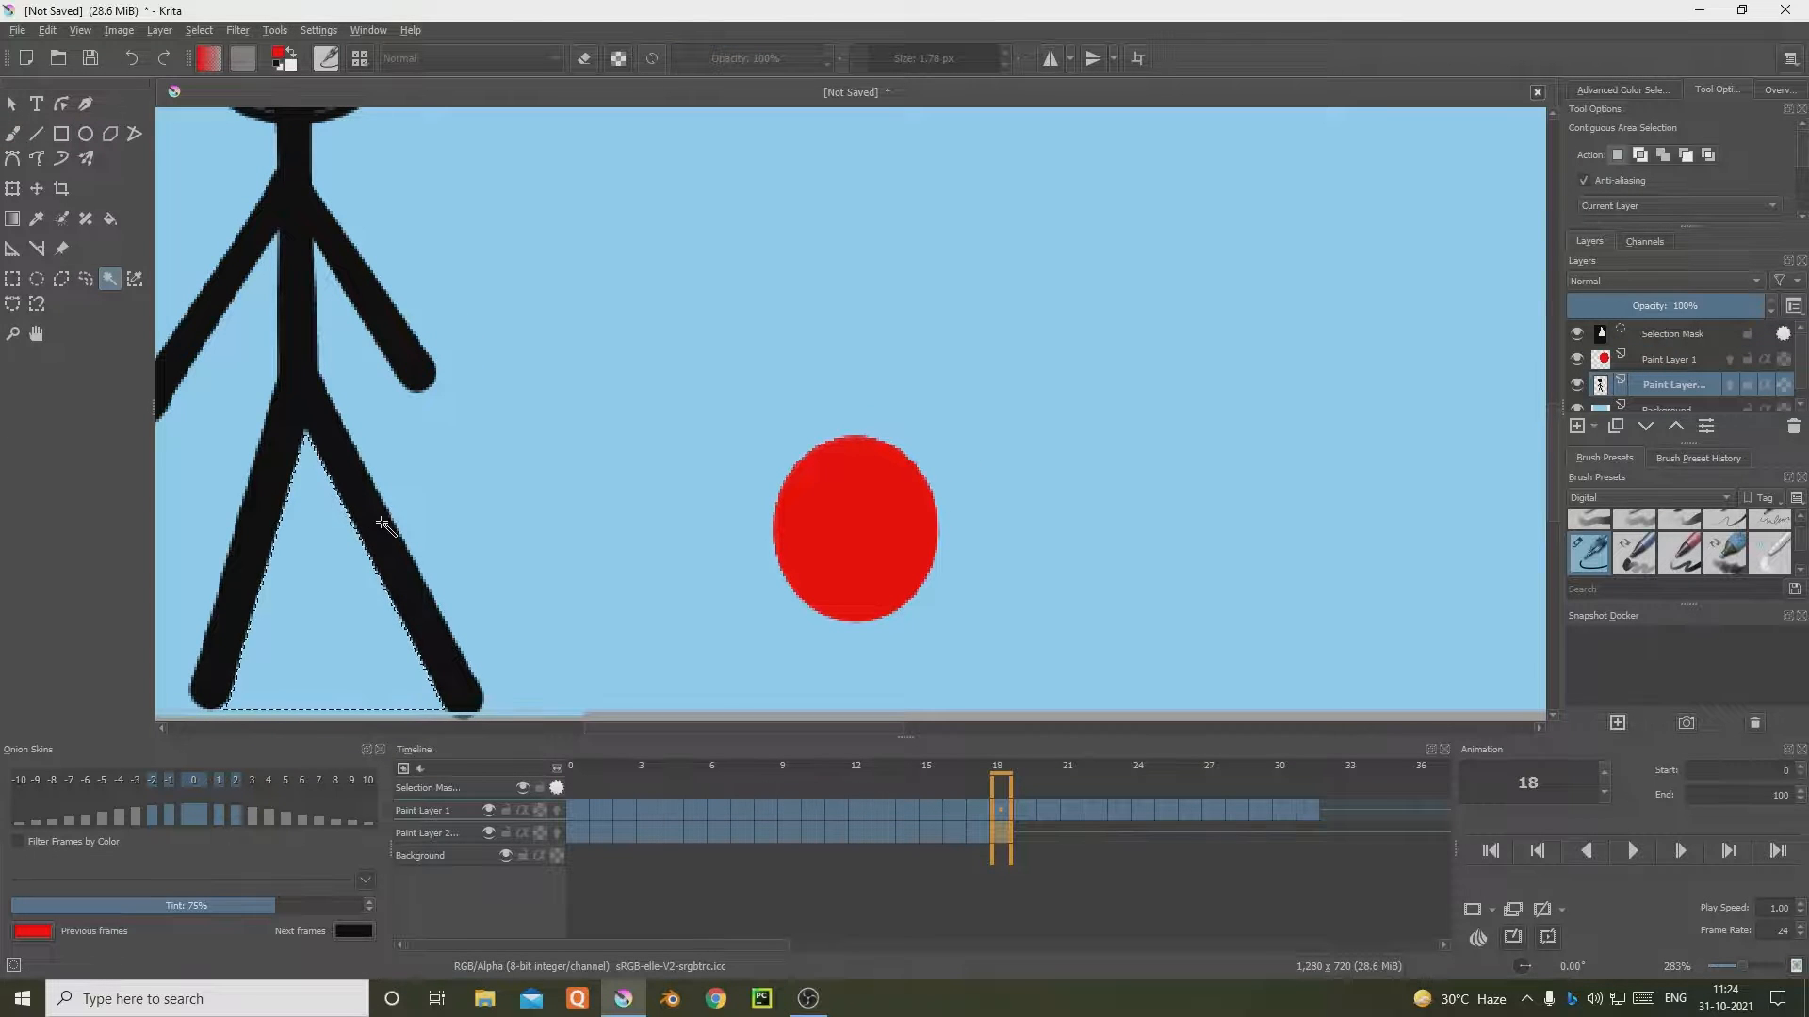
left_click(12, 133)
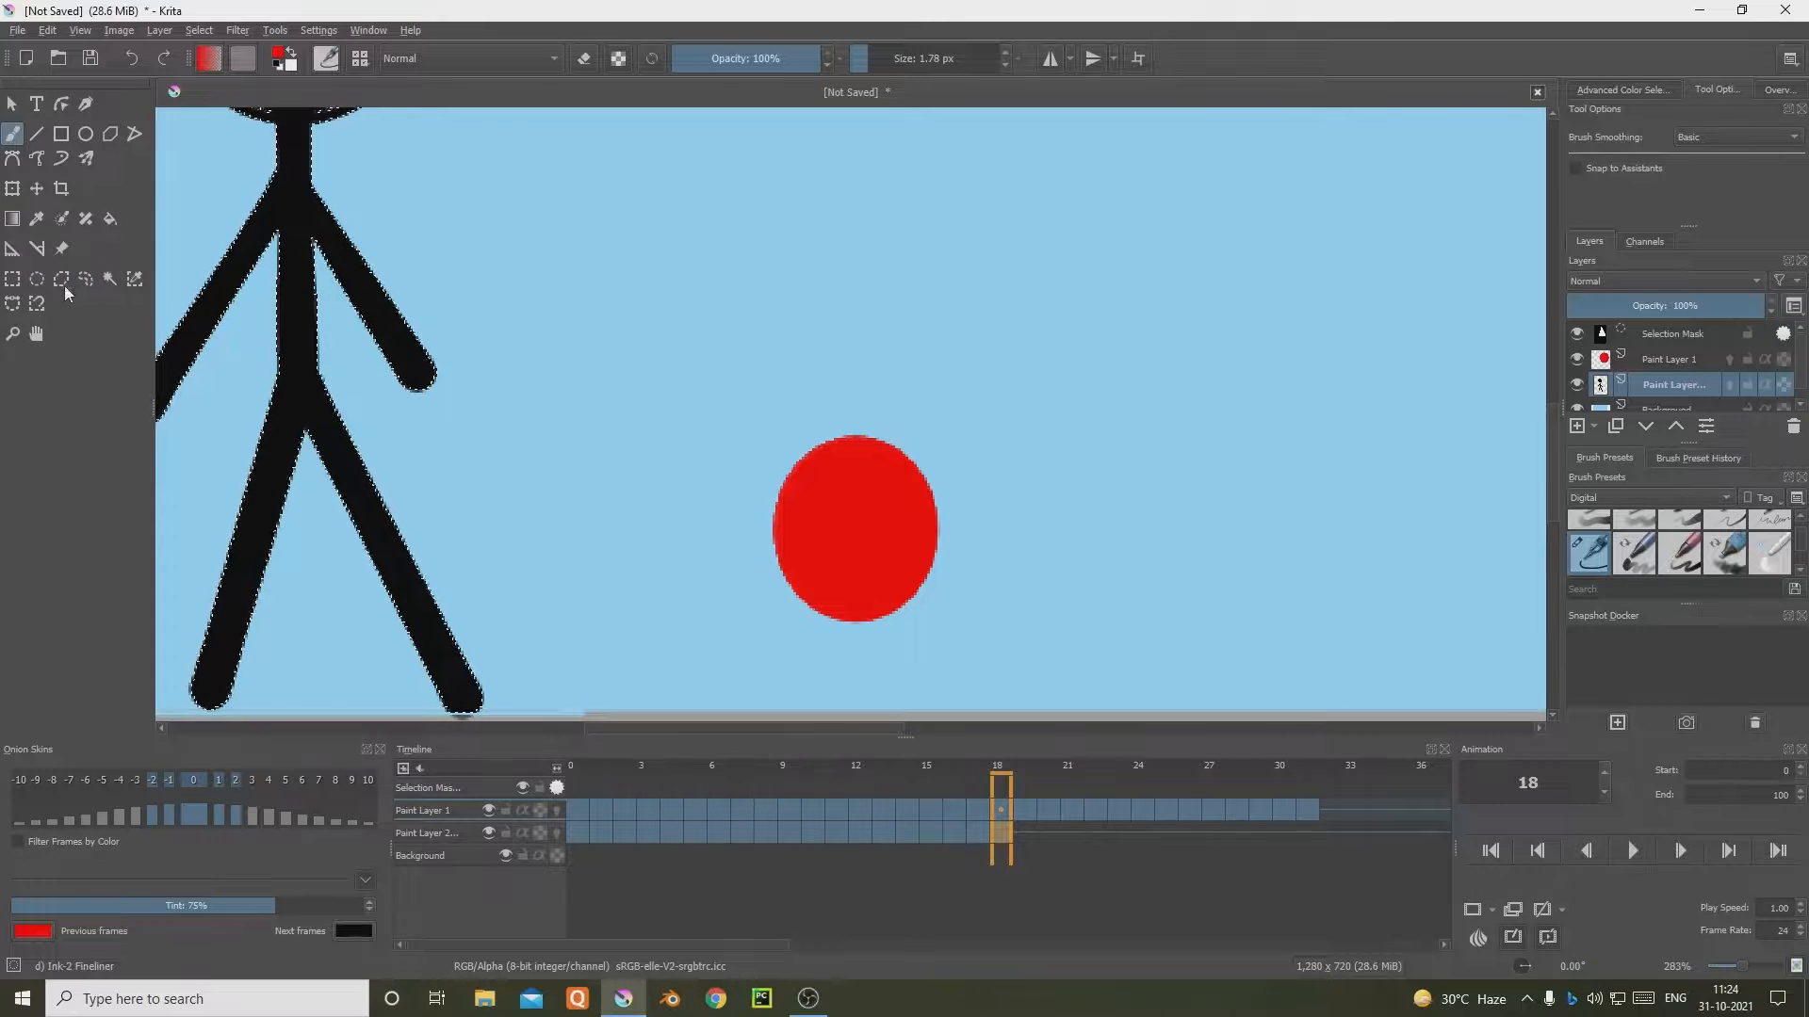
Step: Outline the stick figure's forward leg, nearest the ball, with a polygonal selection, and deselect it
left_click(36, 278)
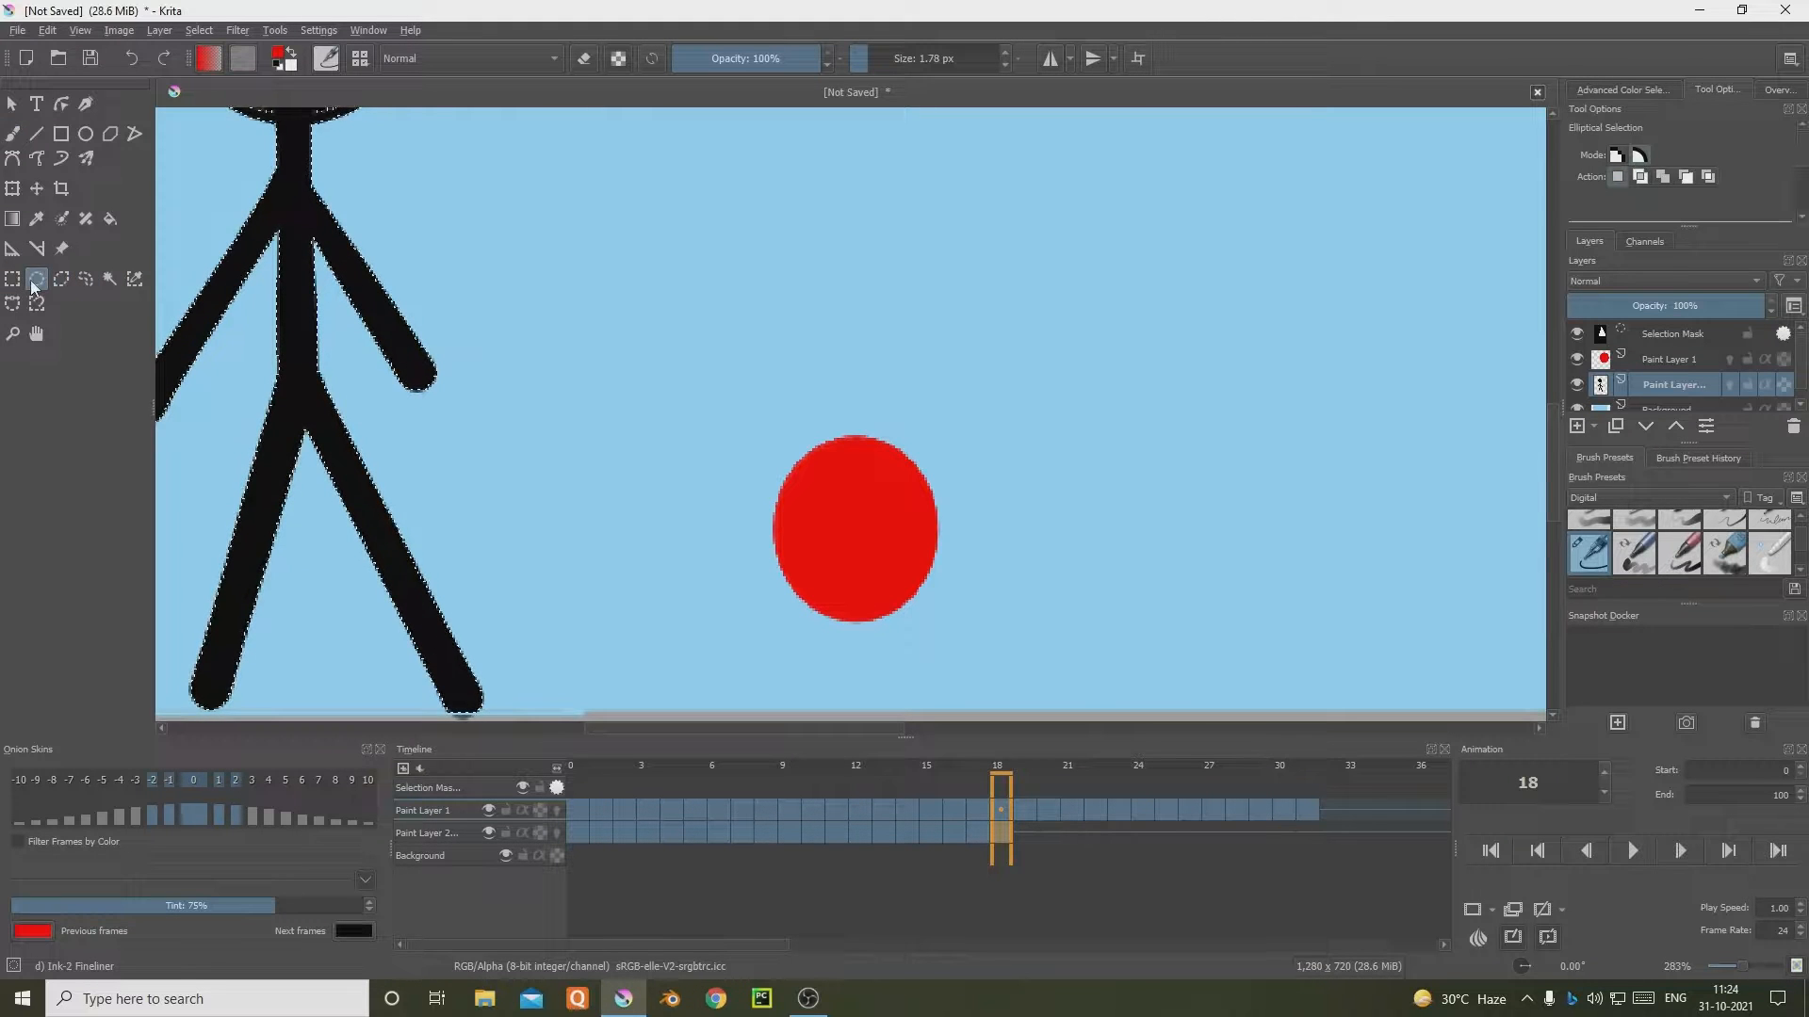
left_click(61, 279)
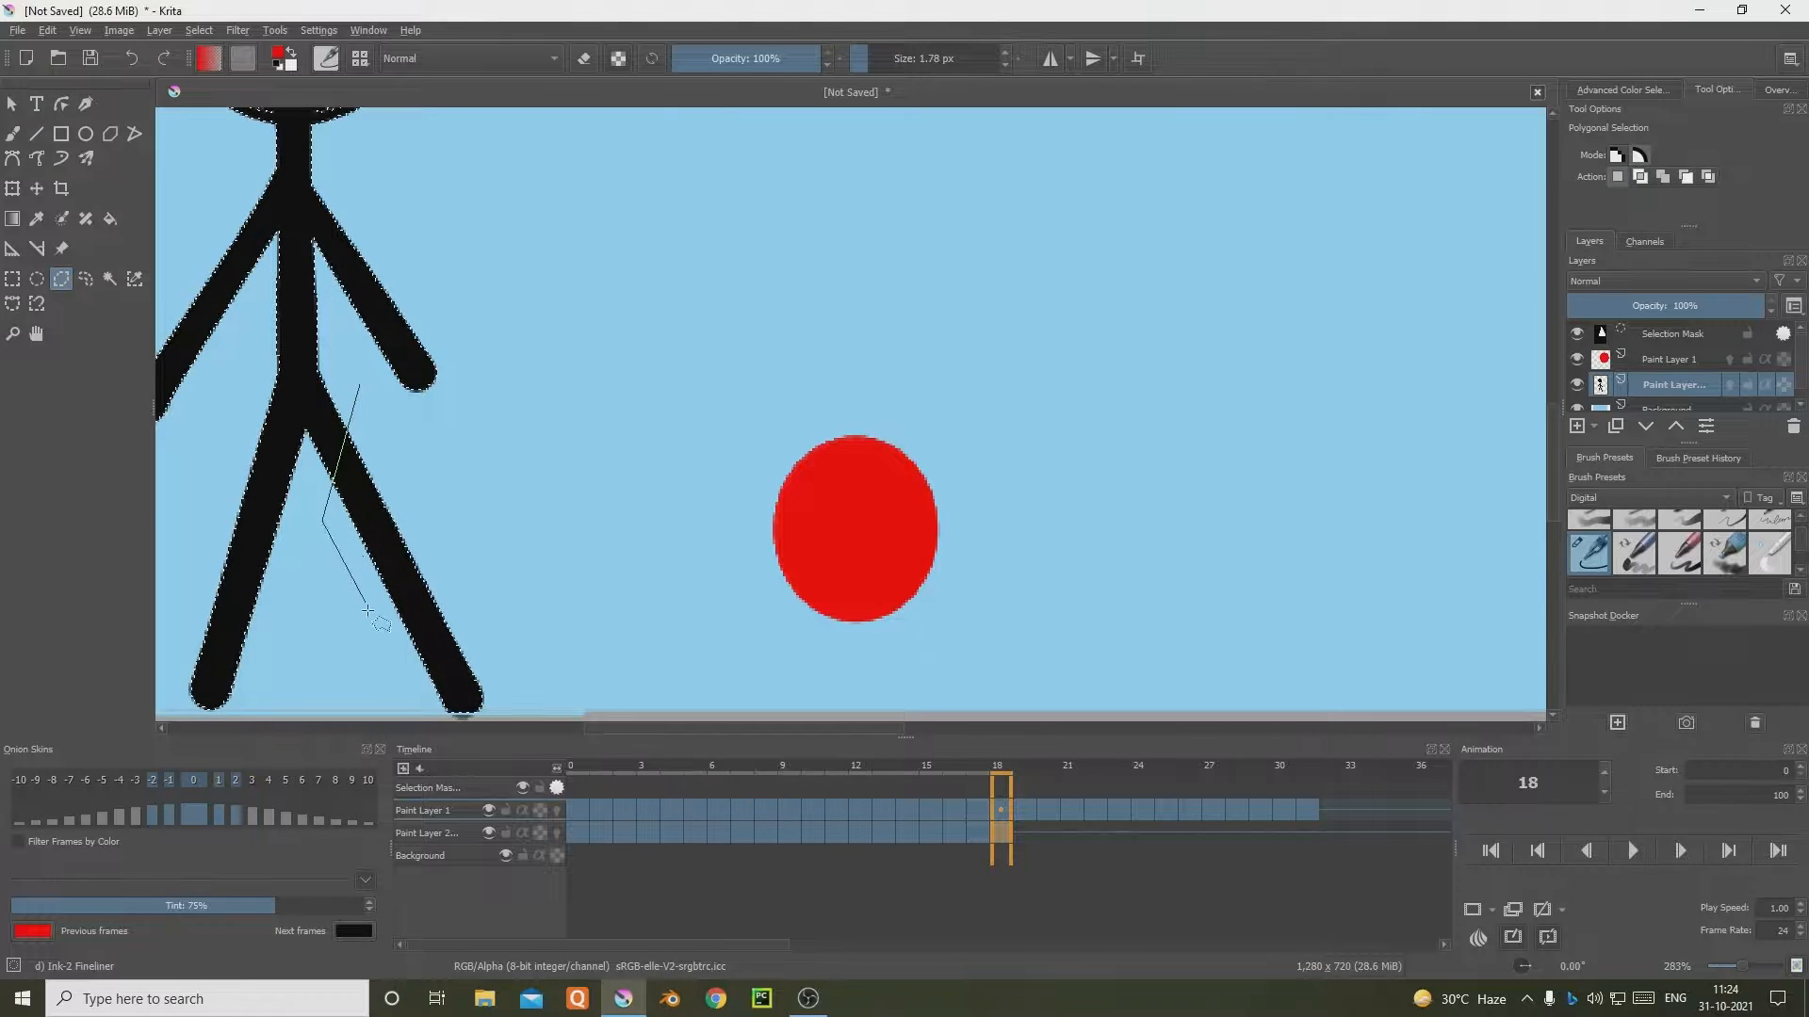
left_click(495, 697)
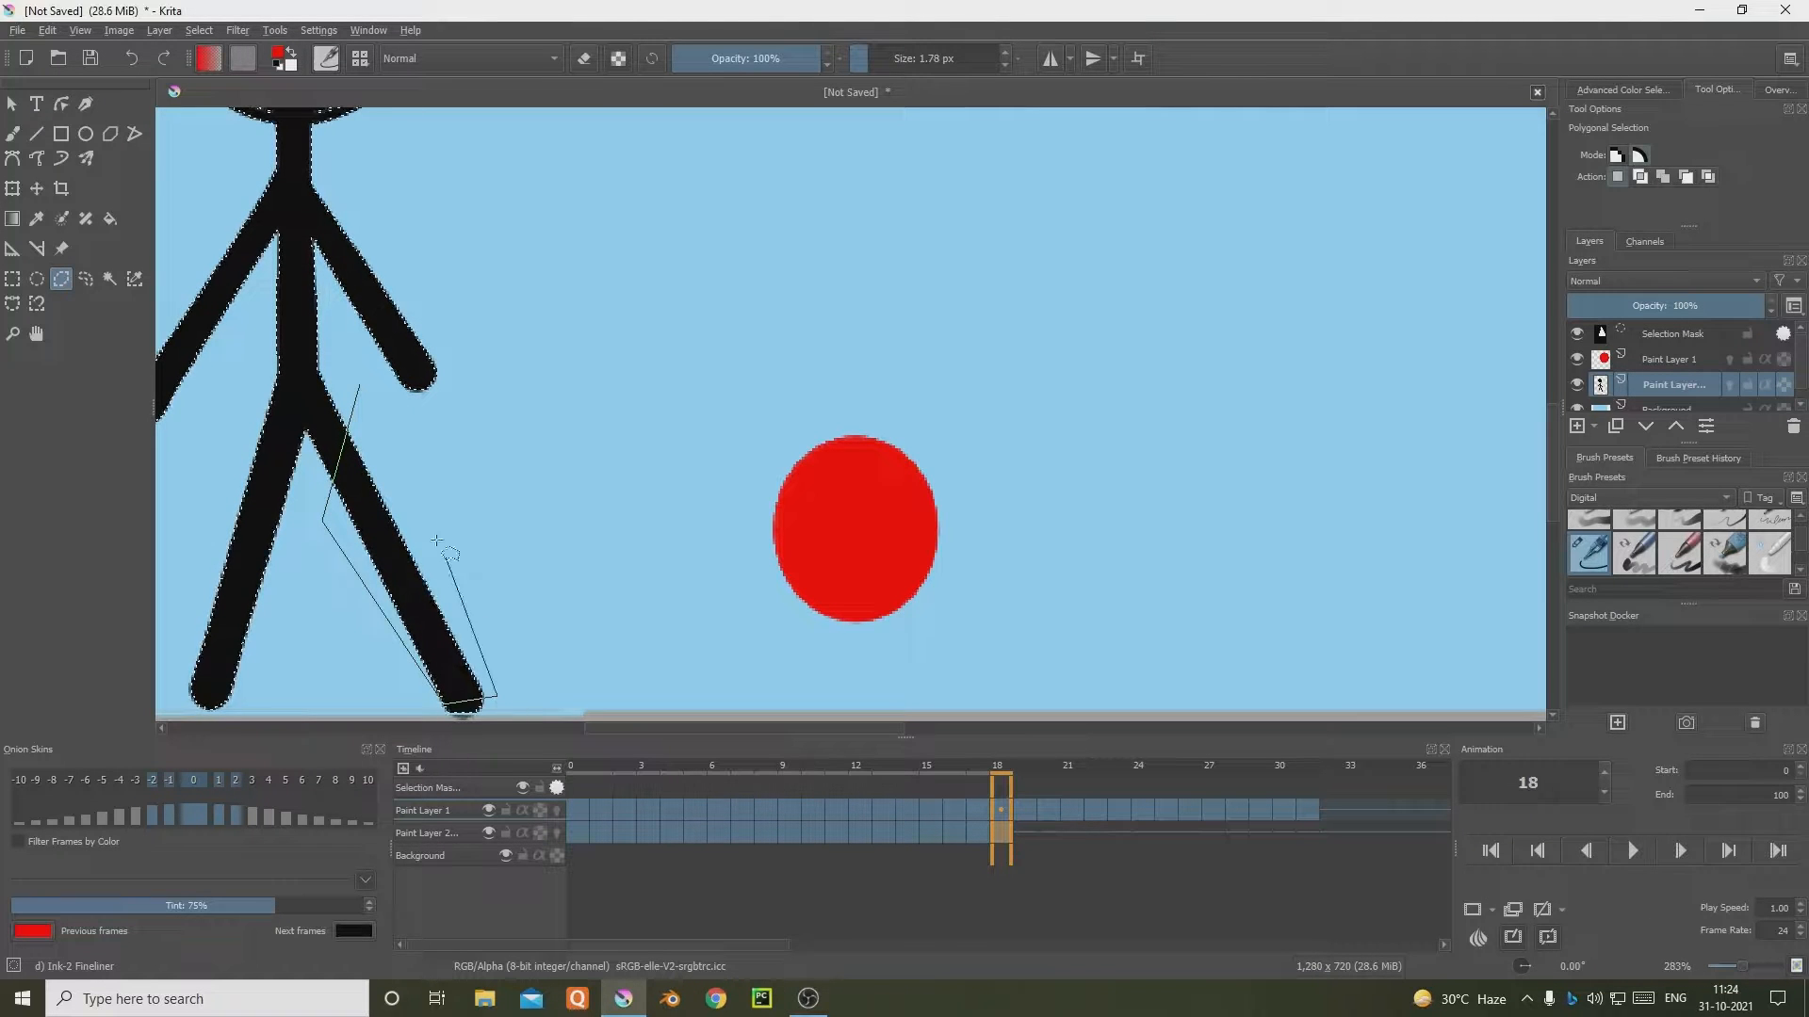
left_click(356, 403)
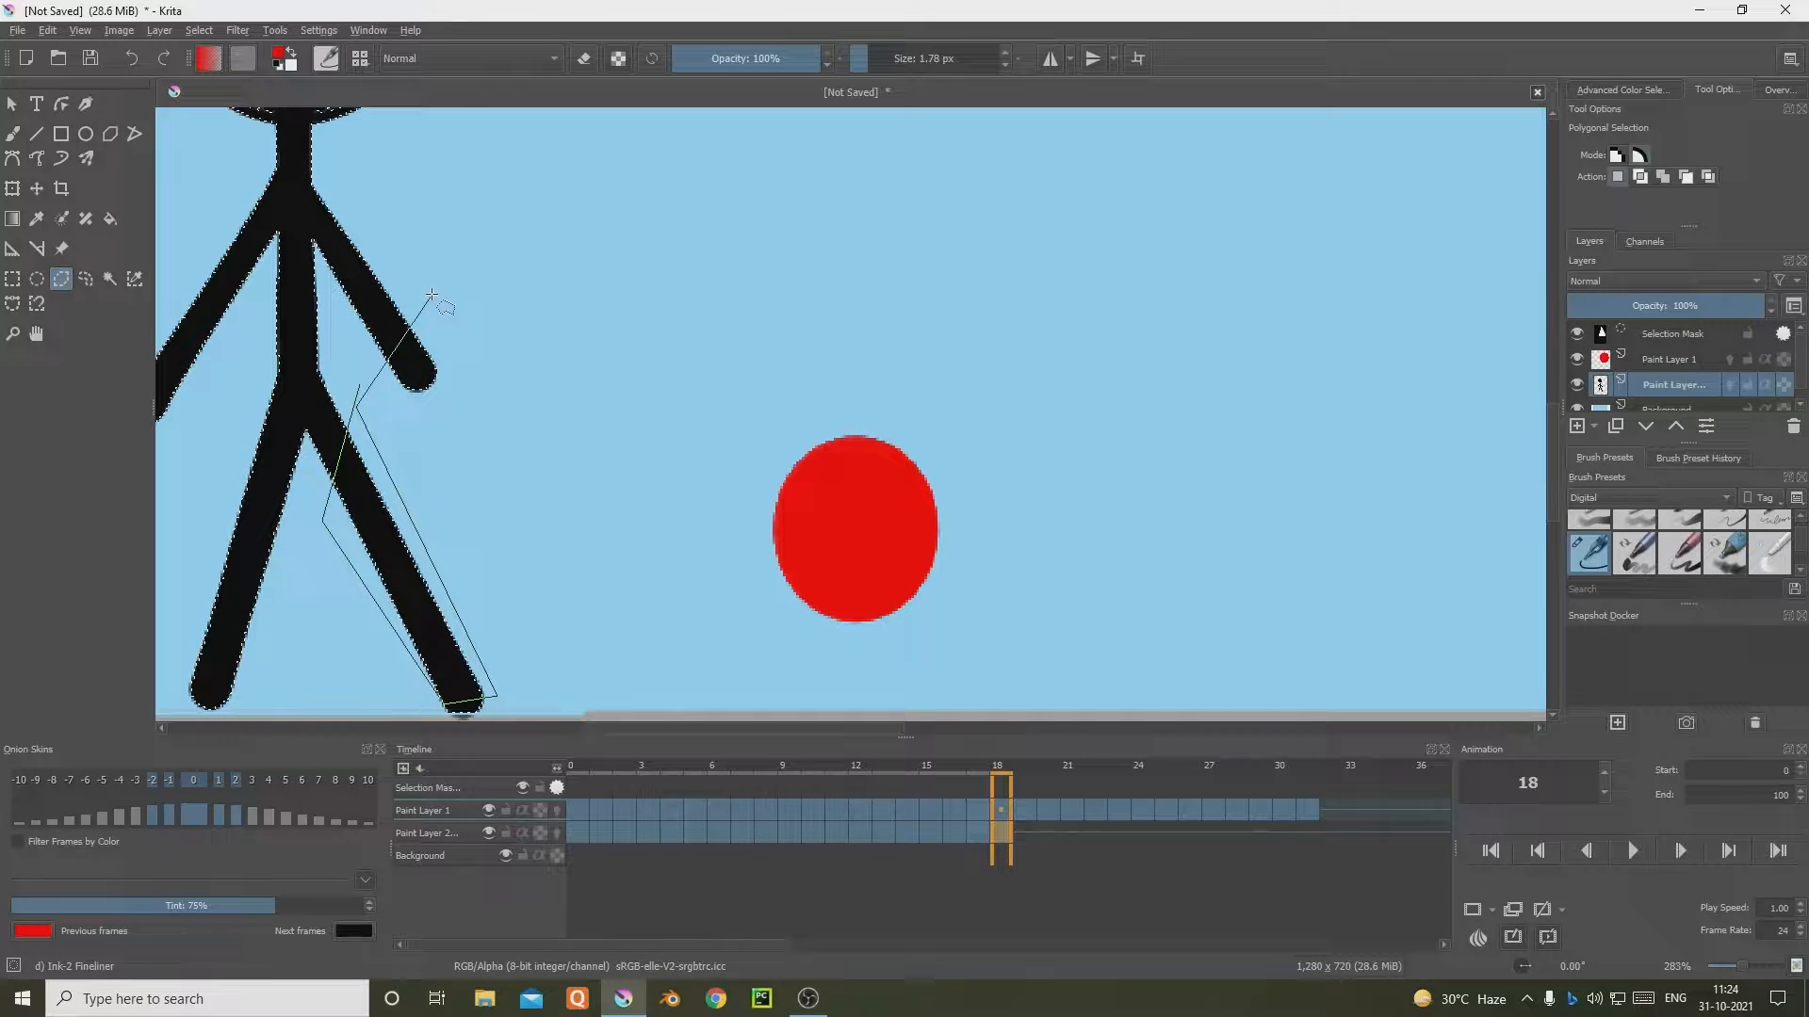
left_click(360, 391)
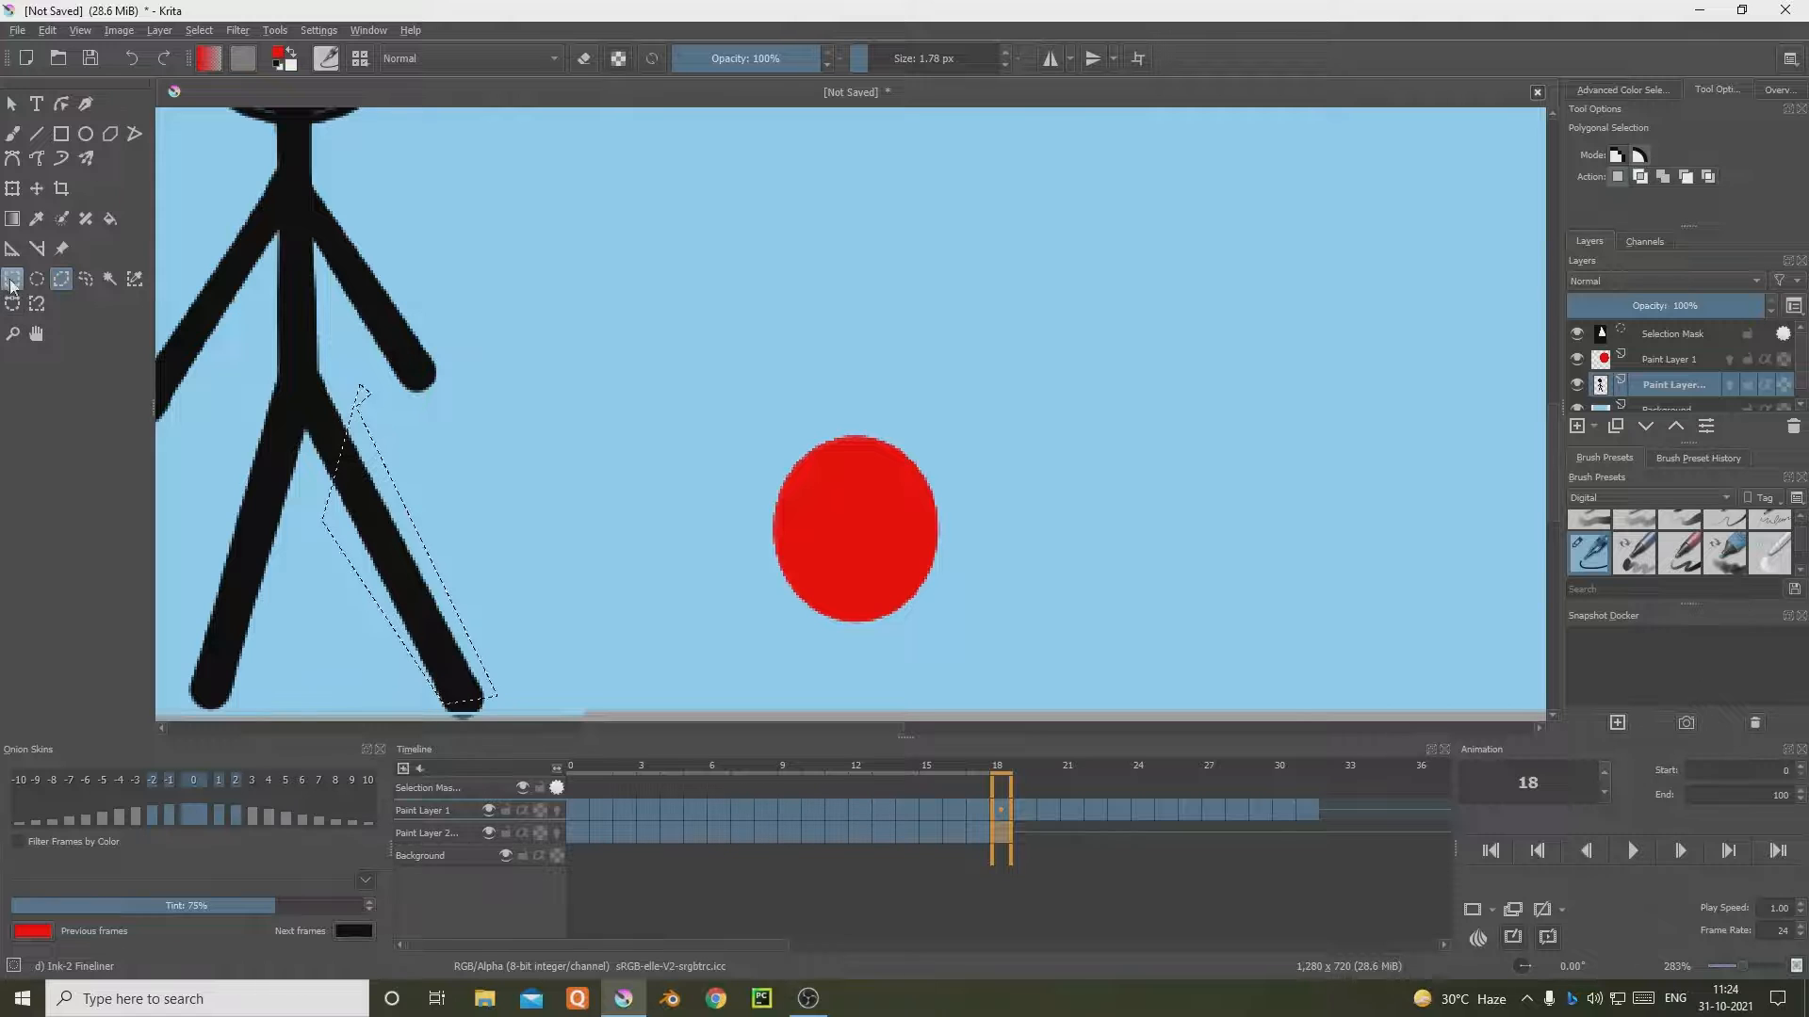
left_click(111, 279)
right_click(761, 623)
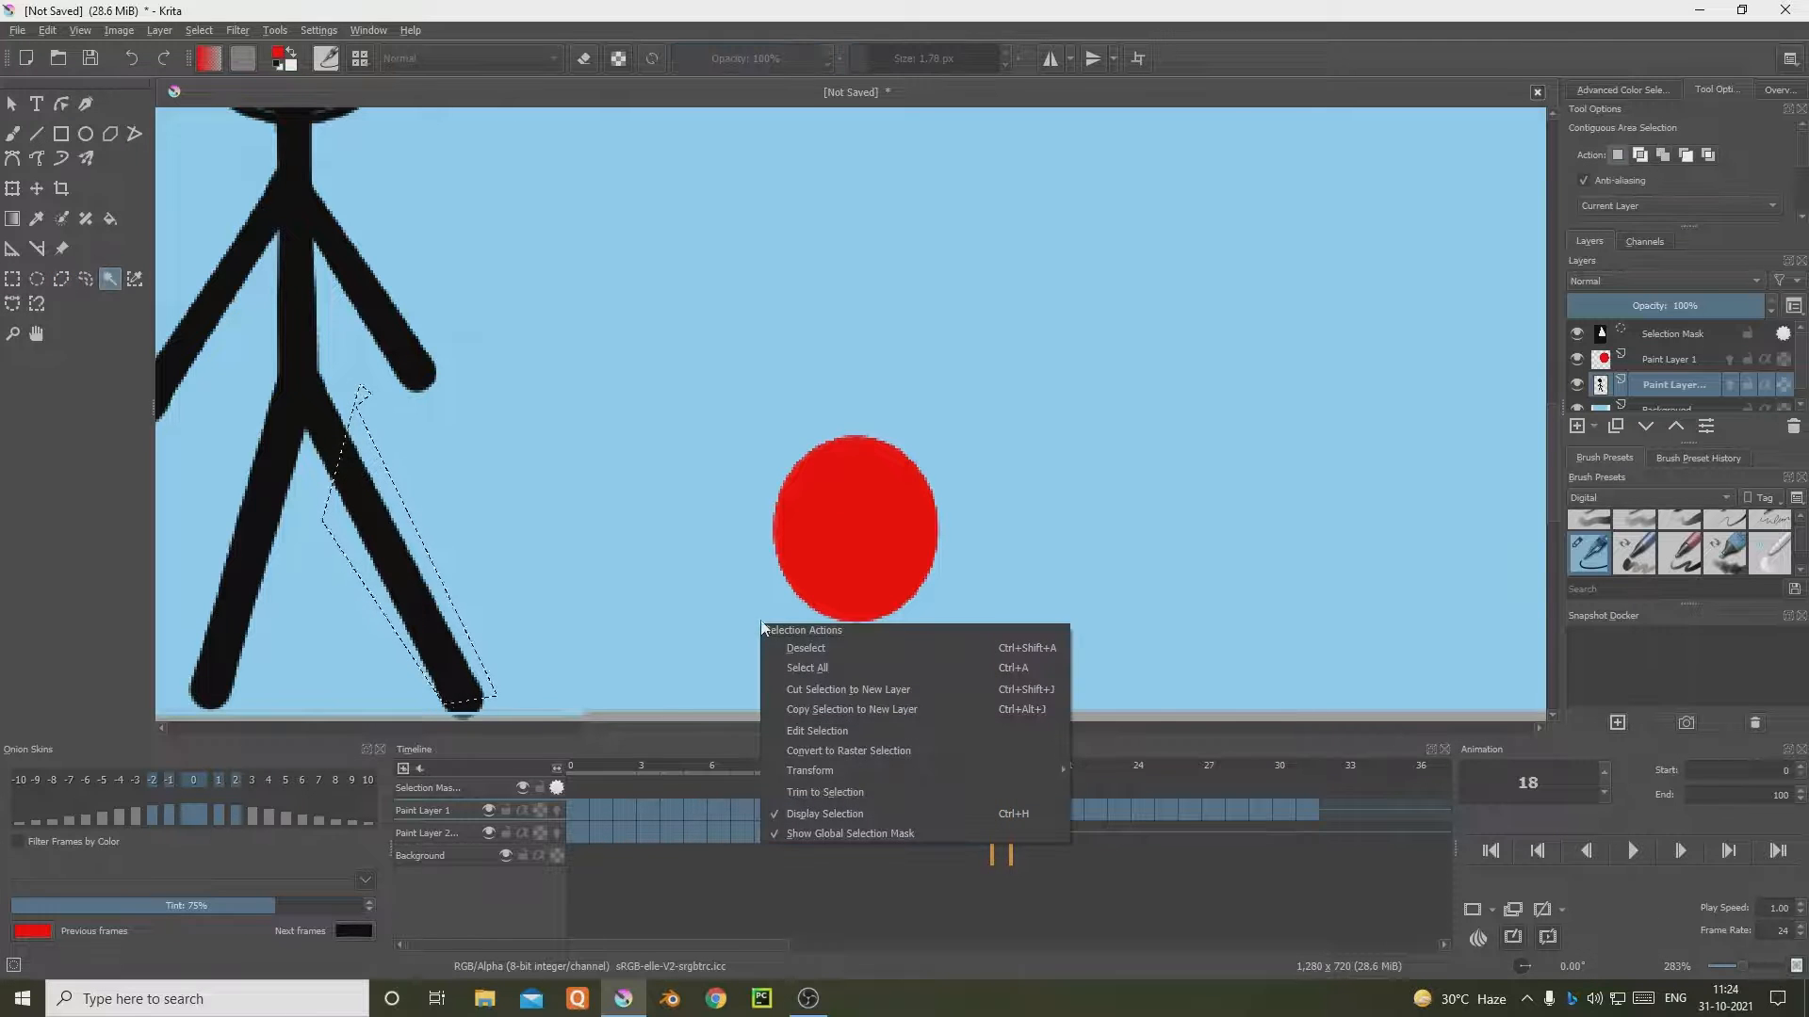
left_click(833, 653)
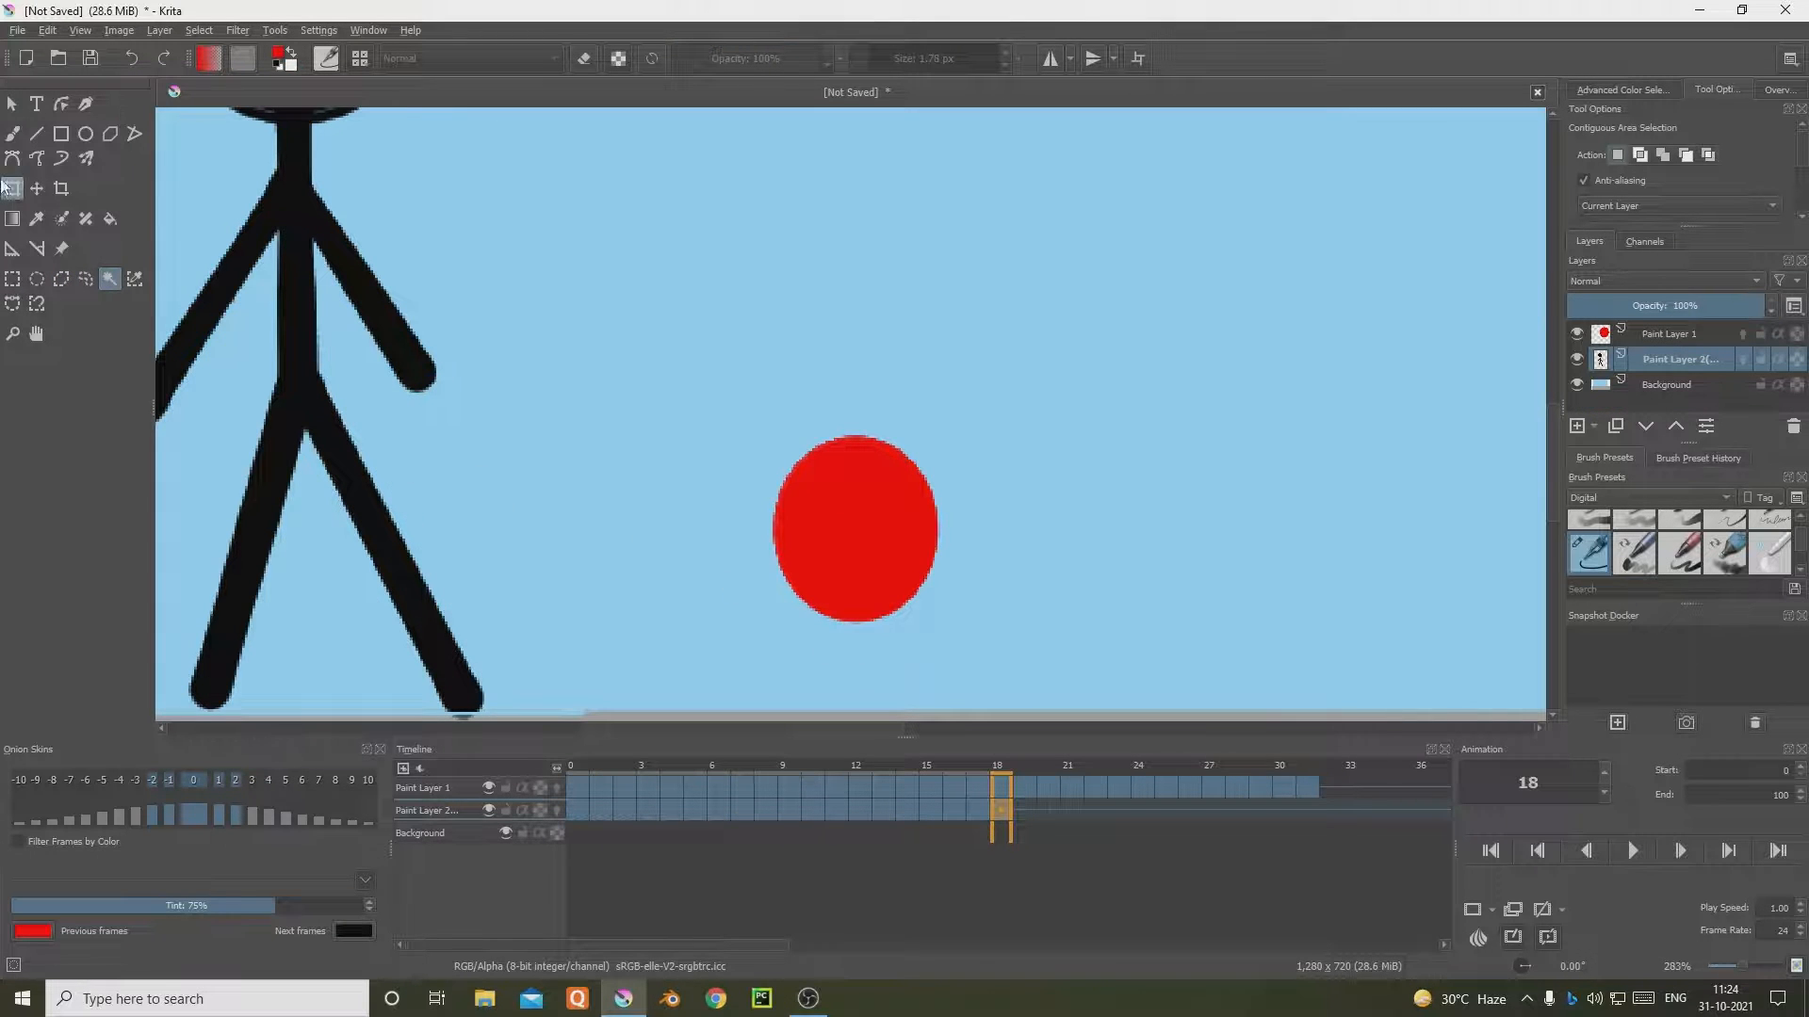
Step: Turn on onion skins for Paint Layer 1 and Paint Layer 2 while on frame 18
left_click(1021, 811)
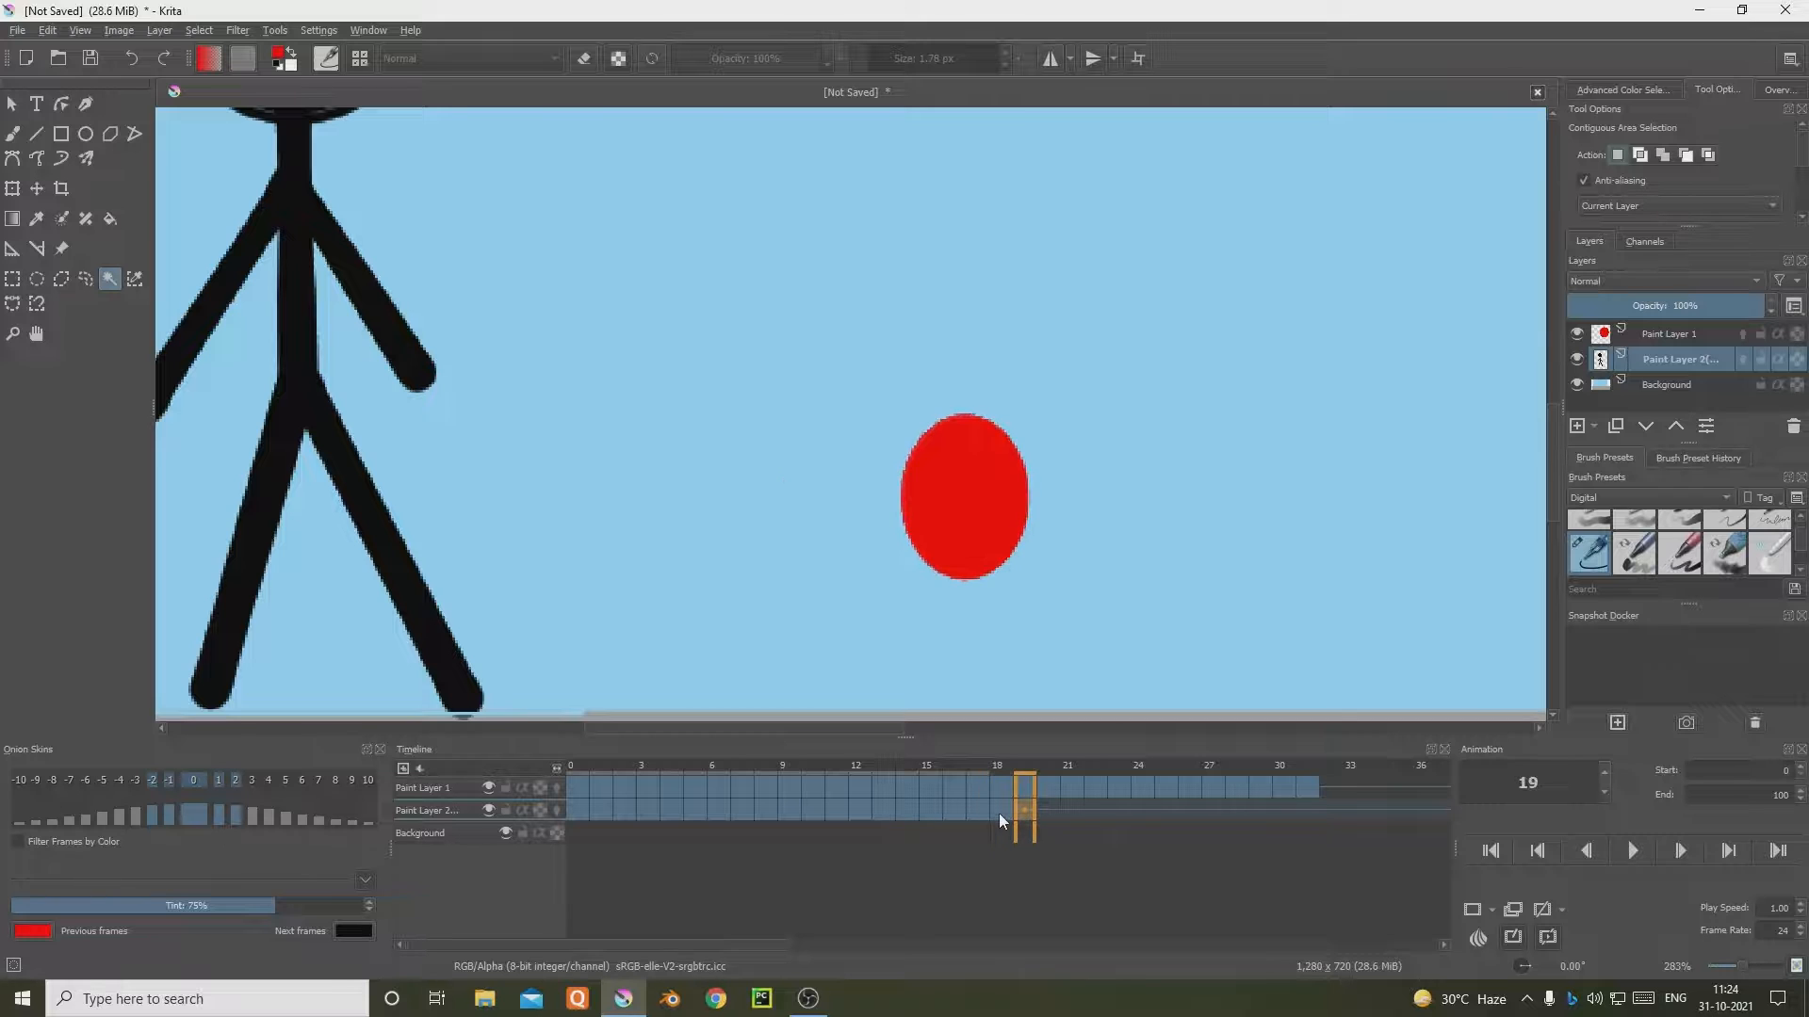
left_click(999, 812)
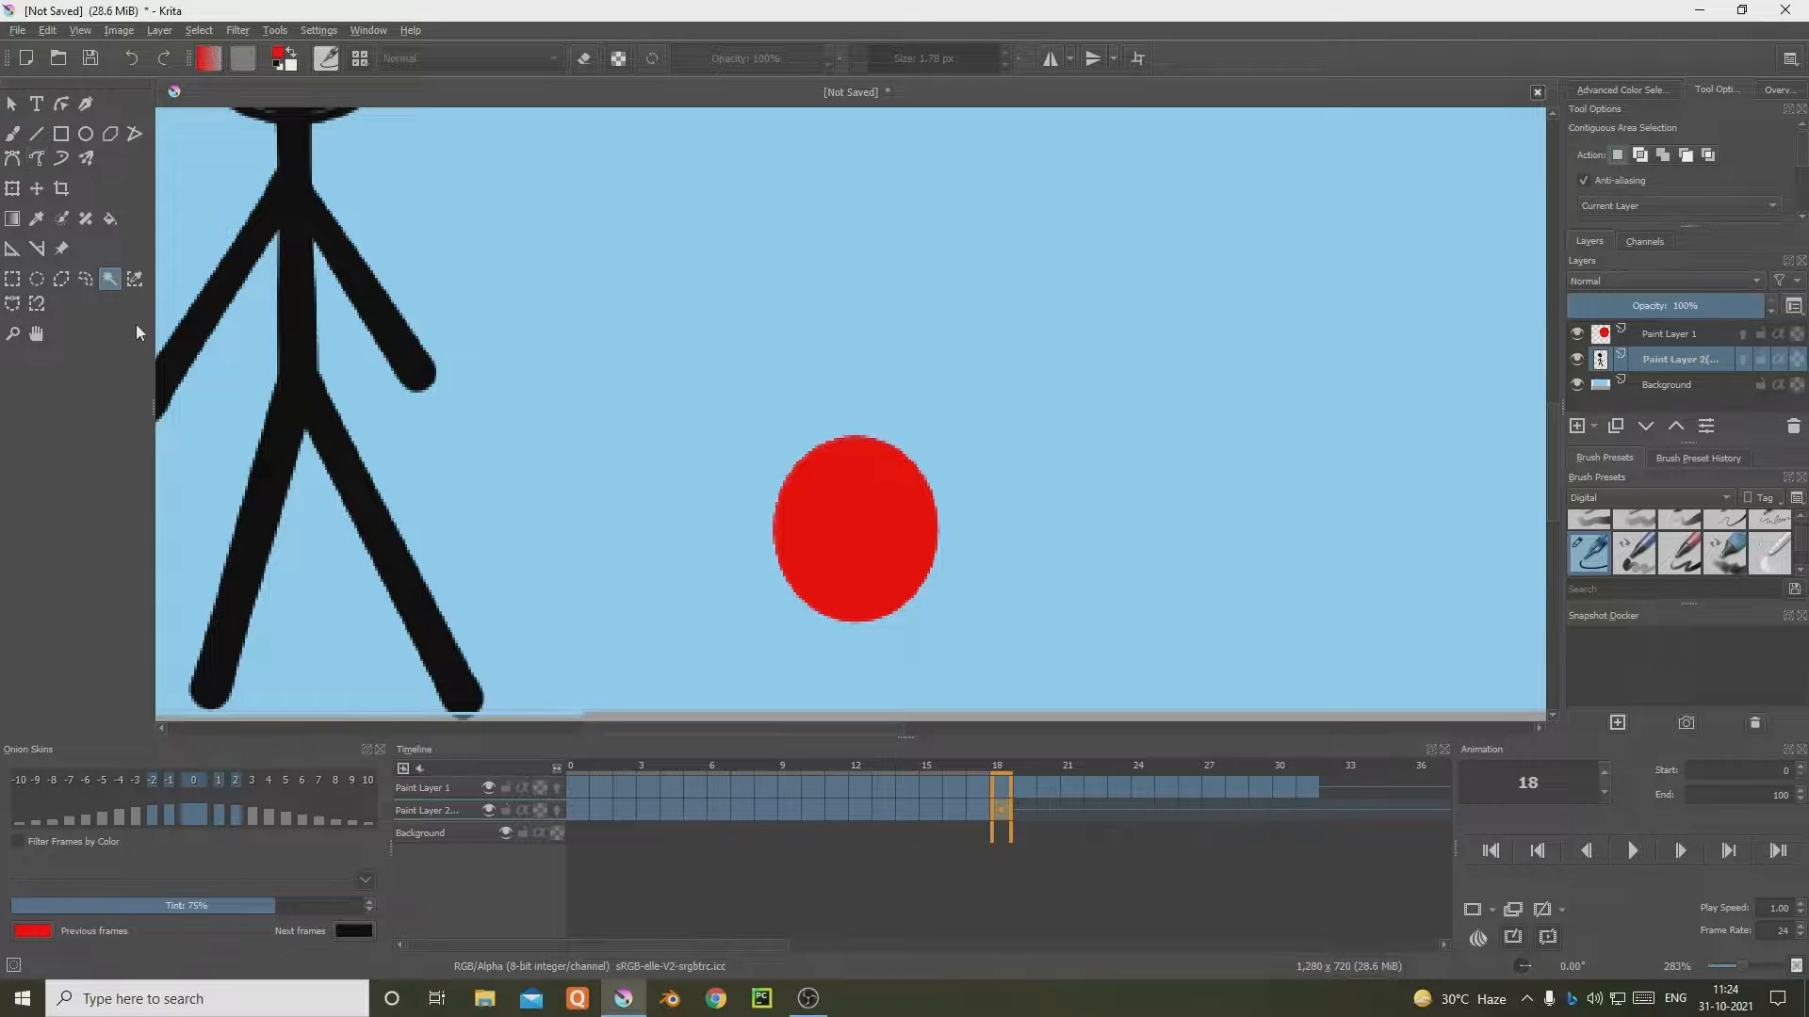
left_click(556, 789)
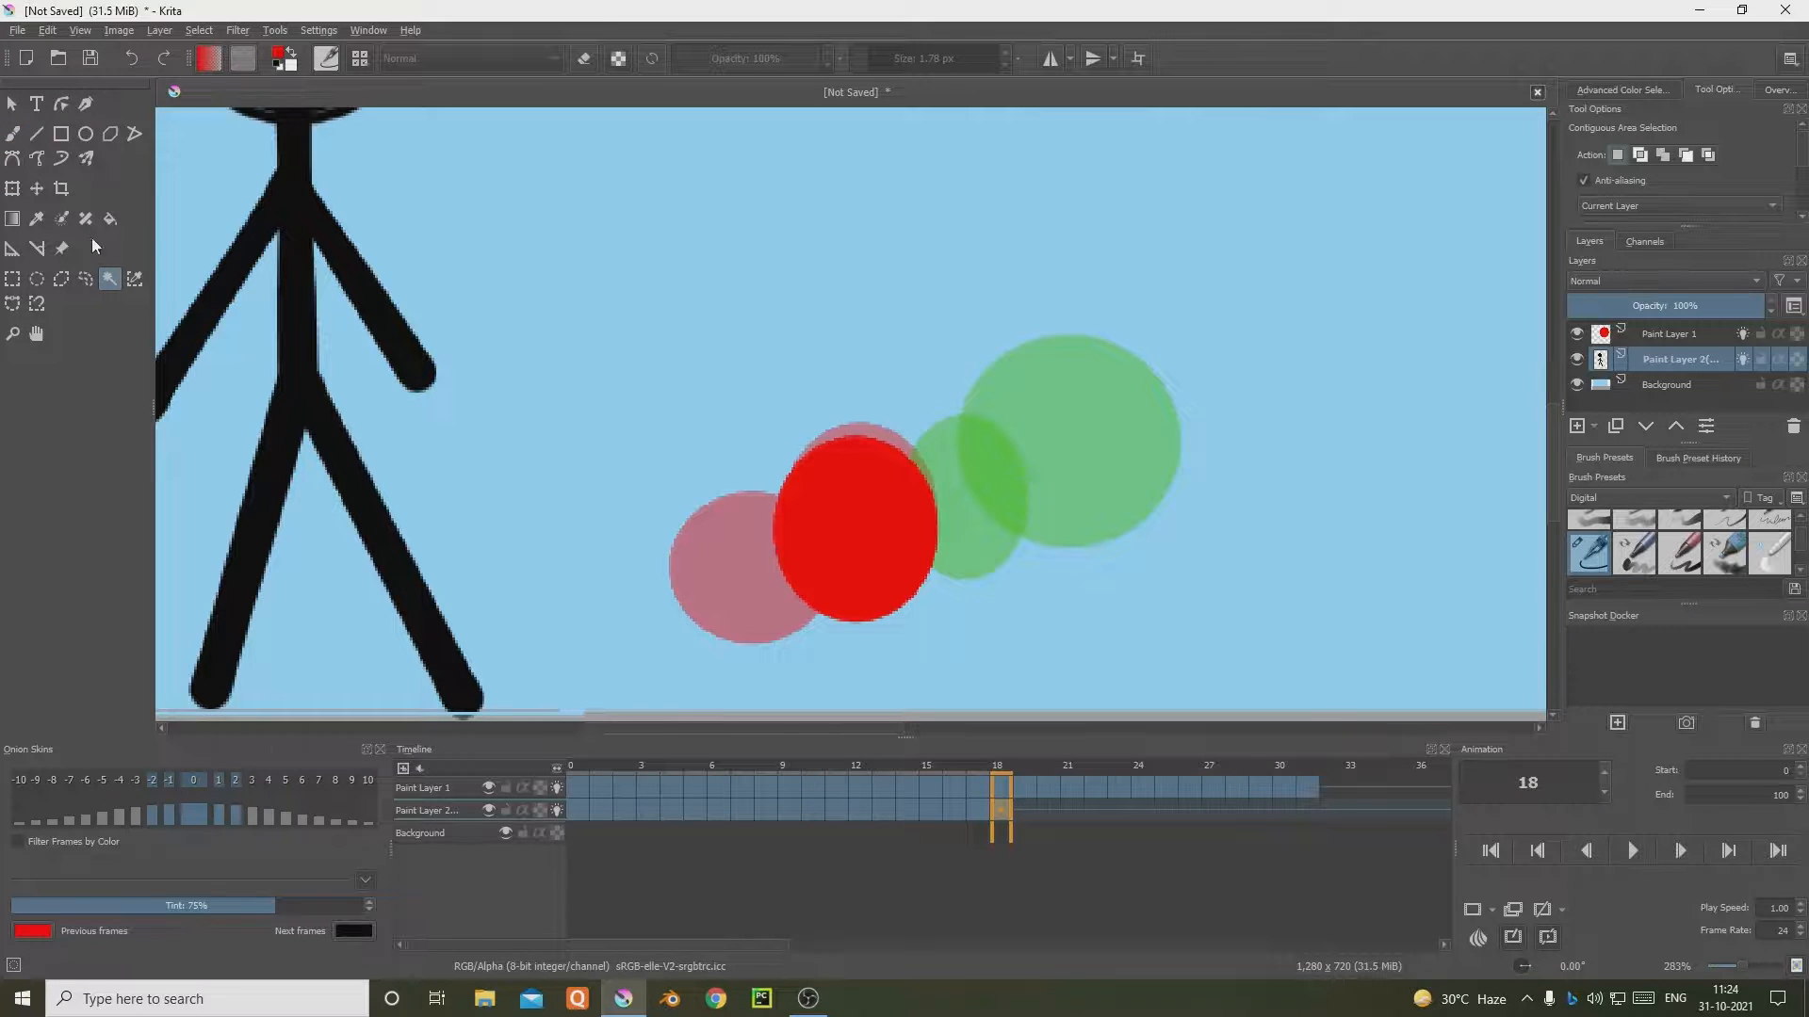
Step: Erase the figure's forward leg on frame 18 using the freehand brush in eraser mode at about 118 px
left_click(13, 159)
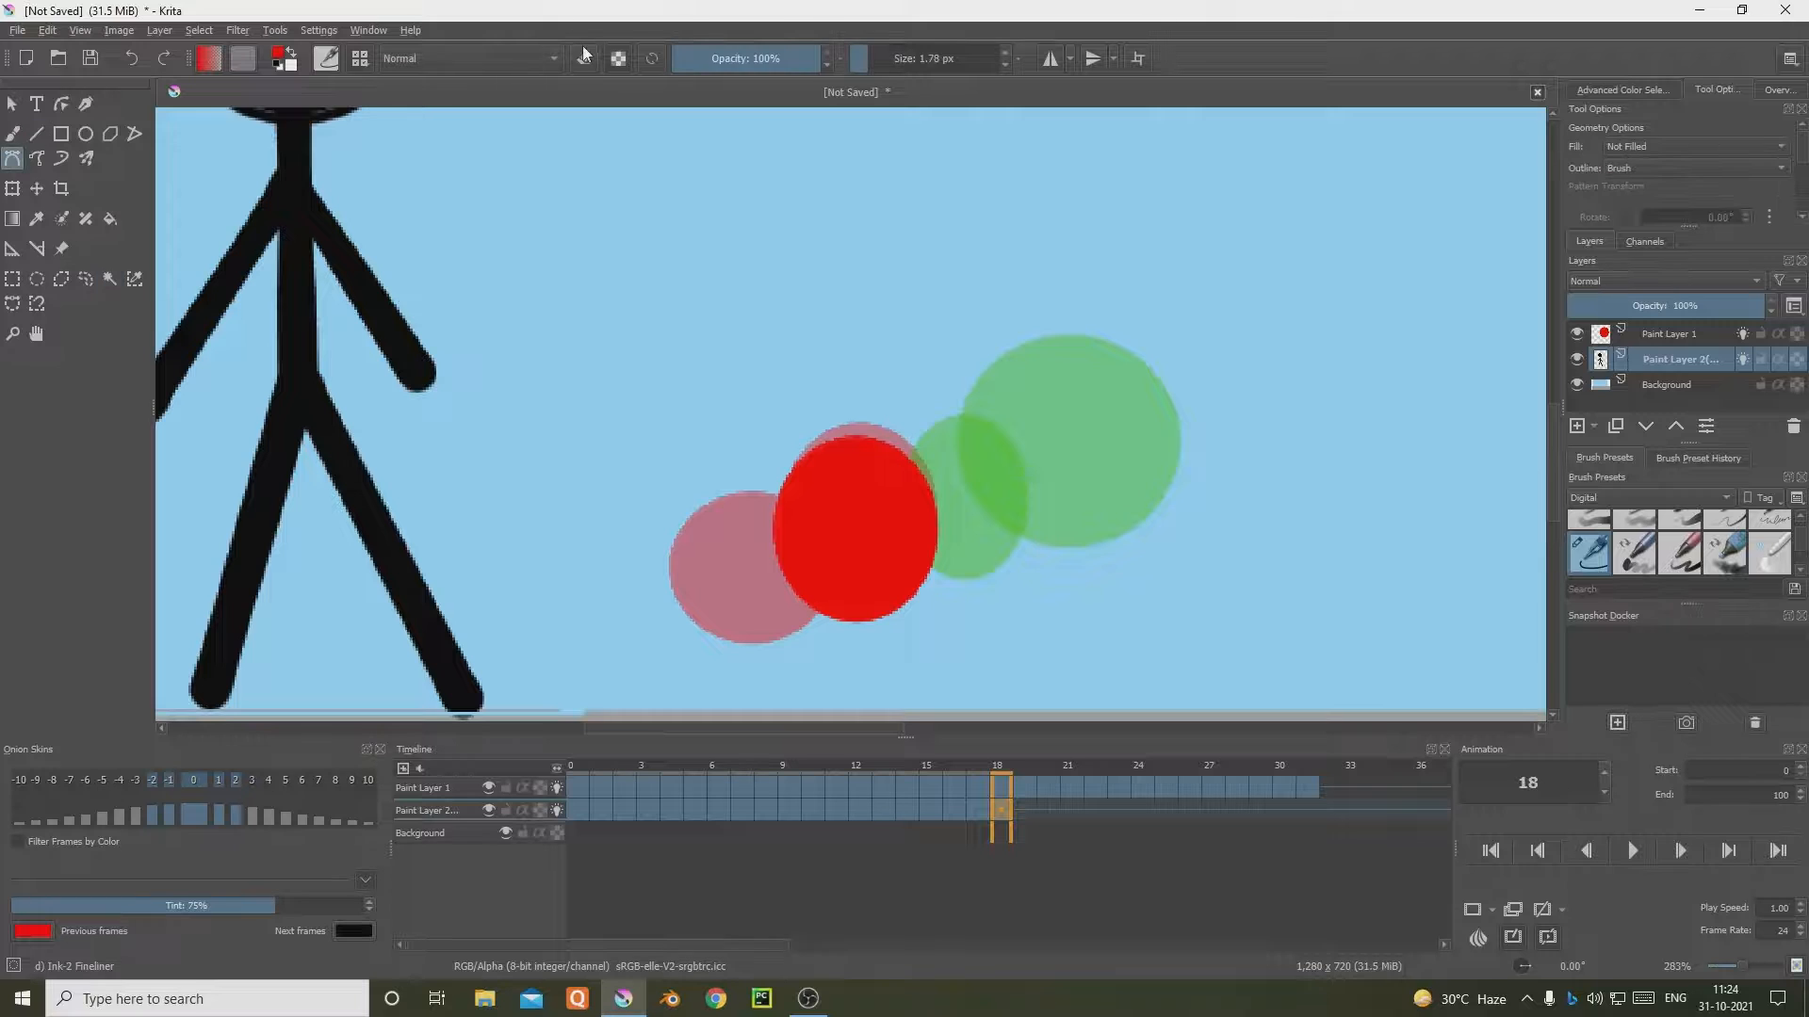
left_click(12, 133)
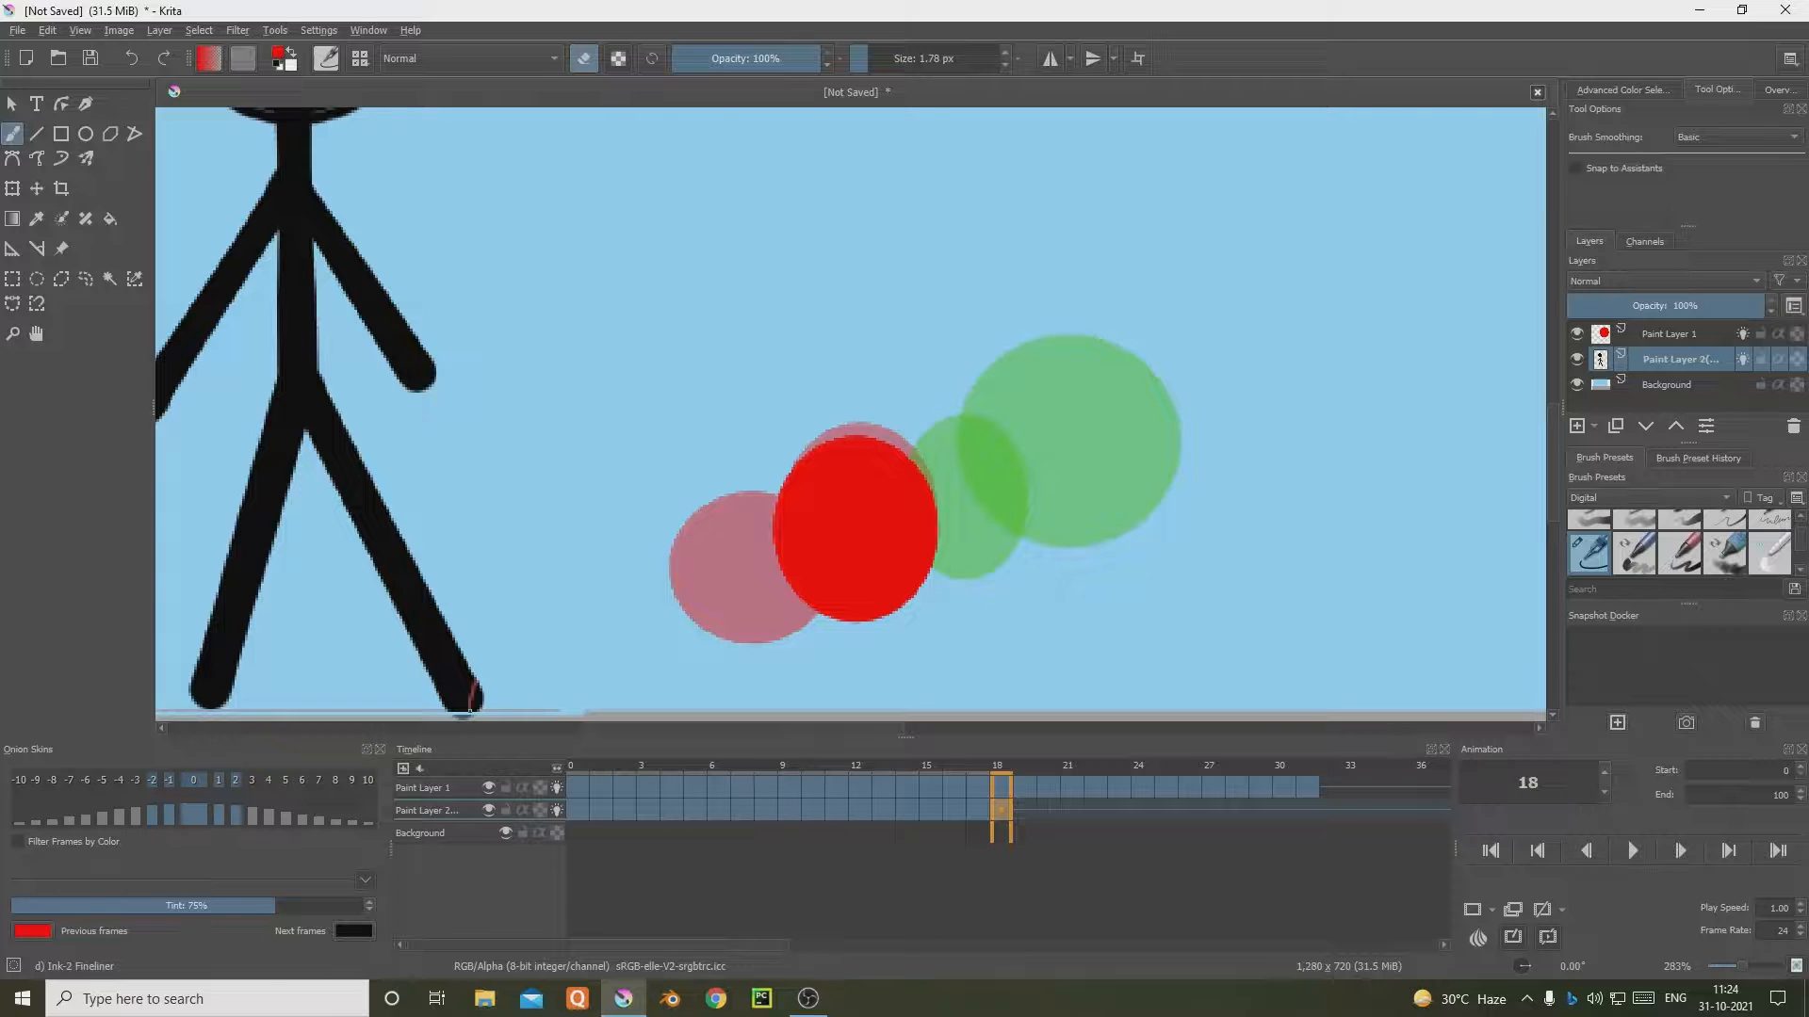
left_click(897, 59)
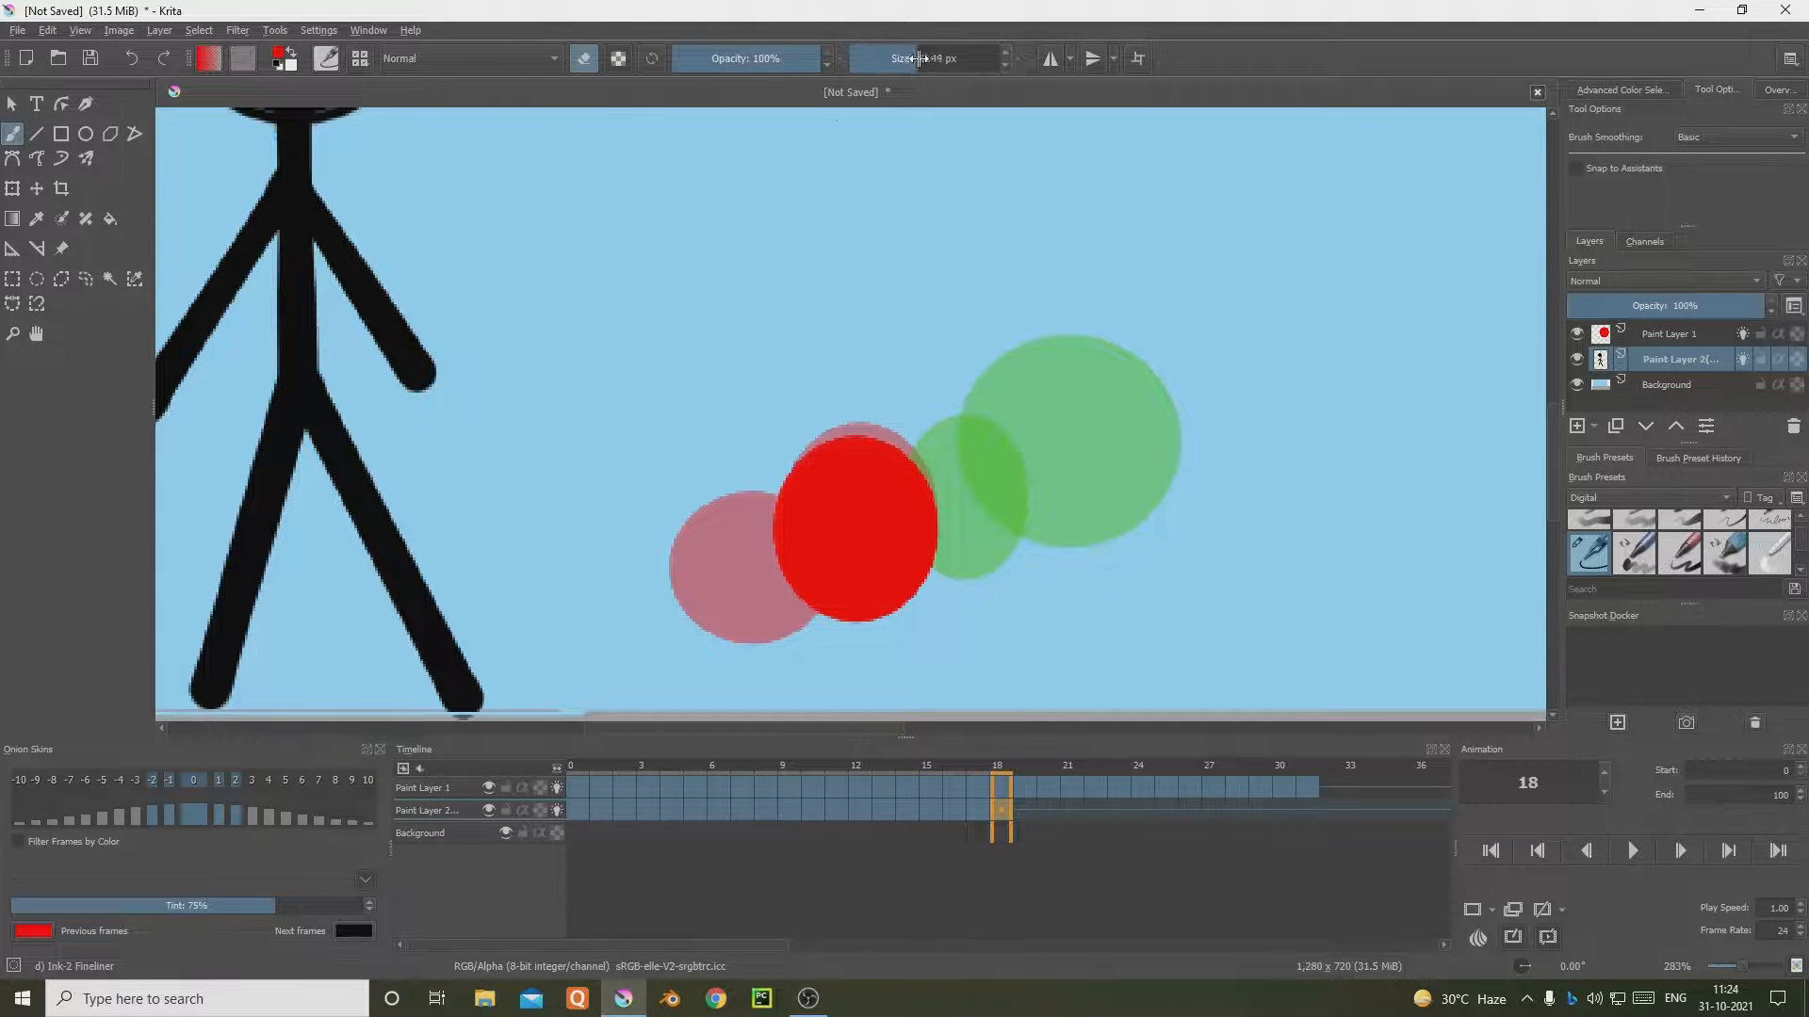
scroll(603, 321, "down", 2)
scroll(662, 333, "up", 2)
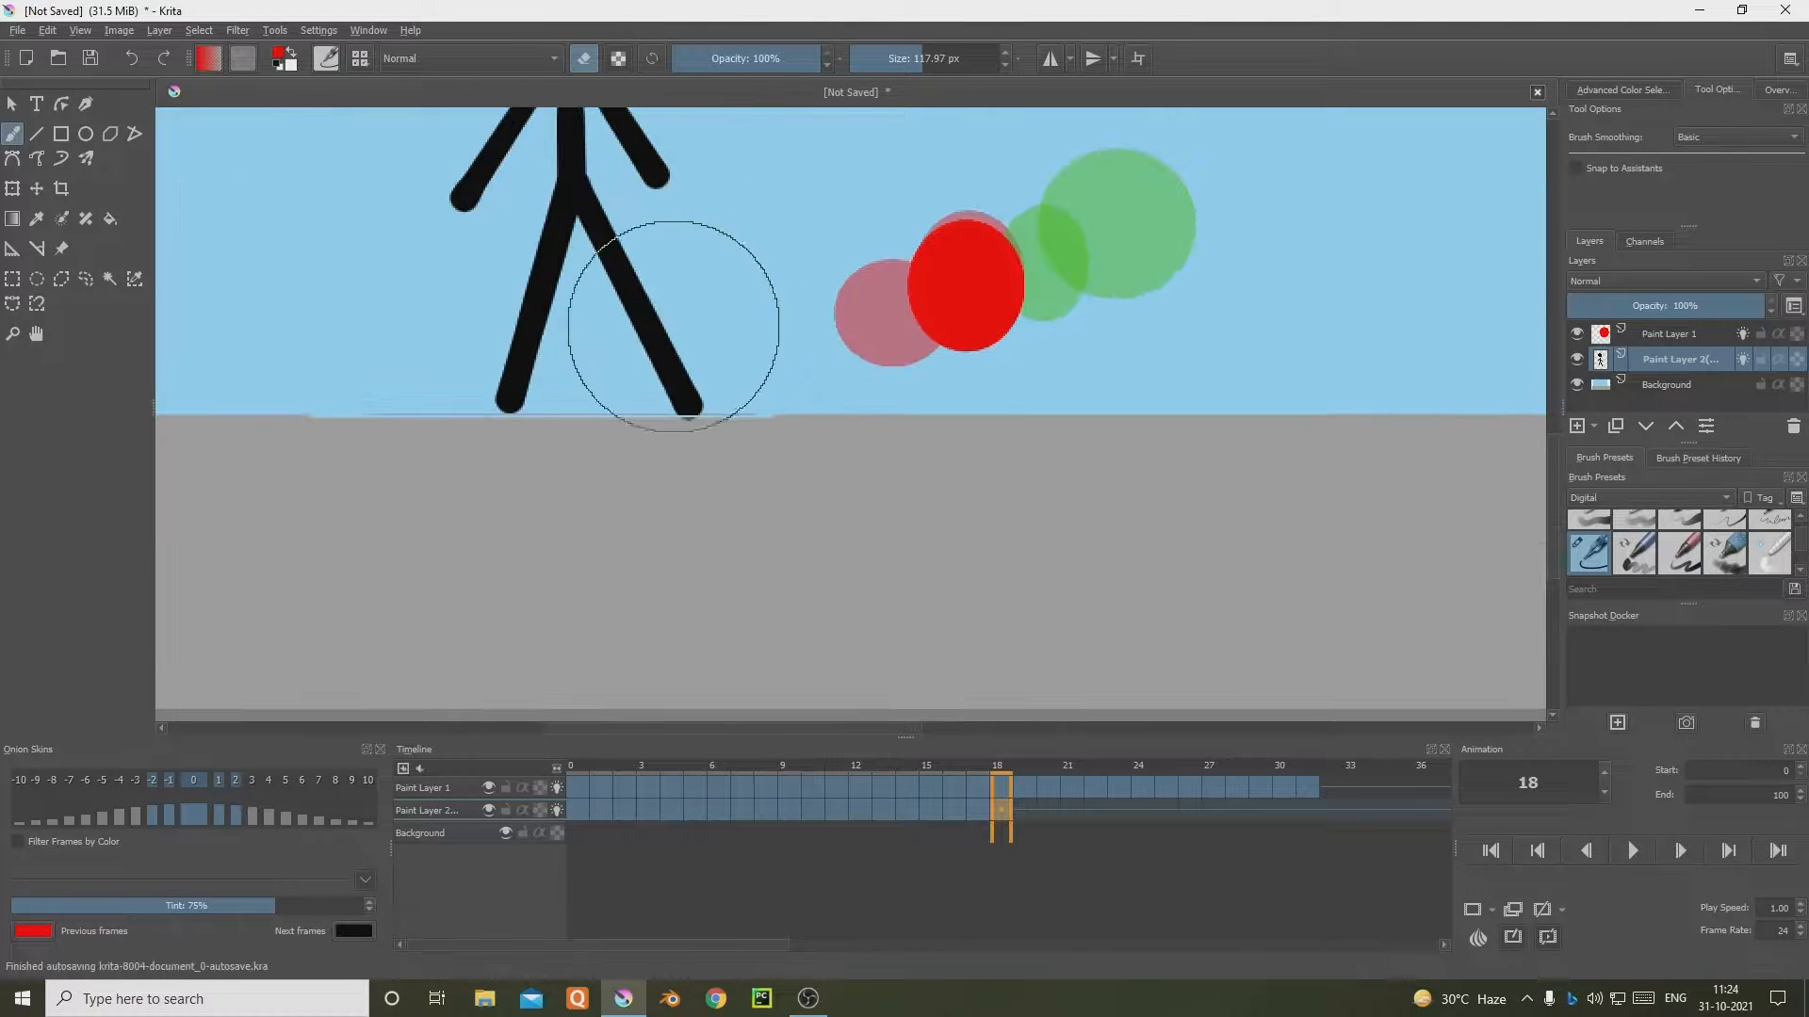
left_click_drag(679, 314, 646, 264)
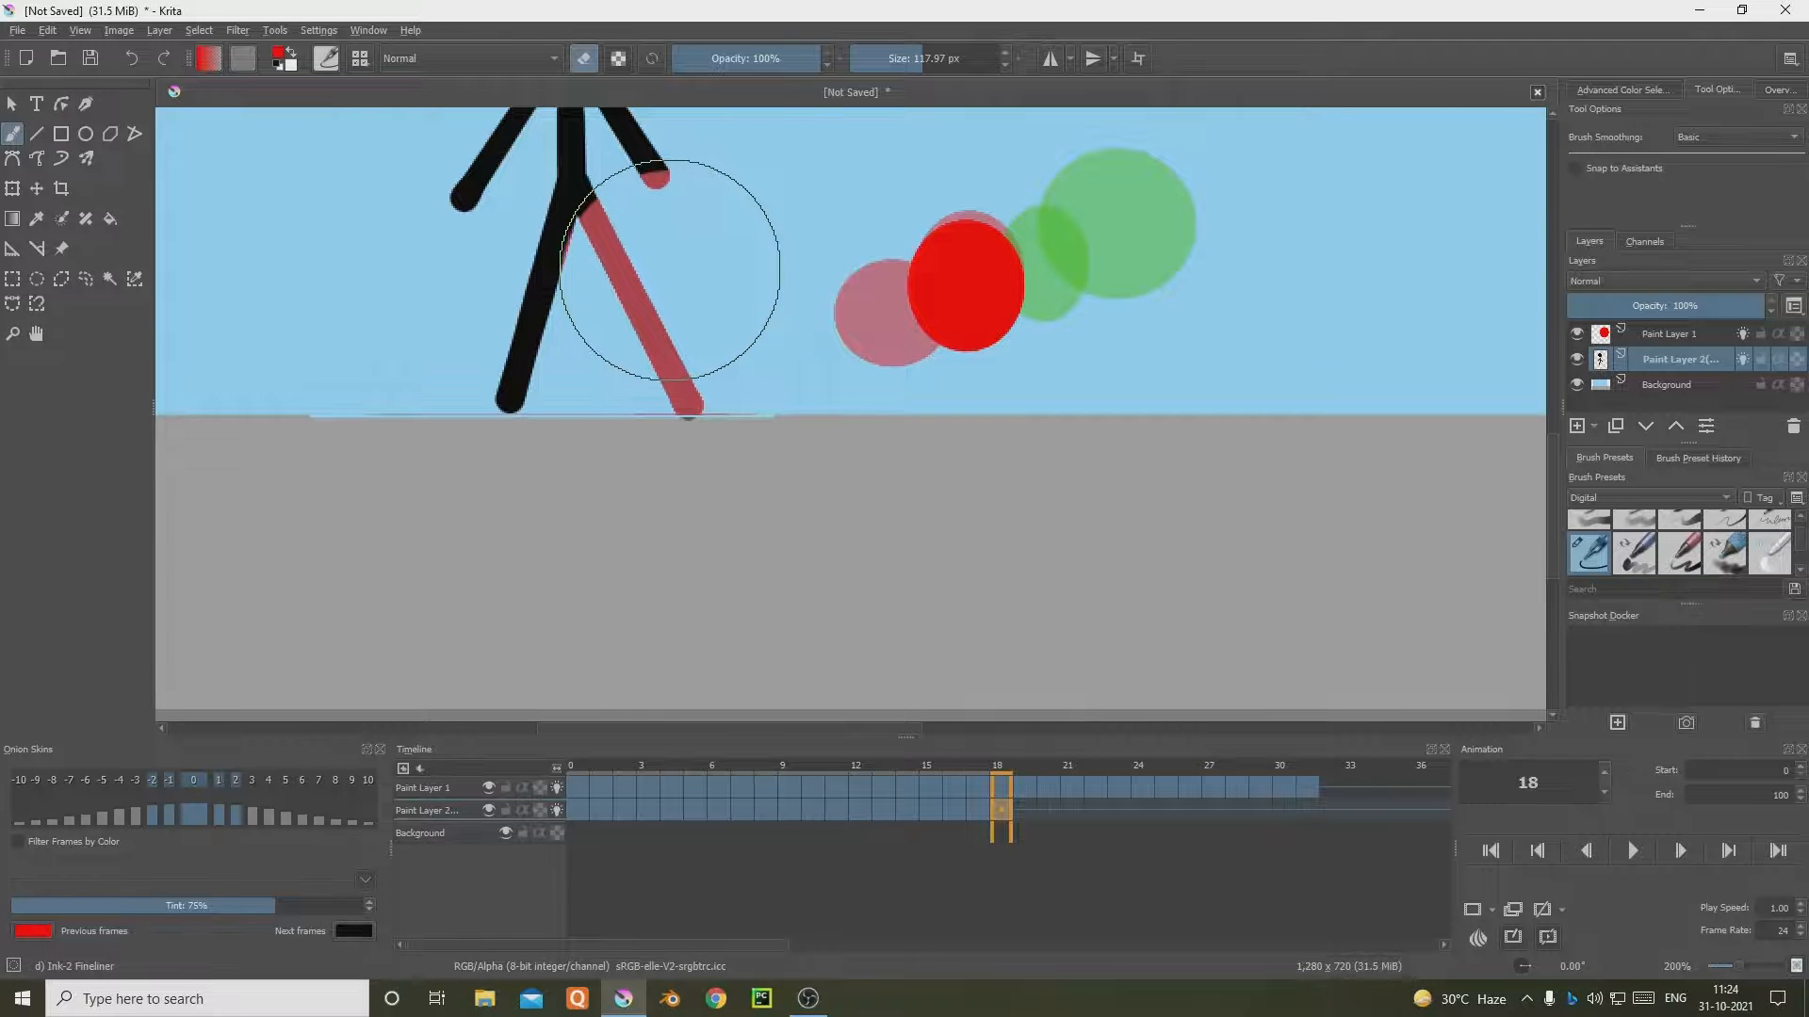
Step: Reduce the eraser size to 25.16 px and erase the remaining stub of the forward leg below the hip
left_click_drag(921, 48, 893, 48)
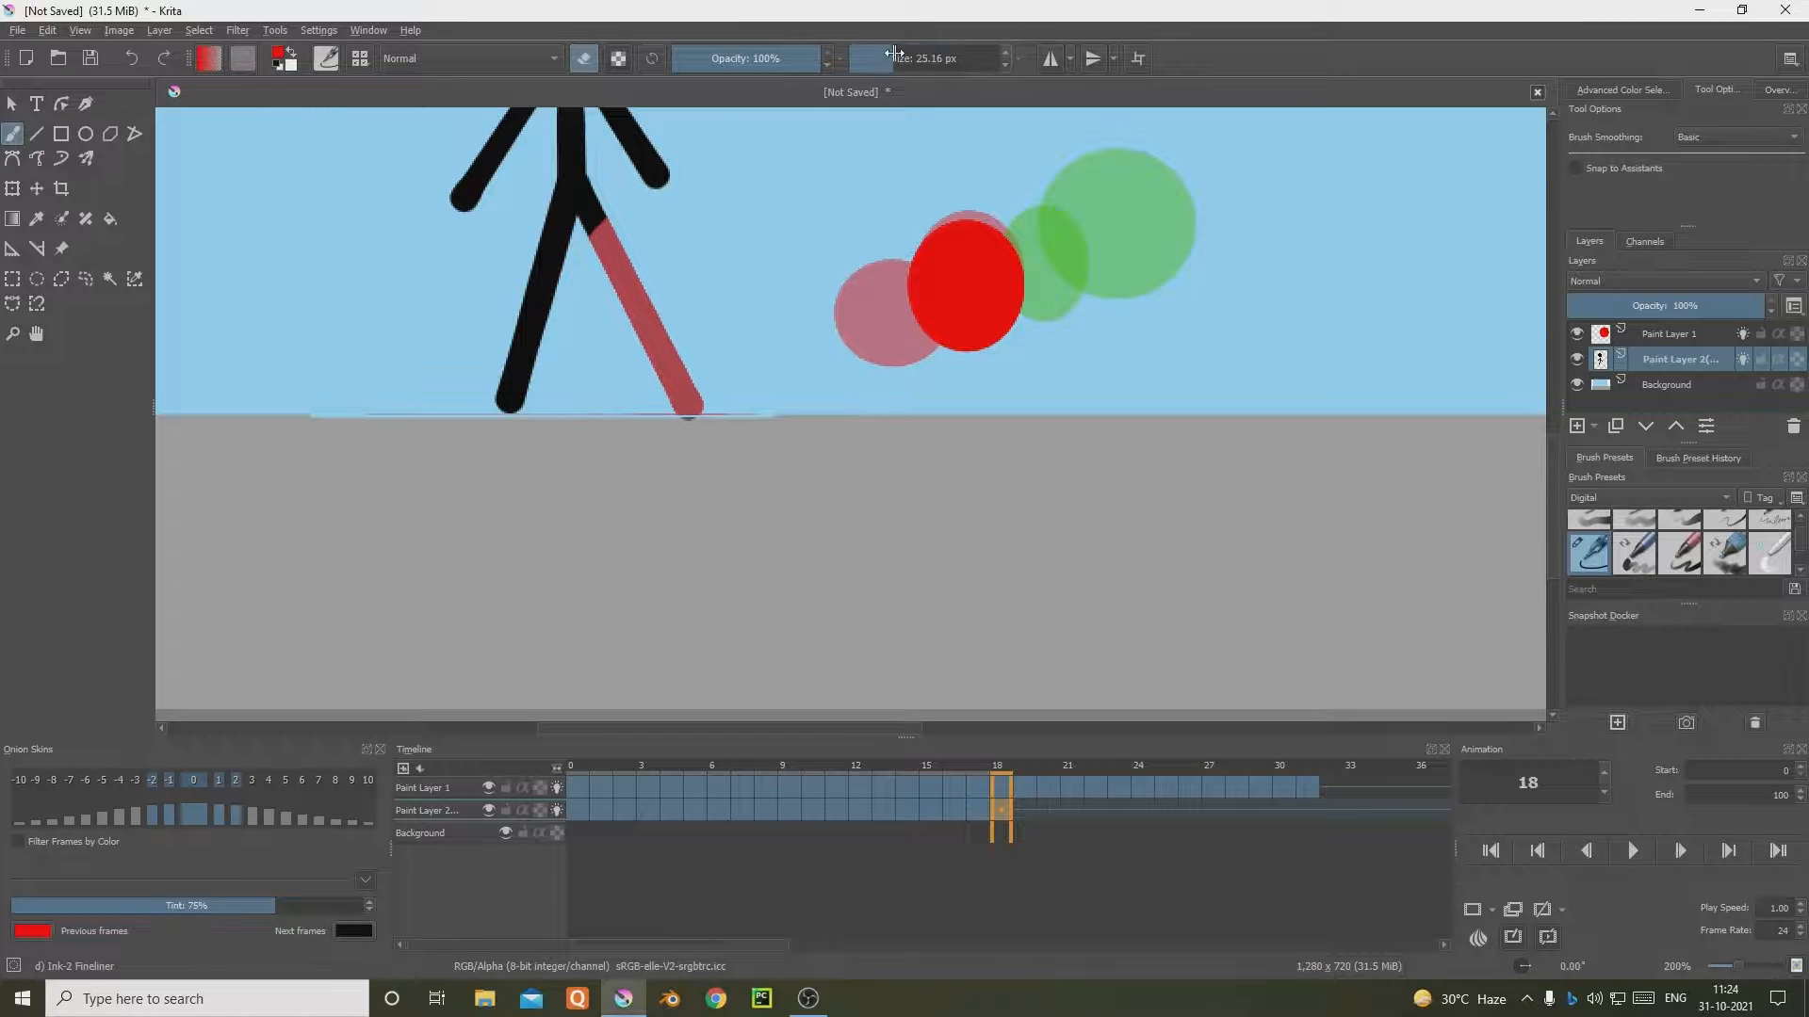
scroll(727, 170, "up", 2)
left_click_drag(480, 261, 474, 246)
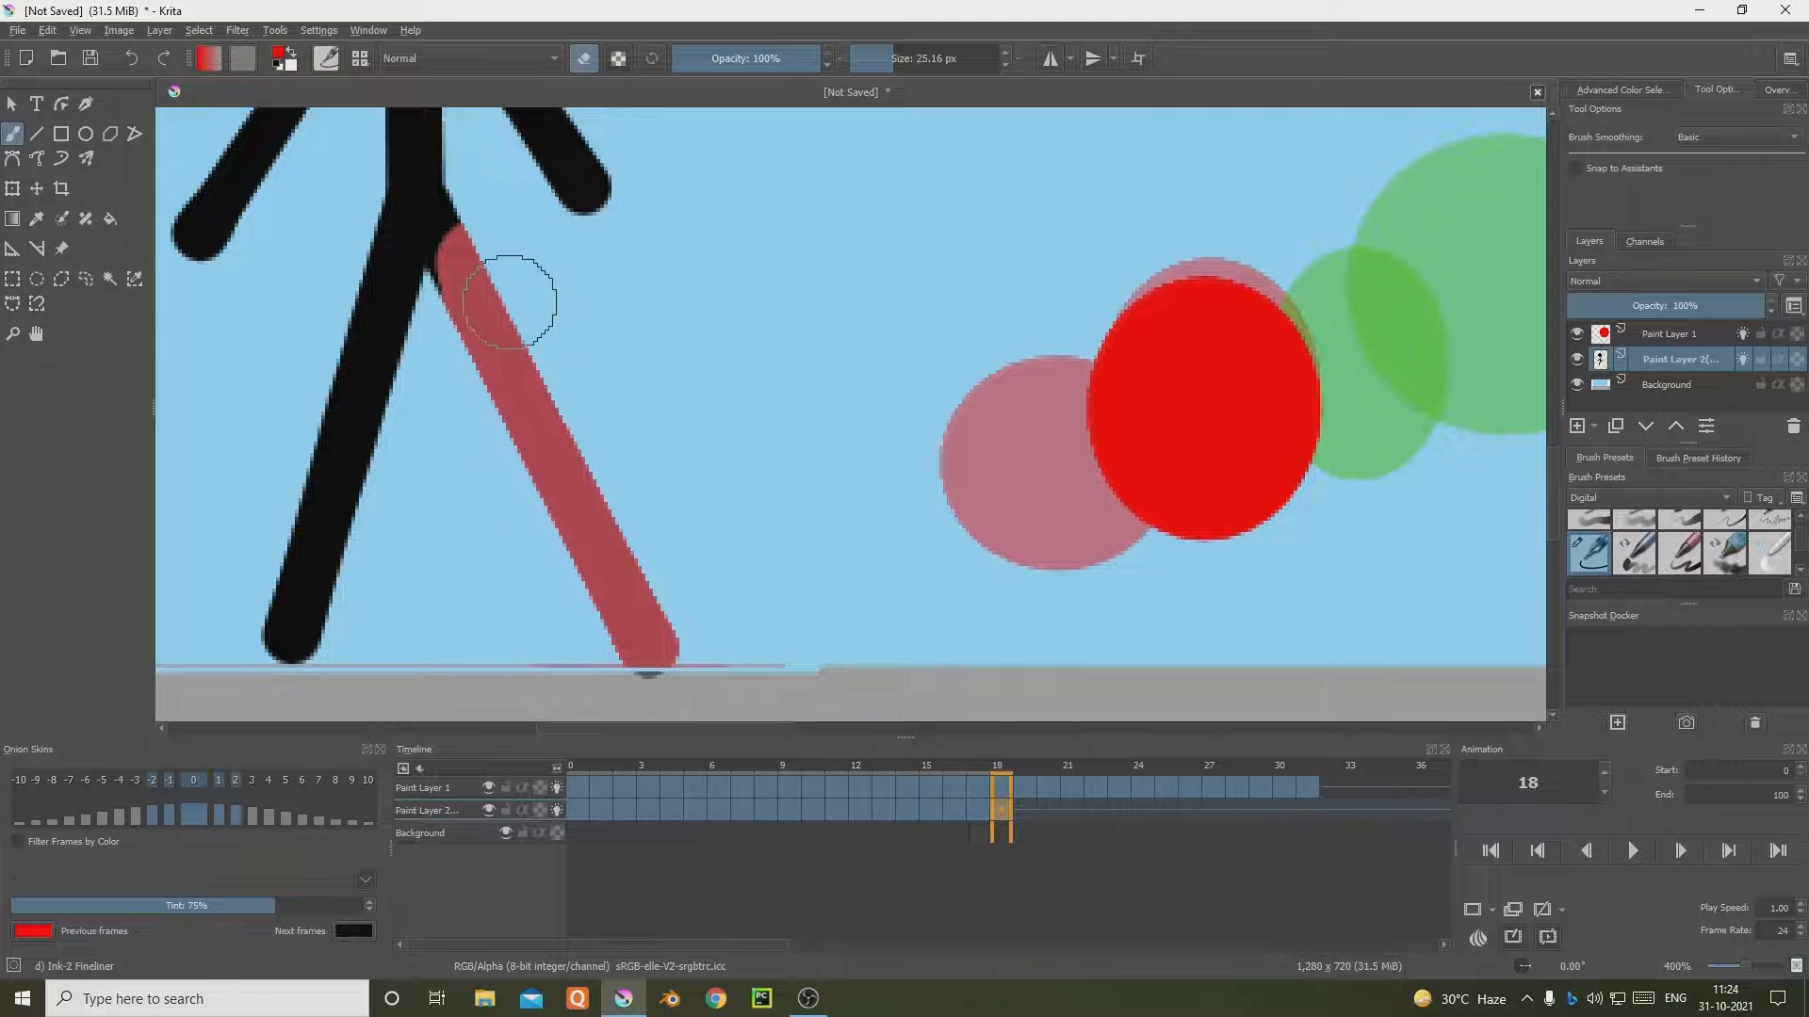
Step: Set up the Line tool with a 15.33 px brush, black foreground color and eraser mode off
left_click(36, 134)
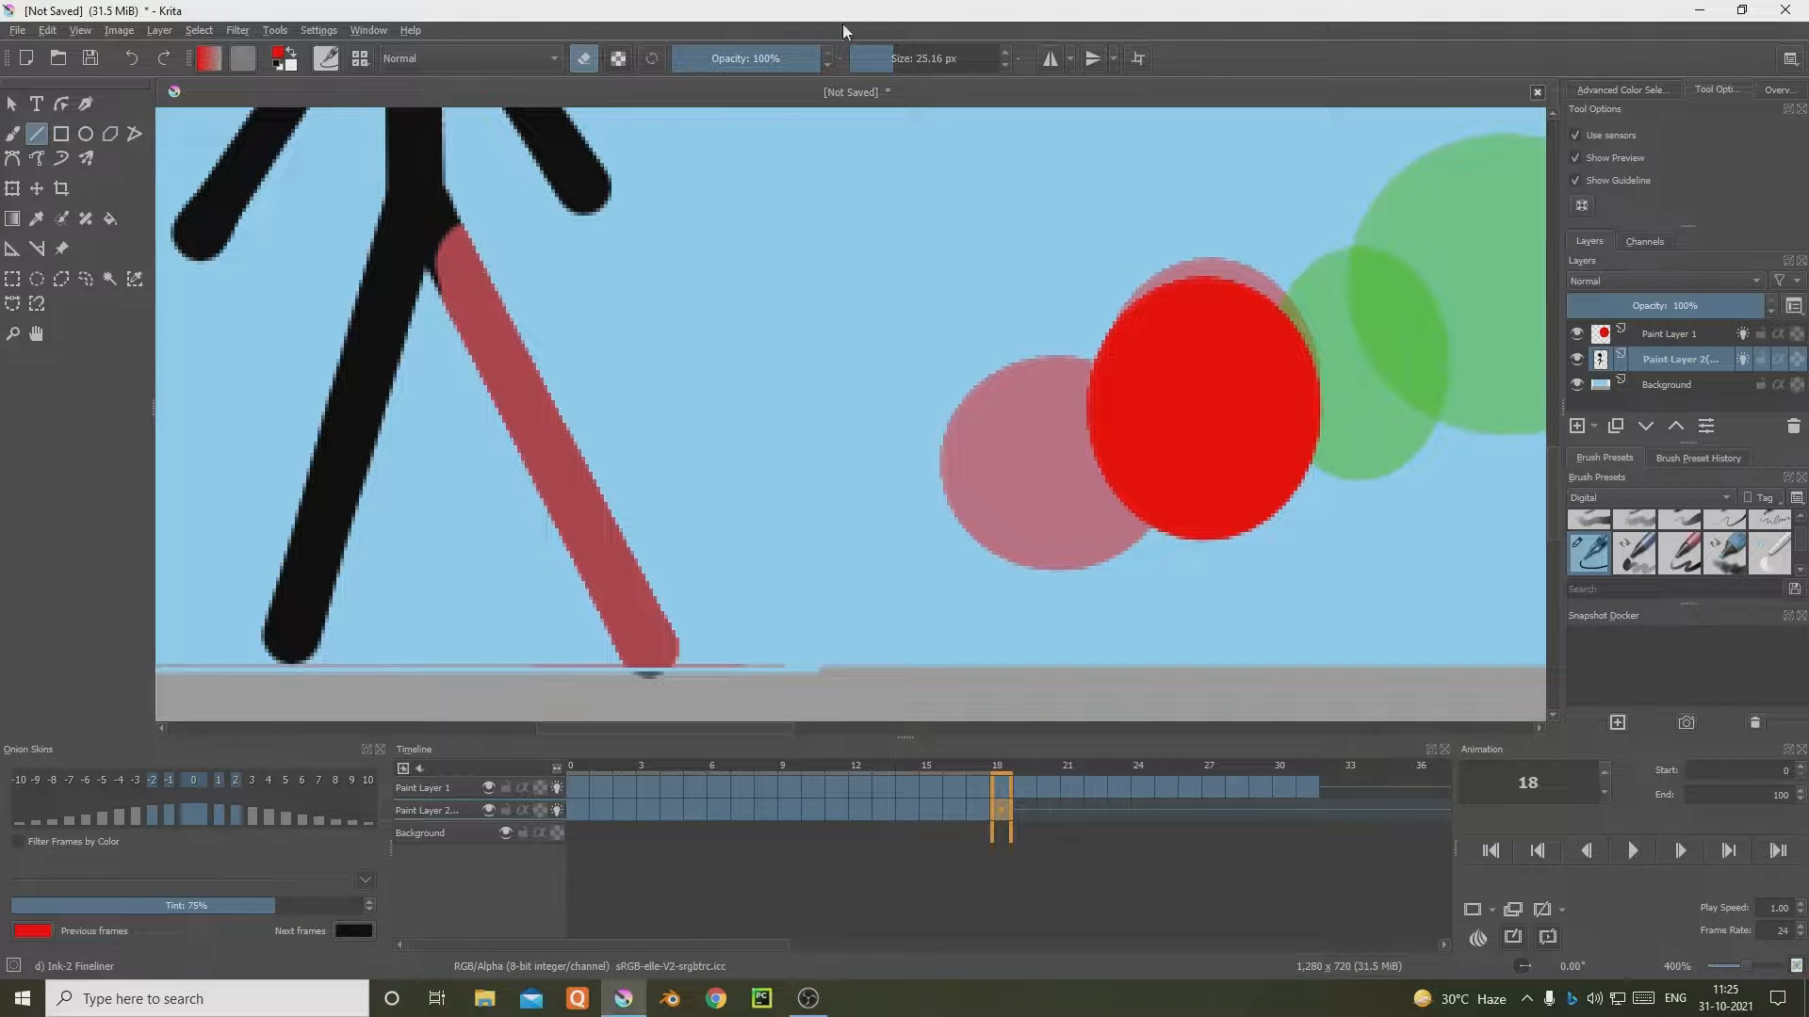
left_click(873, 68)
left_click(880, 59)
right_click(462, 302)
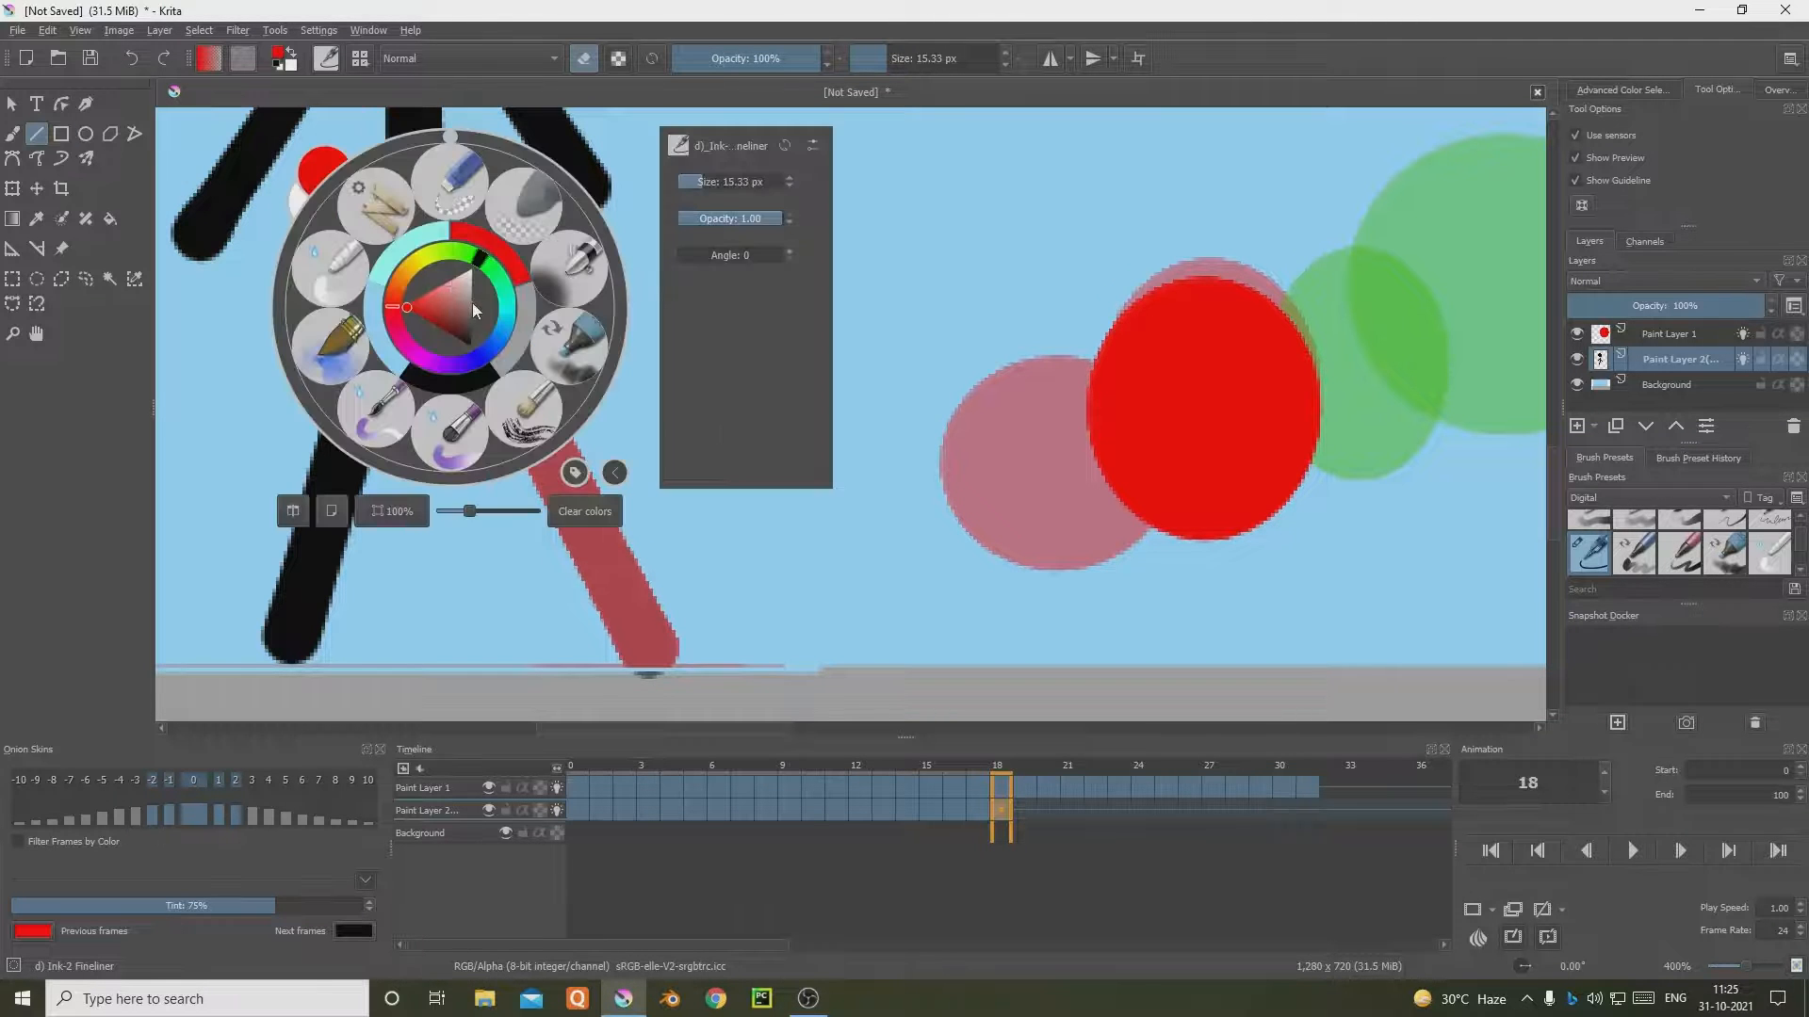
key("d")
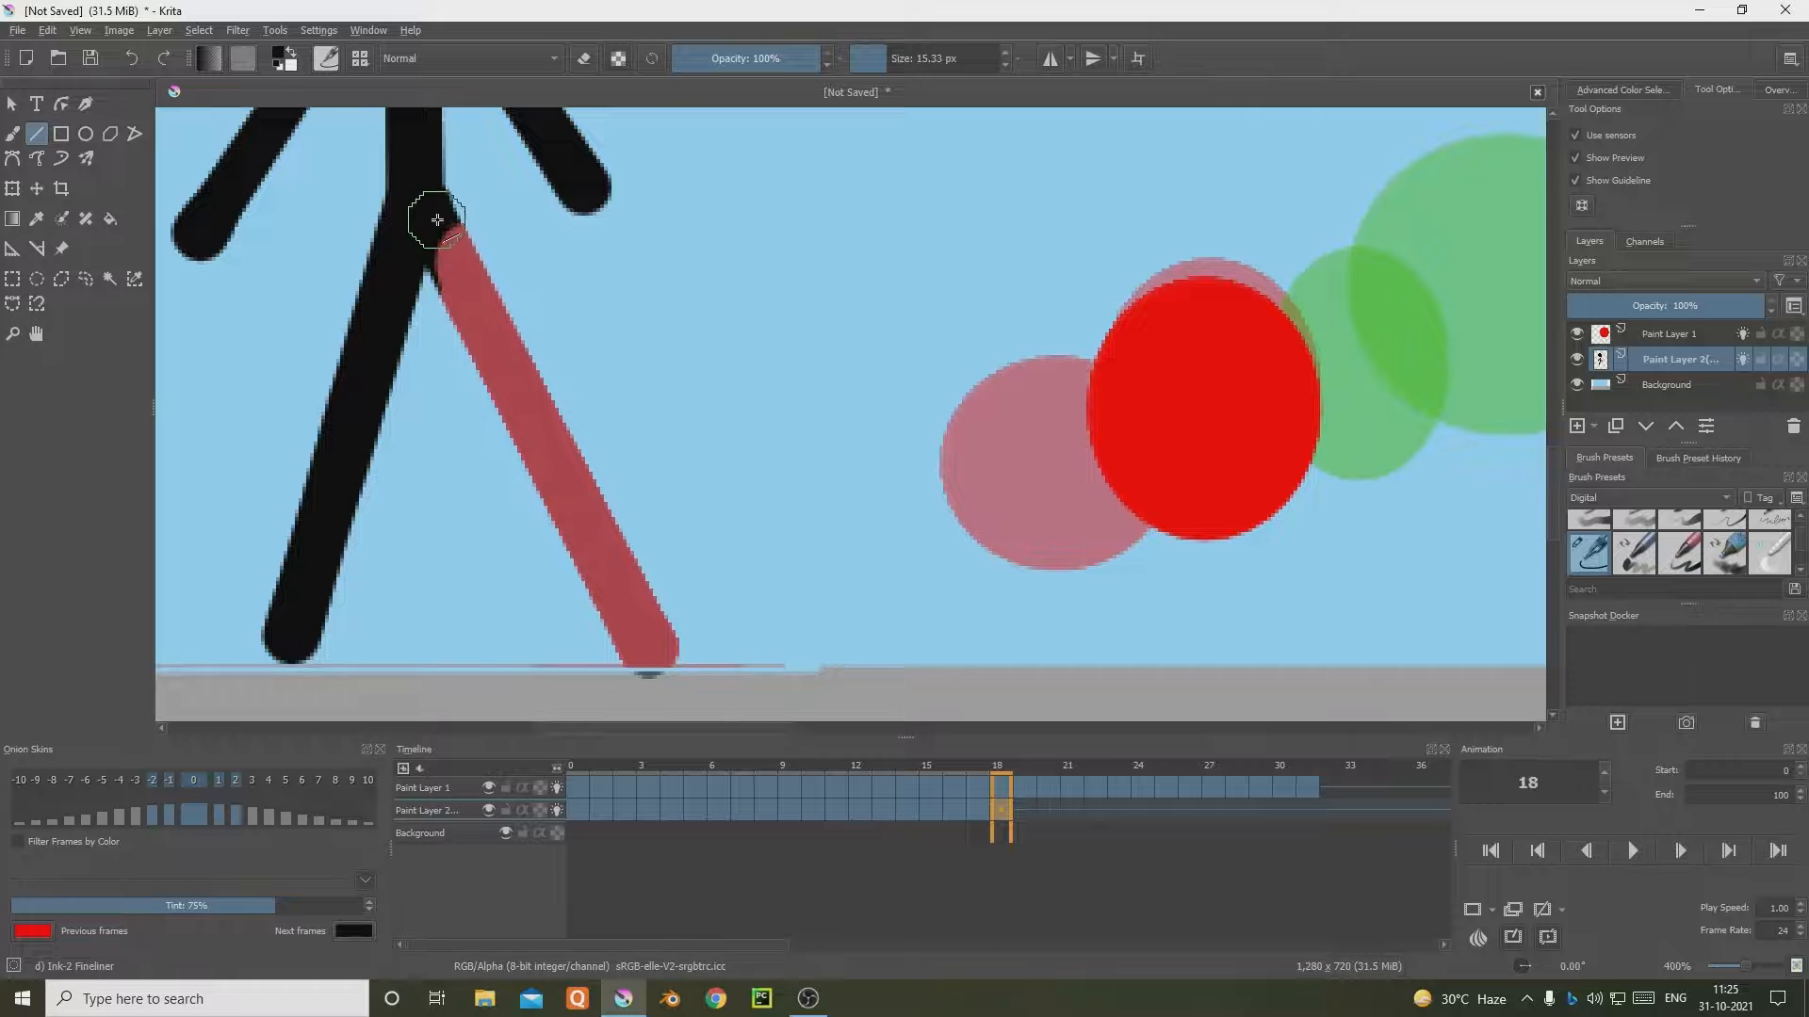
Step: Try a black line from the hip slightly ahead of the old leg, comparing it with the adjacent frames
left_click_drag(447, 237, 738, 629)
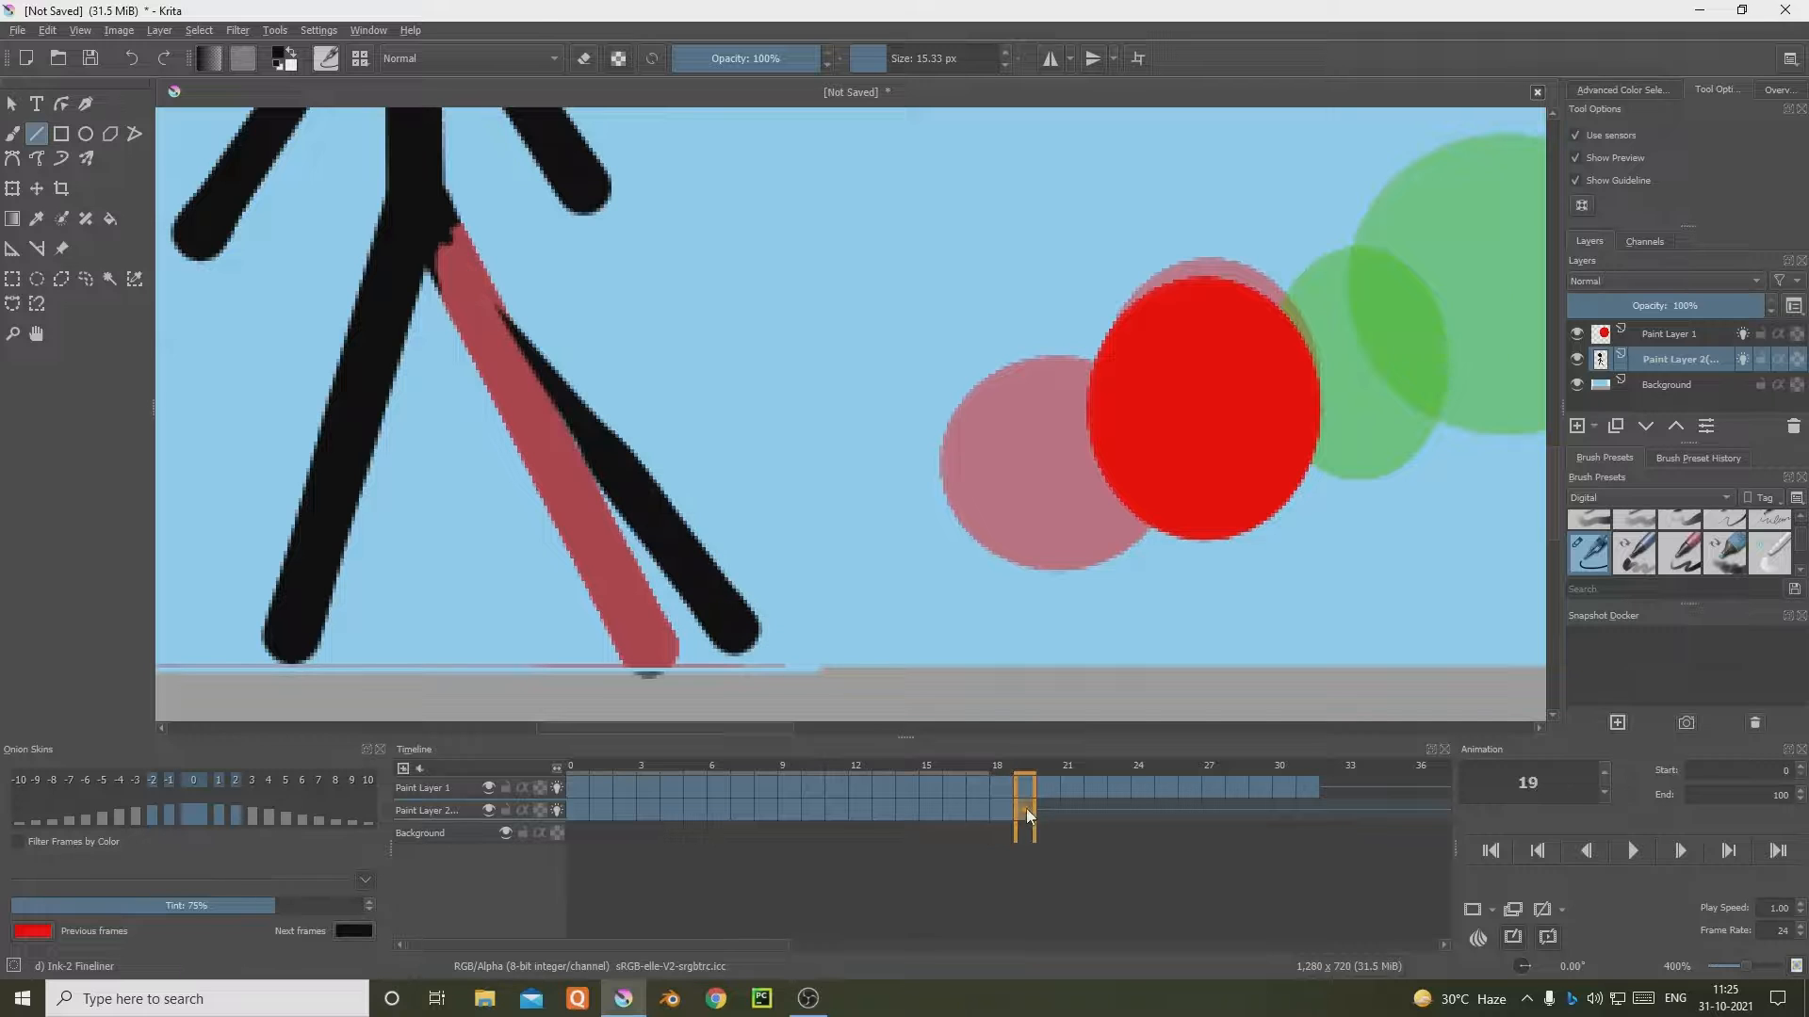
left_click(987, 808)
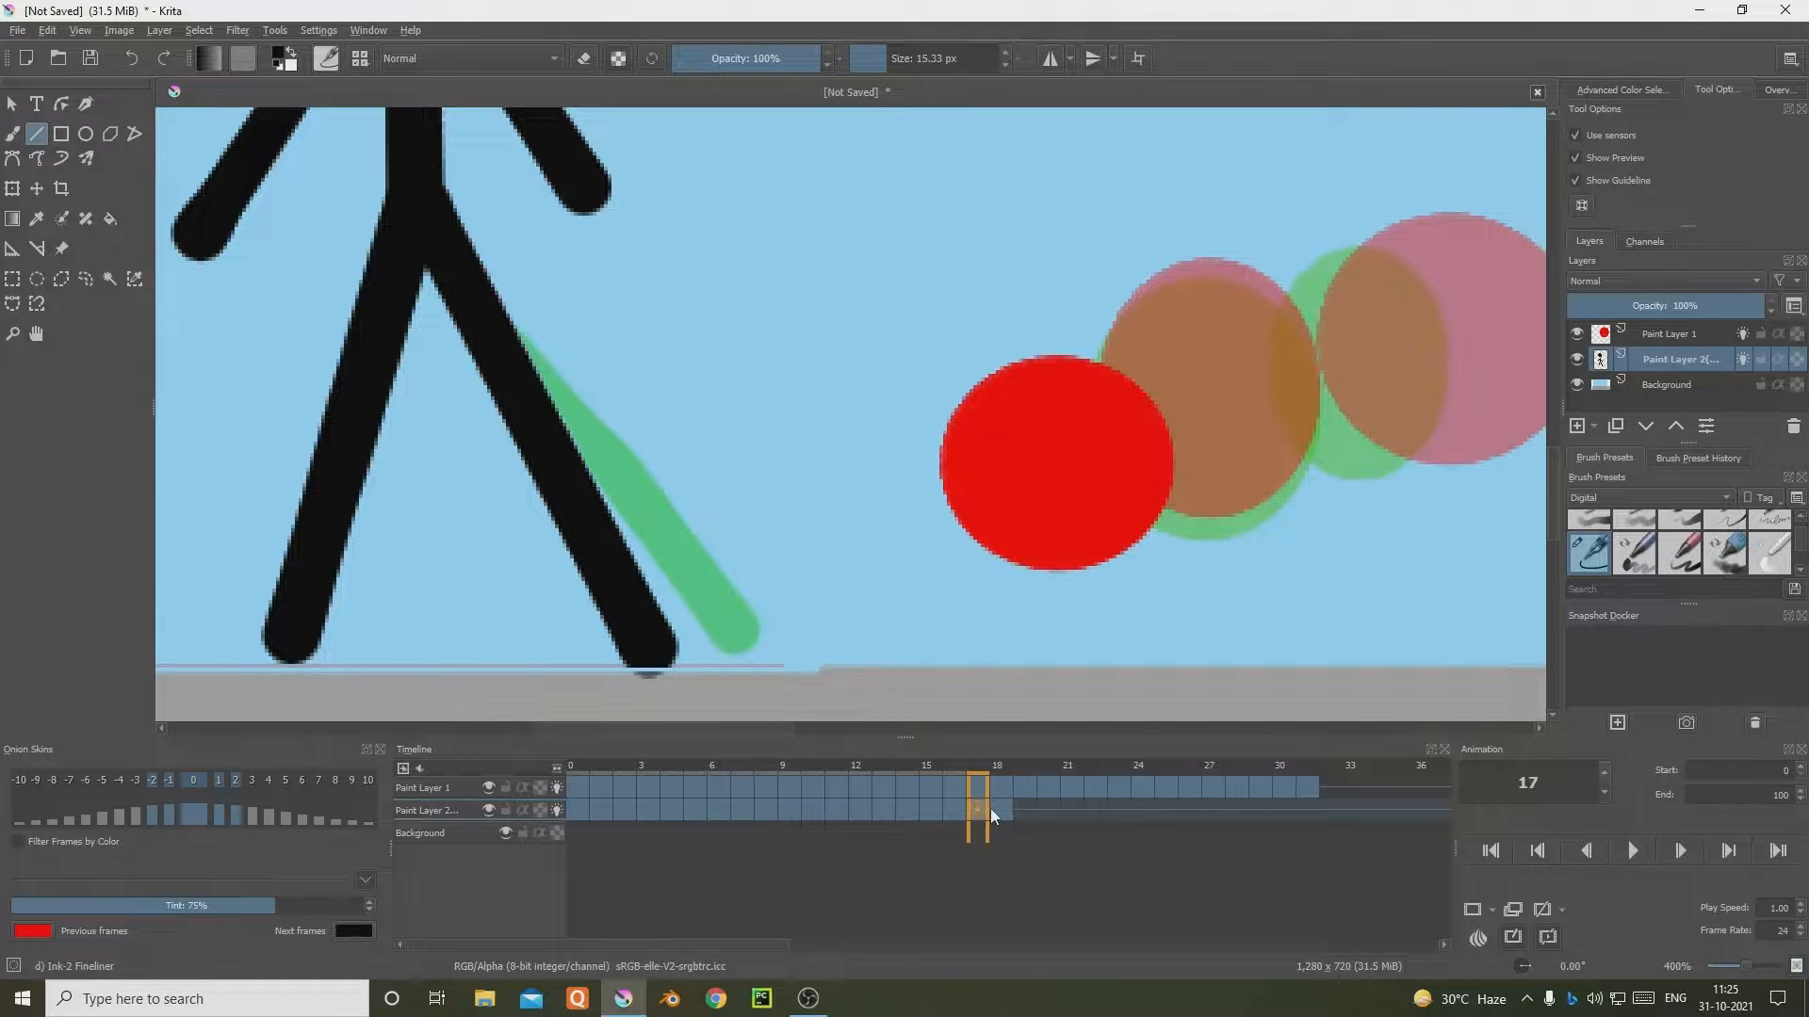
left_click(1023, 807)
left_click(1010, 807)
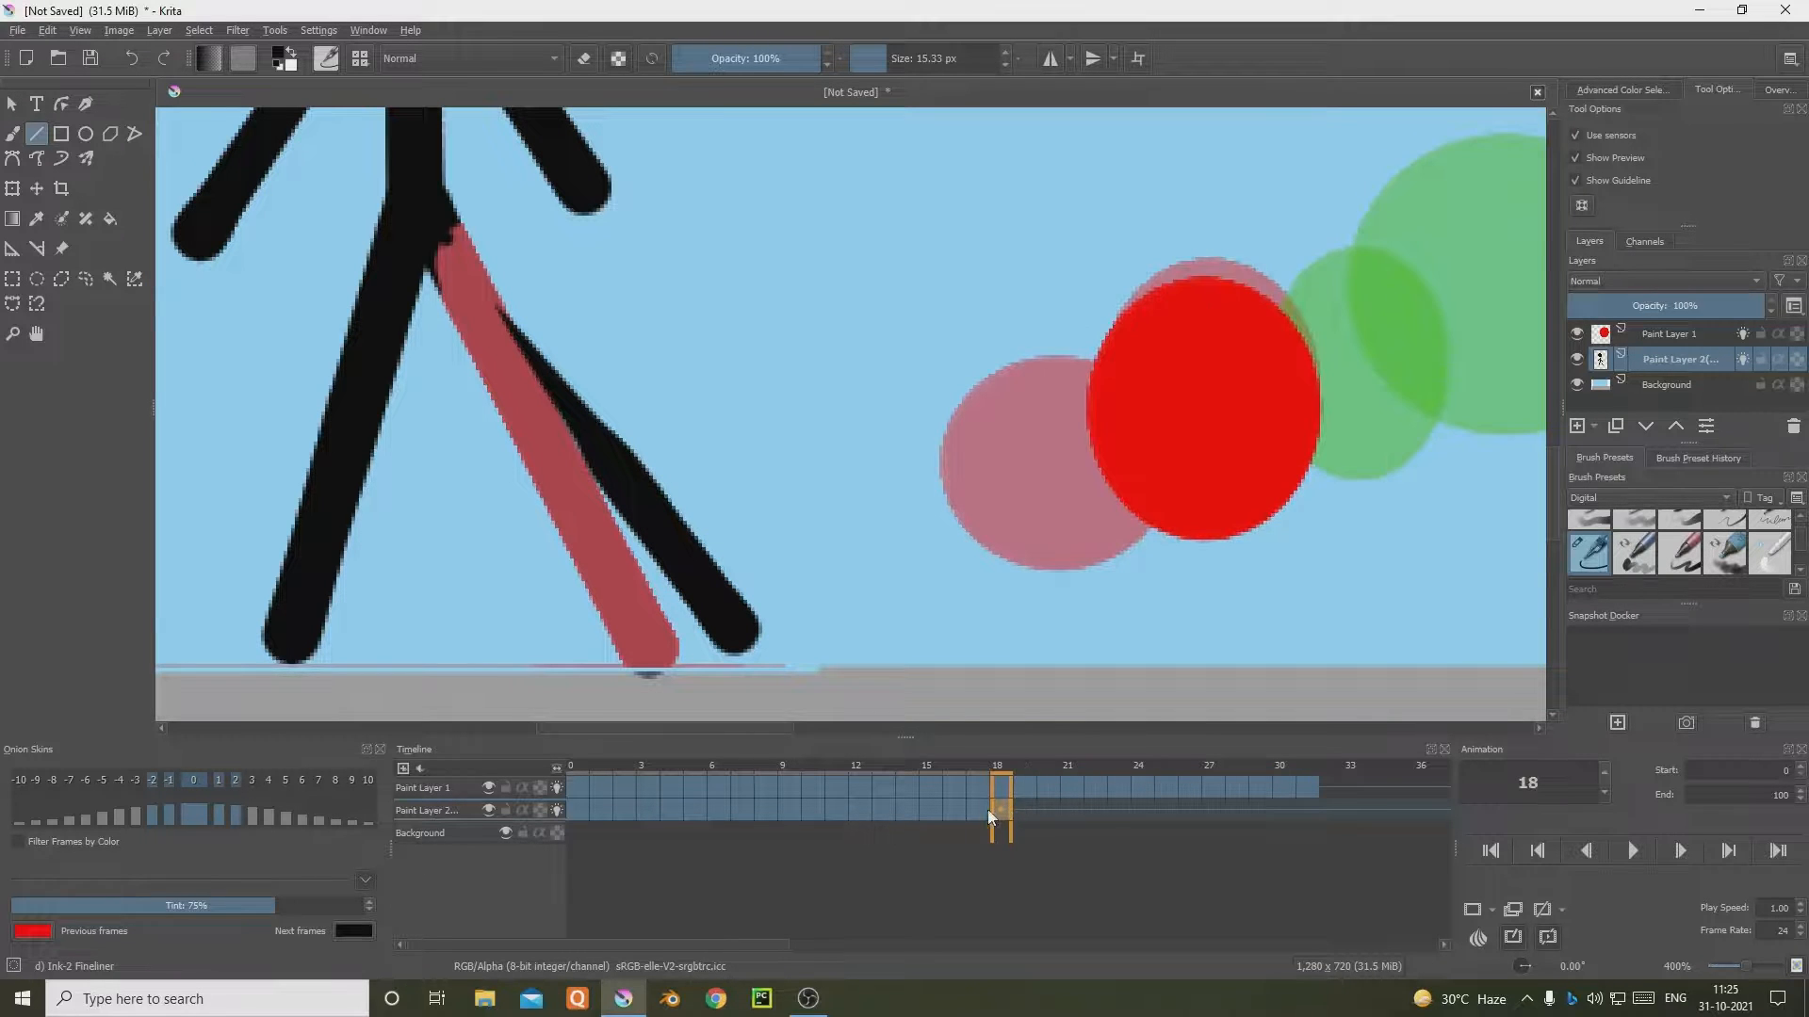
left_click(985, 810)
left_click(1003, 810)
key("ctrl+z")
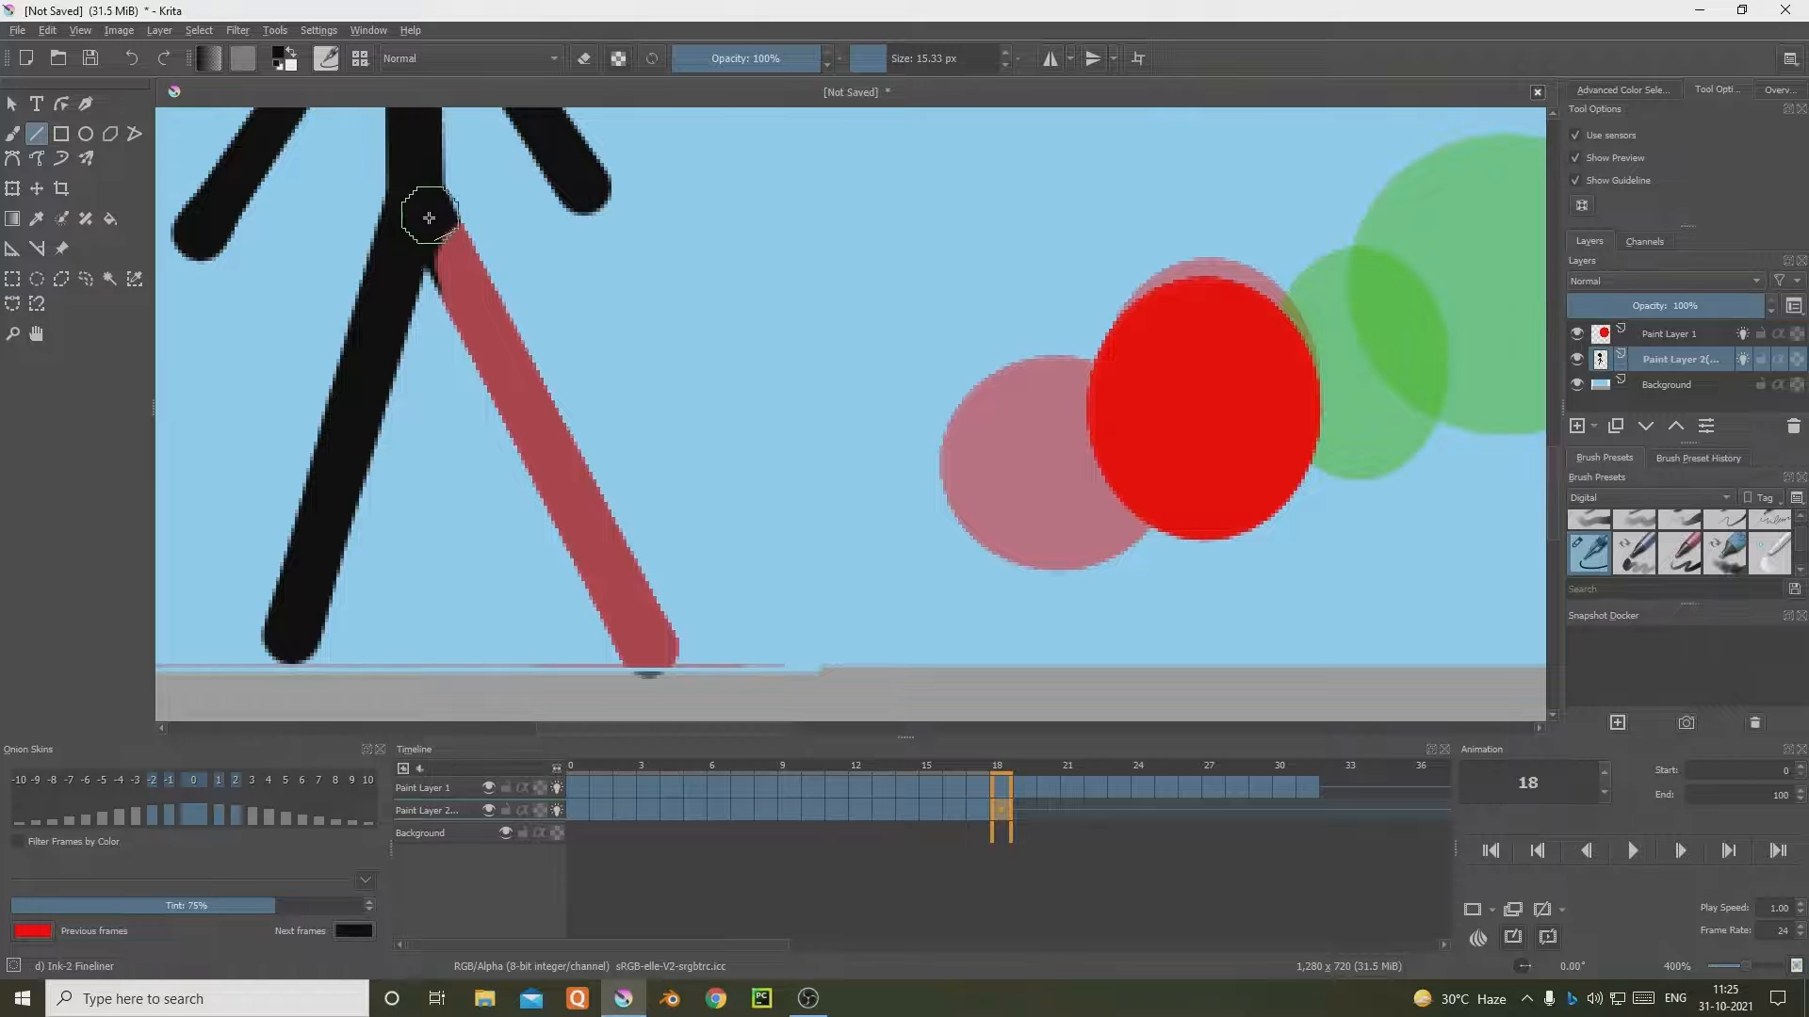
Step: Draw the forward leg on frame 18 as a raised black line reaching from the hip toward the ball
mouse_move(429, 224)
left_mouse_down()
mouse_move(1006, 645)
mouse_move(1073, 560)
left_mouse_up()
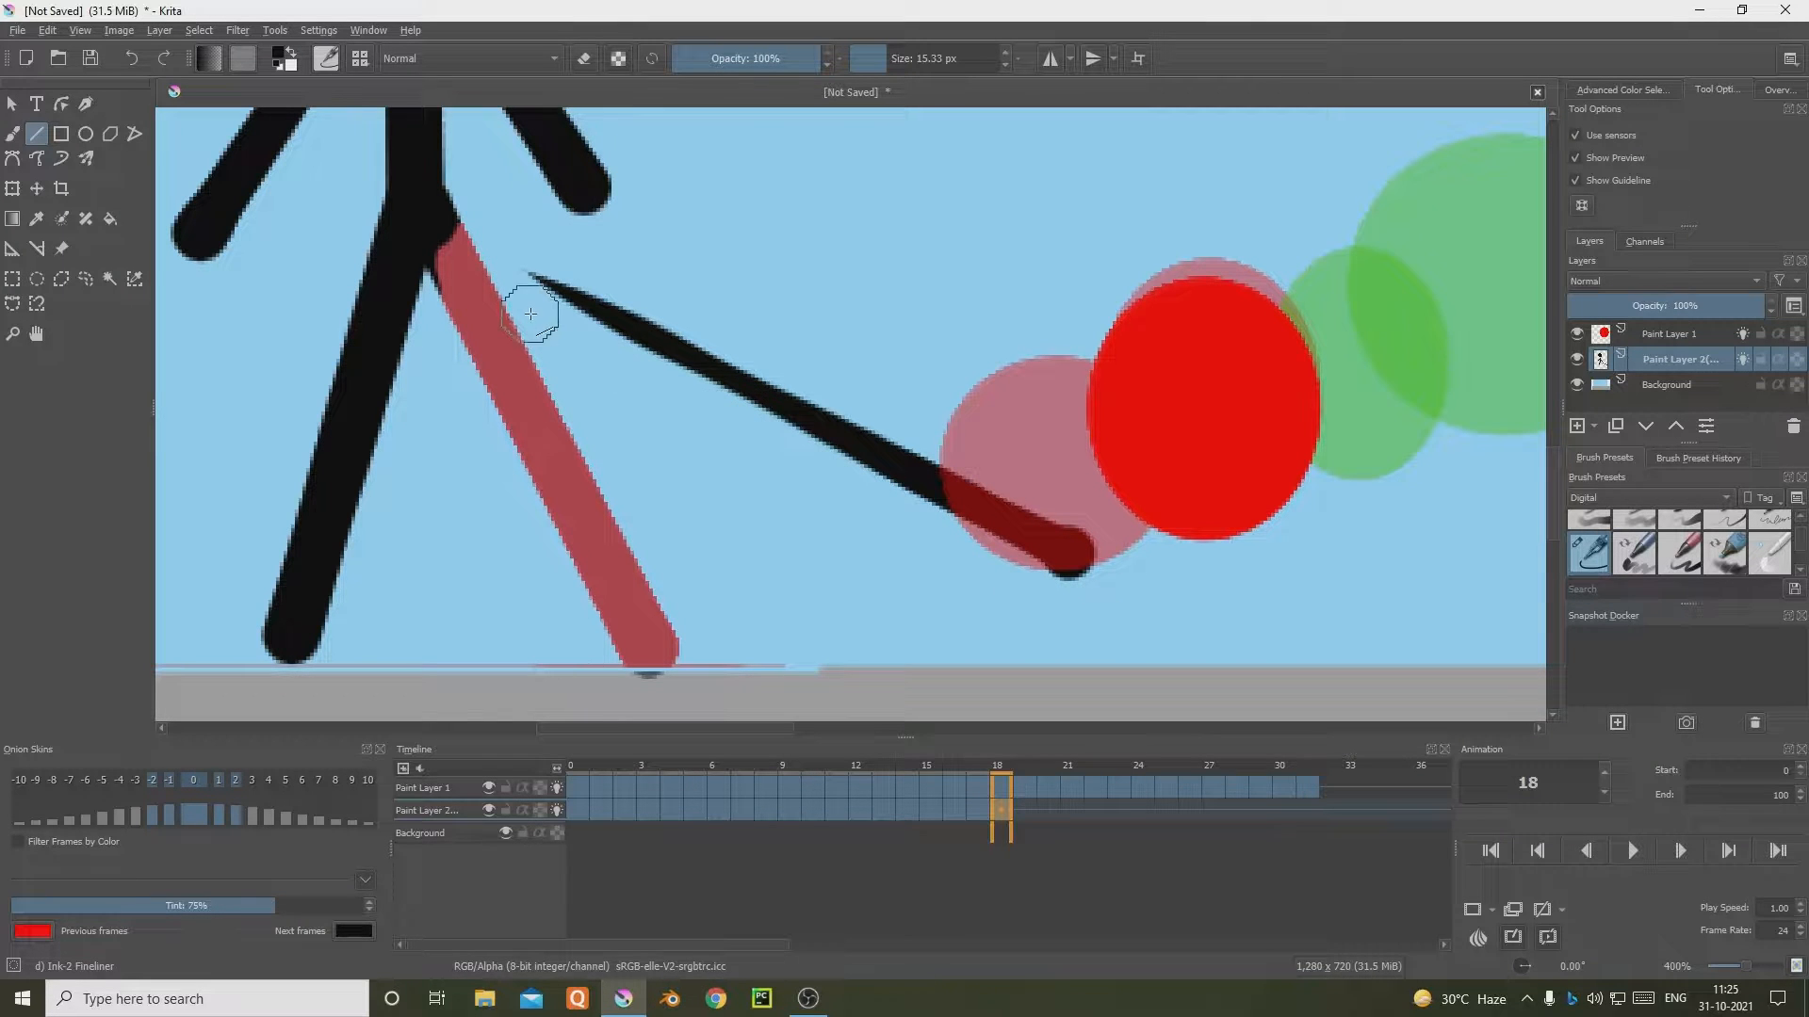
key("ctrl+z")
mouse_move(459, 241)
left_mouse_down()
mouse_move(807, 424)
mouse_move(1042, 488)
left_mouse_up()
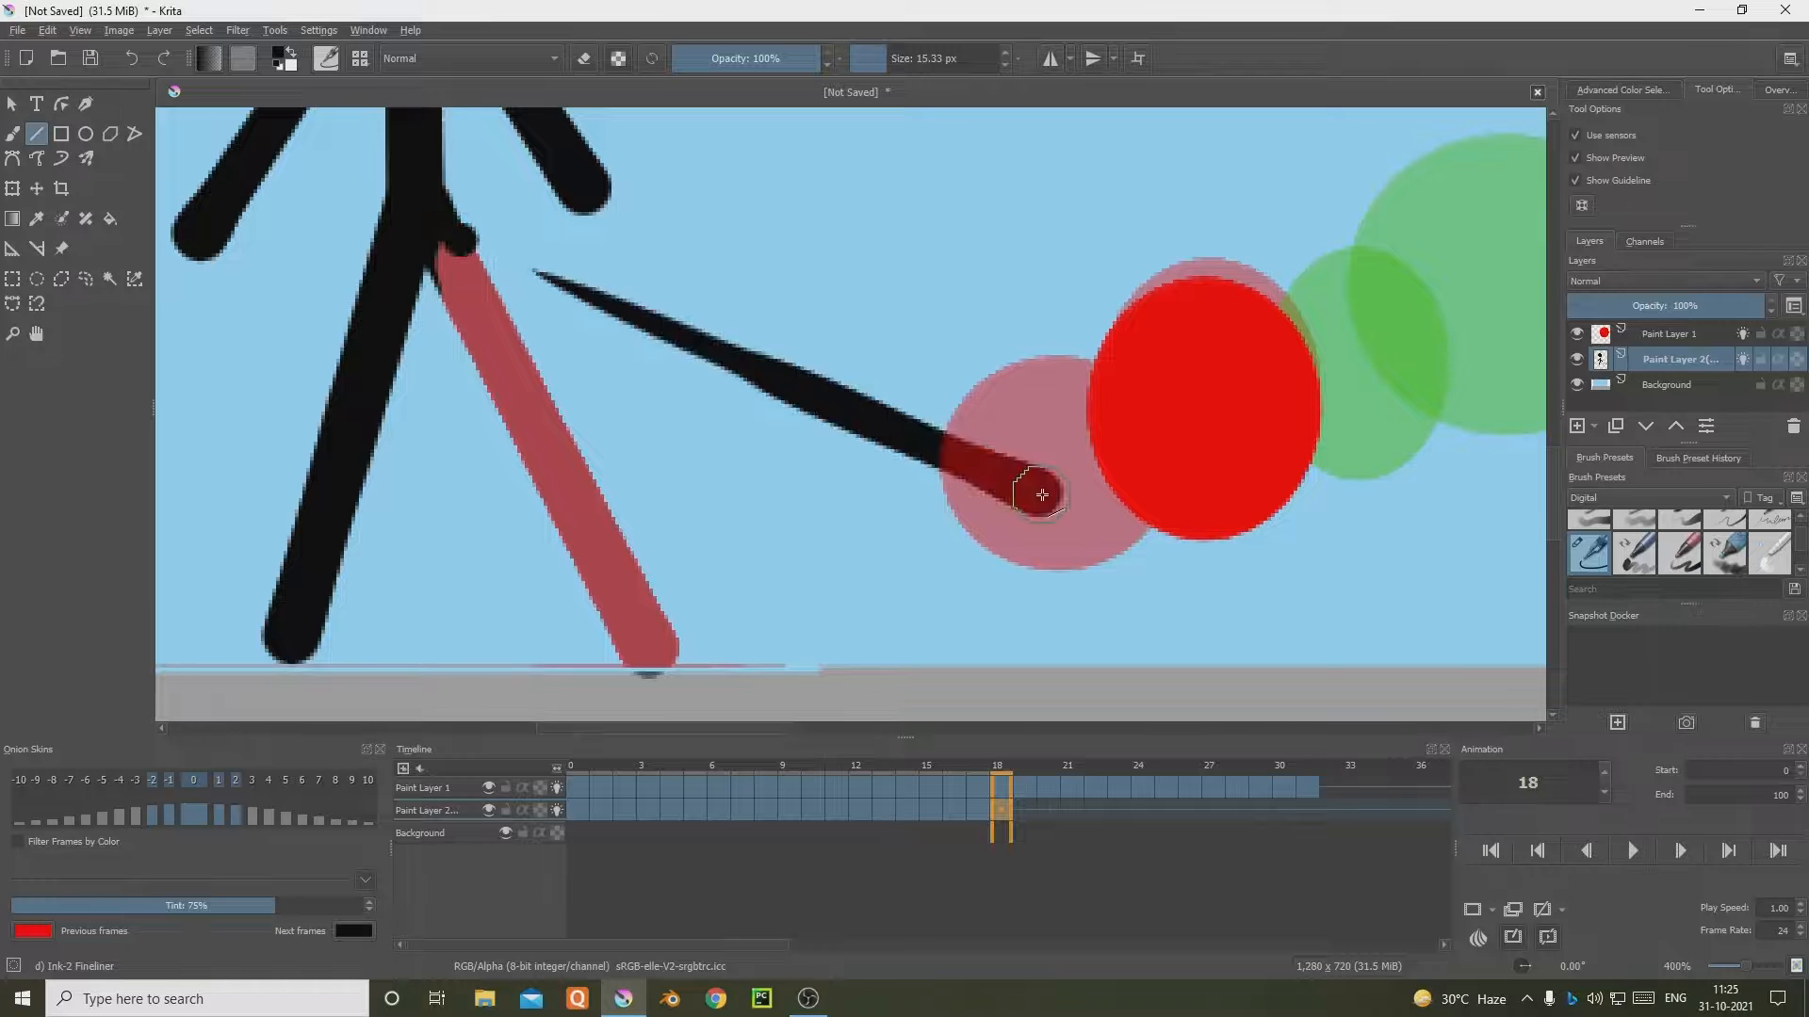
Step: Undo the raised leg line and erase the leftover edge beside the hip with Eraser Soft at 15.33 px
key("ctrl+z")
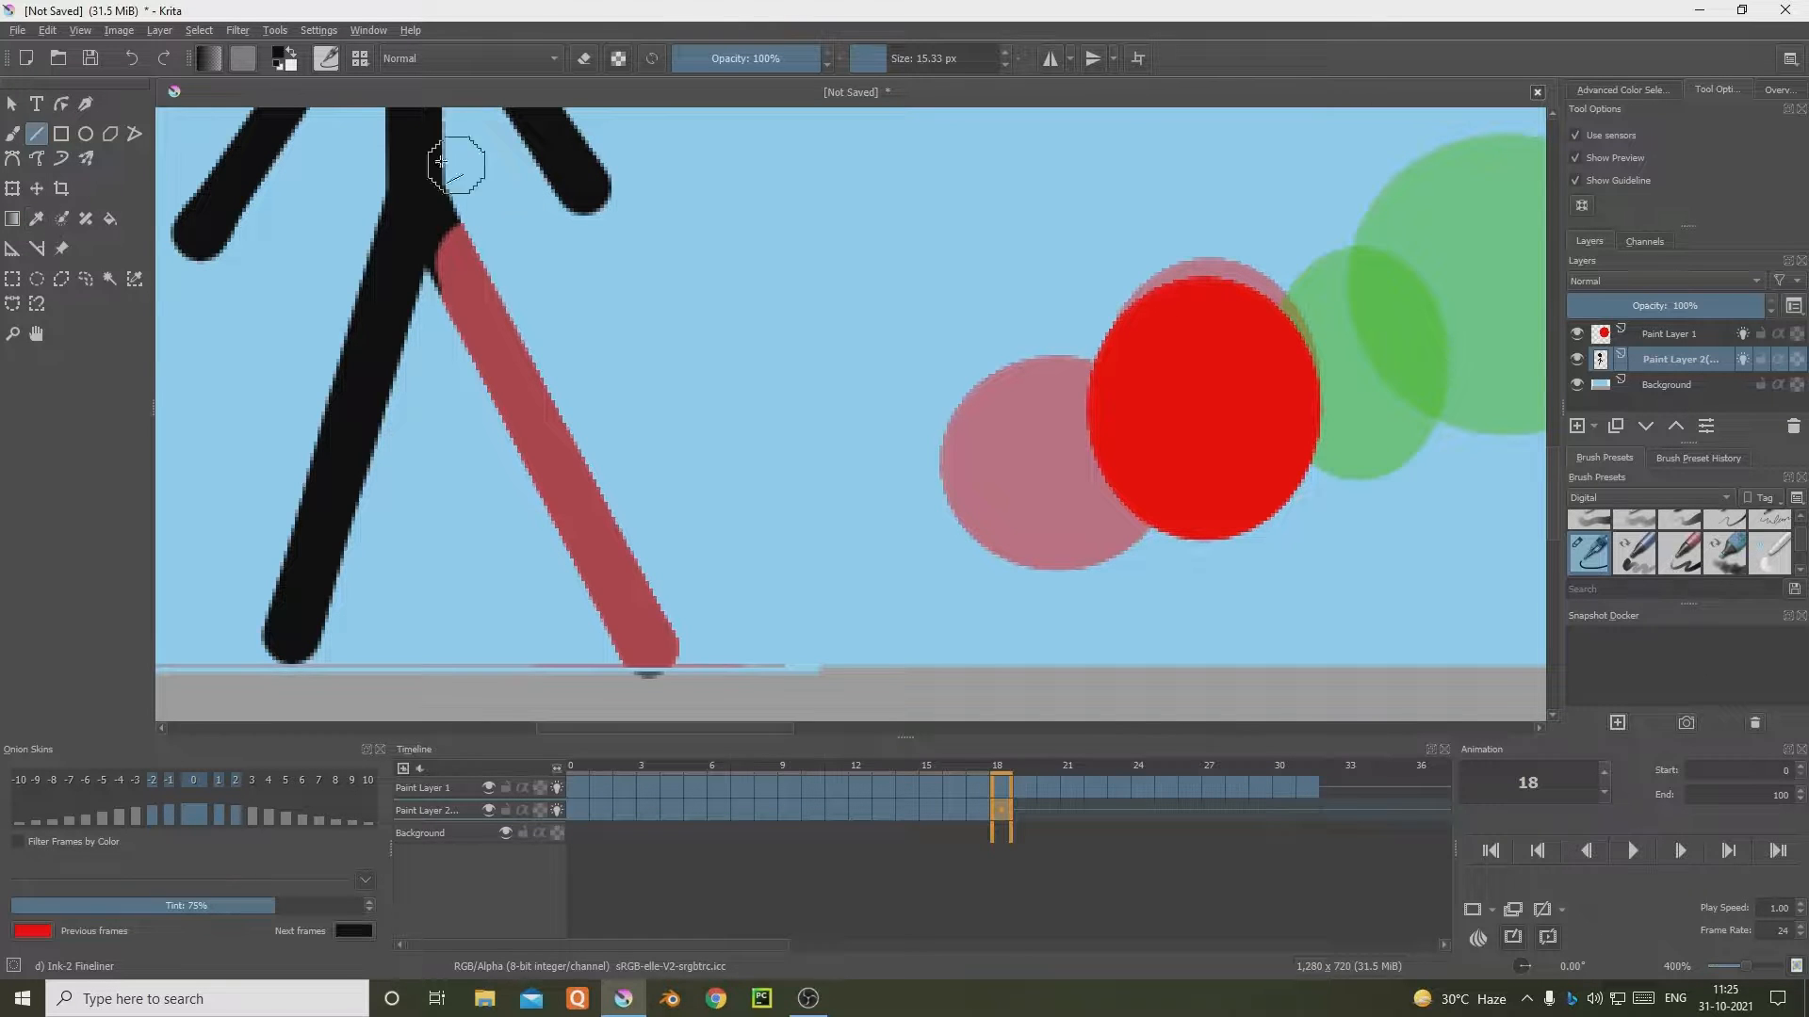
left_click(6, 139)
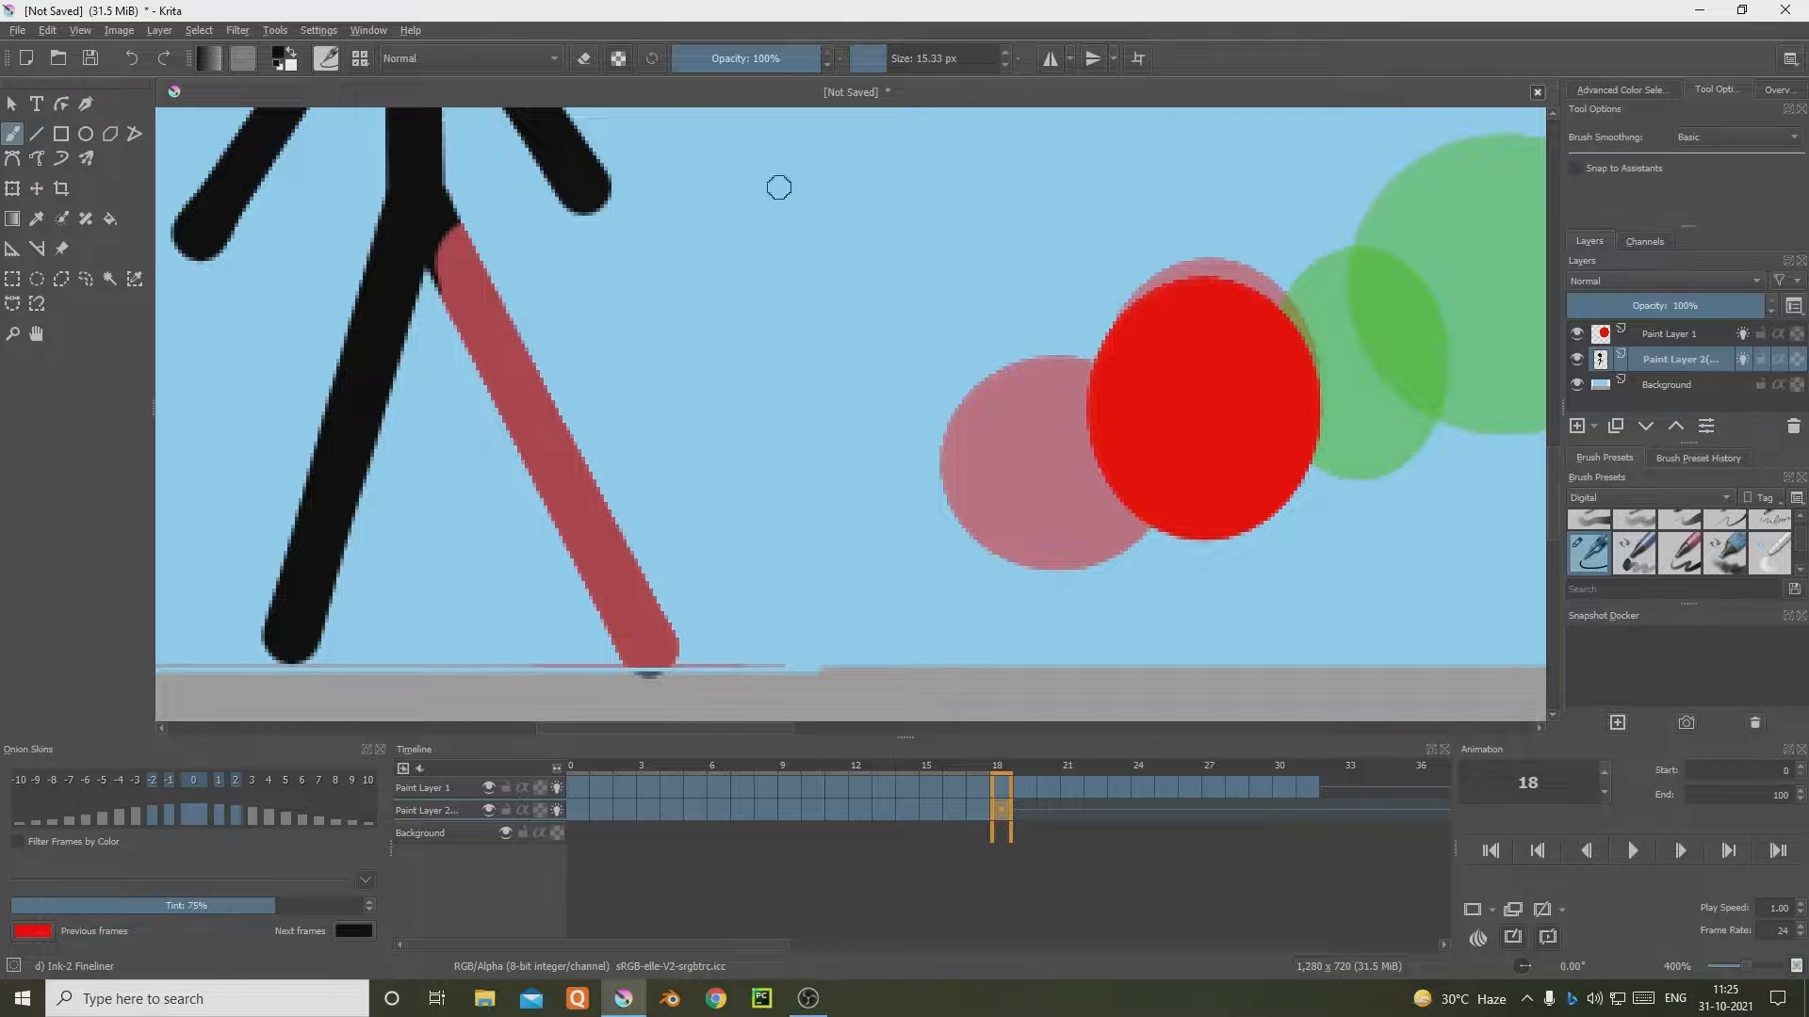
right_click(776, 186)
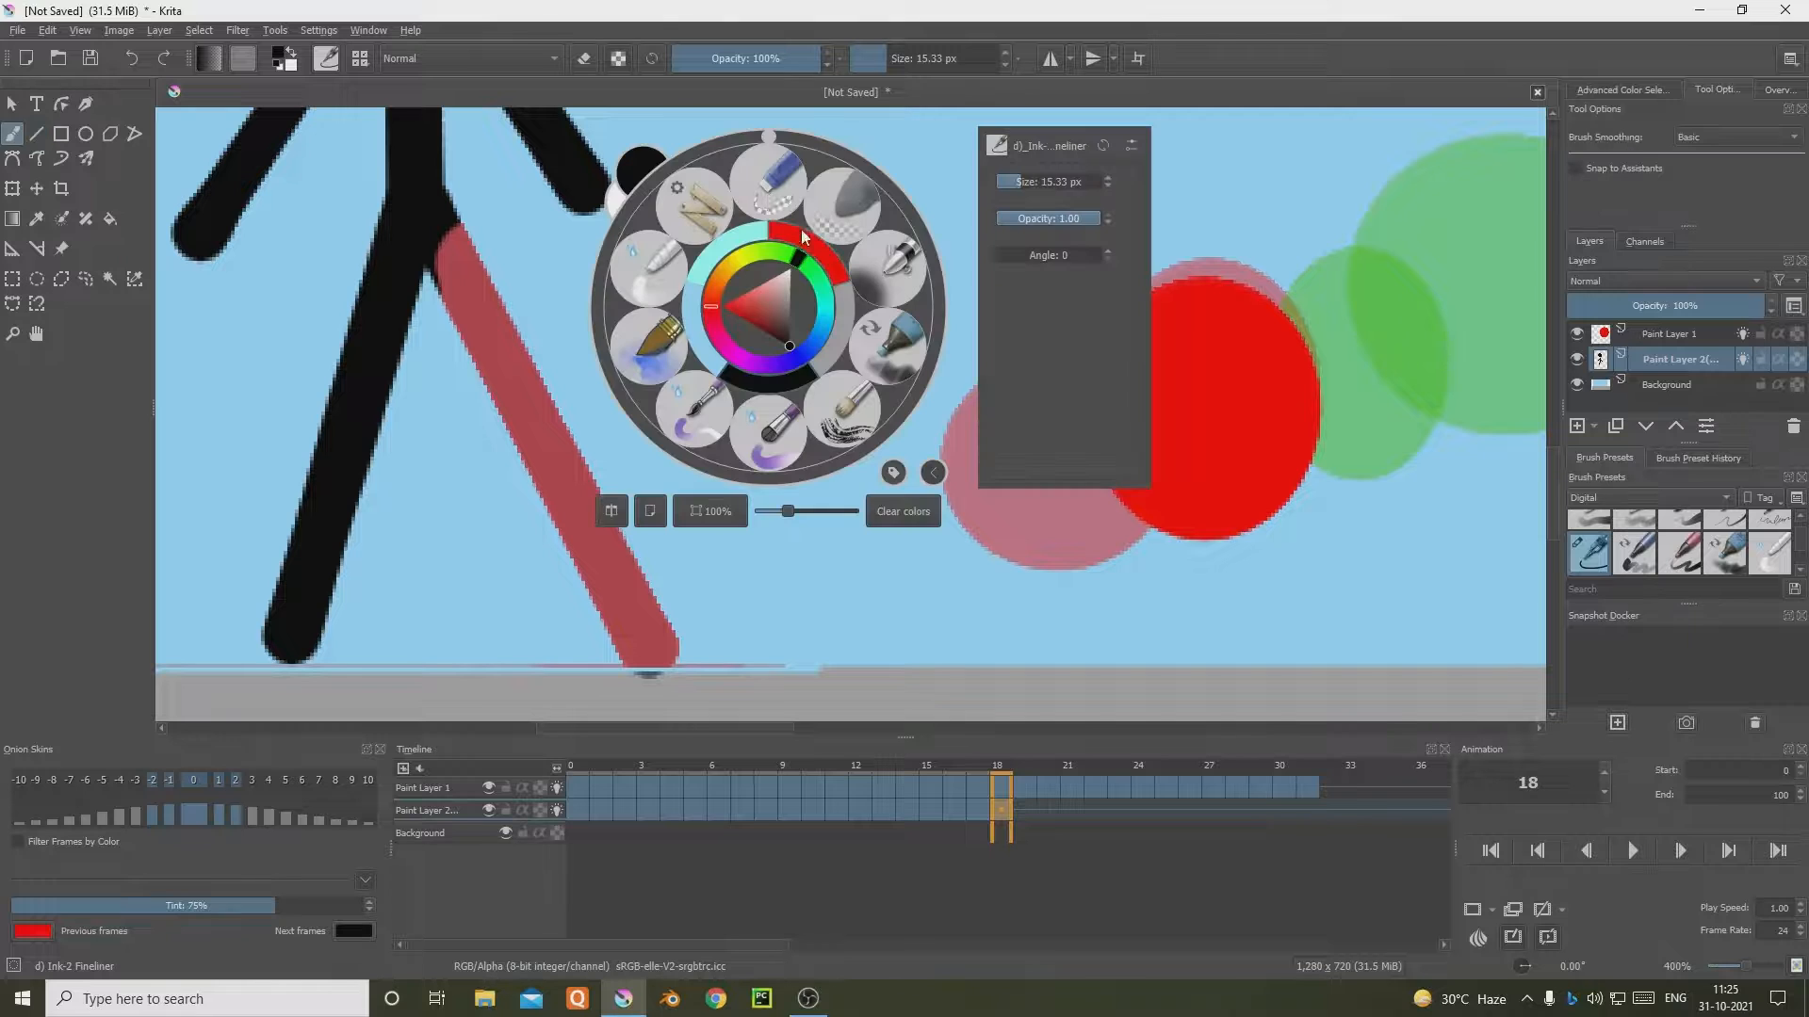
left_click(864, 200)
mouse_move(546, 291)
left_mouse_down()
mouse_move(721, 268)
mouse_move(773, 258)
left_mouse_up()
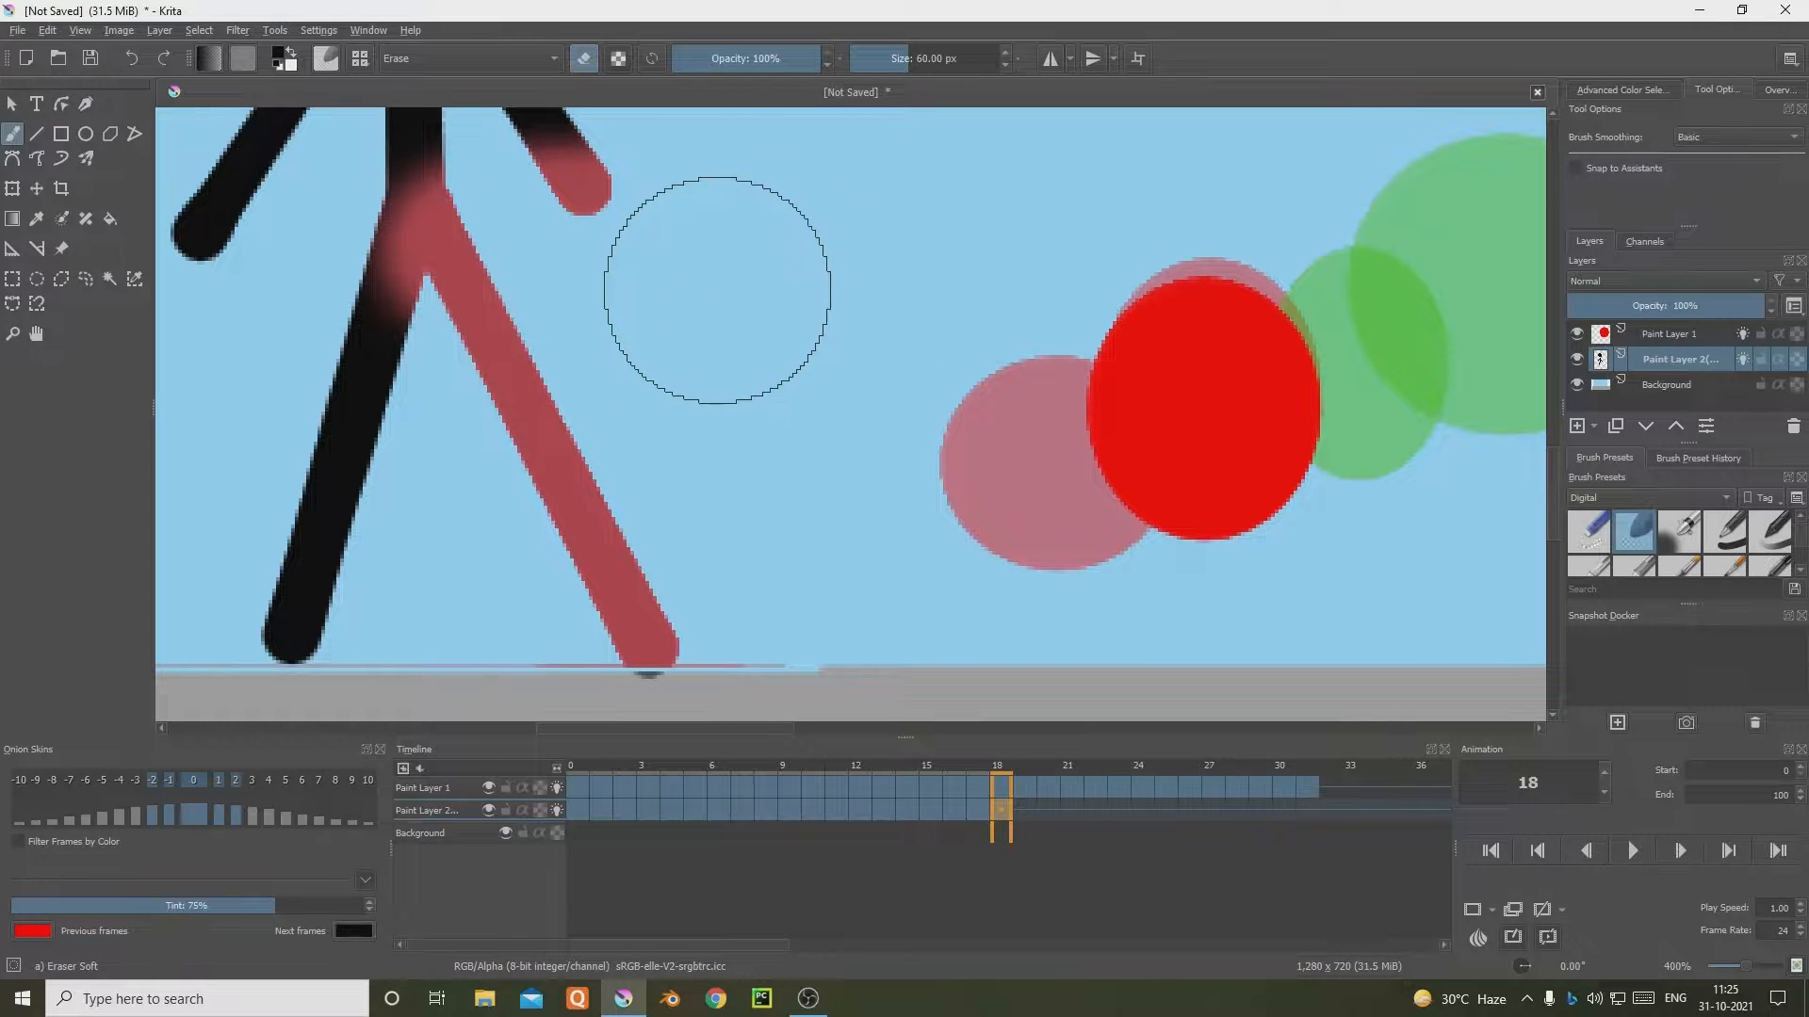
key("ctrl+z")
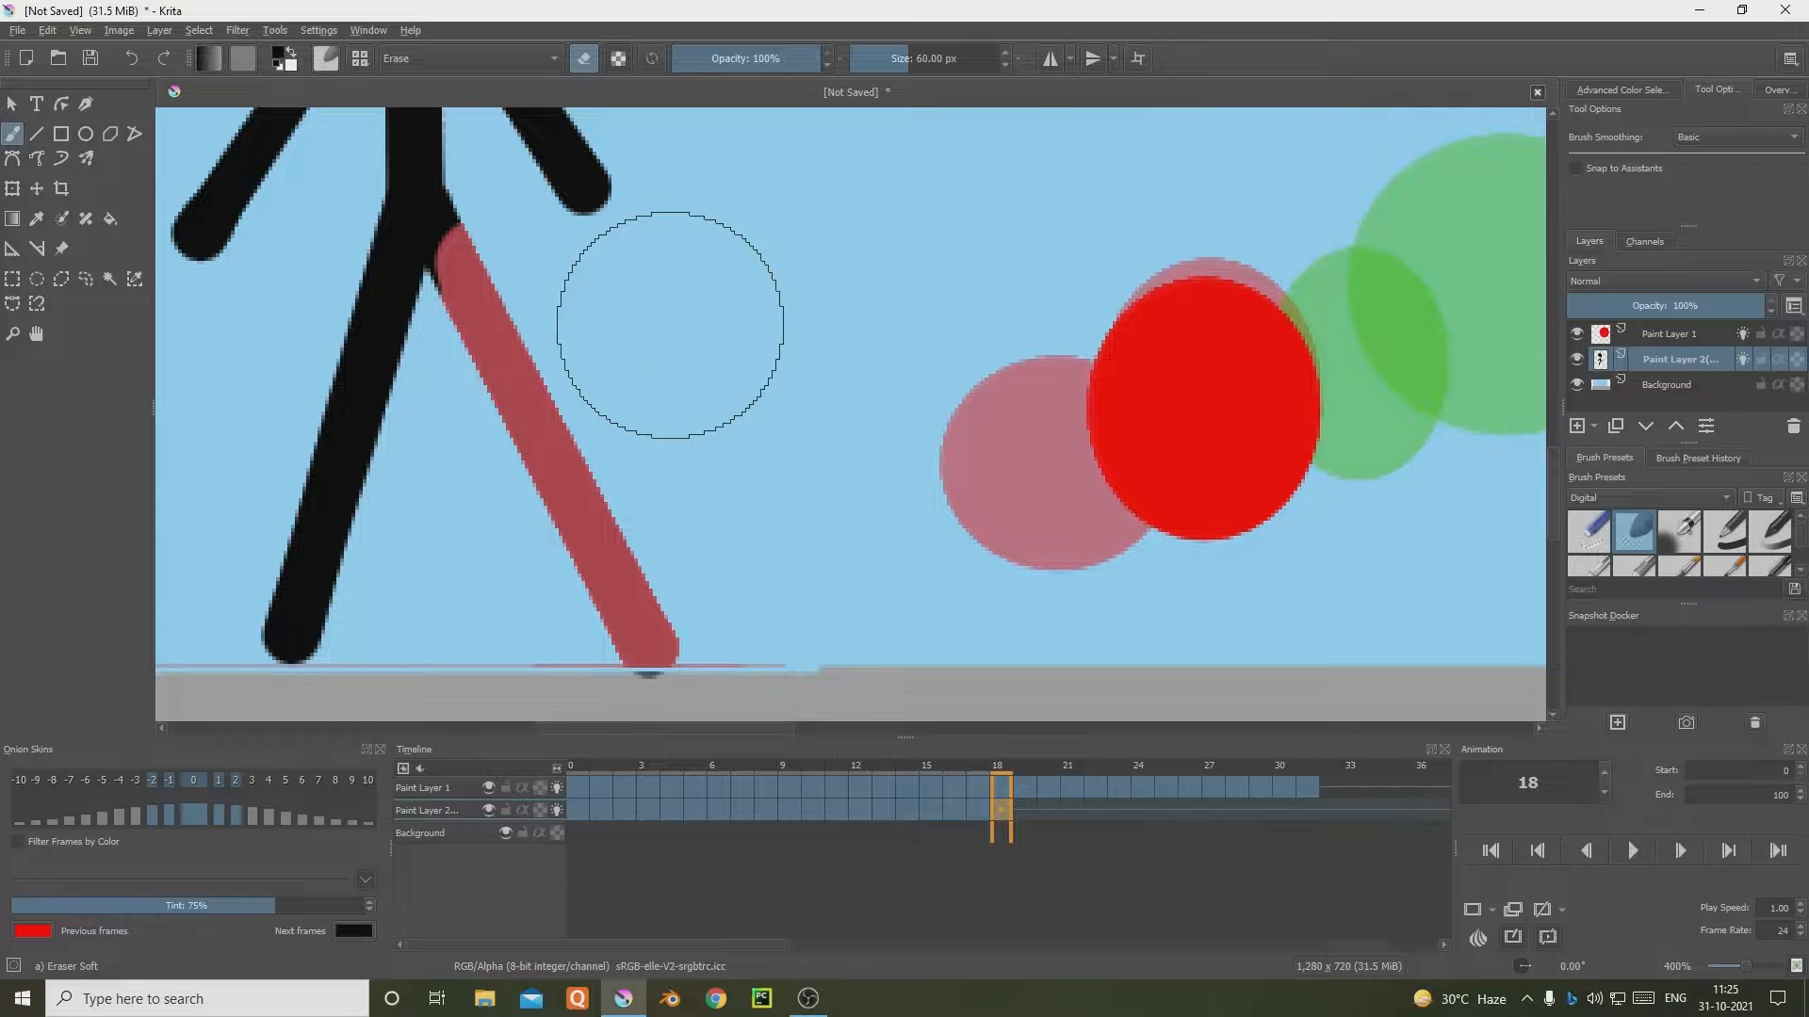
left_click(866, 63)
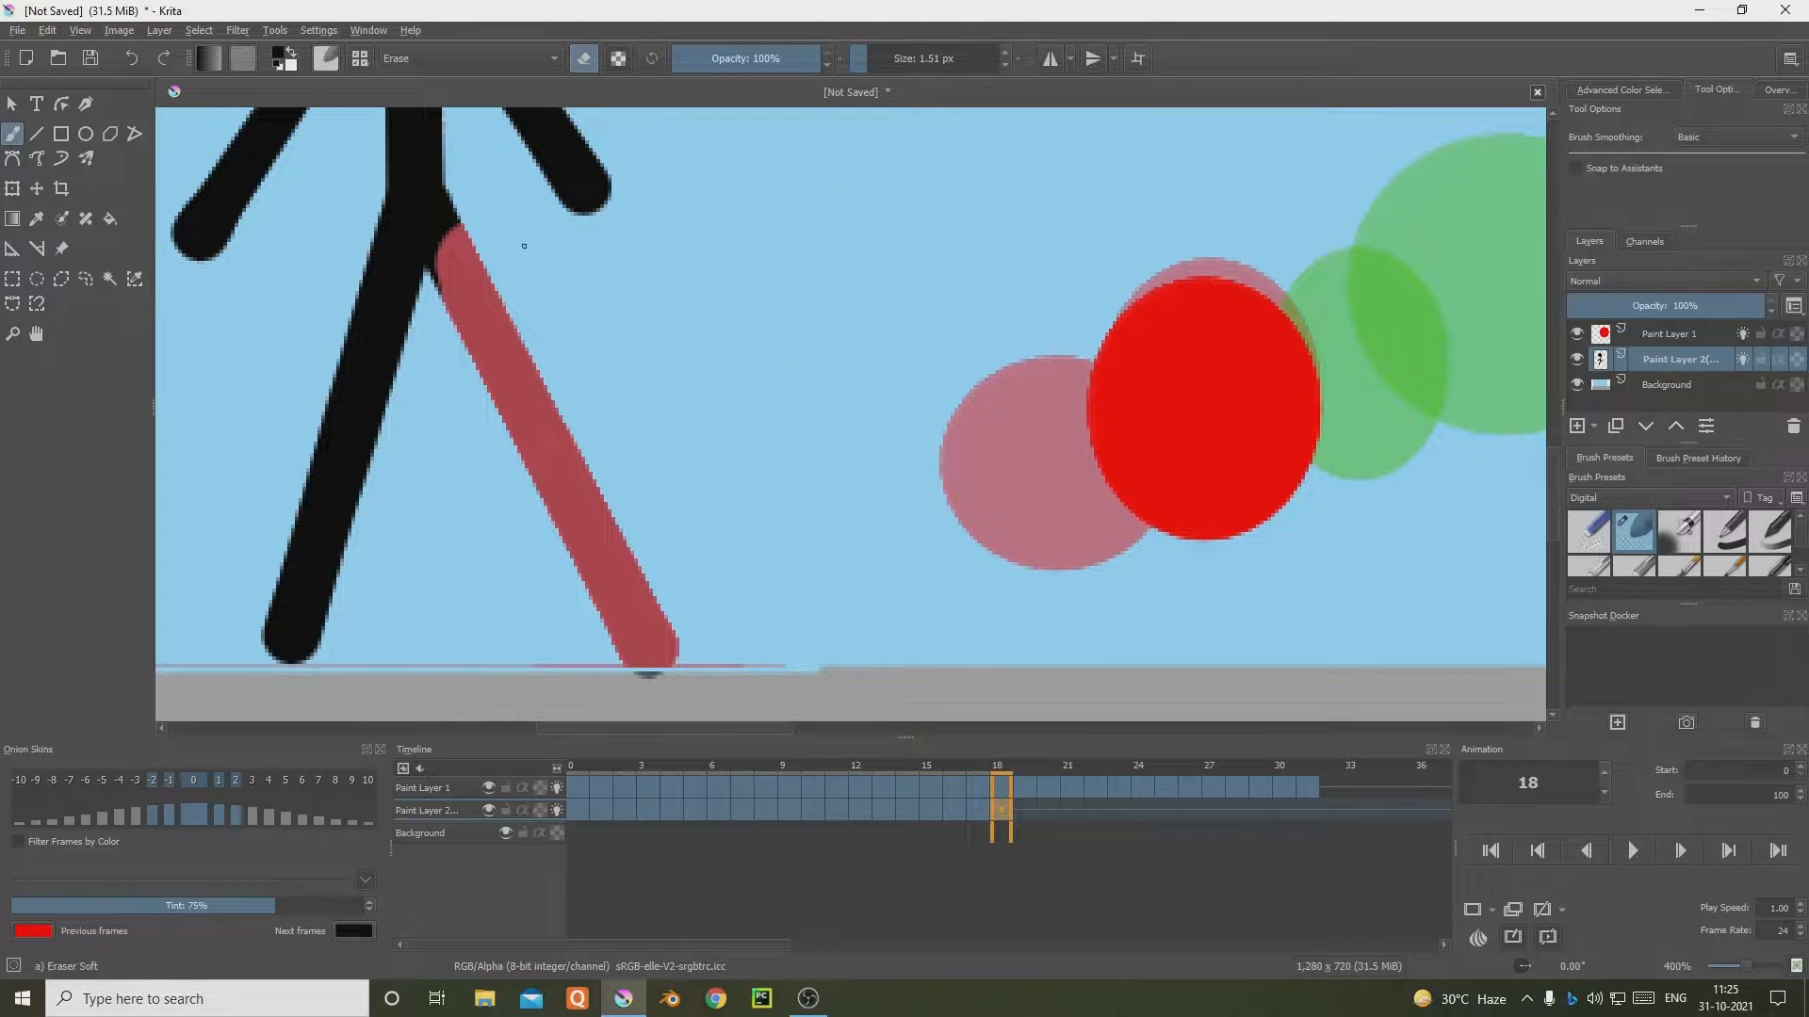
left_click(883, 56)
left_click(1021, 808)
left_click(1003, 808)
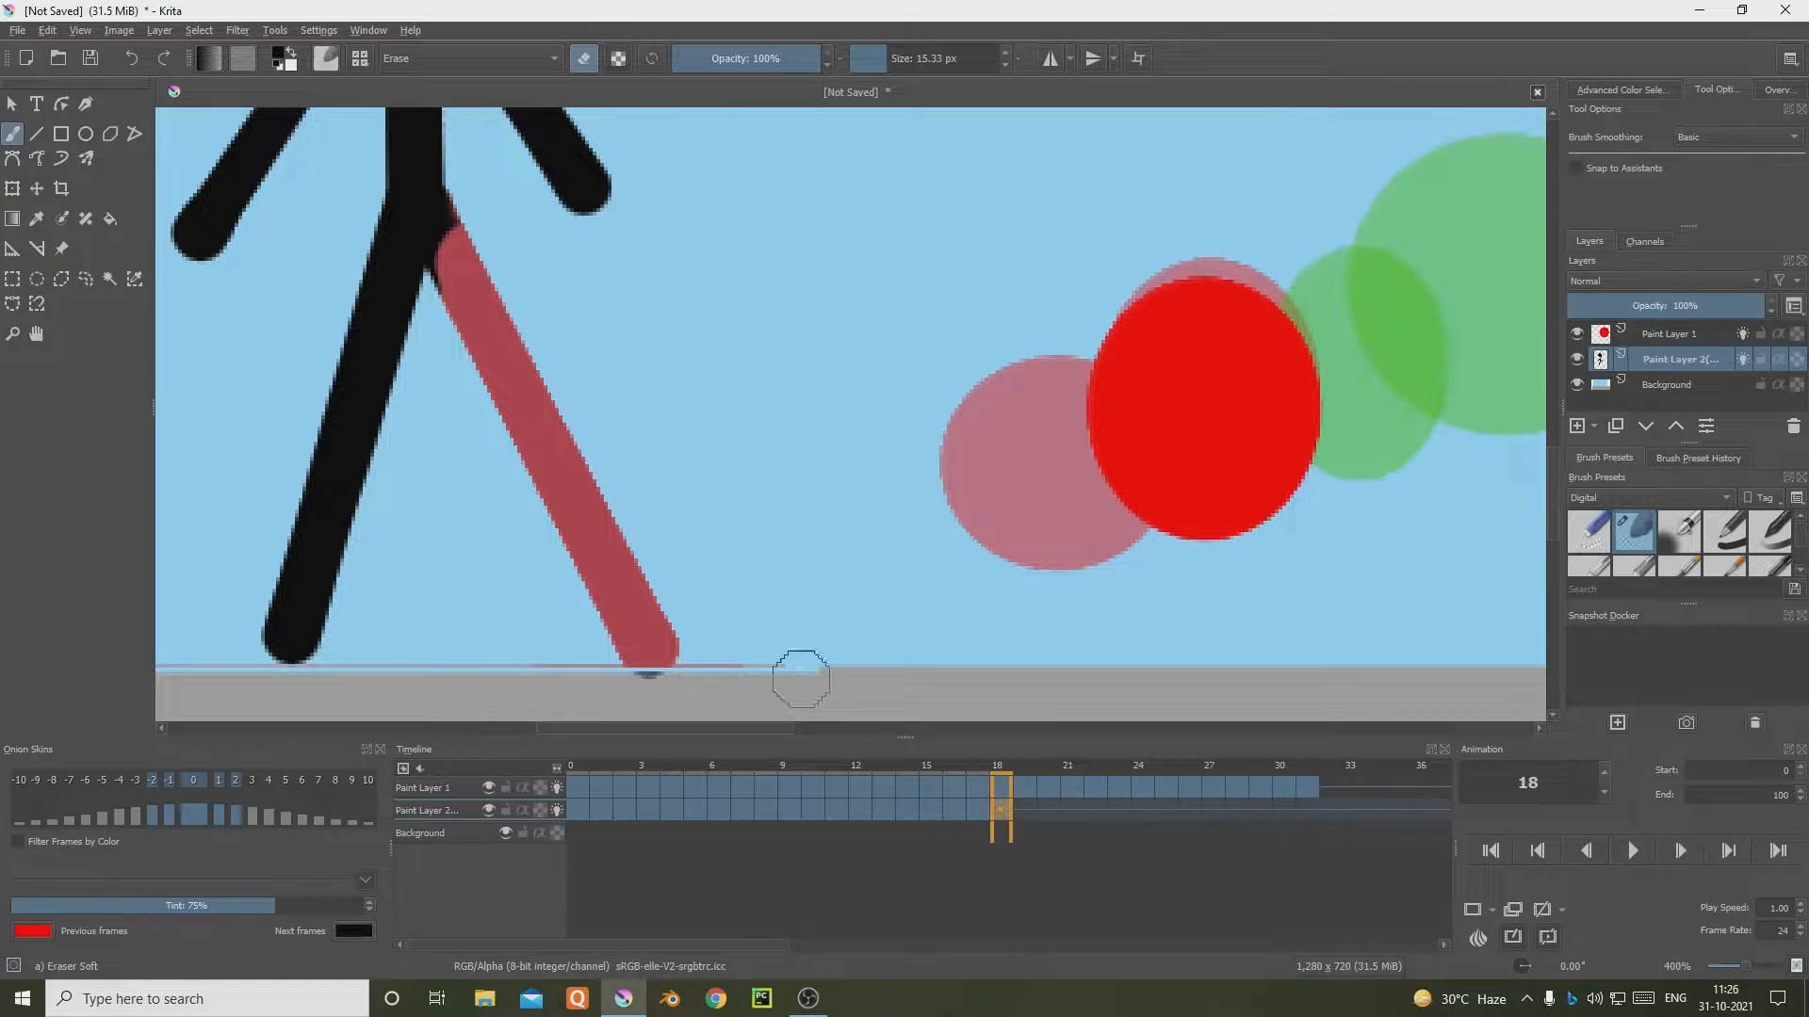
Step: Set up the Line tool with the Basic-1 brush preset and eraser mode off
left_click(37, 133)
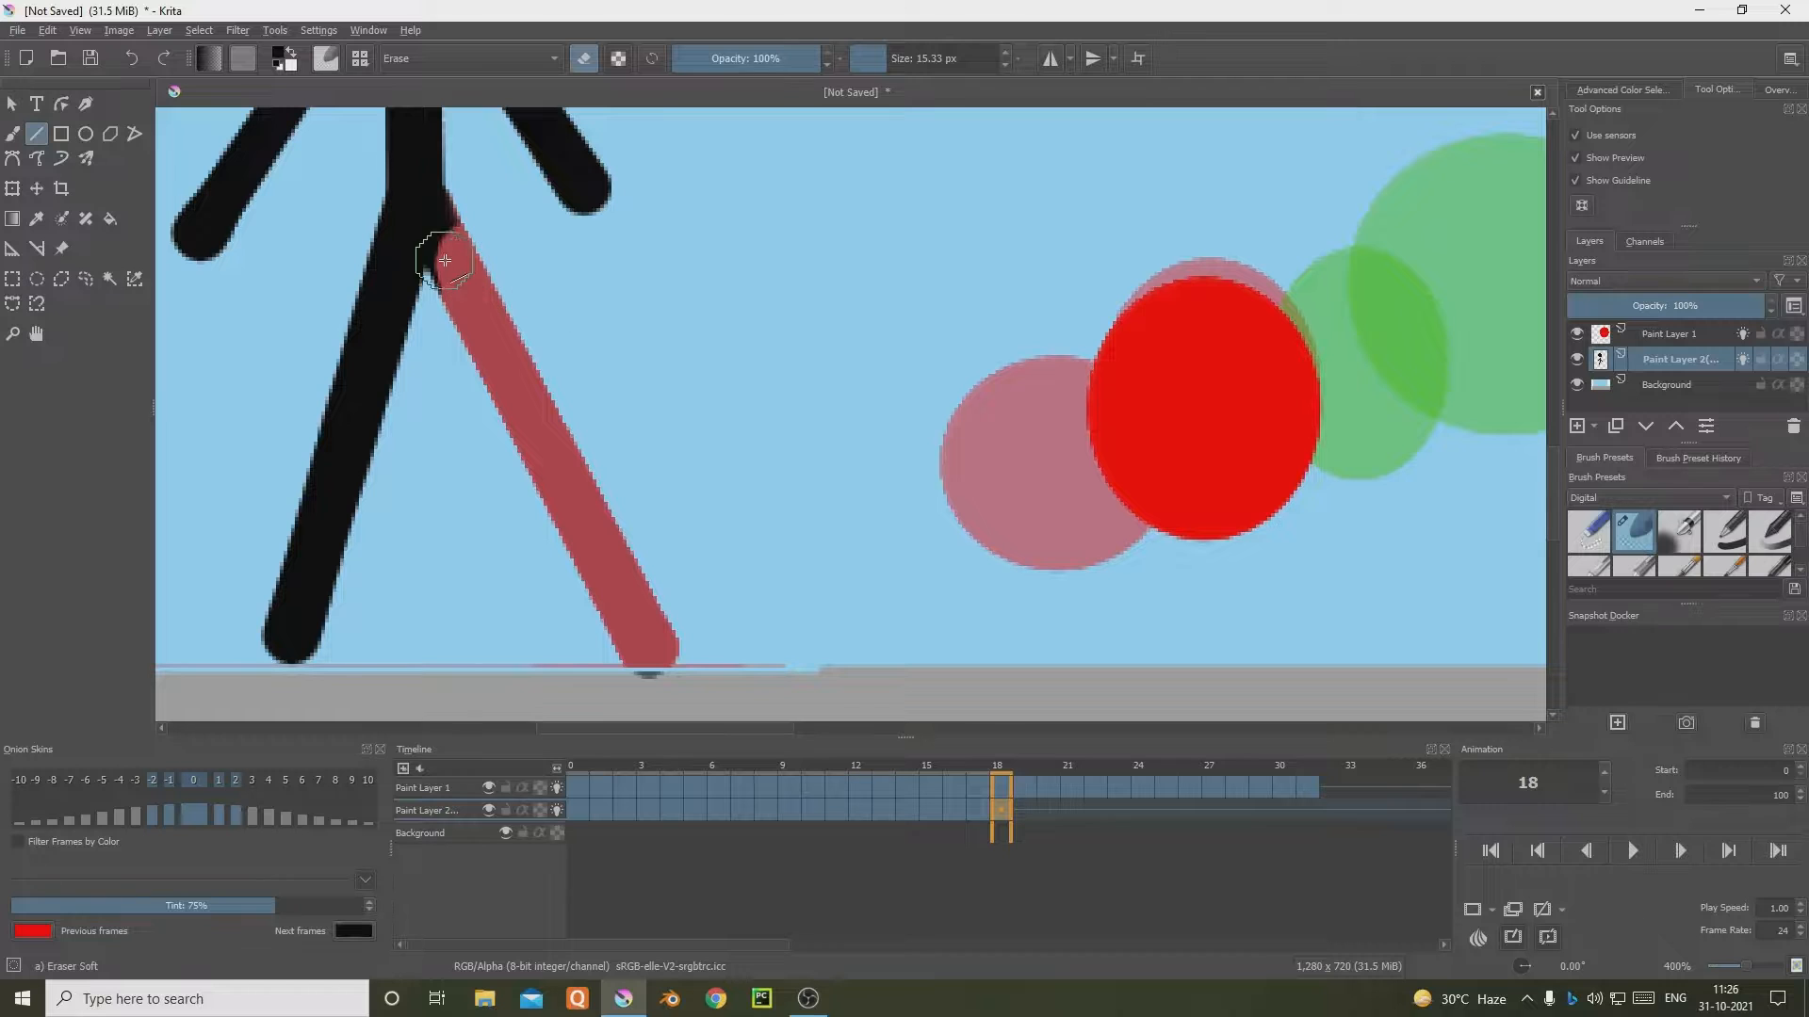
left_click_drag(436, 251, 920, 569)
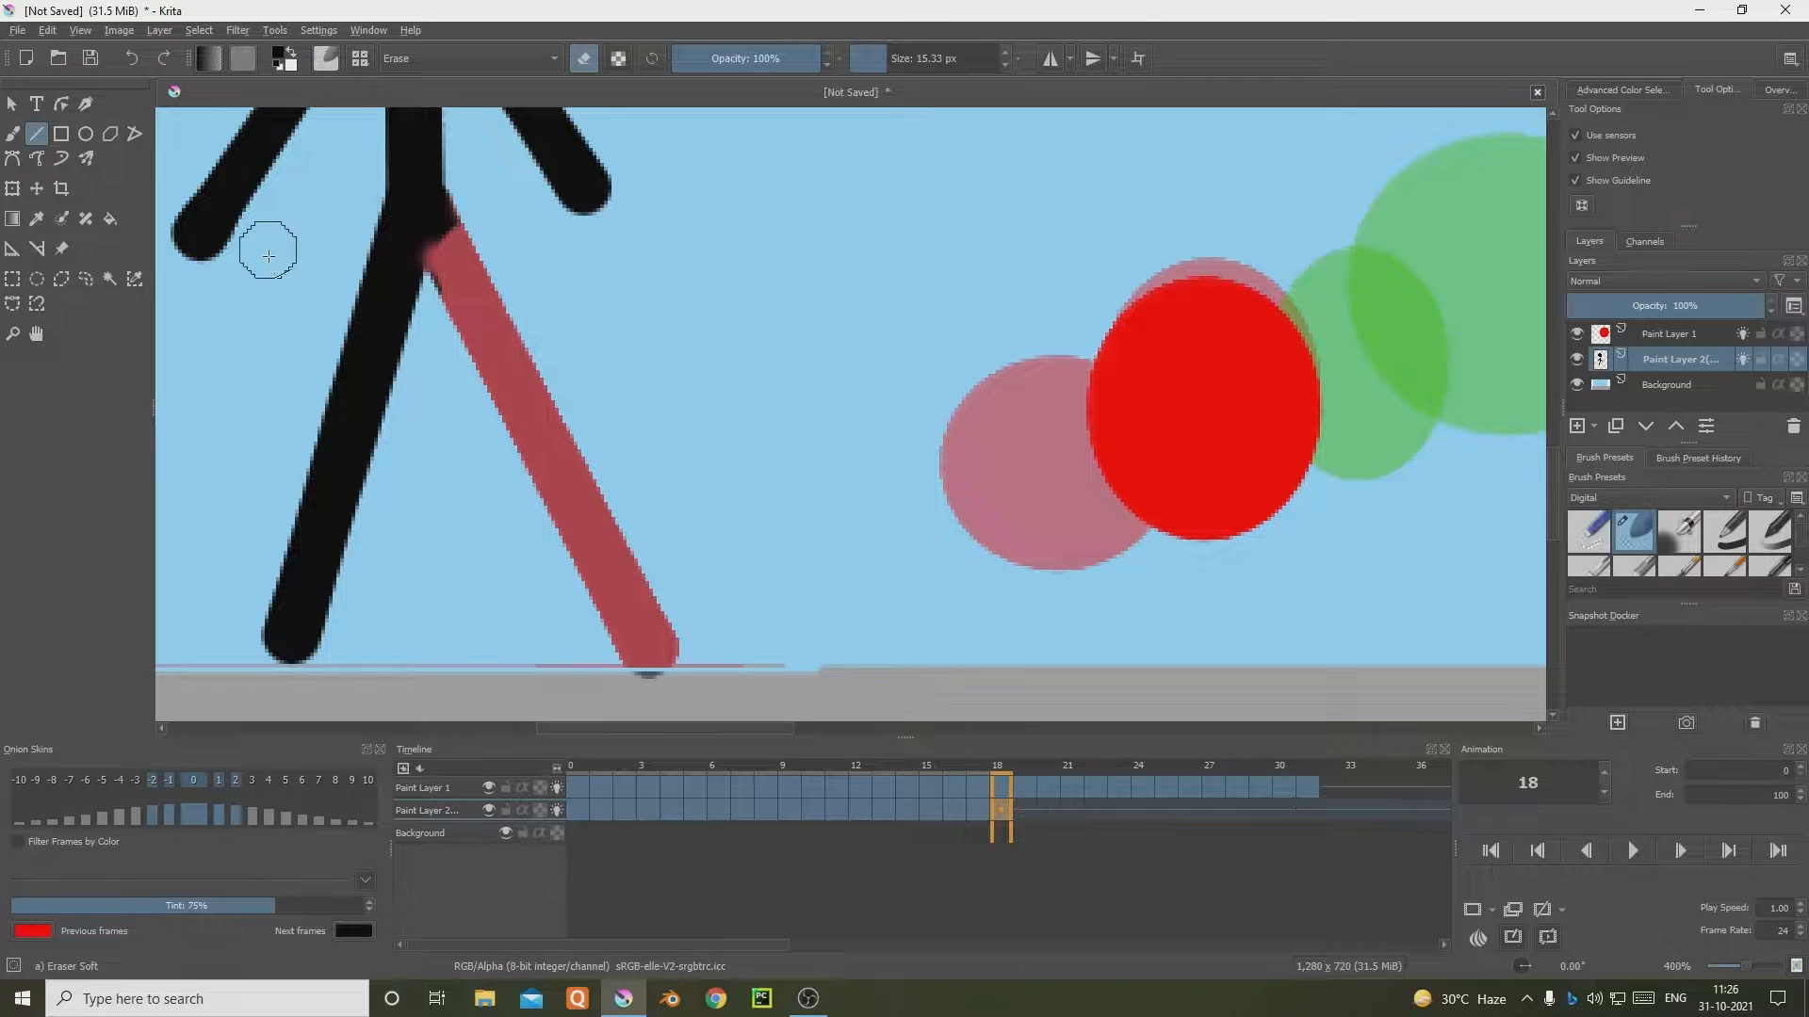
right_click(573, 316)
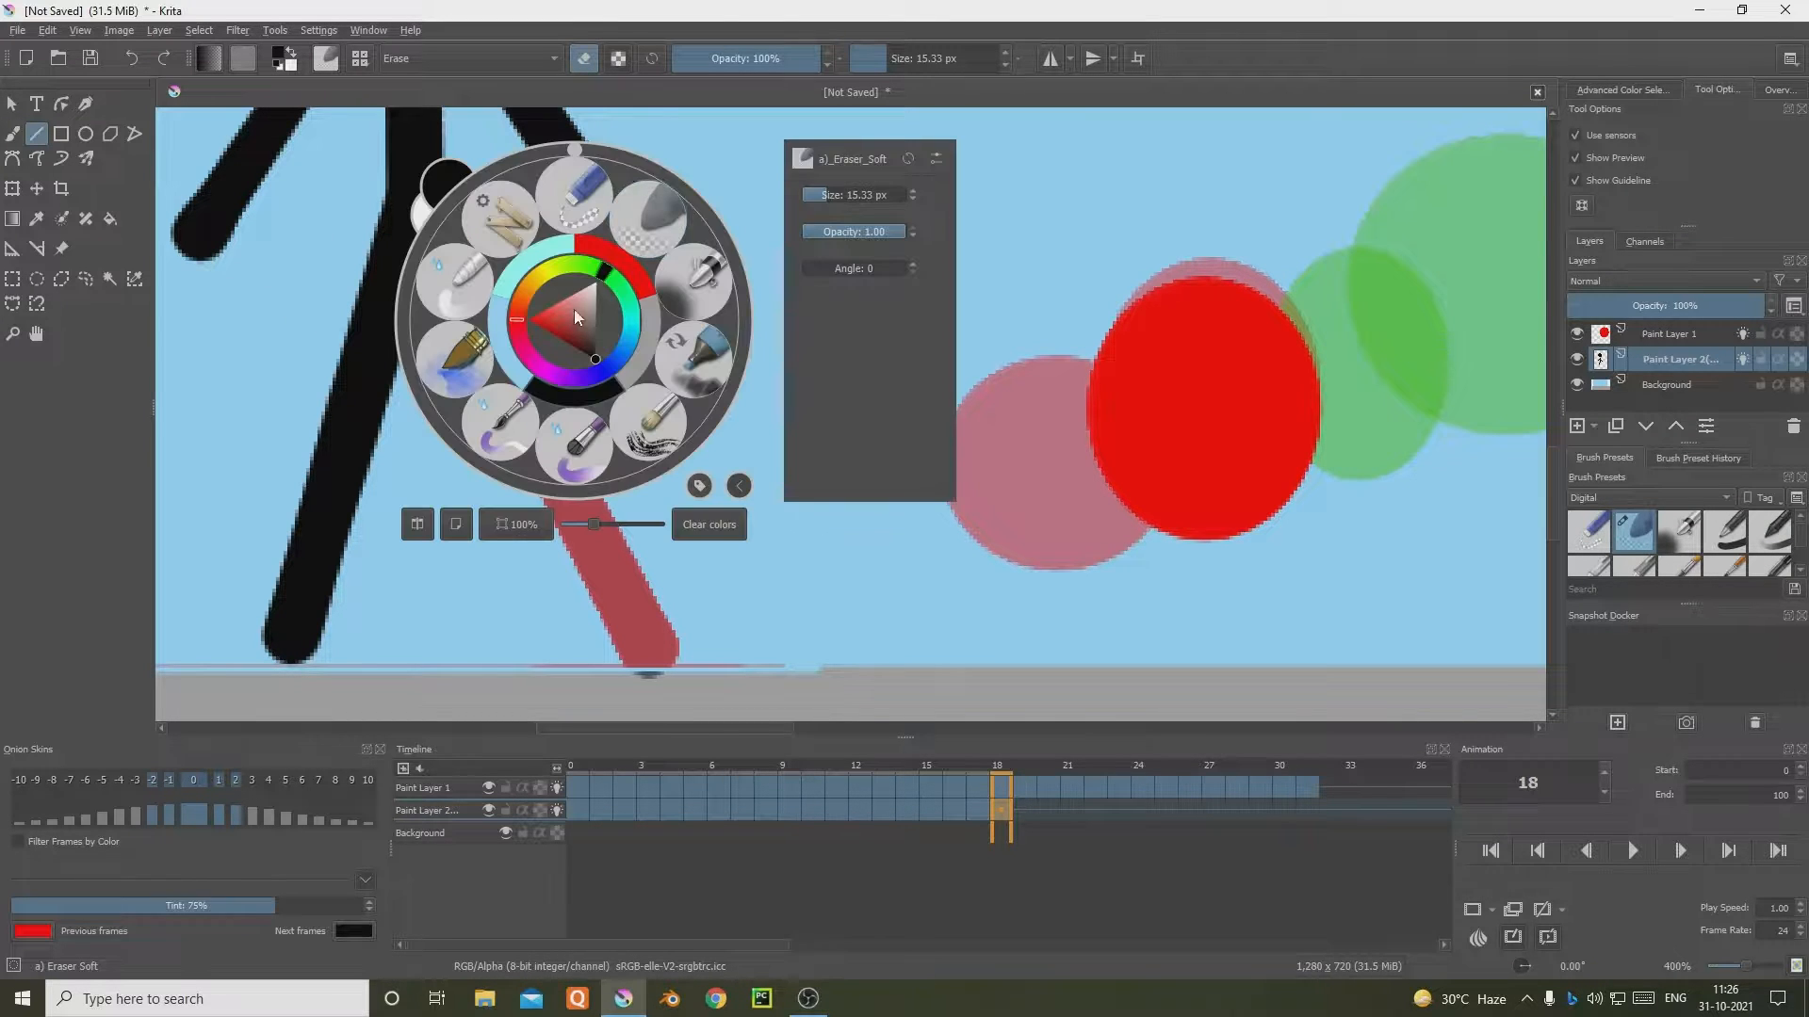
left_click(639, 136)
right_click(609, 308)
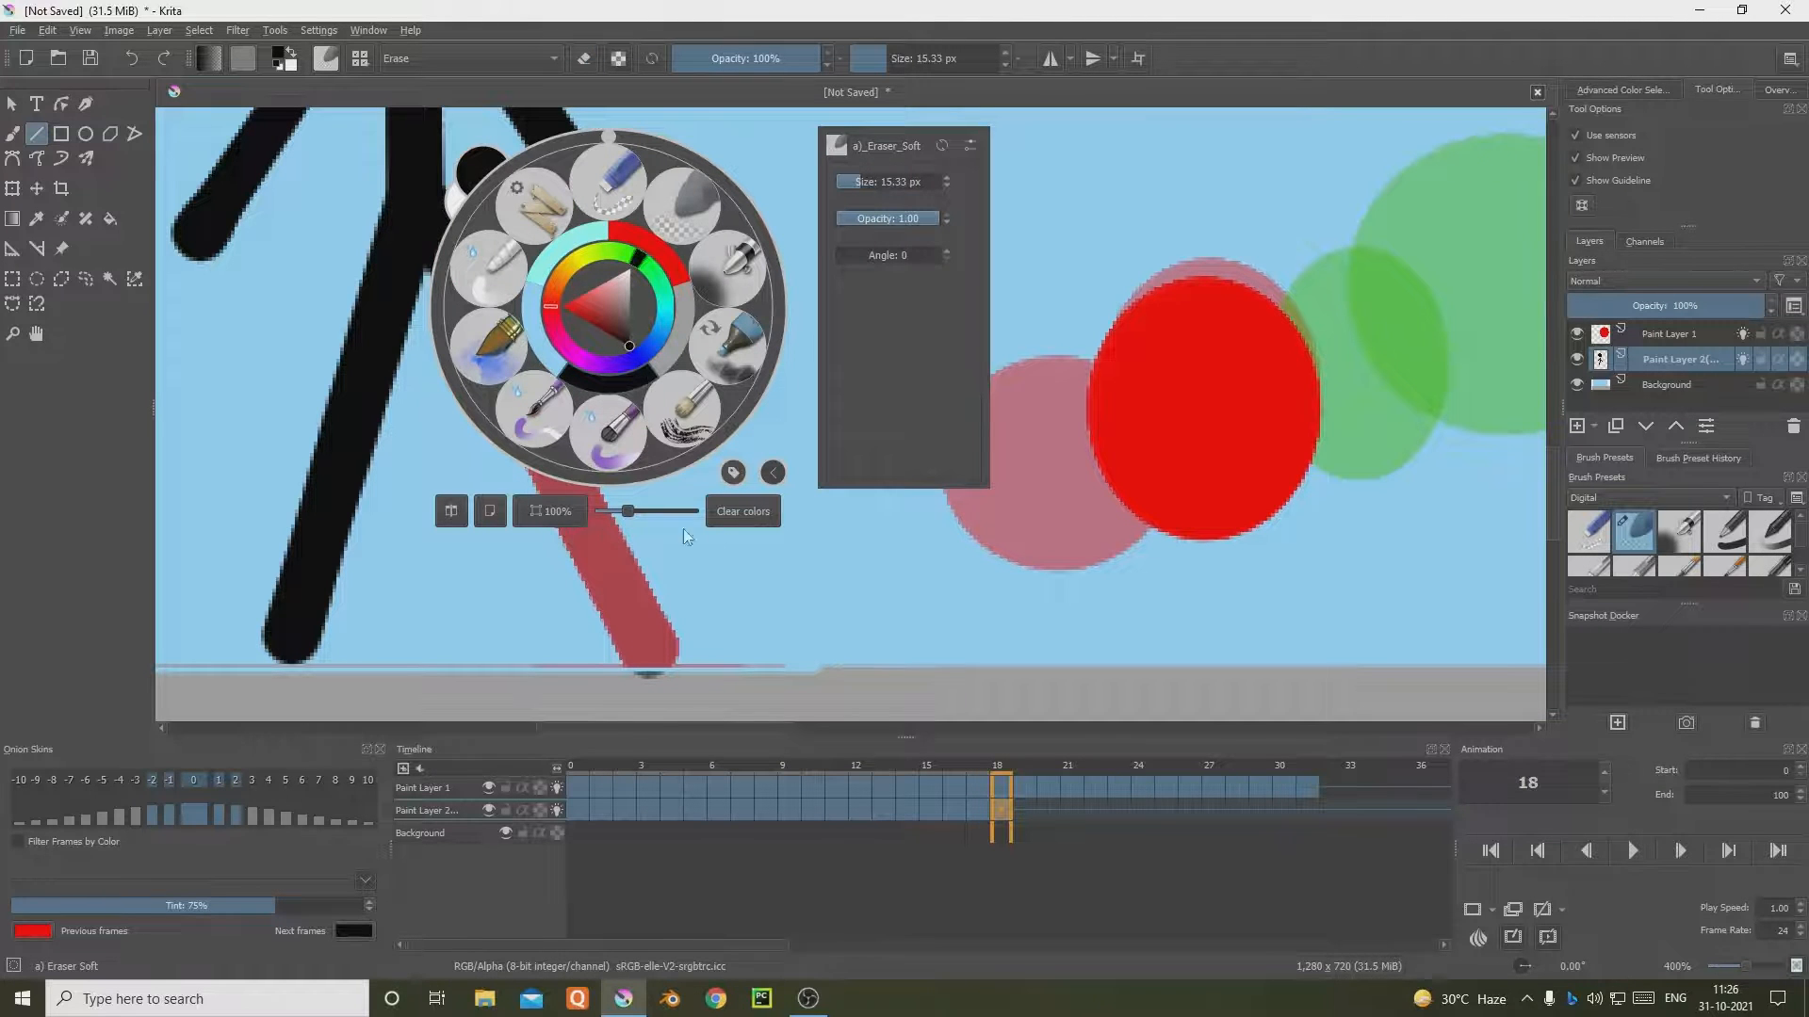
left_click(797, 523)
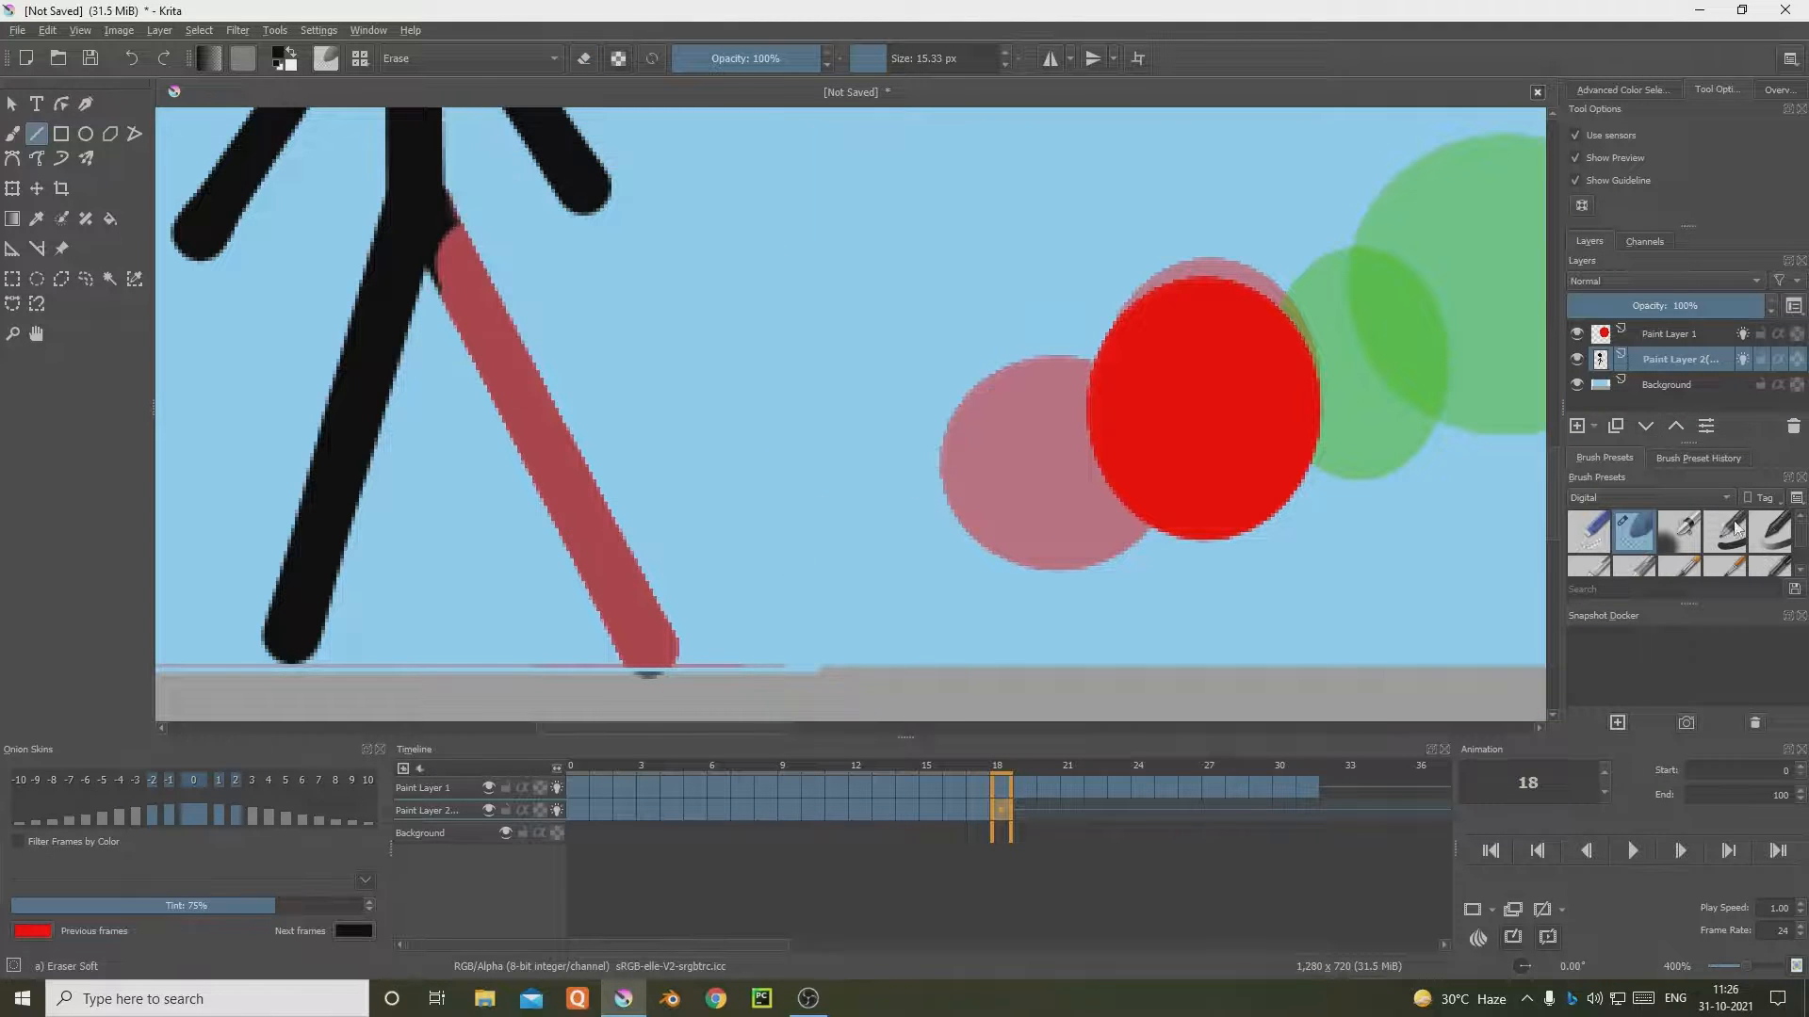
left_click(1731, 530)
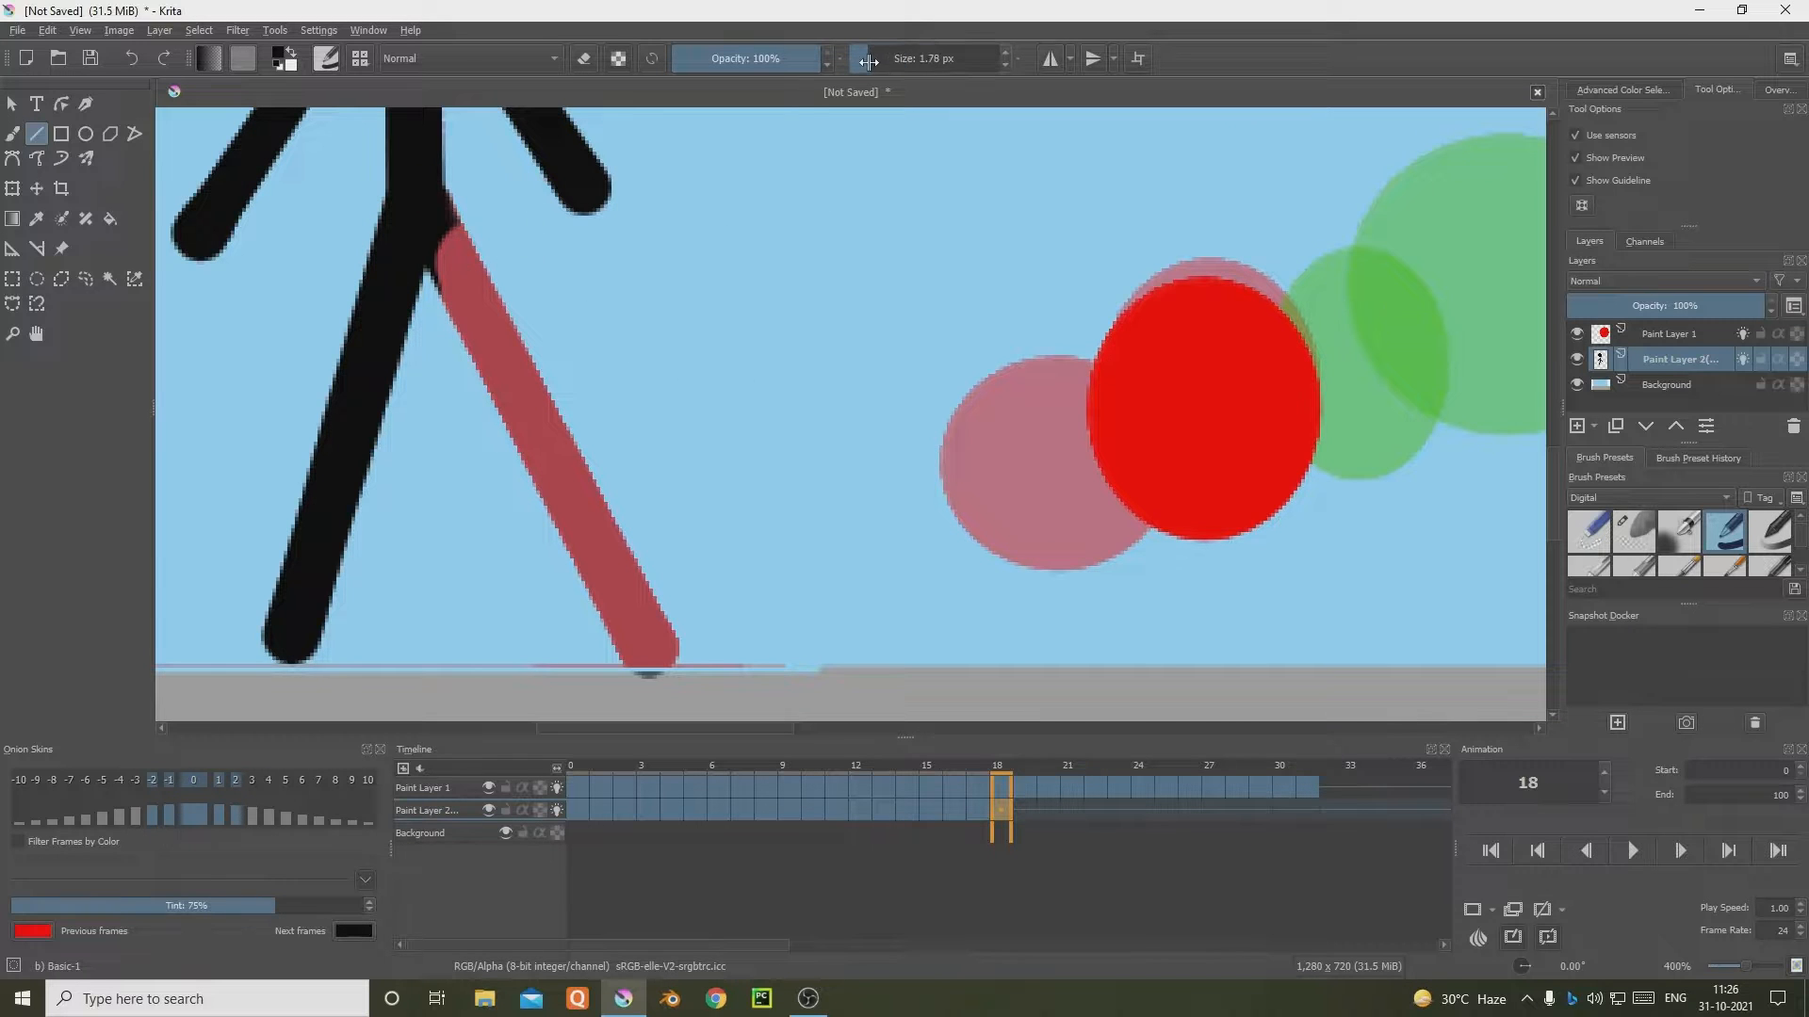
left_click(1695, 523)
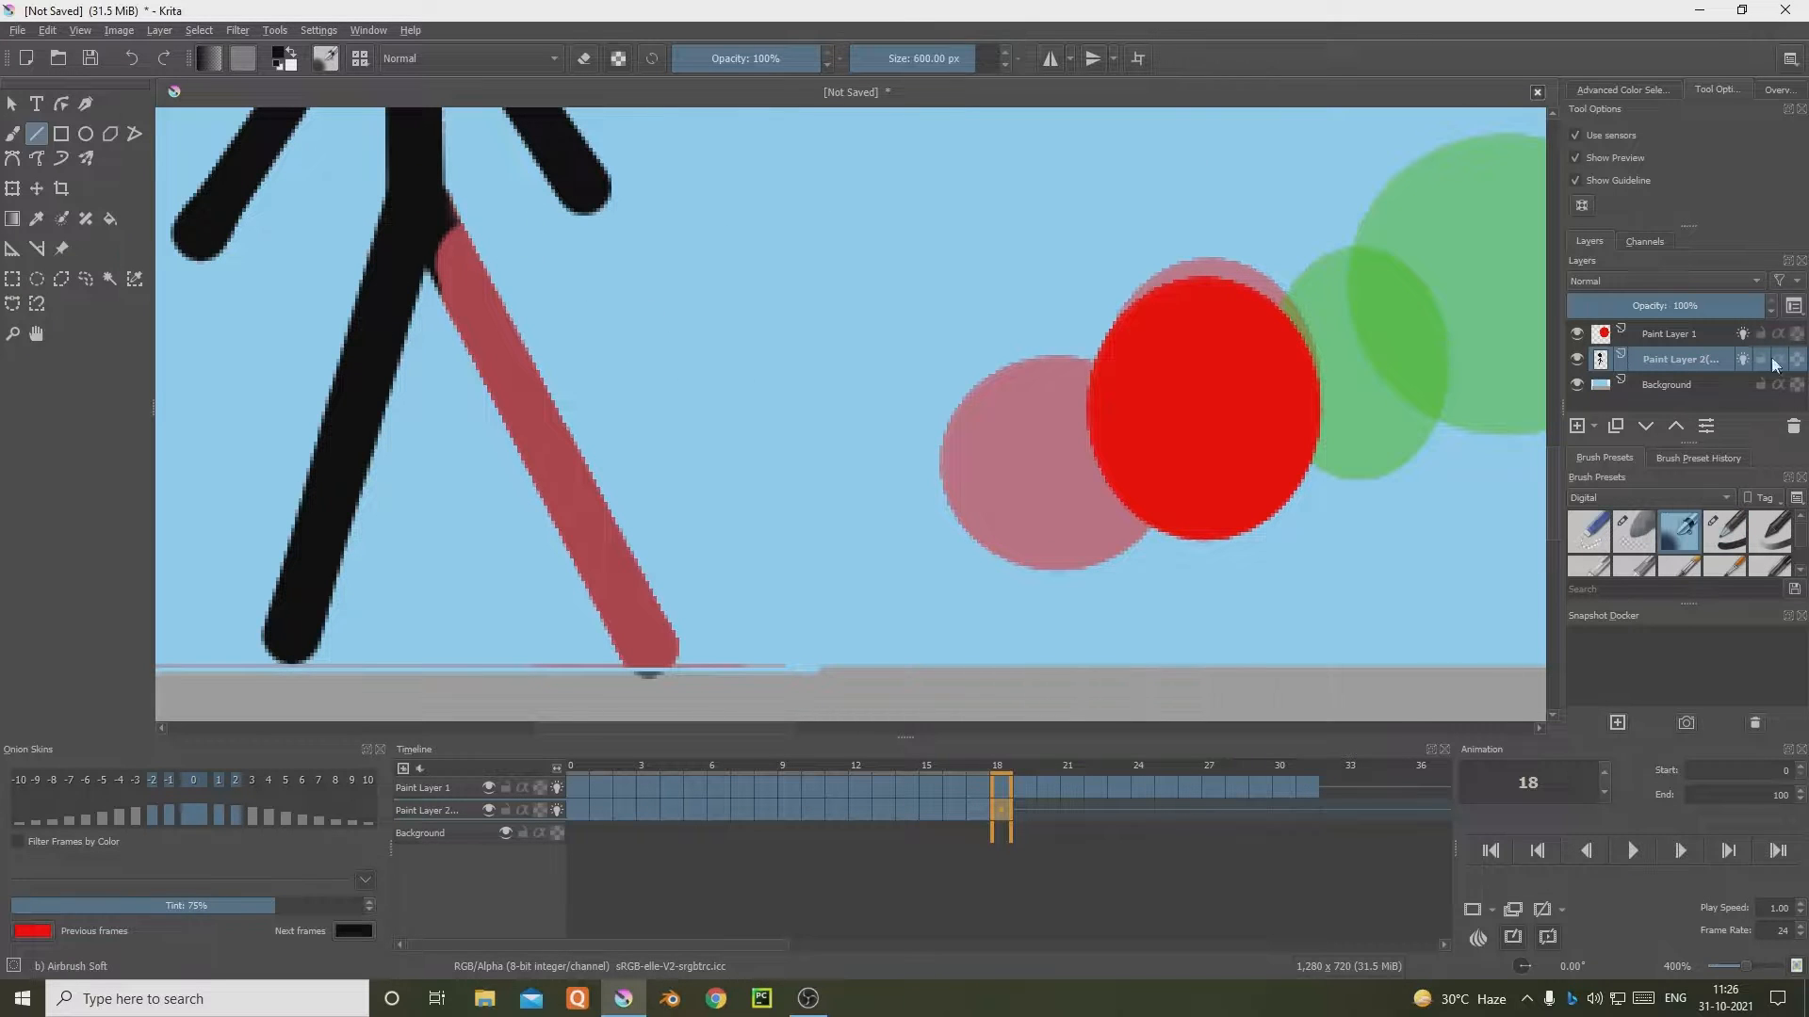
left_click(1744, 533)
Step: Try the forward leg as a straight black line from the hip, first with a thick brush and again with a thin one
left_click_drag(893, 62, 890, 58)
left_click_drag(455, 243, 953, 595)
left_click_drag(900, 61, 872, 63)
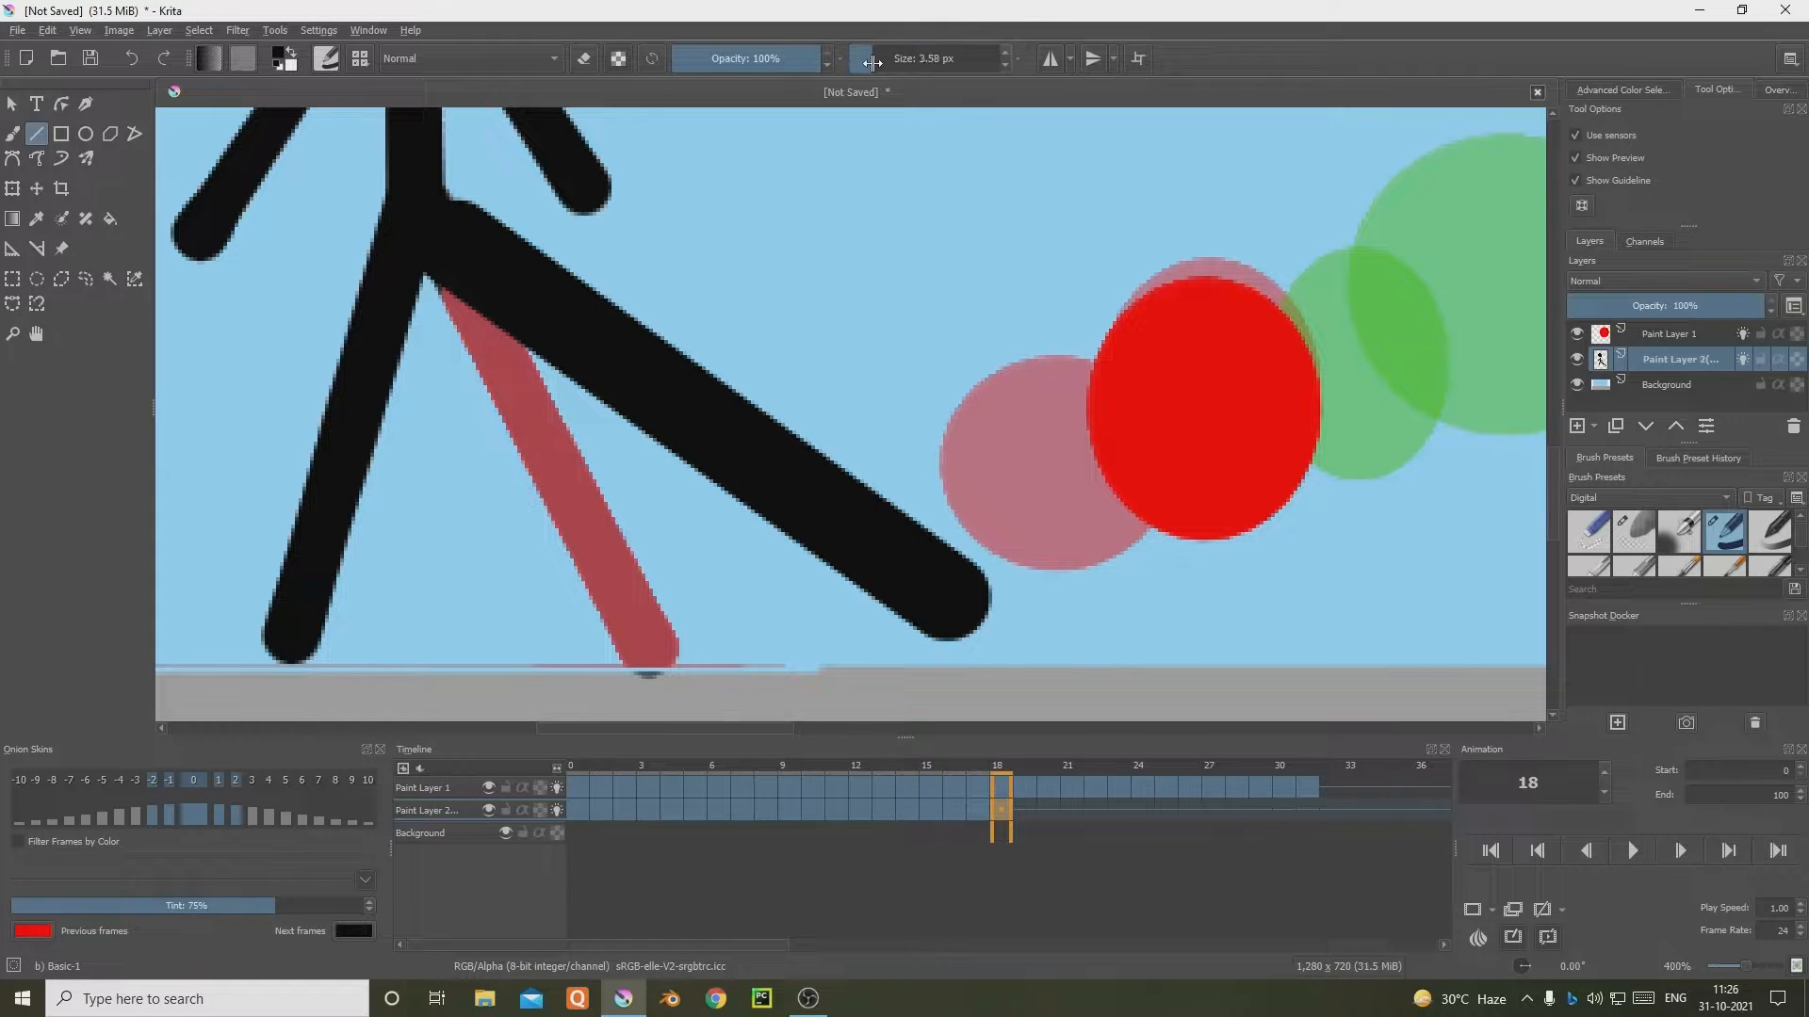
key("ctrl+z")
left_click_drag(445, 232, 925, 570)
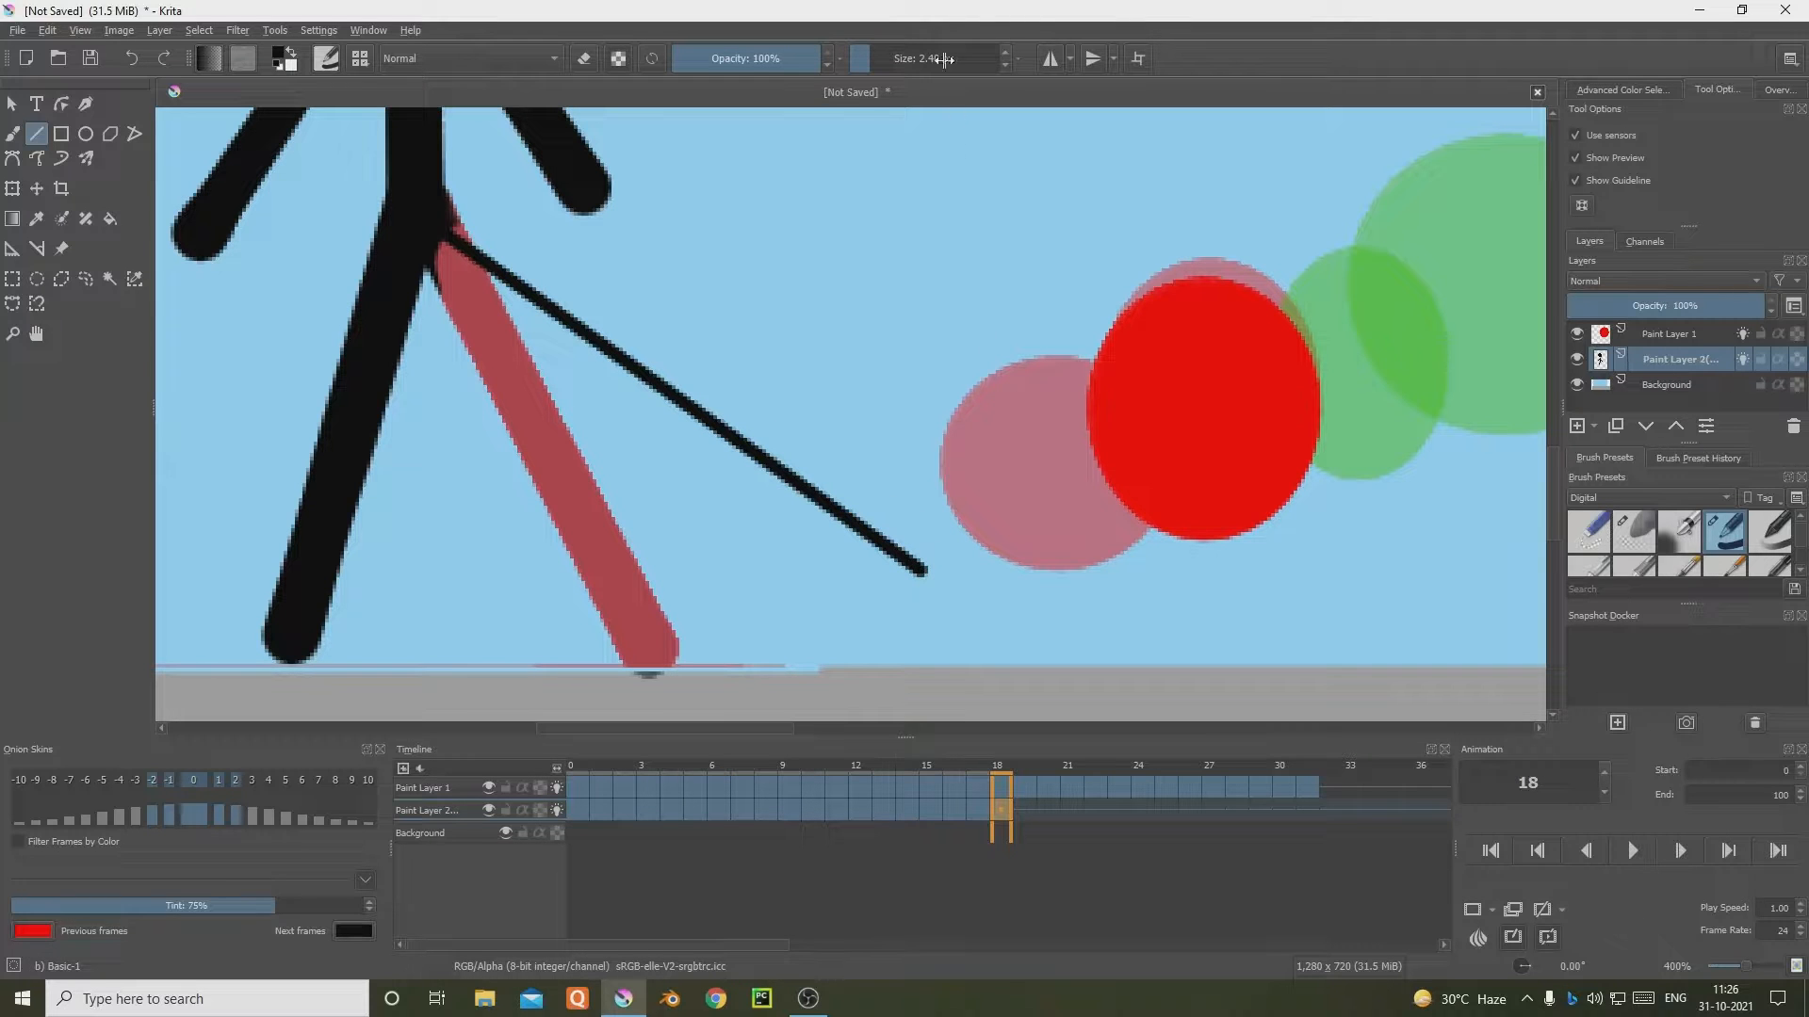
key("ctrl+z")
Step: Draw the forward leg on frame 18 as a 10.16 px black line from the hip down toward the ball
left_click_drag(851, 65, 882, 62)
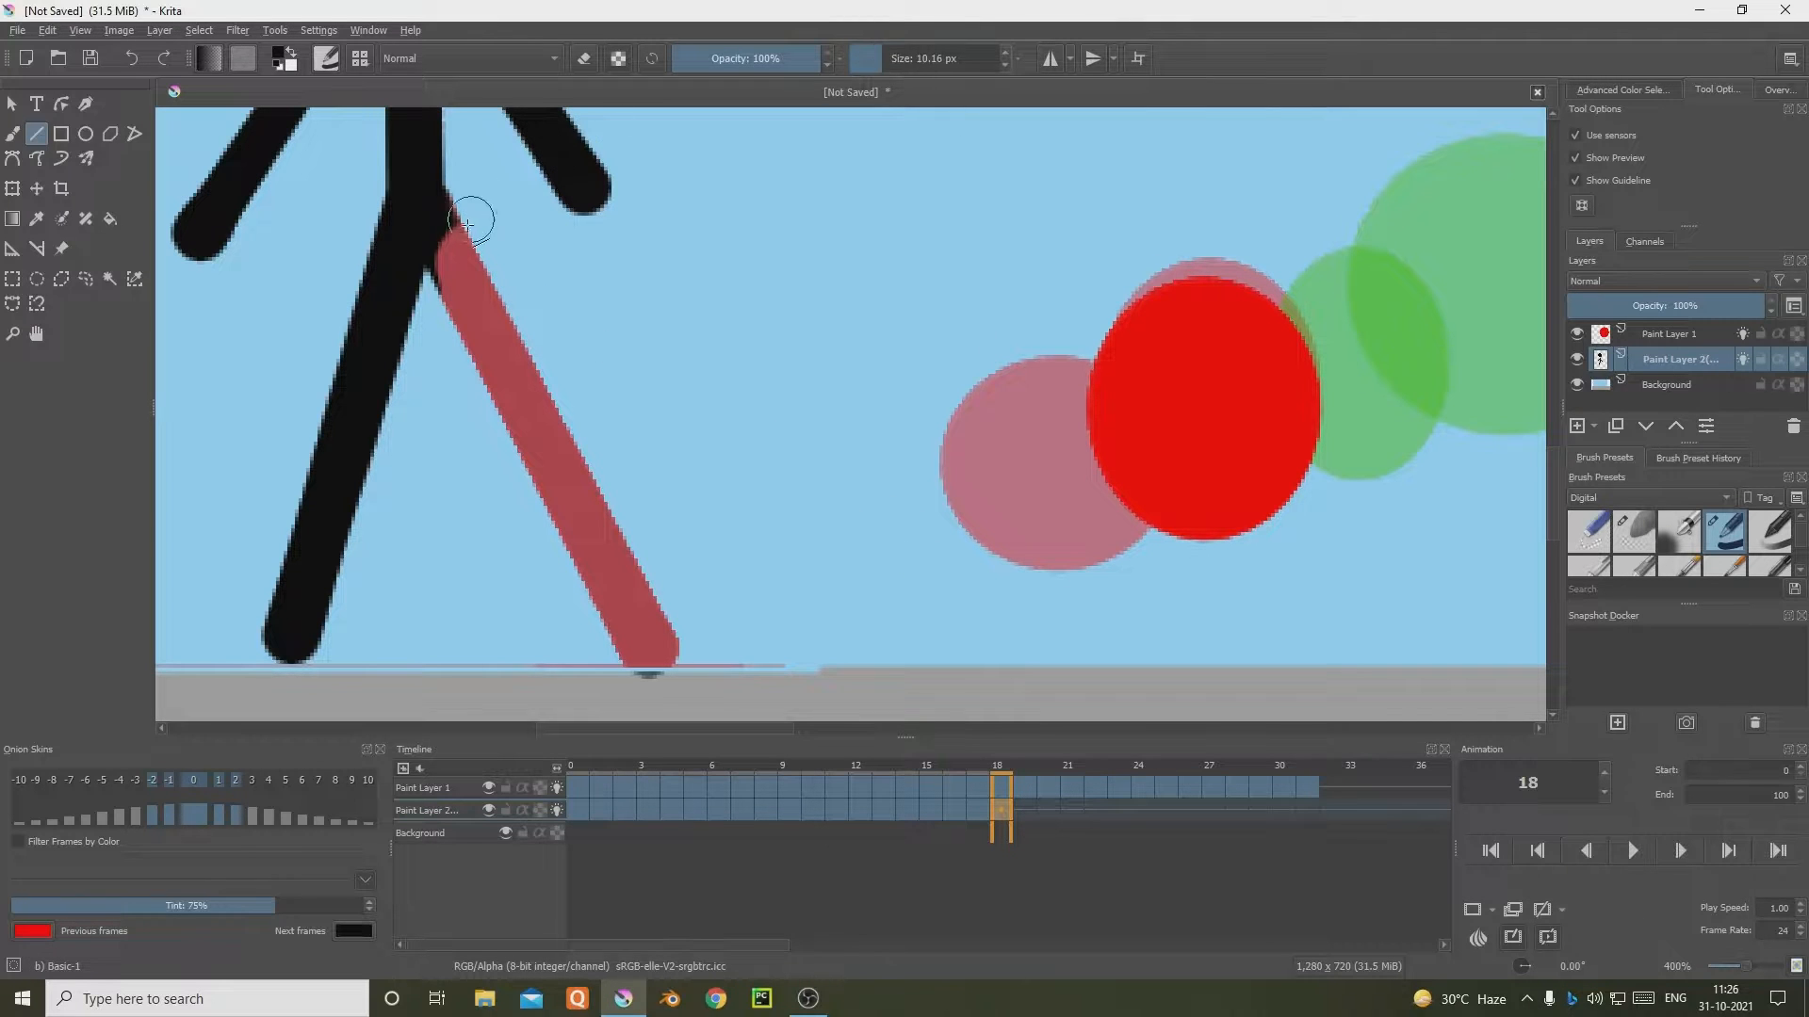
left_click_drag(421, 218, 932, 617)
key("minus")
key("minus")
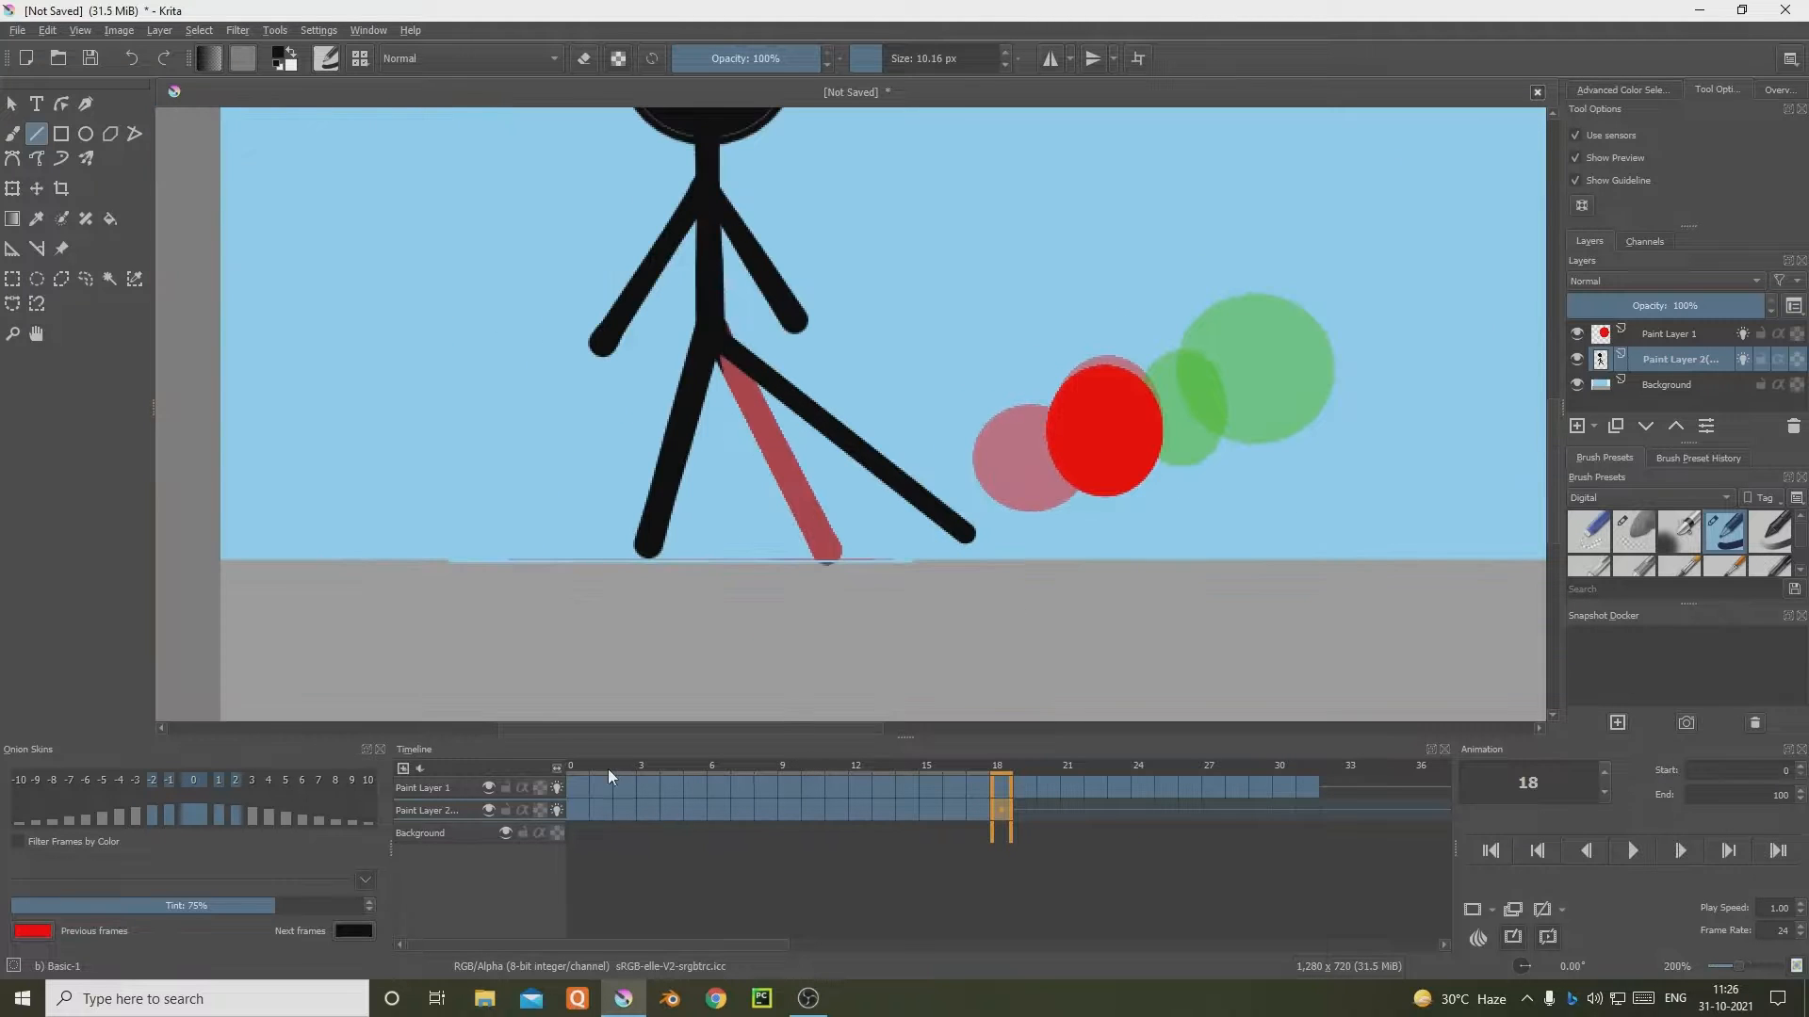
Step: Play the animation from frame 0 to check the kick against the ball's movement
left_click(588, 786)
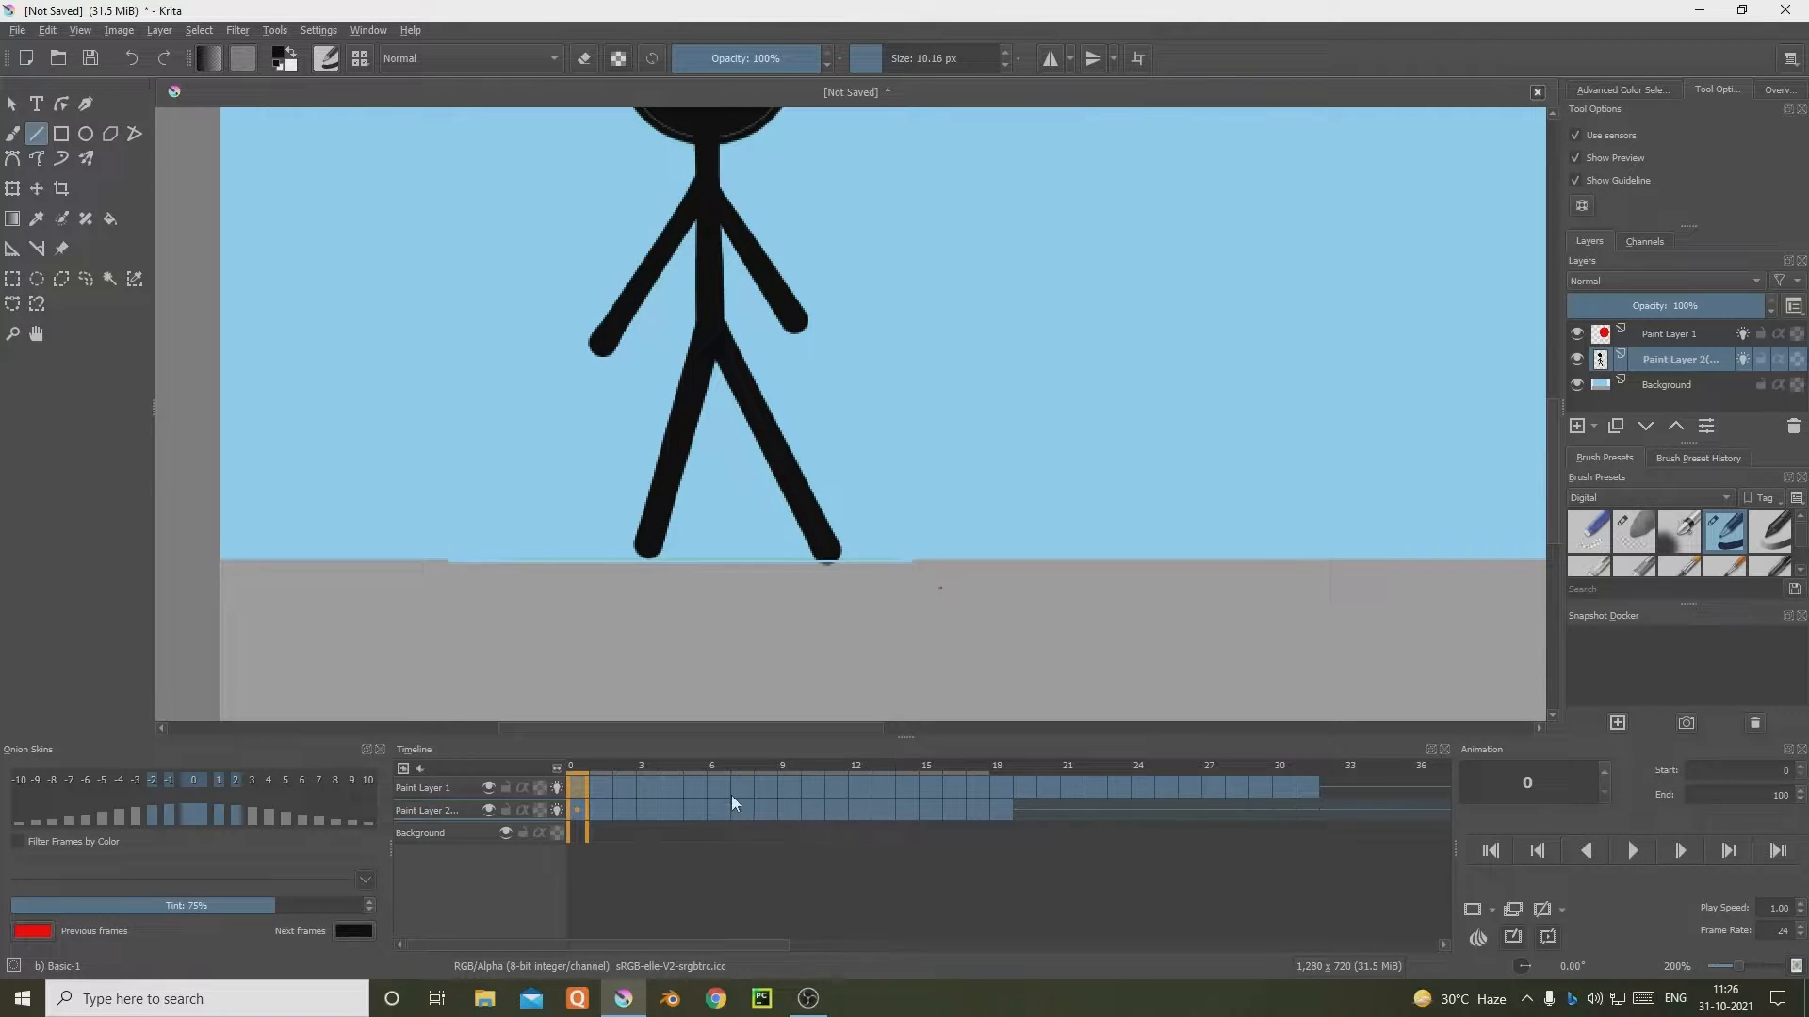
left_click(835, 810)
left_click(572, 782)
left_click(1631, 851)
scroll(1128, 598, "down", 2)
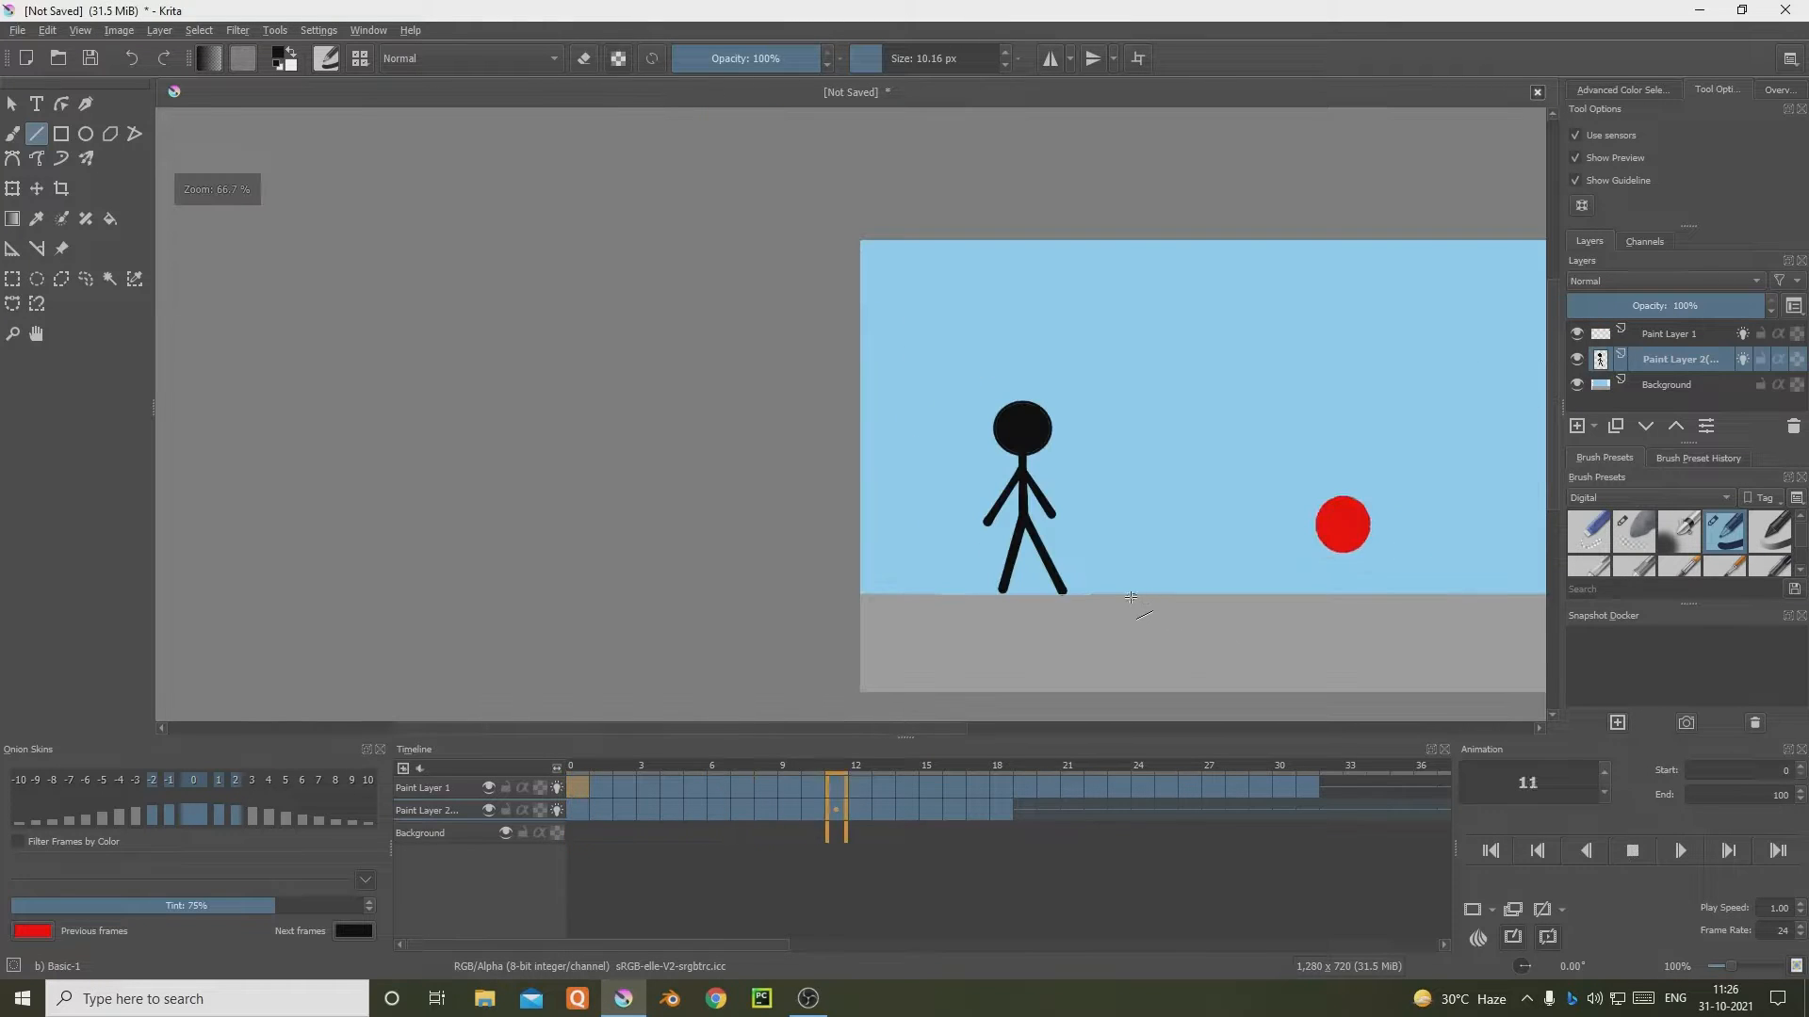
scroll(1101, 560, "down", 1)
left_click_drag(1050, 556, 833, 560)
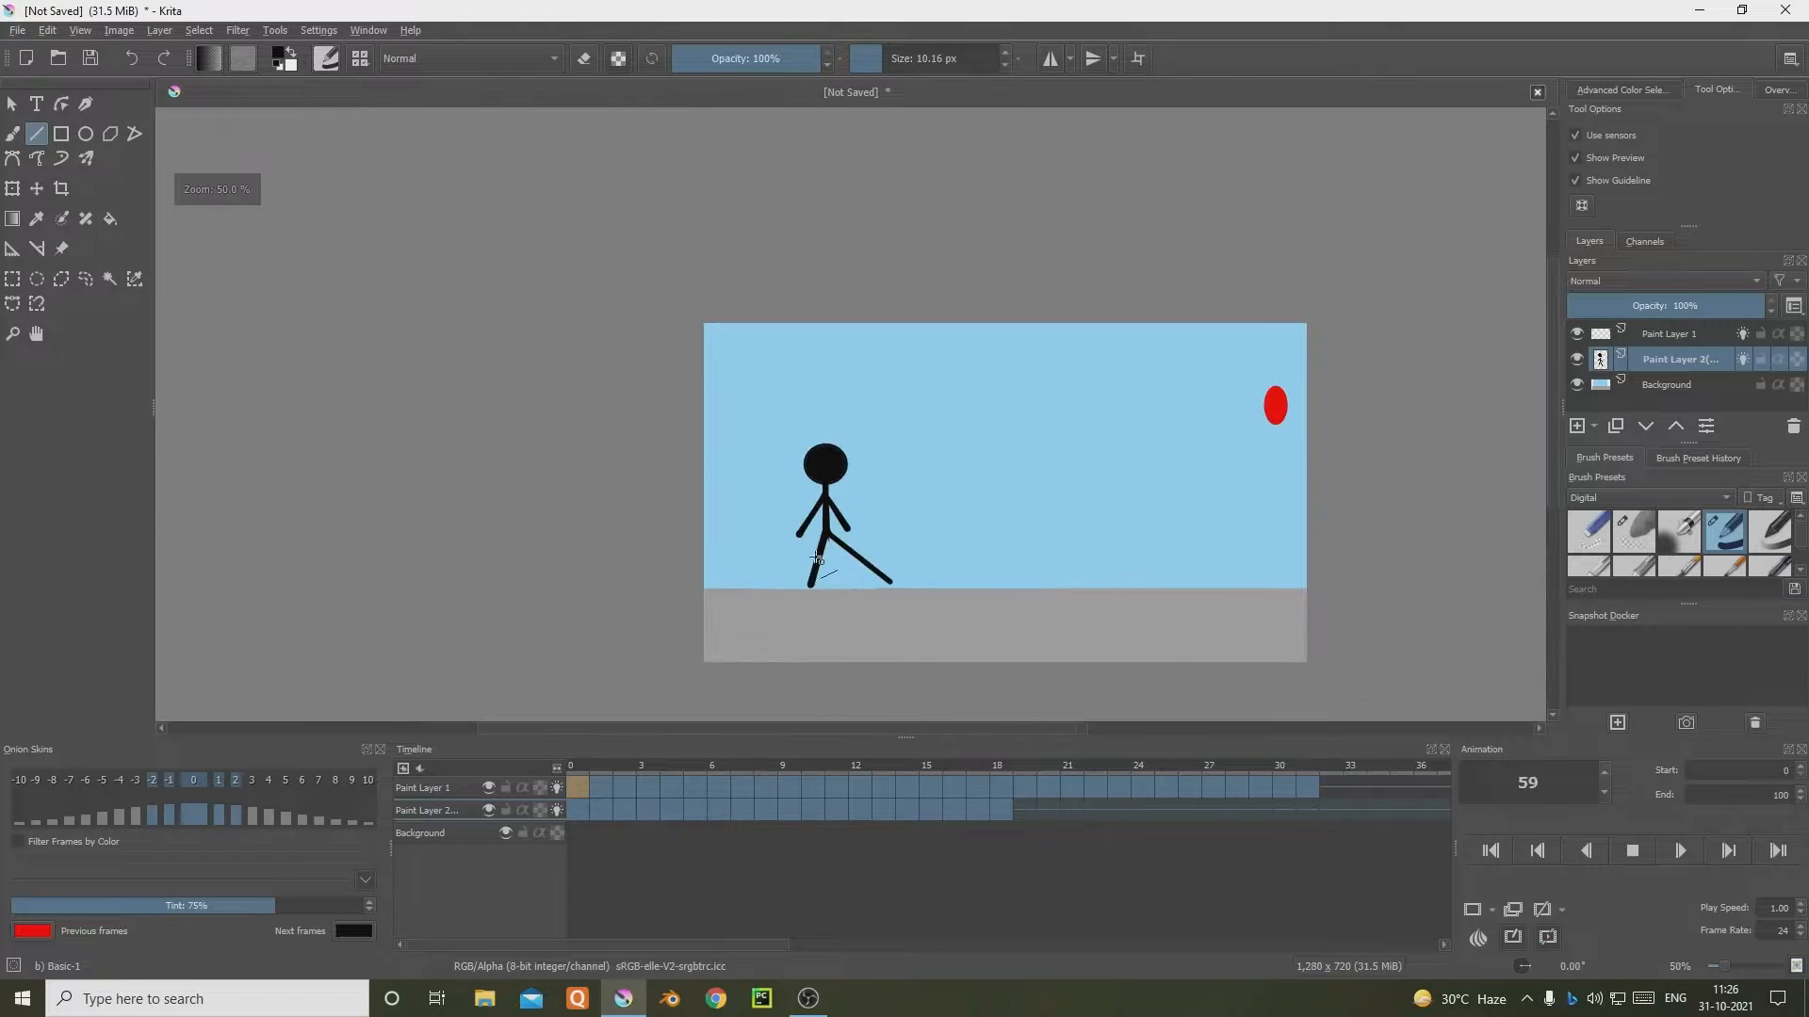
scroll(1031, 600, "up", 2)
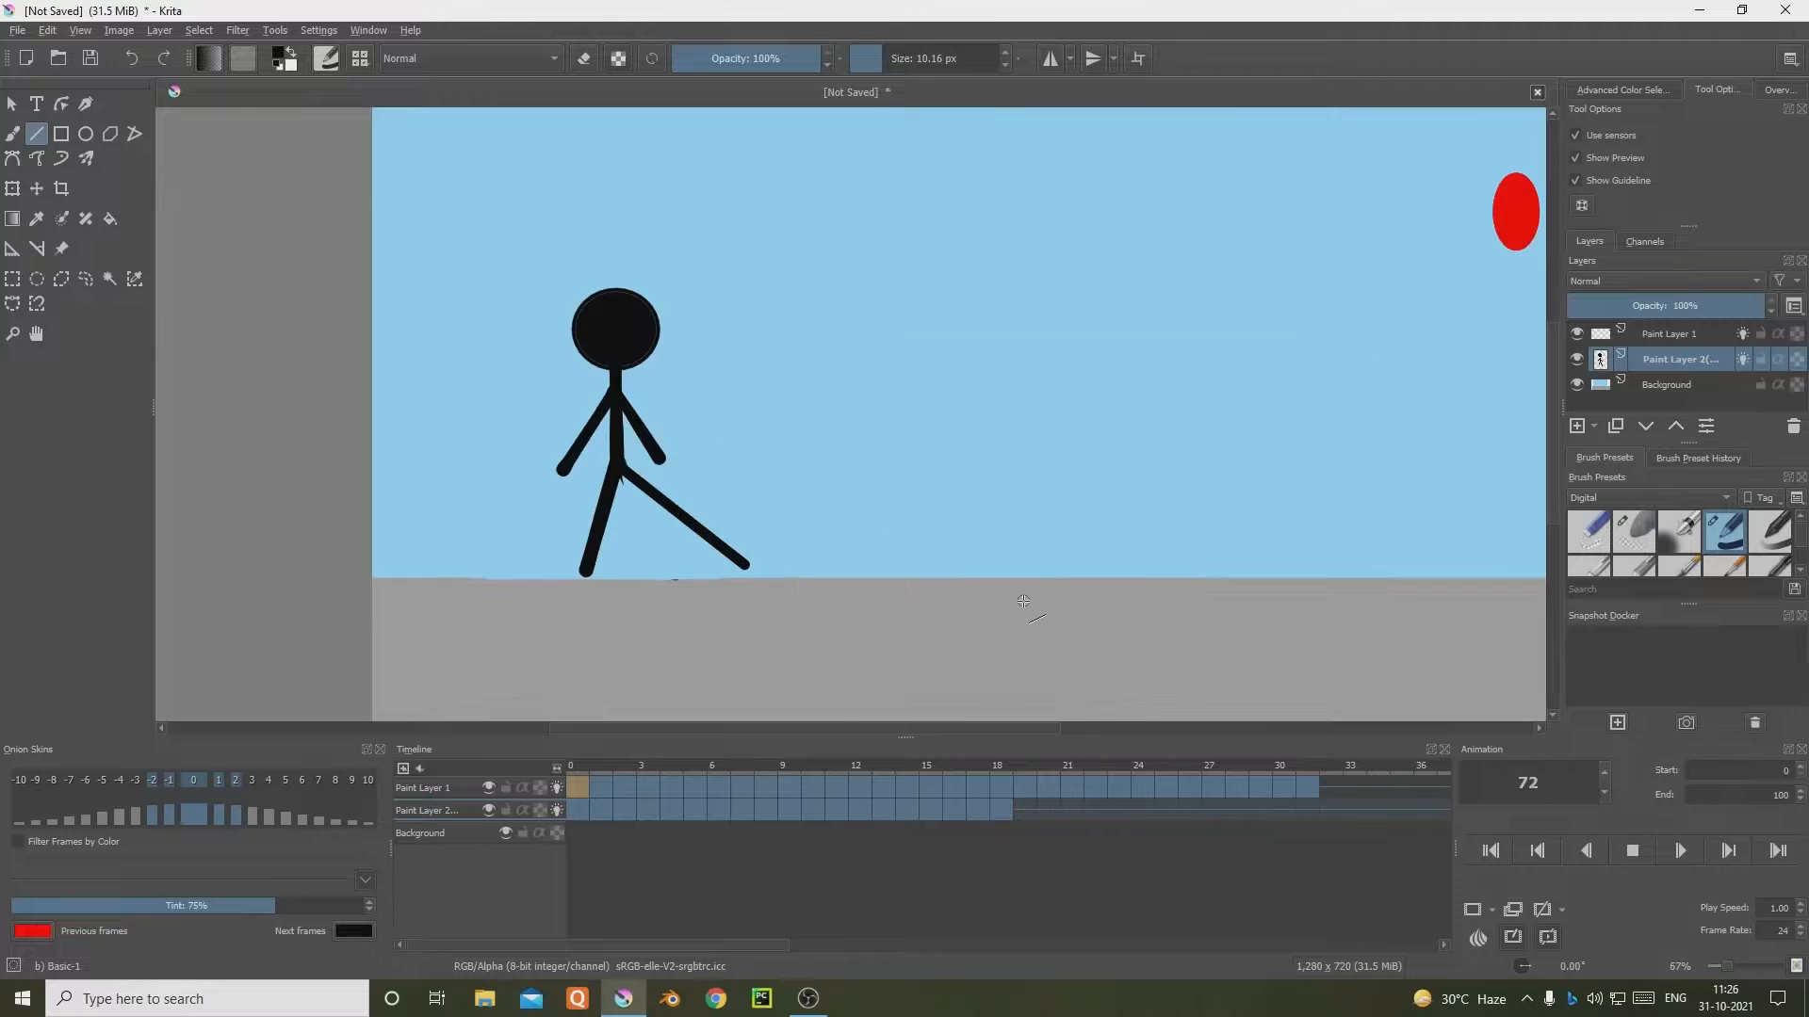
Step: Watch the playback again, stop it, and inspect frames 31 and 19
left_click(1328, 787)
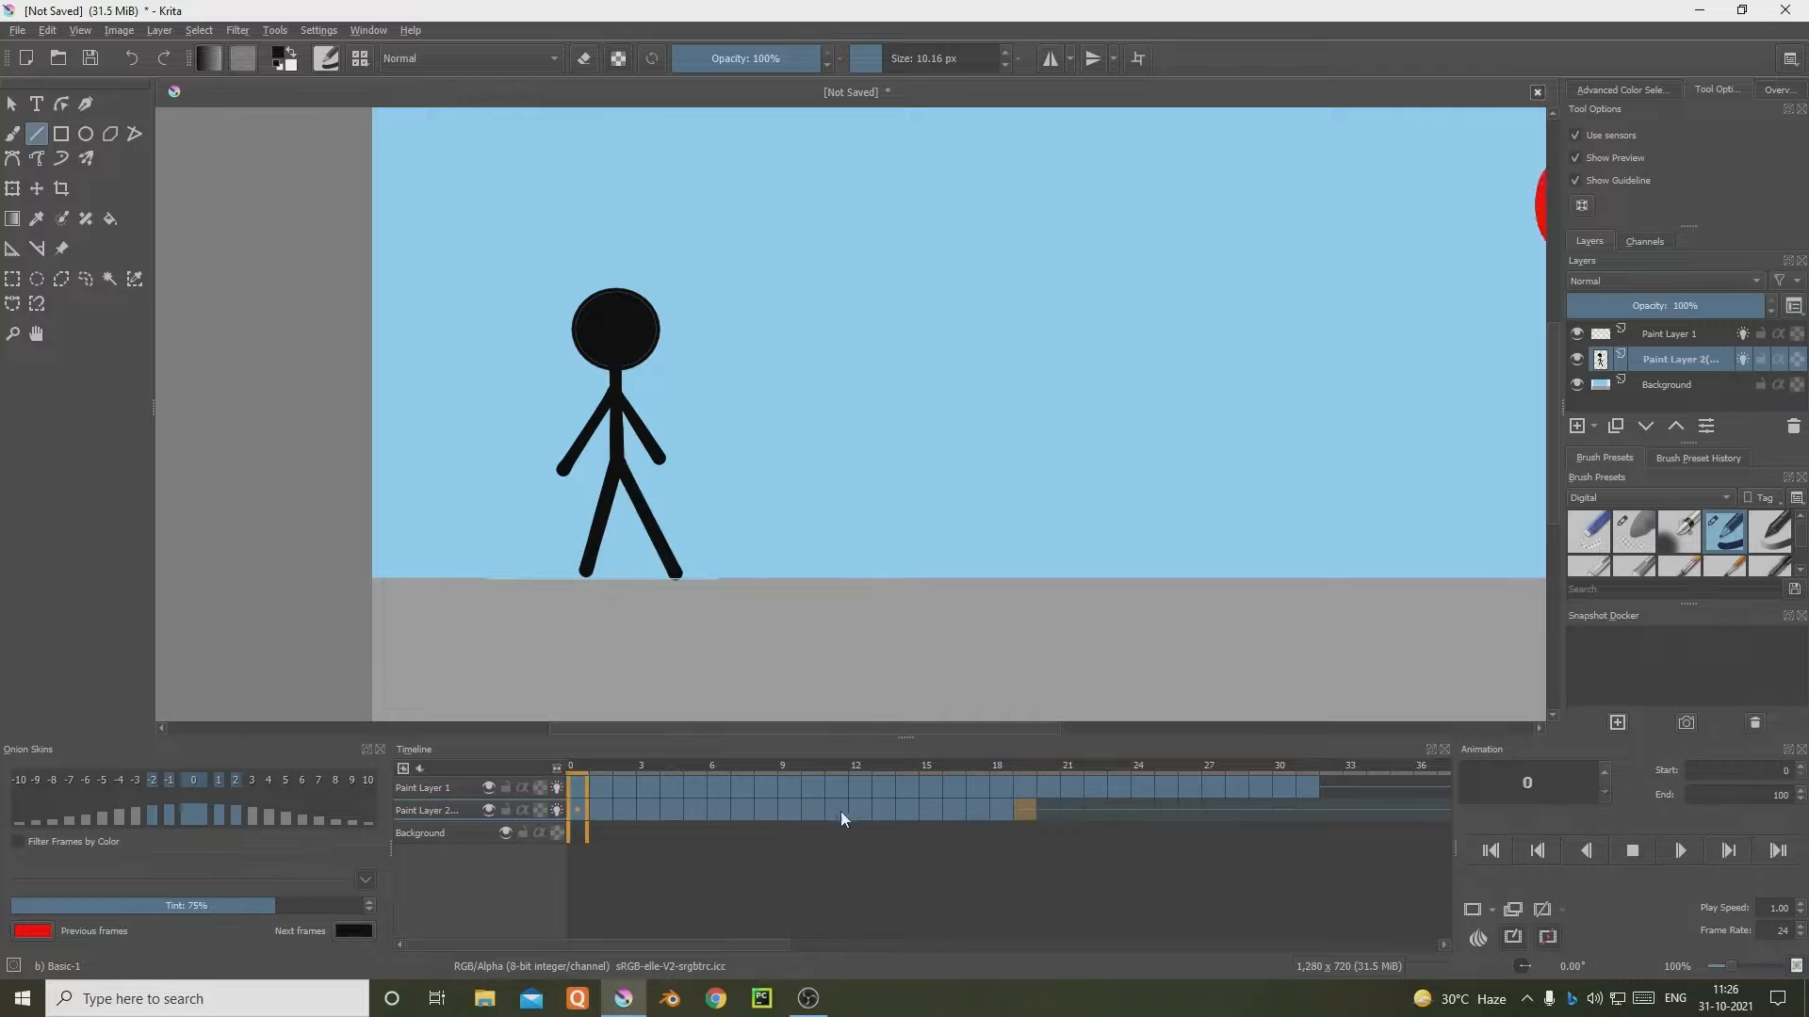
left_click(571, 810)
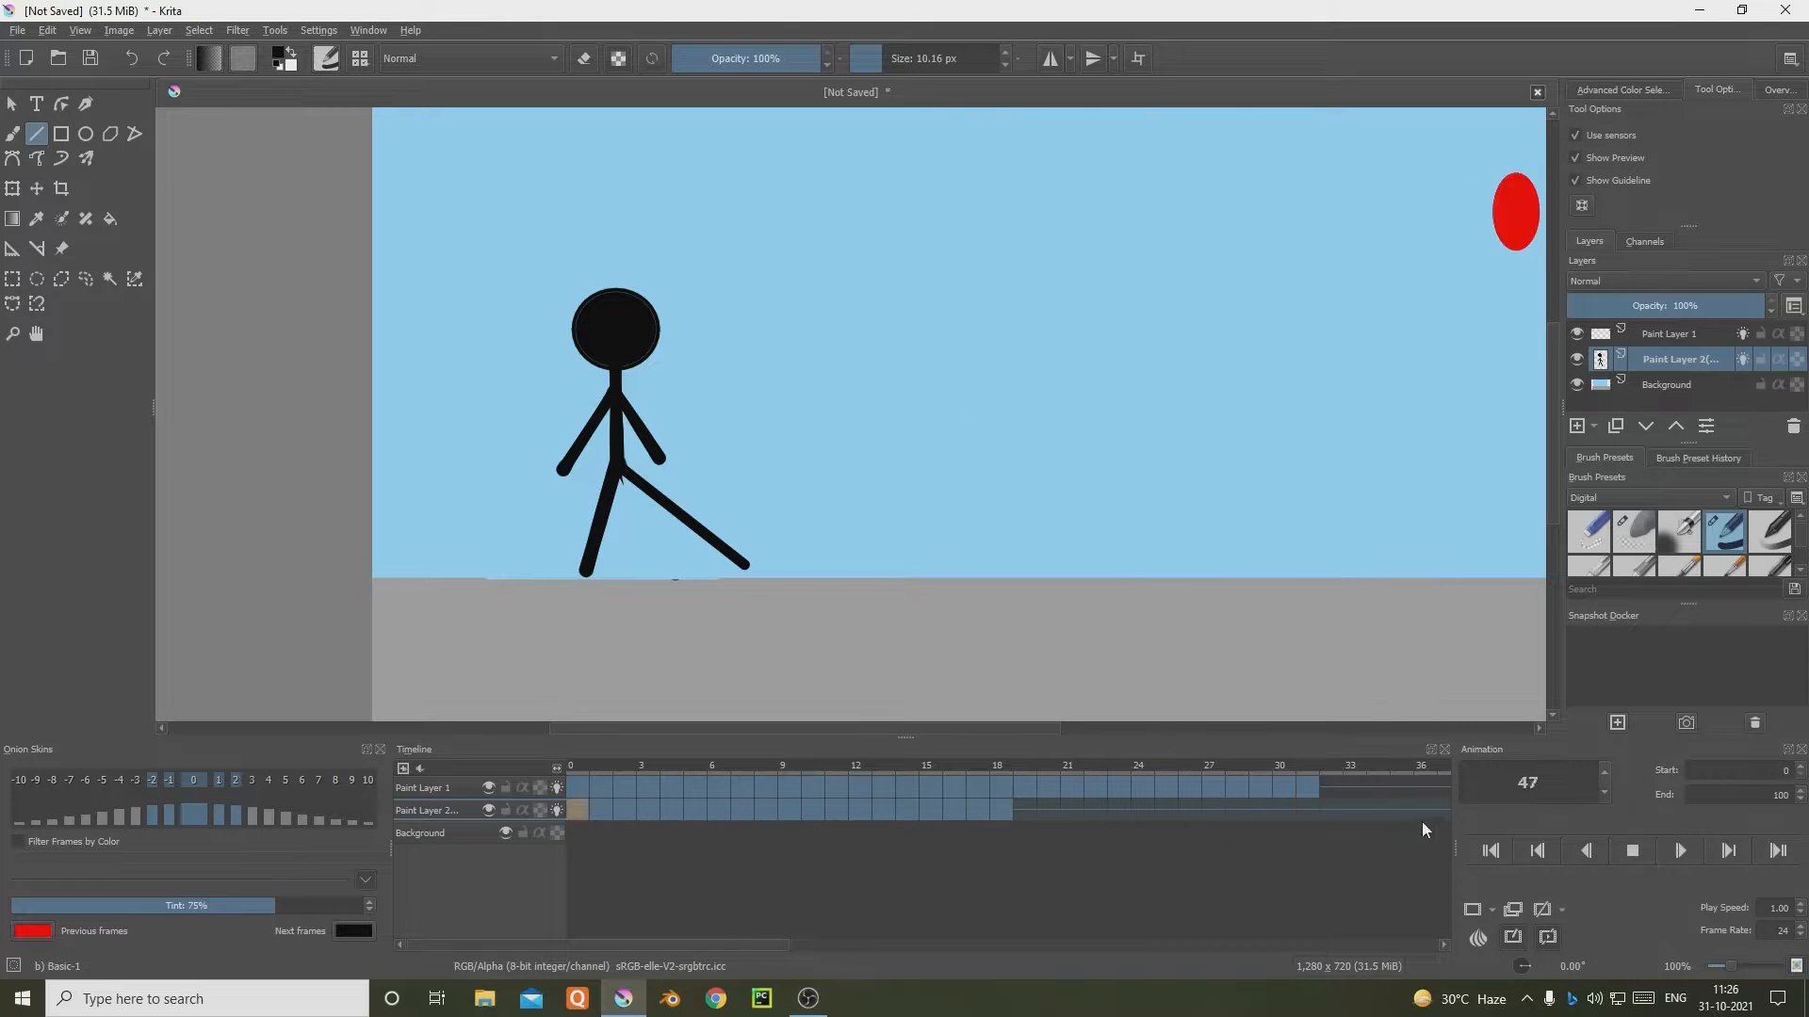
left_click(1635, 853)
left_click(1305, 787)
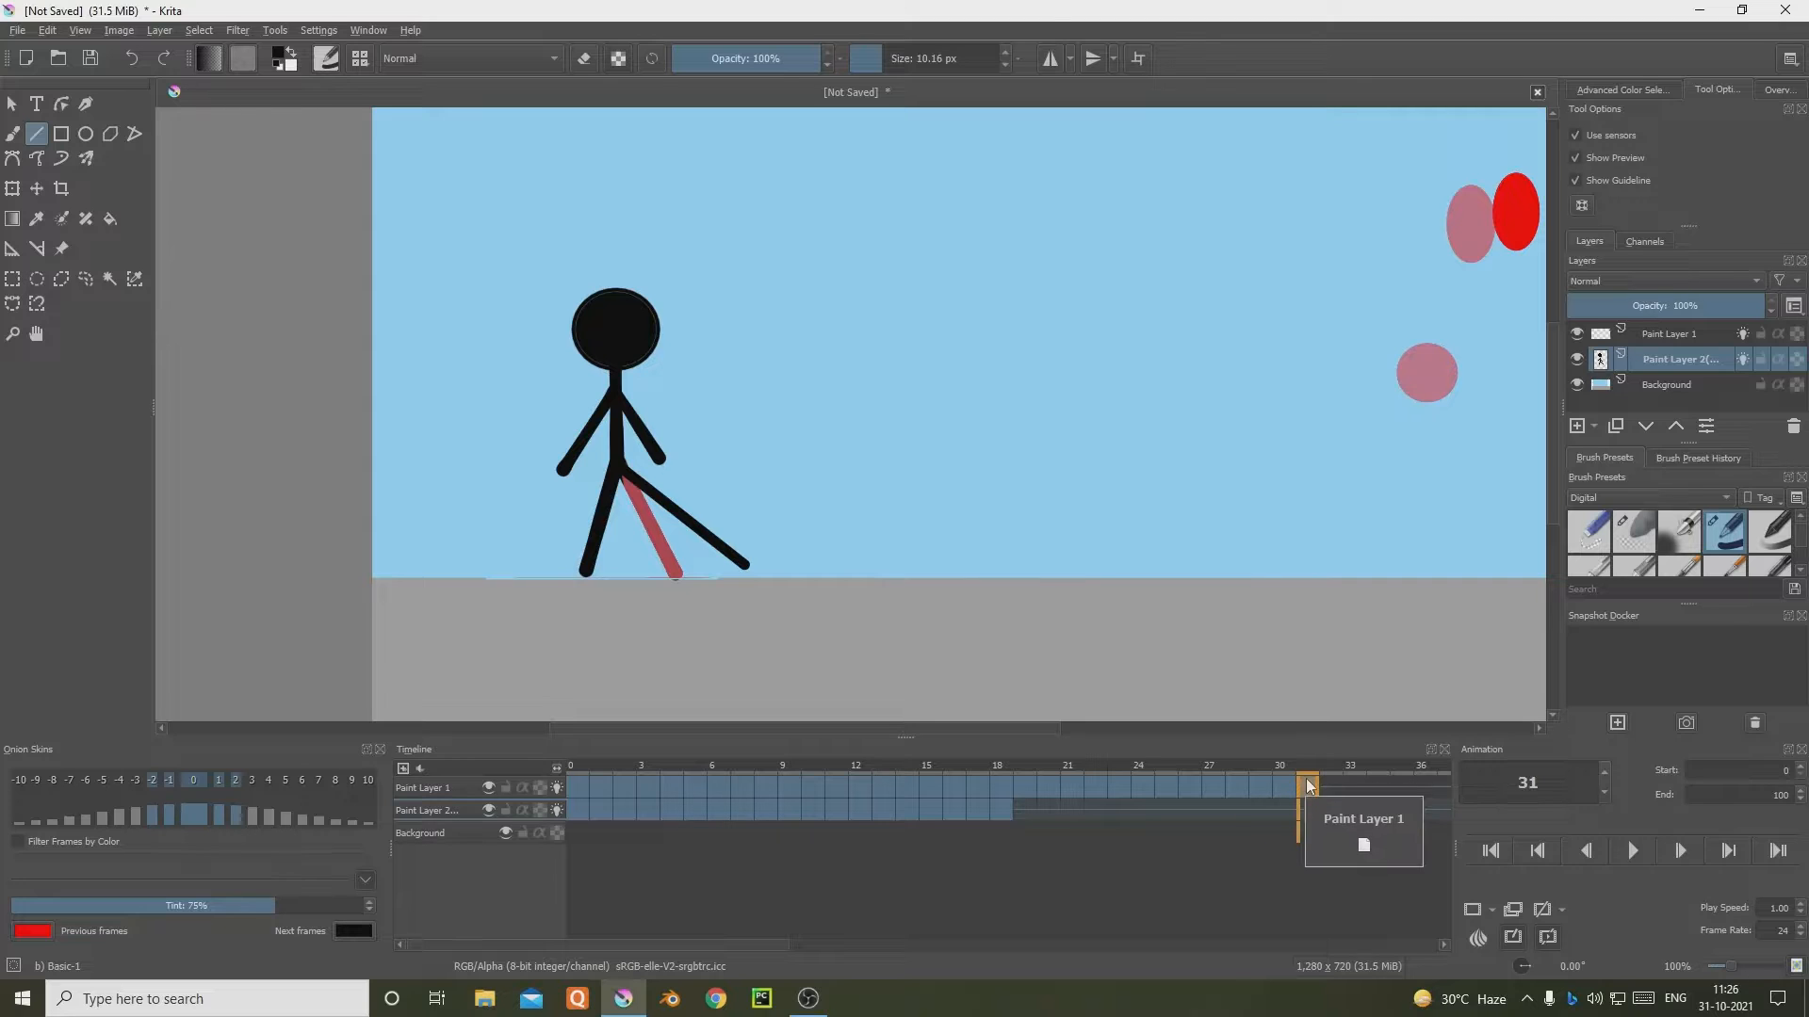
left_click(1028, 785)
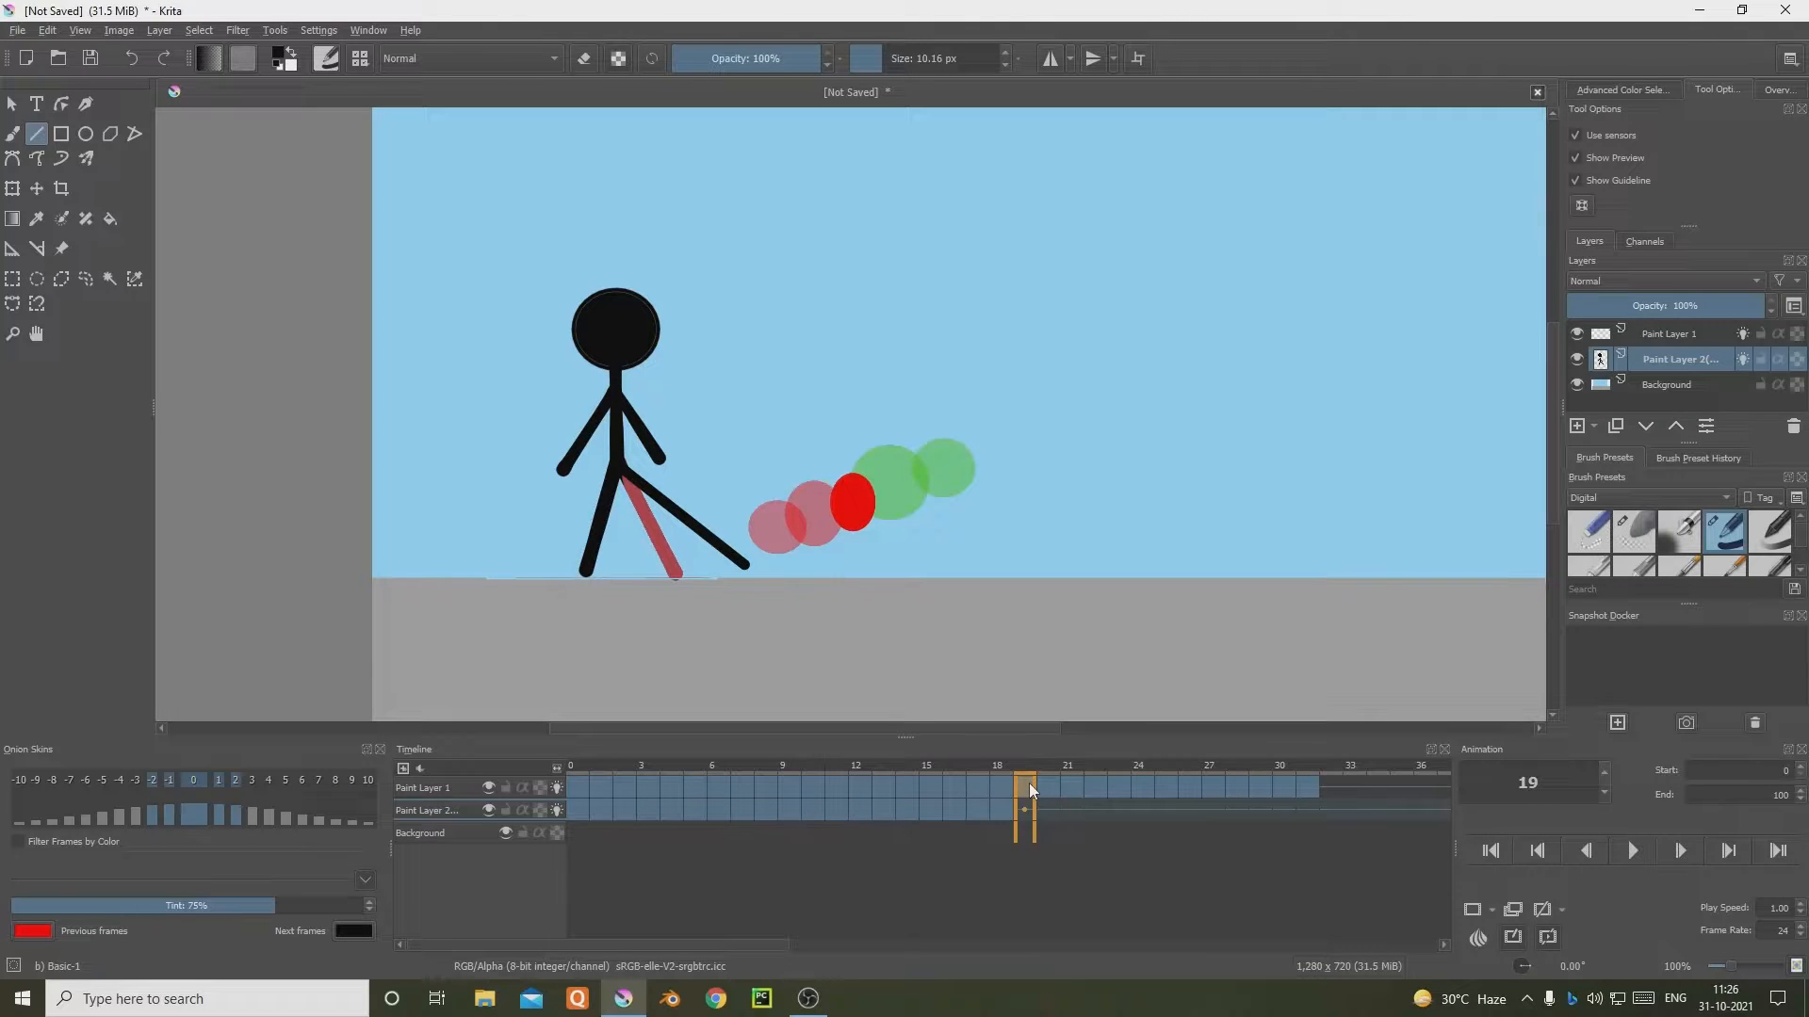
Step: Copy the stick figure's frames 0 to 13 on Paint Layer 2 to the clipboard
left_click(584, 812)
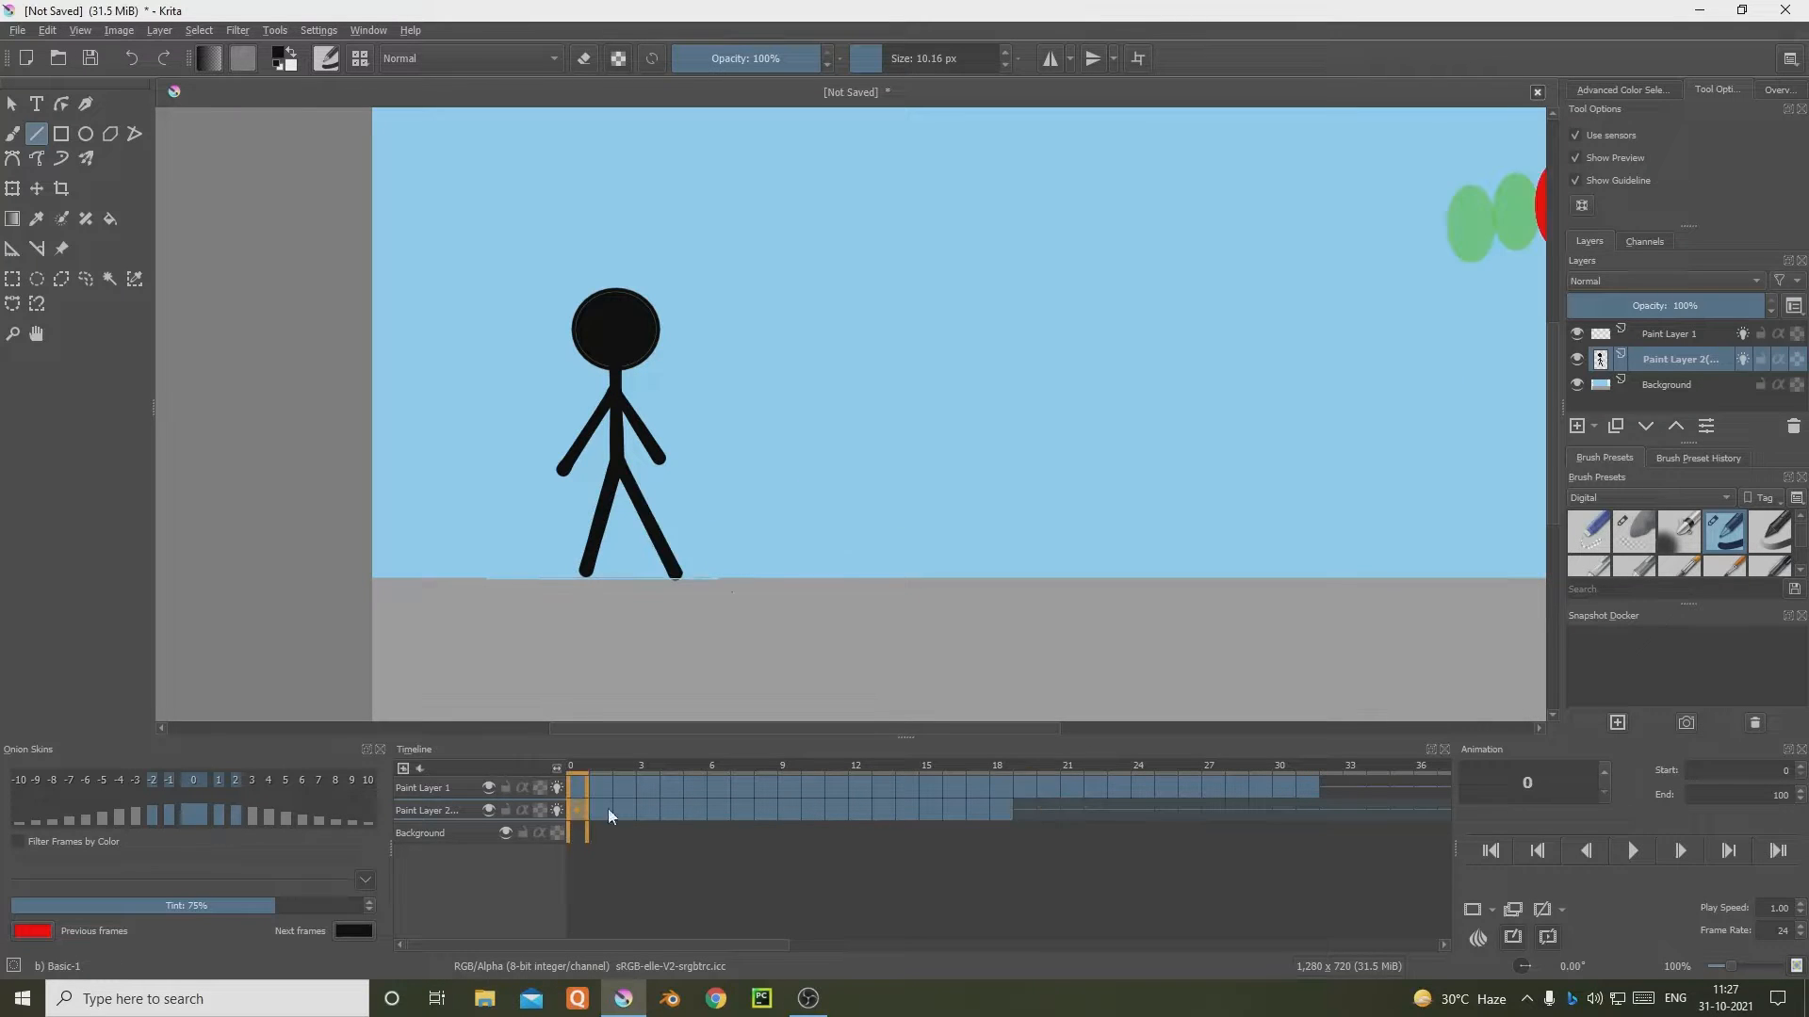
left_click(883, 810)
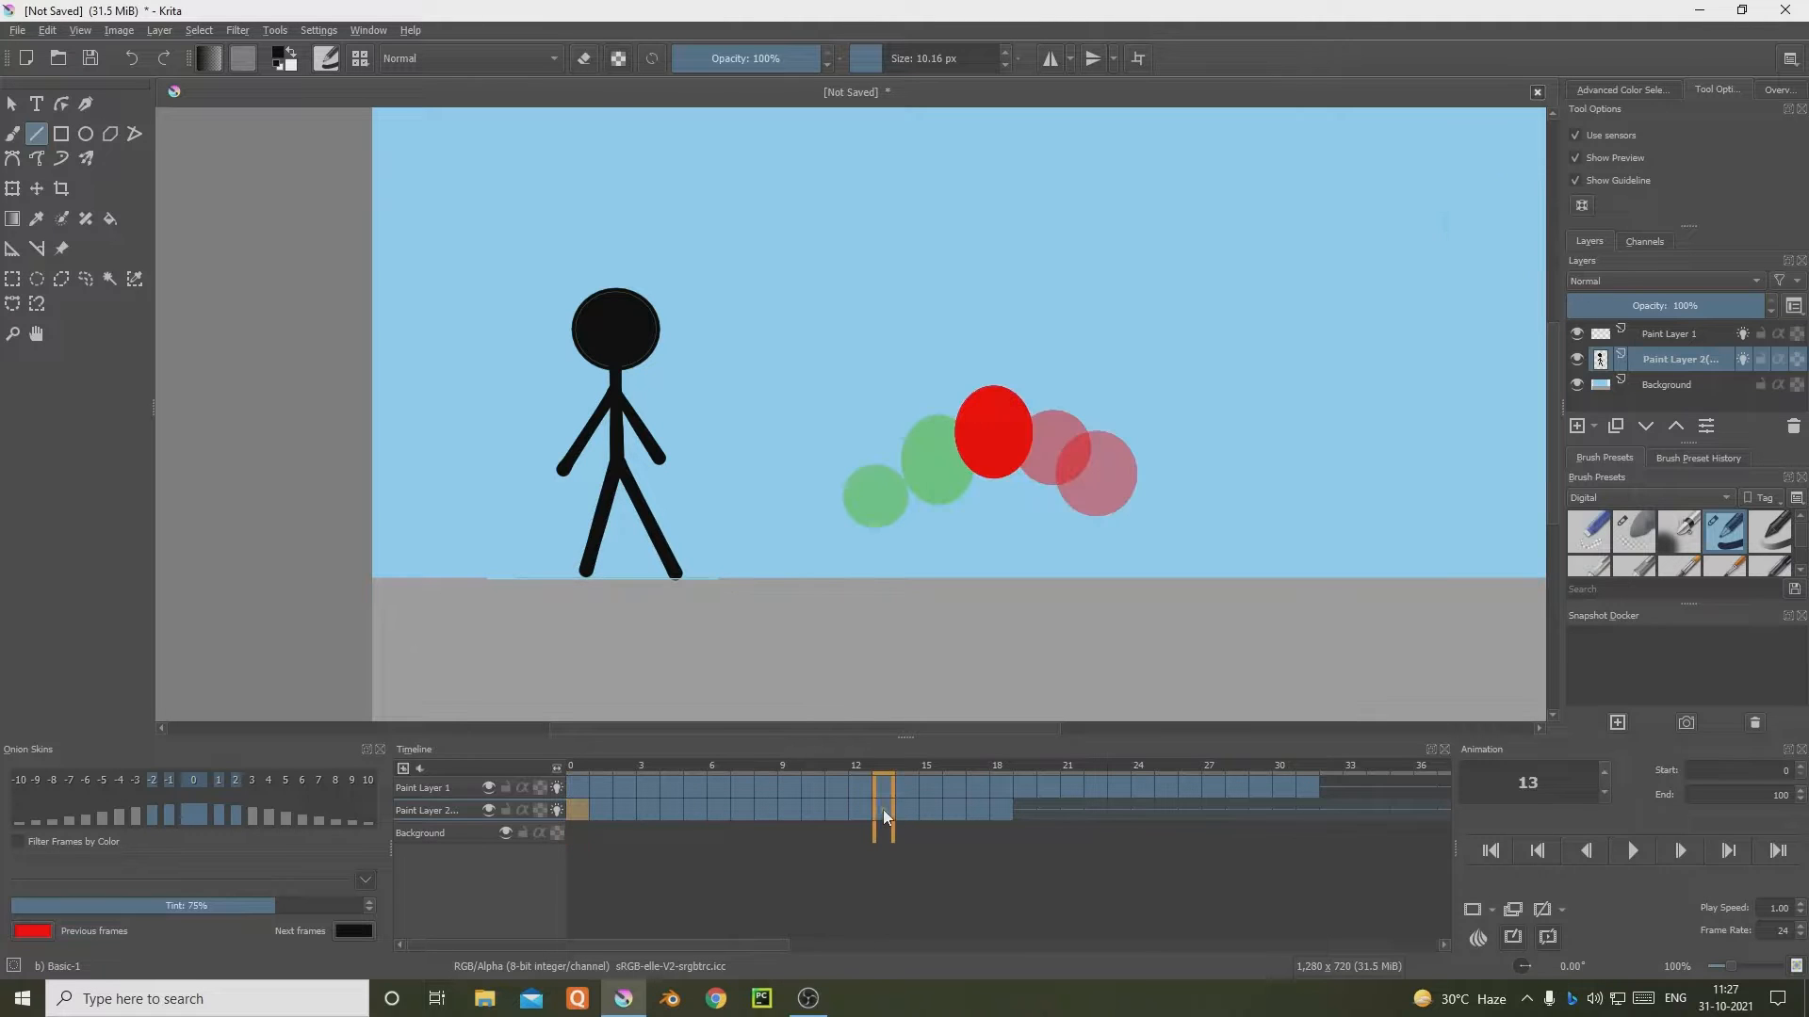
left_click(571, 808, "shift")
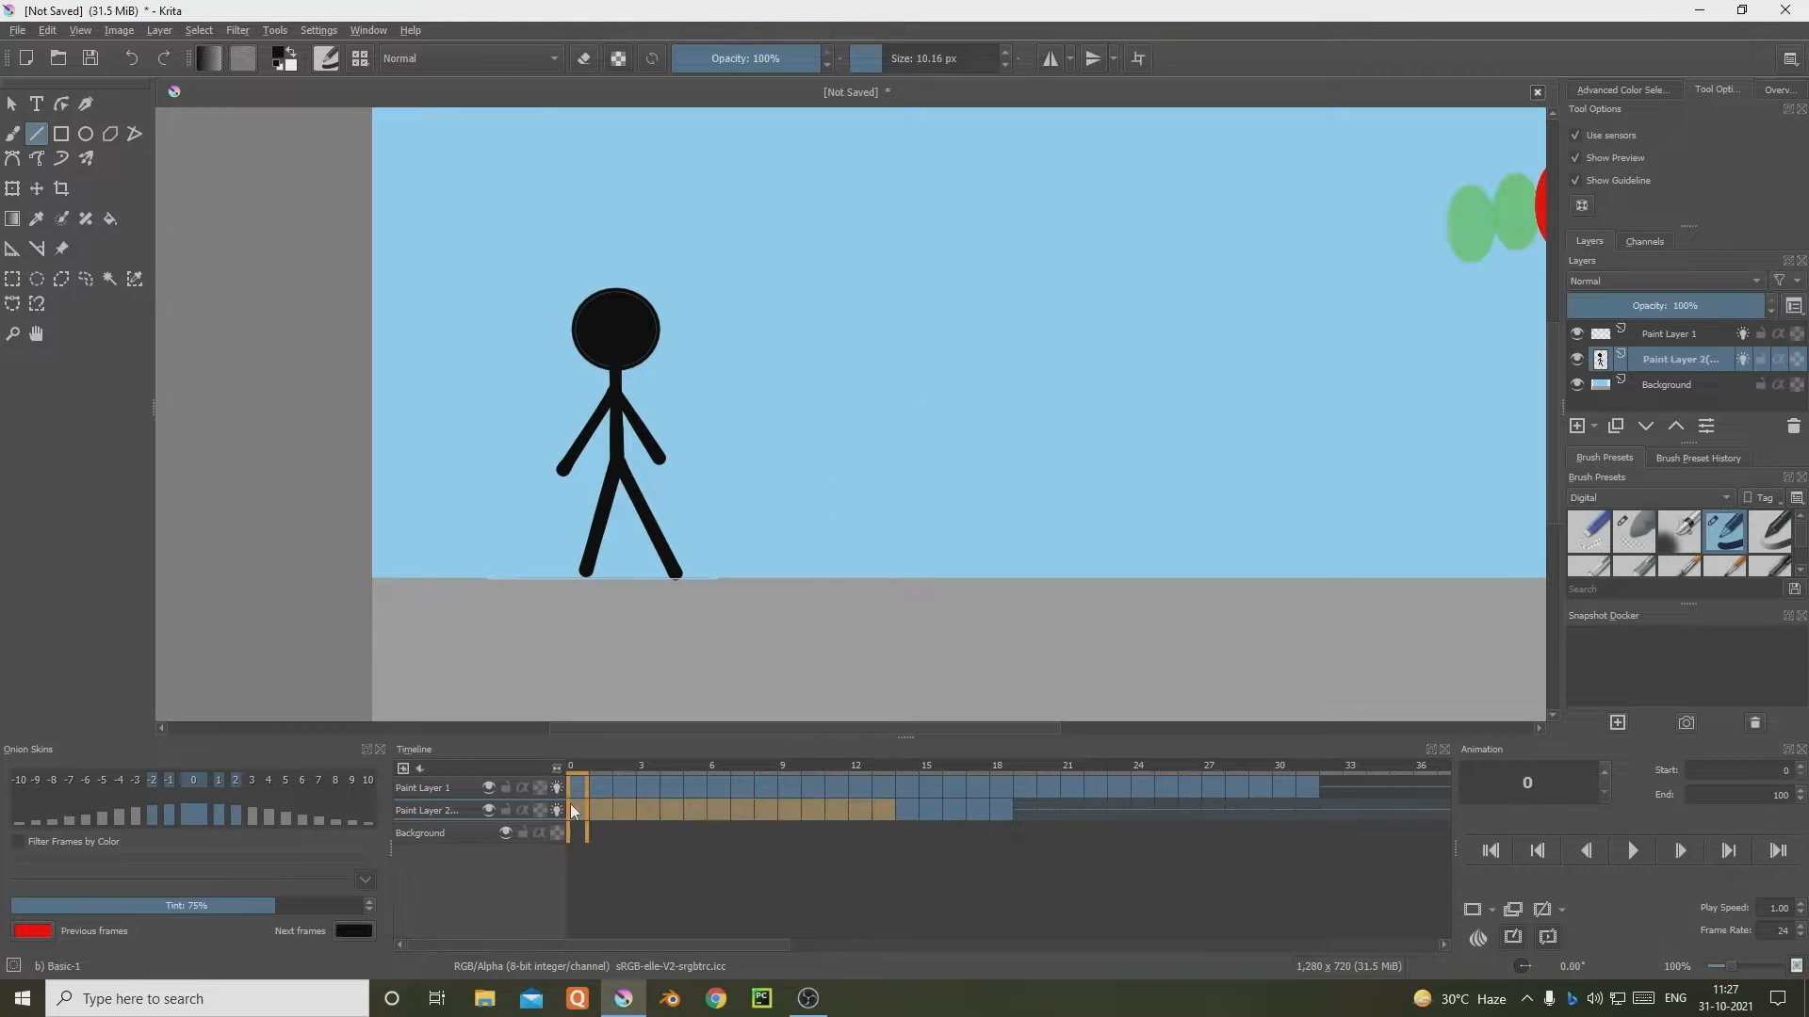
right_click(675, 810)
left_click(767, 631)
Step: Paste the copied standing-pose frames on Paint Layer 2 starting at frame 19
left_click(1030, 808)
right_click(1030, 806)
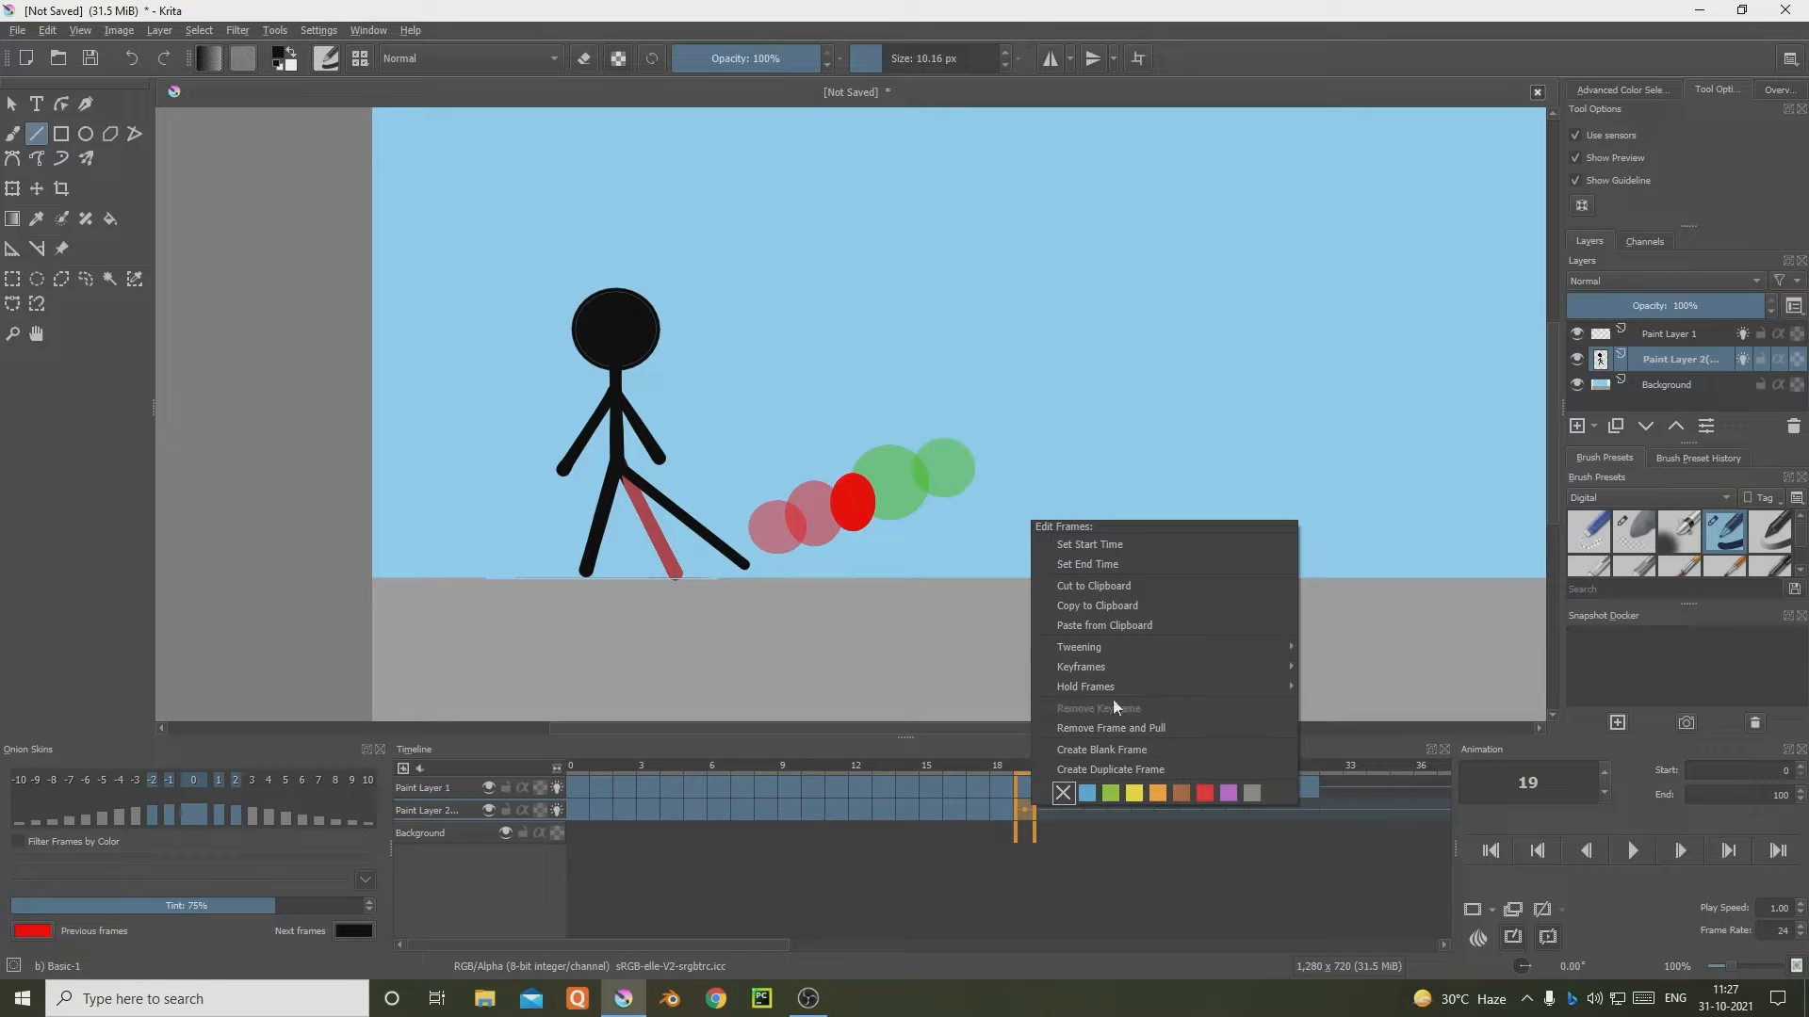
left_click(1122, 623)
Step: Undo the clearing of frame 32 on Paint Layer 2 and set the animation's end frame to 31
left_click(1336, 811)
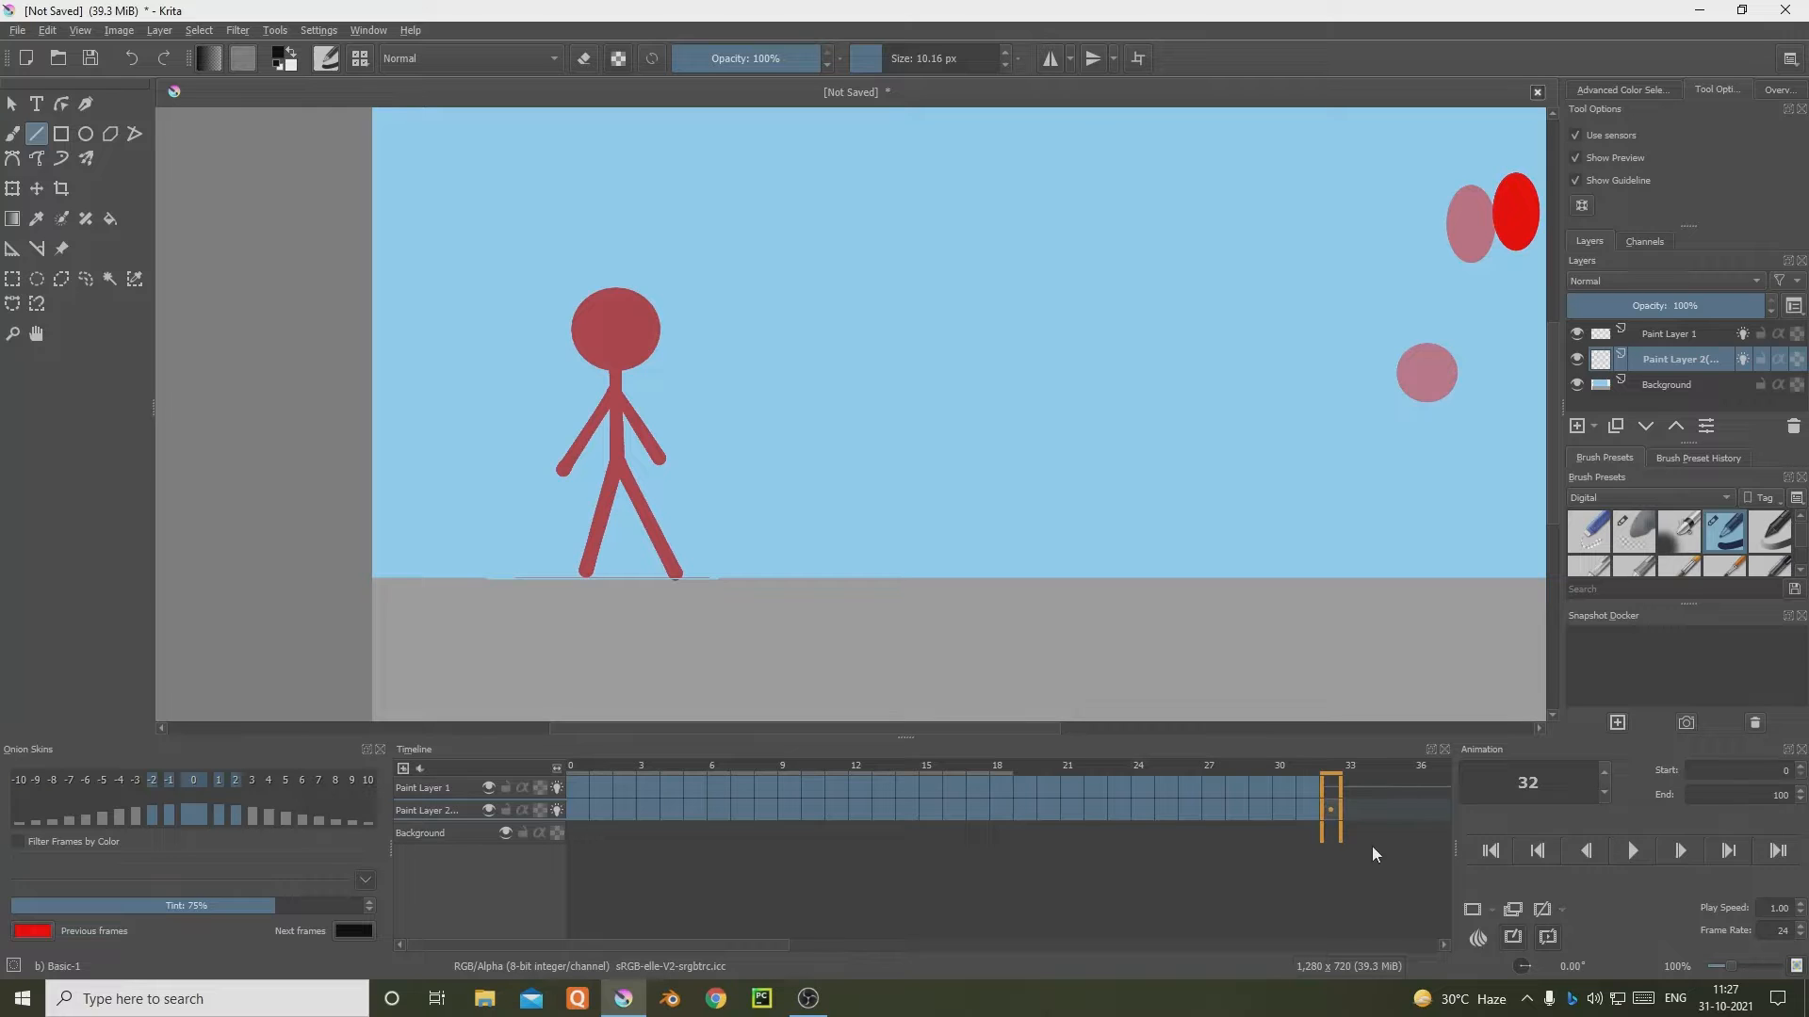
key("ctrl+z")
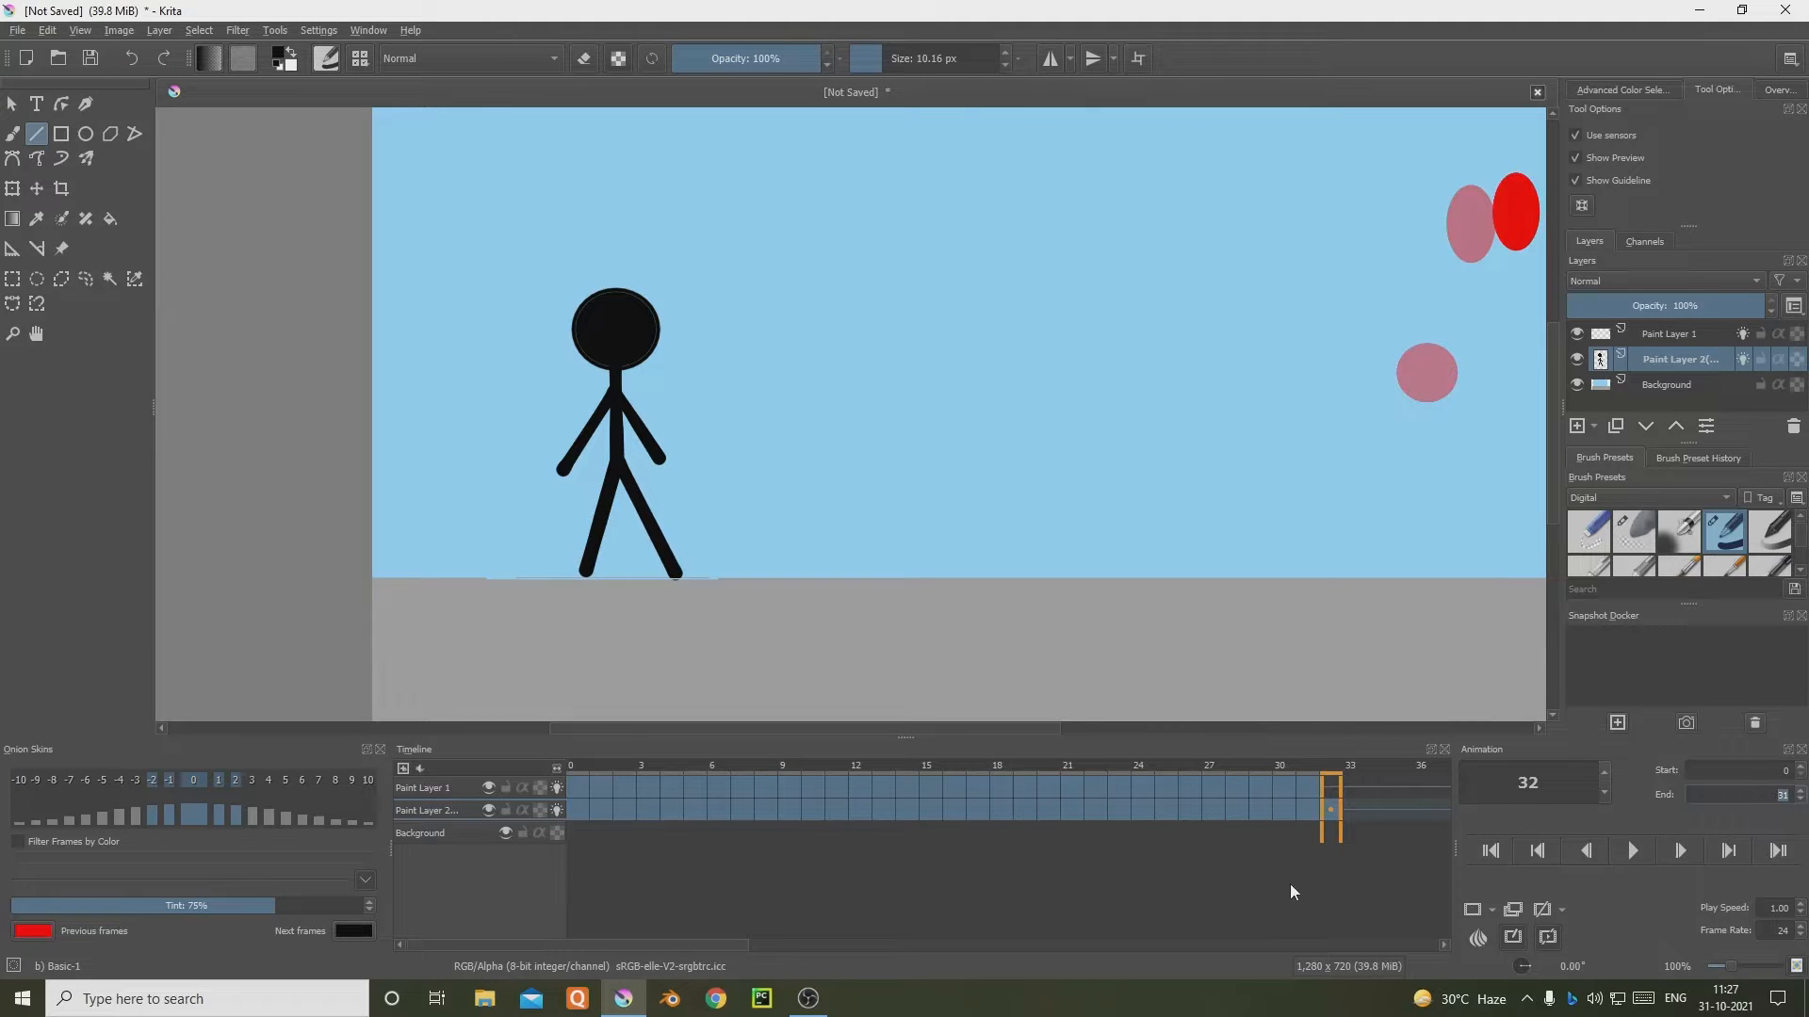
Step: Turn off onion skins for both paint layers and return to frame 0
scroll(1222, 437, "down", 2)
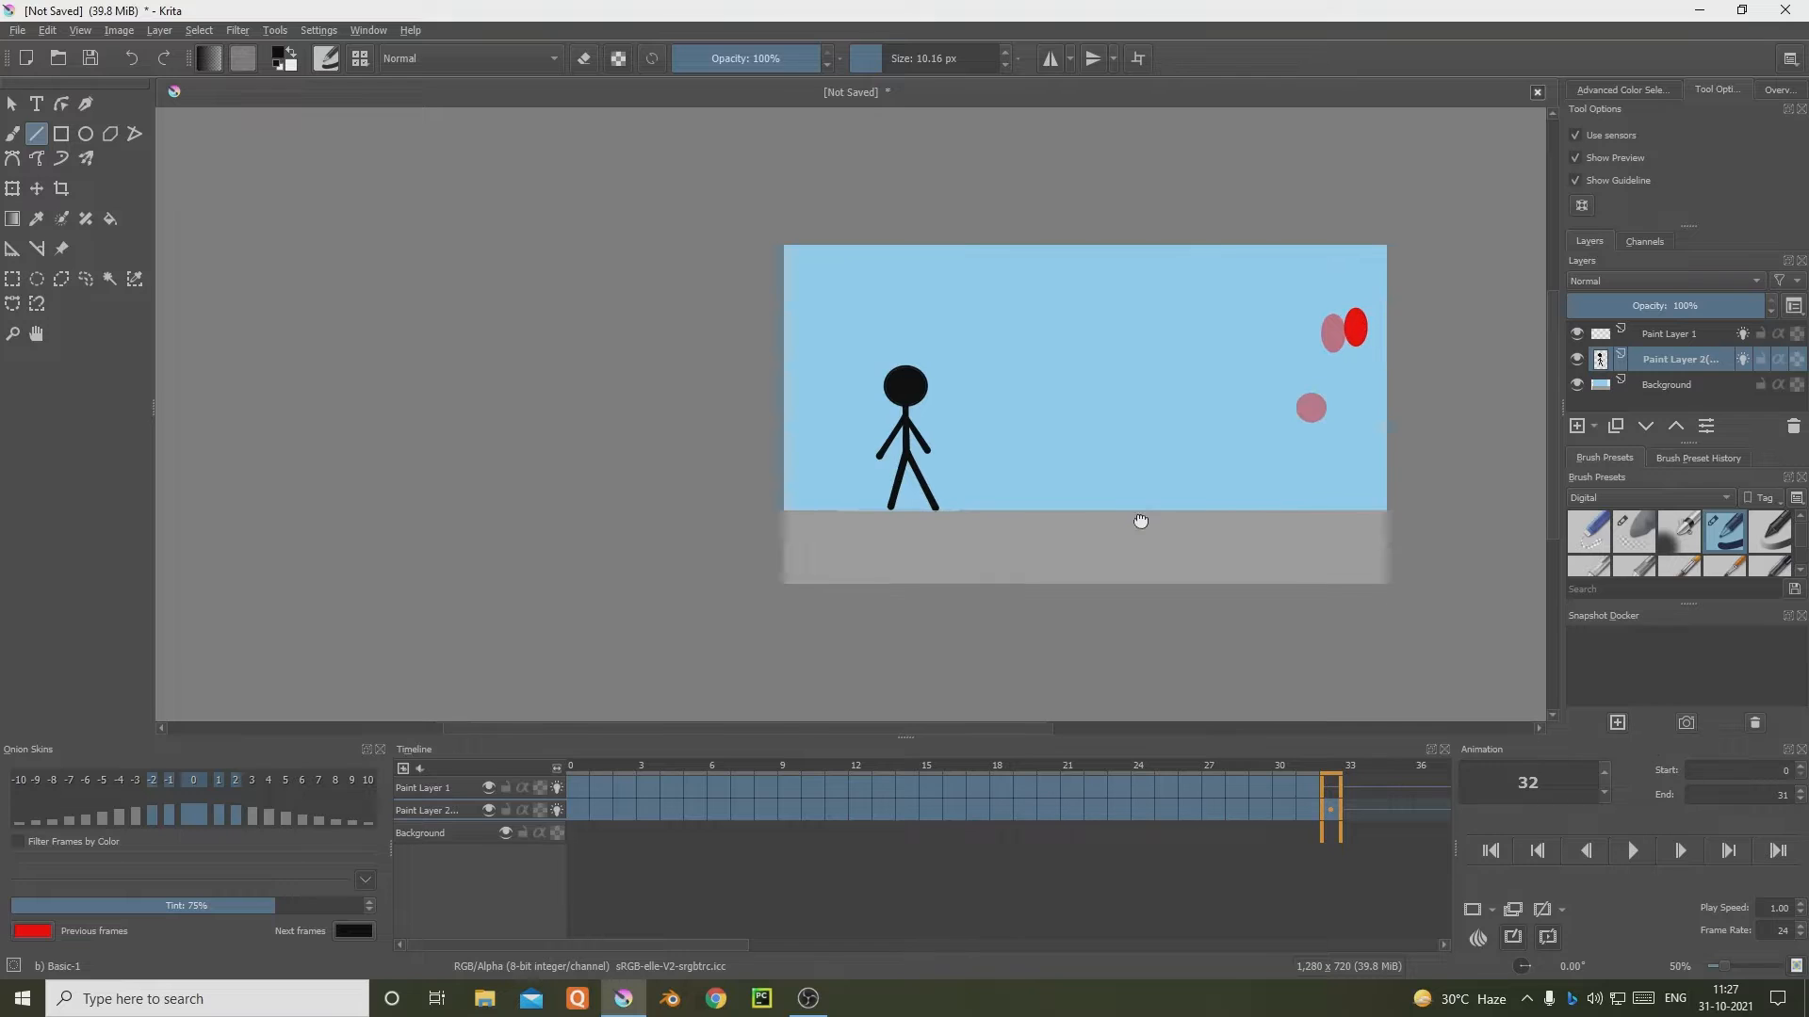
left_click(557, 787)
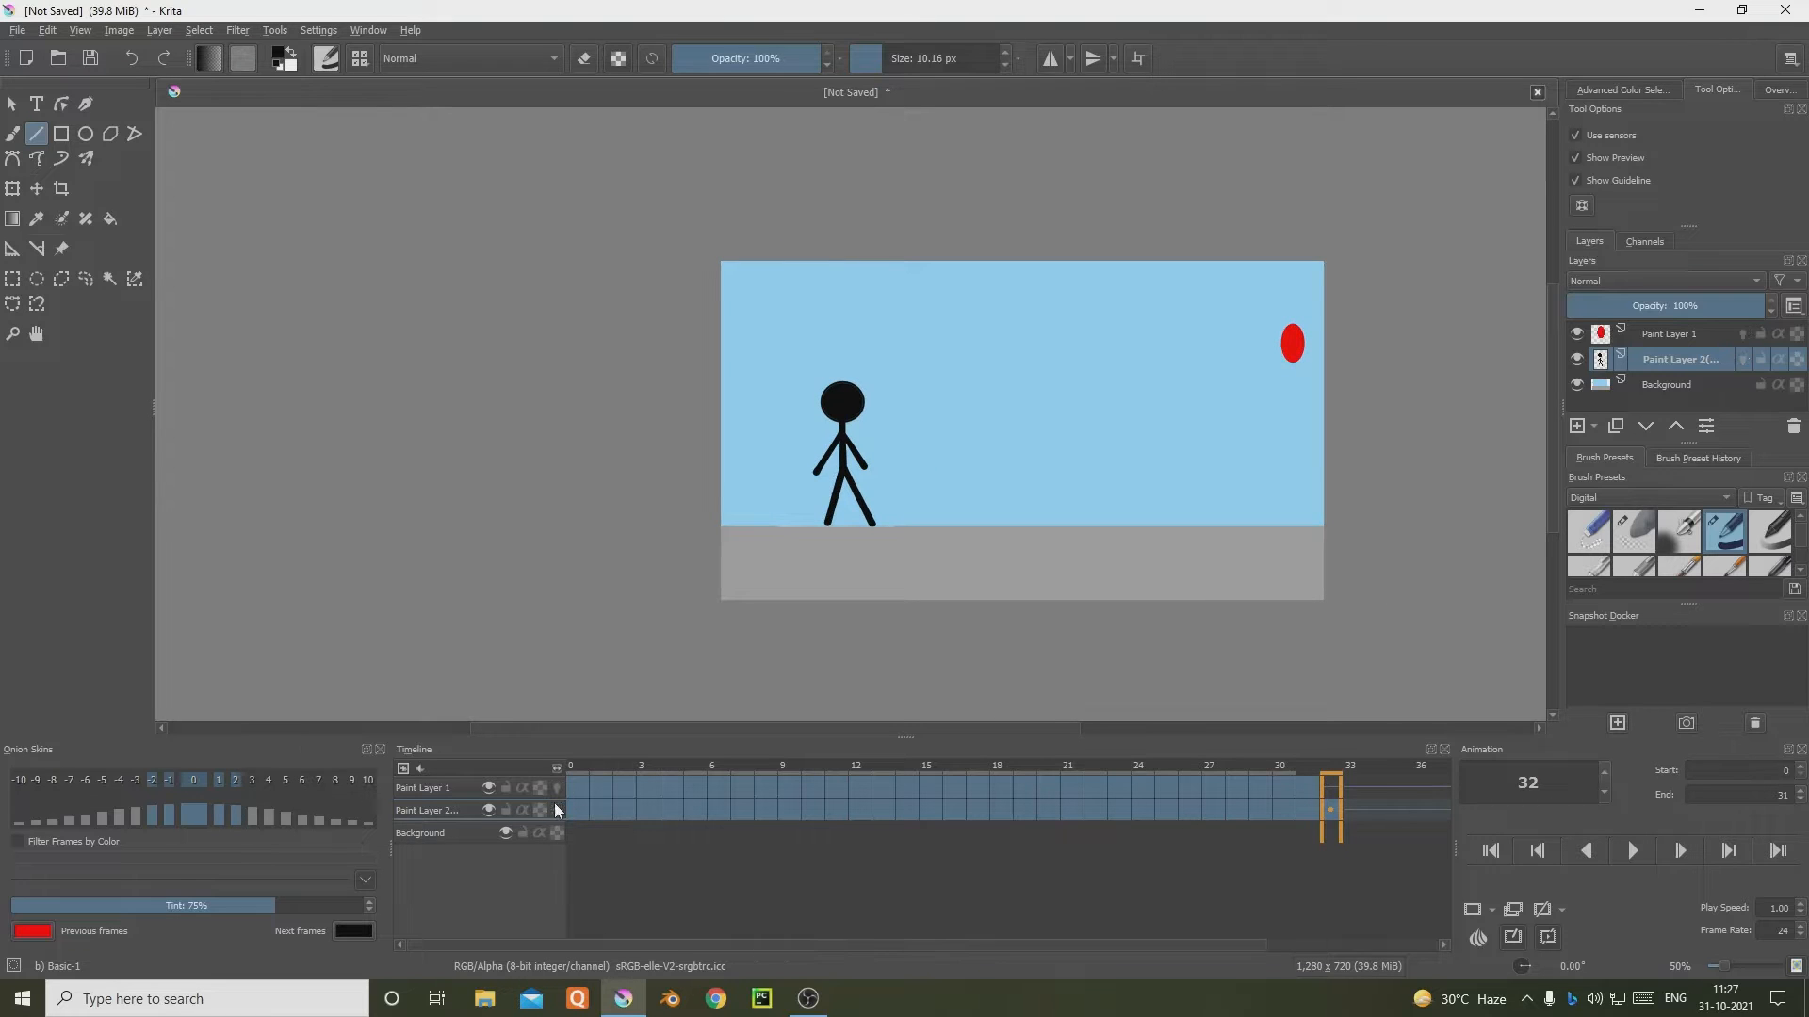
left_click(586, 784)
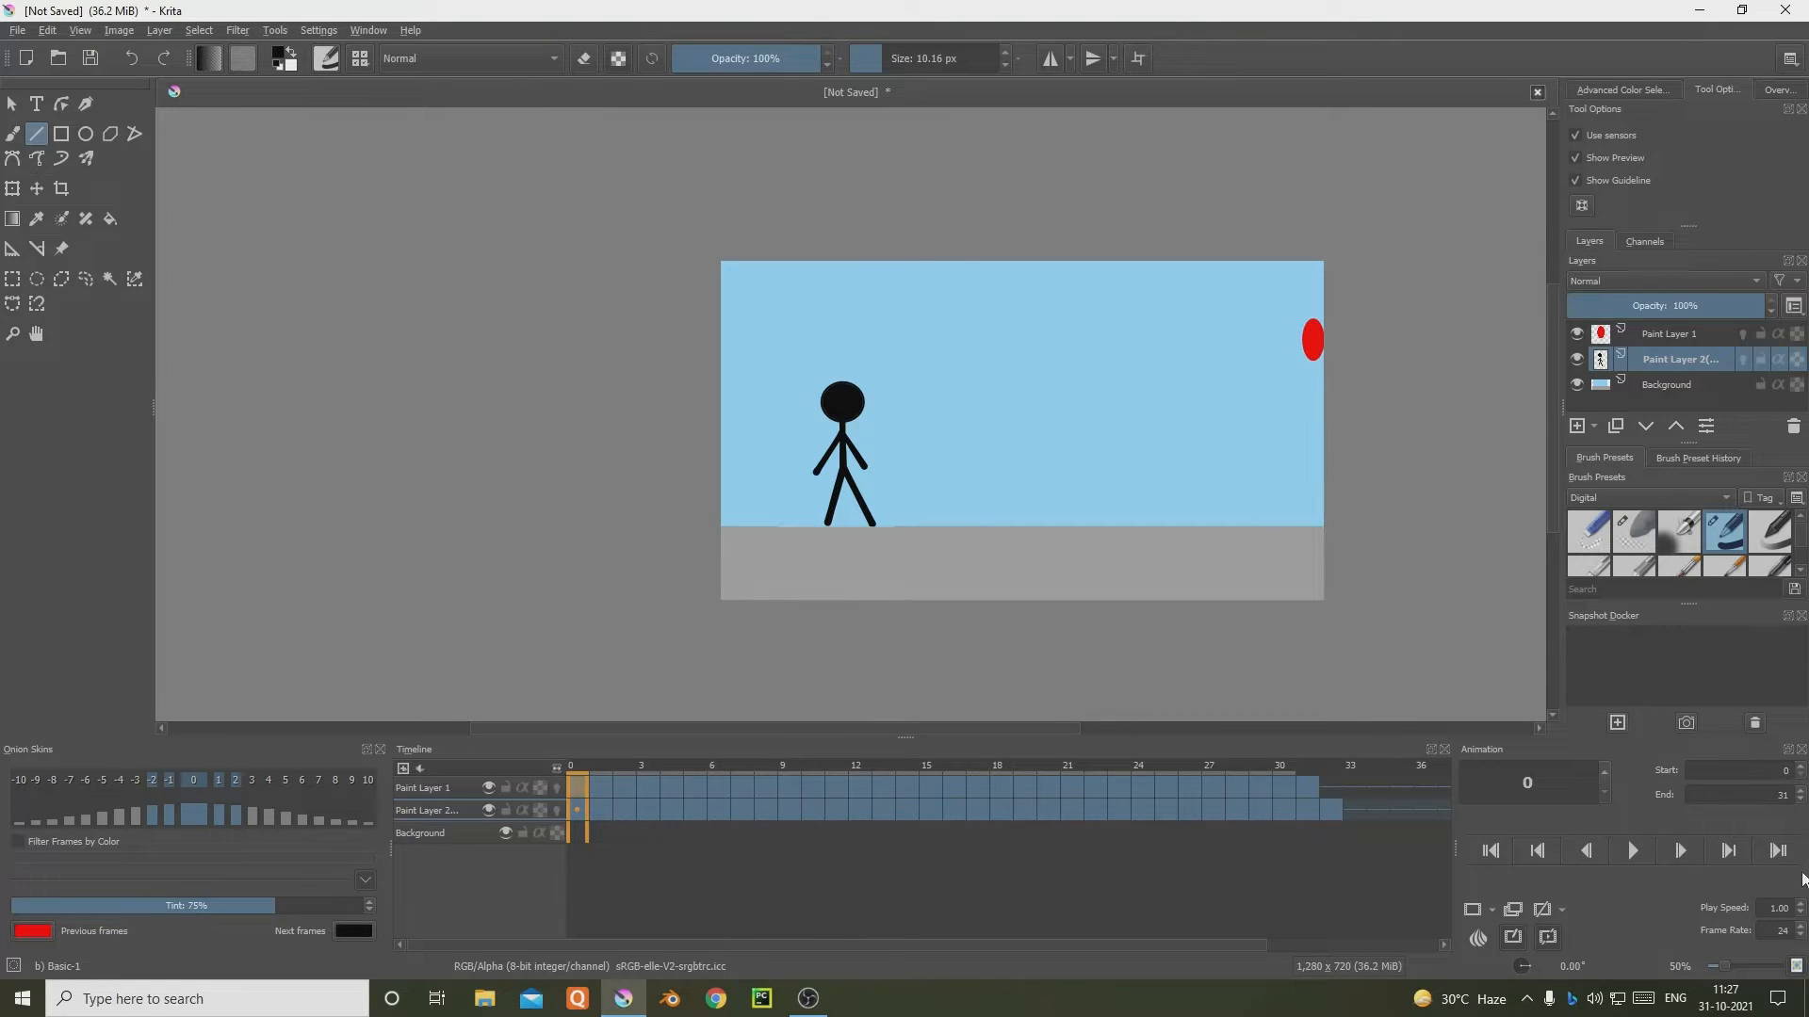